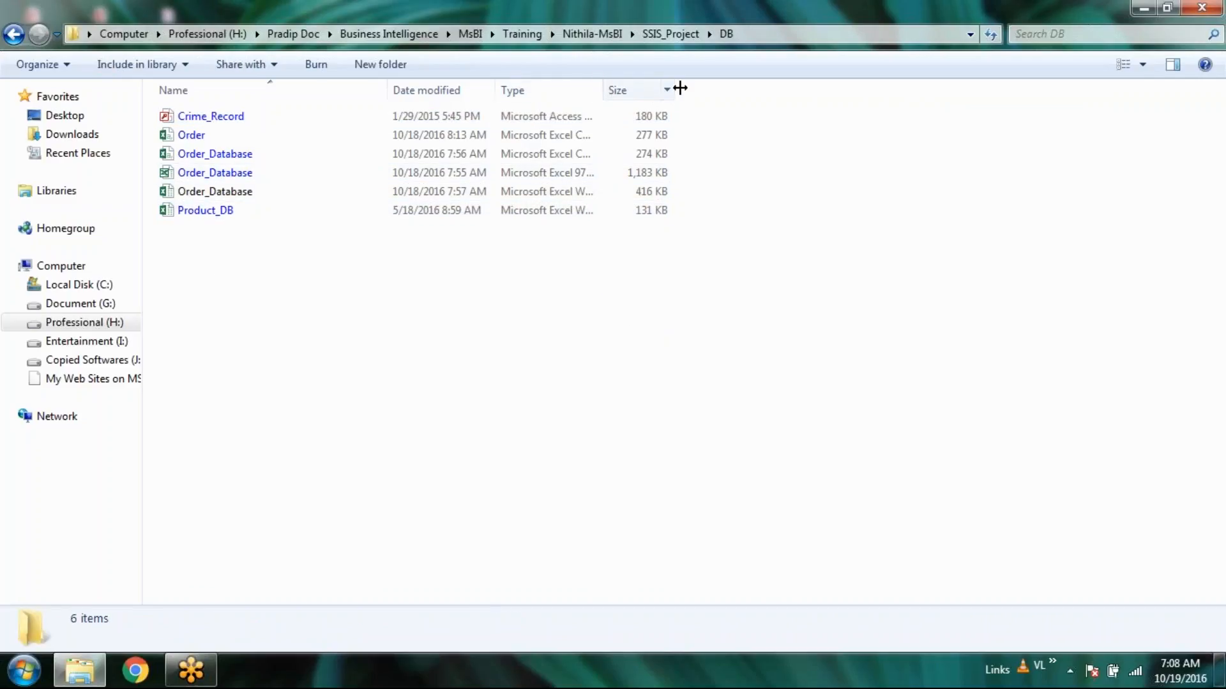
Widen the Size column and go up to the SSIS_Project folder.
left_click_drag(675, 89, 738, 88)
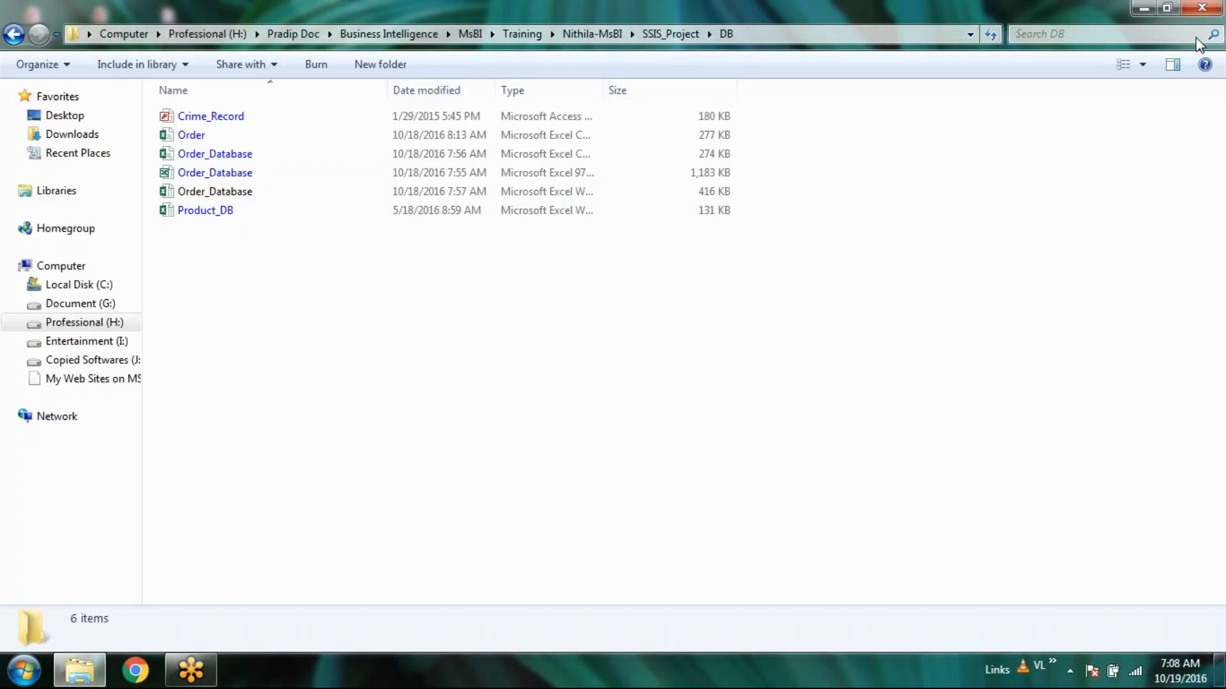
left_click(681, 35)
left_click(414, 345)
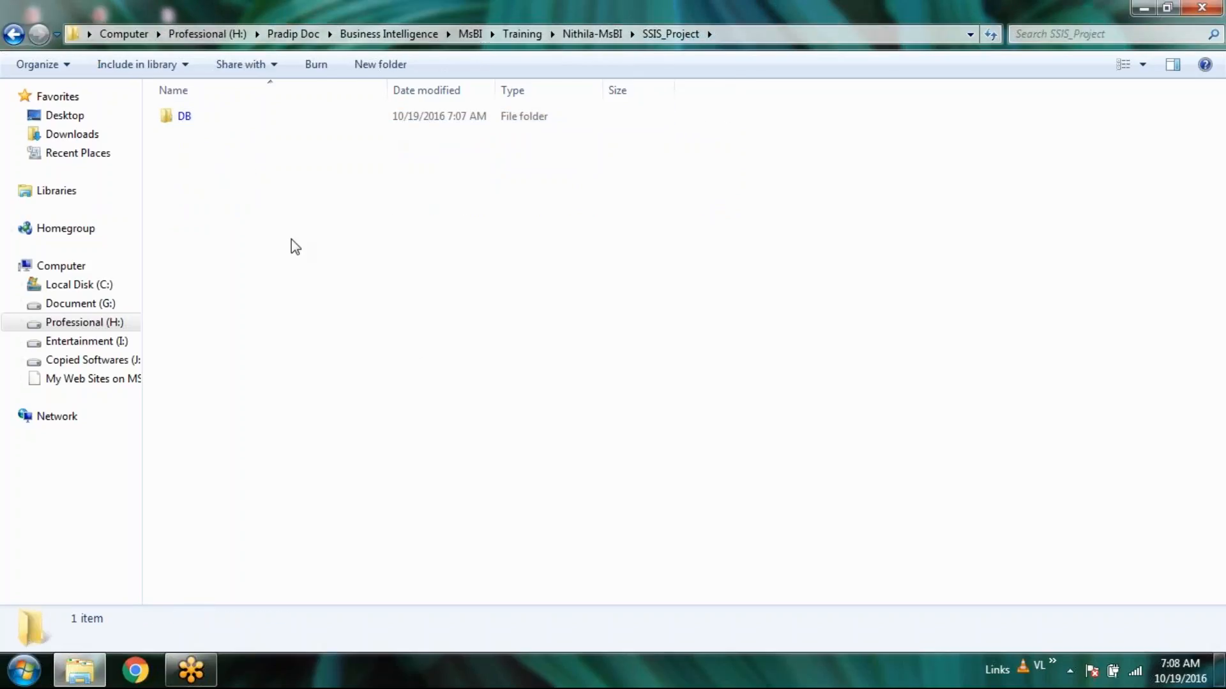
Create a new folder in SSIS_Project, cancel its renaming, and delete it.
left_click(391, 67)
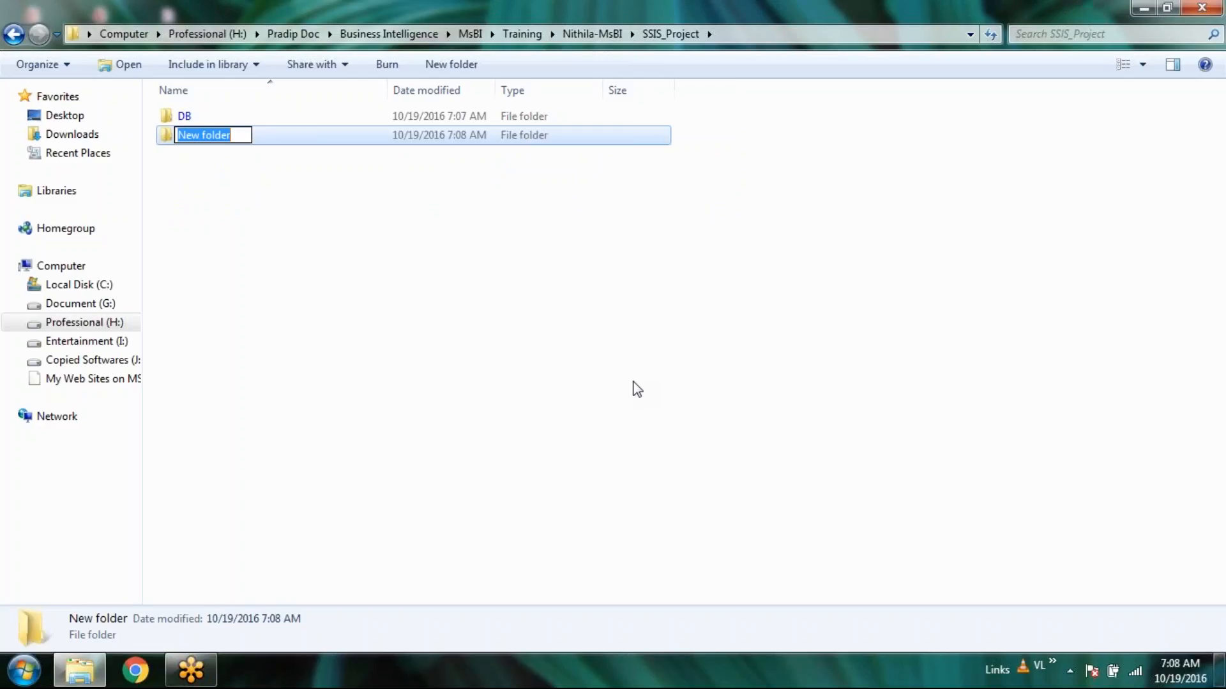
type("In")
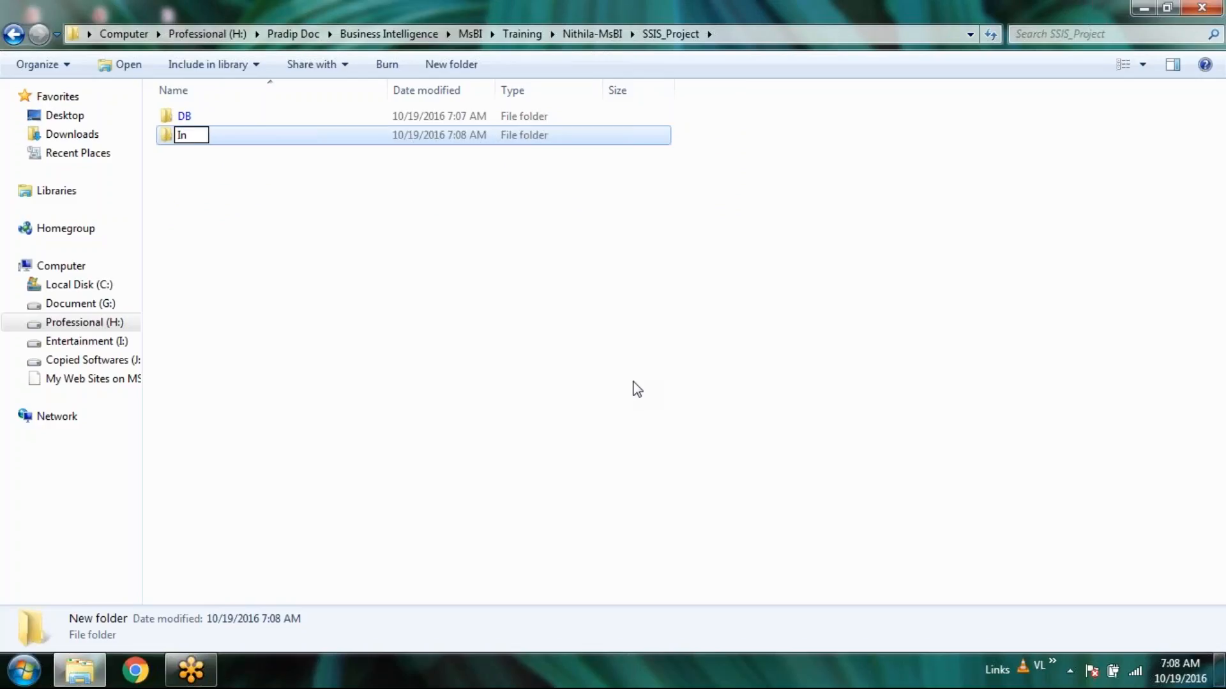
type("tegrato")
key("BackSpace")
key("BackSpace")
key("BackSpace")
key("BackSpace")
key("BackSpace")
key("BackSpace")
key("Escape")
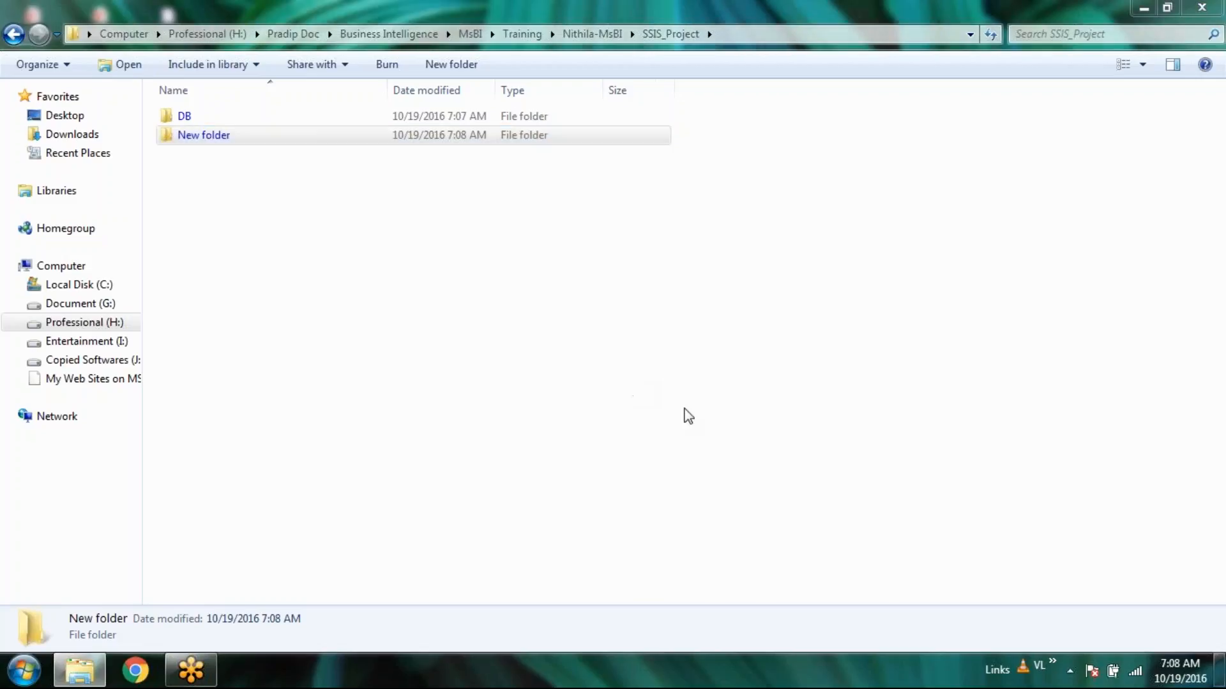
key("Delete")
key("Return")
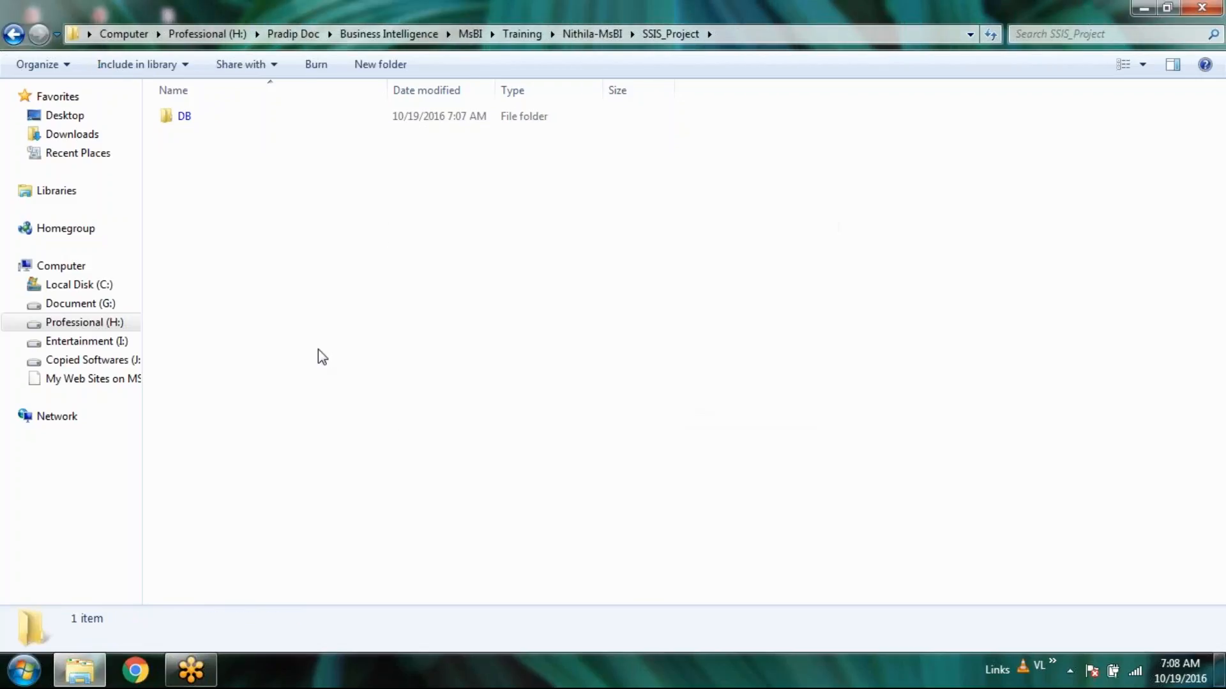
Browse the Start menu's All Programs list, then close it.
left_click(22, 677)
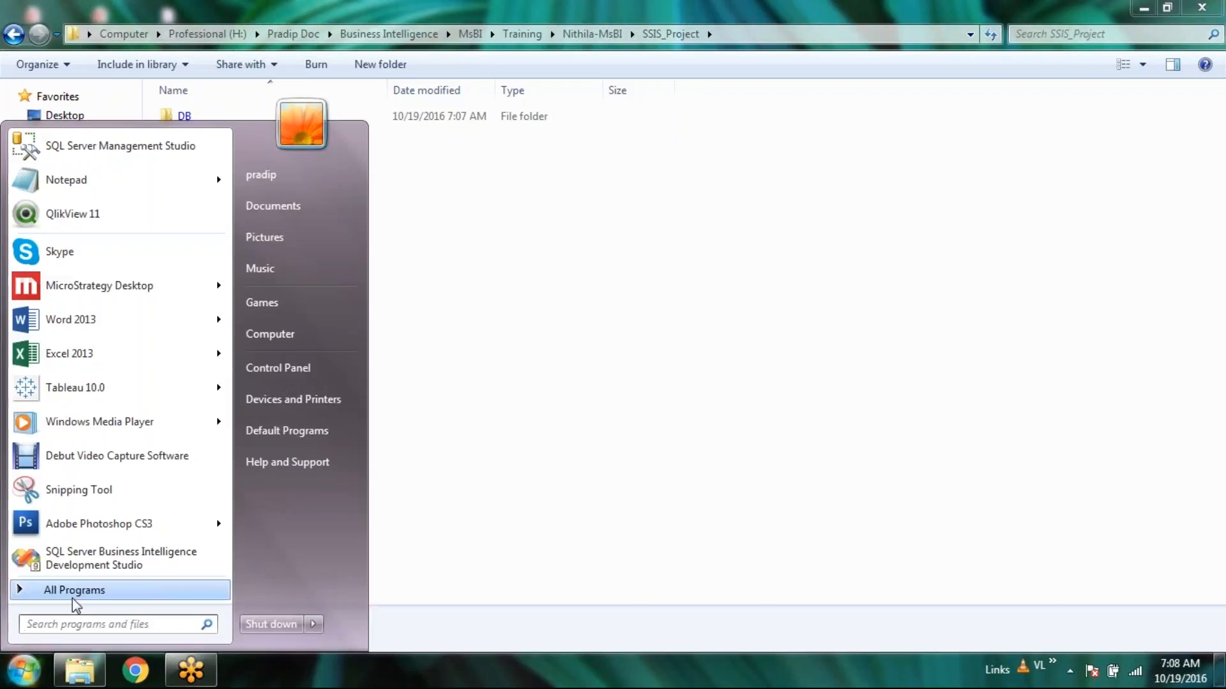
left_click(76, 591)
scroll(70, 288, "down", 4)
scroll(96, 412, "down", 3)
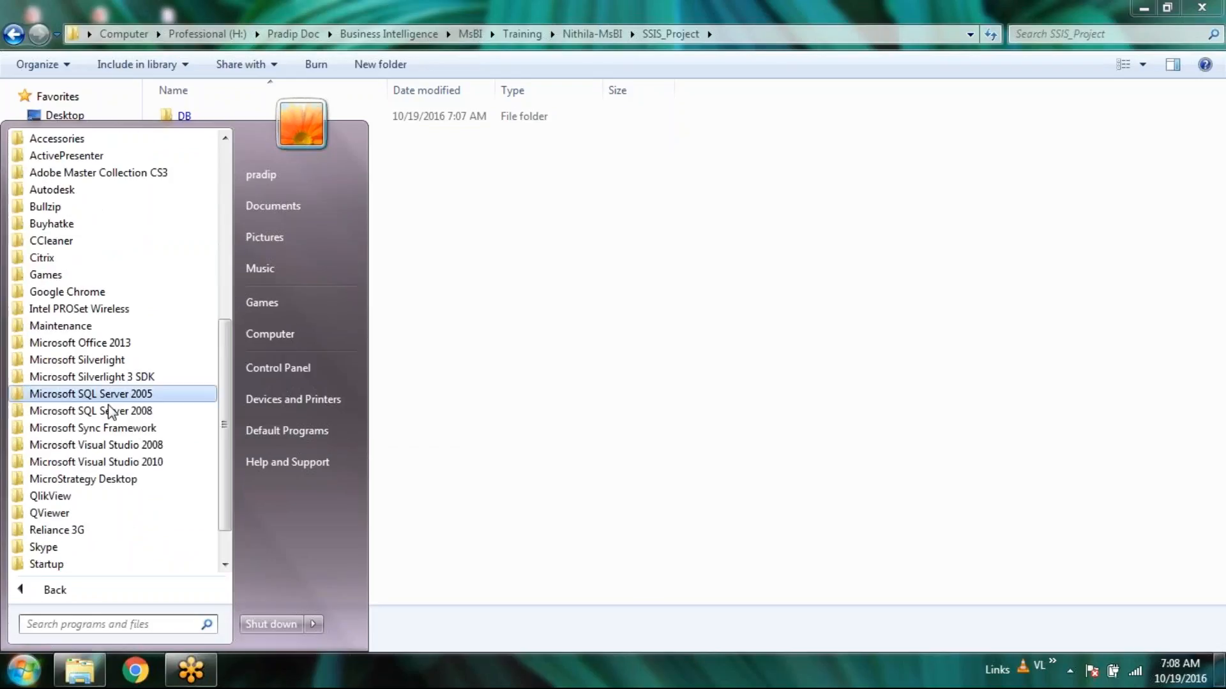
left_click(610, 164)
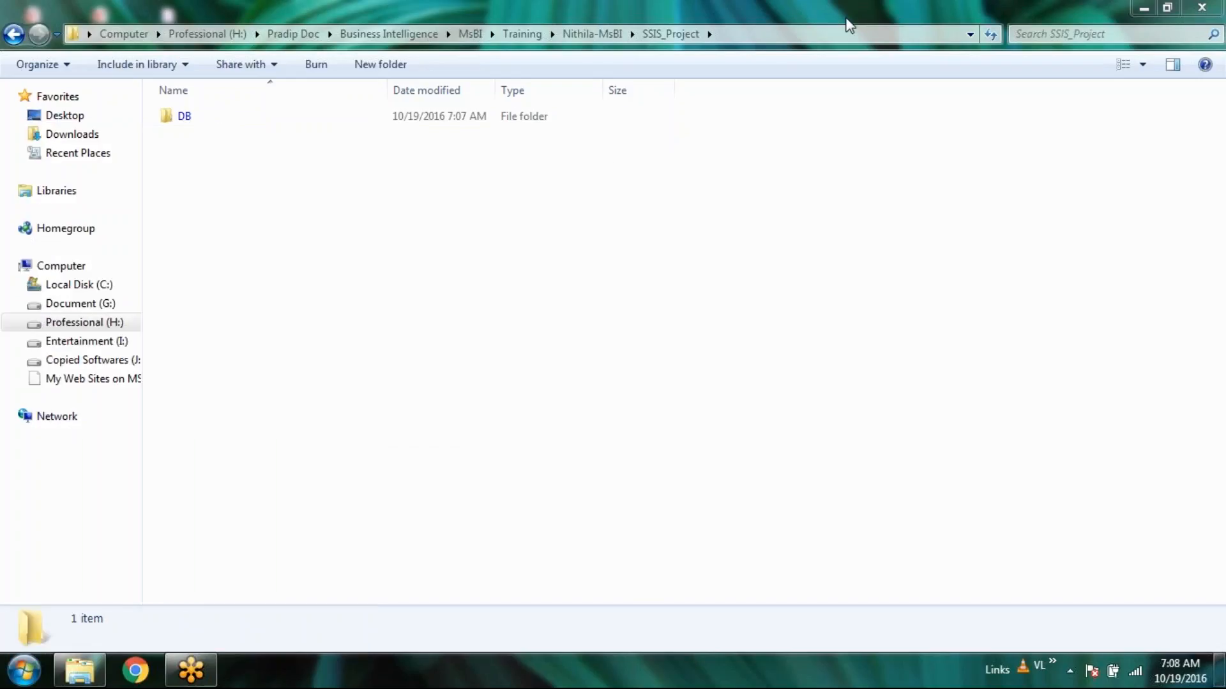
Launch SQL Server Management Studio from the Microsoft SQL Server 2008 program group.
left_click(23, 670)
left_click(84, 592)
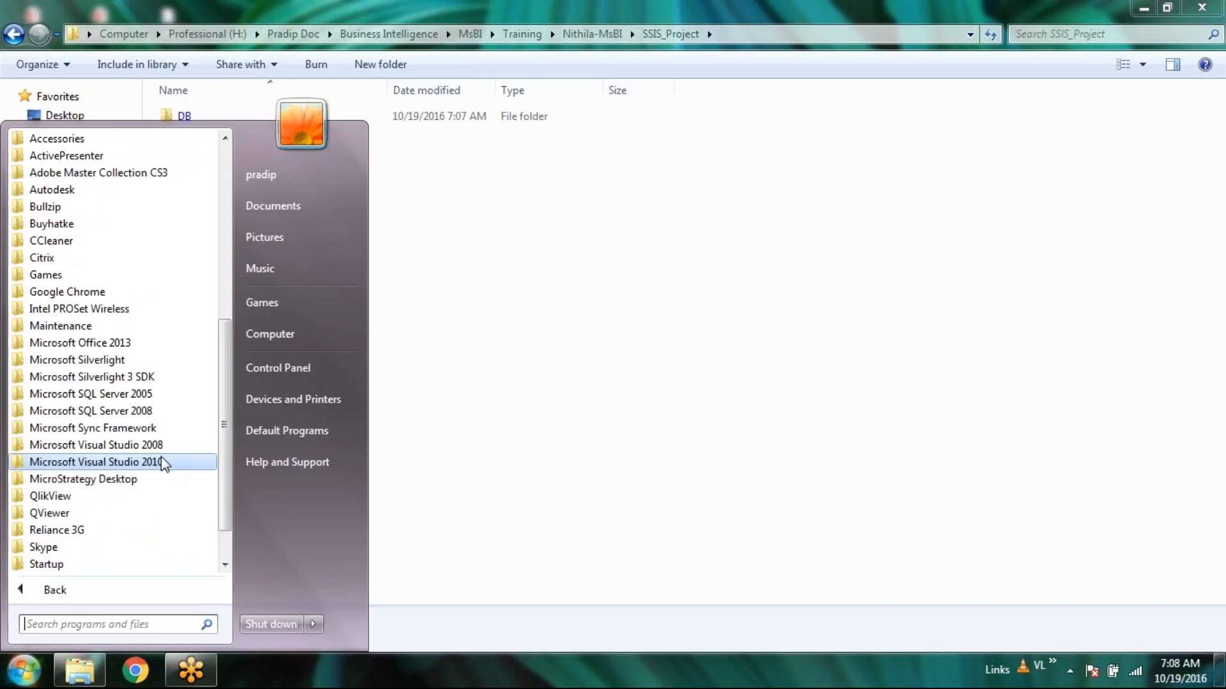
scroll(161, 457, "down", 1)
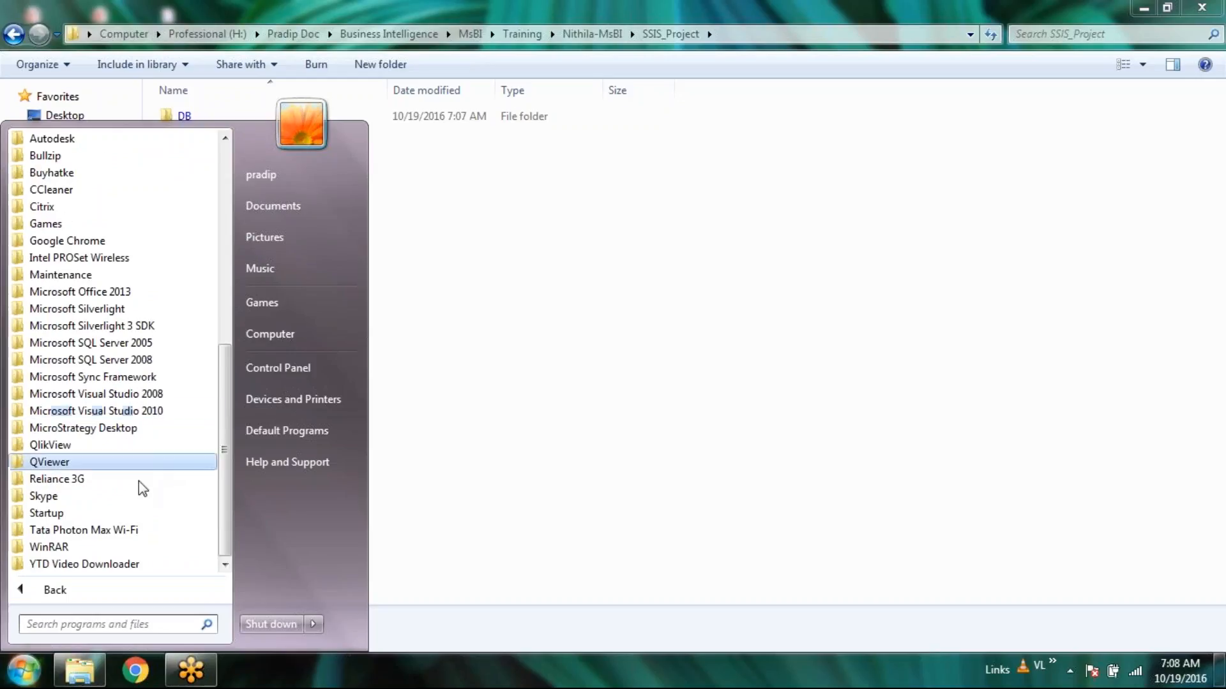
left_click(142, 362)
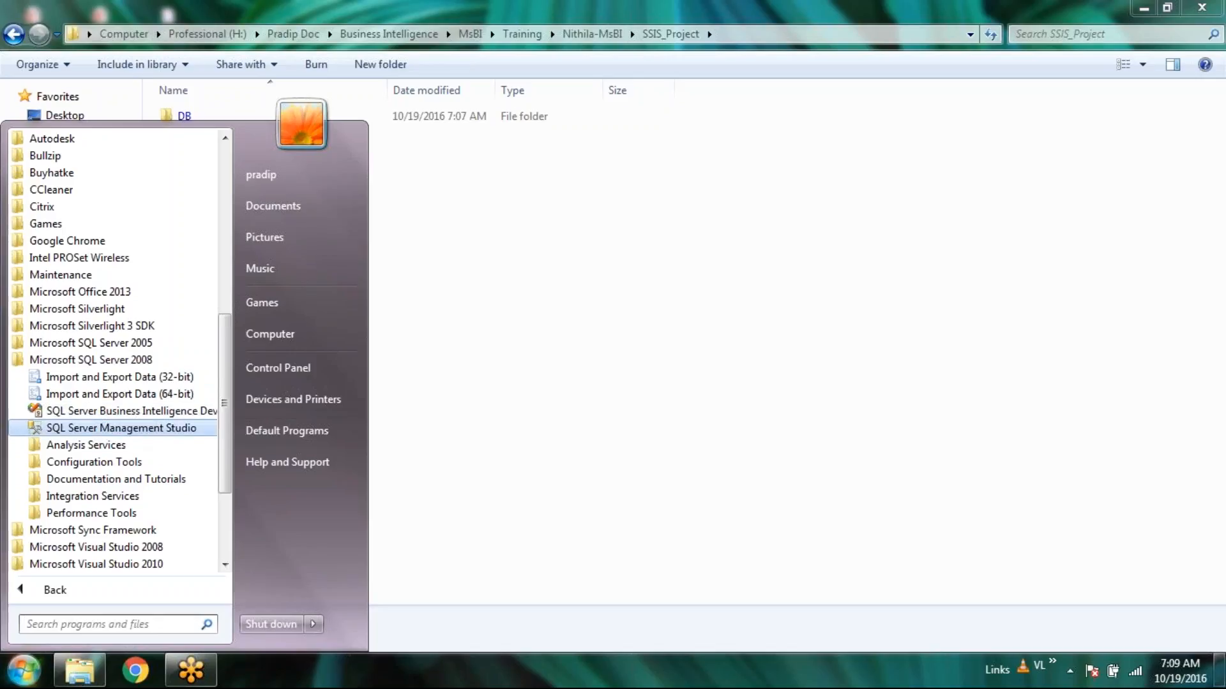
left_click(138, 429)
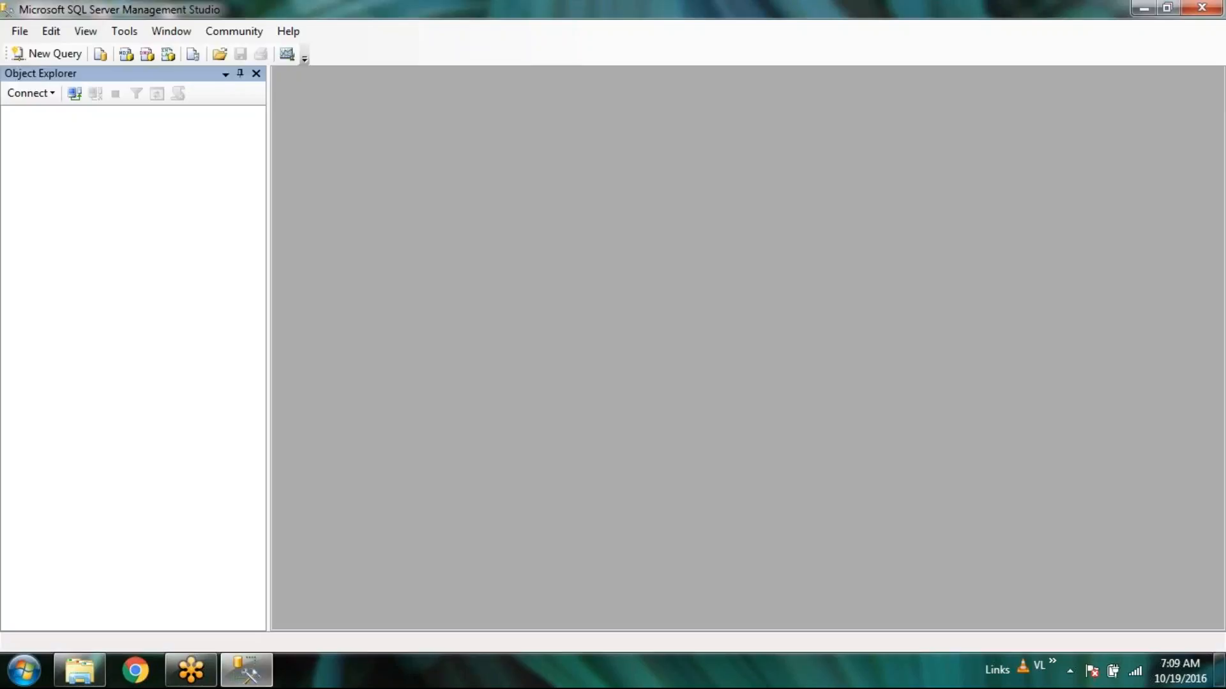
Enter the server password, have it remembered, and connect to localhost.
type("123456789")
key("Tab")
key("space")
key("Return")
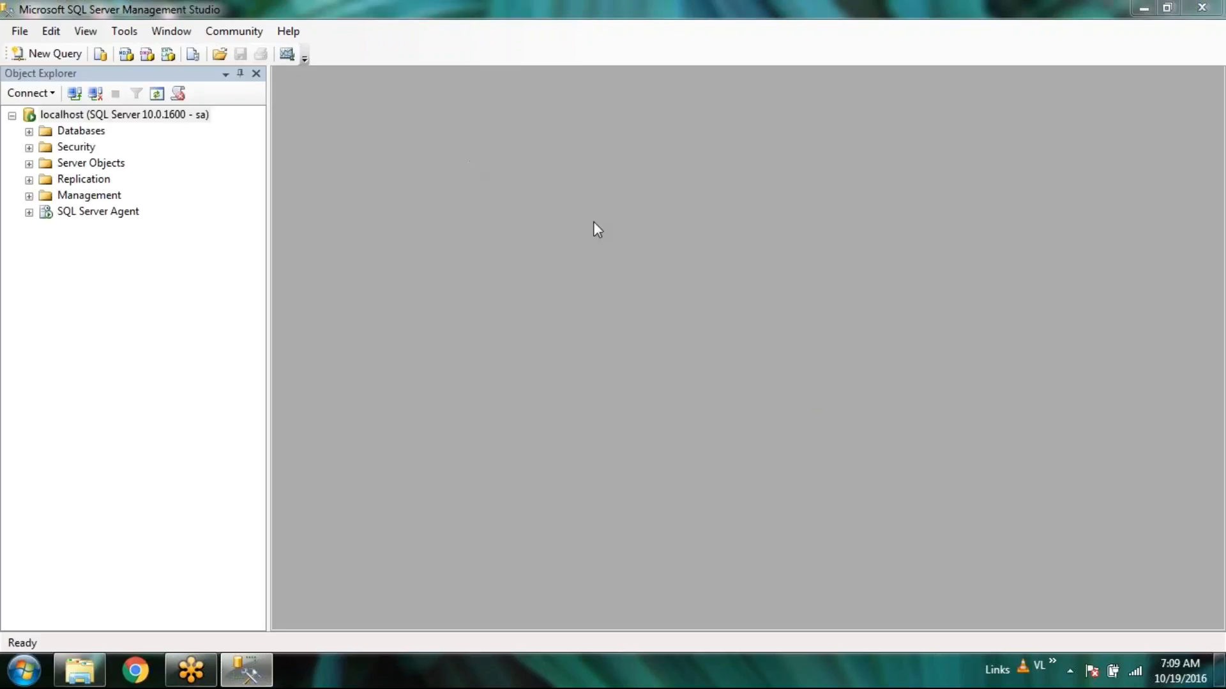
Expand Databases and rename NithilaOrderDB to NithilaDB.
left_click(29, 132)
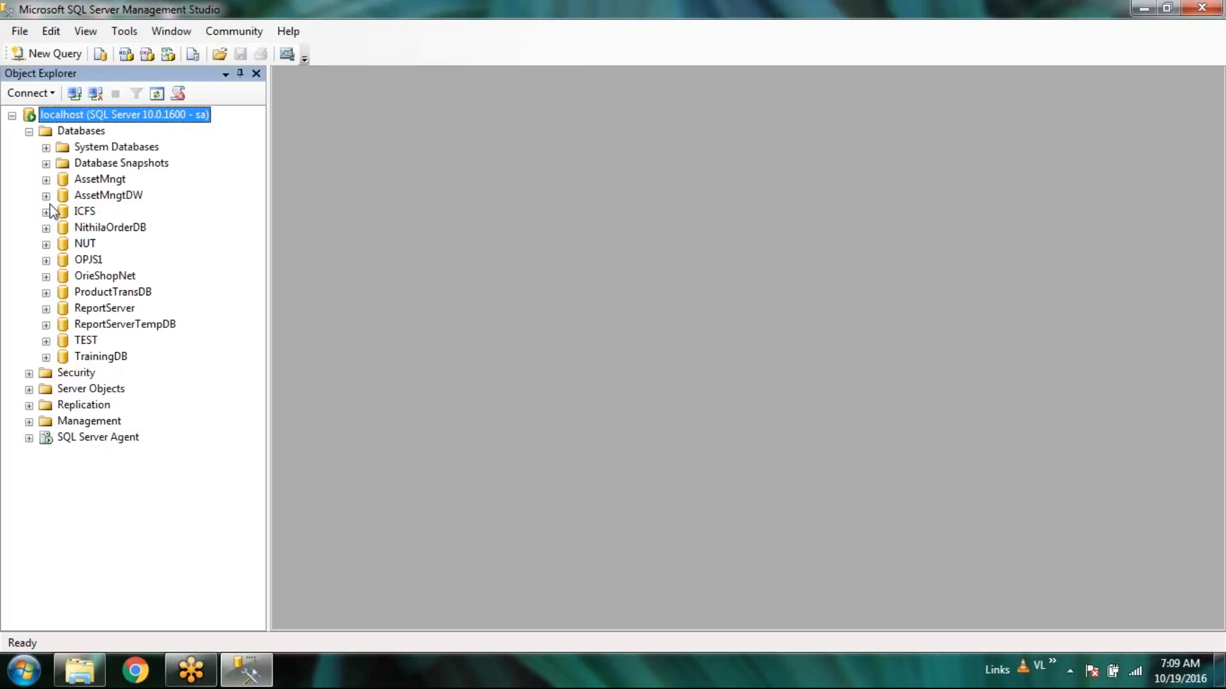
left_click(46, 229)
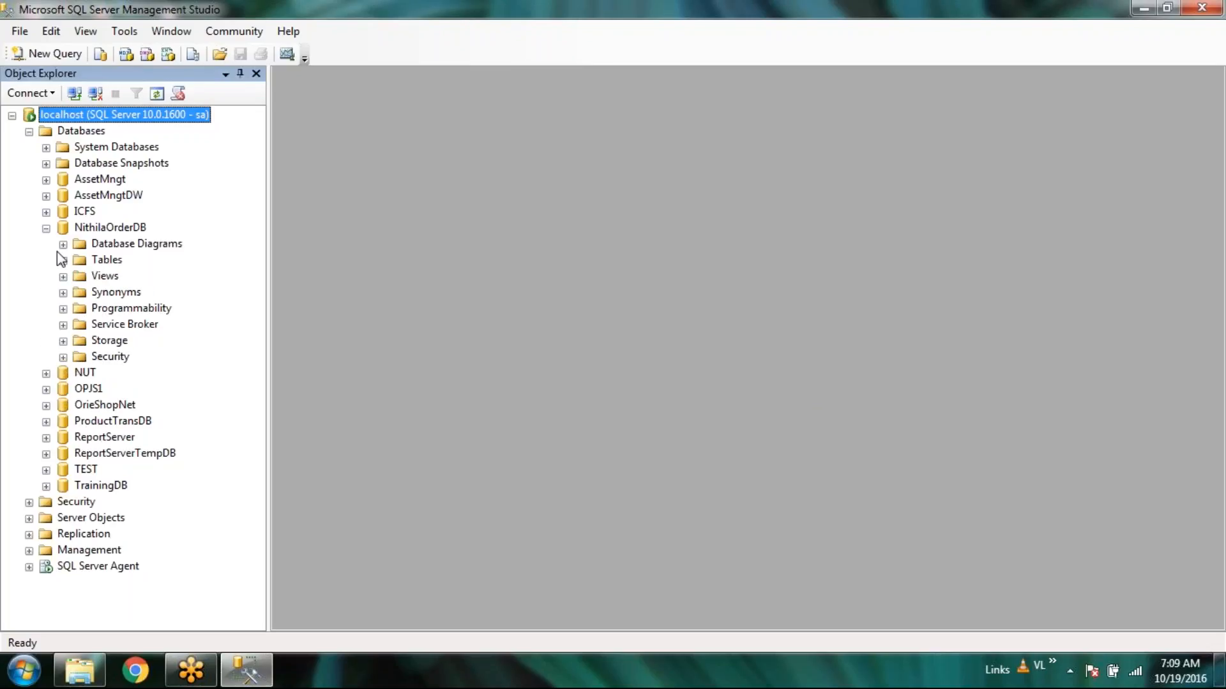
right_click(121, 227)
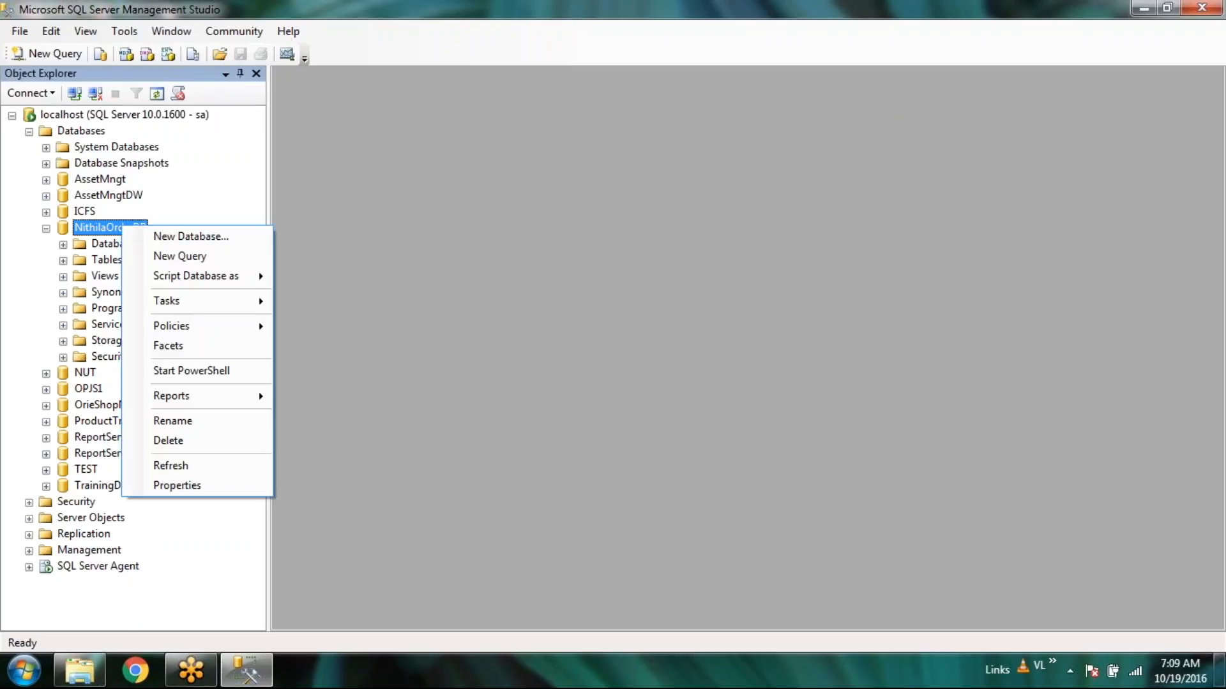
left_click(194, 422)
left_click(111, 234)
key("Delete")
key("Delete")
key("Delete")
key("Delete")
key("Delete")
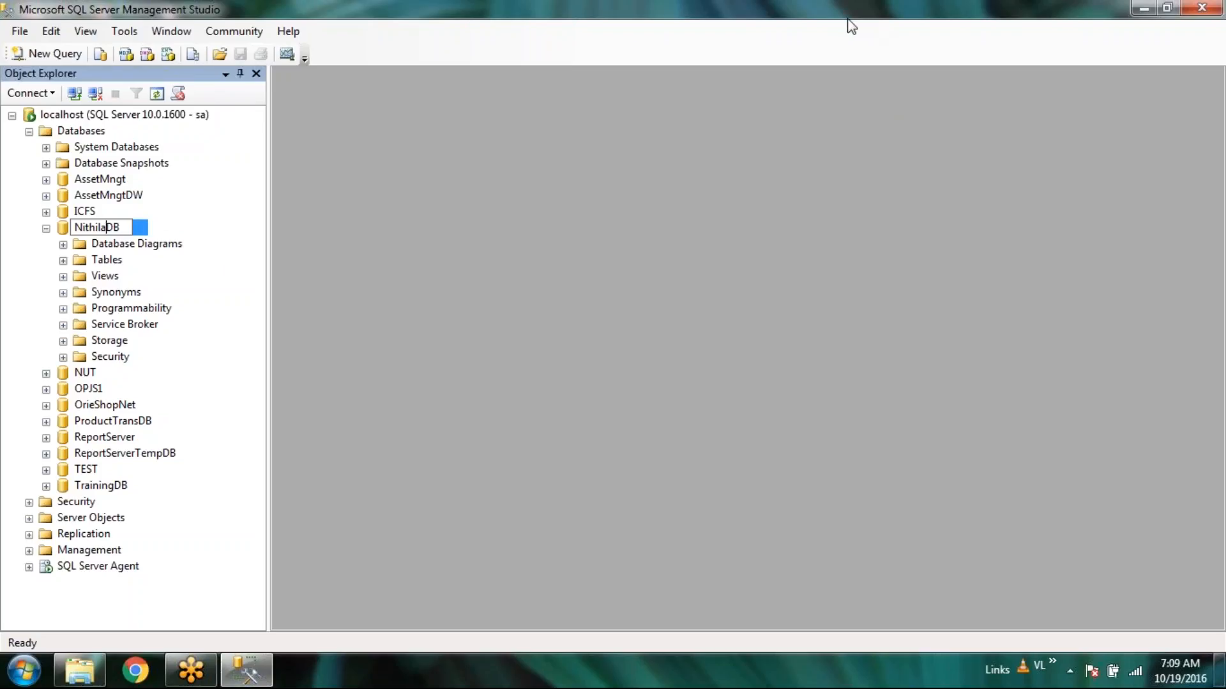
left_click(853, 26)
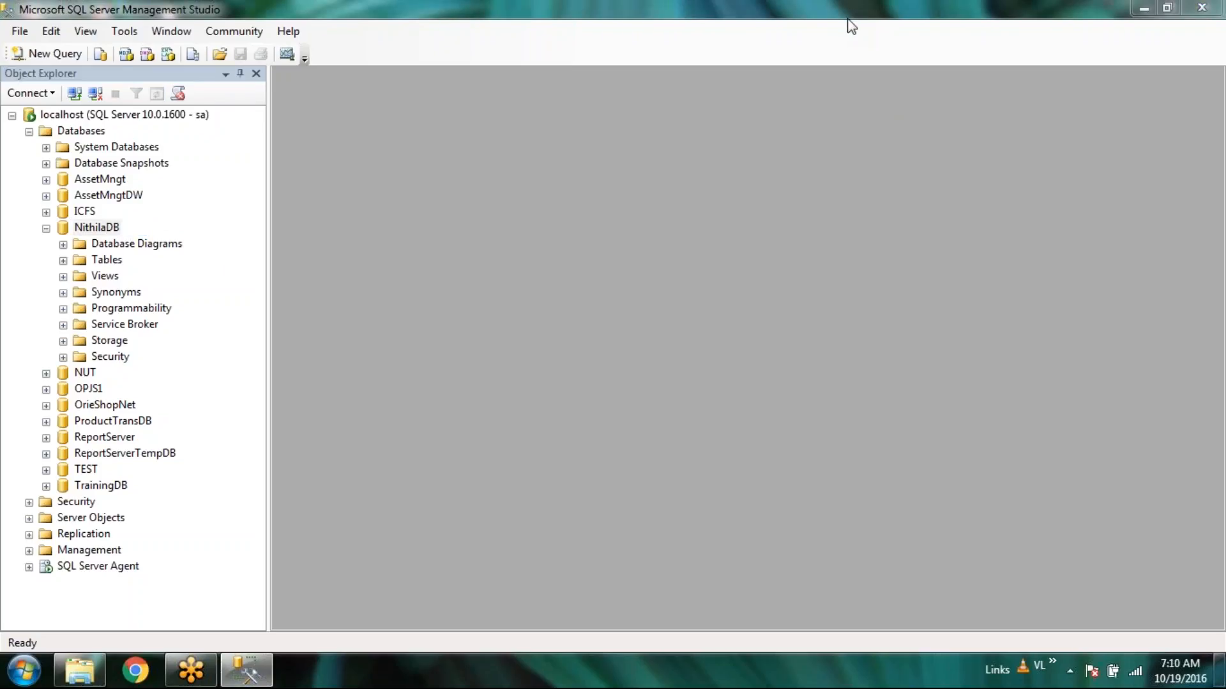
Rename NithilaDB to NithilaStagingDB.
left_click(105, 231)
left_click(106, 229)
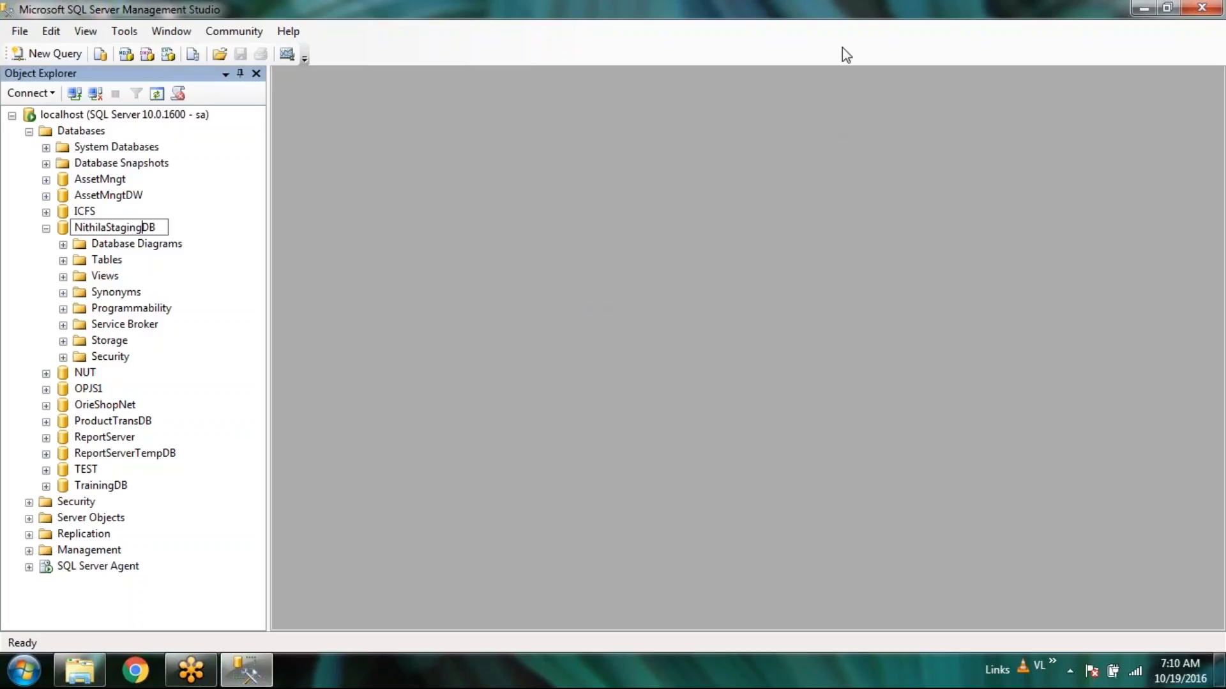
type("Staging")
key("Return")
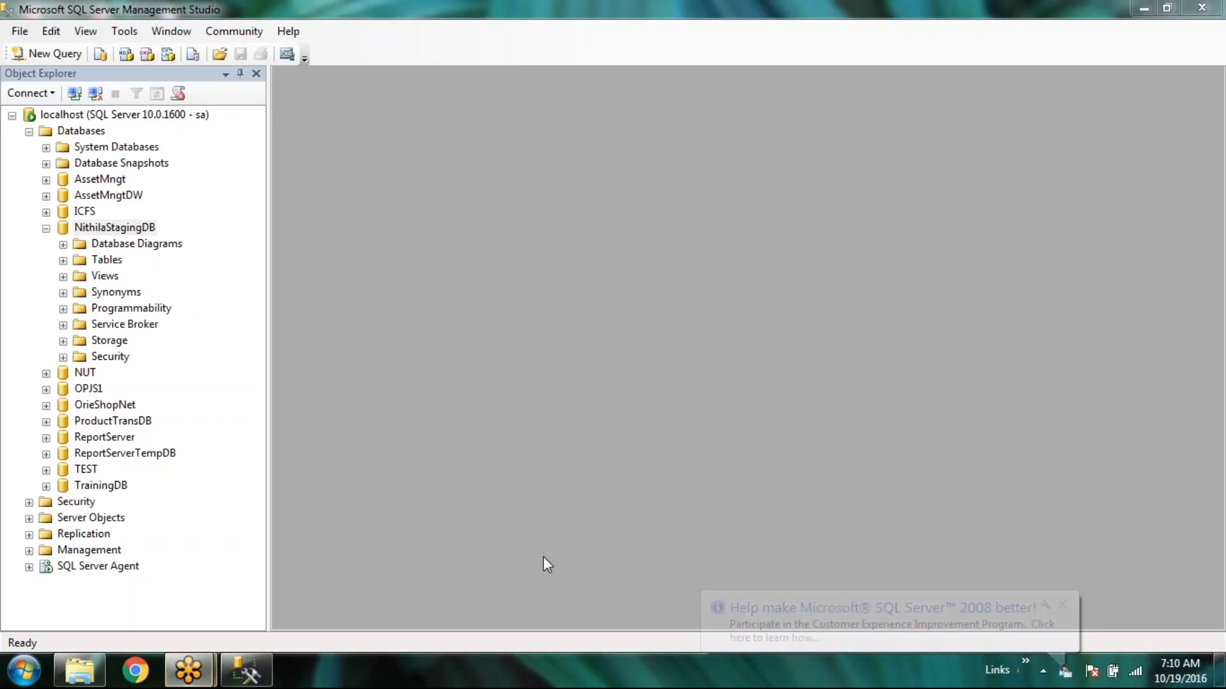
Expand NithilaStagingDB's Tables folder, which shows only System Tables.
left_click(620, 424)
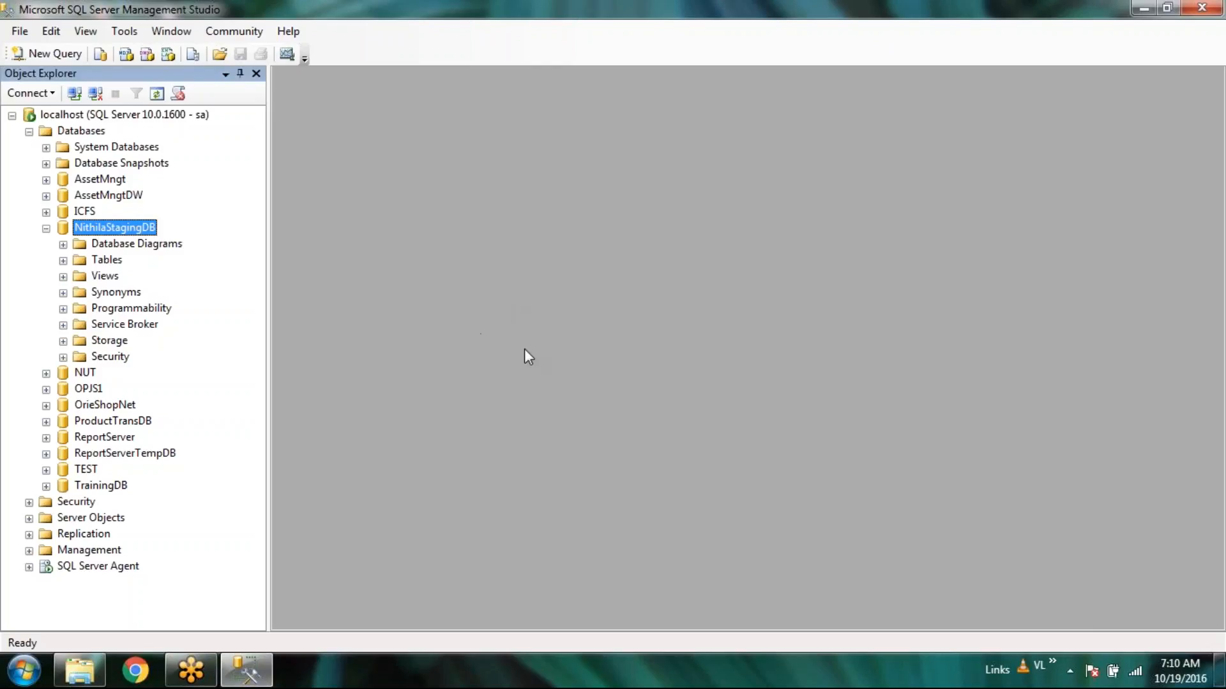
left_click(63, 260)
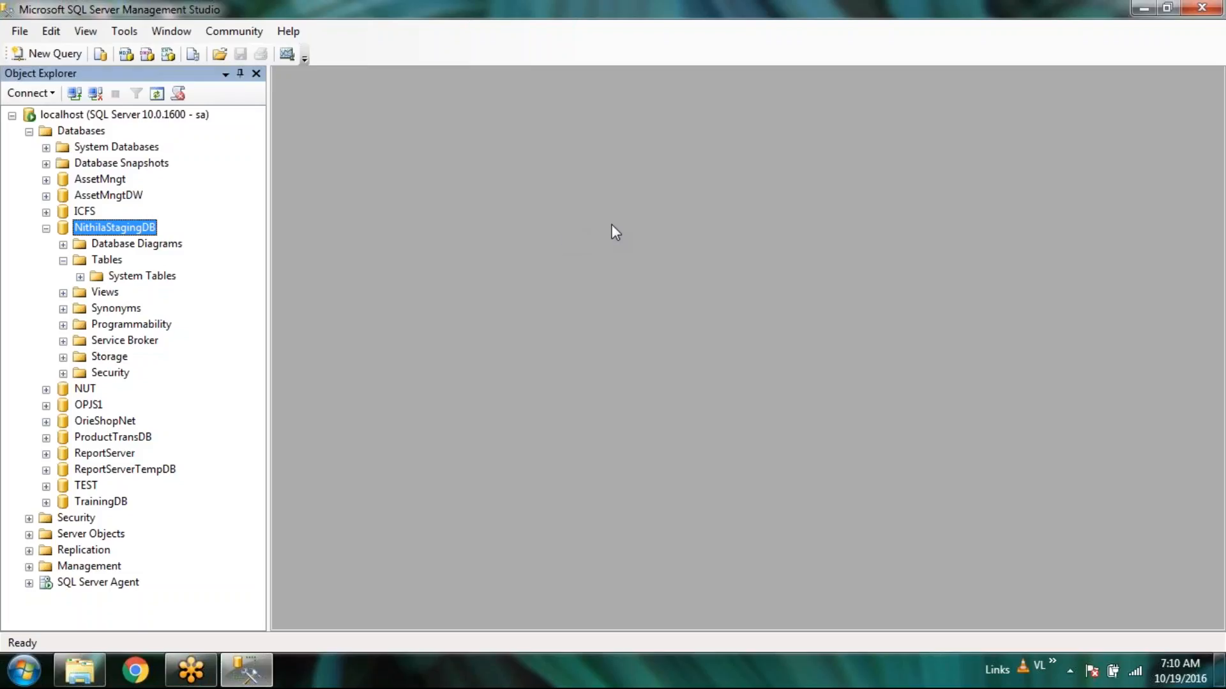
left_click(1093, 318)
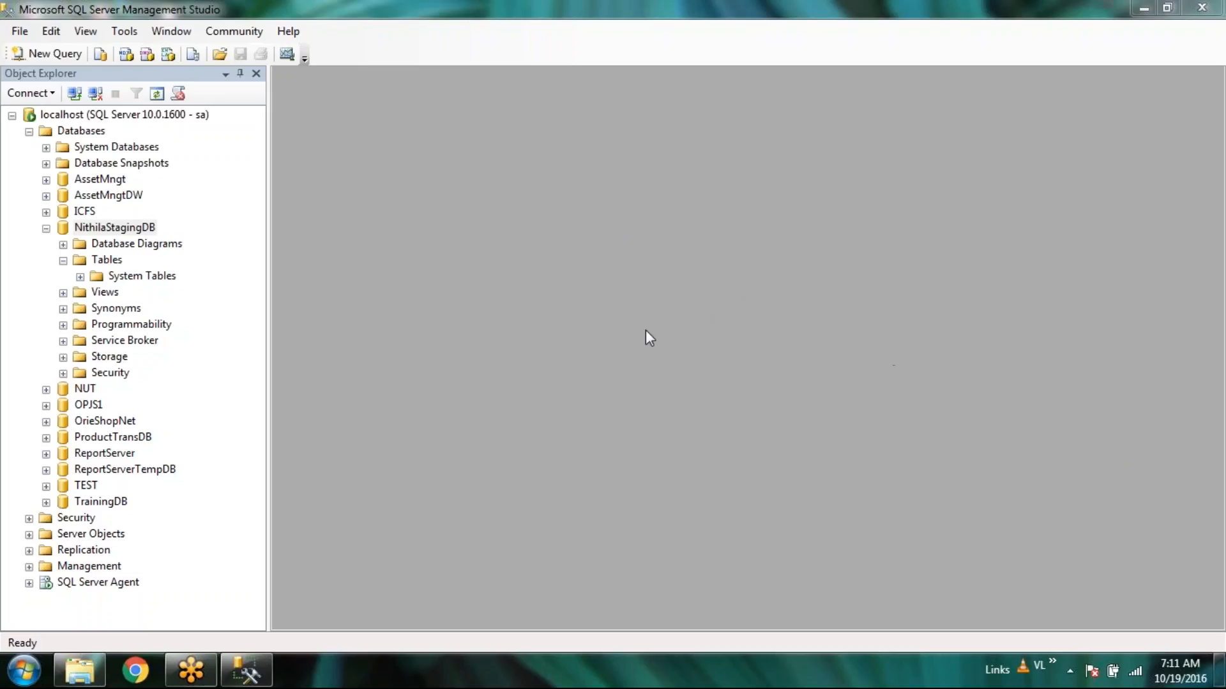
left_click(93, 228)
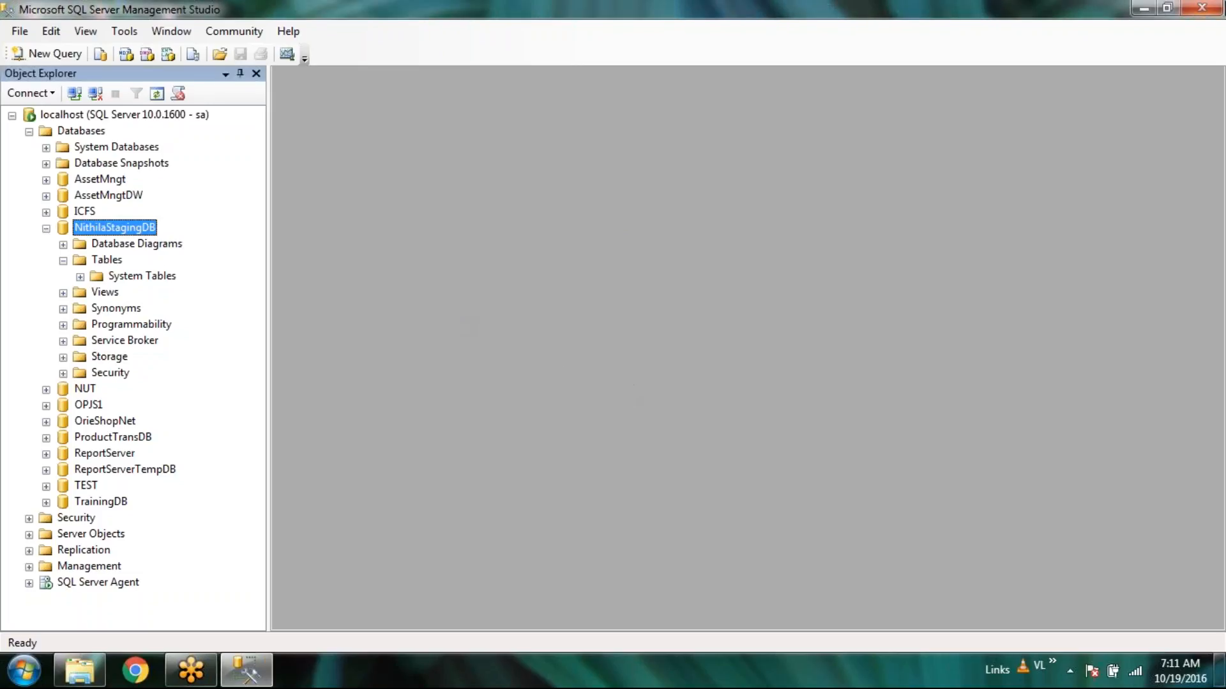
left_click(1199, 40)
left_click(419, 513)
left_click(37, 681)
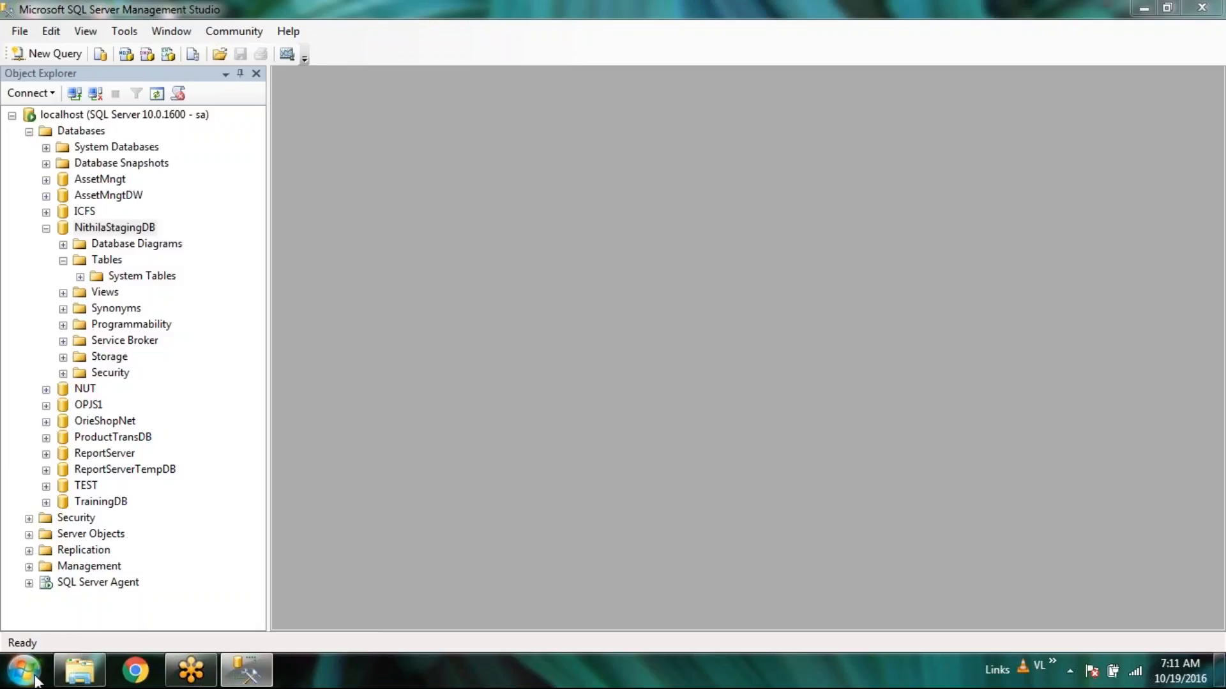
Expand the Microsoft SQL Server 2008 programs, then close Start and open the volume control.
left_click(63, 593)
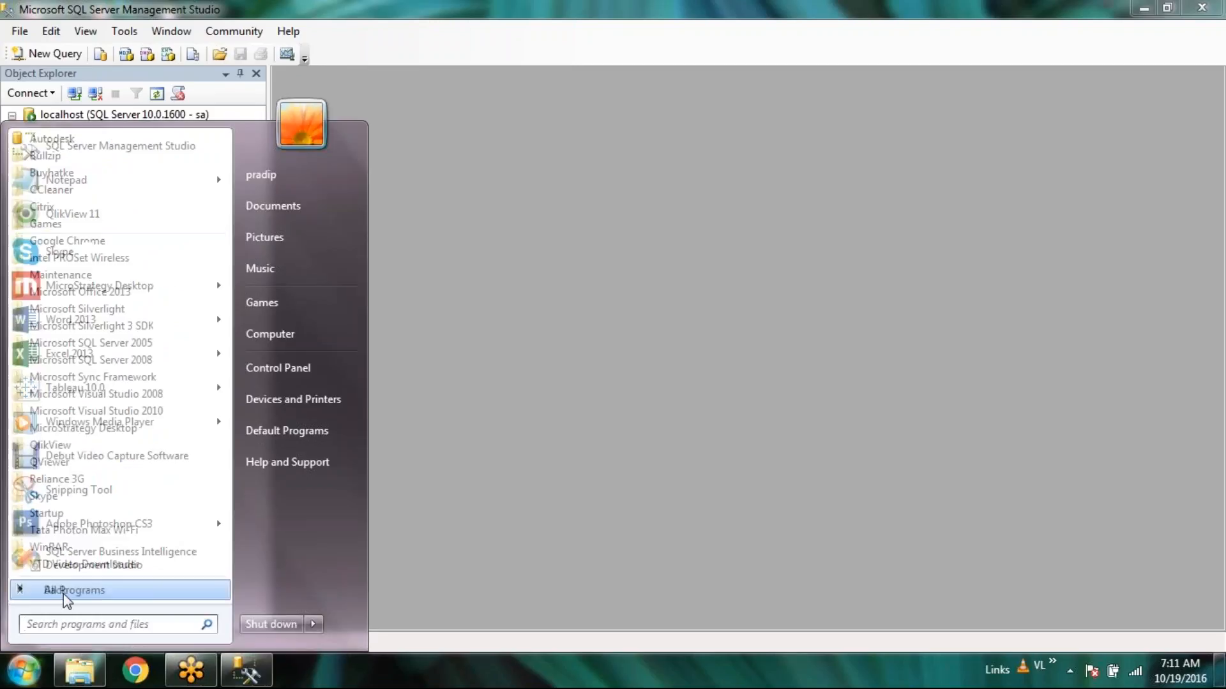
left_click(177, 359)
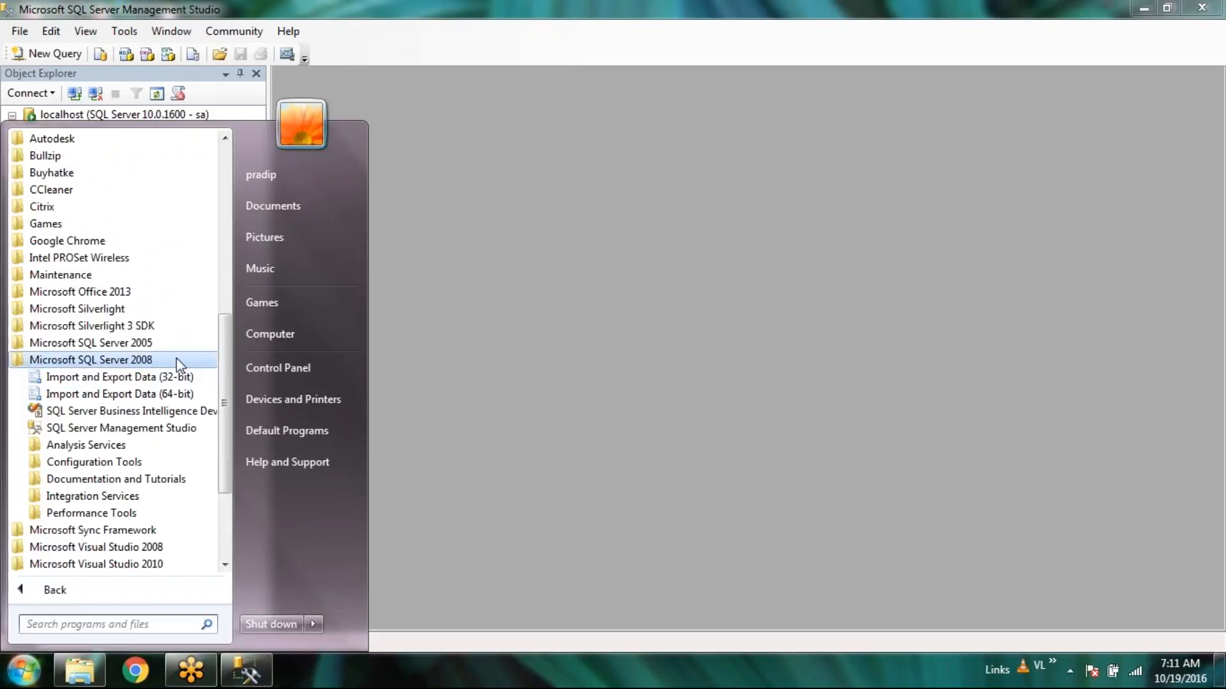
left_click(1071, 672)
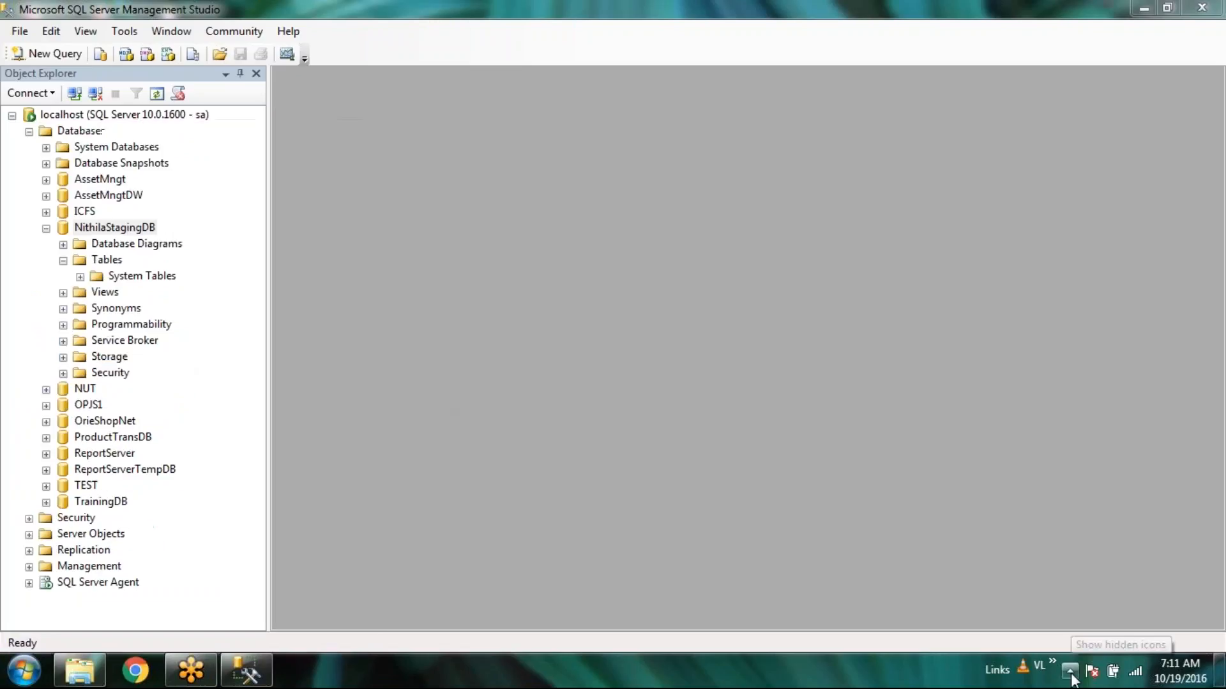
left_click(1070, 672)
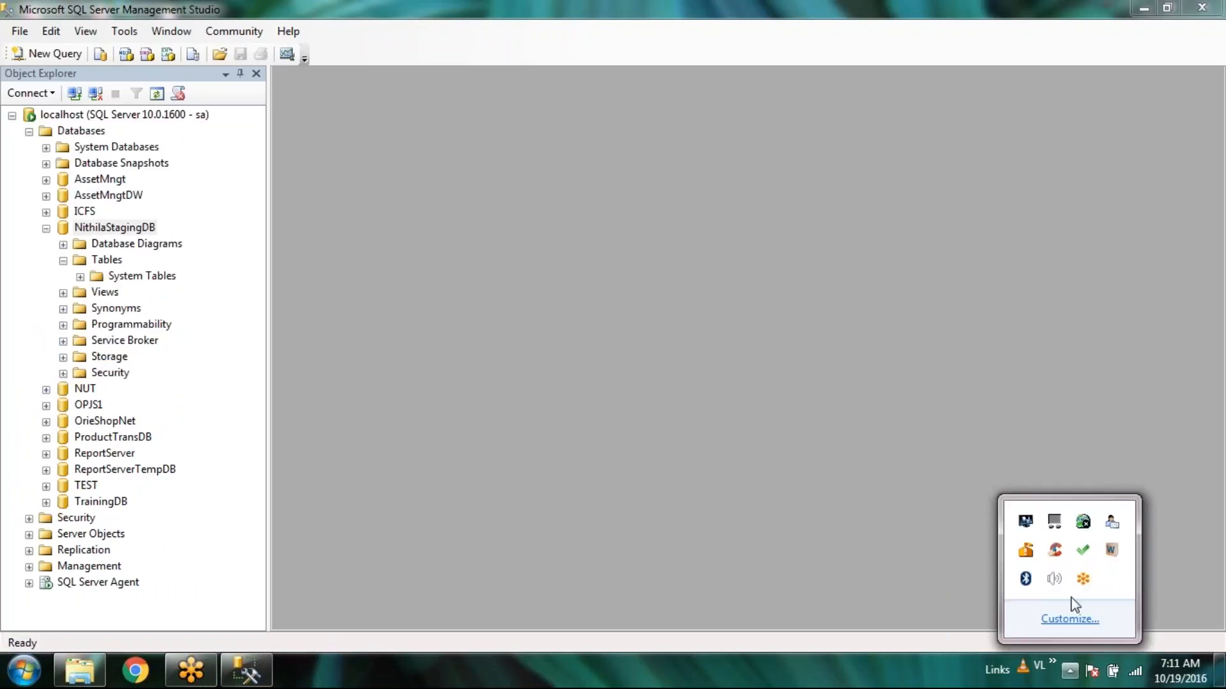
left_click(1056, 580)
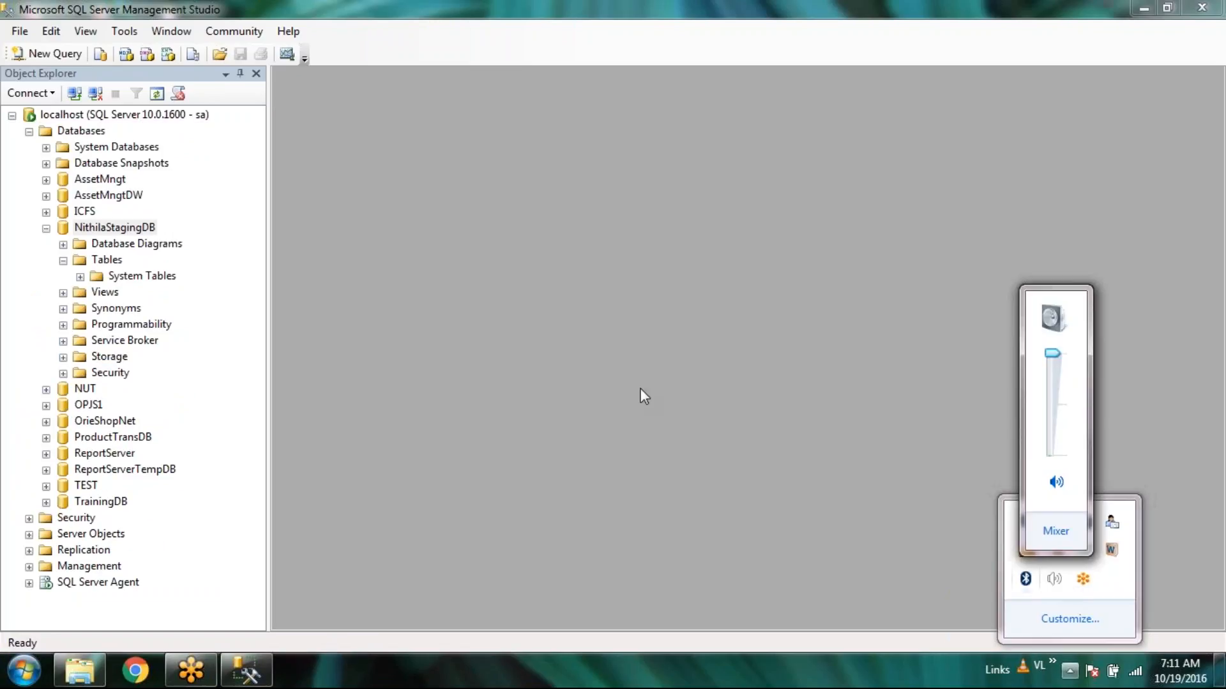
Launch SQL Server Business Intelligence Development Studio from the Start menu.
left_click(35, 674)
left_click(572, 447)
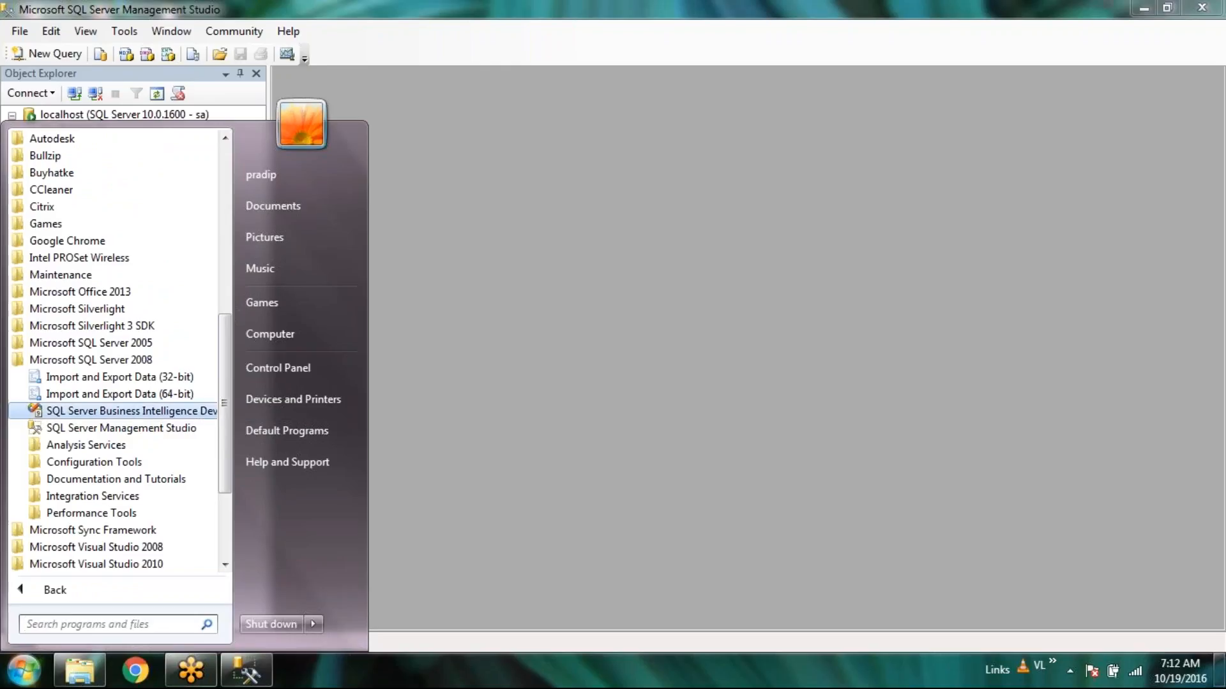
left_click(131, 411)
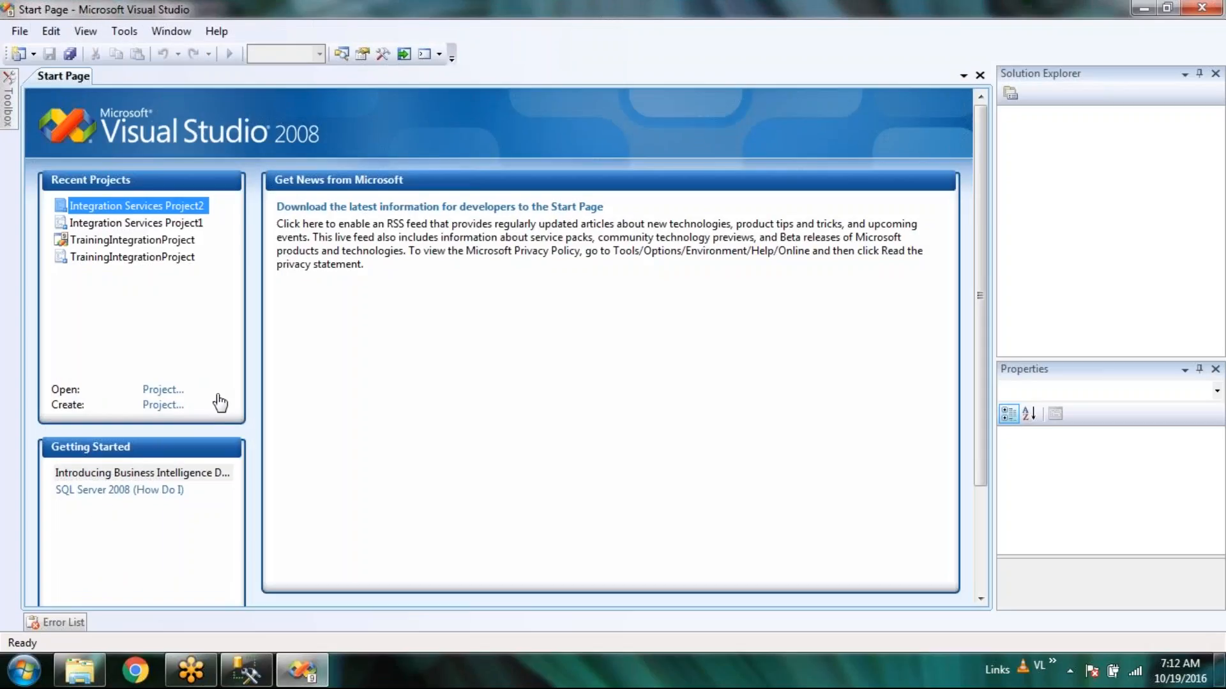
Start a new project from the Start Page using the Integration Services Project template.
left_click(156, 409)
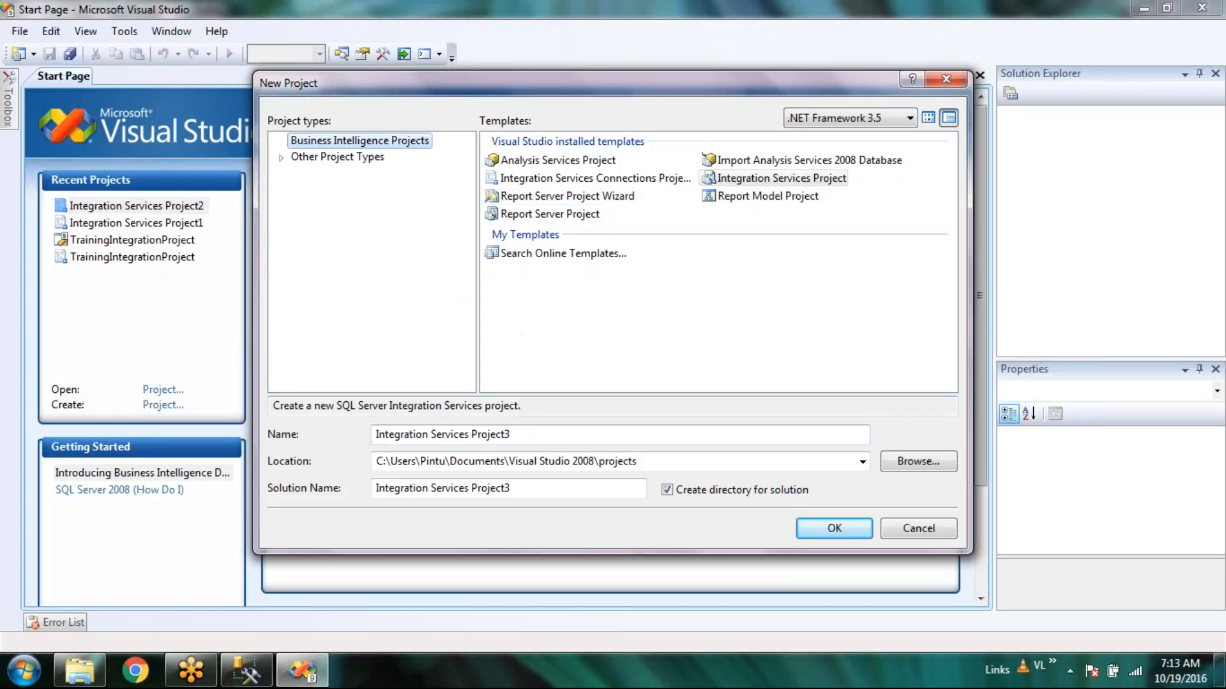
Browse to the SSIS_Project folder on drive H by pasting its path and select it.
left_click(521, 406)
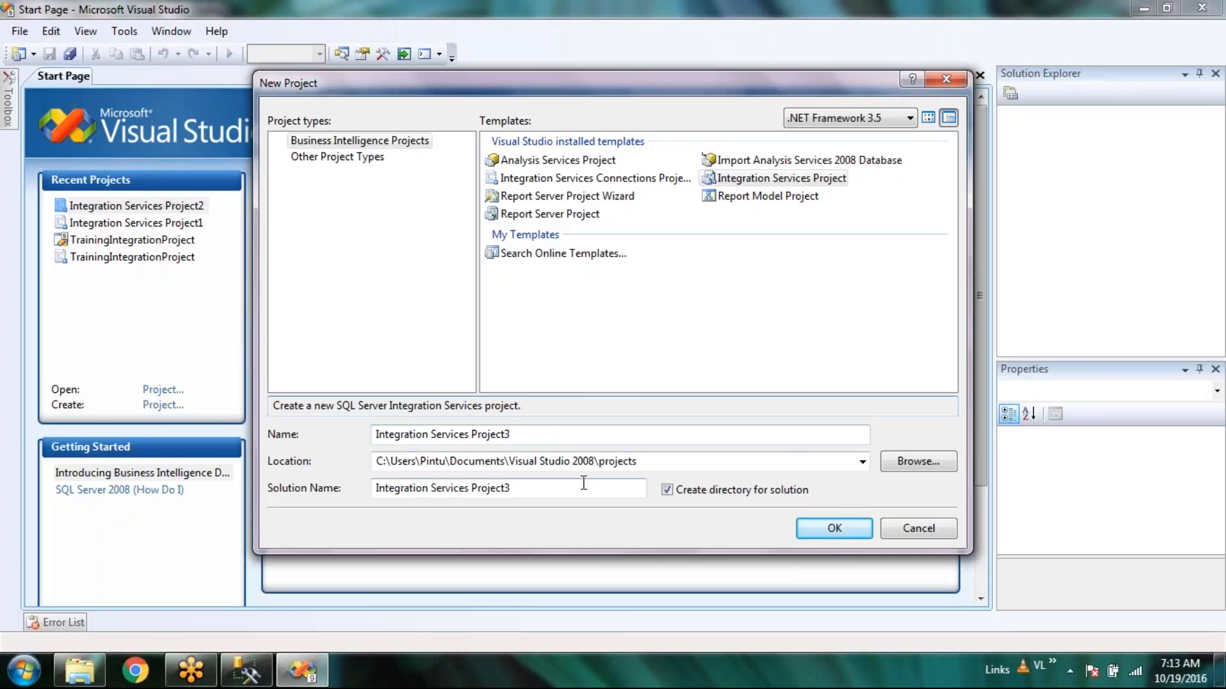
left_click(948, 470)
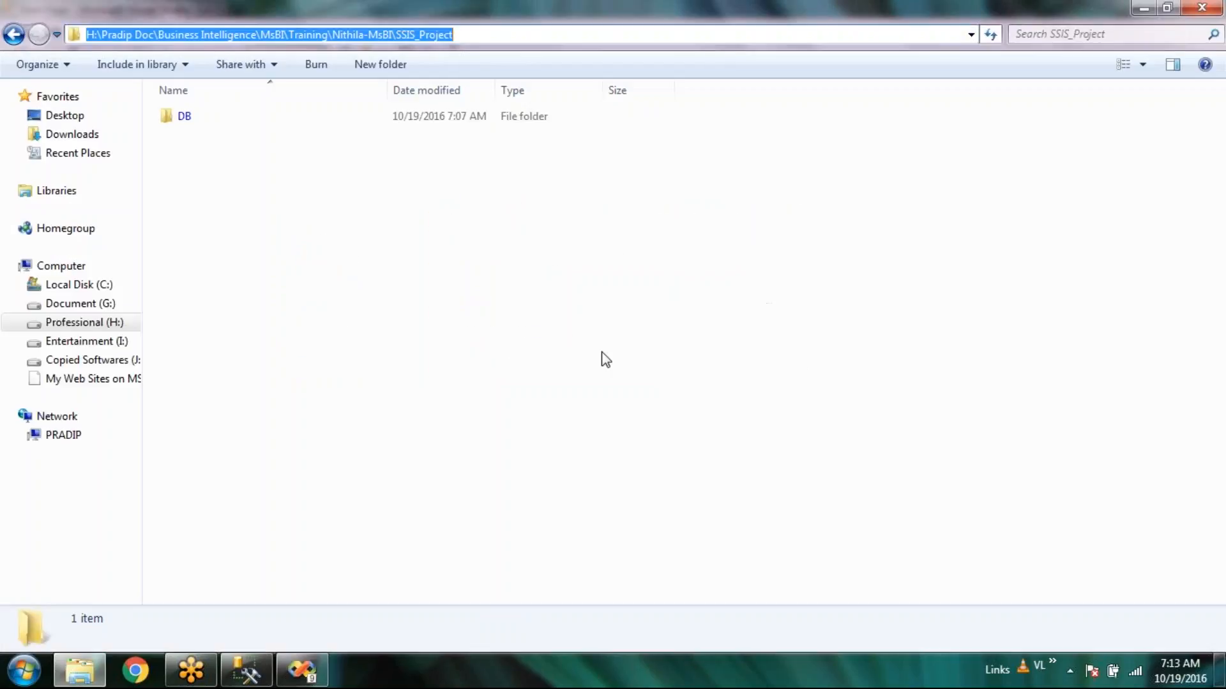
key("alt+Tab")
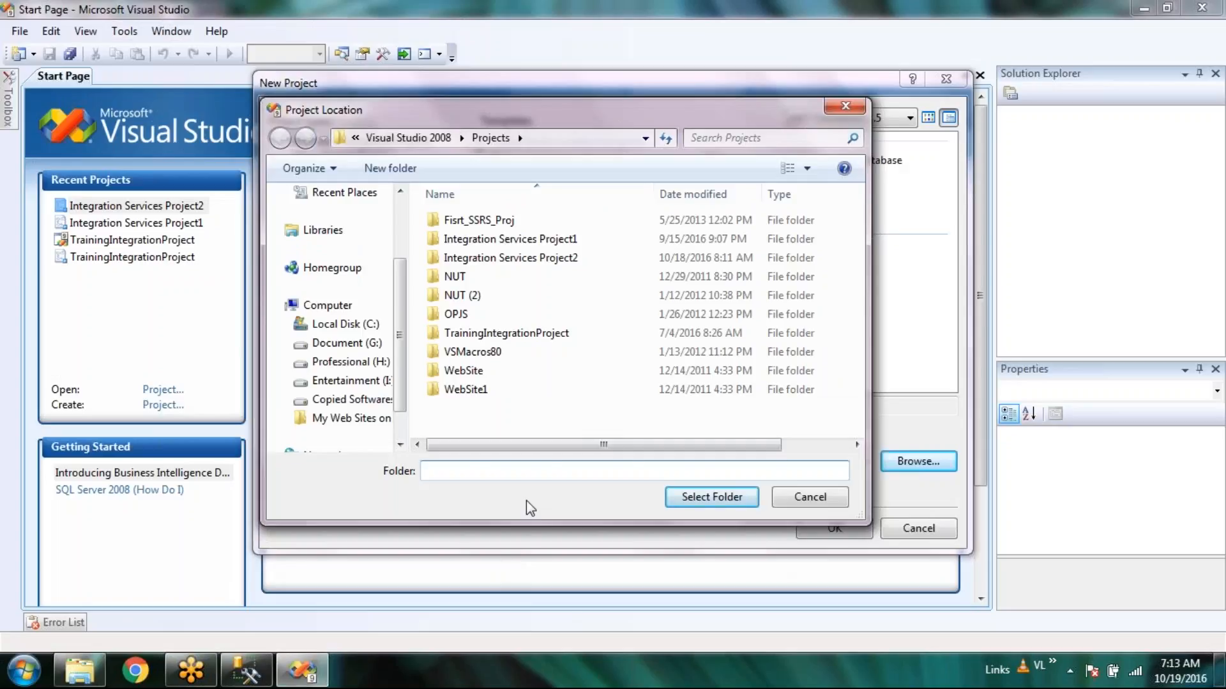
type("H:\\Pradip Doc\\Business Intelligence\\MsBI\\Training\\Nithila-MsBI\\SSIS_Project")
key("Return")
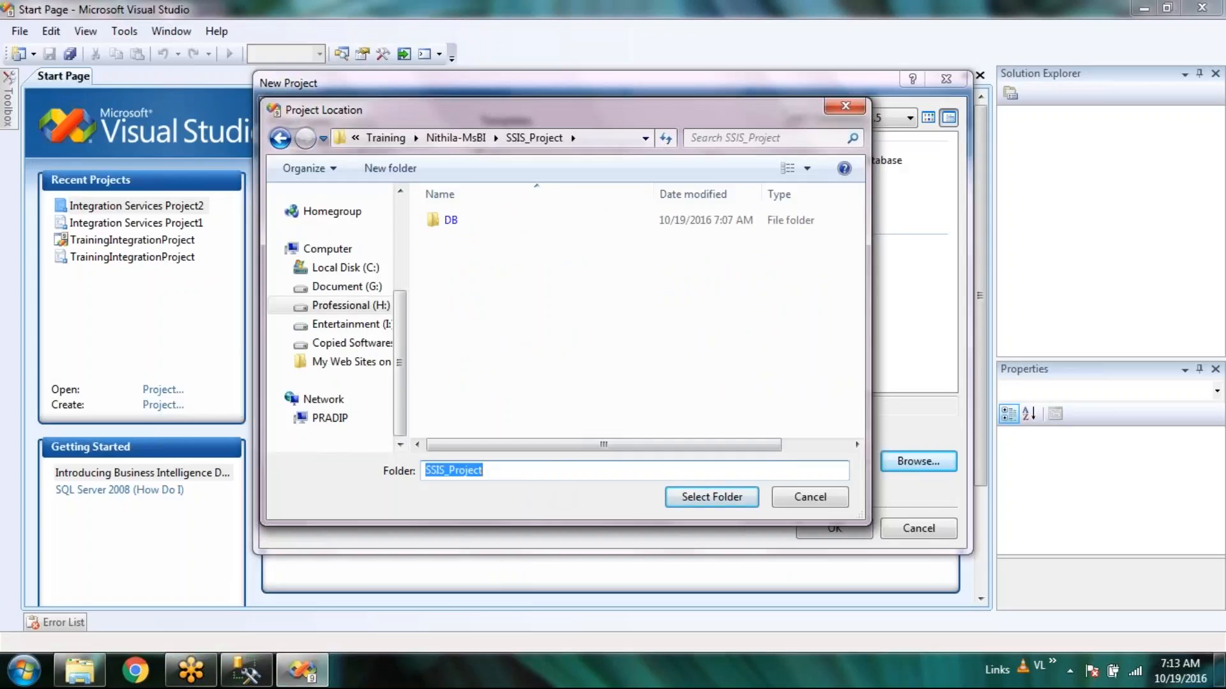
left_click(566, 473)
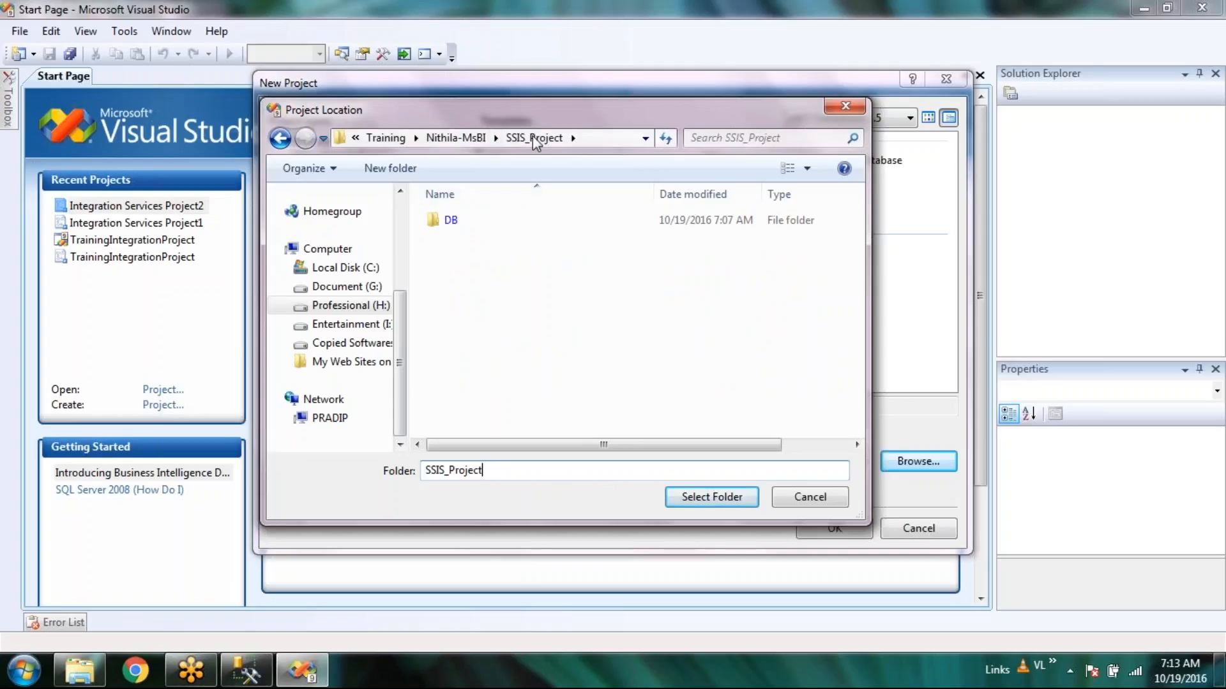
left_click(703, 504)
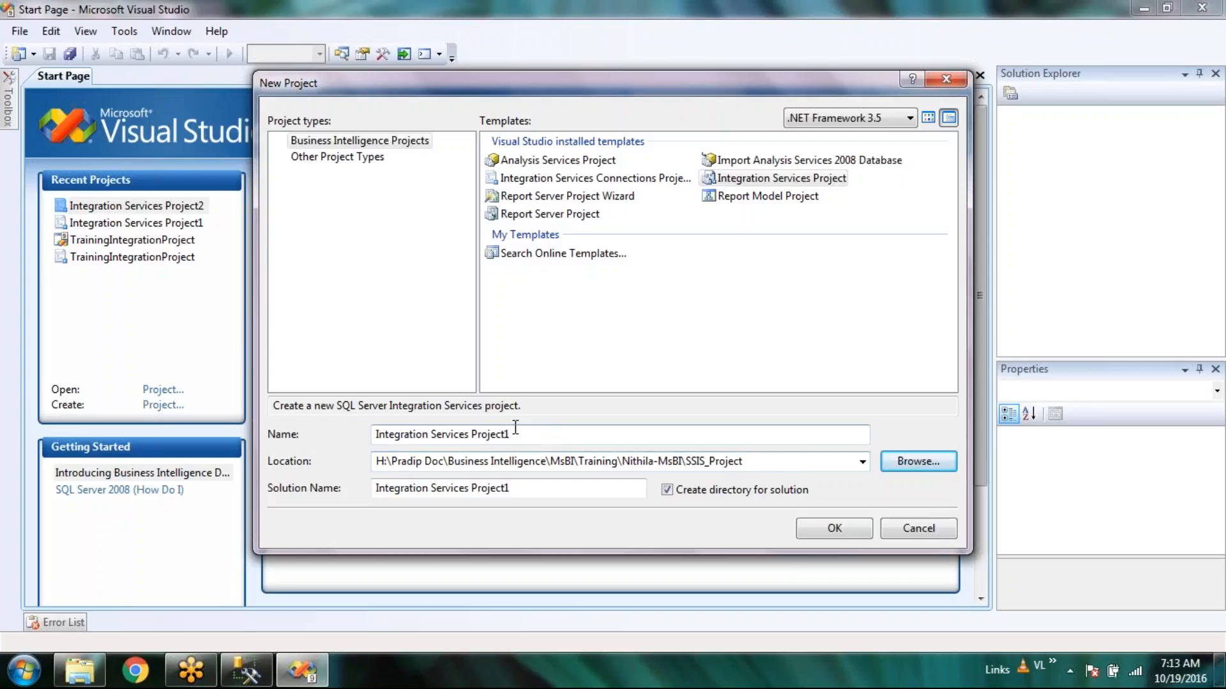
Name the project TrainingIntegrationPkg and create it.
left_click_drag(545, 432, 356, 439)
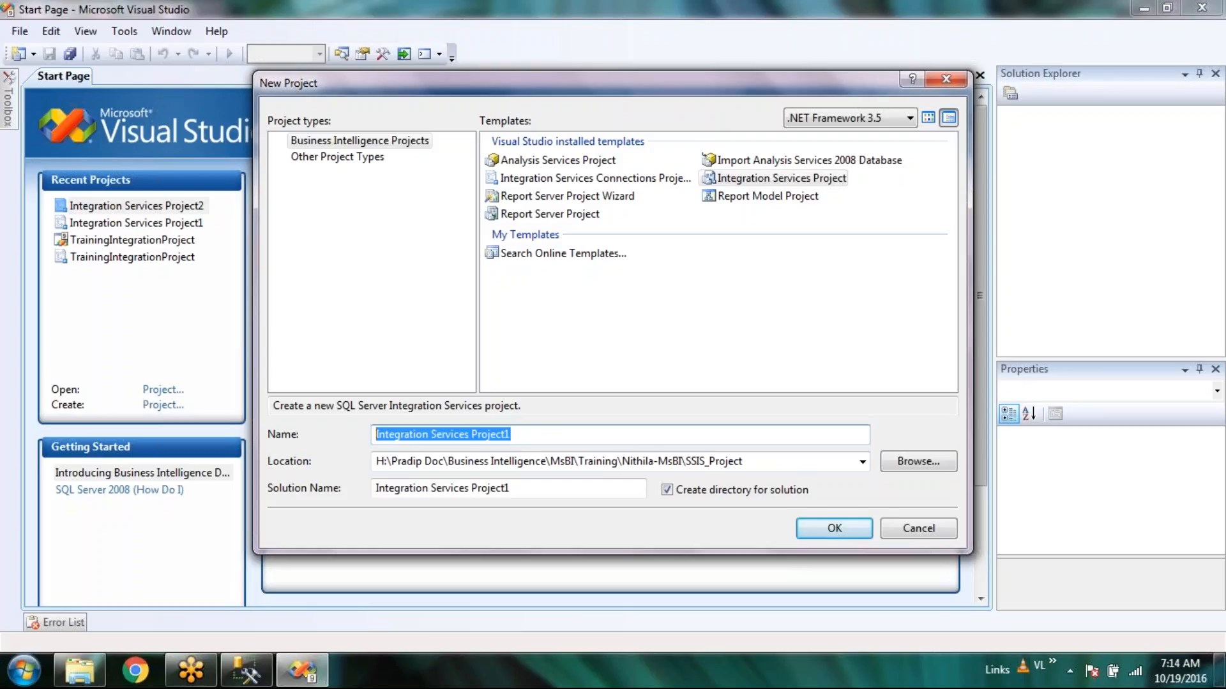
type("Training")
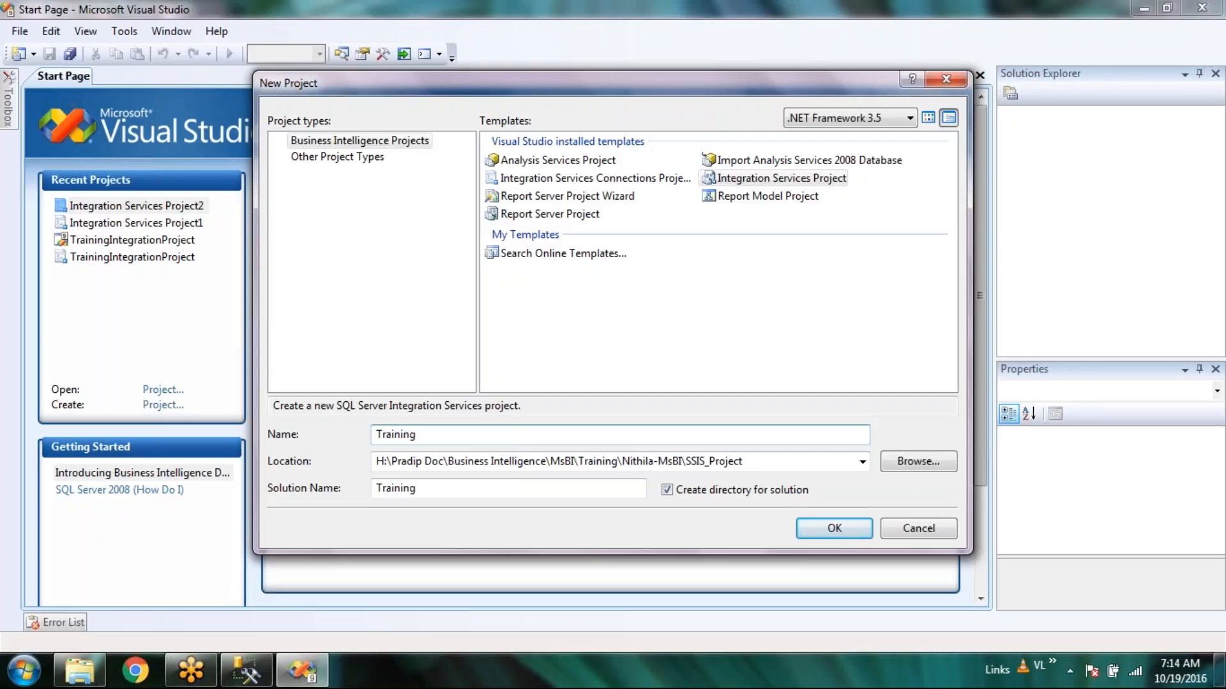
type("IntegrationP")
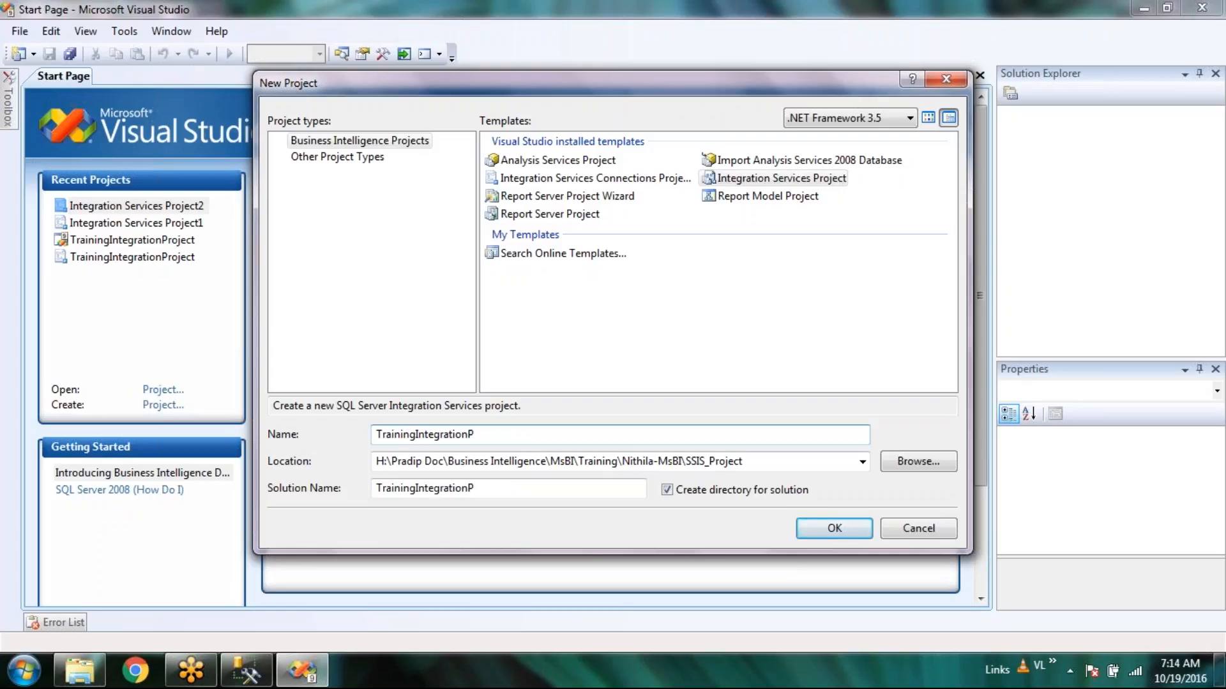
type("kg")
left_click(837, 528)
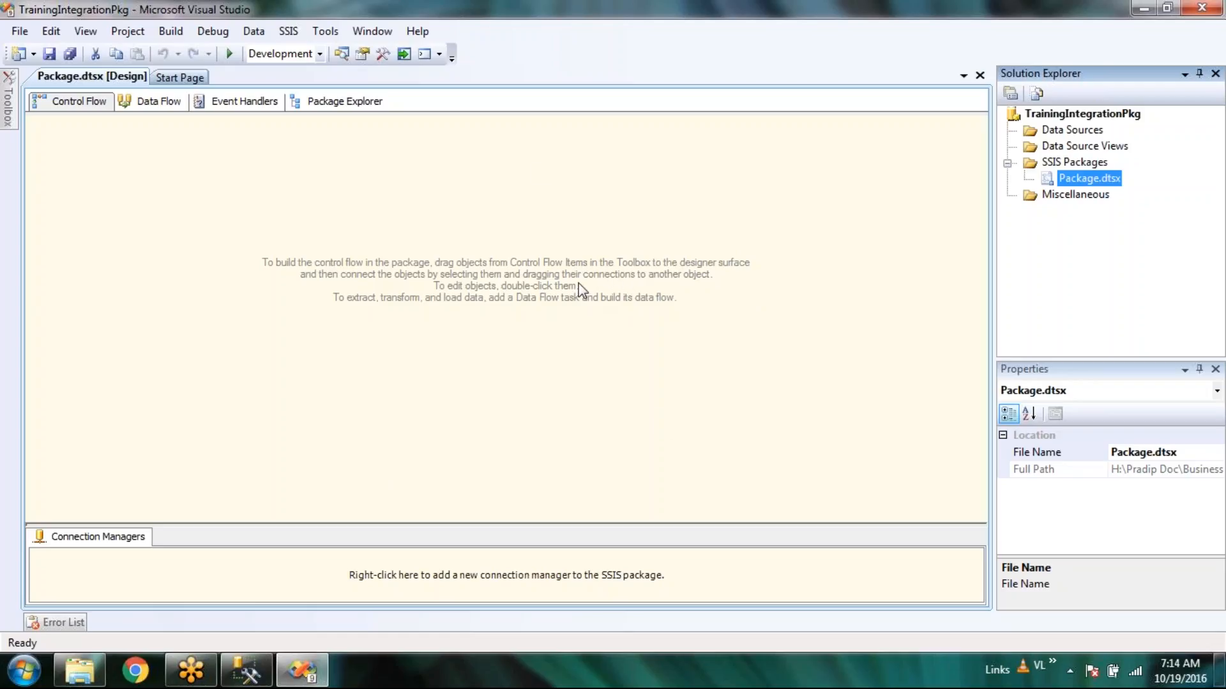
Bring up the Toolbox beside Package.dtsx's blank control flow.
mouse_move(9, 115)
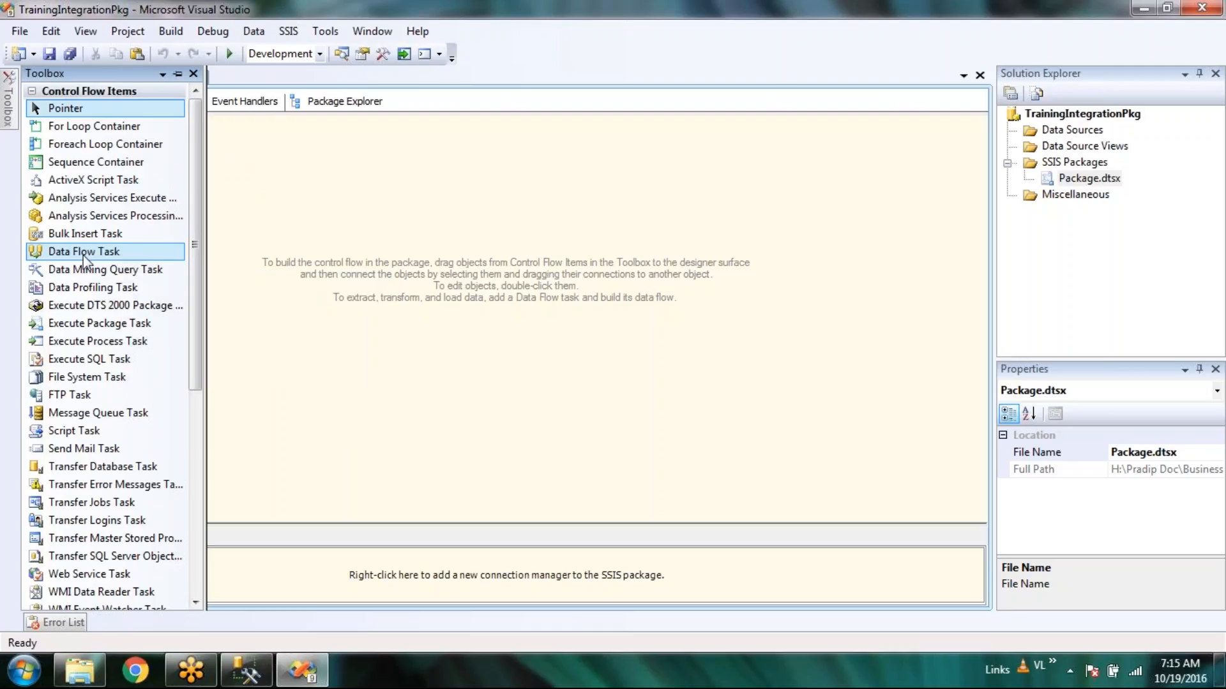
Place a Data Flow Task on the control flow canvas, then switch to Explorer.
left_click_drag(83, 254, 413, 255)
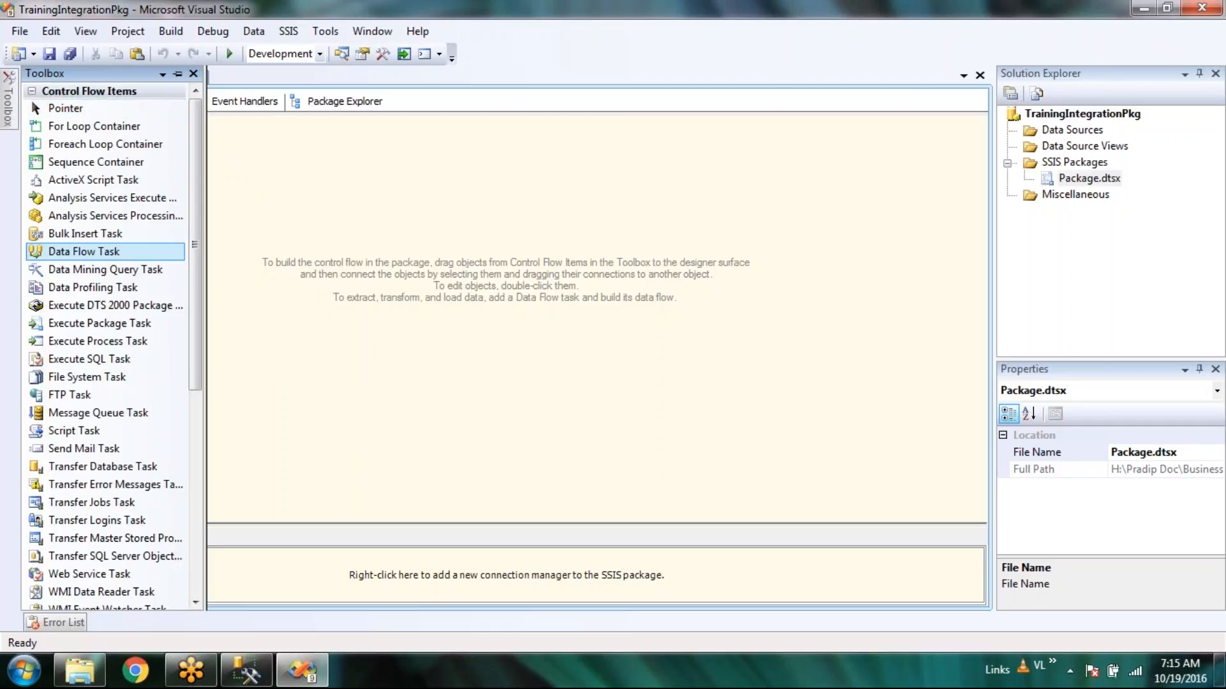
left_click_drag(413, 255, 416, 255)
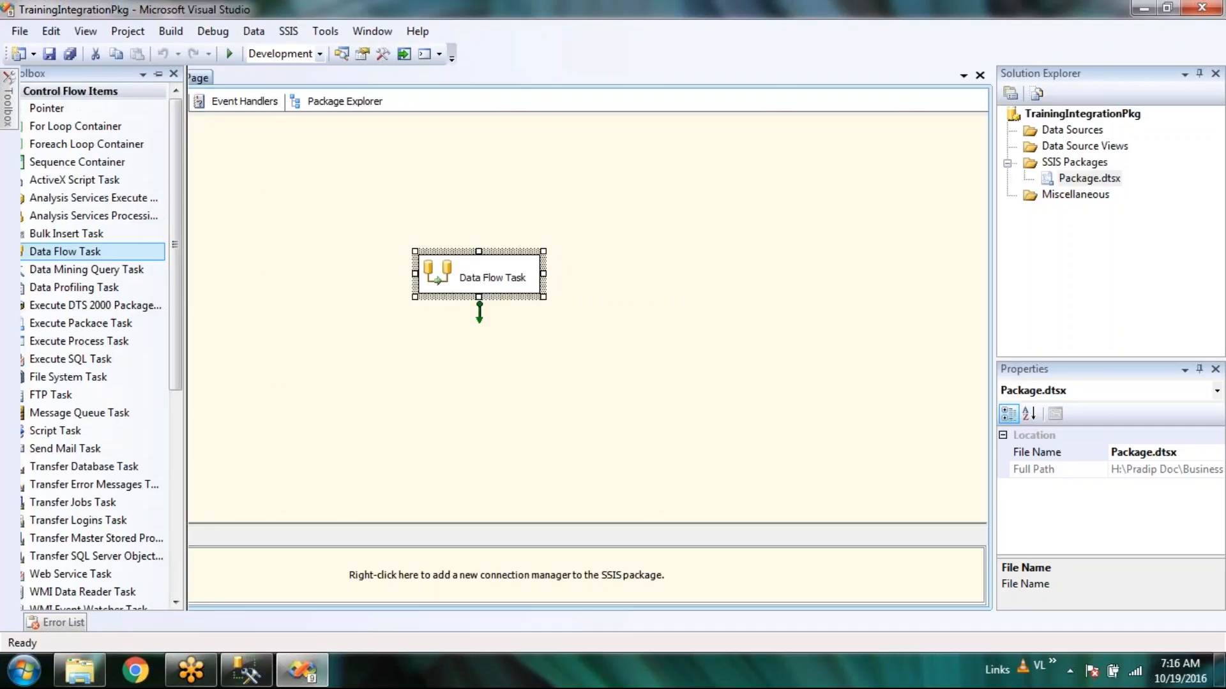
left_click(79, 671)
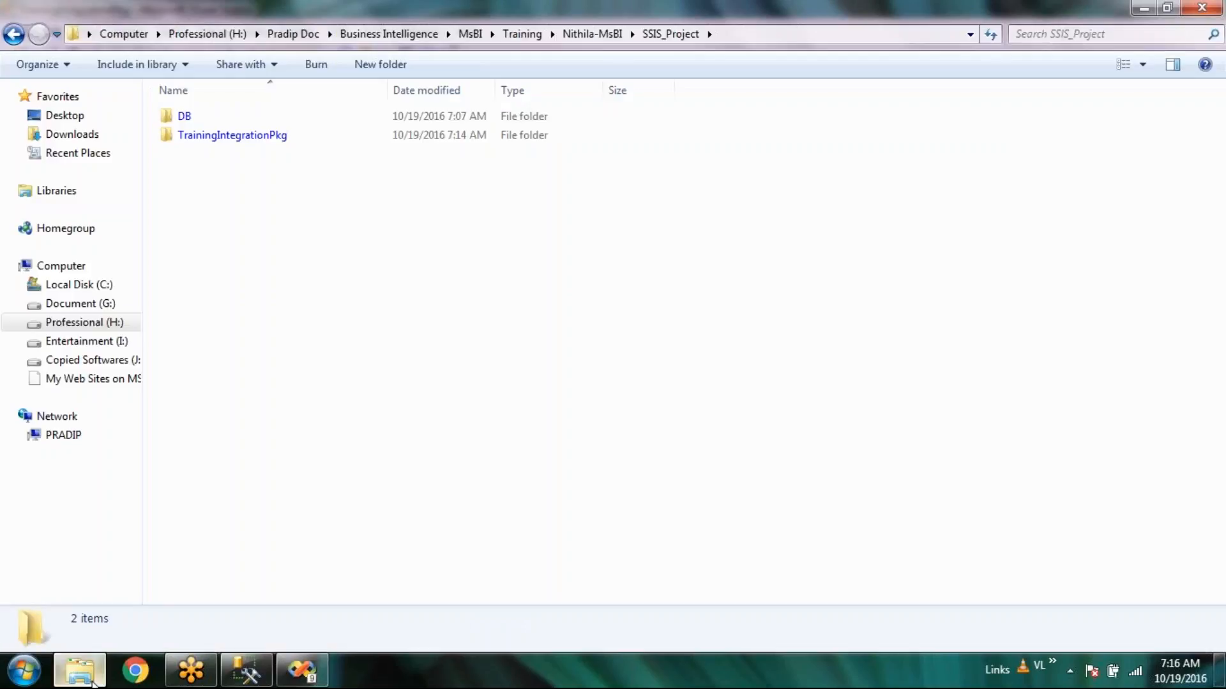
Peek into the DB folder, then return to SSIS_Project showing DB and TrainingIntegrationPkg.
double_click(187, 117)
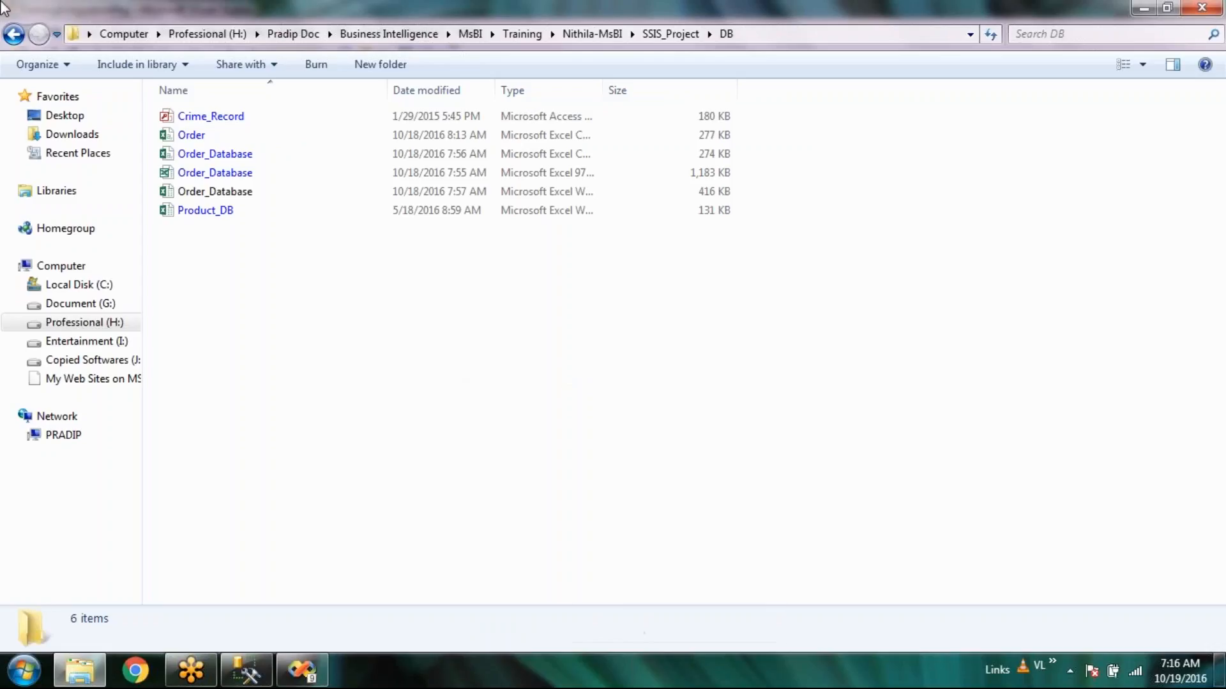
key("BackSpace")
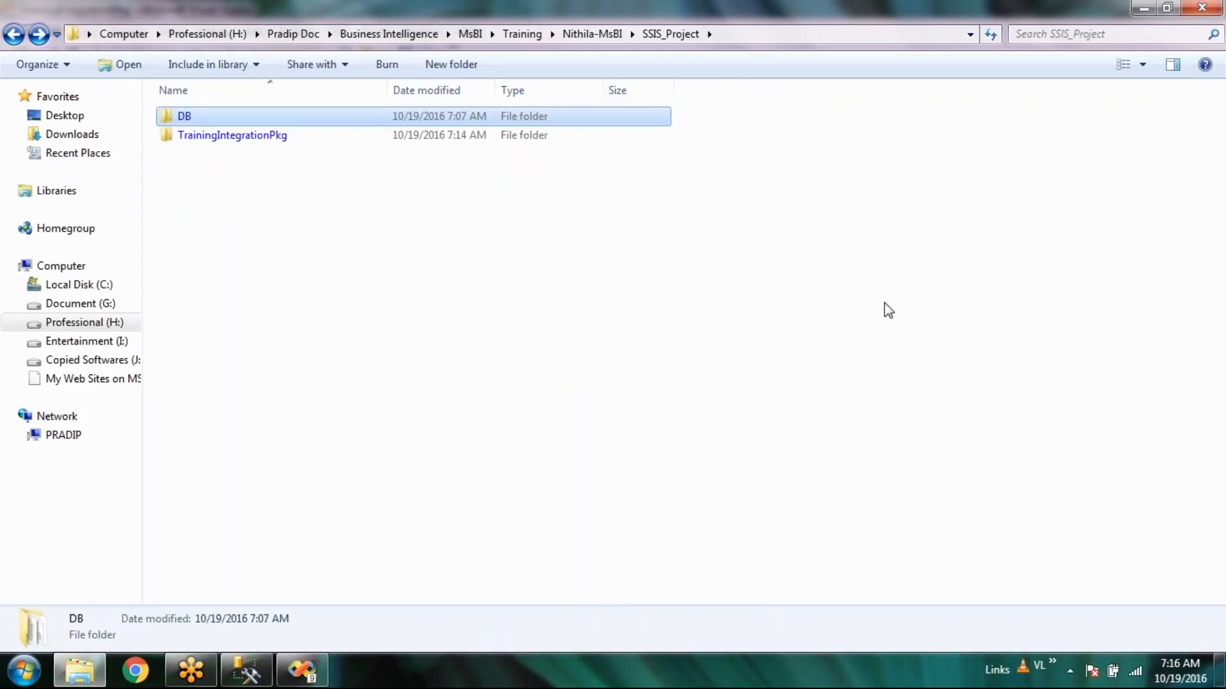
left_click(887, 311)
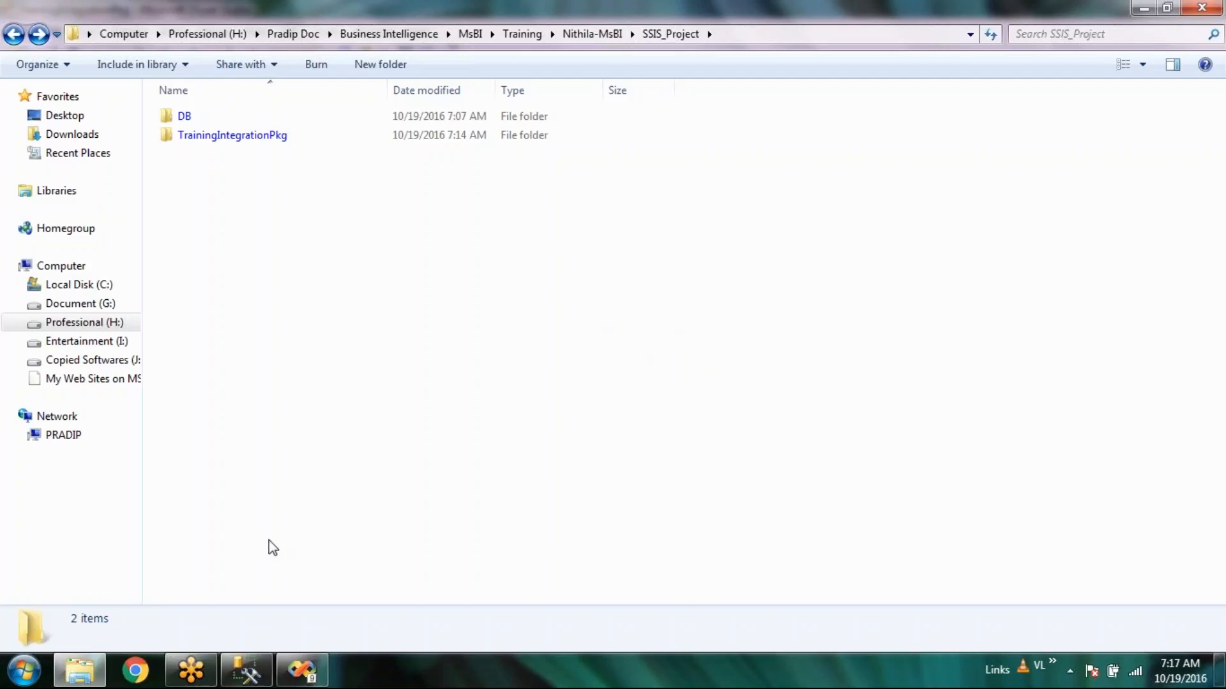
Launch Tasks > Import Data for NithilaStagingDB from Management Studio's Object Explorer.
left_click(255, 681)
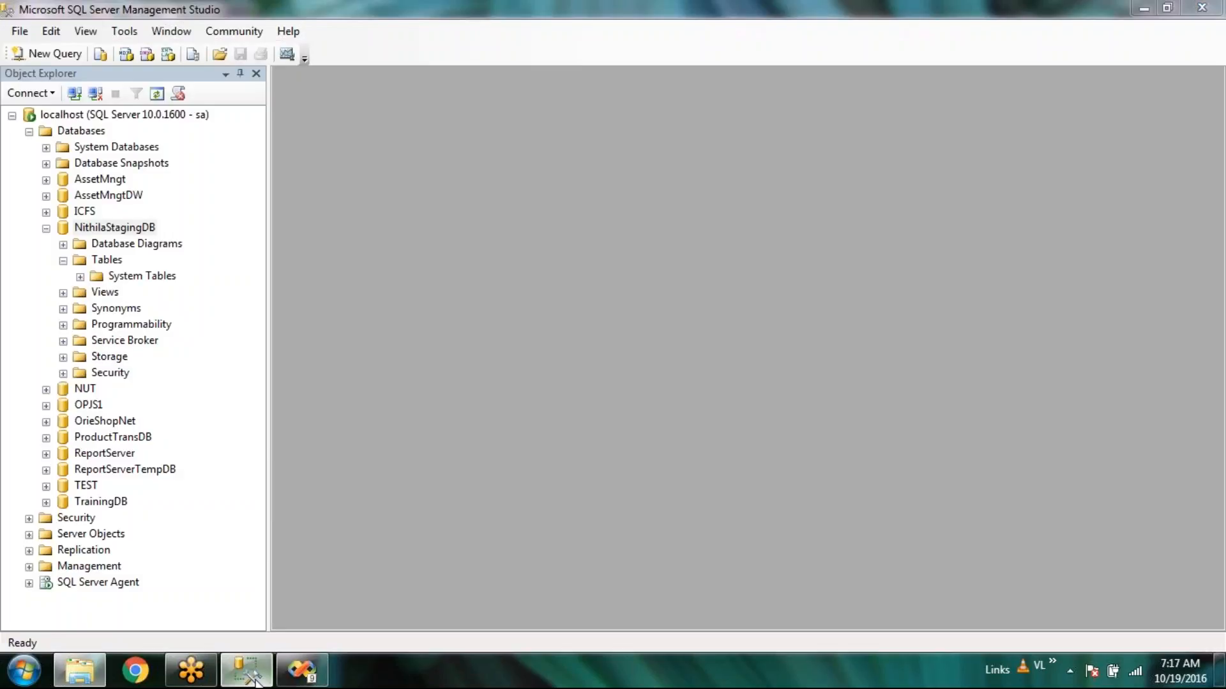
right_click(128, 234)
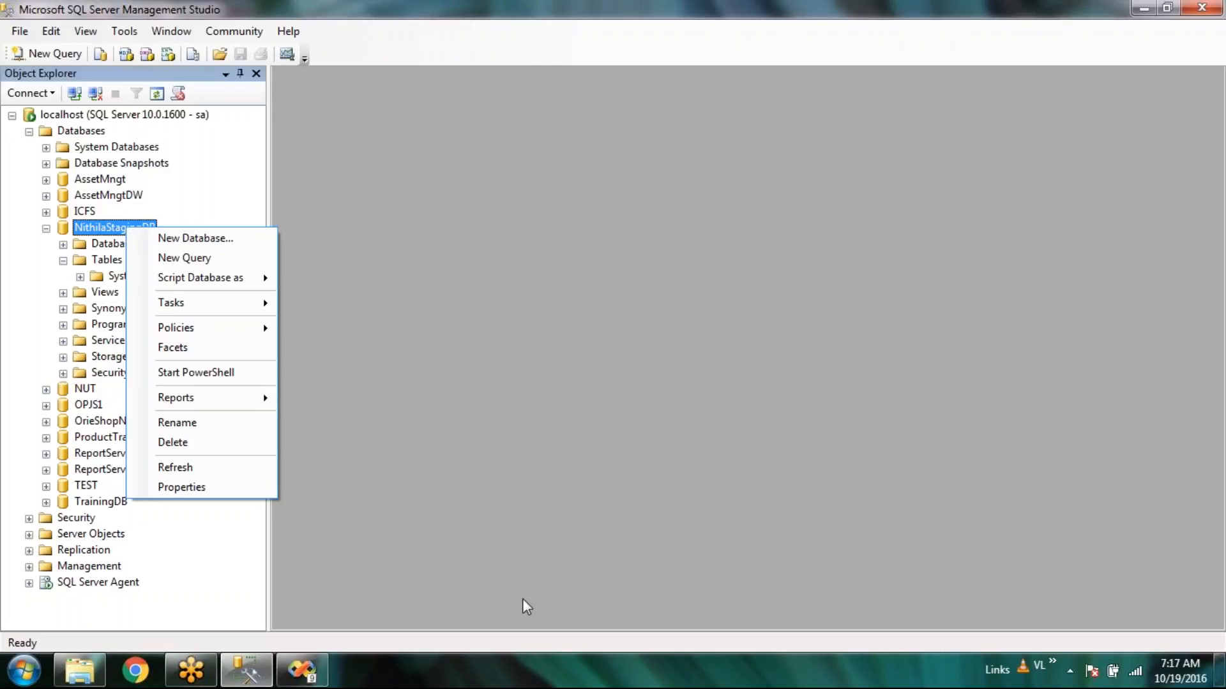
mouse_move(306, 678)
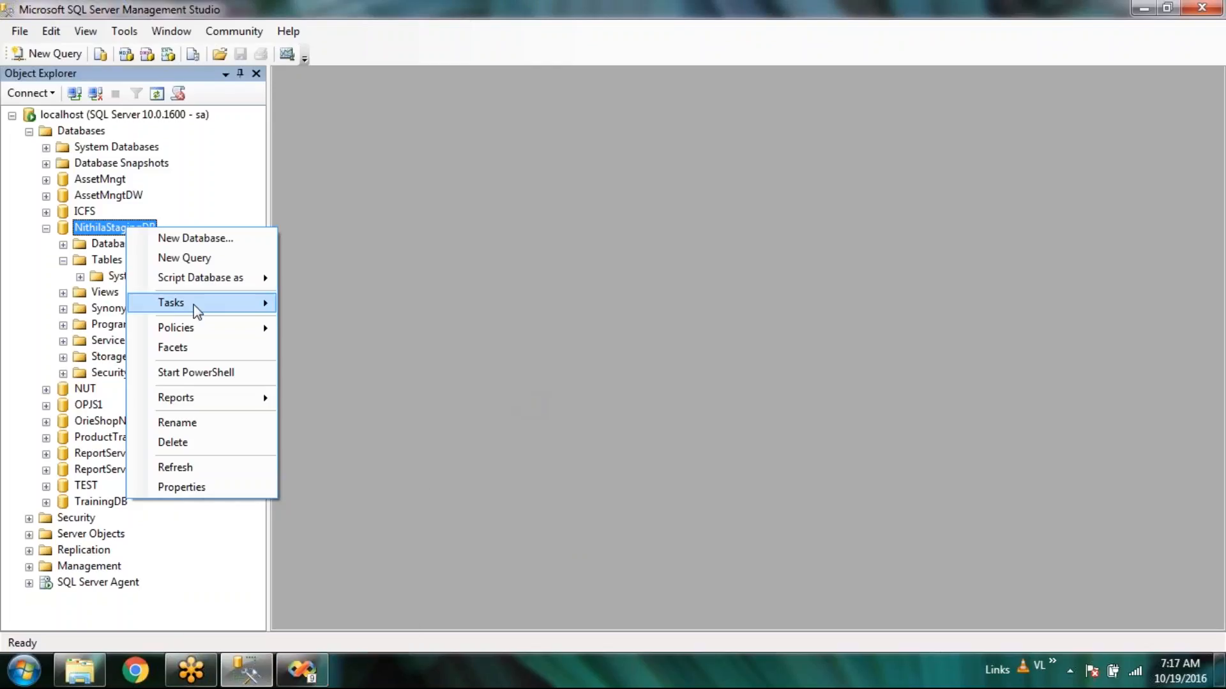
mouse_move(193, 304)
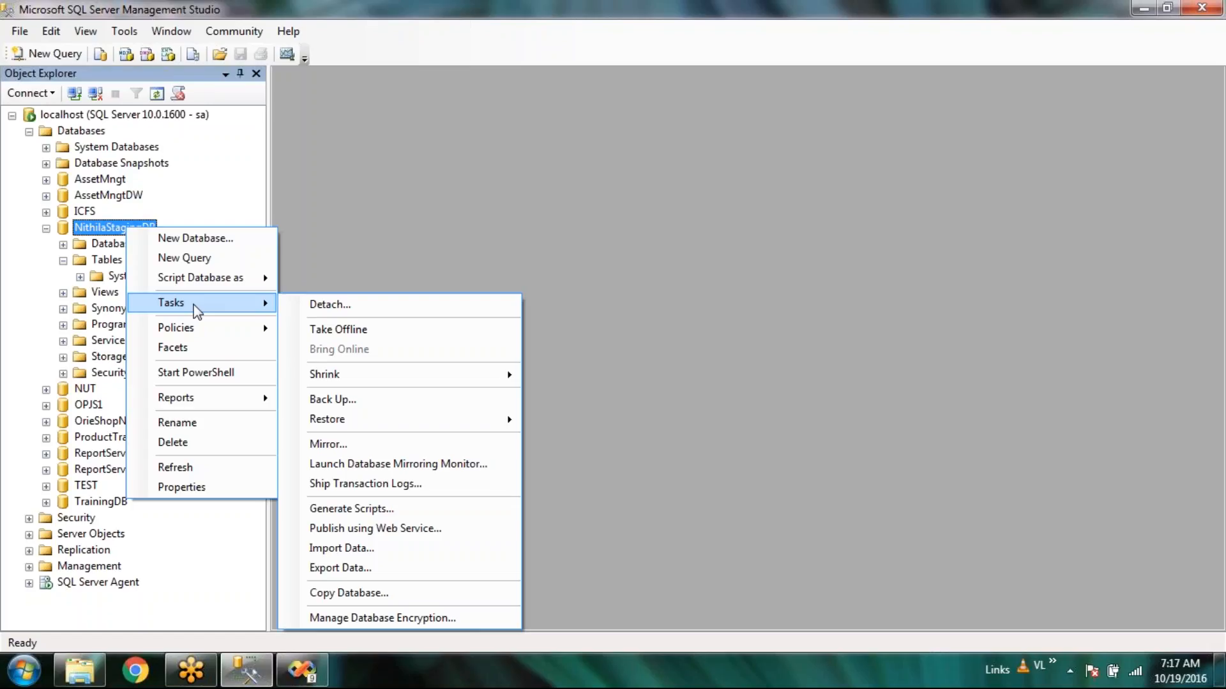
left_click(364, 548)
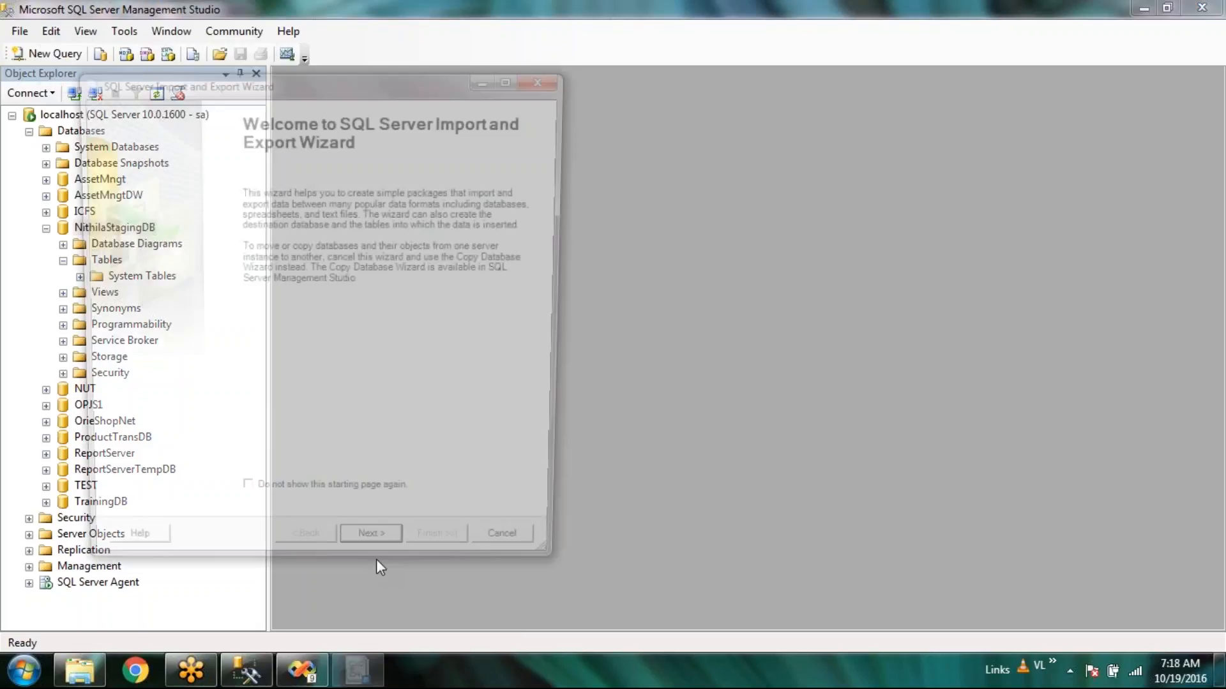
Choose Microsoft Excel as the data source and select Product_DB from the DB folder.
left_click(375, 560)
left_click(543, 168)
scroll(496, 244, "up", 2)
scroll(369, 281, "up", 2)
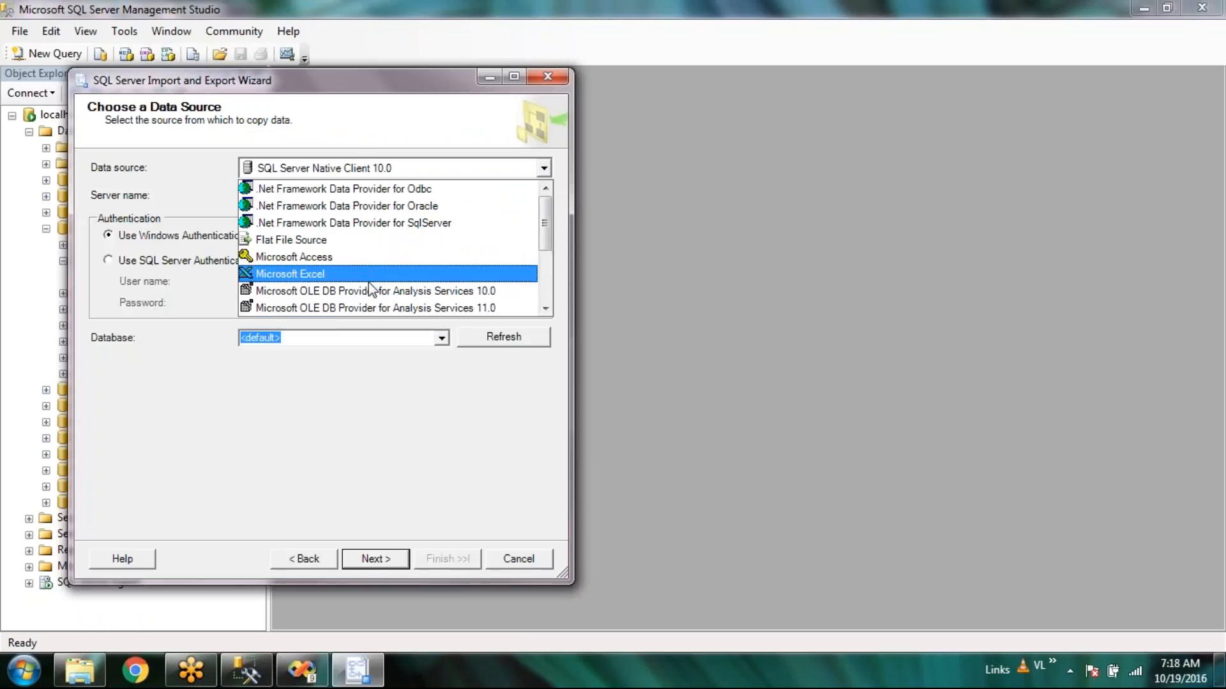
left_click(369, 276)
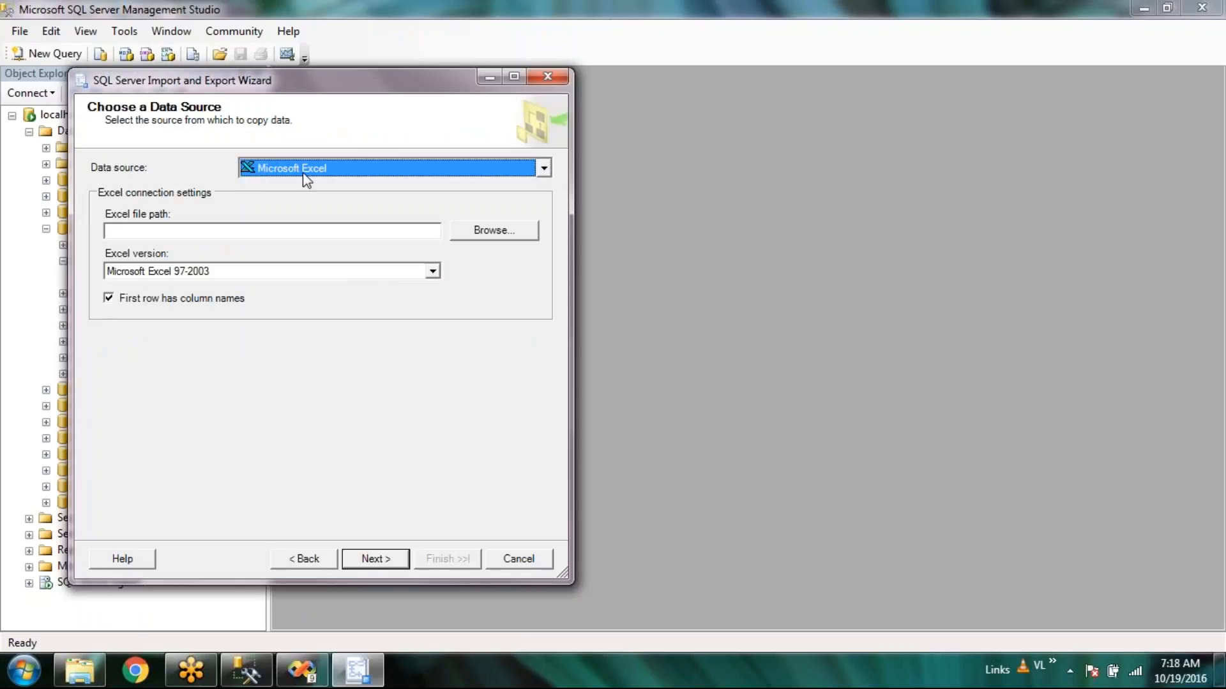
left_click(513, 233)
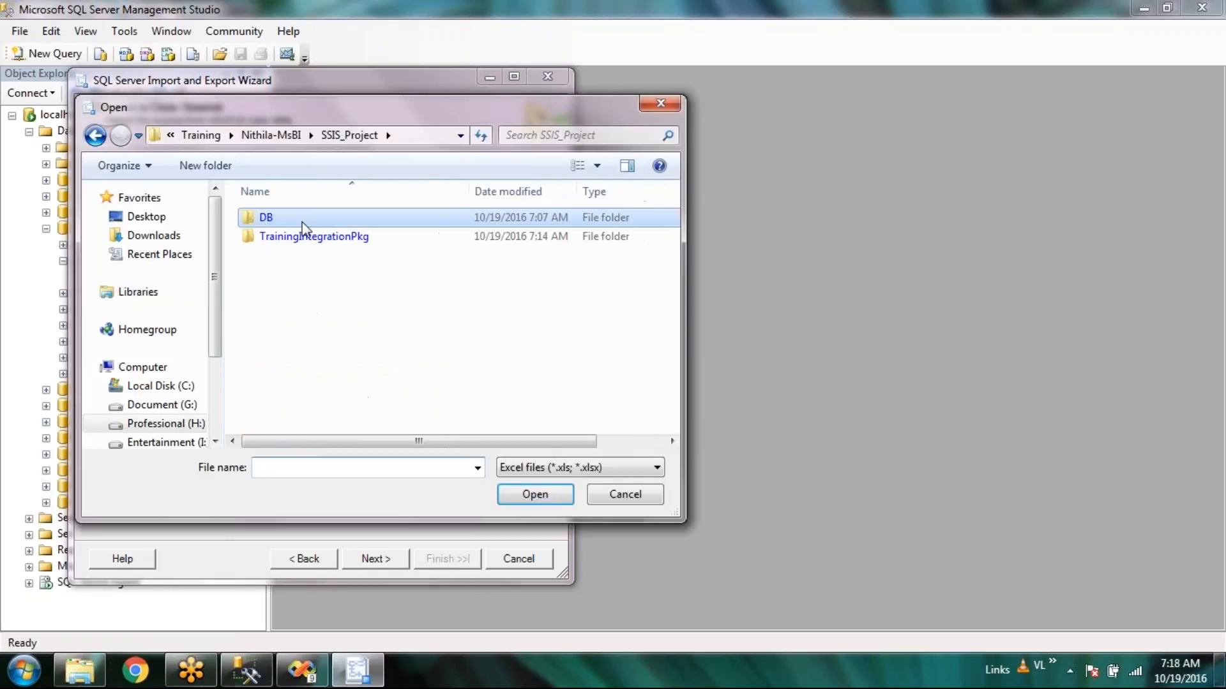
double_click(302, 222)
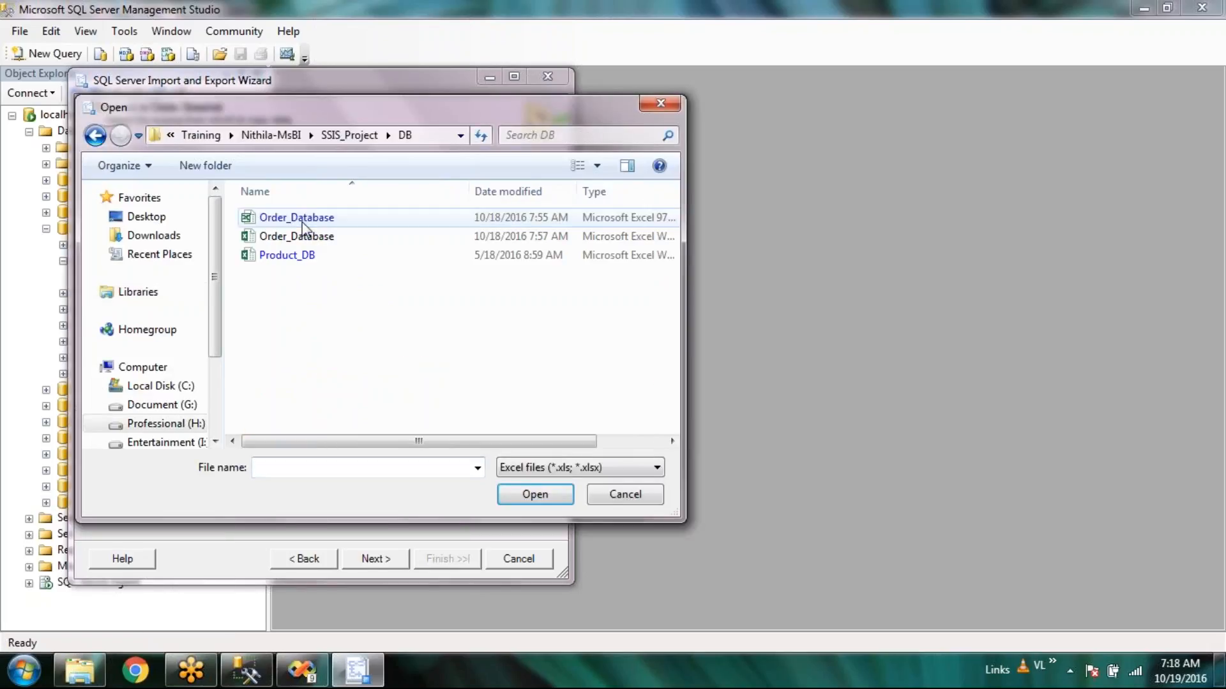
left_click(316, 258)
double_click(287, 255)
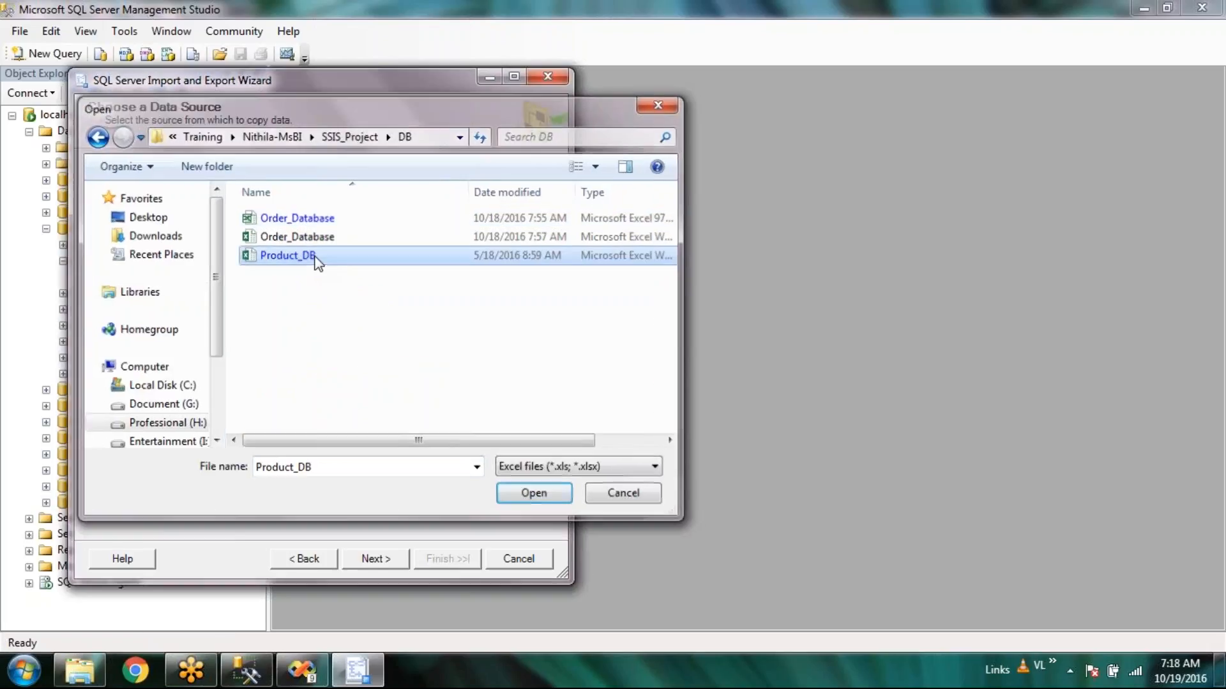
left_click(375, 559)
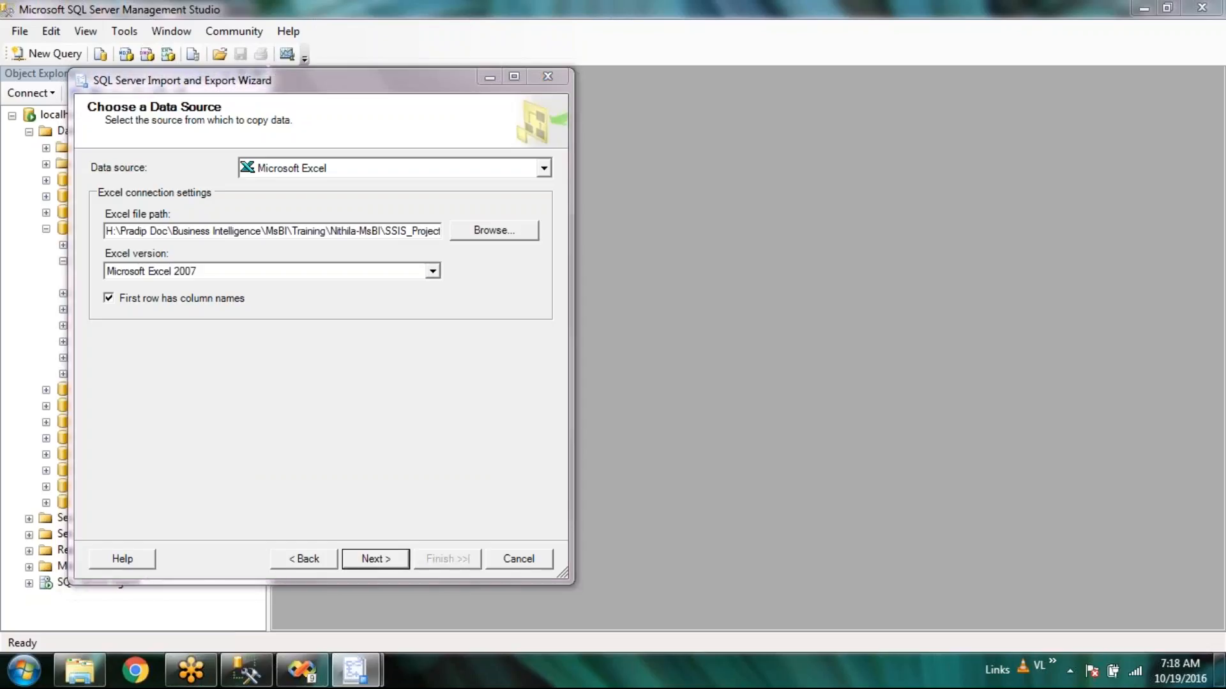
Set the Excel version to Microsoft Excel 97-2003, advance, and dismiss the ISAM error.
left_click(810, 376)
left_click(433, 272)
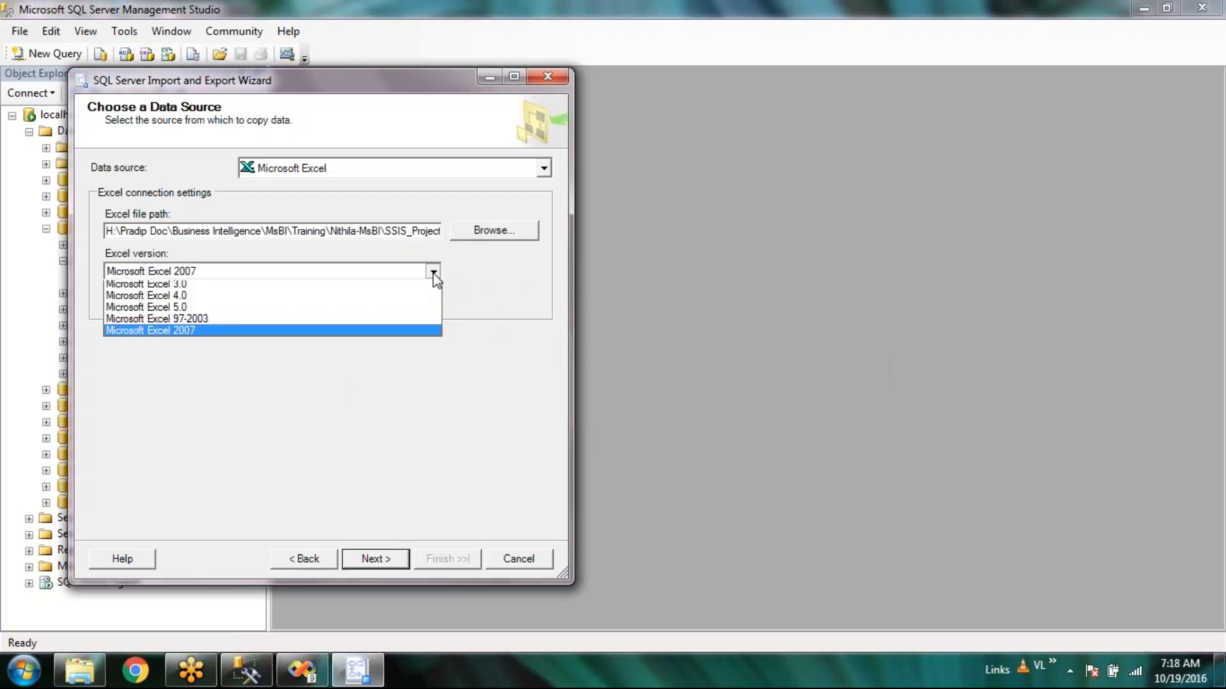
left_click(401, 319)
left_click(376, 560)
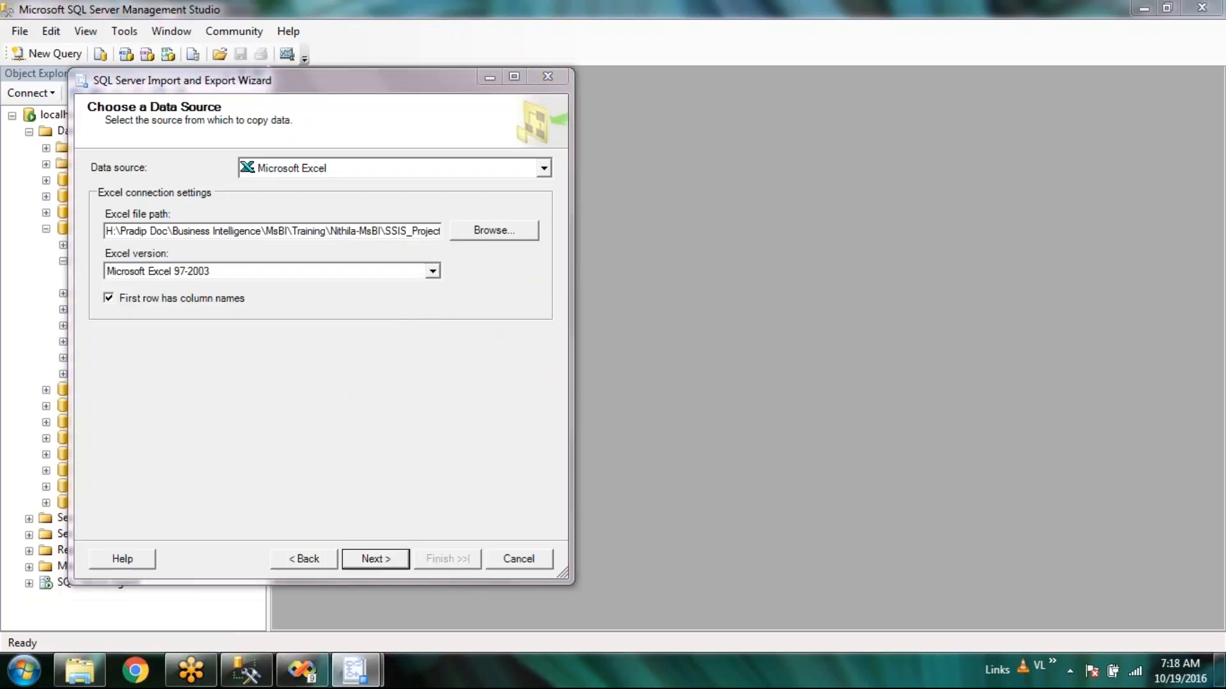
left_click(849, 386)
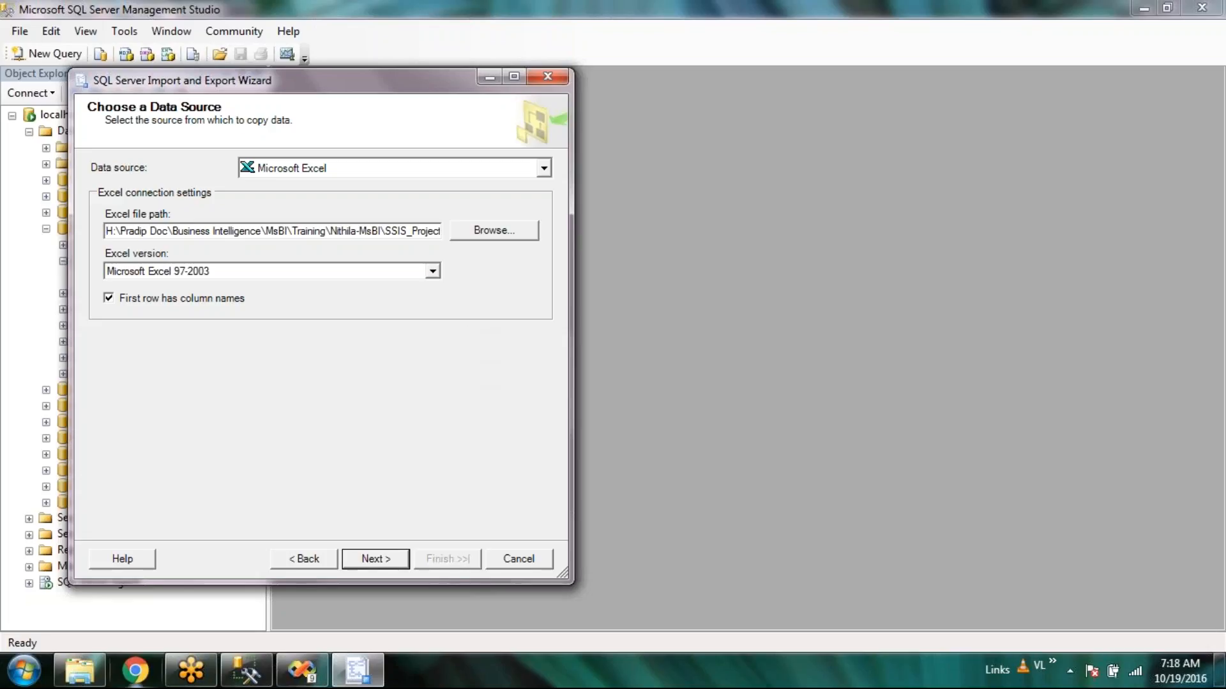
left_click(76, 680)
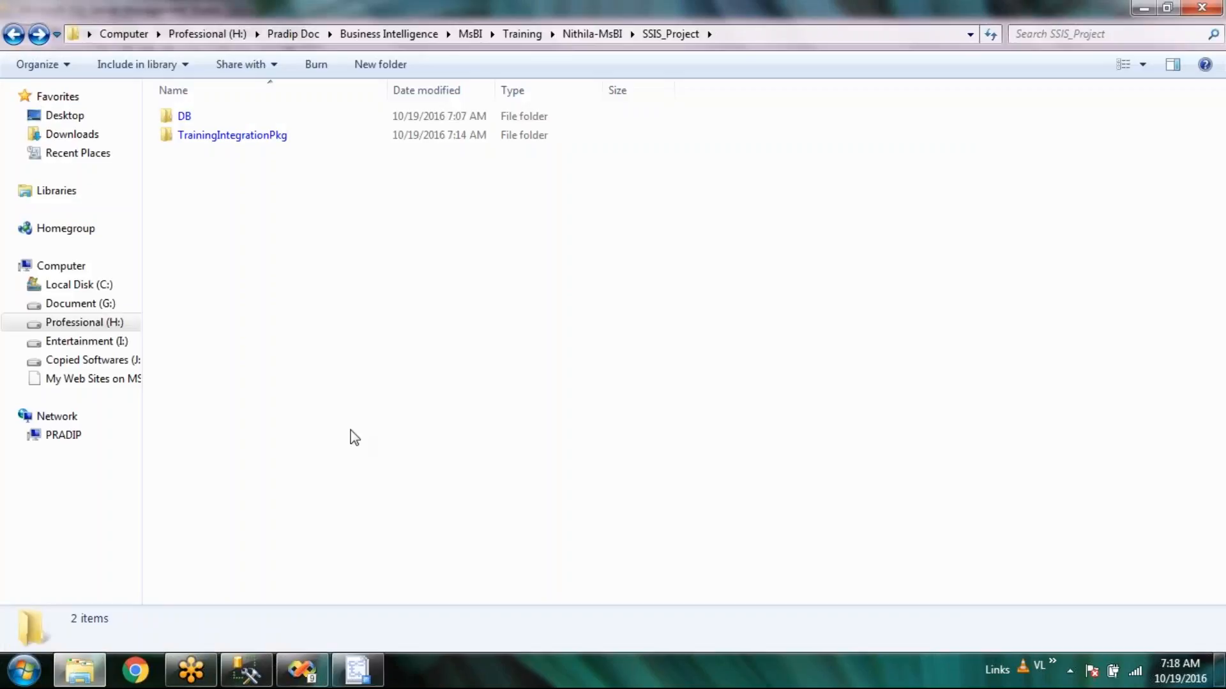
In the DB folder, widen the Type column and open Product_DB in Excel.
double_click(249, 124)
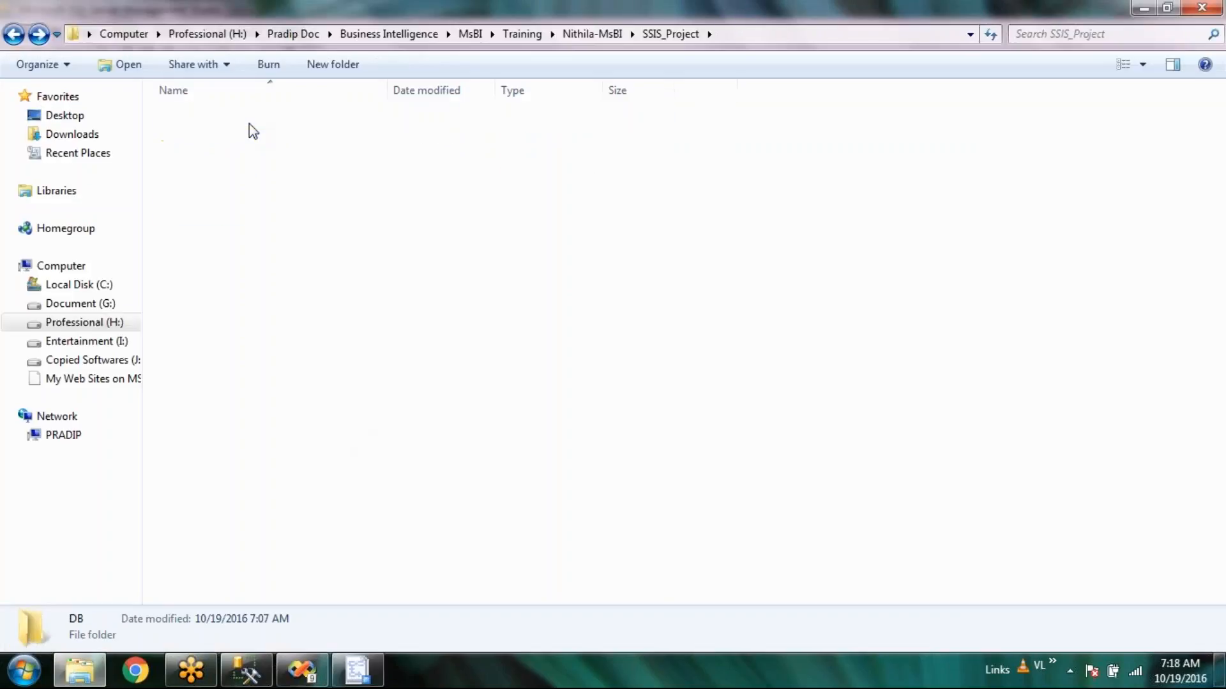
left_click(279, 212)
left_click_drag(602, 90, 779, 100)
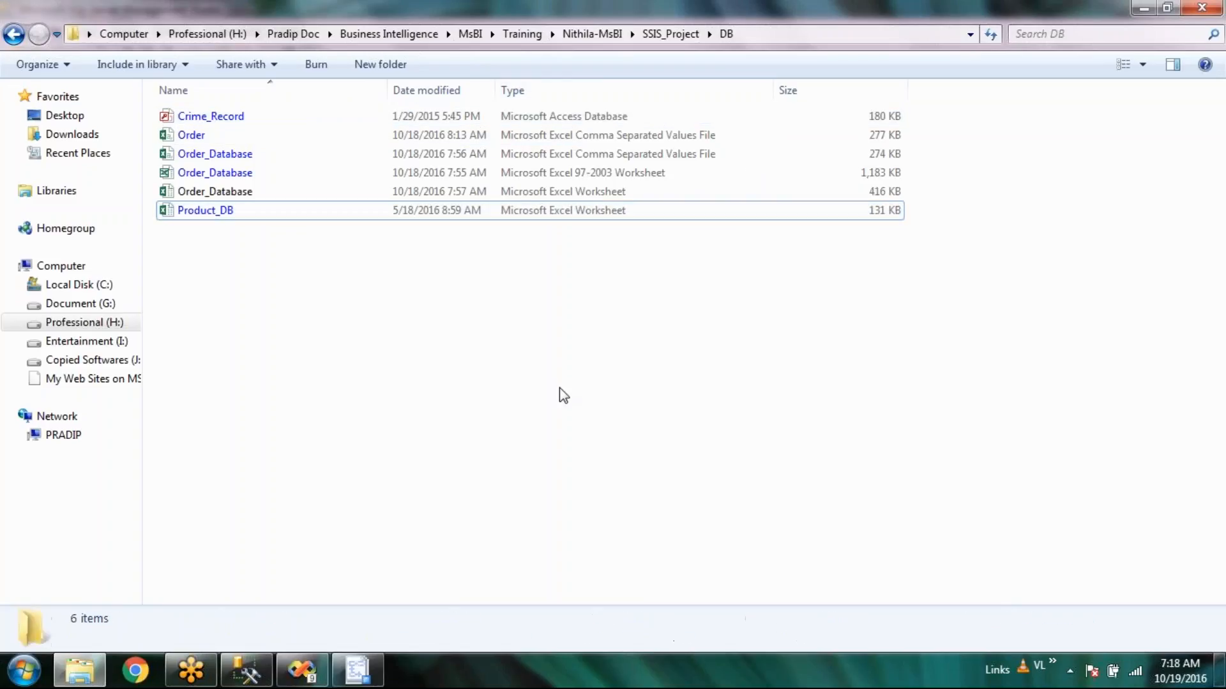
right_click(316, 212)
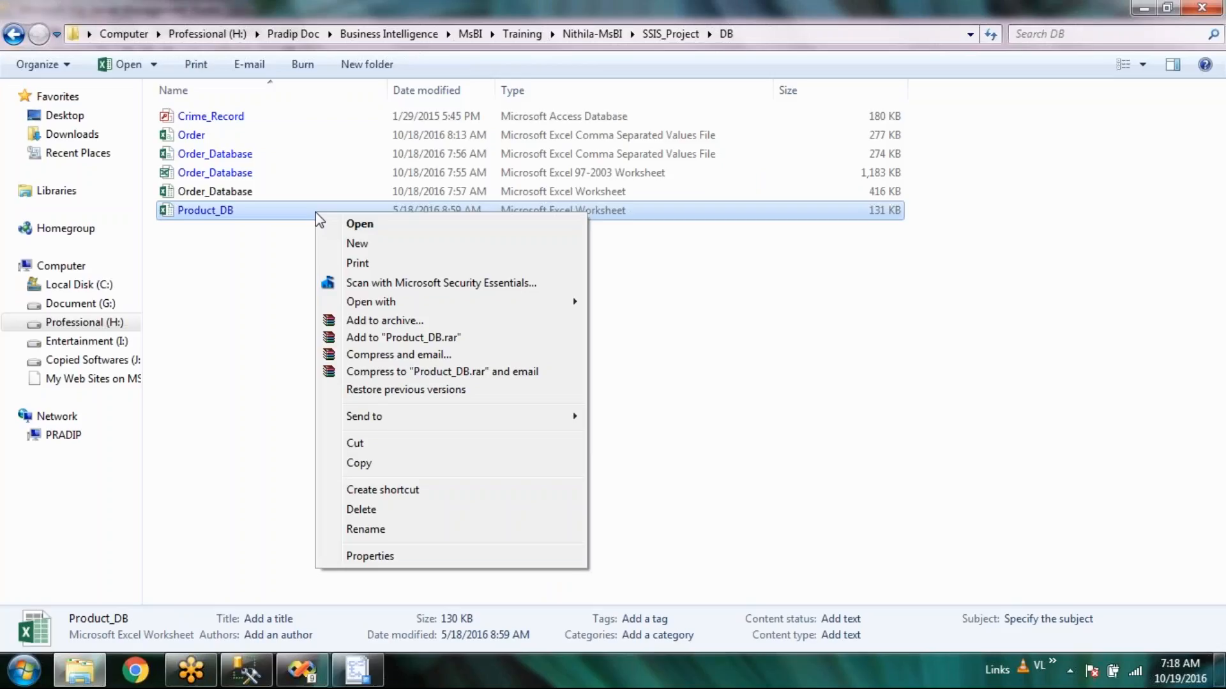
left_click(300, 217)
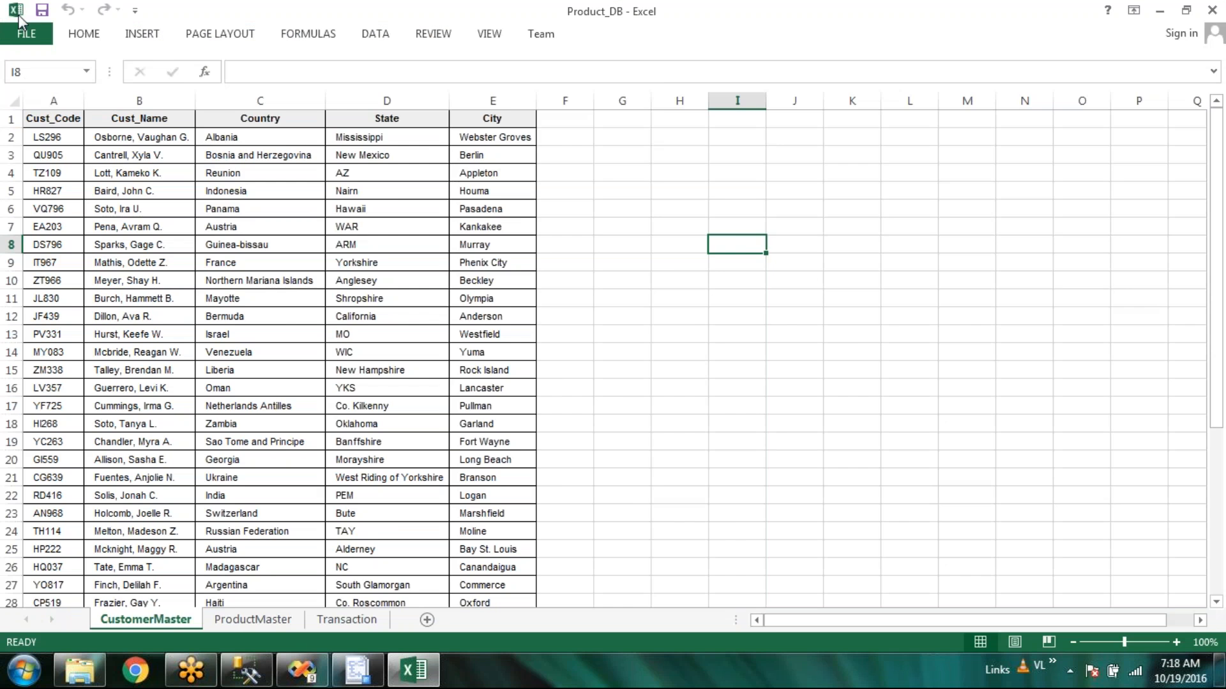
Save Product_DB as an Excel 97-2003 Workbook copy, continuing past the Compatibility Checker.
left_click(21, 32)
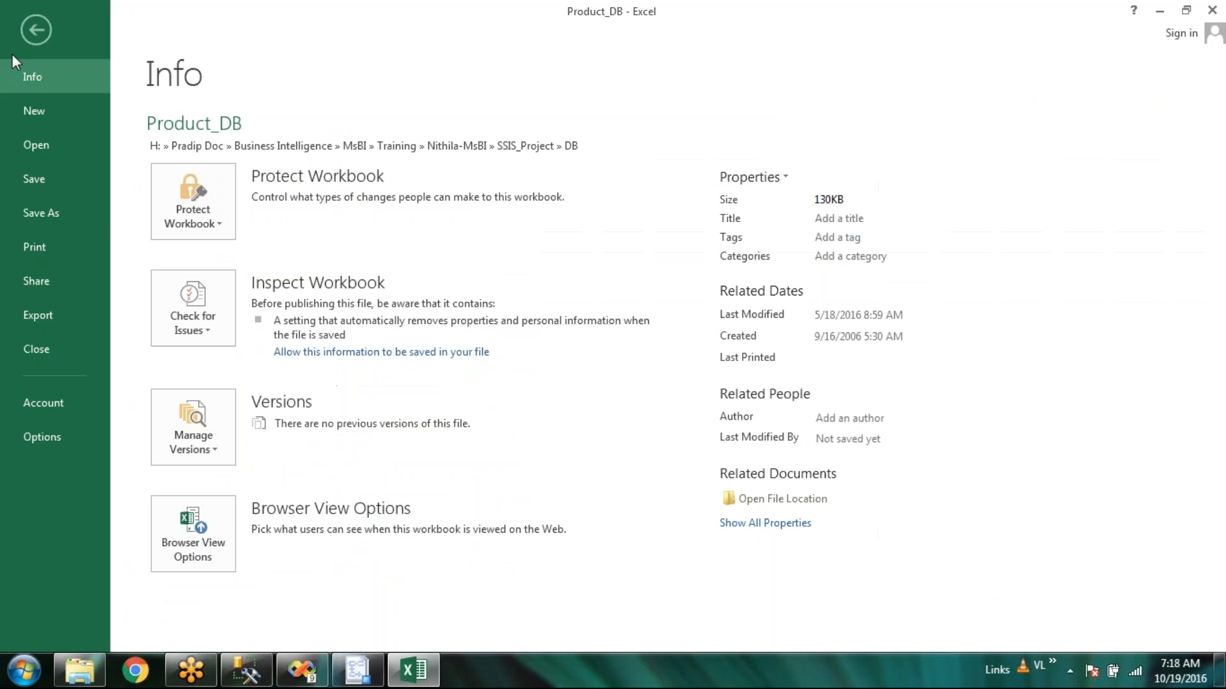
left_click(41, 213)
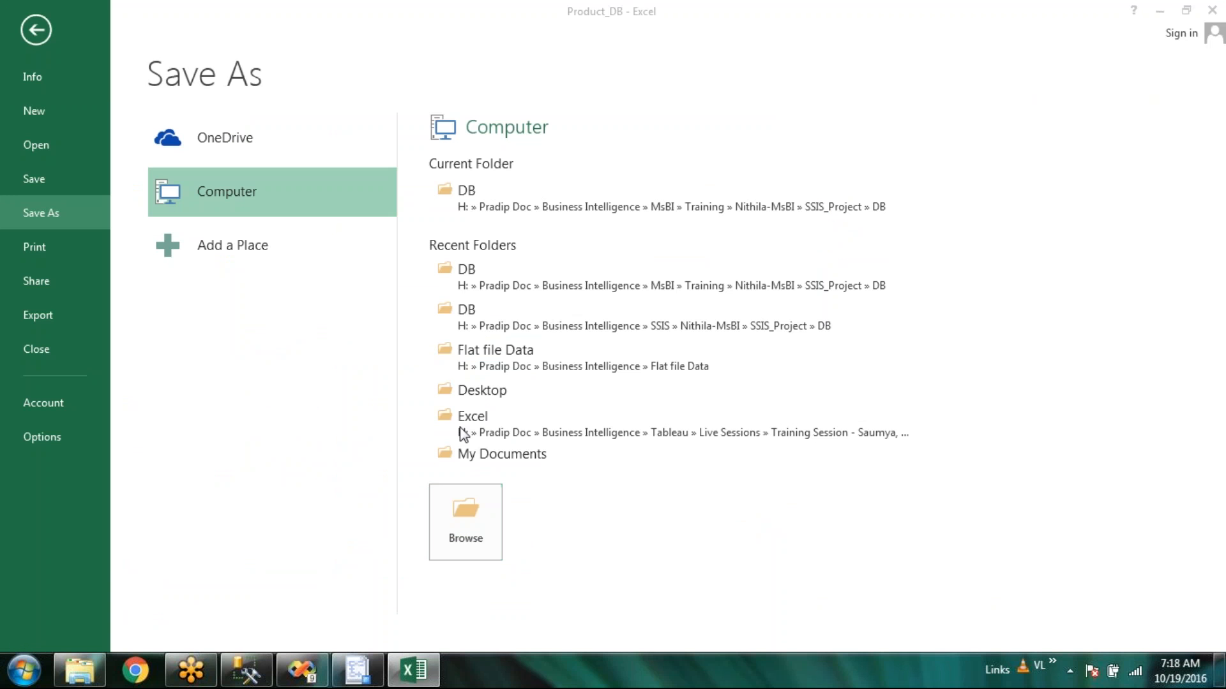
left_click(355, 329)
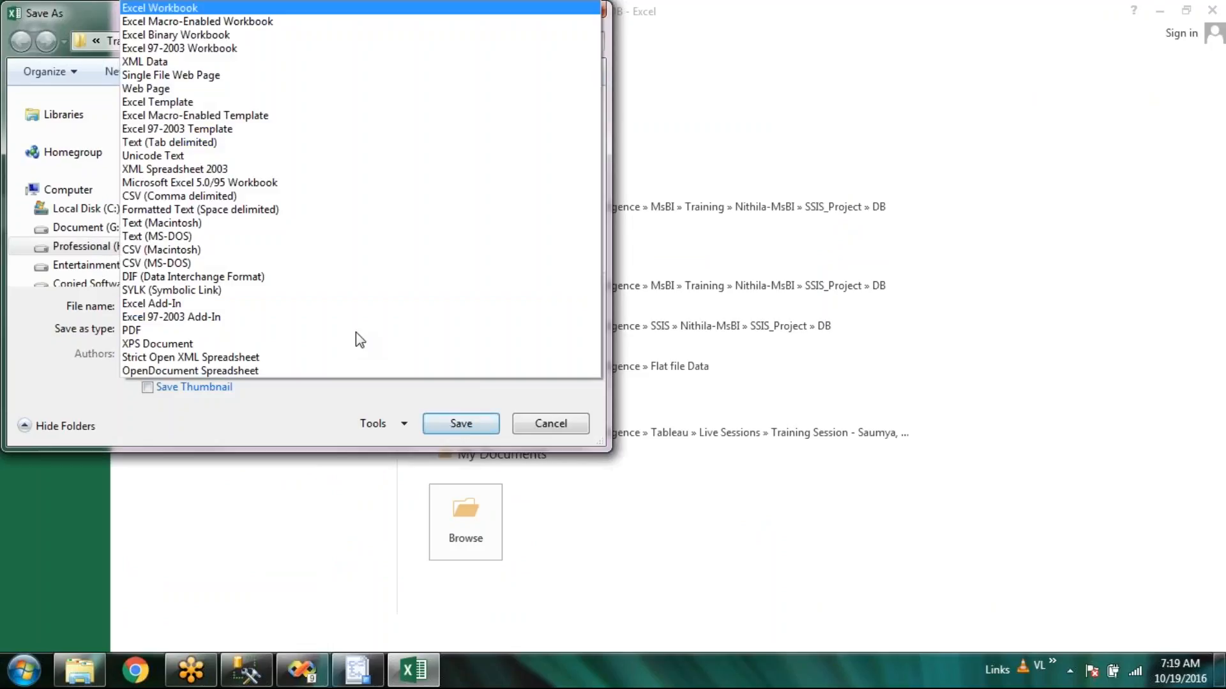
left_click(354, 49)
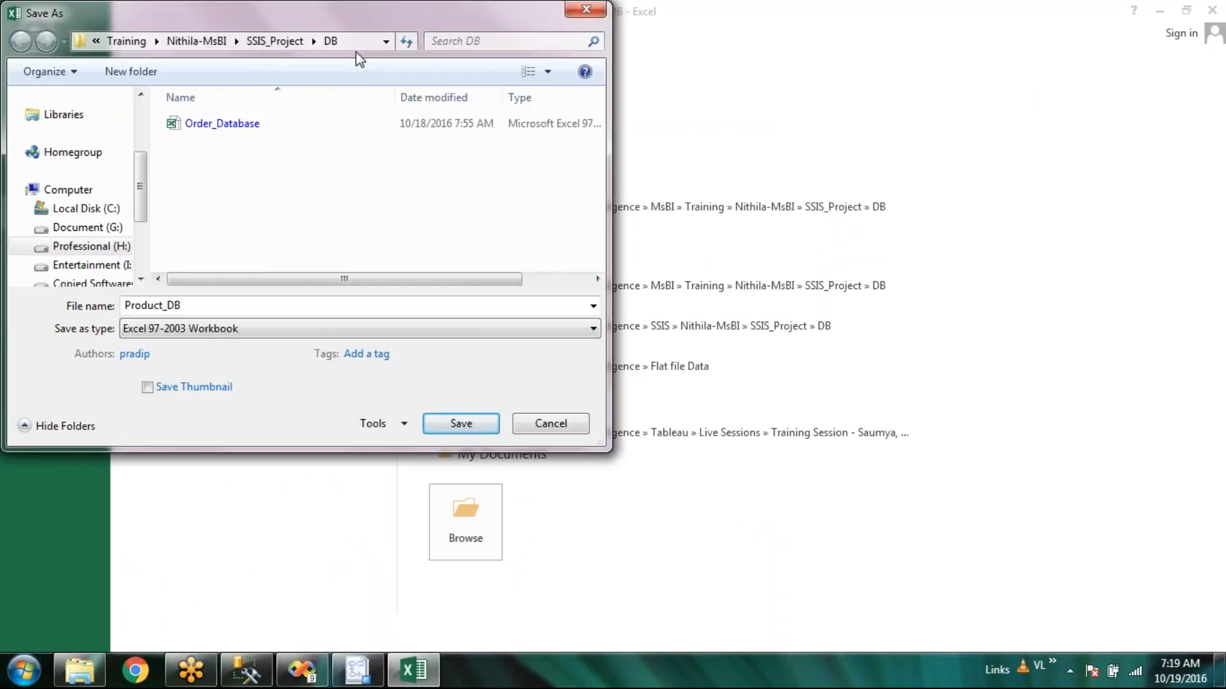
left_click(475, 424)
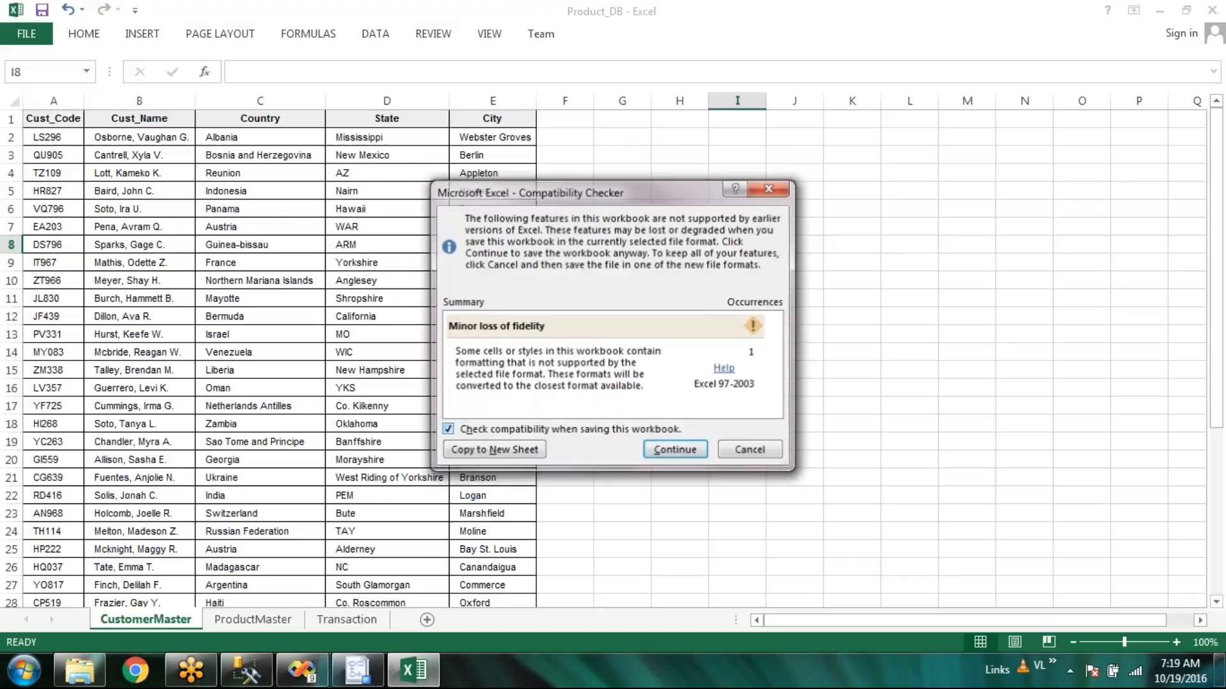
left_click(674, 449)
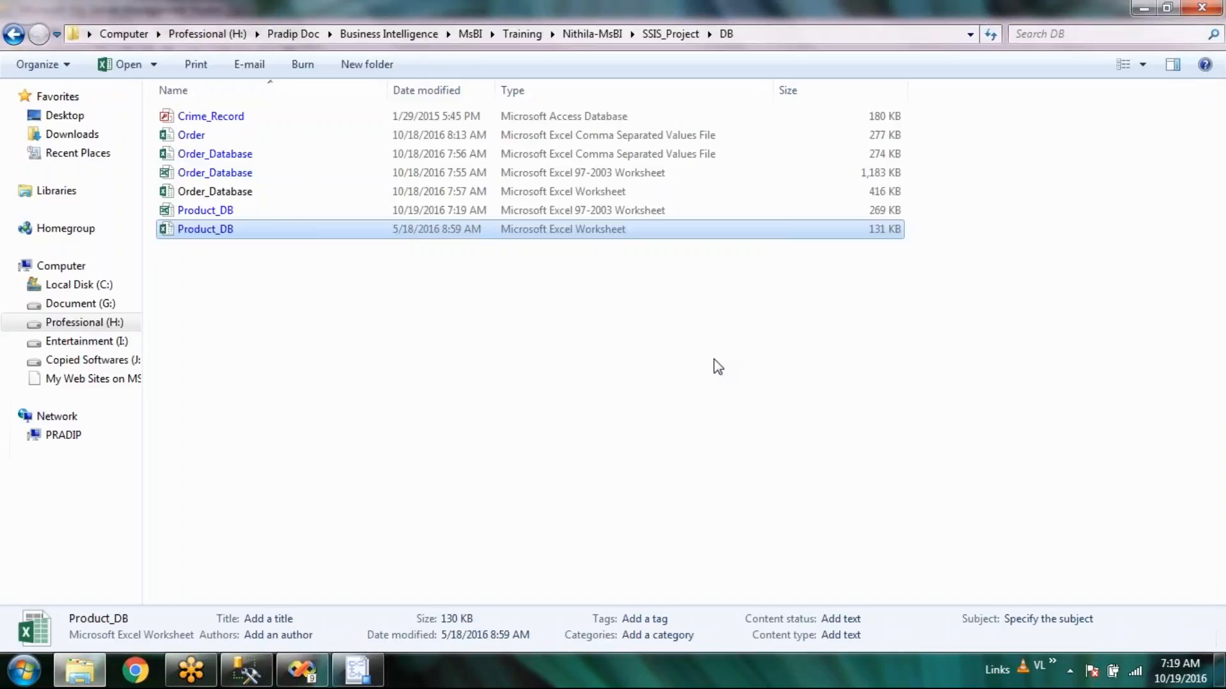
Load the new 97-2003 Product_DB file as the wizard's Excel source and dismiss the ISAM error.
left_click(602, 214)
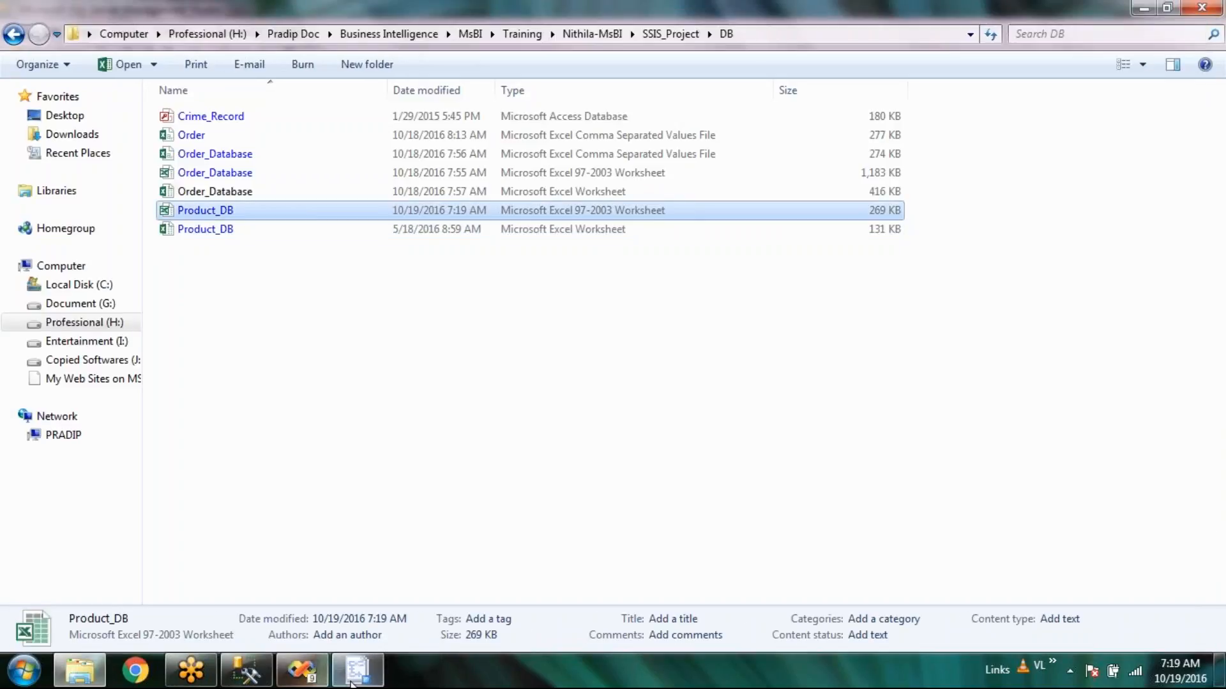
left_click(353, 681)
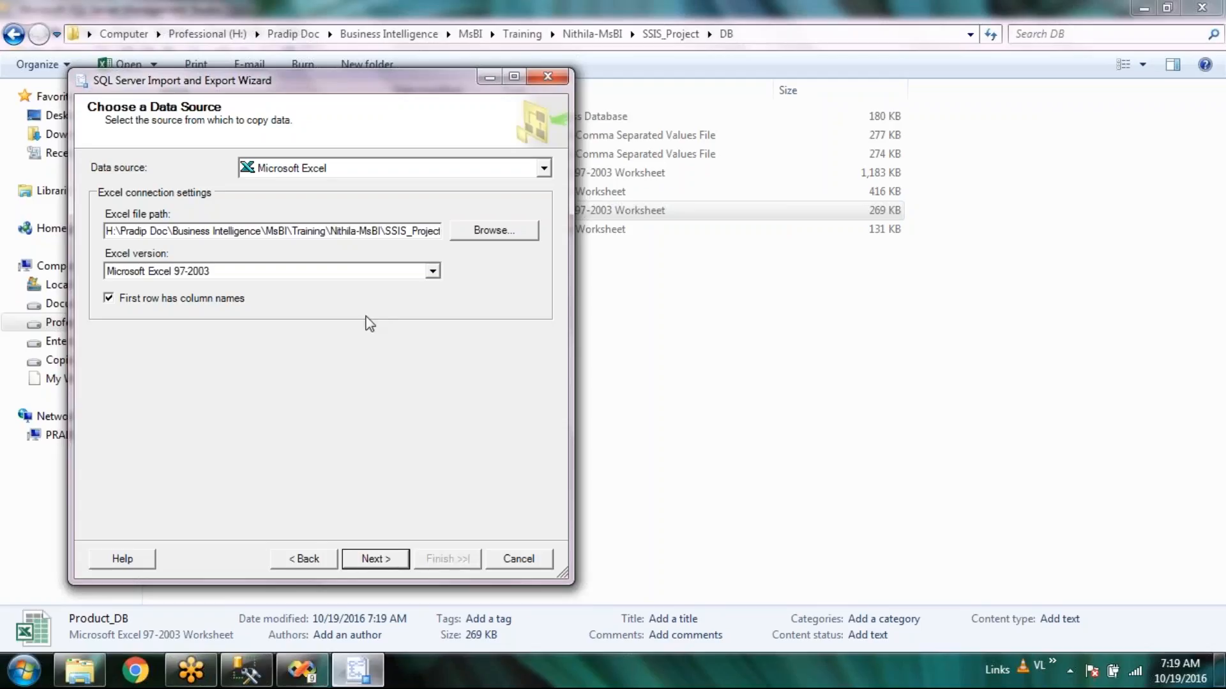
left_click(492, 230)
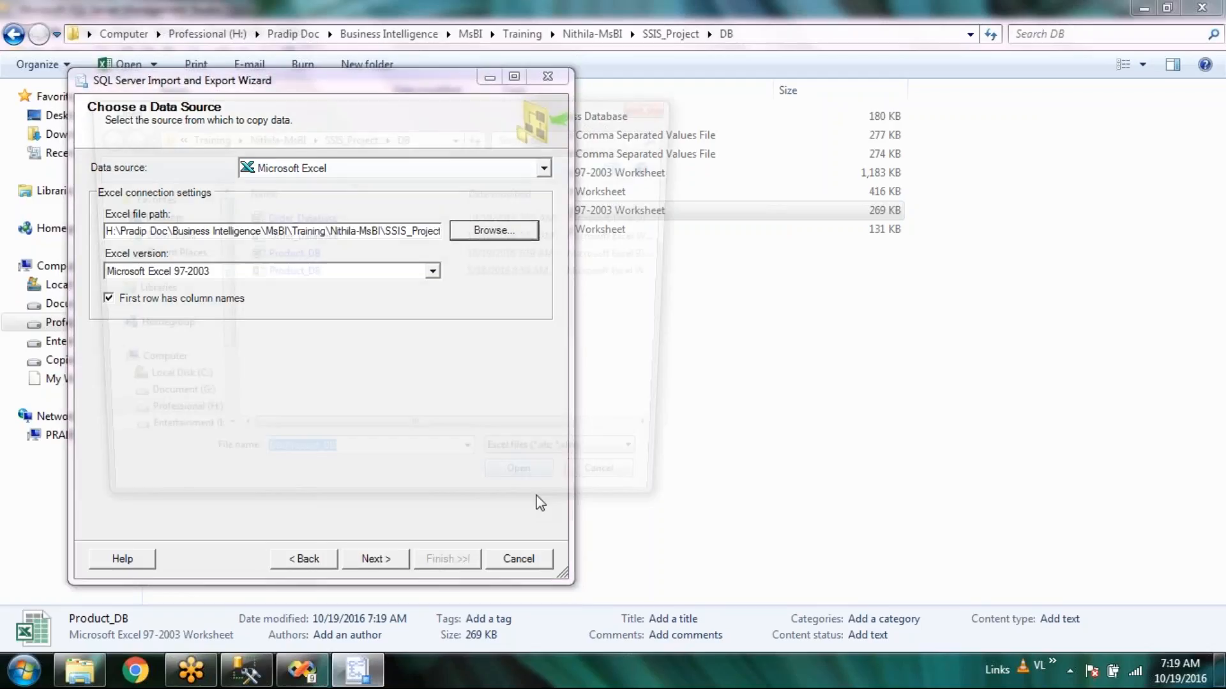
double_click(322, 274)
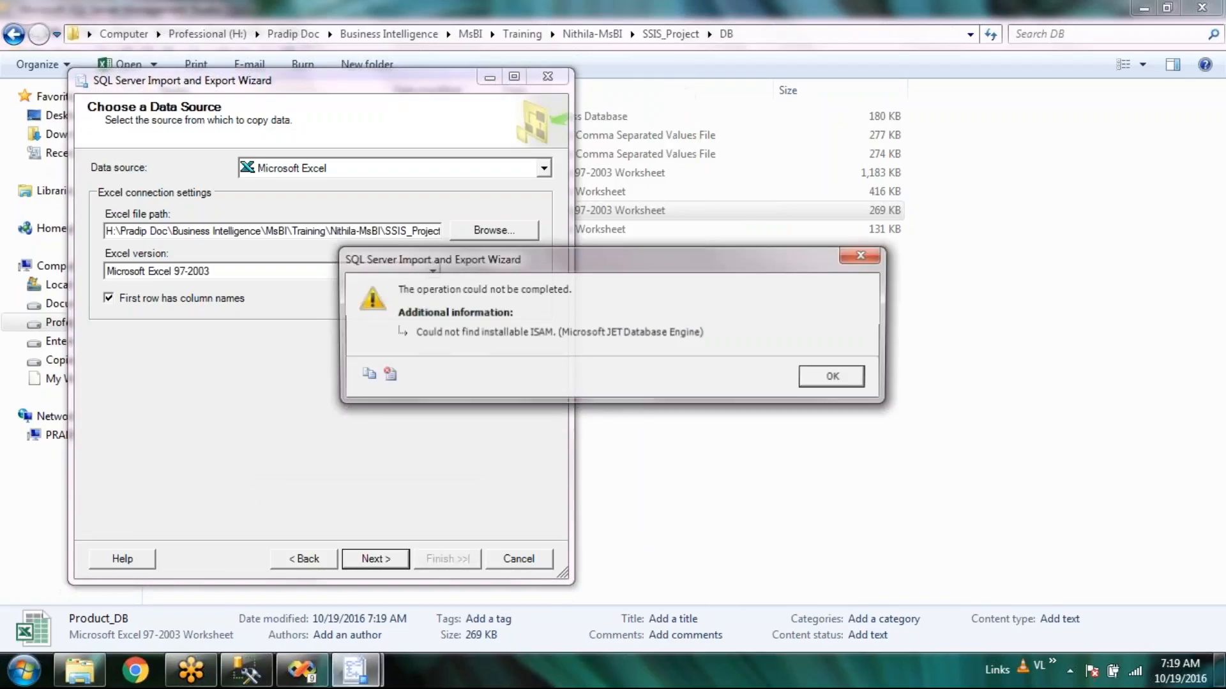
left_click(849, 380)
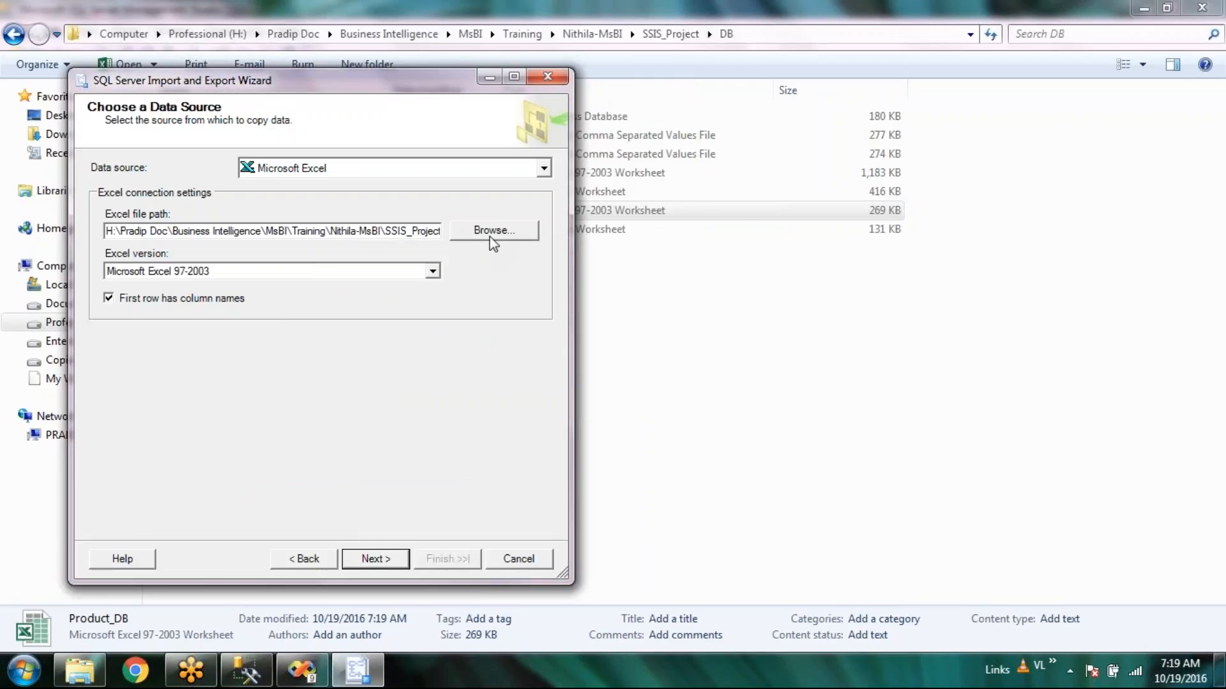
Try the Order_Database .xls workbook as the source instead, dismissing the provider and ISAM errors.
left_click(491, 238)
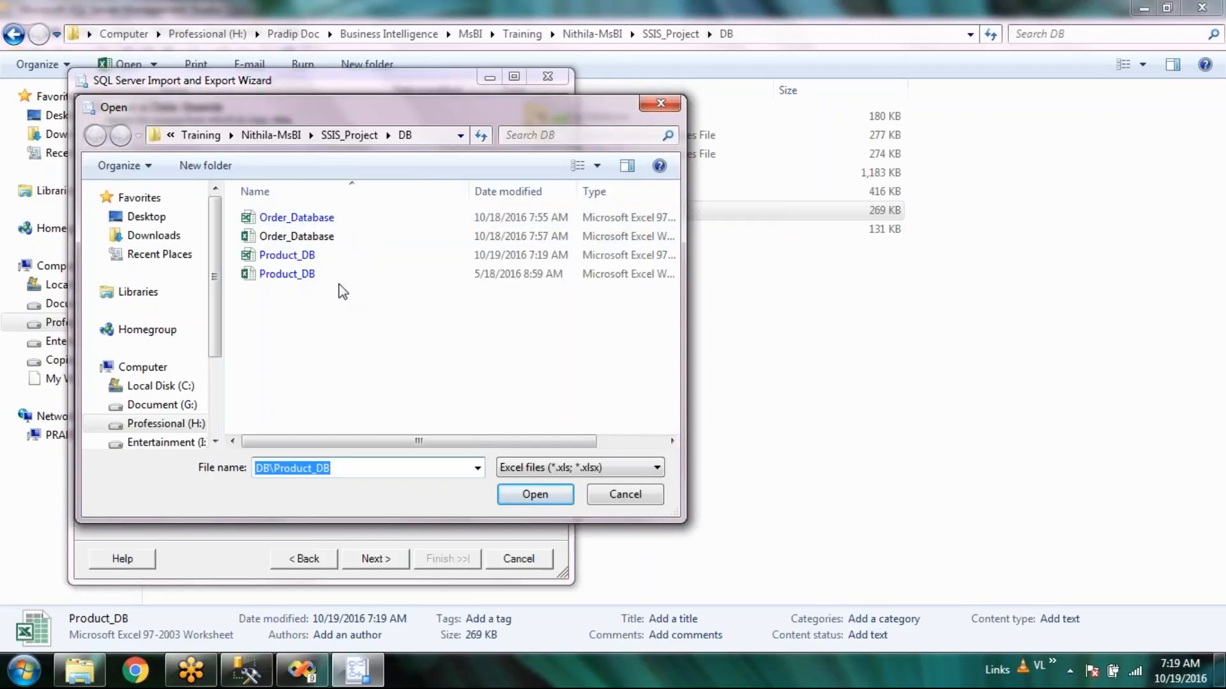
double_click(334, 241)
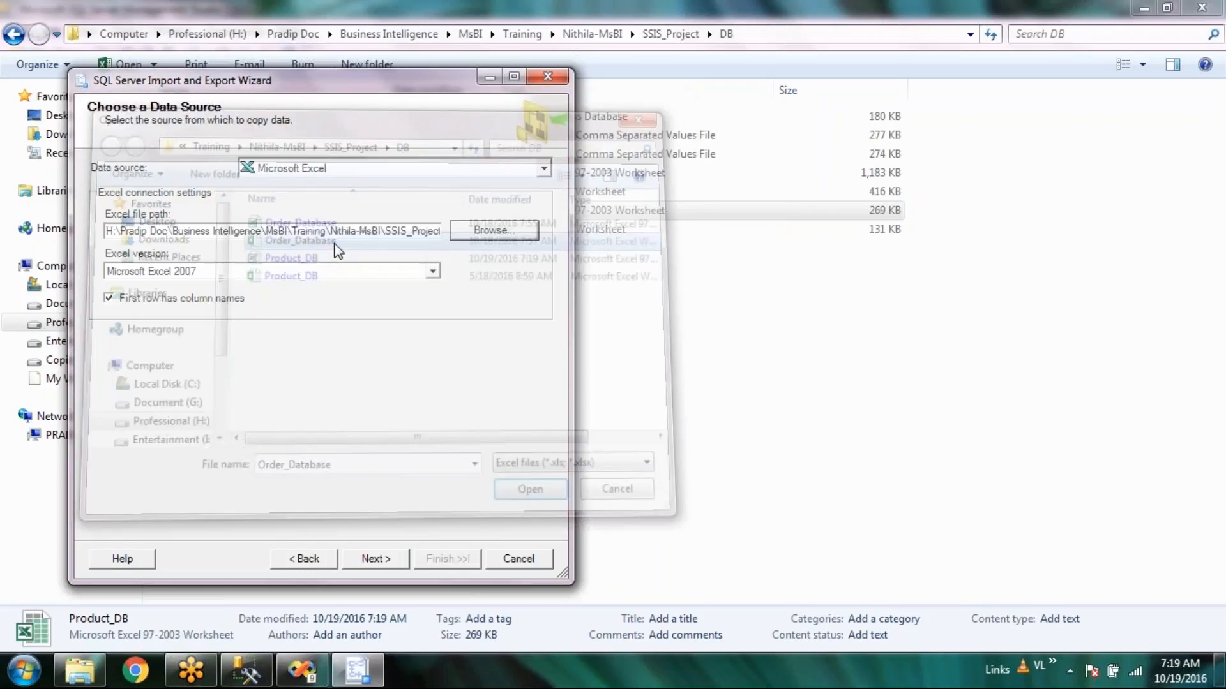
left_click(830, 376)
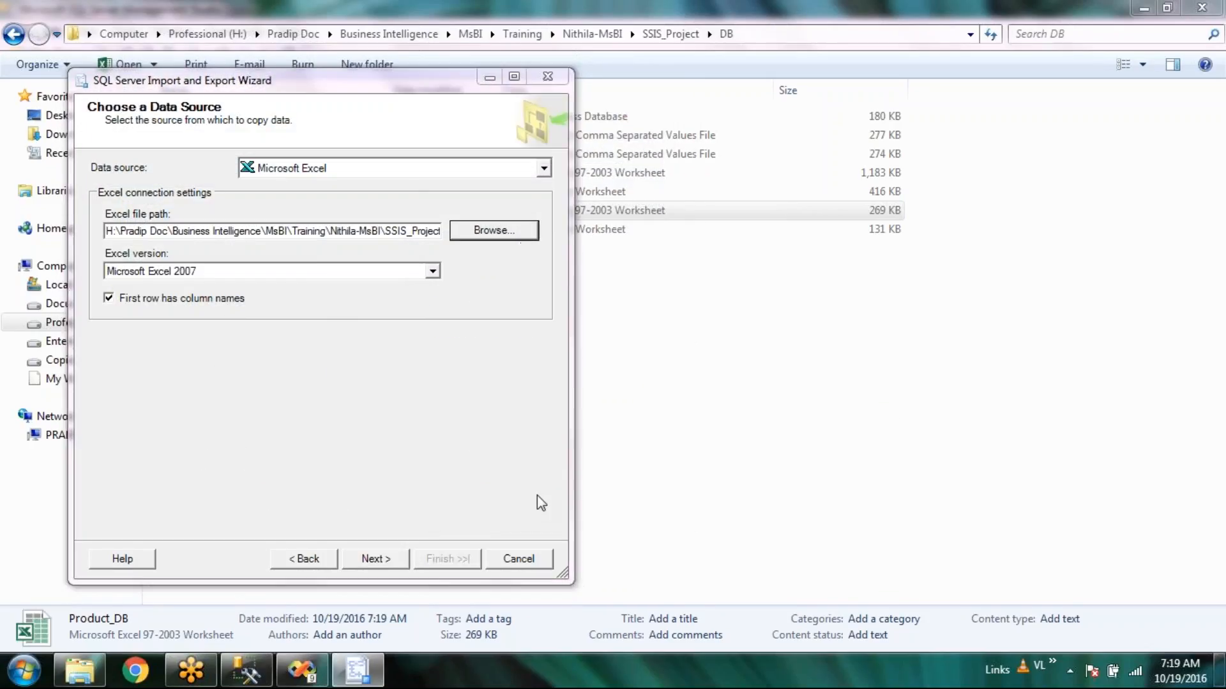
left_click(493, 229)
double_click(334, 219)
left_click(374, 558)
left_click(835, 376)
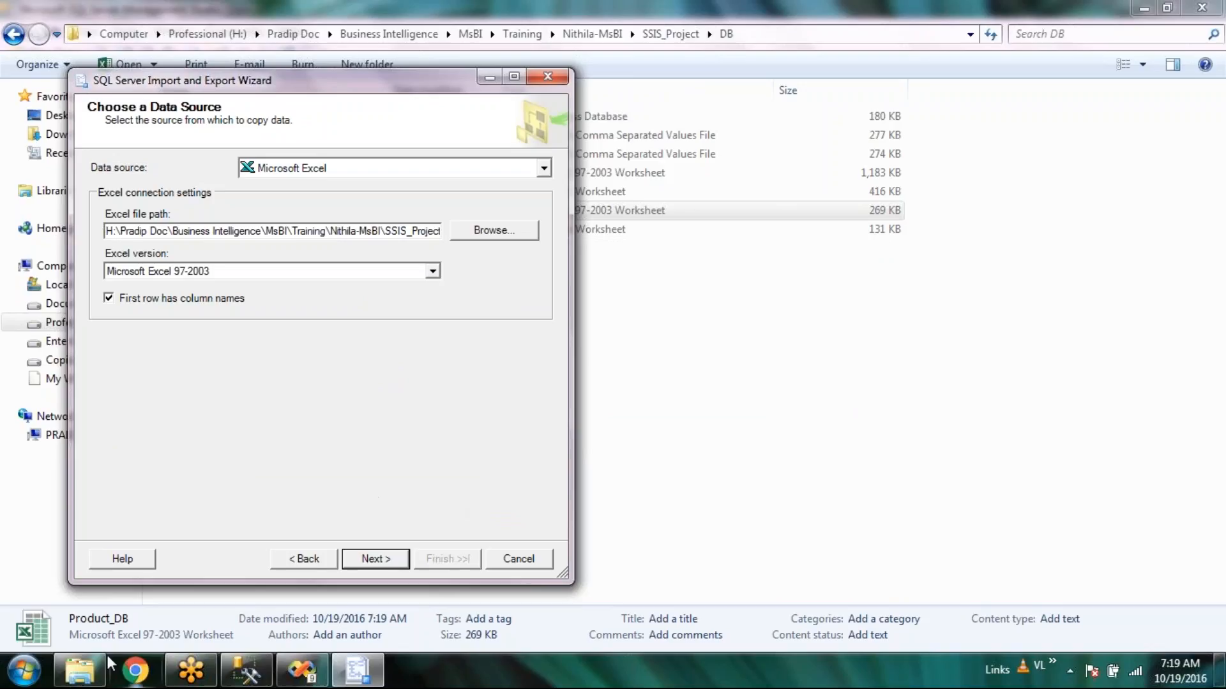
left_click(13, 680)
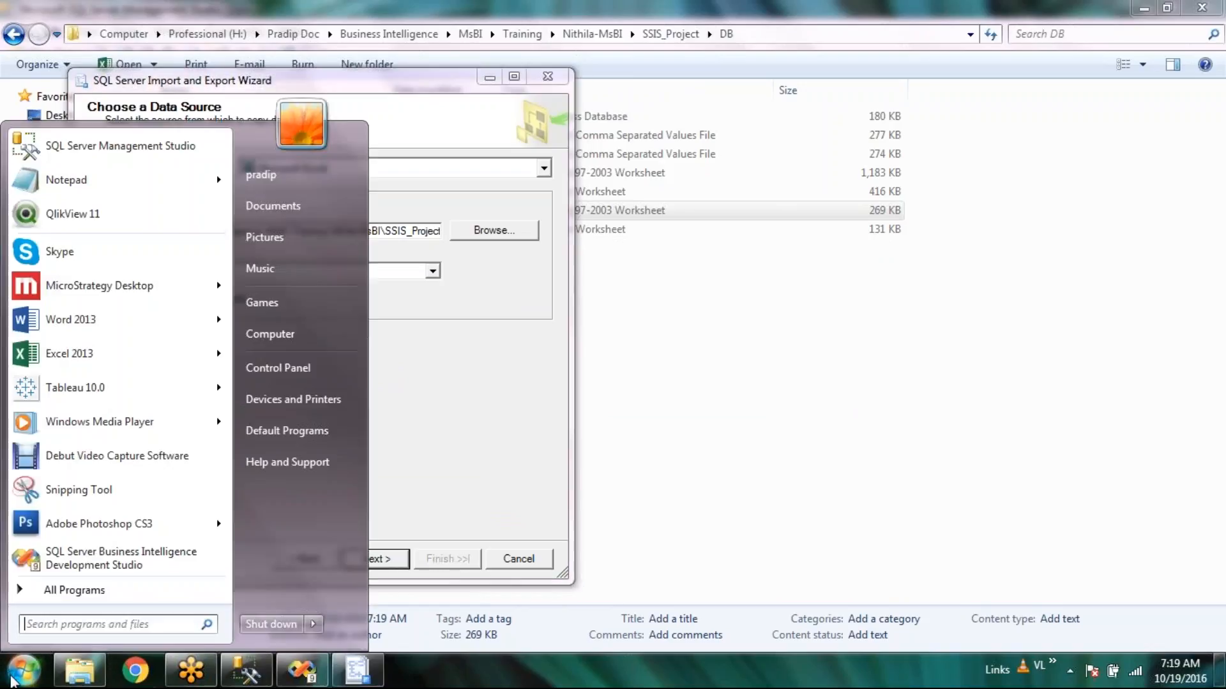
left_click(79, 188)
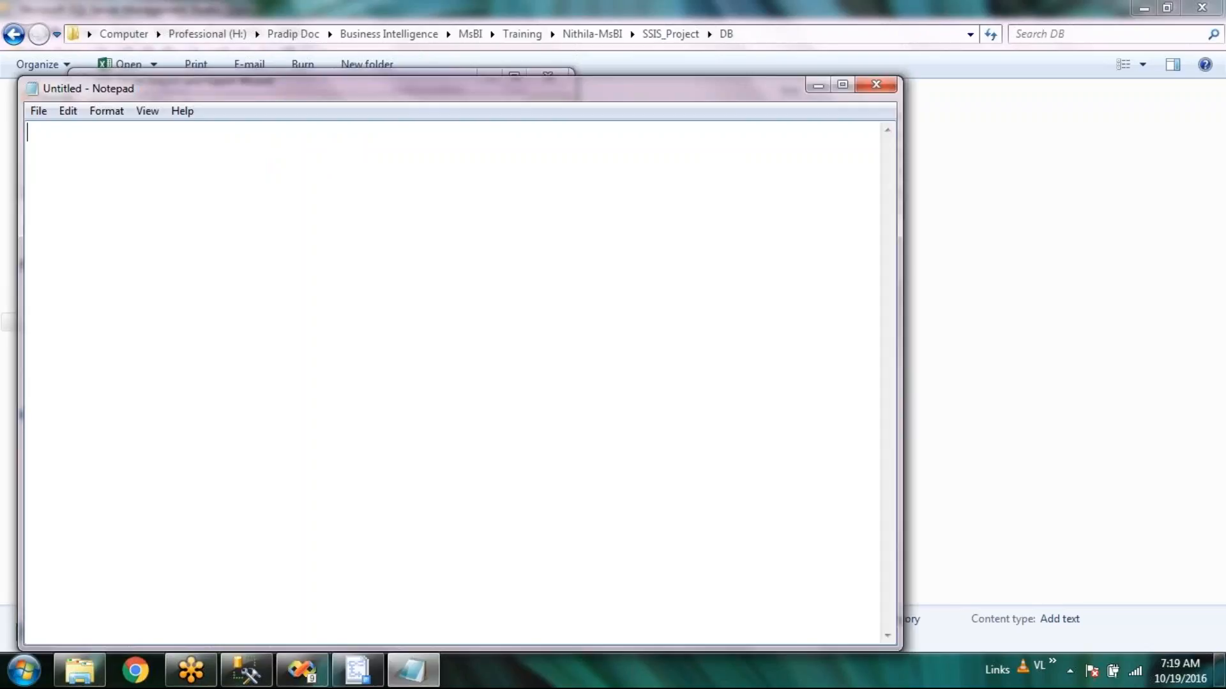
left_click(876, 86)
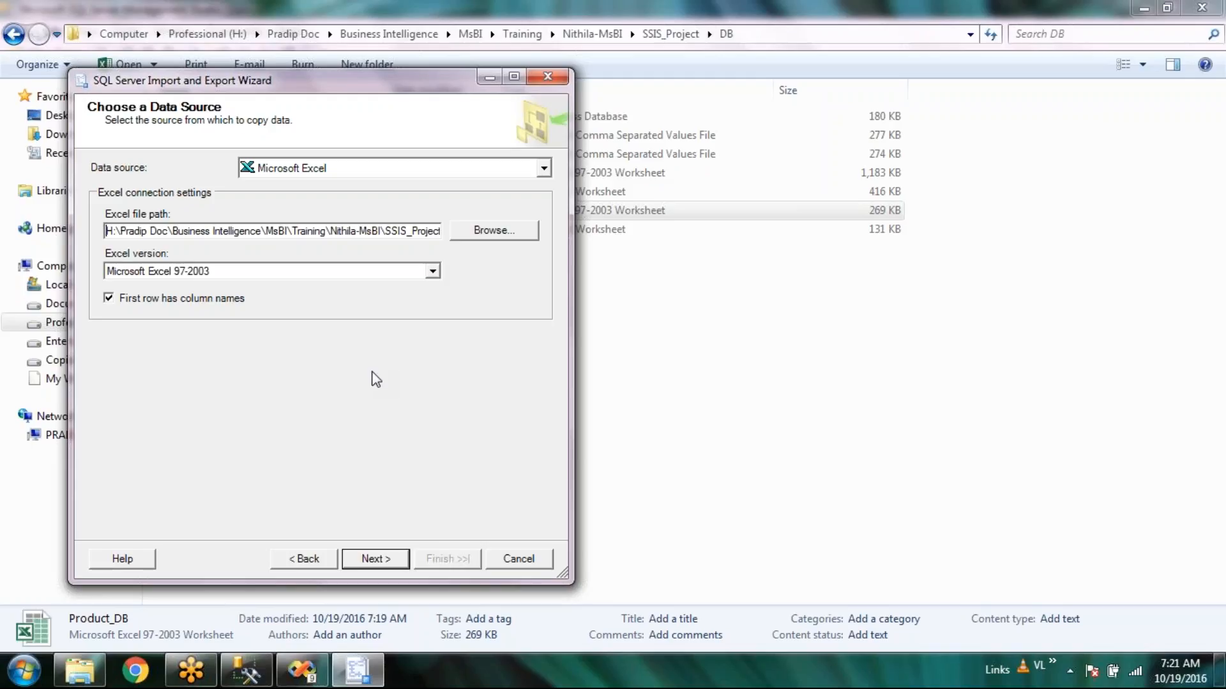
left_click(550, 565)
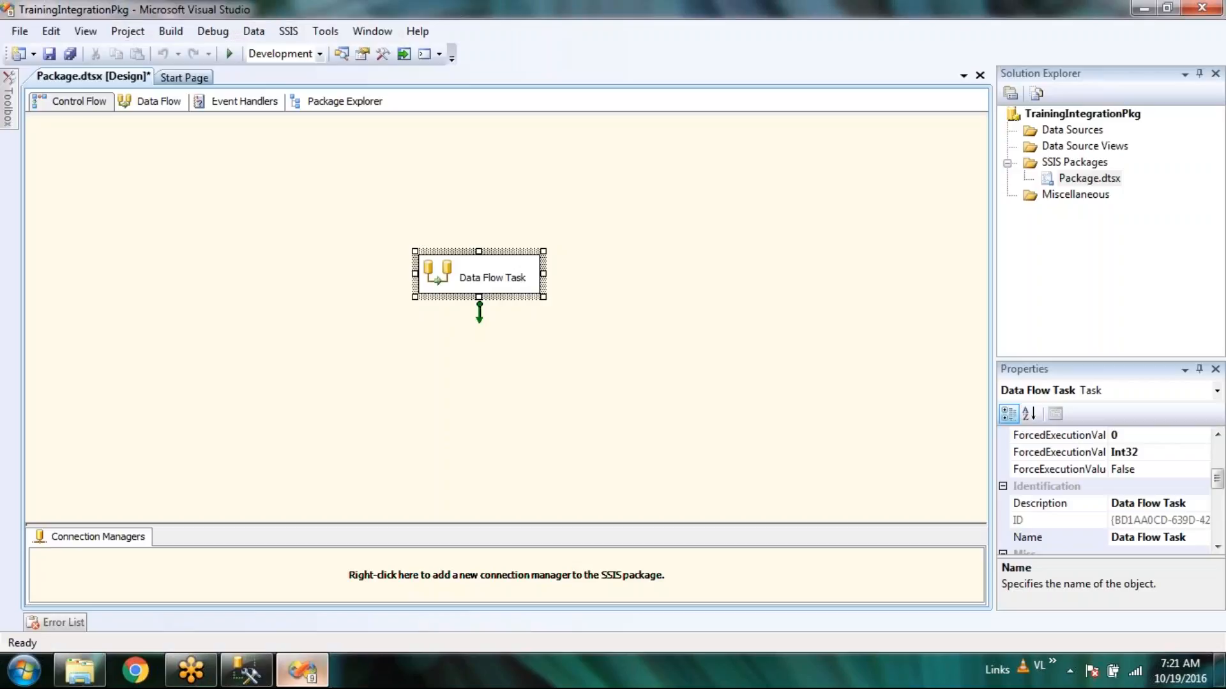
Select the Data Flow Task and begin renaming Package.dtsx in Solution Explorer.
left_click(674, 386)
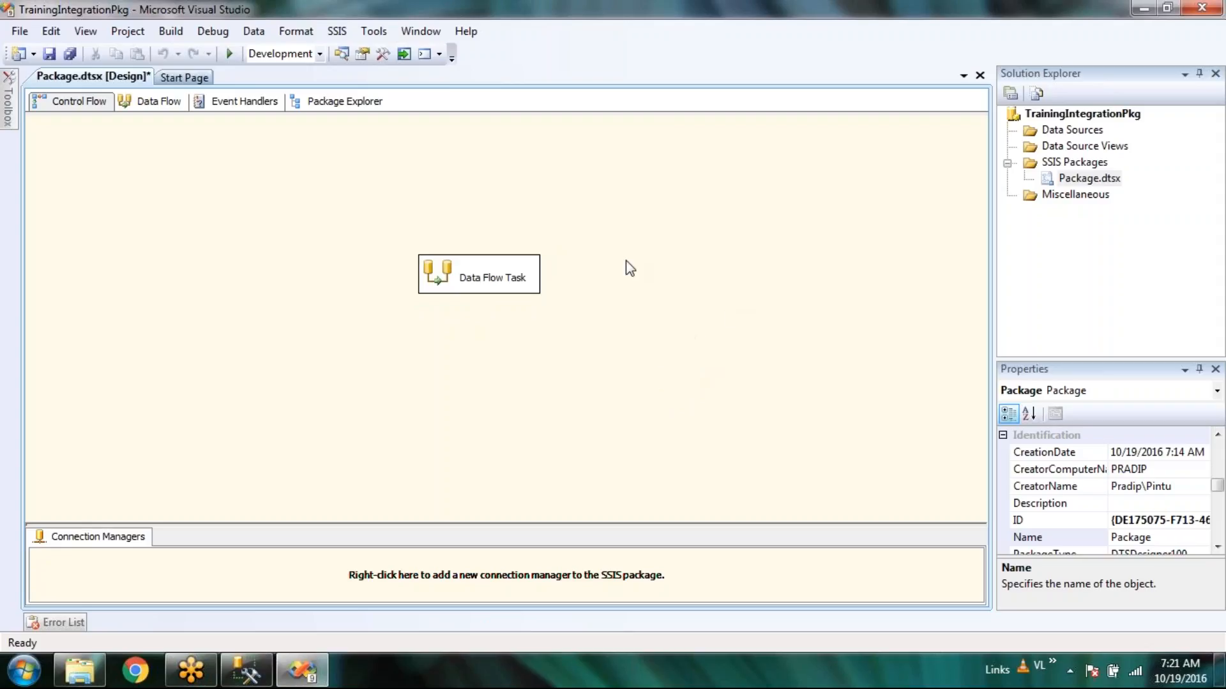
left_click(522, 276)
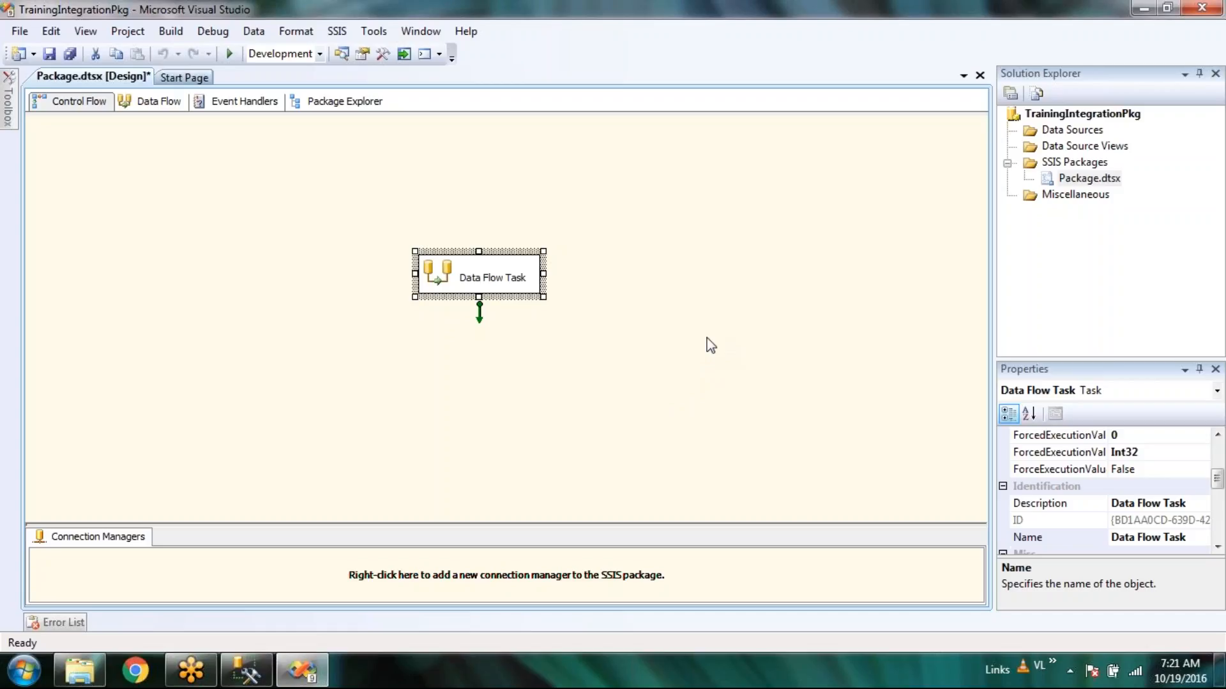
left_click(1096, 183)
left_click(1096, 184)
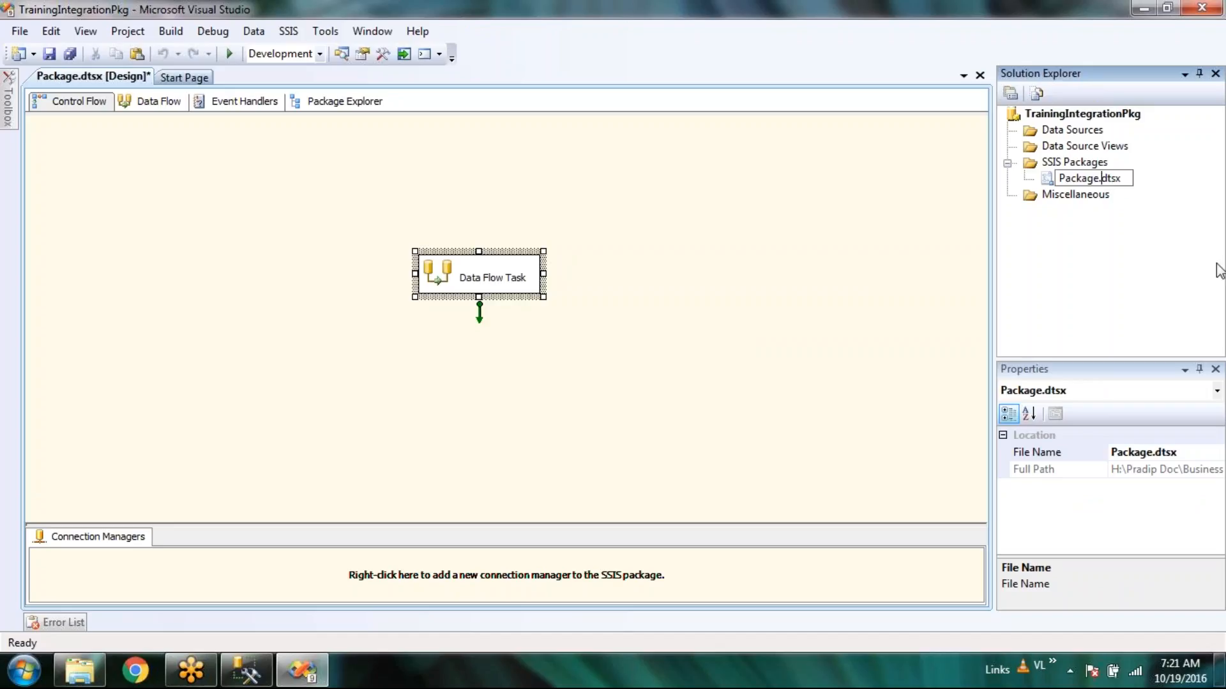
key("shift+Home")
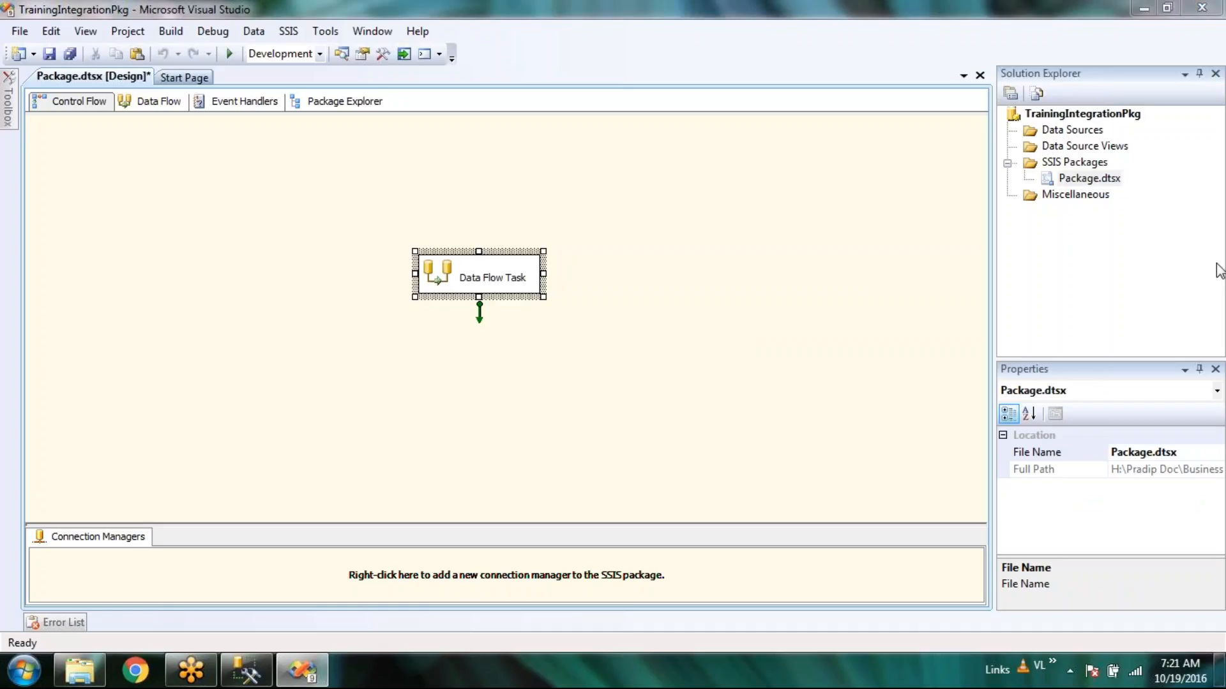
key("alt+Tab")
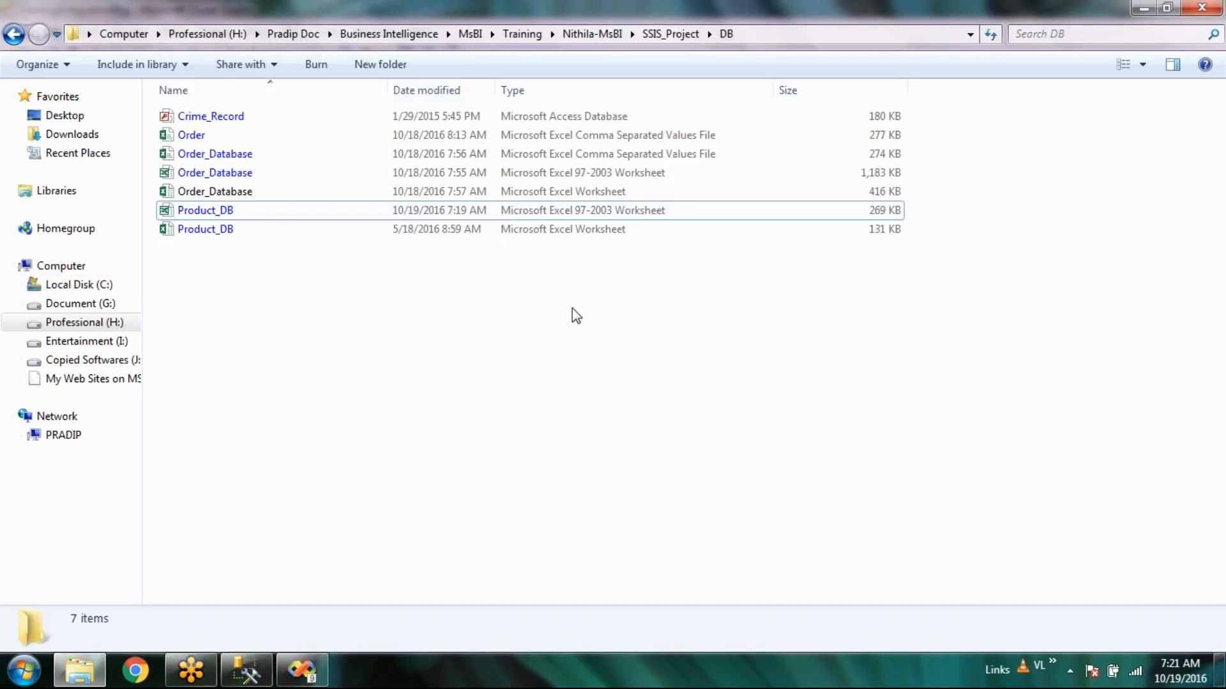
key("alt+Tab")
Rename the package to ExportExcel.dtsx, agreeing to rename the package object too.
left_click(1089, 179)
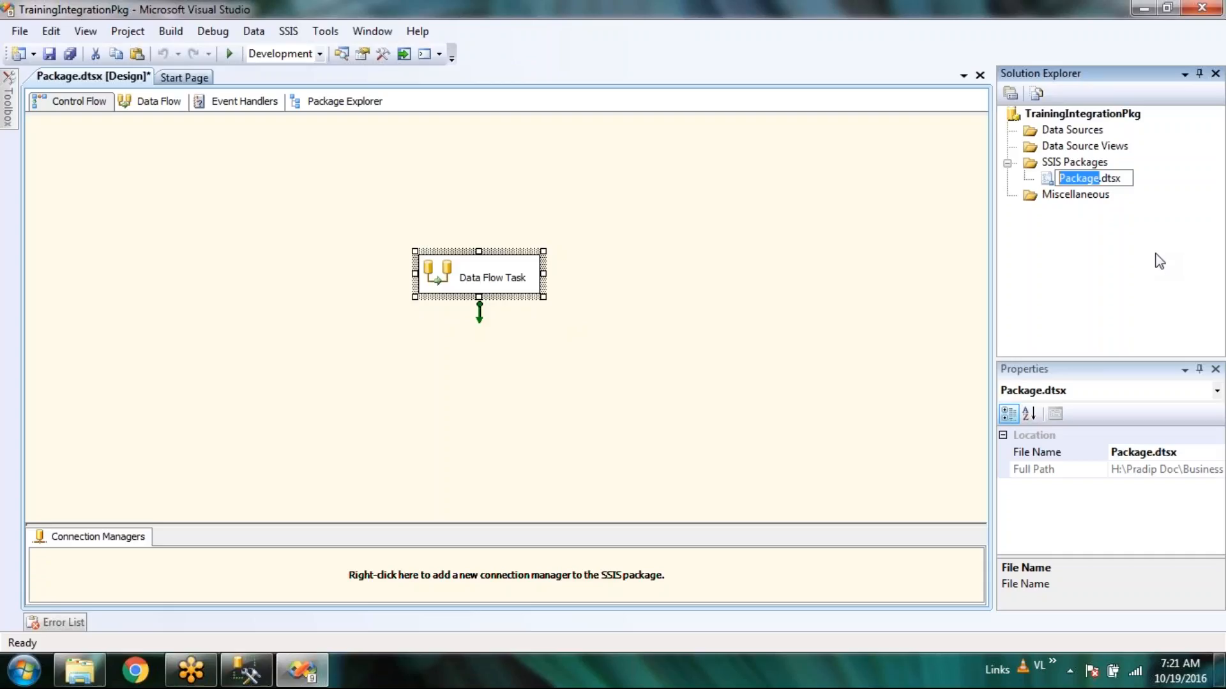
type("Expo")
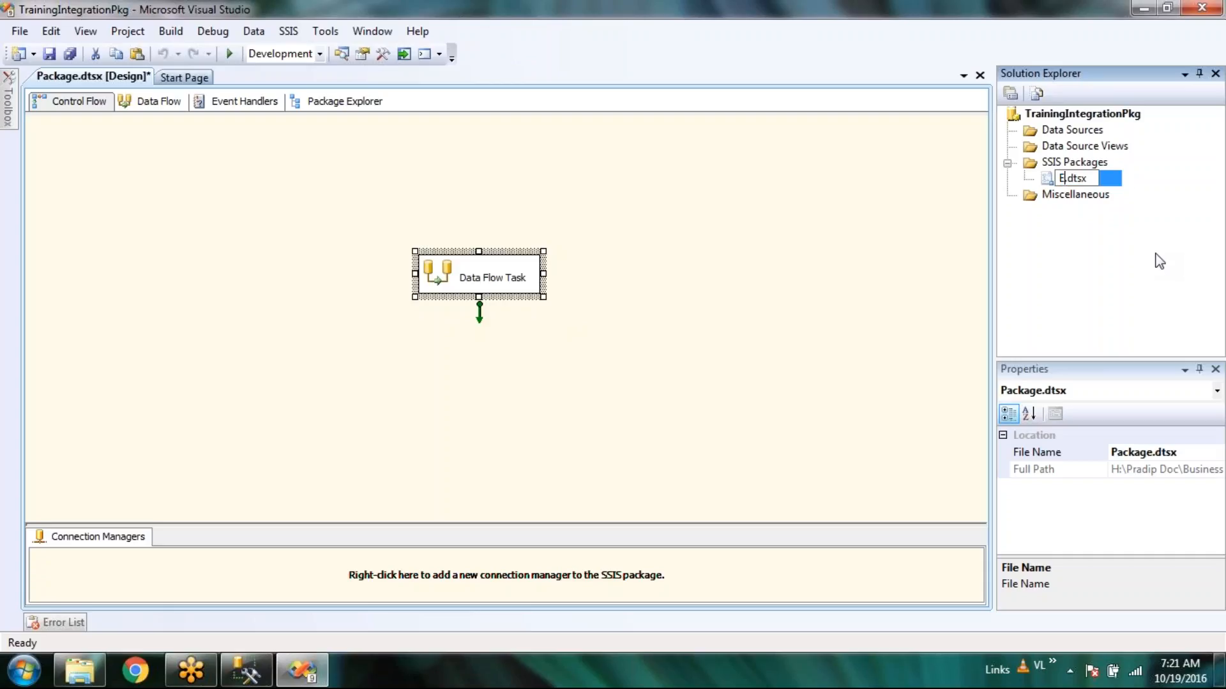
type("rtExcel")
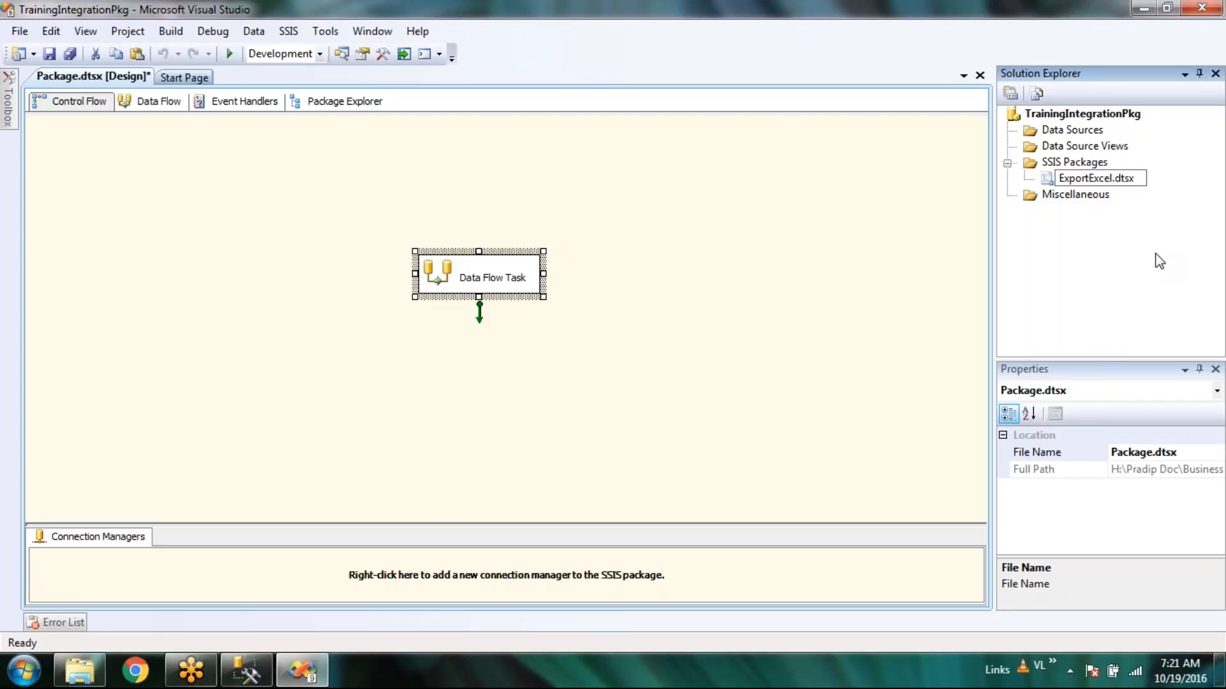
key("Return")
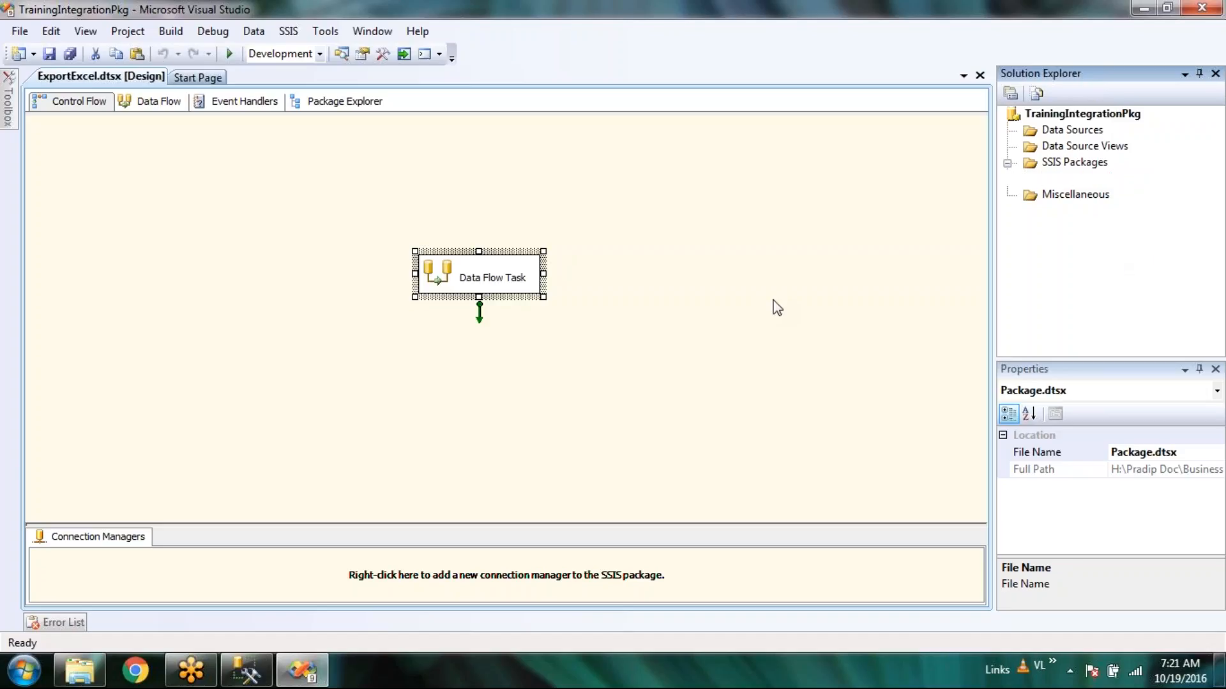
left_click(785, 377)
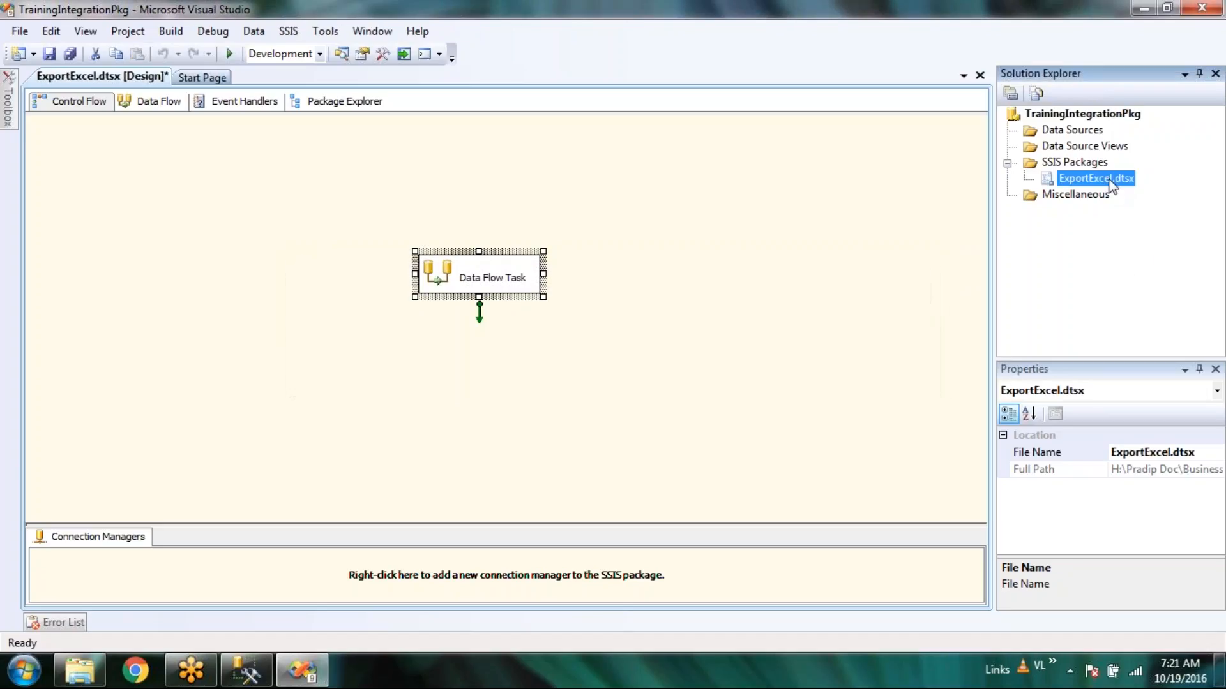
left_click(1093, 114)
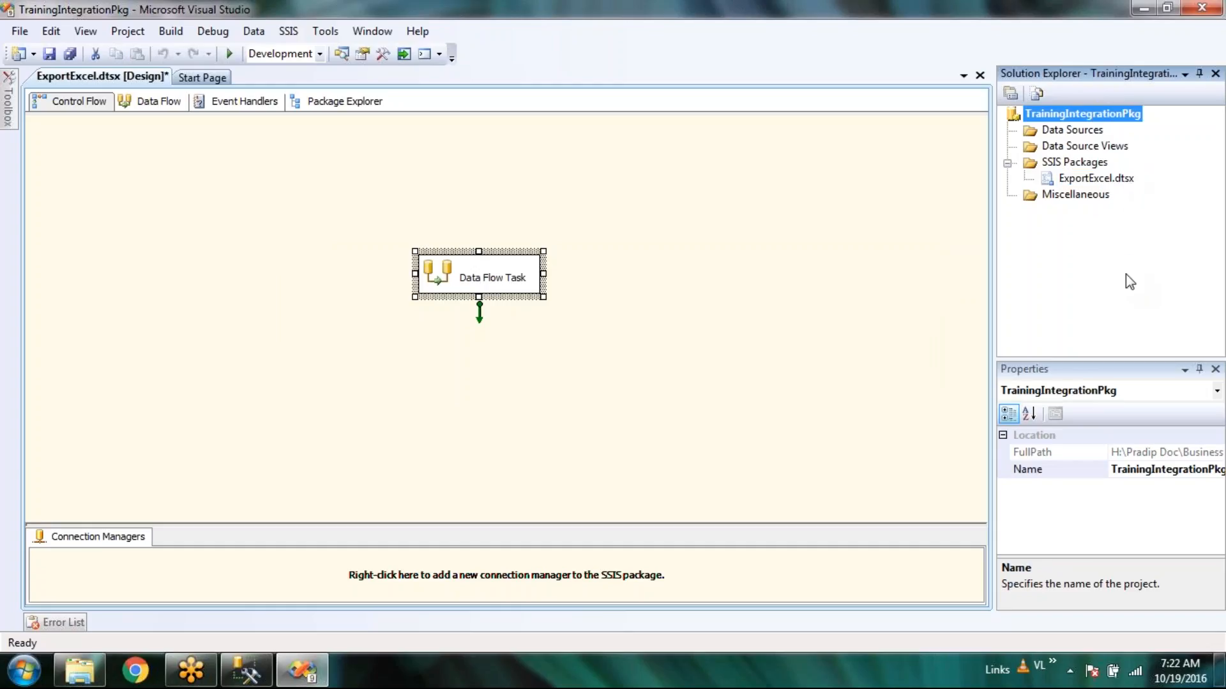
left_click(1101, 180)
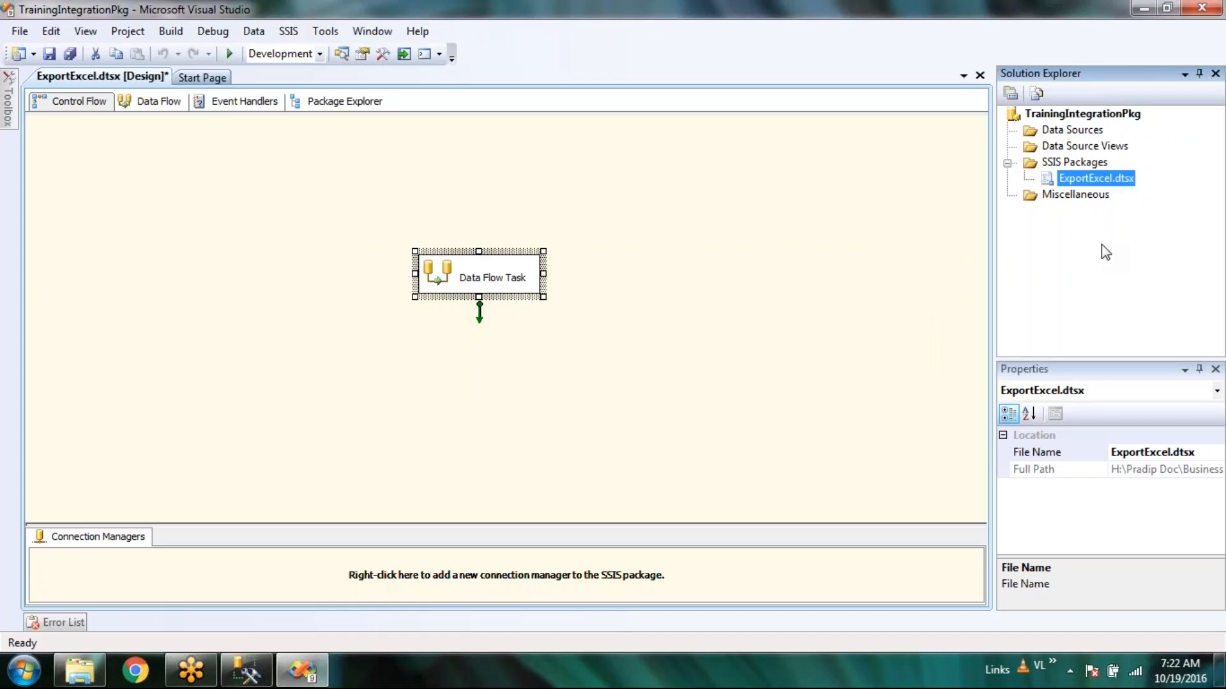
Browse from SSIS_Project into the inner TrainingIntegrationPkg folder to find the package file.
right_click(1102, 245)
left_click(1030, 273)
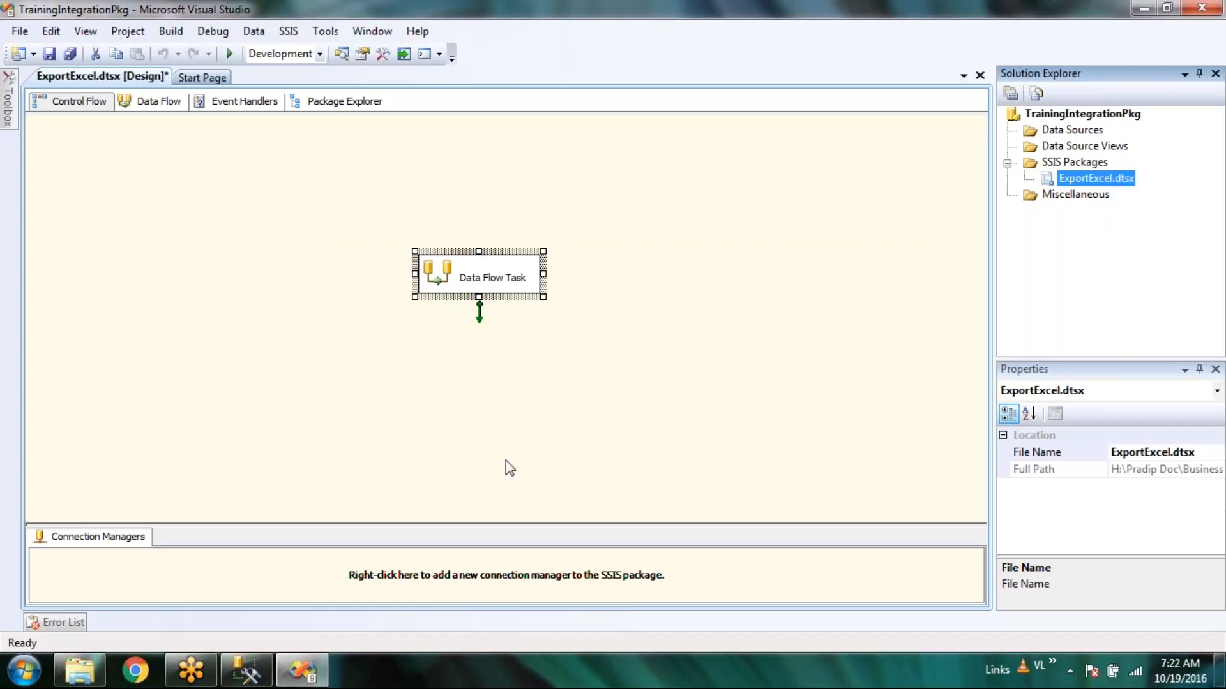
left_click(98, 680)
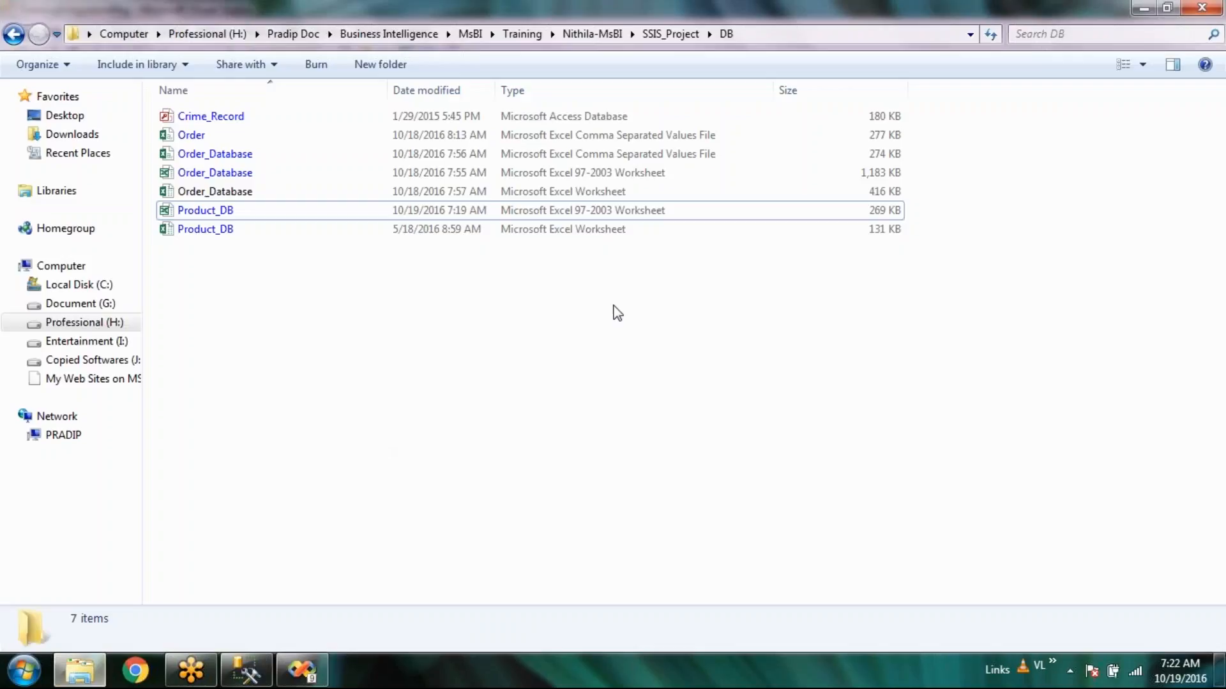
left_click(687, 32)
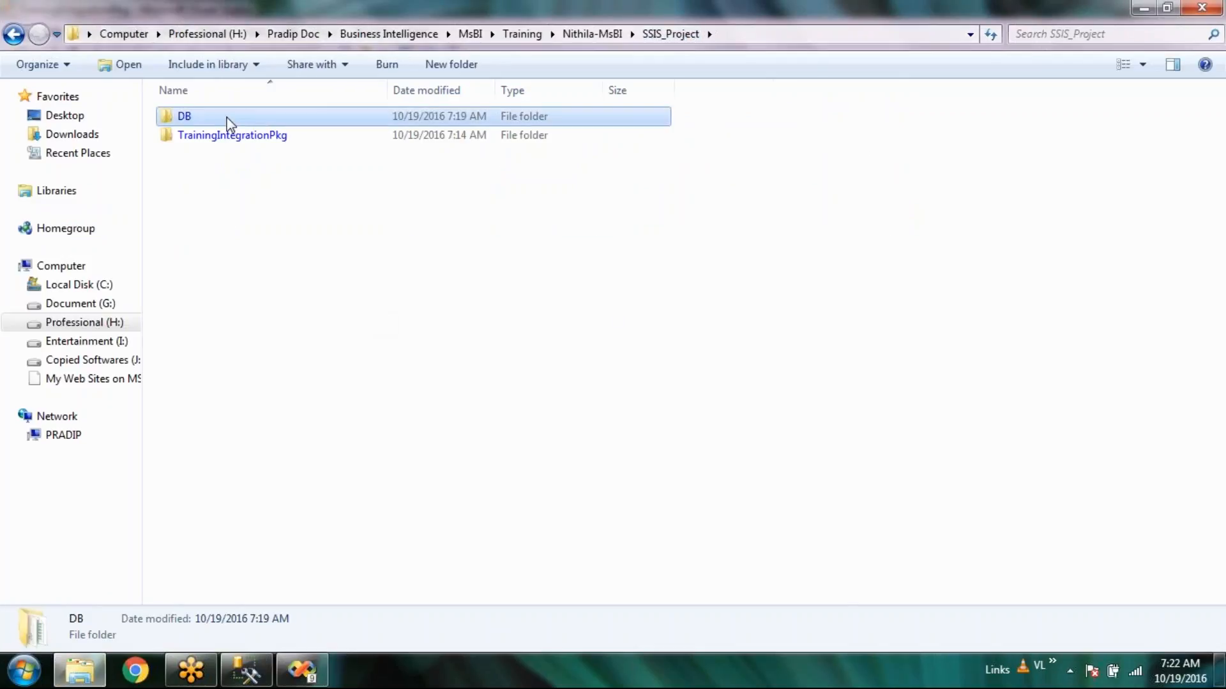
double_click(233, 141)
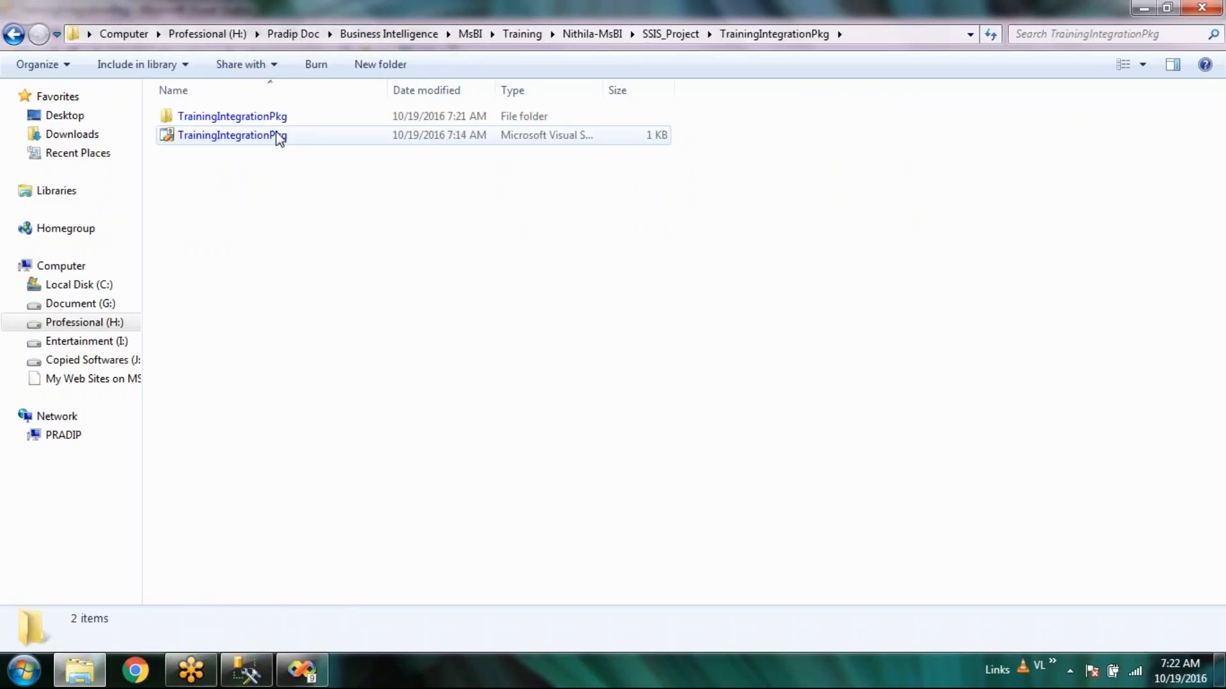
double_click(289, 118)
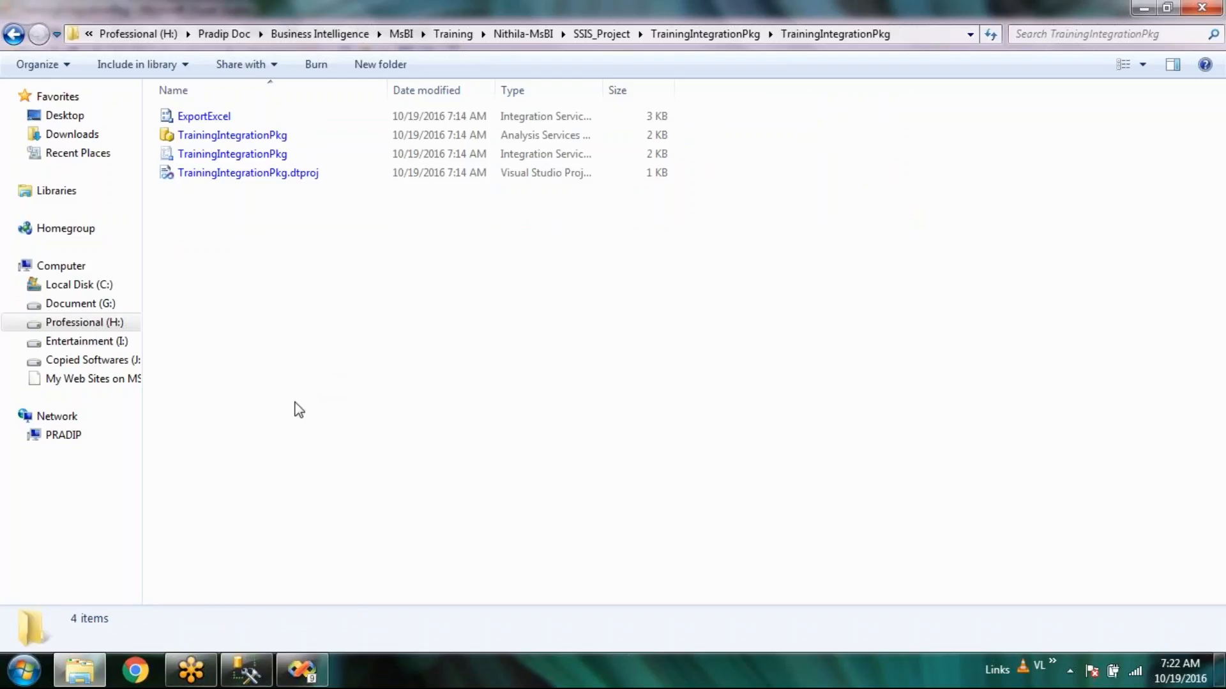
Return to Visual Studio with ExportExcel.dtsx, closing the data source menu unused.
left_click(286, 674)
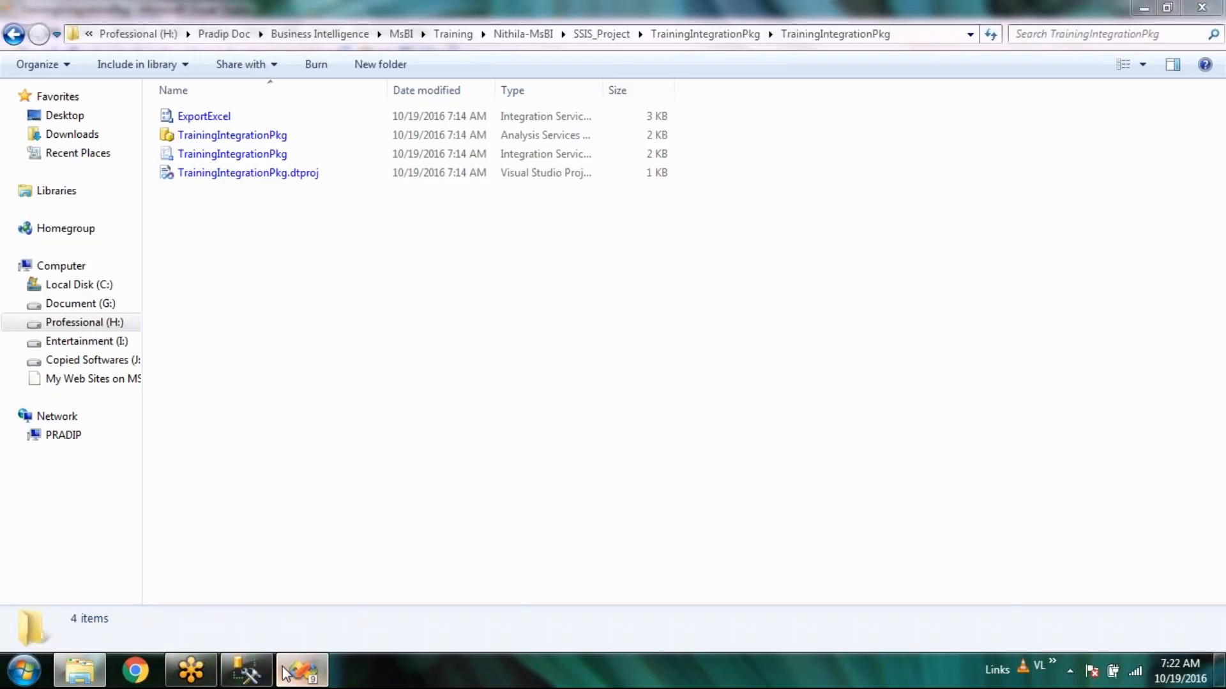
right_click(1077, 132)
left_click(1082, 248)
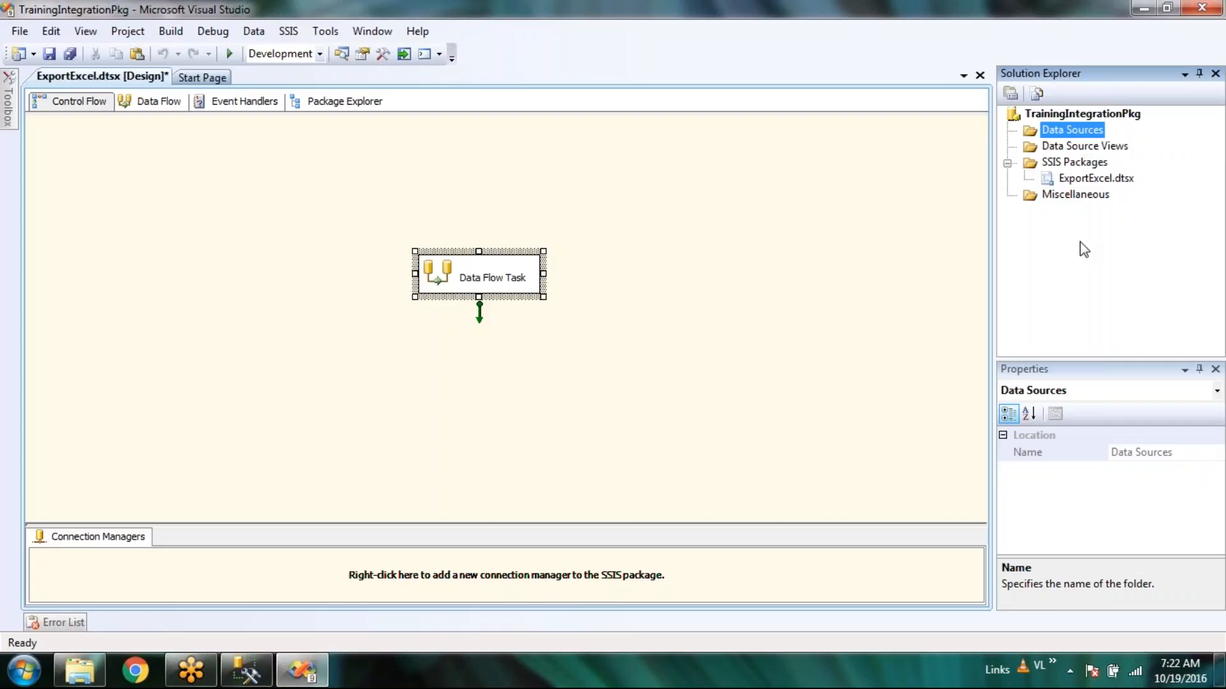
right_click(1051, 127)
left_click(1045, 257)
left_click(1066, 148)
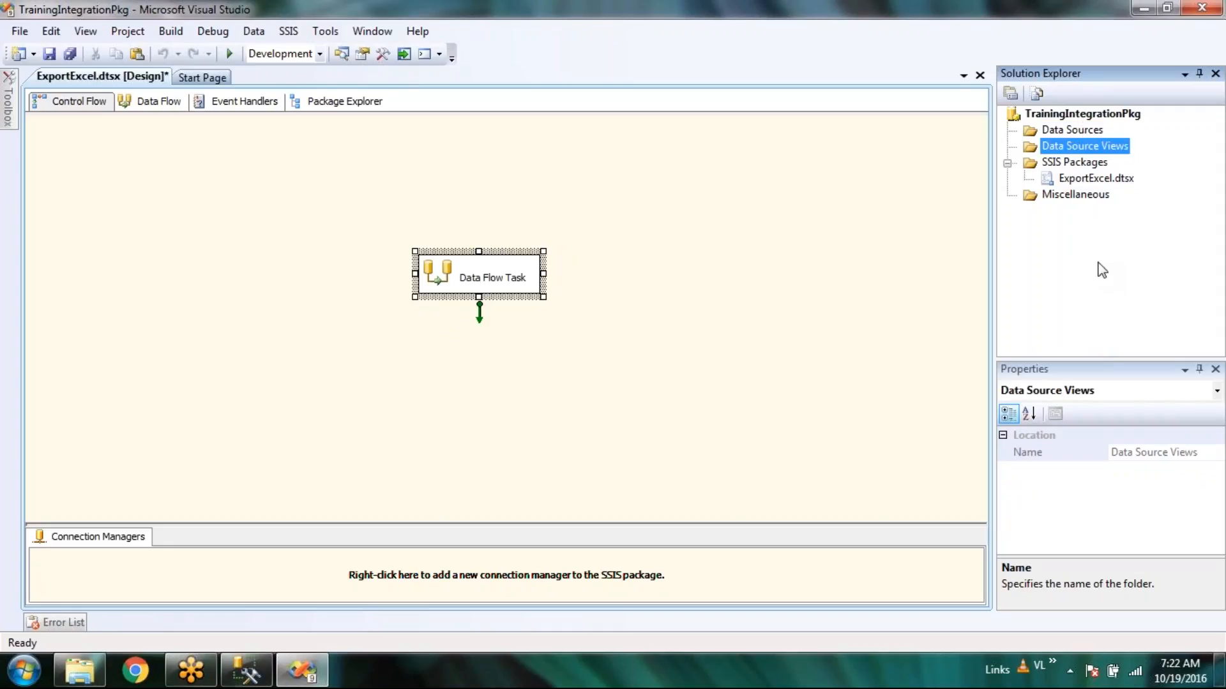
left_click(1093, 162)
left_click(1092, 180)
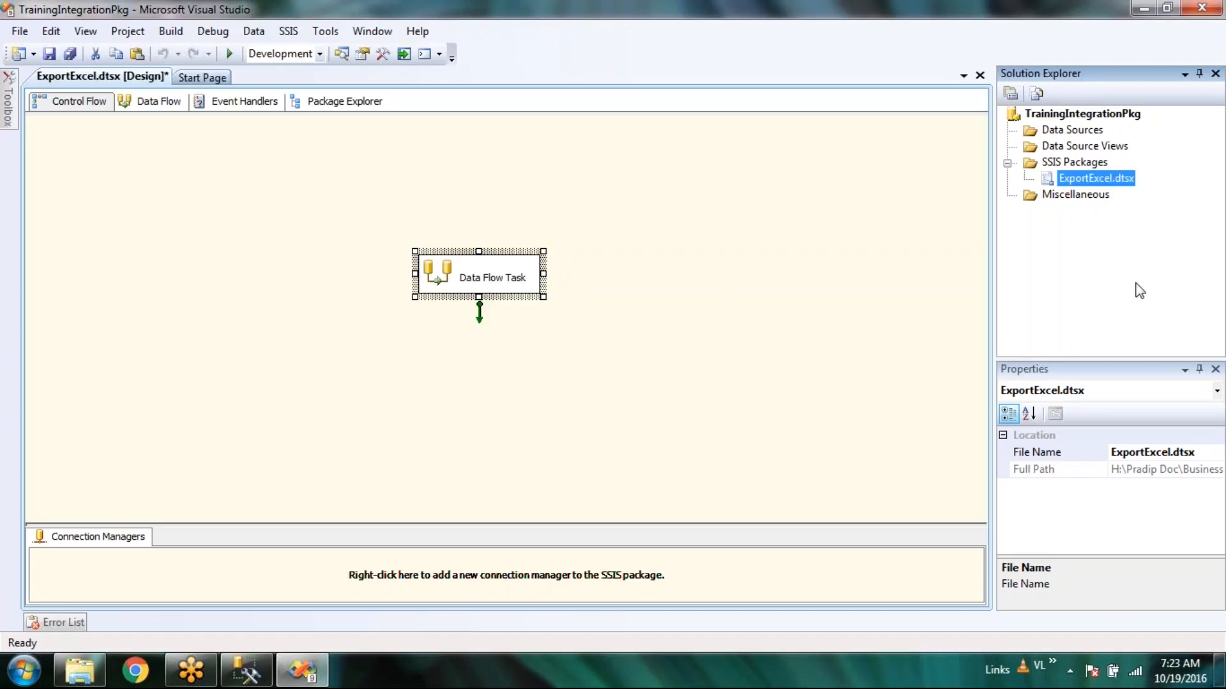
left_click(684, 321)
left_click(466, 280)
left_click(466, 281)
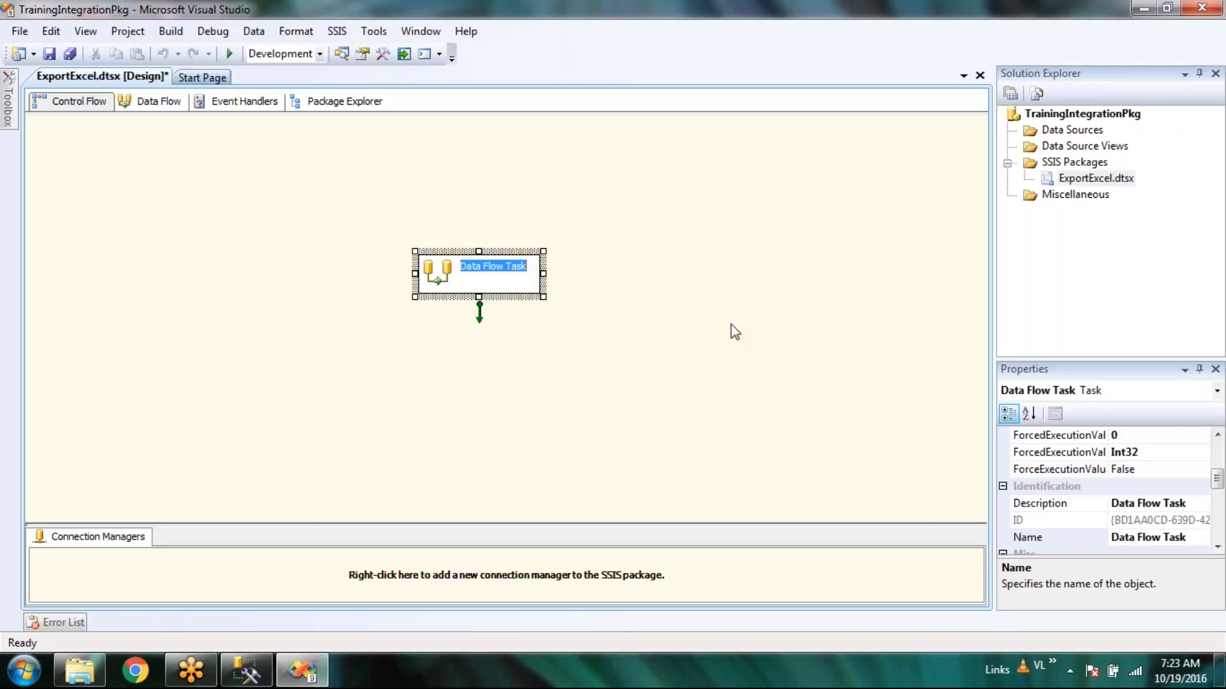
left_click(716, 358)
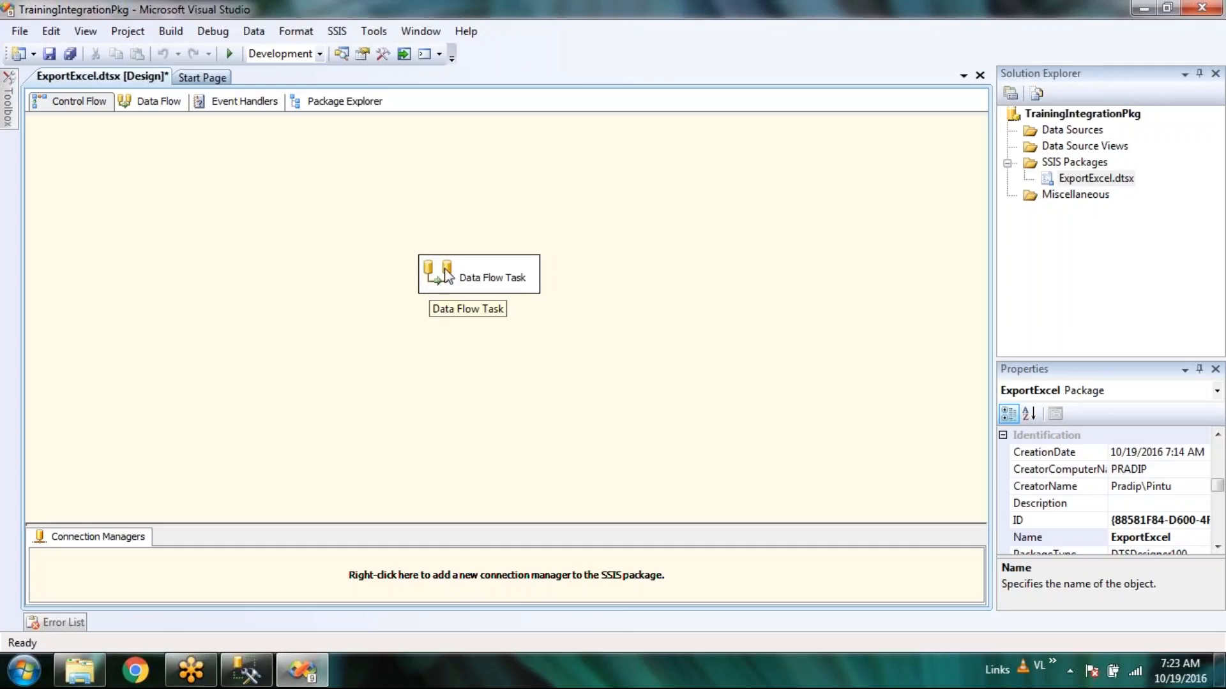
left_click(492, 283)
Rename the Data Flow Task to 'Expot Excel - SQL'.
double_click(490, 277)
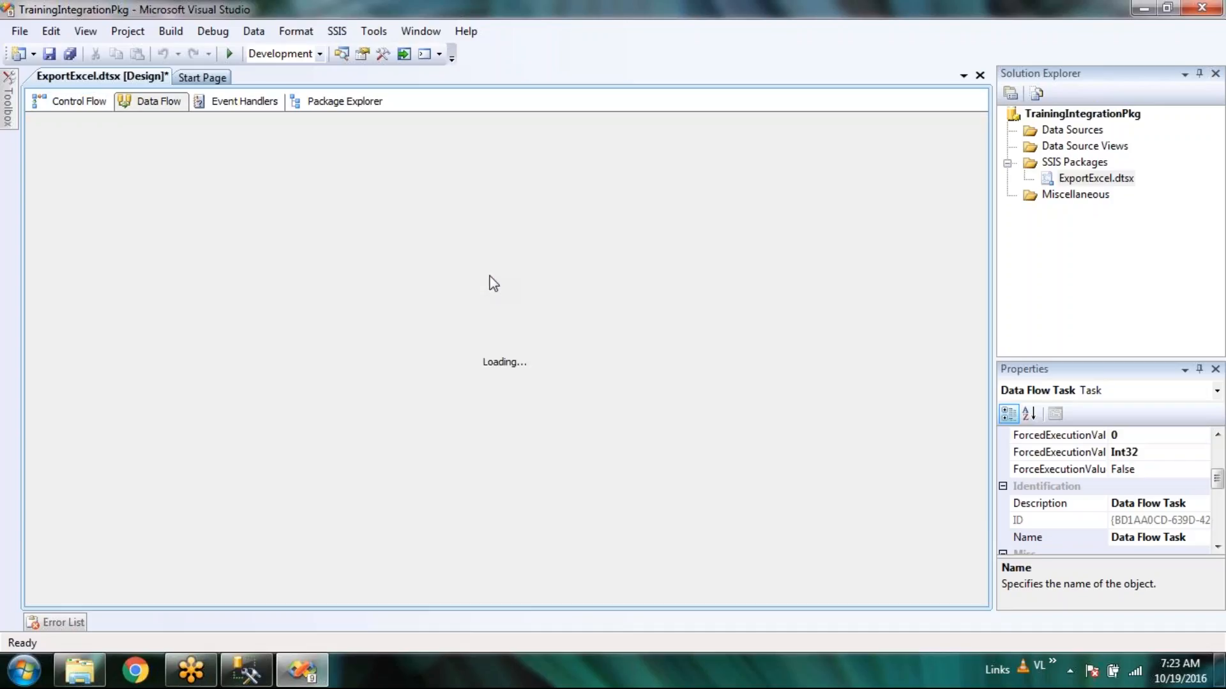
left_click(53, 99)
left_click(501, 293)
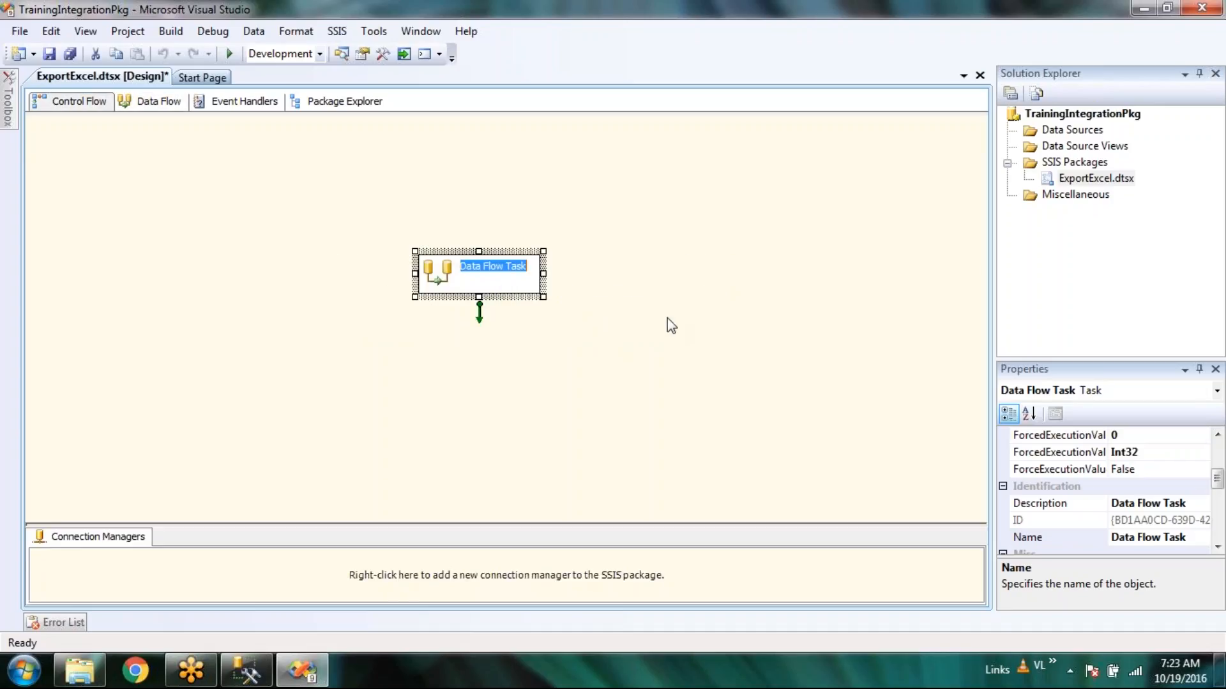
type("Expot")
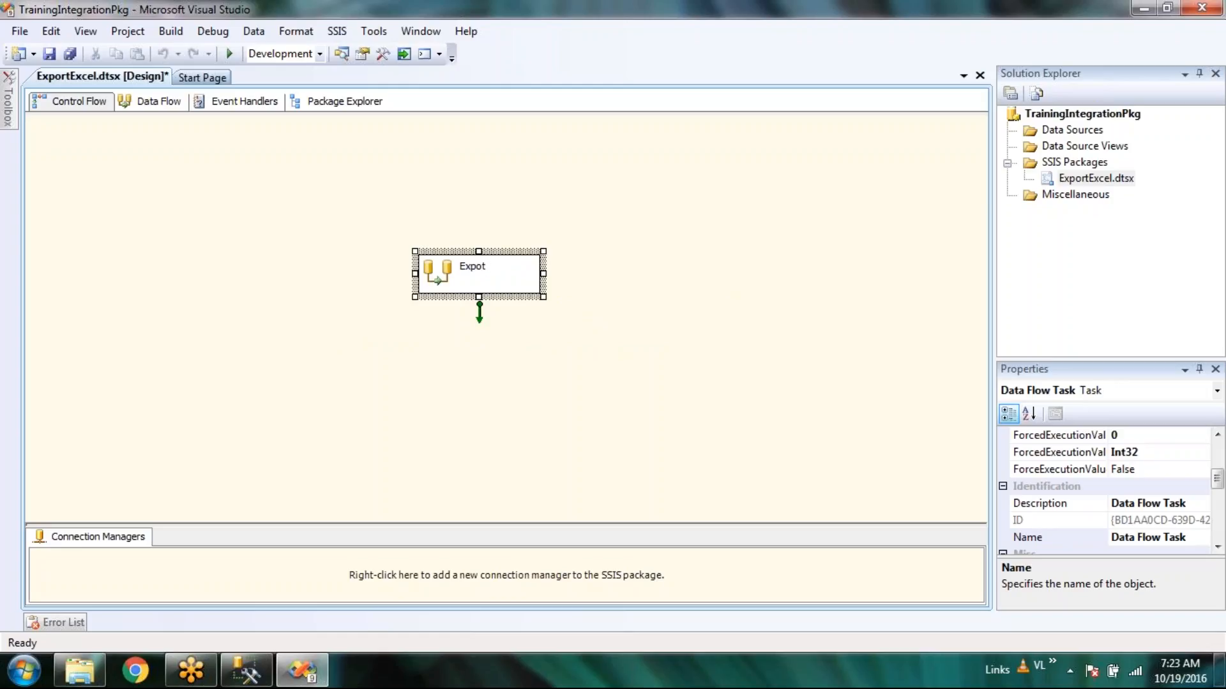
type(" Excel - SQL")
left_click(720, 398)
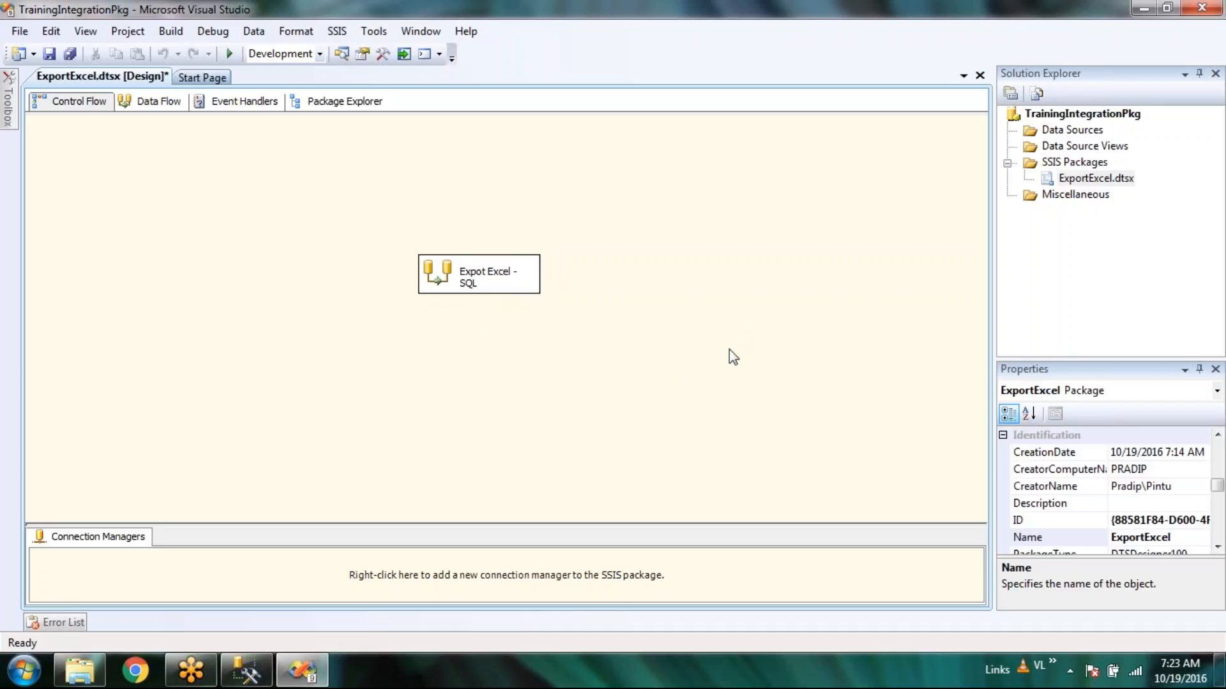
Widen the Expot Excel - SQL task box so its name fits, then open its data flow.
left_click(534, 275)
left_click_drag(543, 274, 574, 275)
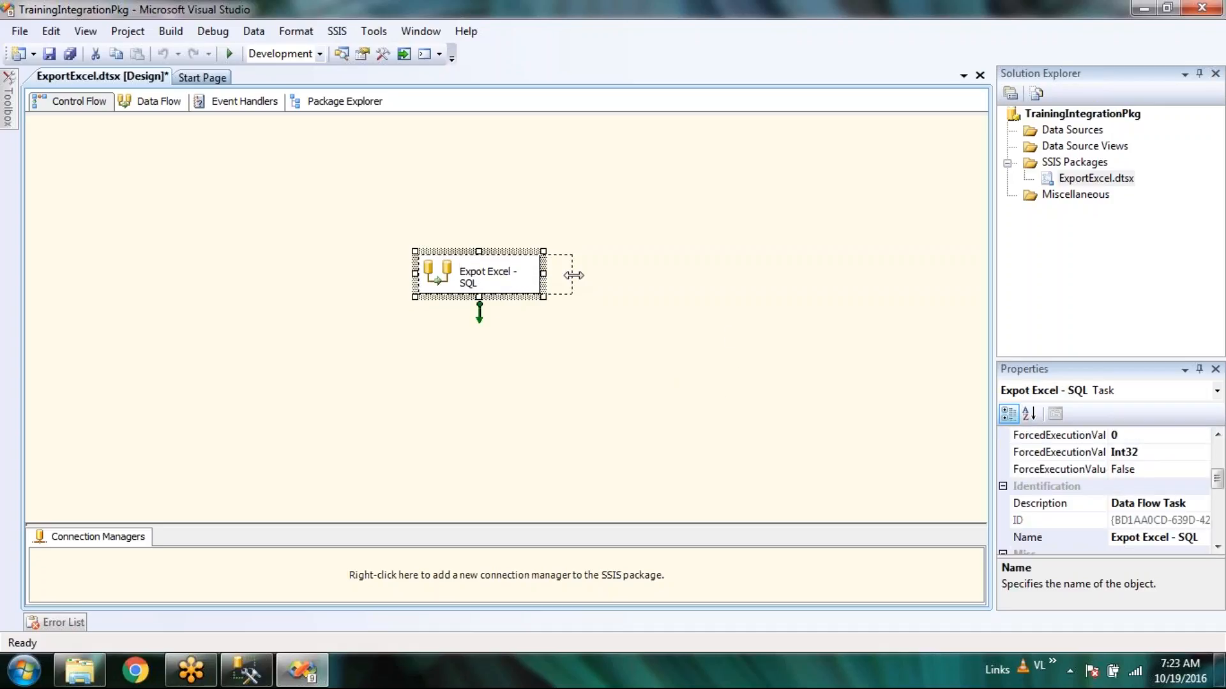
left_click(616, 368)
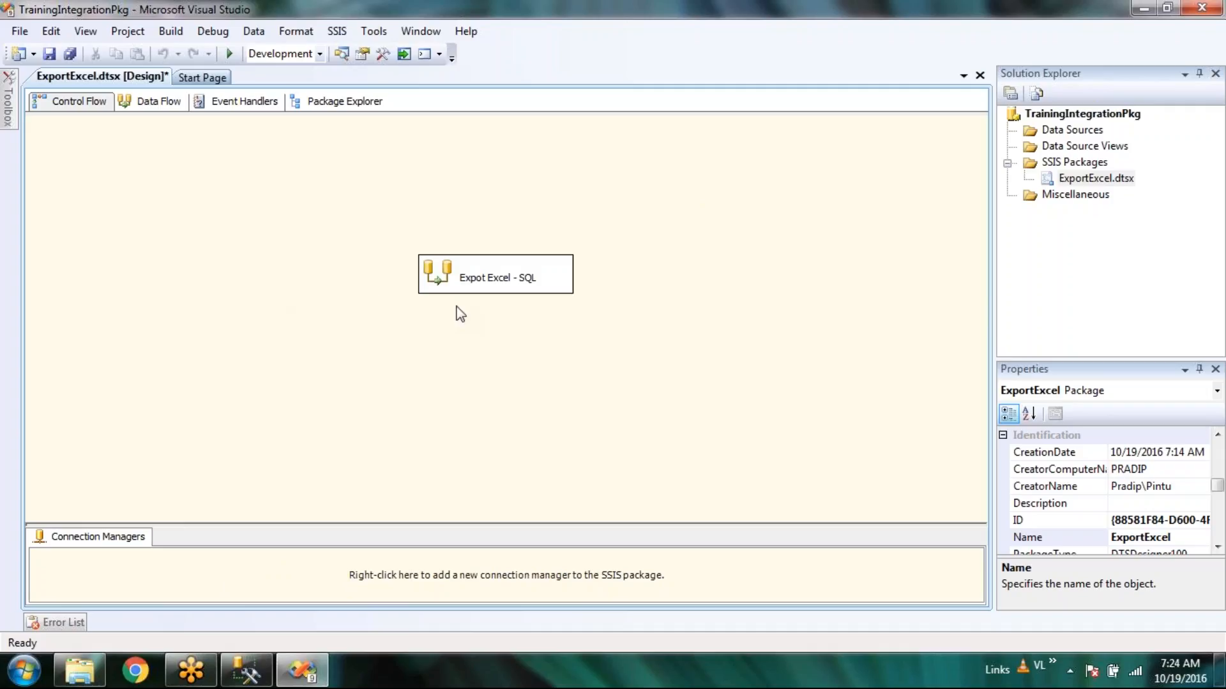
double_click(487, 283)
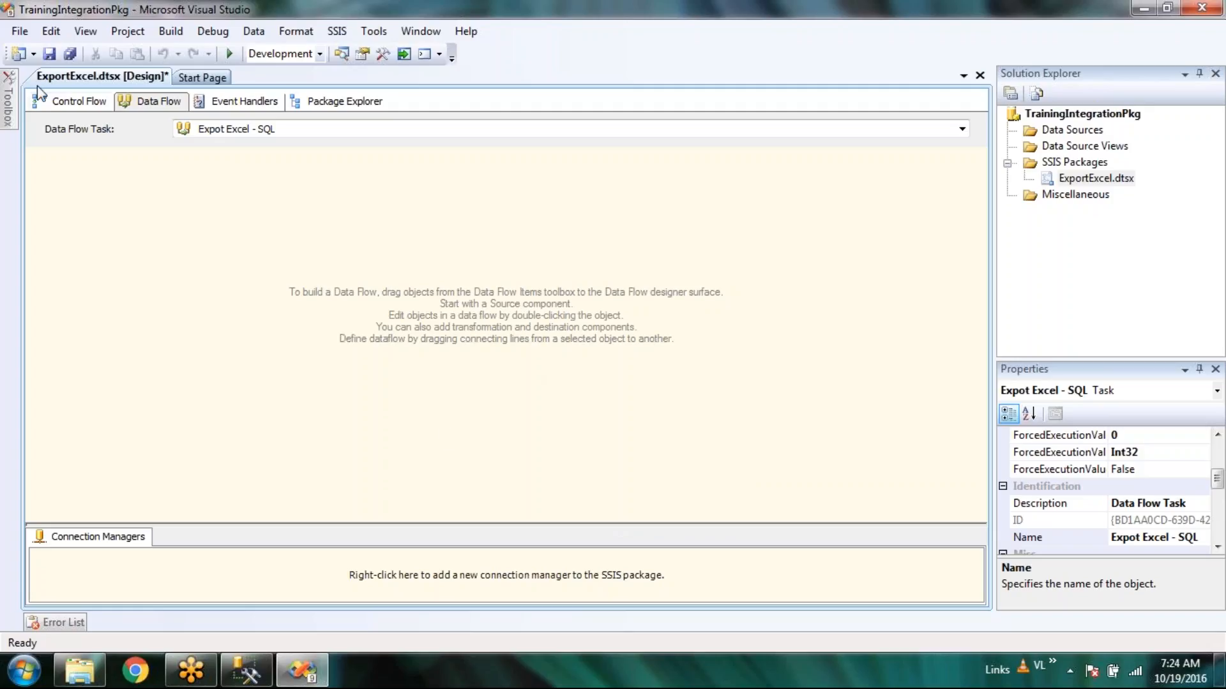
mouse_move(9, 115)
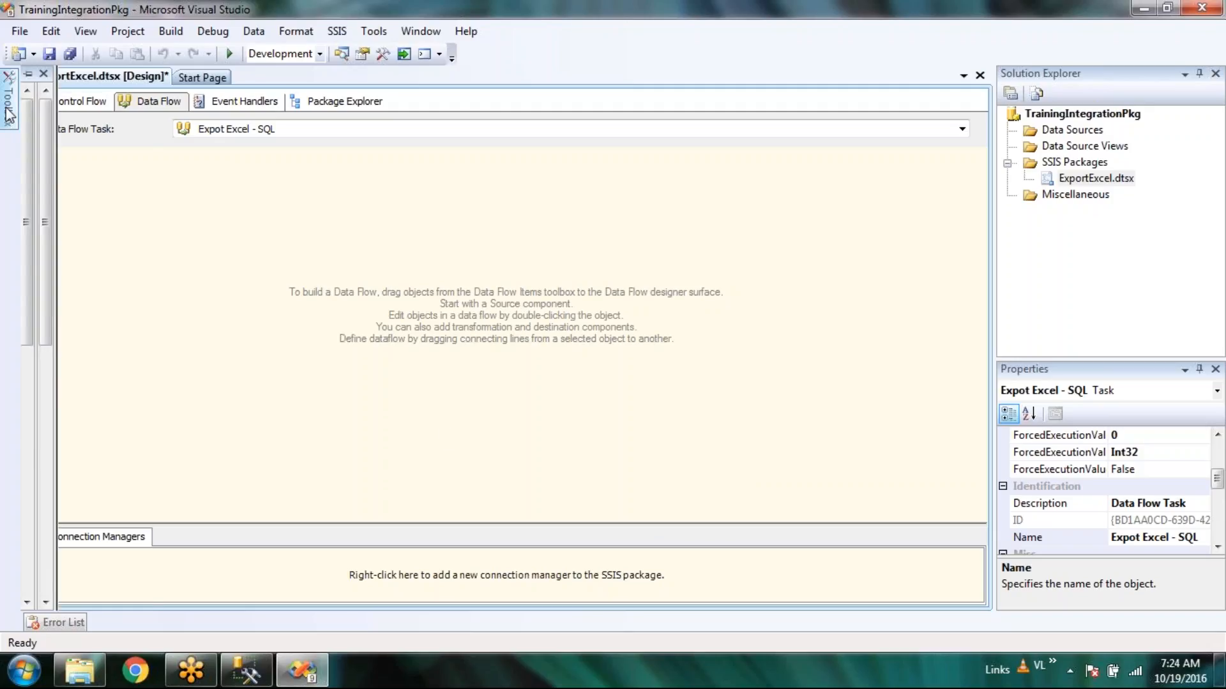
left_click(425, 314)
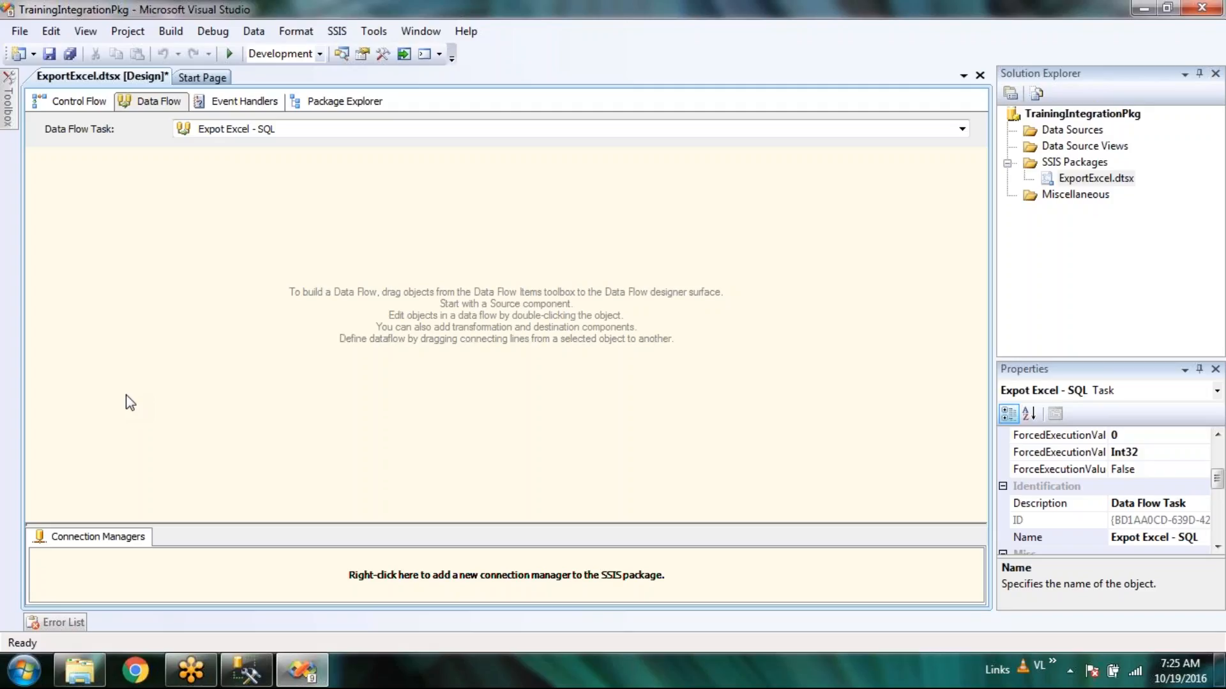
right_click(128, 401)
left_click(98, 400)
right_click(98, 399)
left_click(85, 398)
right_click(110, 590)
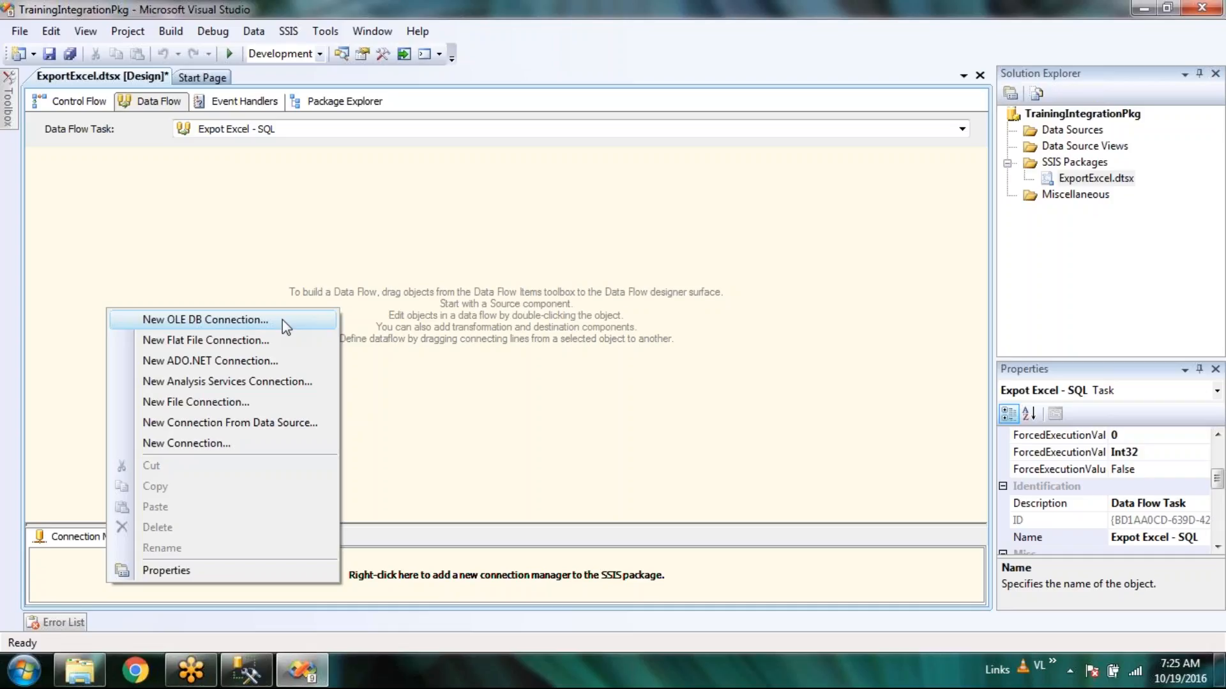
left_click(417, 274)
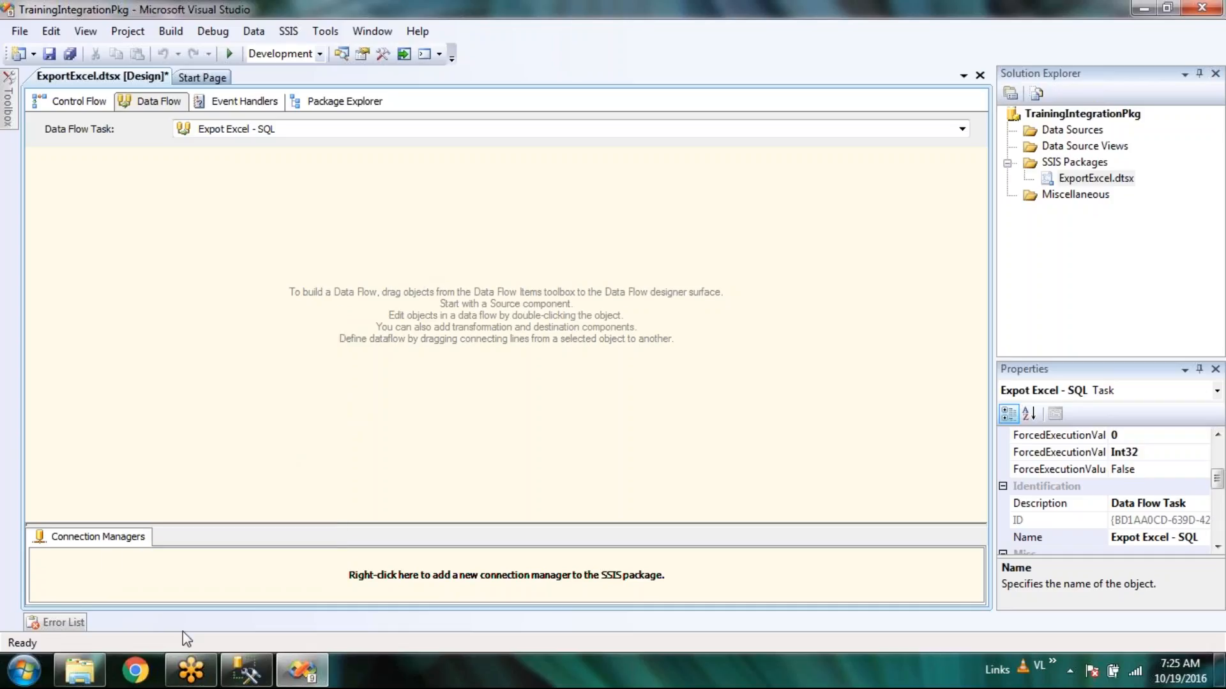
left_click(106, 674)
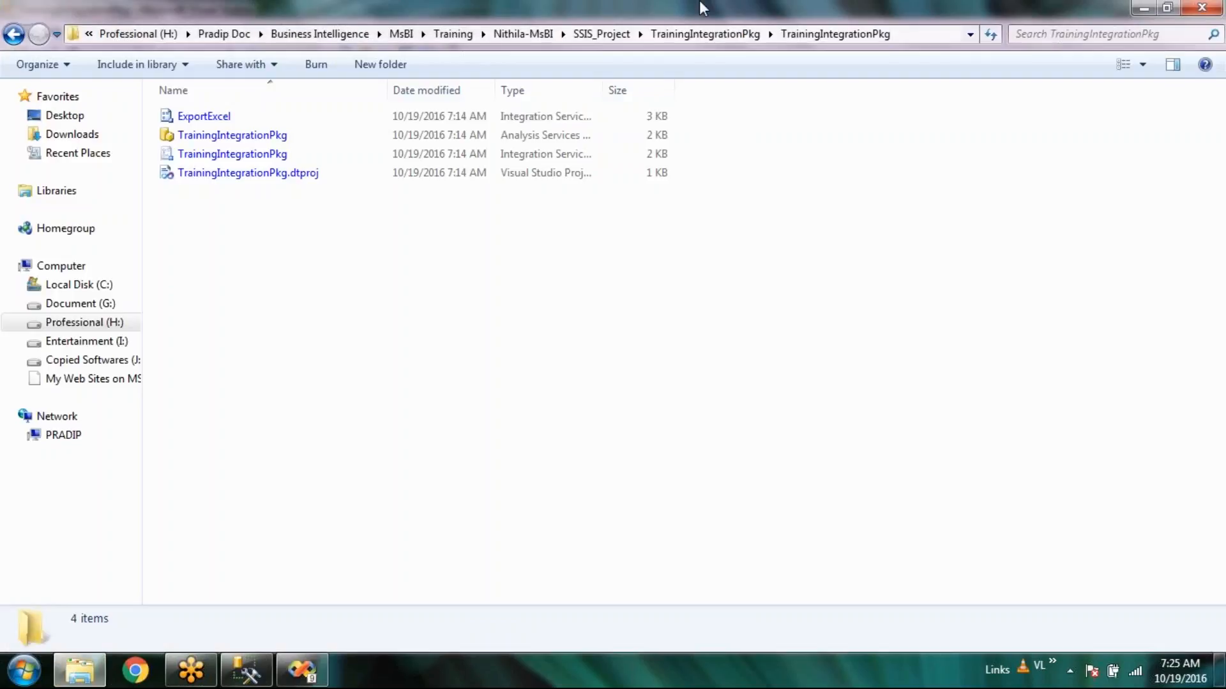
Go up to SSIS_Project, open the DB folder, and try opening the Order_Database file.
left_click(601, 34)
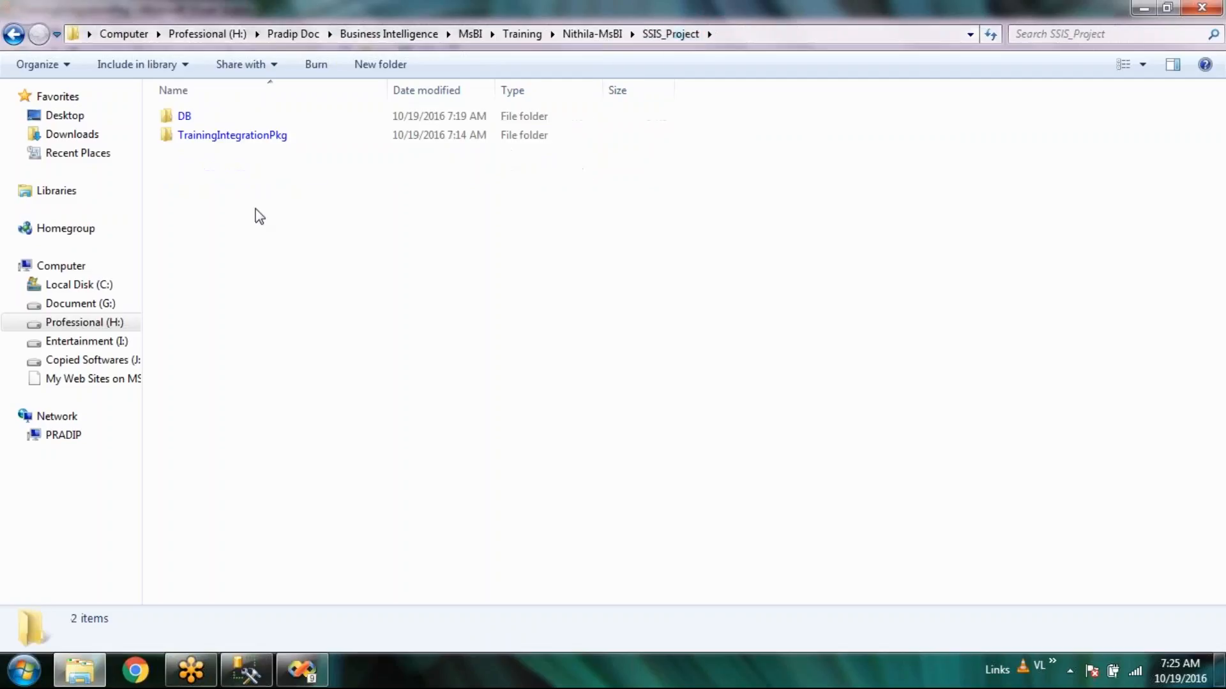
double_click(213, 118)
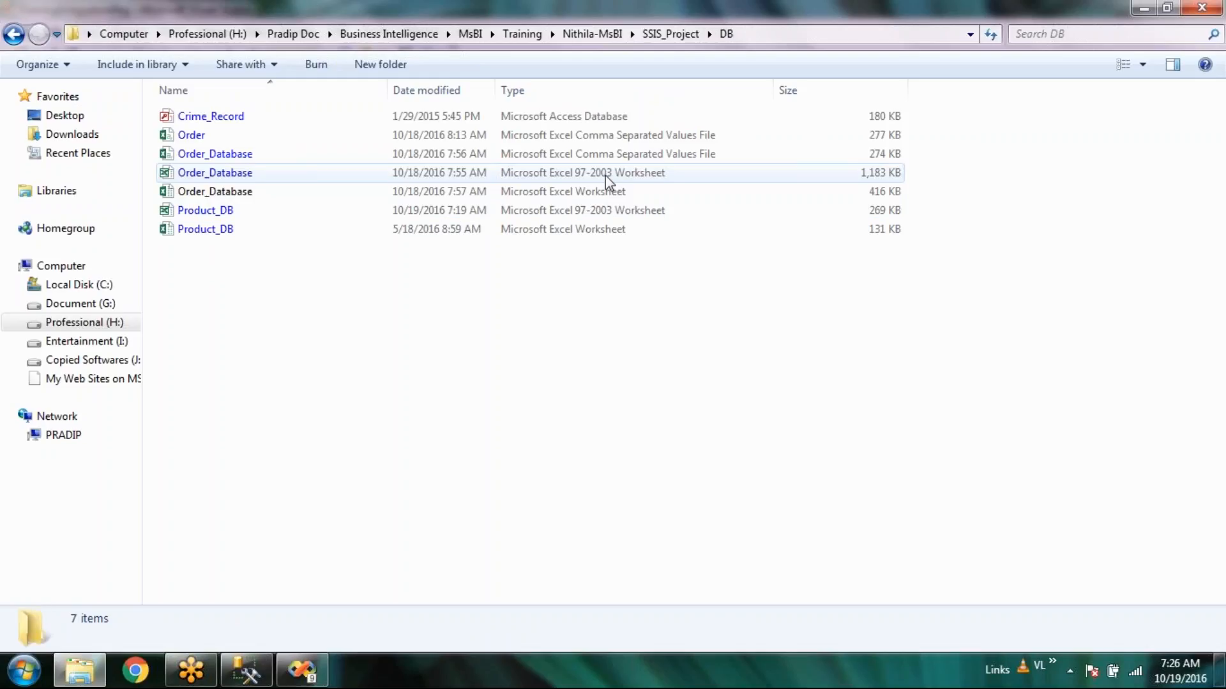
double_click(607, 154)
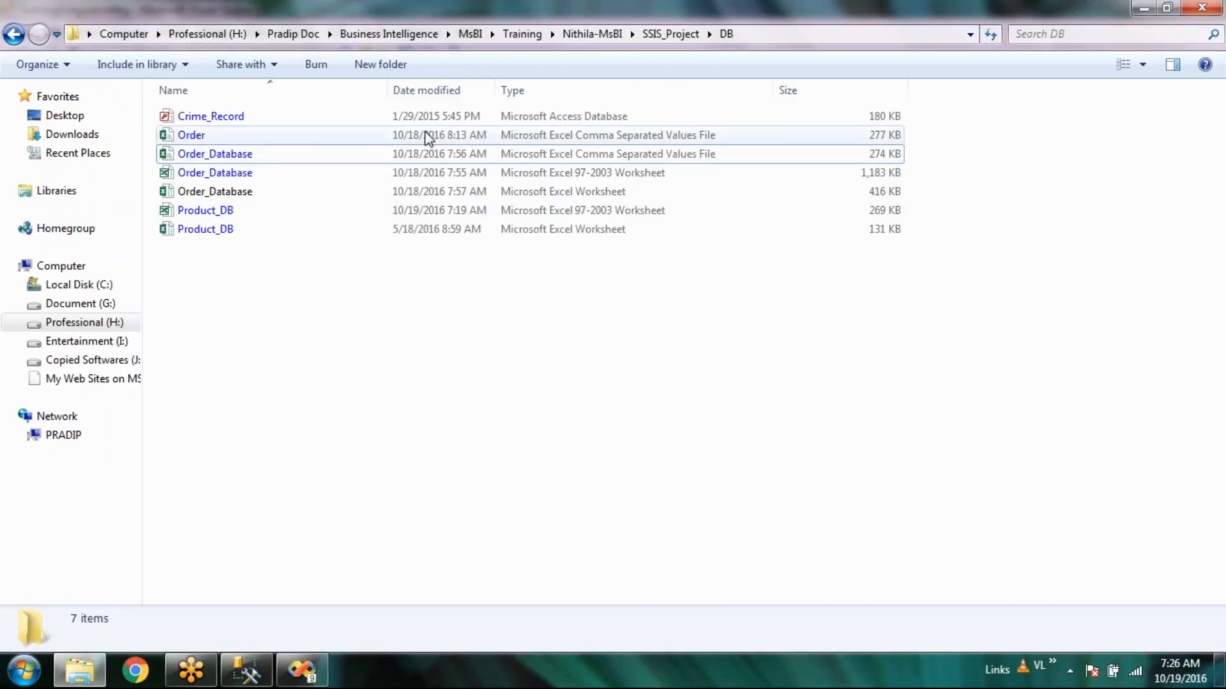
left_click(427, 136)
right_click(600, 347)
right_click(528, 365)
left_click(511, 363)
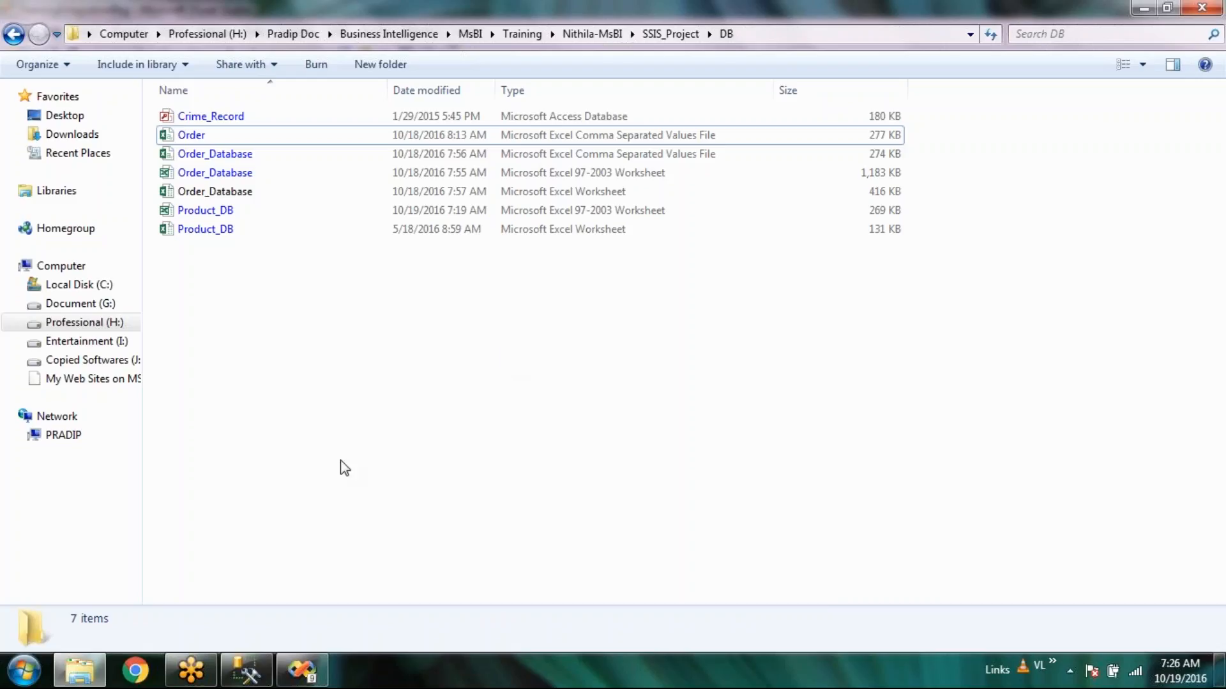
Glance at the connection manager options in the Visual Studio package without adding one.
left_click(309, 671)
right_click(110, 577)
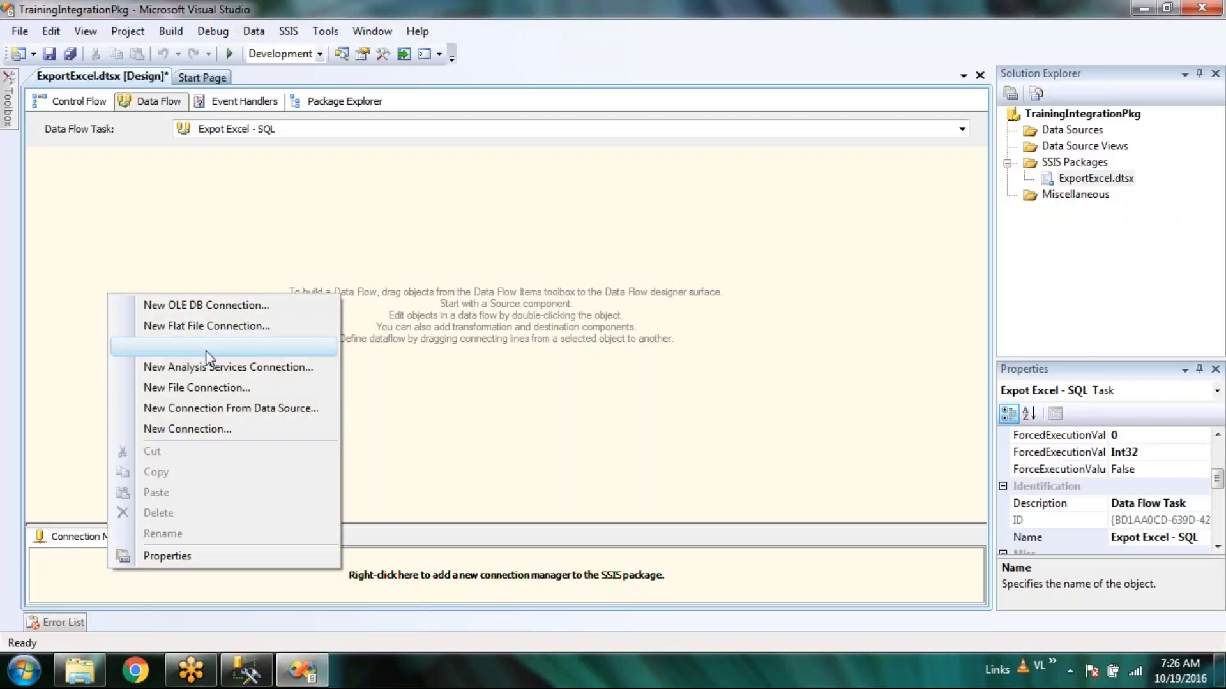
left_click(588, 310)
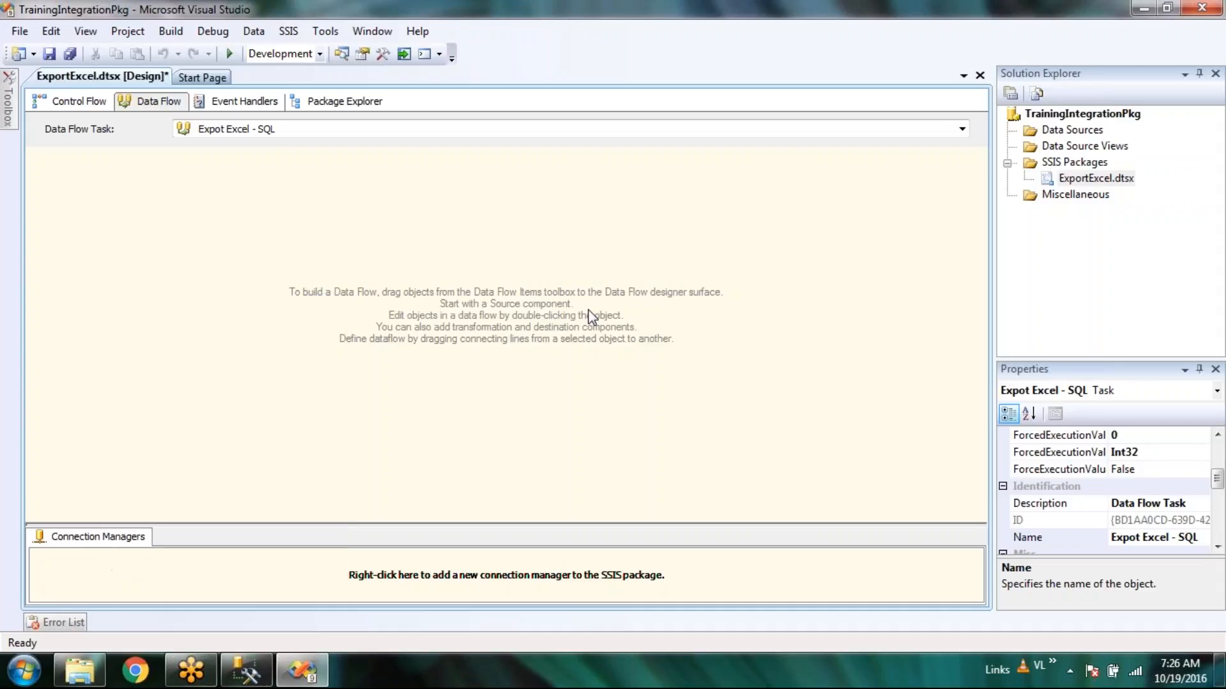
Back in the DB folder, review the source files and open Order_Database in Excel.
left_click(79, 670)
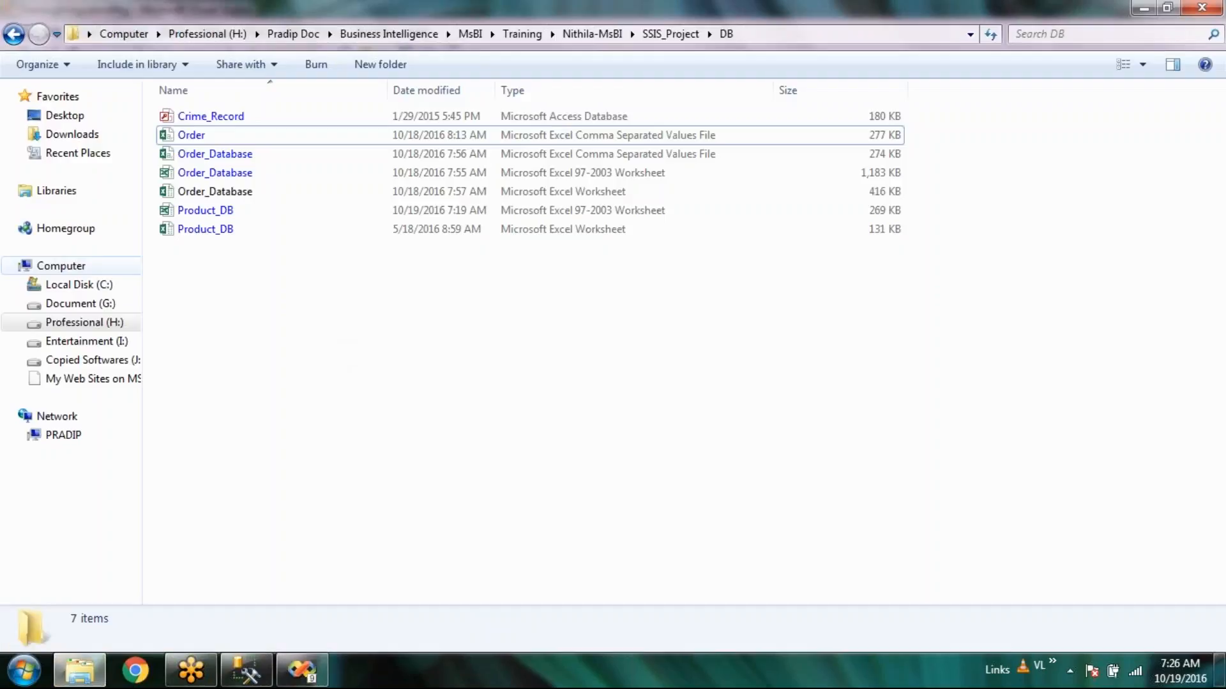
left_click(260, 115)
left_click(399, 420)
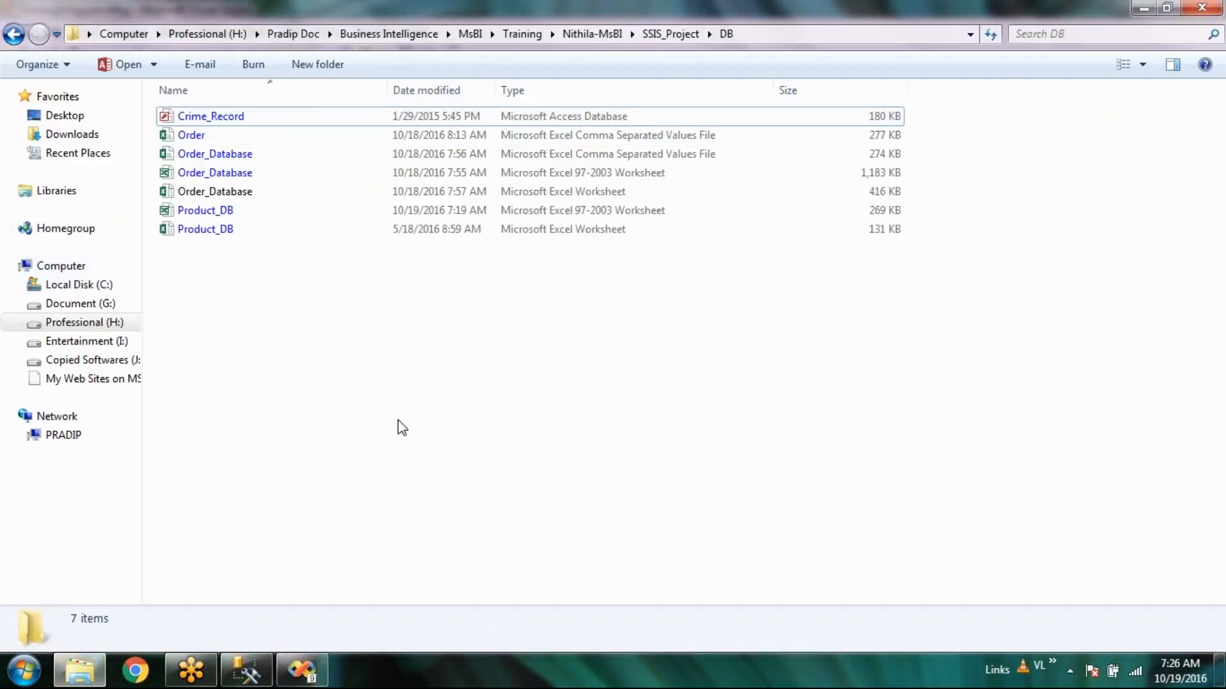
left_click(649, 121)
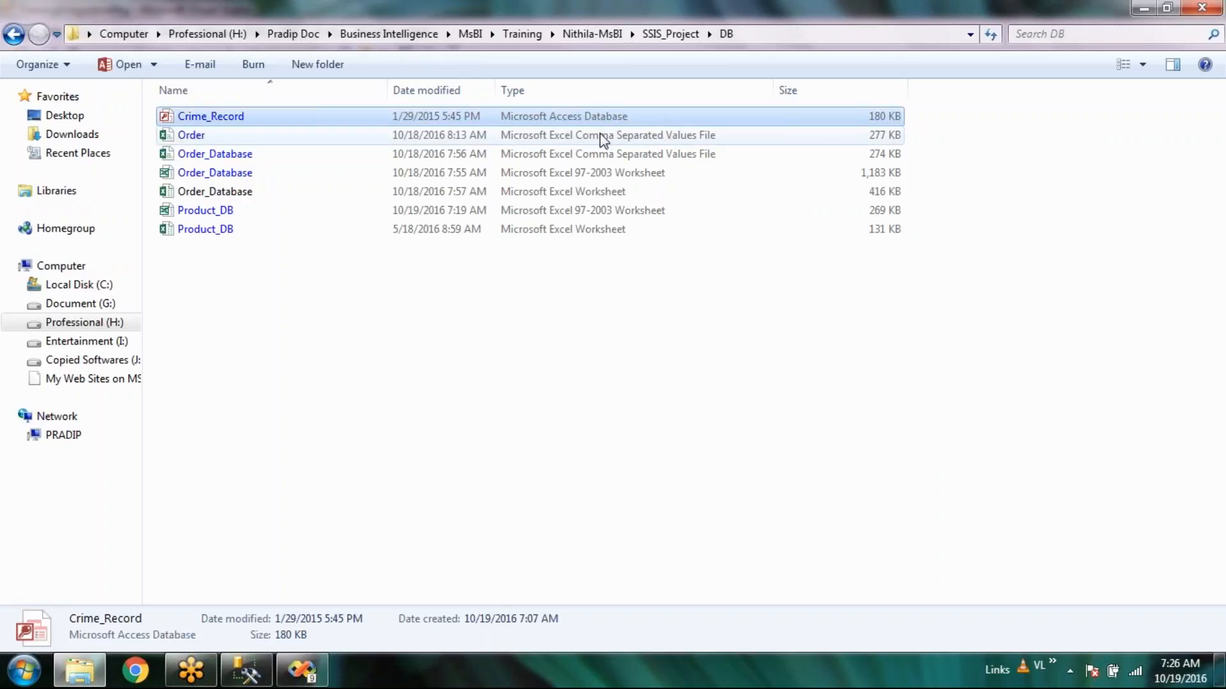
left_click(562, 188)
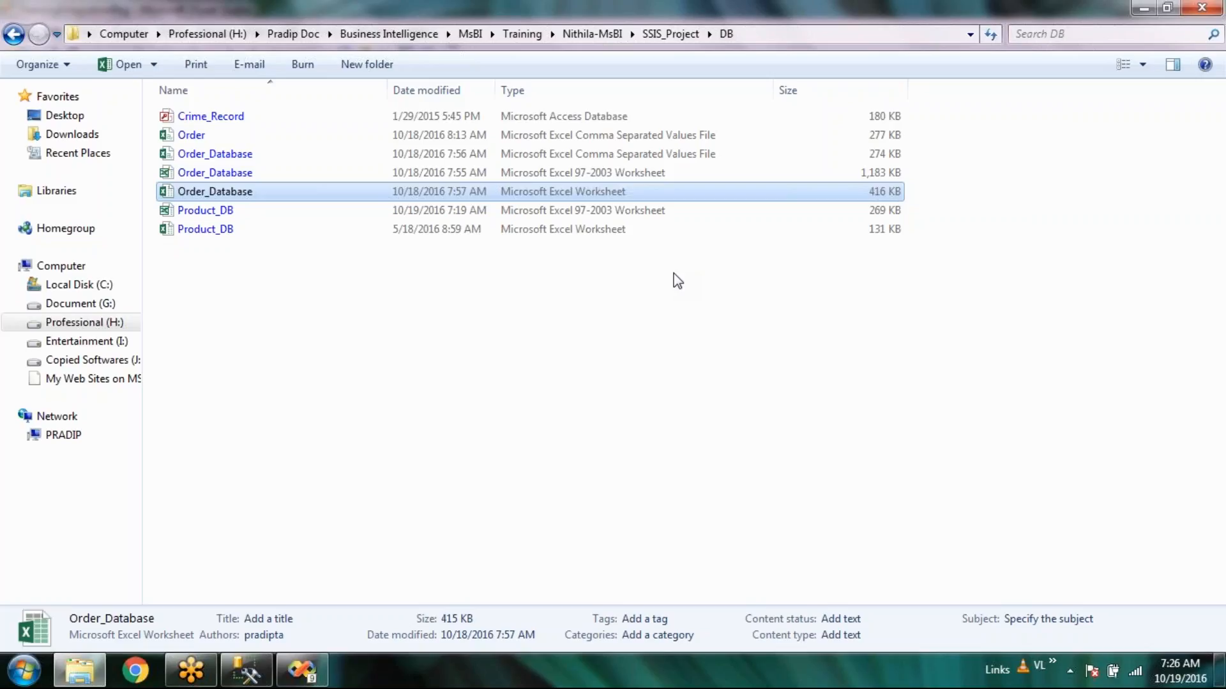
left_click(677, 281)
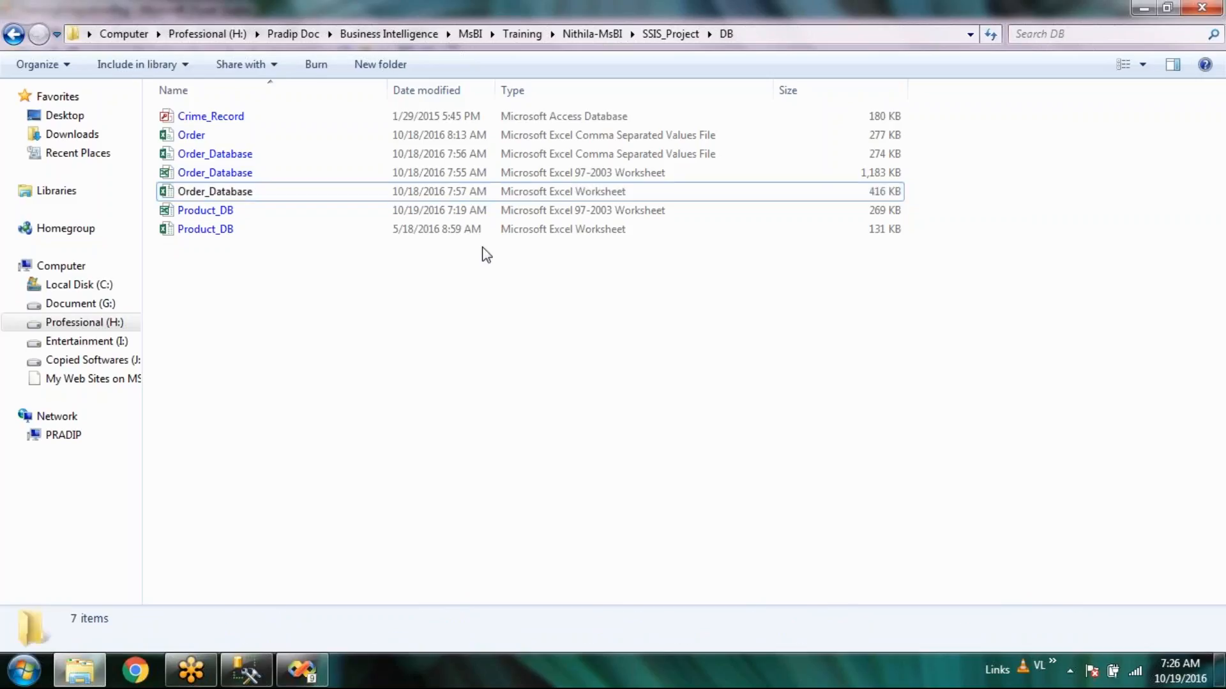
double_click(311, 156)
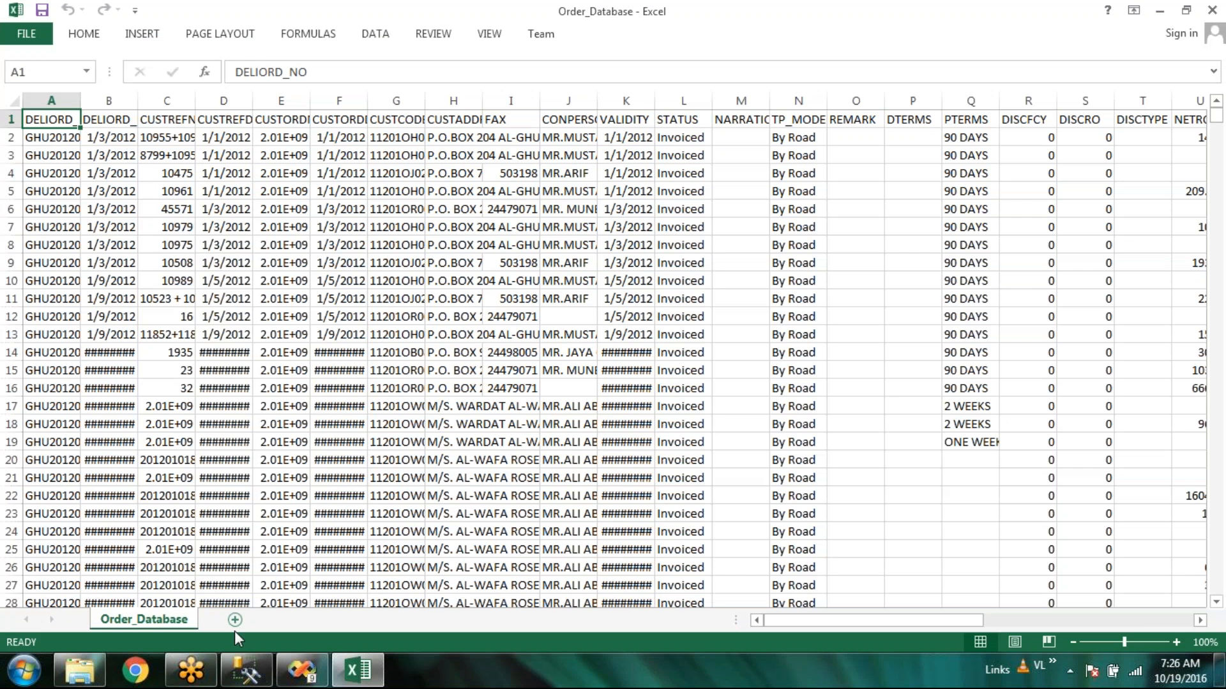
left_click(235, 624)
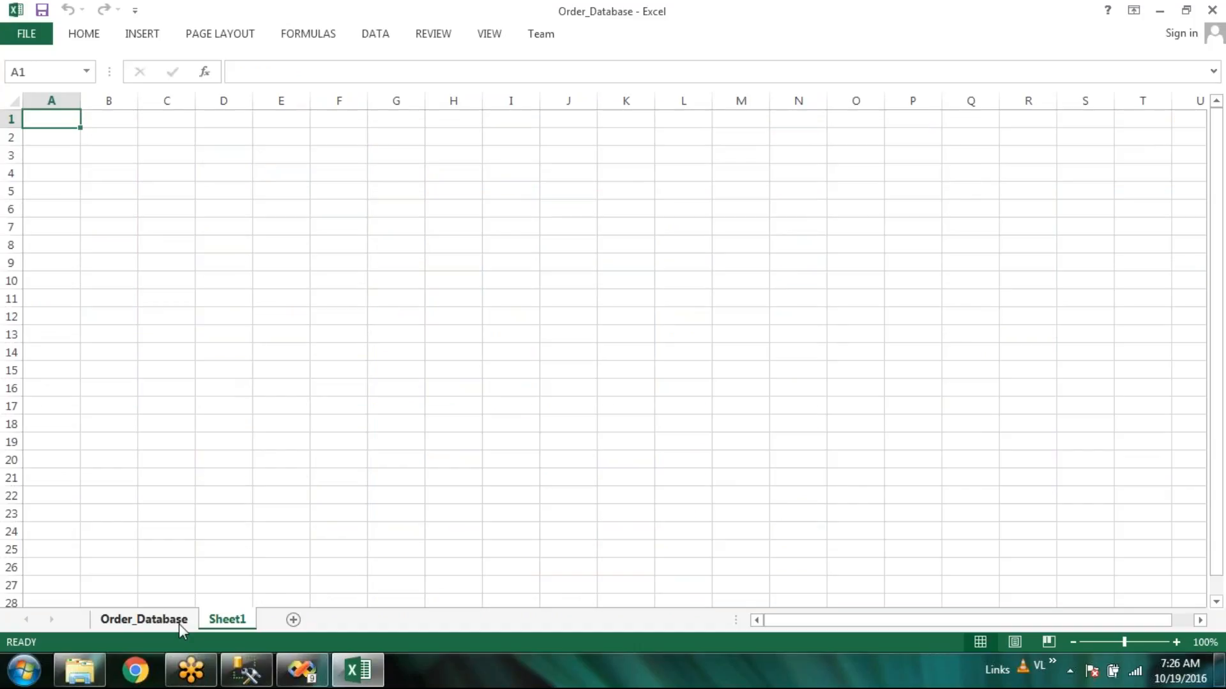
left_click(178, 623)
left_click(1212, 10)
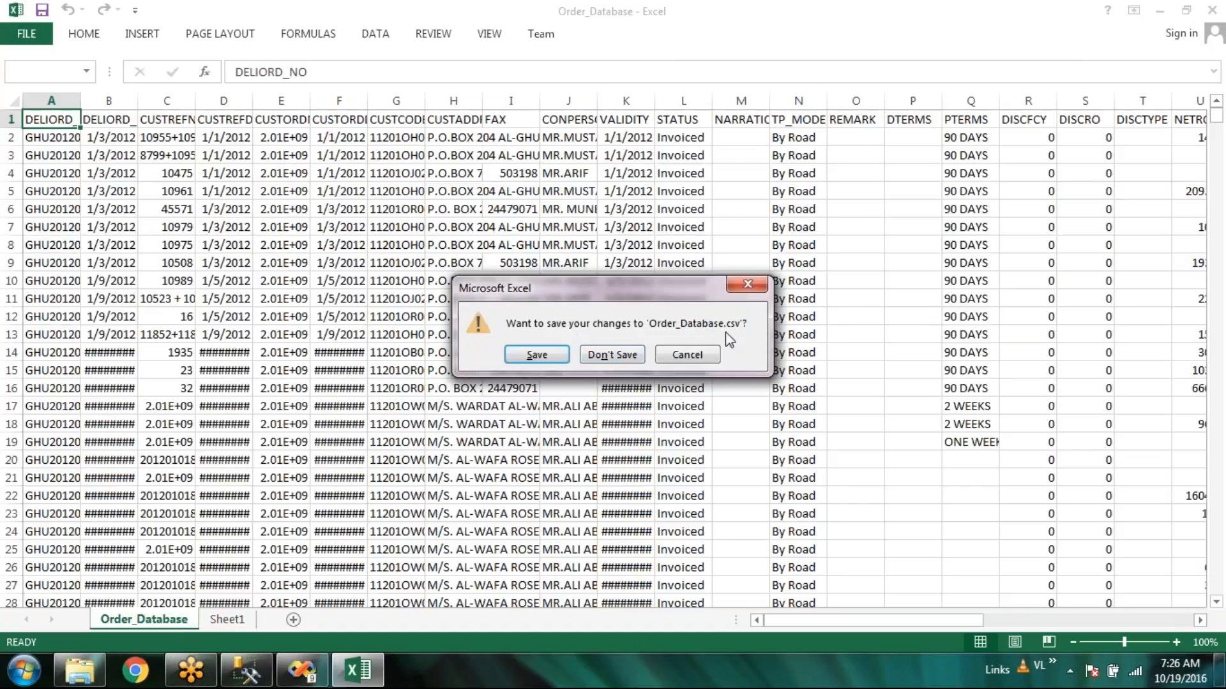
left_click(618, 356)
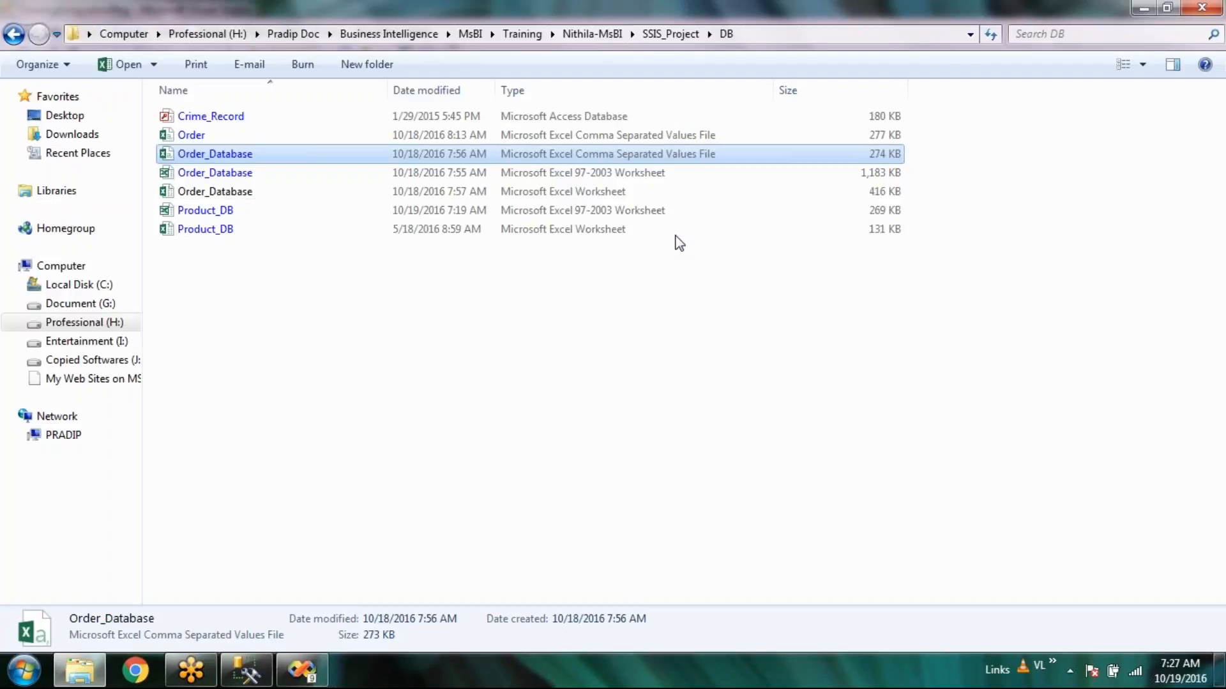
left_click_drag(1110, 309, 168, 127)
left_click(519, 423)
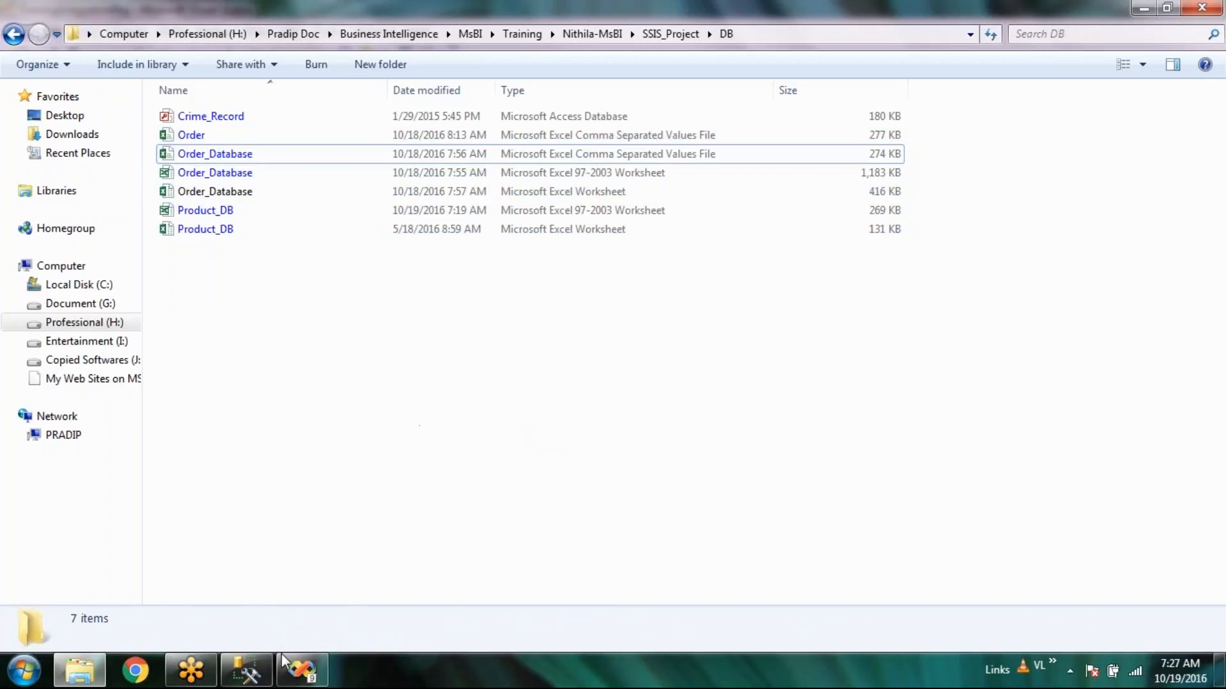
Return to Visual Studio's ExportExcel package and open the Connection Managers pane's context menu.
left_click(302, 671)
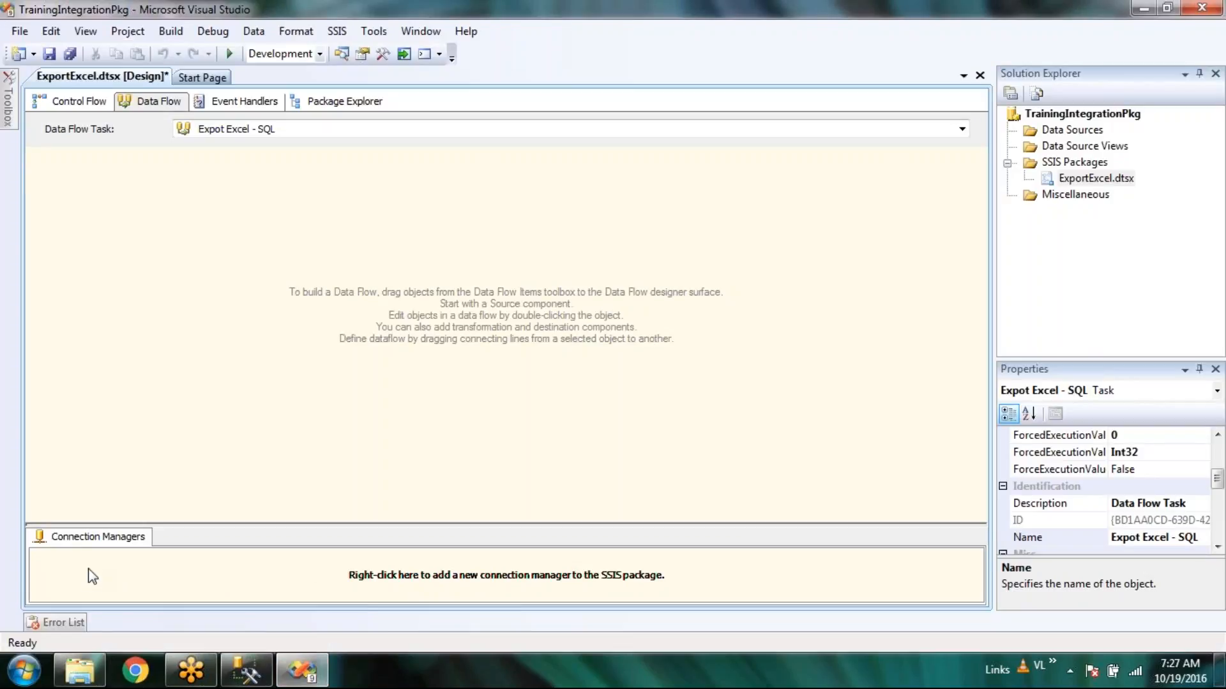
right_click(184, 572)
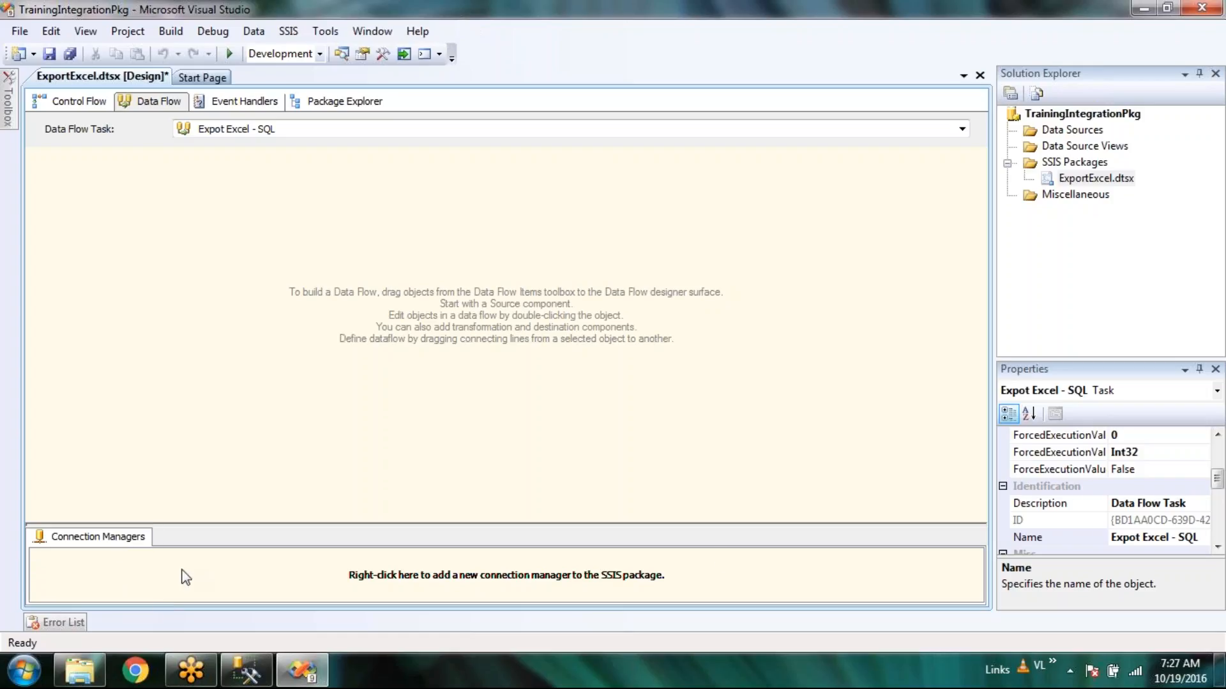
left_click(475, 378)
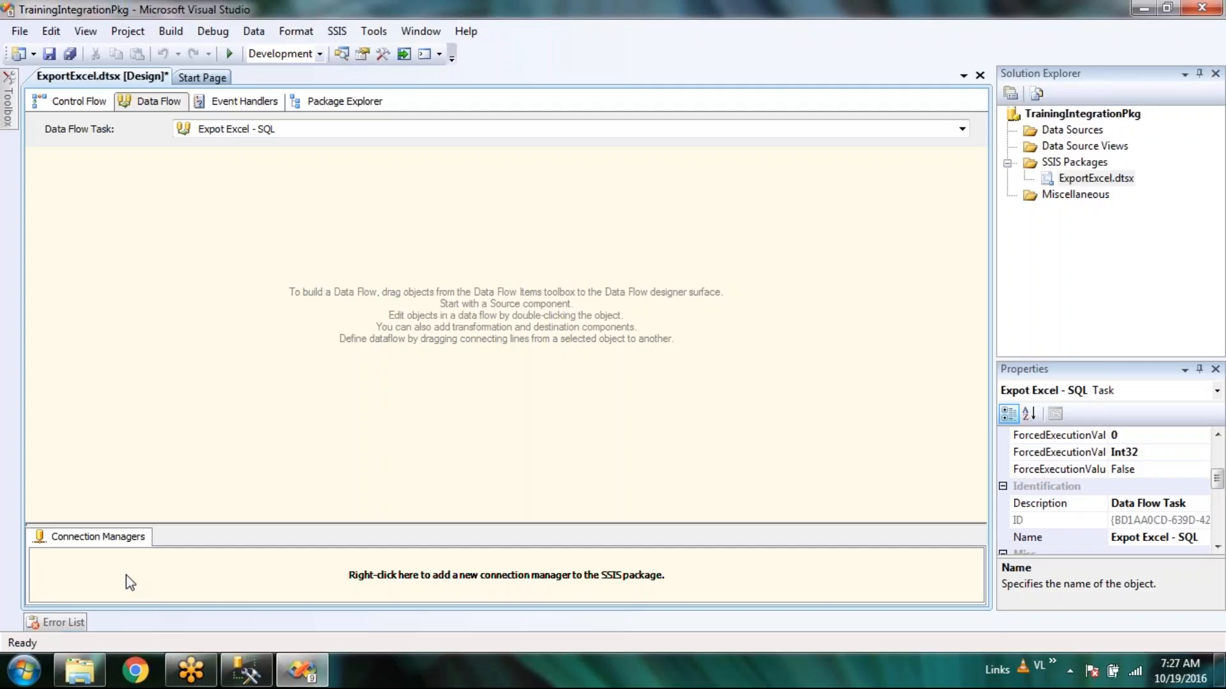
left_click(132, 597)
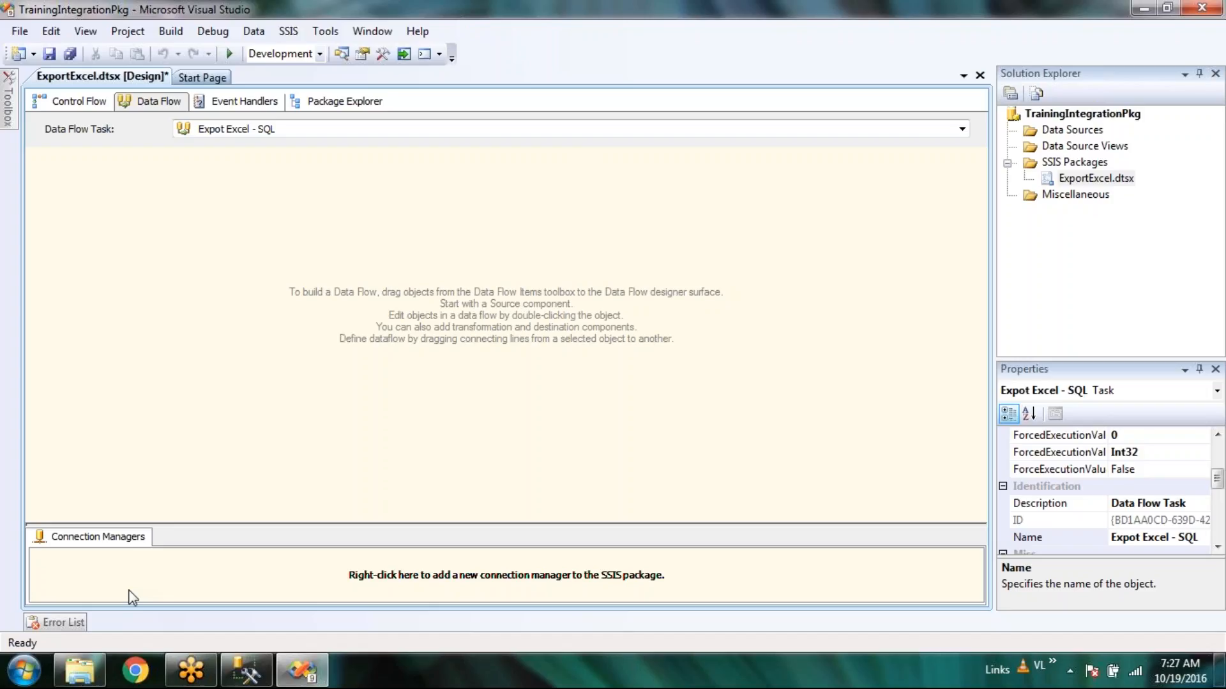
right_click(199, 578)
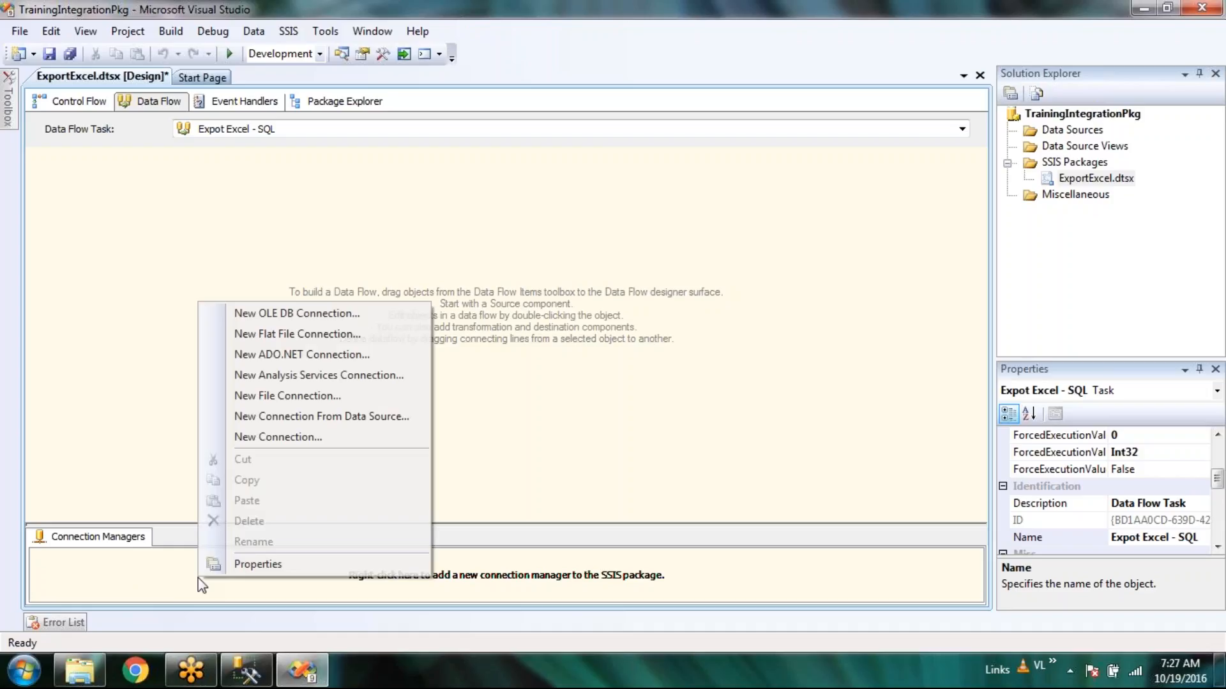
Start a new flat file connection, then cancel both the file picker and the Flat File Connection Manager Editor.
left_click(395, 345)
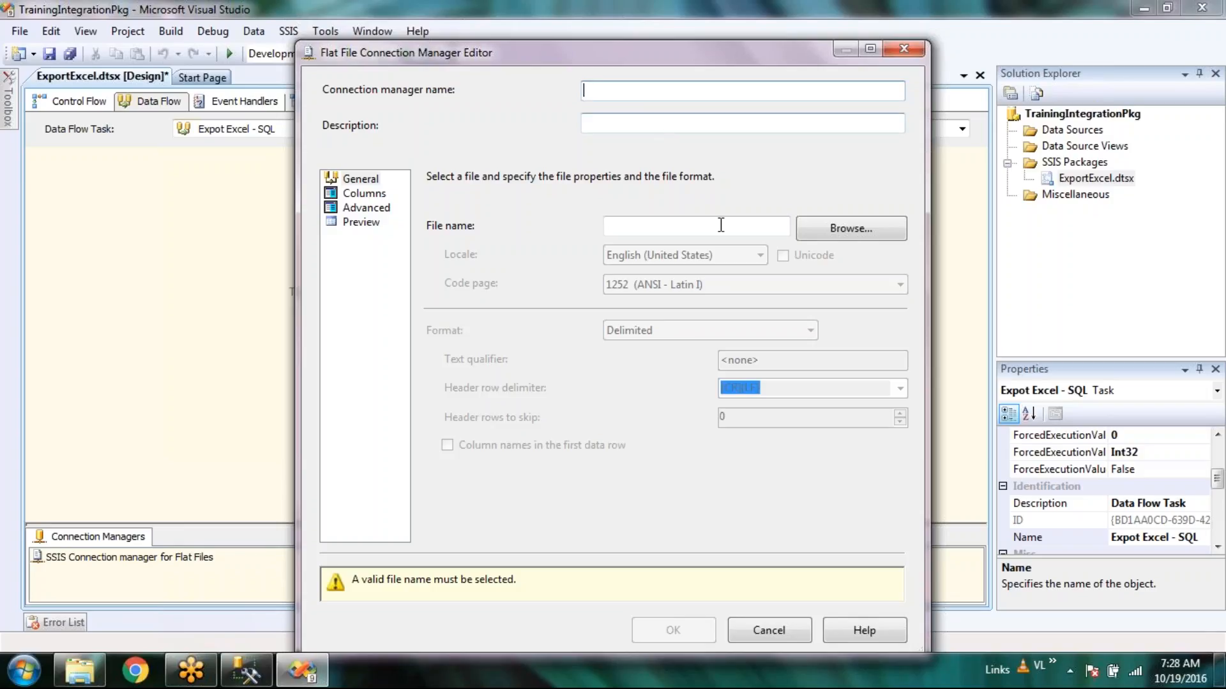
left_click(820, 231)
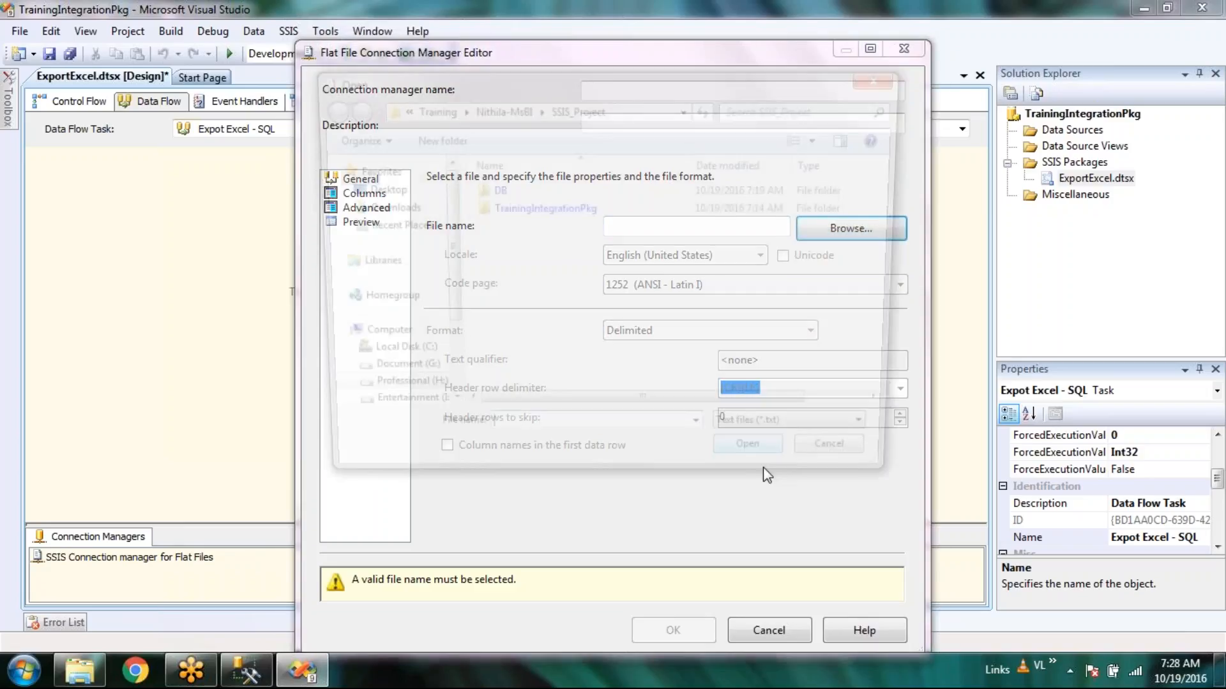
left_click(821, 440)
left_click(668, 316)
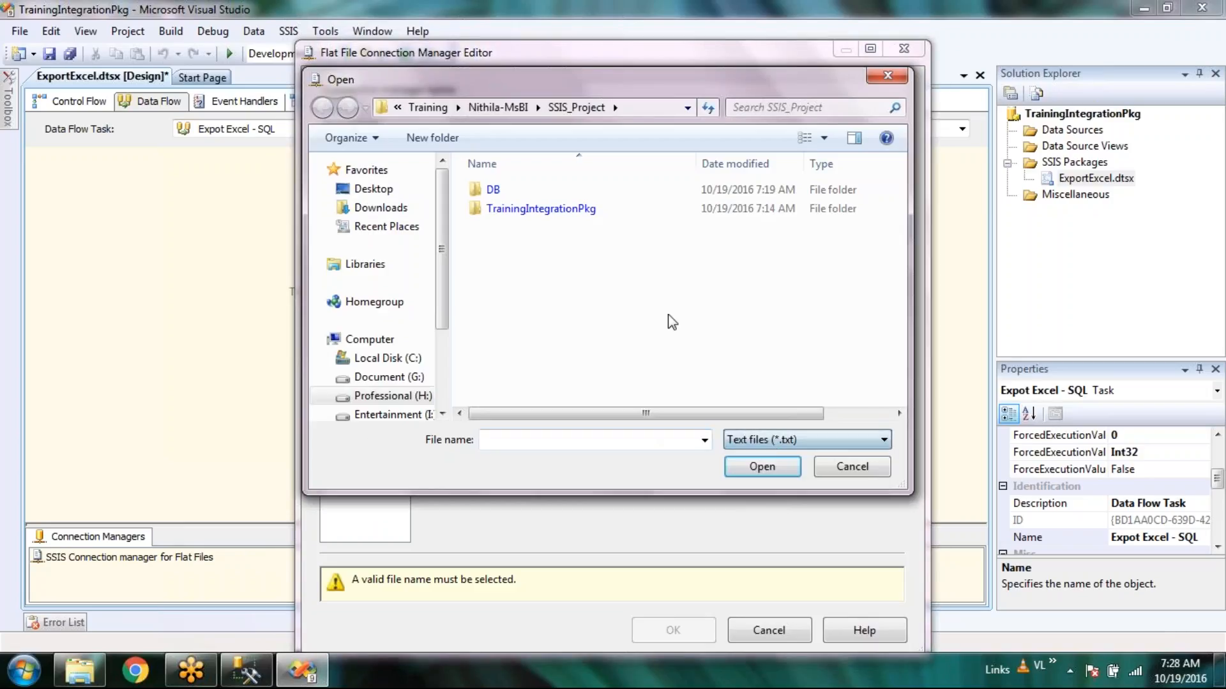
left_click(841, 471)
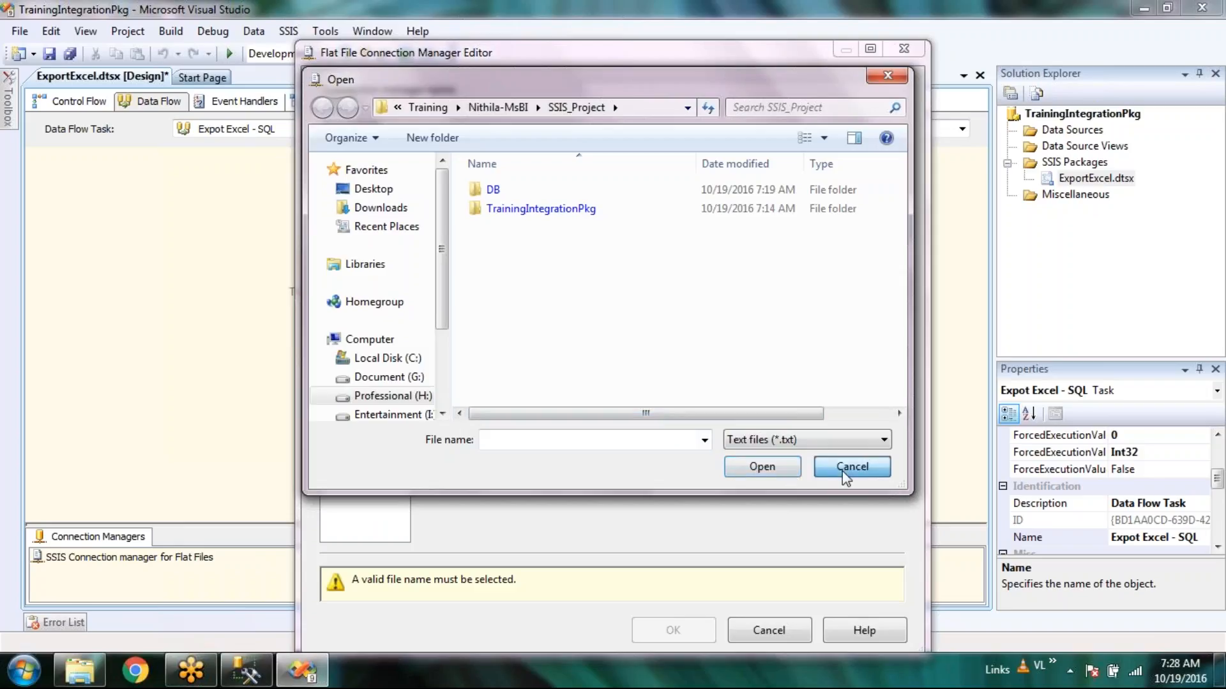
left_click(759, 631)
right_click(234, 577)
left_click(319, 313)
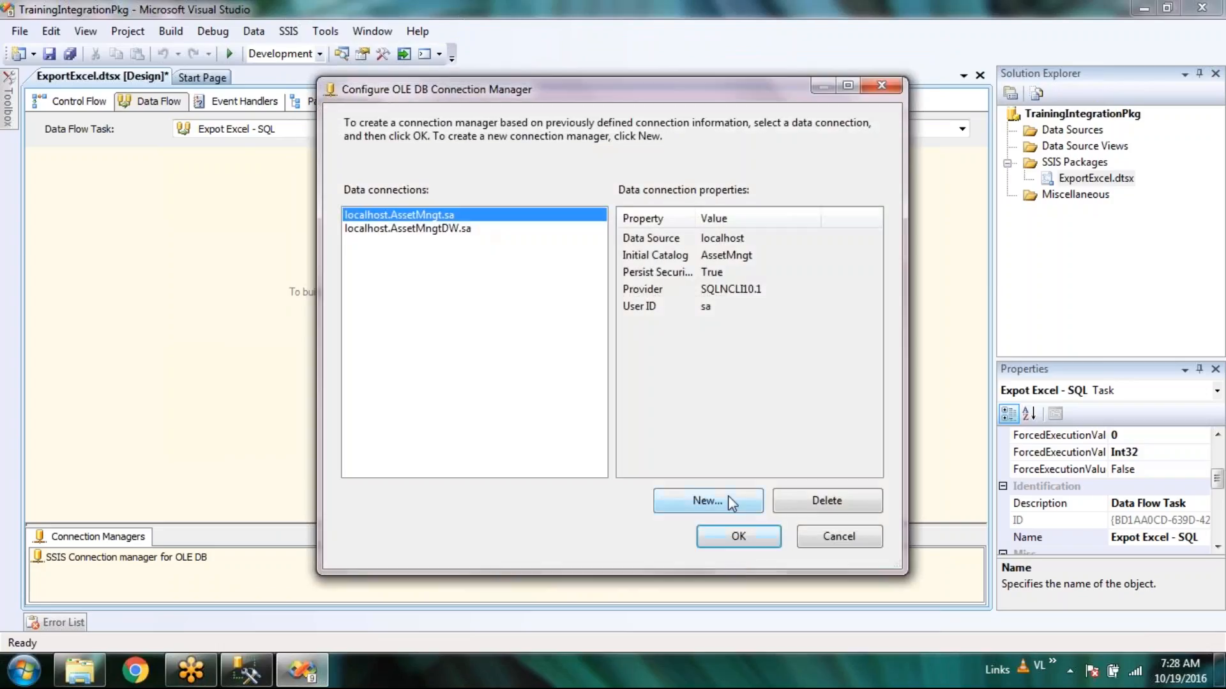
left_click(729, 507)
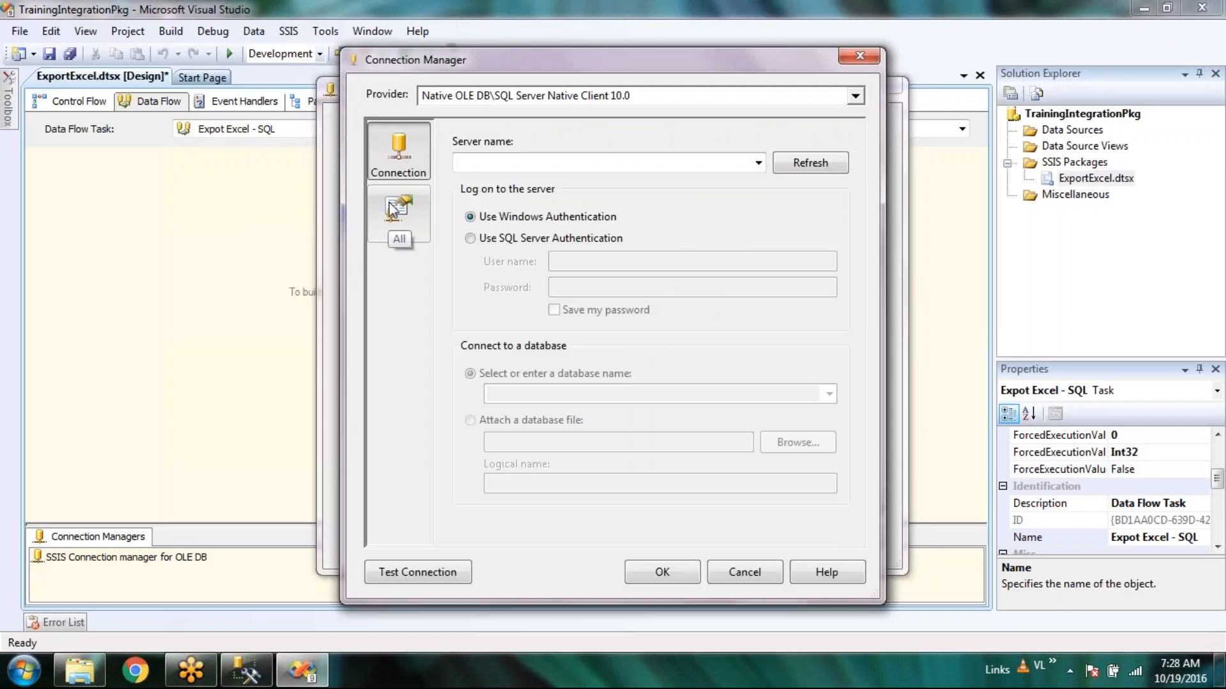
left_click(759, 165)
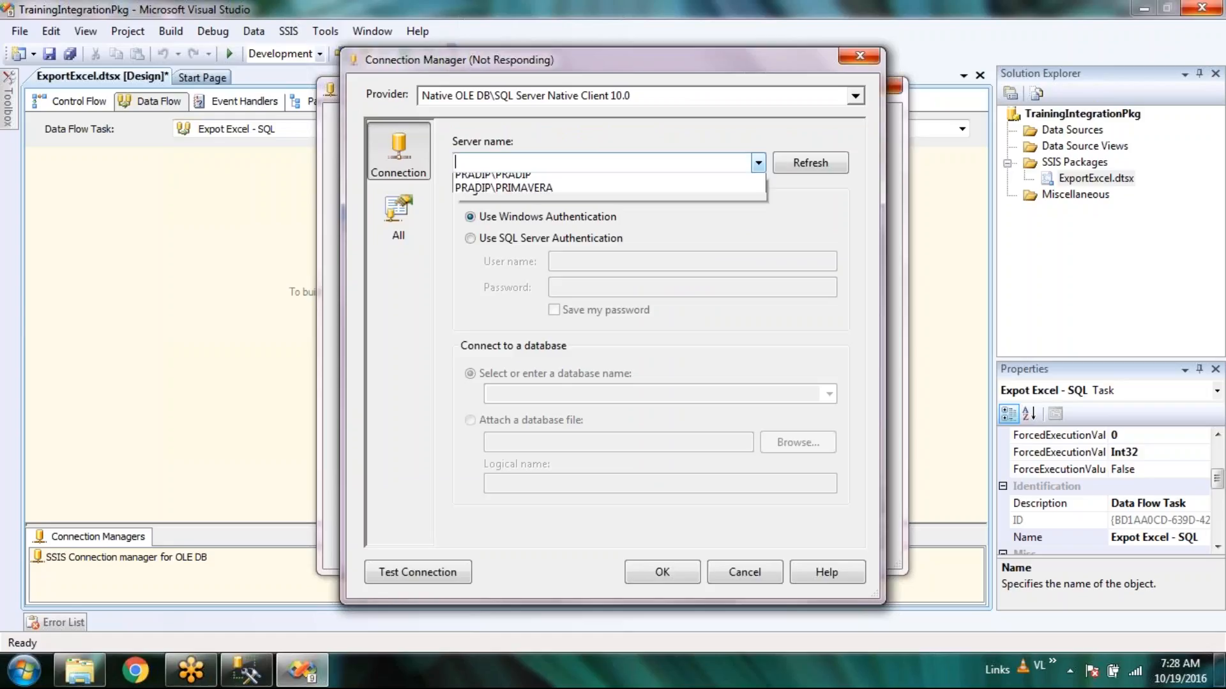
left_click(856, 96)
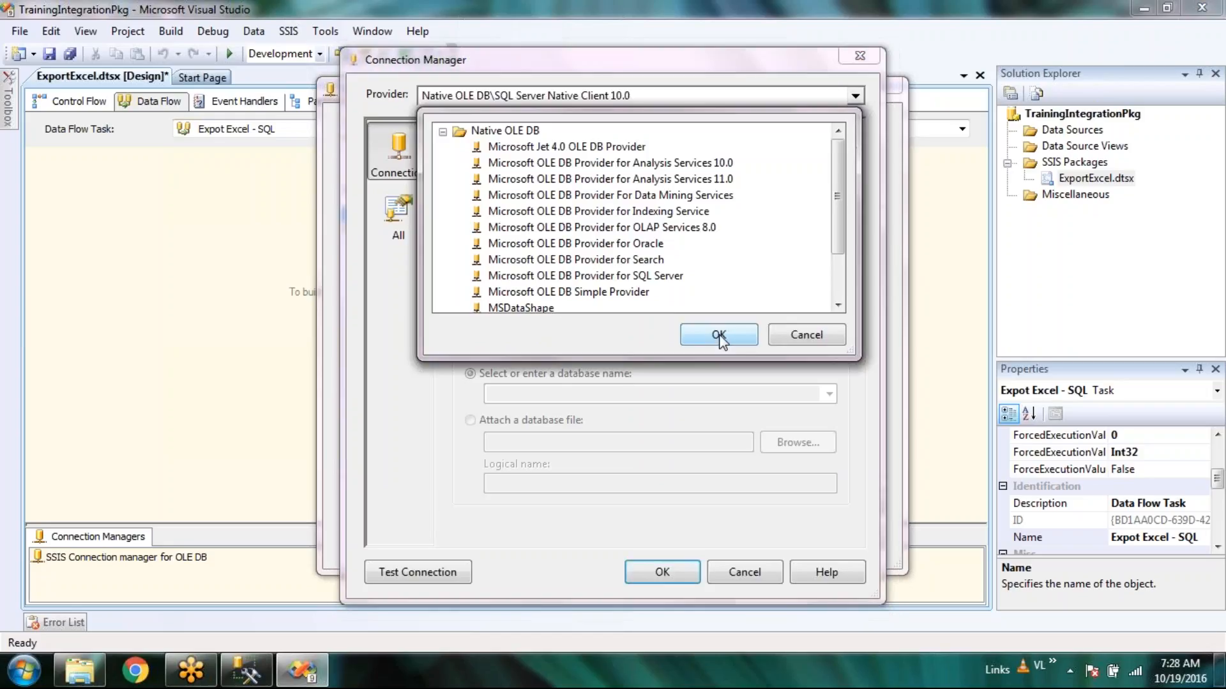
mouse_move(838, 170)
left_mouse_down()
mouse_move(839, 230)
mouse_move(839, 165)
left_mouse_up()
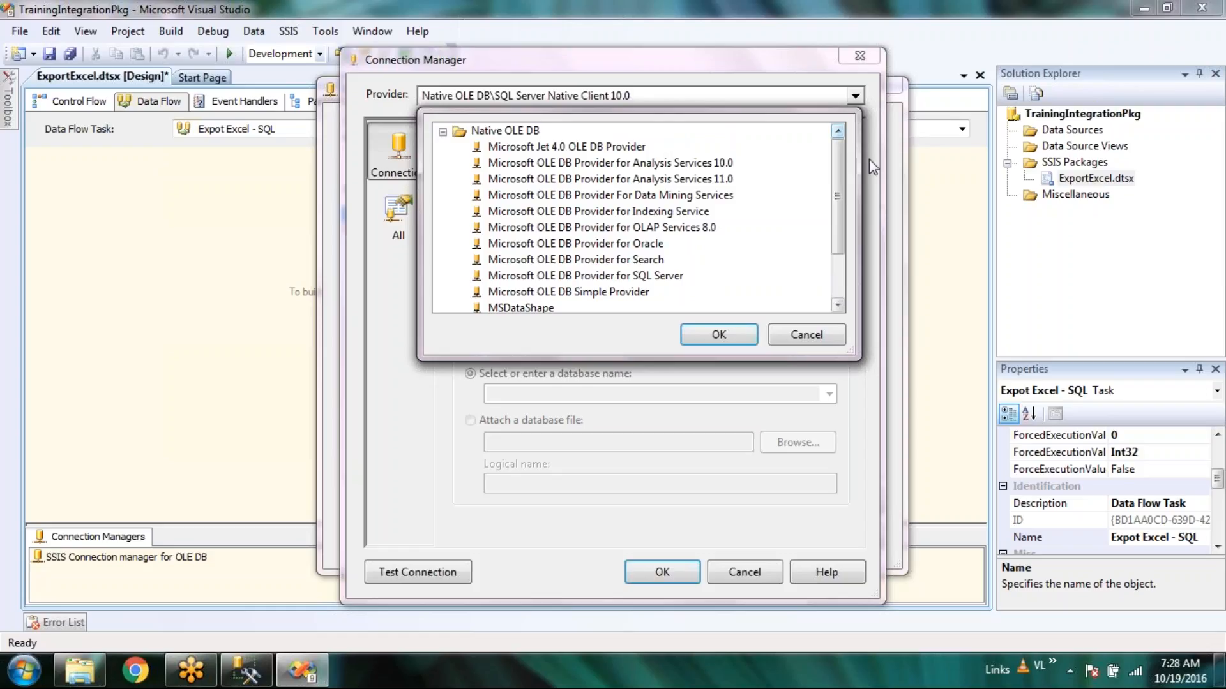
left_click(817, 337)
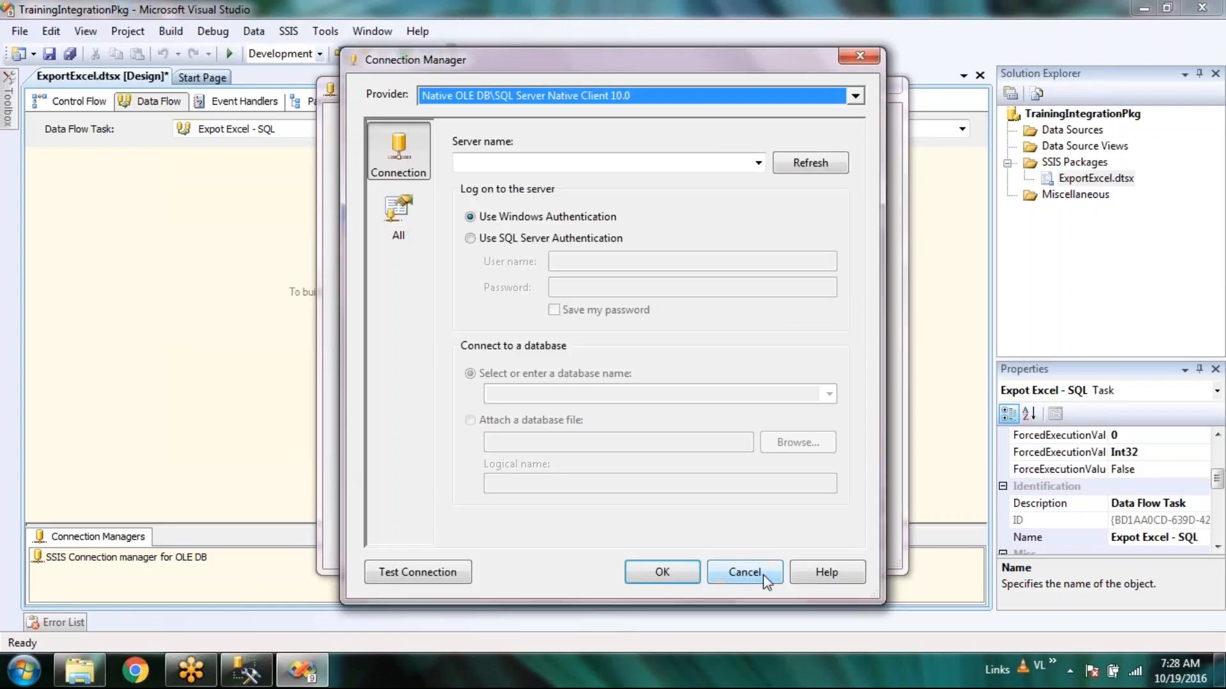
left_click(764, 575)
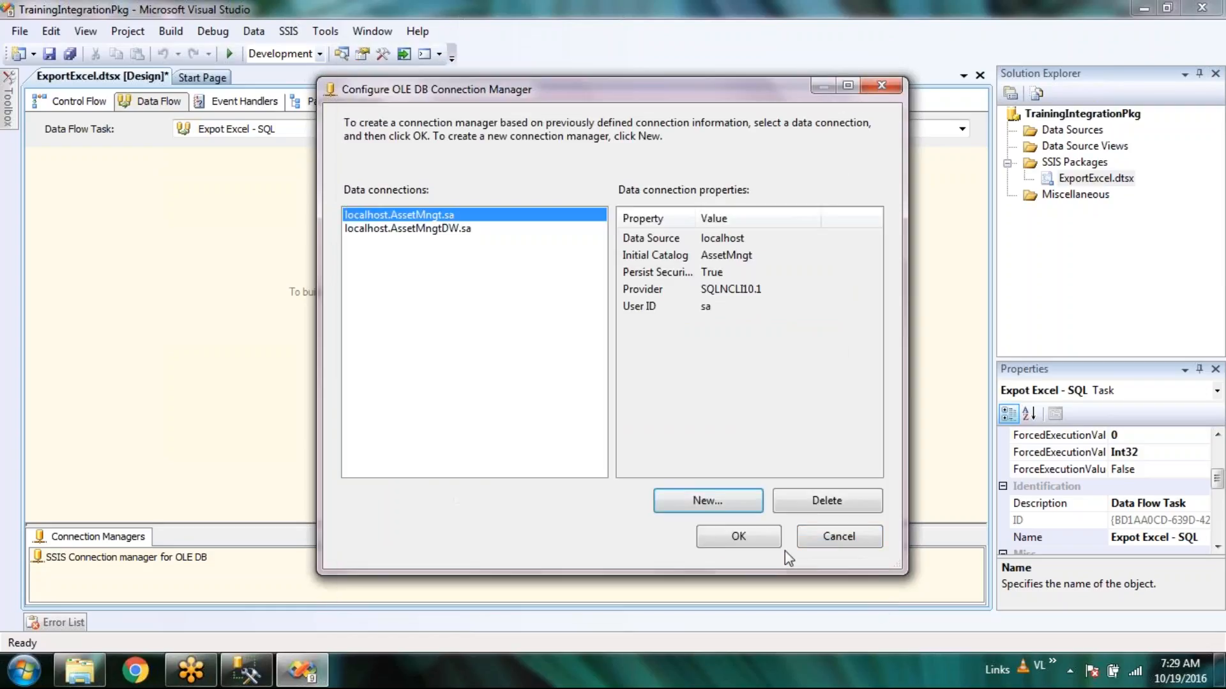
left_click(839, 542)
right_click(172, 554)
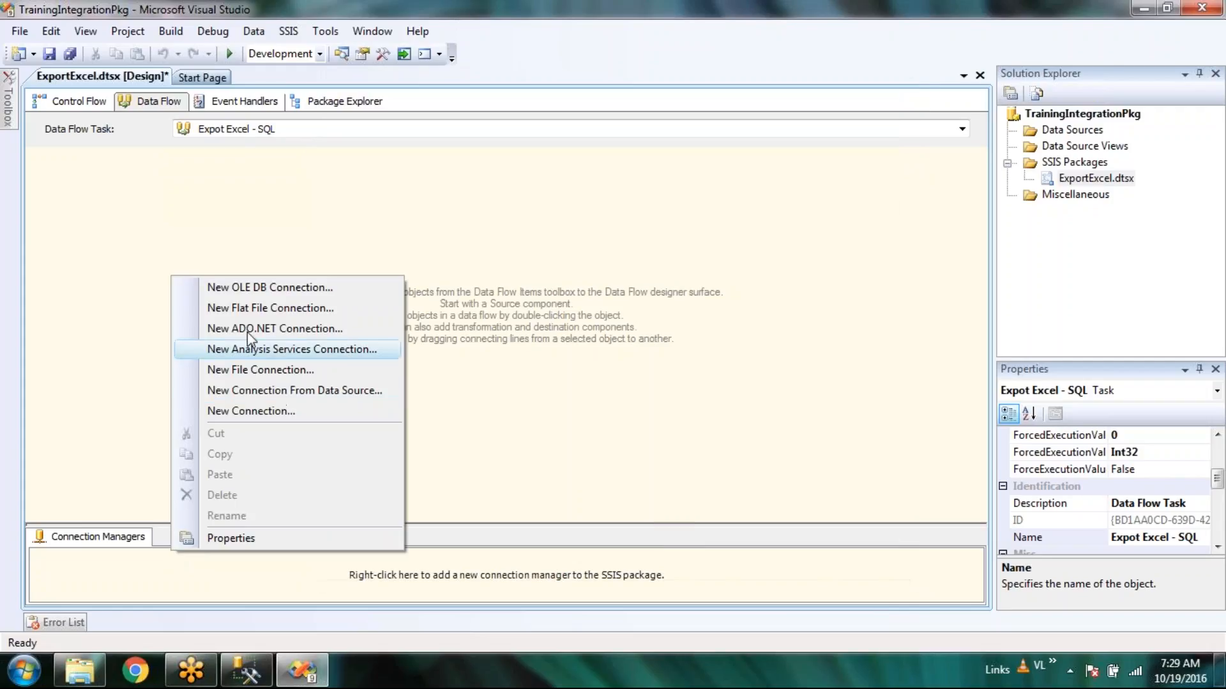
Start a New Flat File Connection, then select Order_Database in the DB folder in Windows Explorer.
left_click(306, 307)
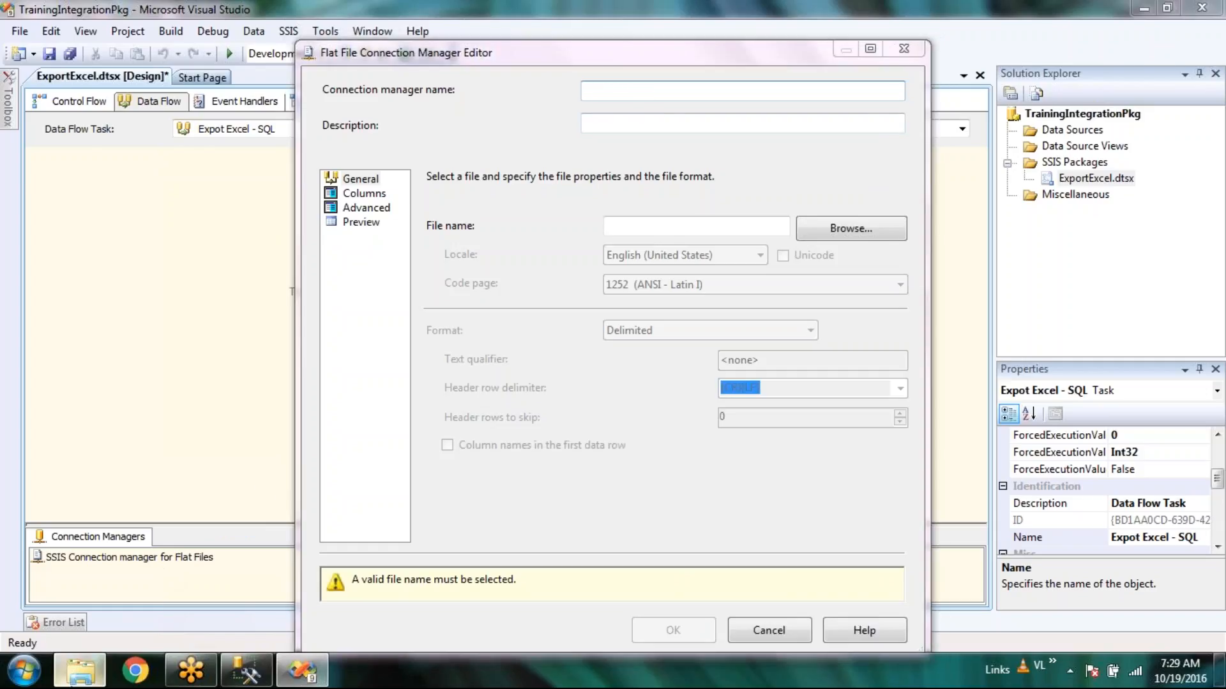
left_click(79, 670)
left_click(261, 158)
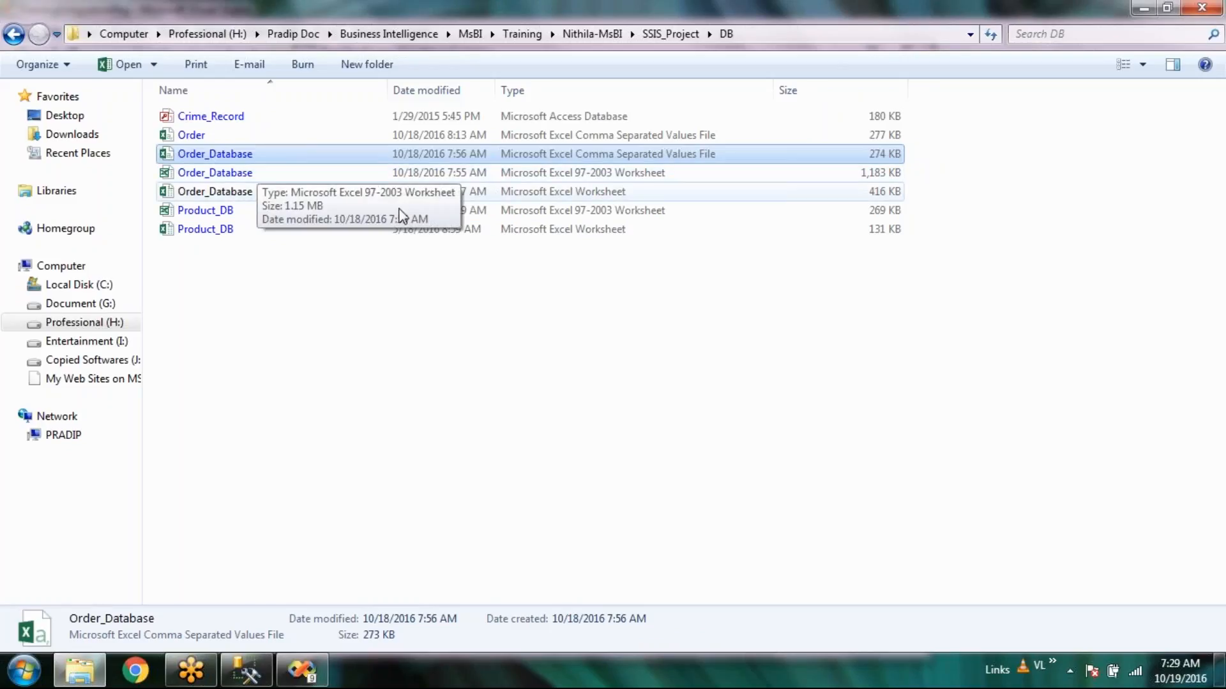
Delete the Order file and the two older Order_Database files from the DB folder.
left_click(316, 191)
left_click(568, 171)
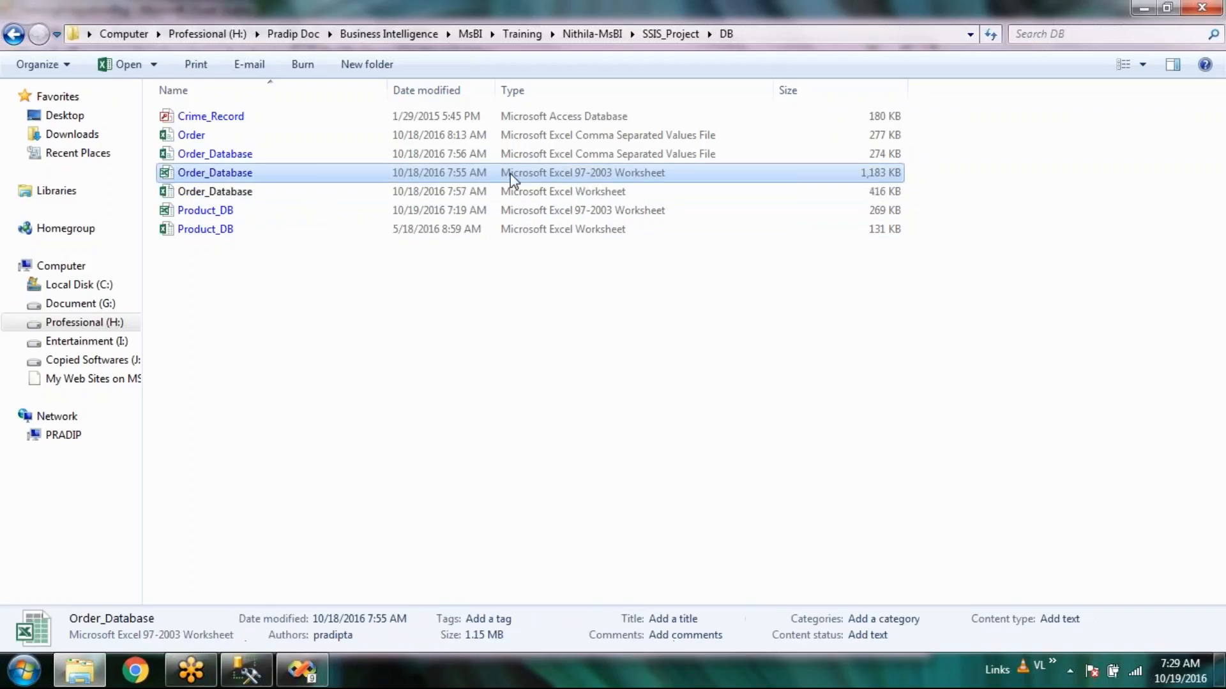
left_click(492, 136, "shift")
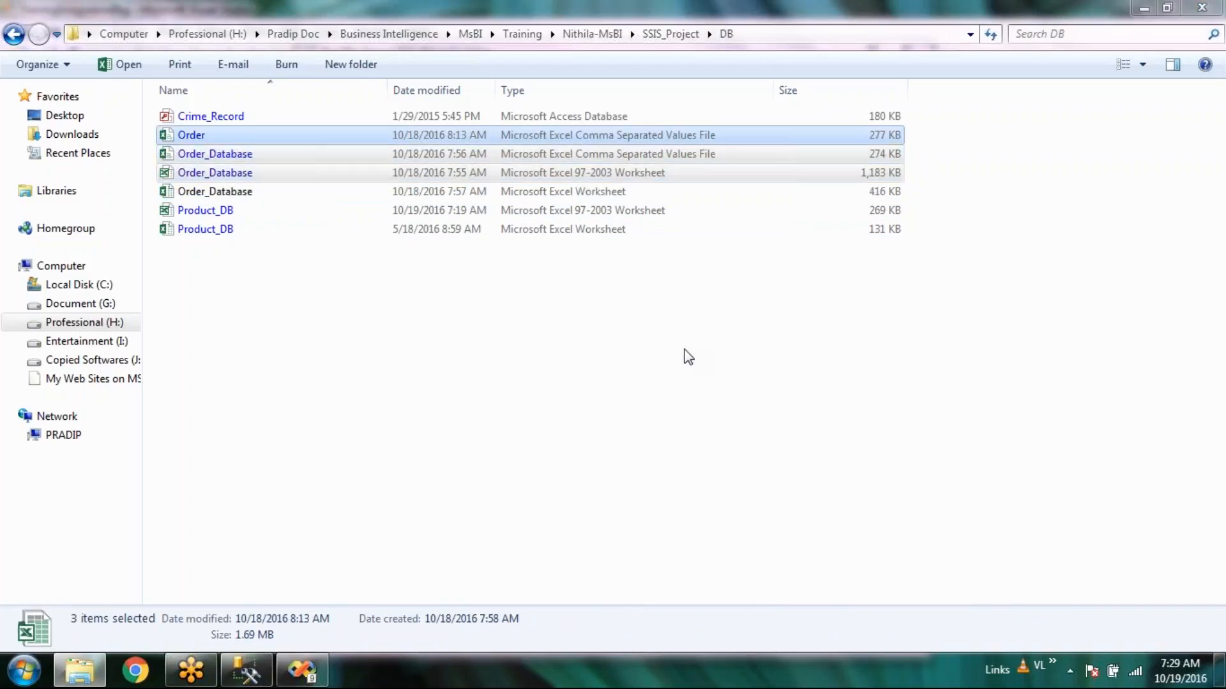
key("Delete")
Delete the Product_DB 97-2003 worksheet and return to Visual Studio's flat file editor.
left_click(599, 157)
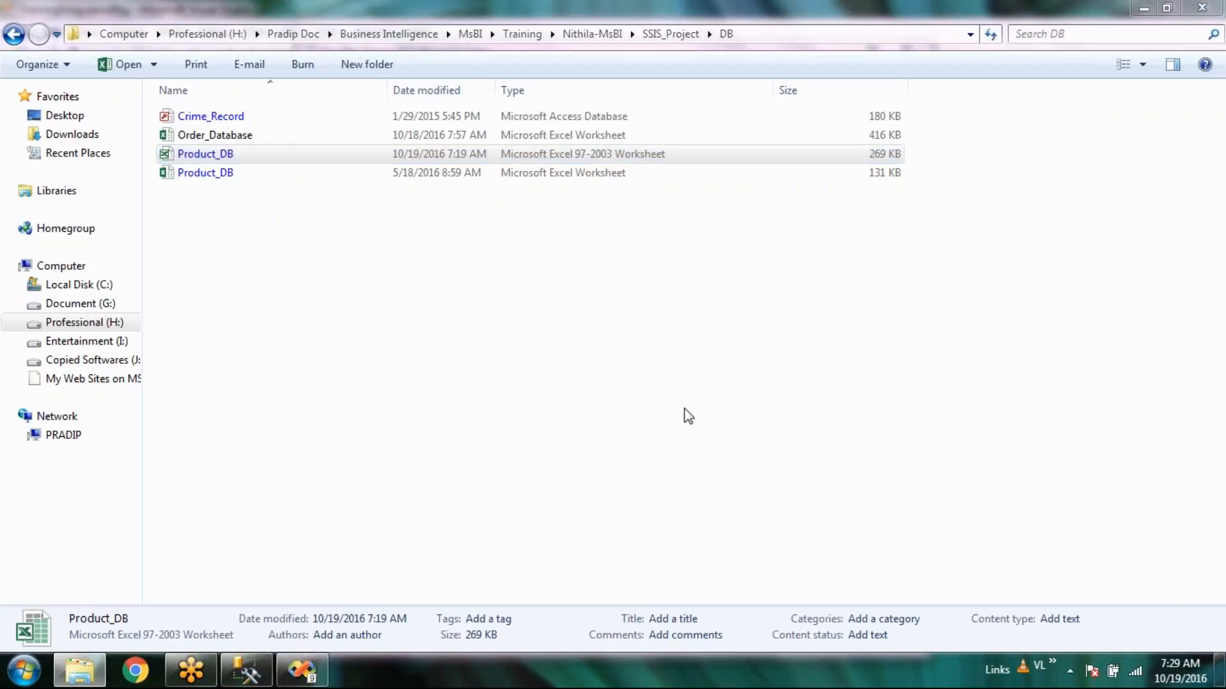
key("Delete")
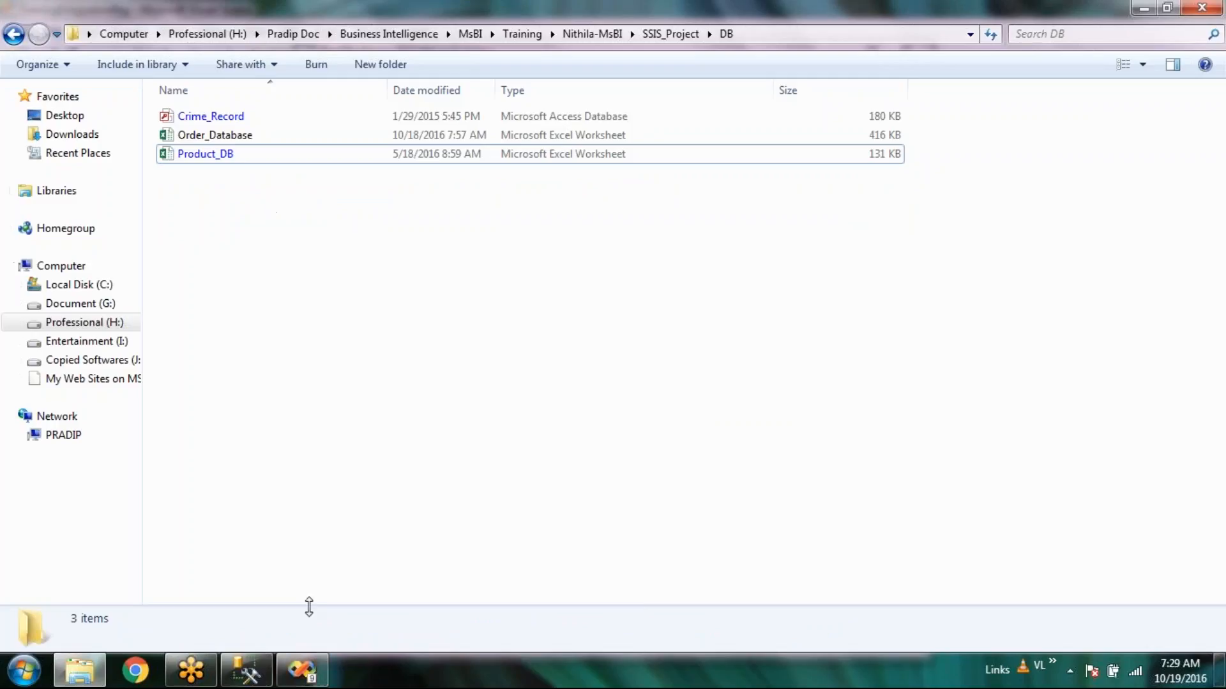
left_click(305, 678)
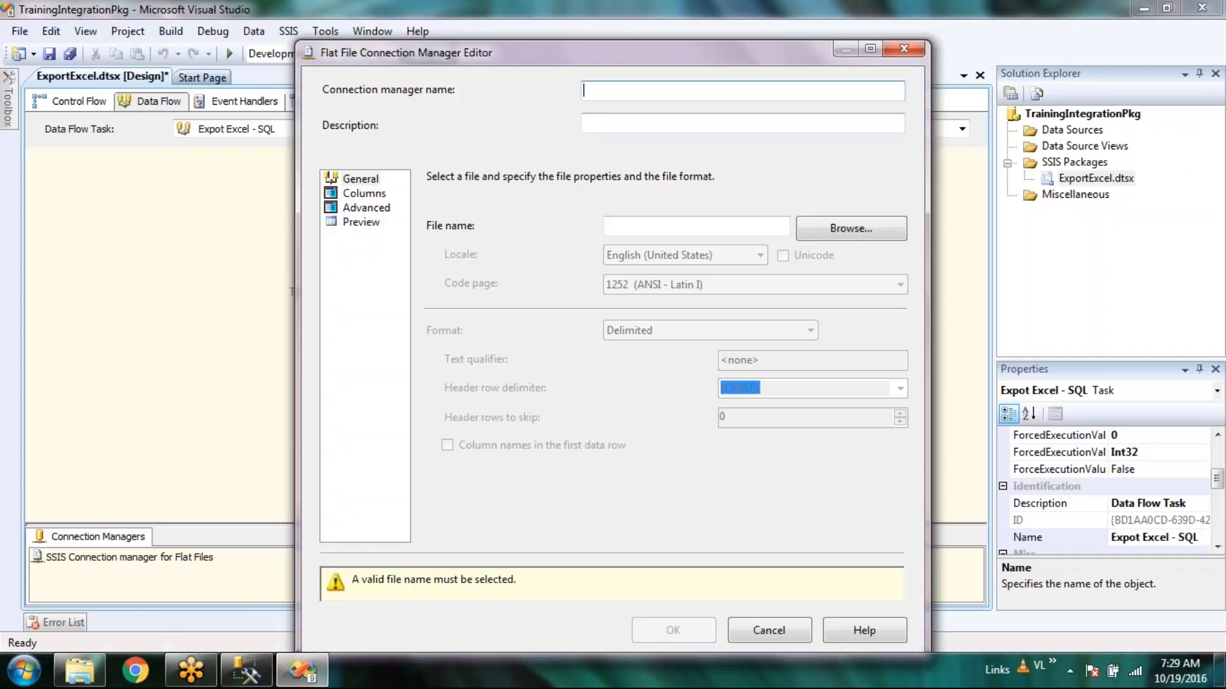
Enter Con_Excel_OrderDB as the flat file connection manager name, fixing underscores and capital C.
type("ExcelOrderDB")
left_click(607, 90)
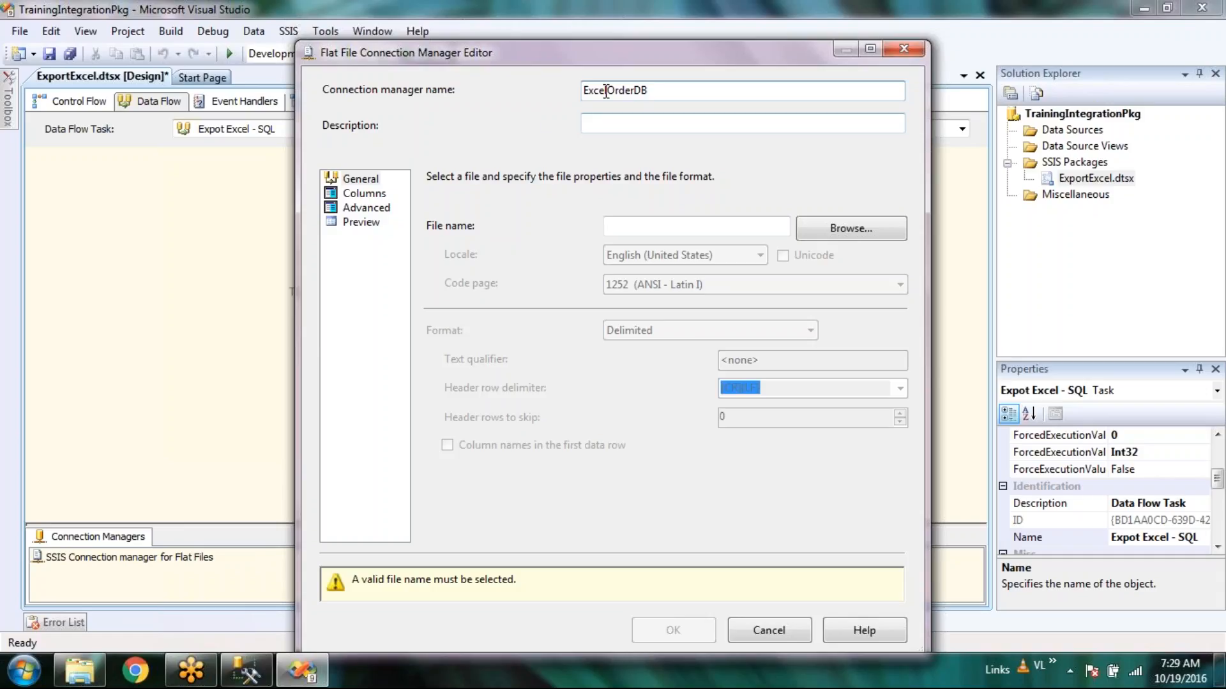
type("_")
key("Home")
type("con_")
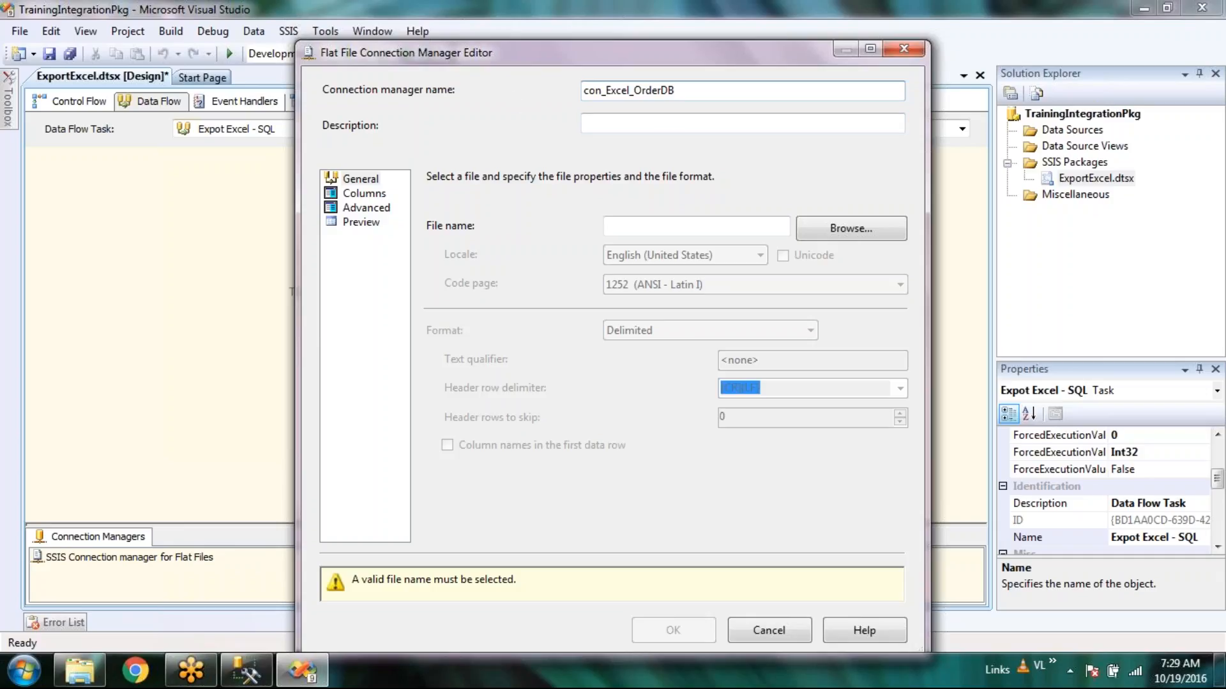
key("Home")
key("shift+Right")
type("C")
left_click_drag(604, 94, 574, 91)
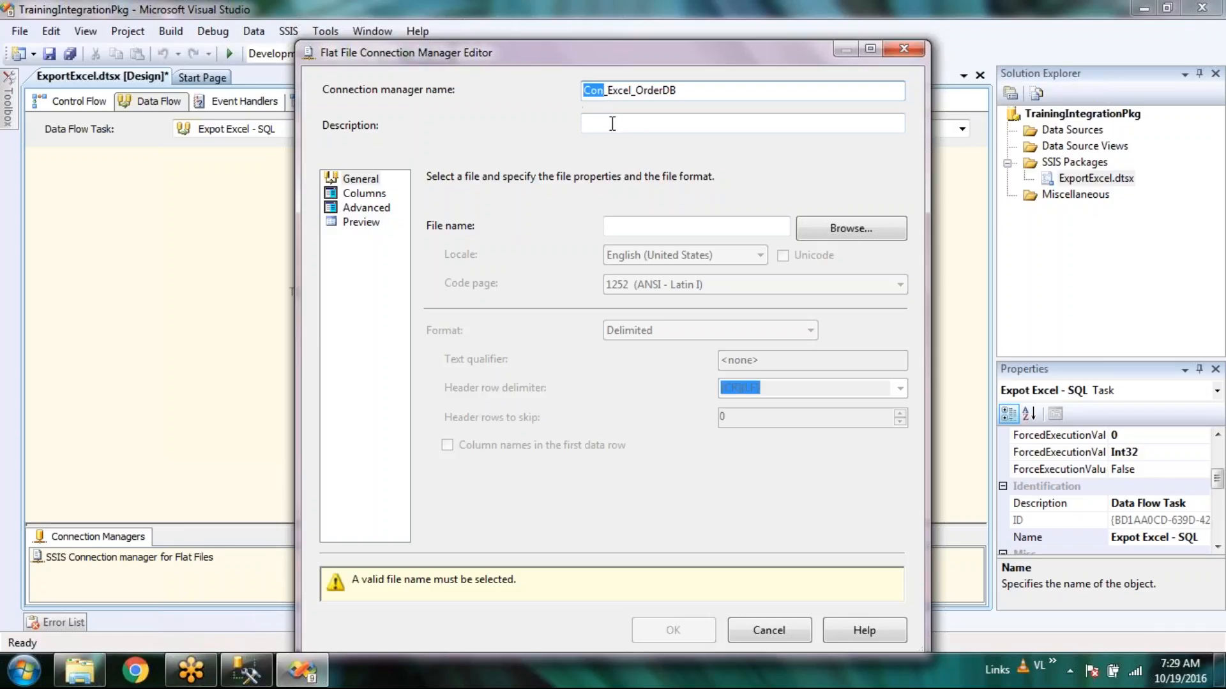
left_click(615, 123)
left_click(770, 90)
Select Order_Database.xlsx from the DB folder as the flat file, showing all file types, and view Columns.
left_click(849, 232)
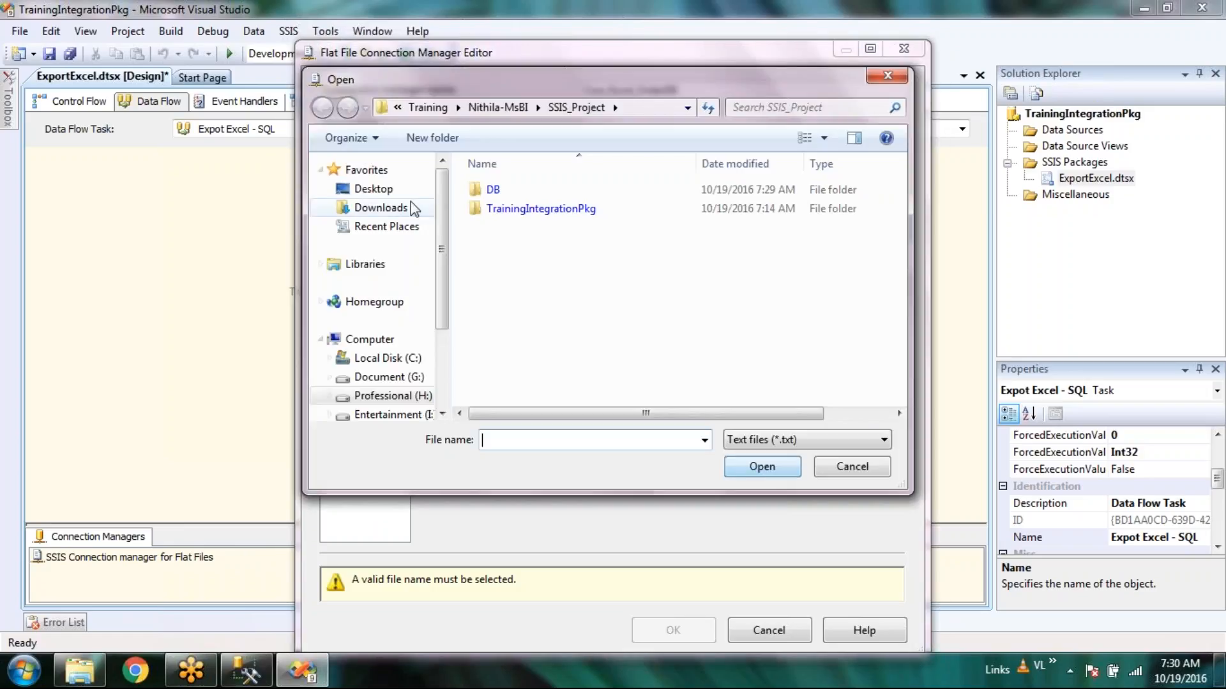
double_click(517, 186)
left_click(779, 440)
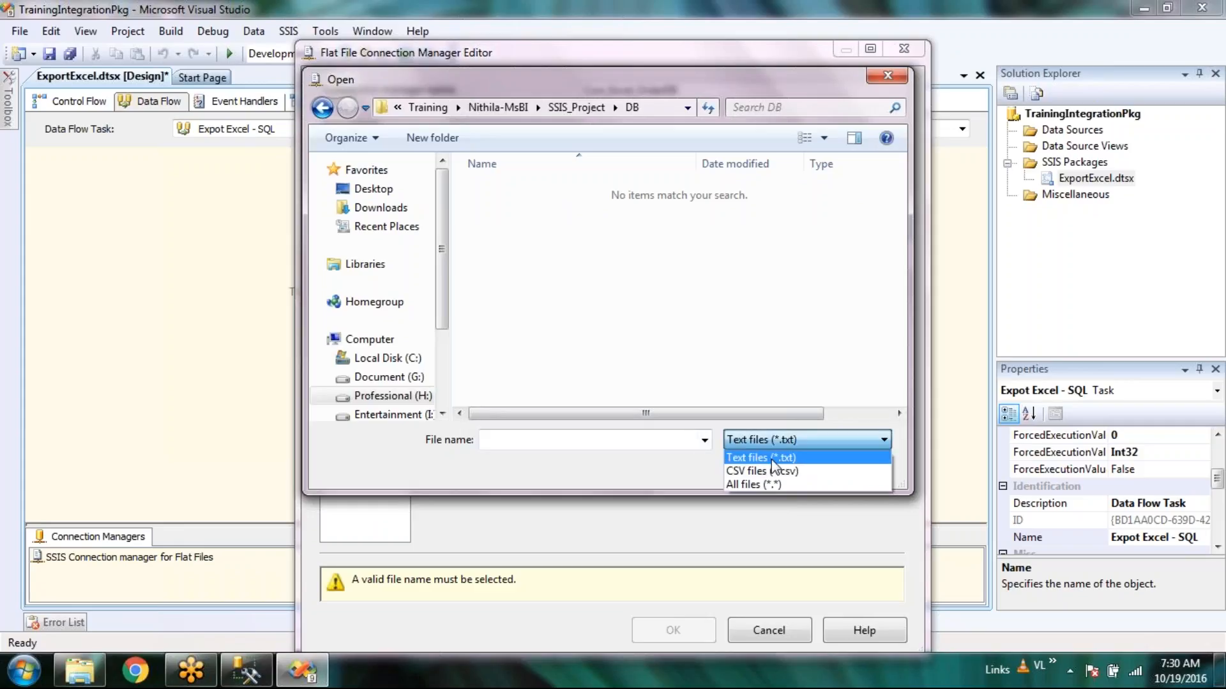
left_click(769, 485)
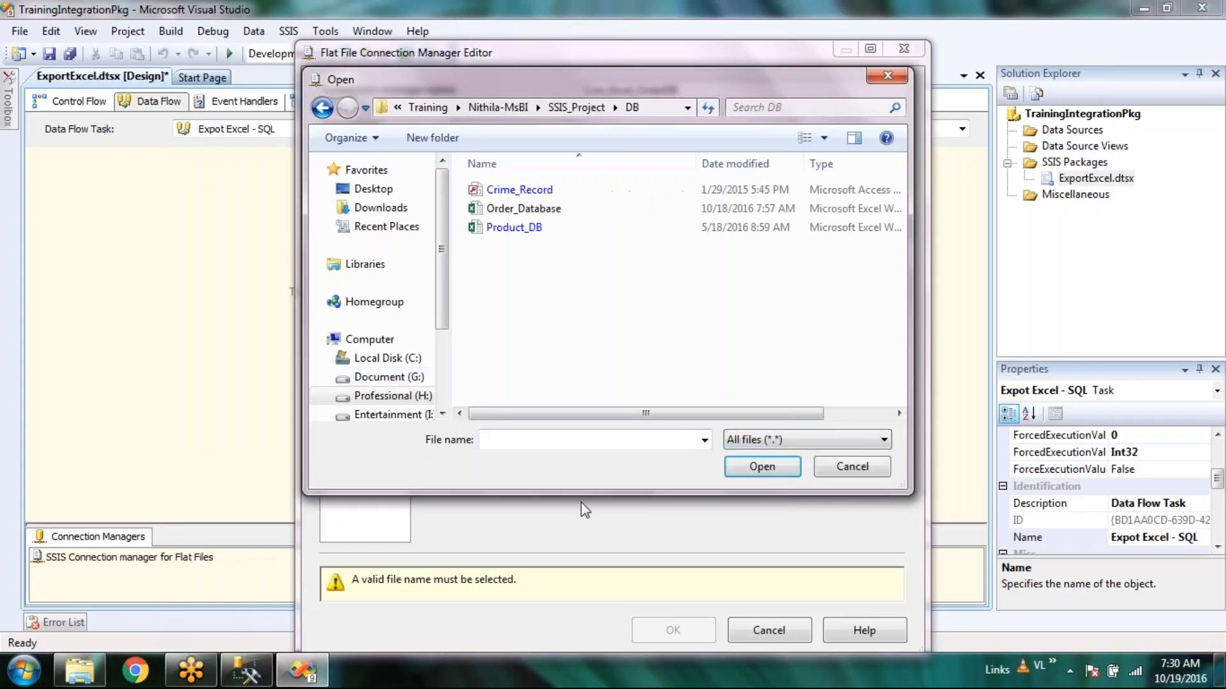
double_click(524, 208)
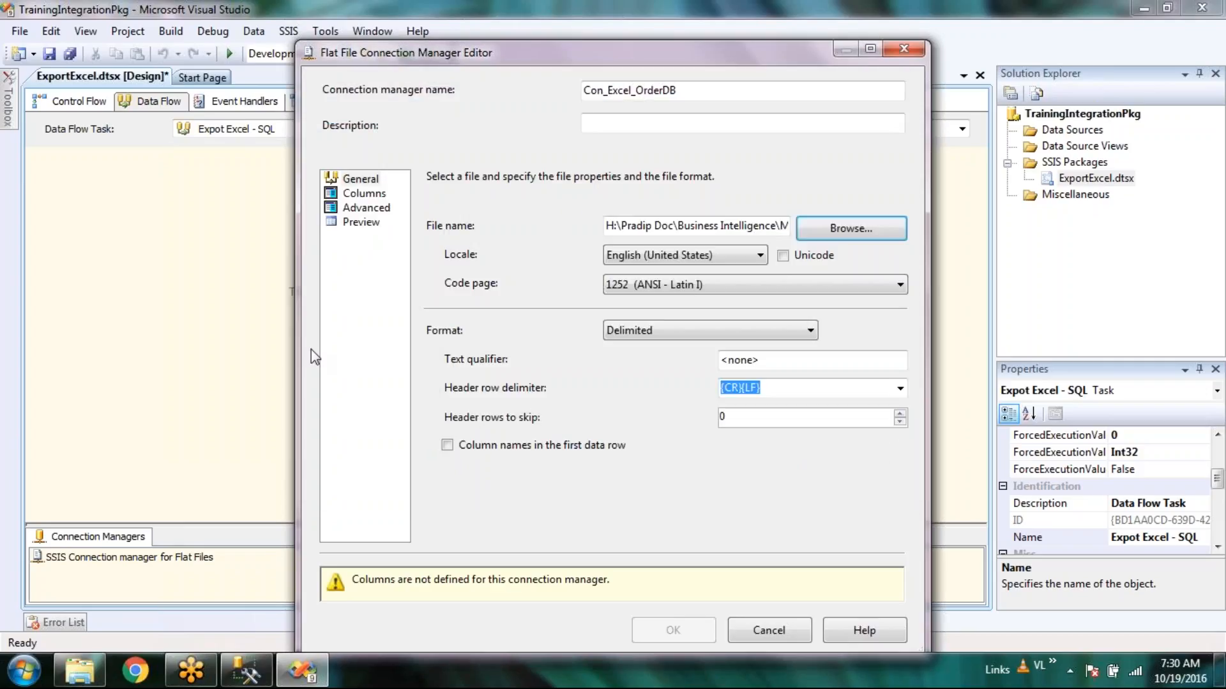
left_click(361, 196)
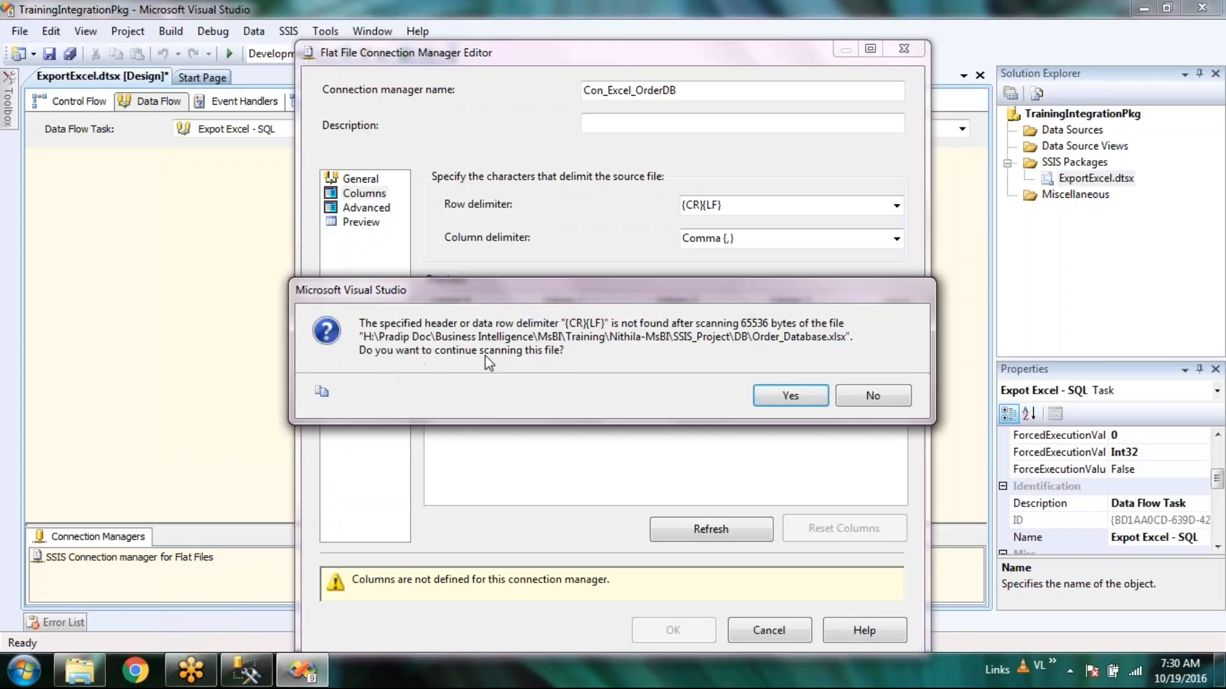
Try row delimiters {CR}{LF}, {LF}, Semicolon and Tab, and set the column delimiter to Tab.
left_click(791, 395)
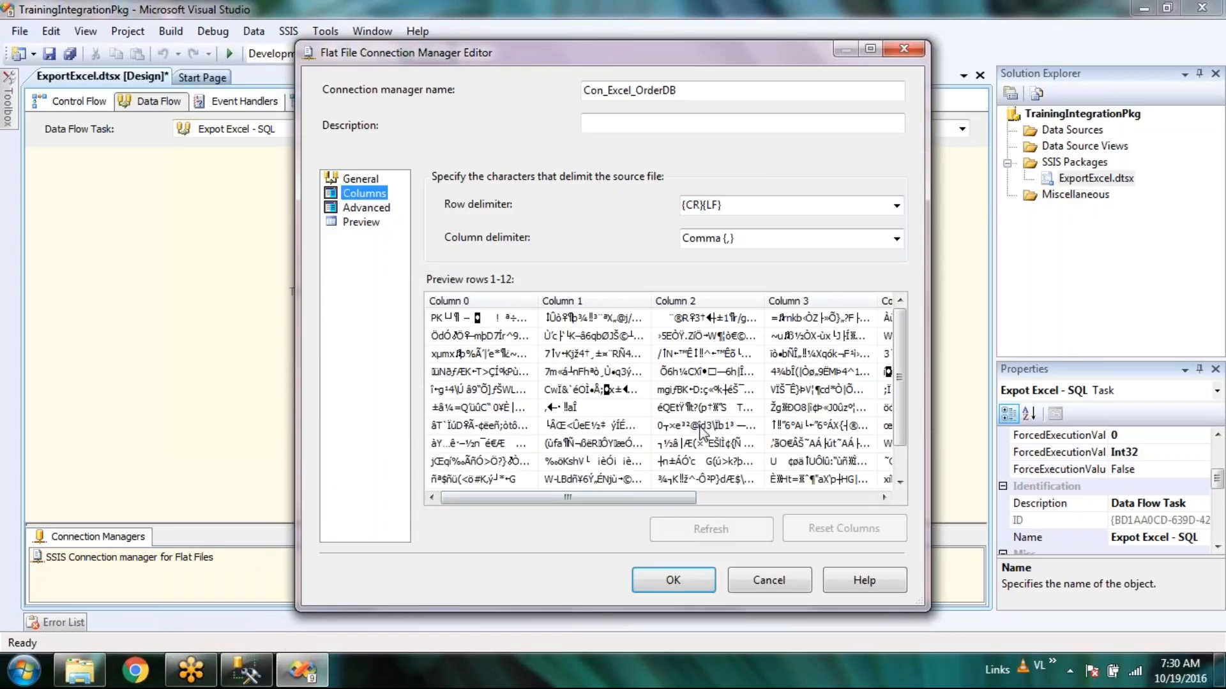
left_click(897, 206)
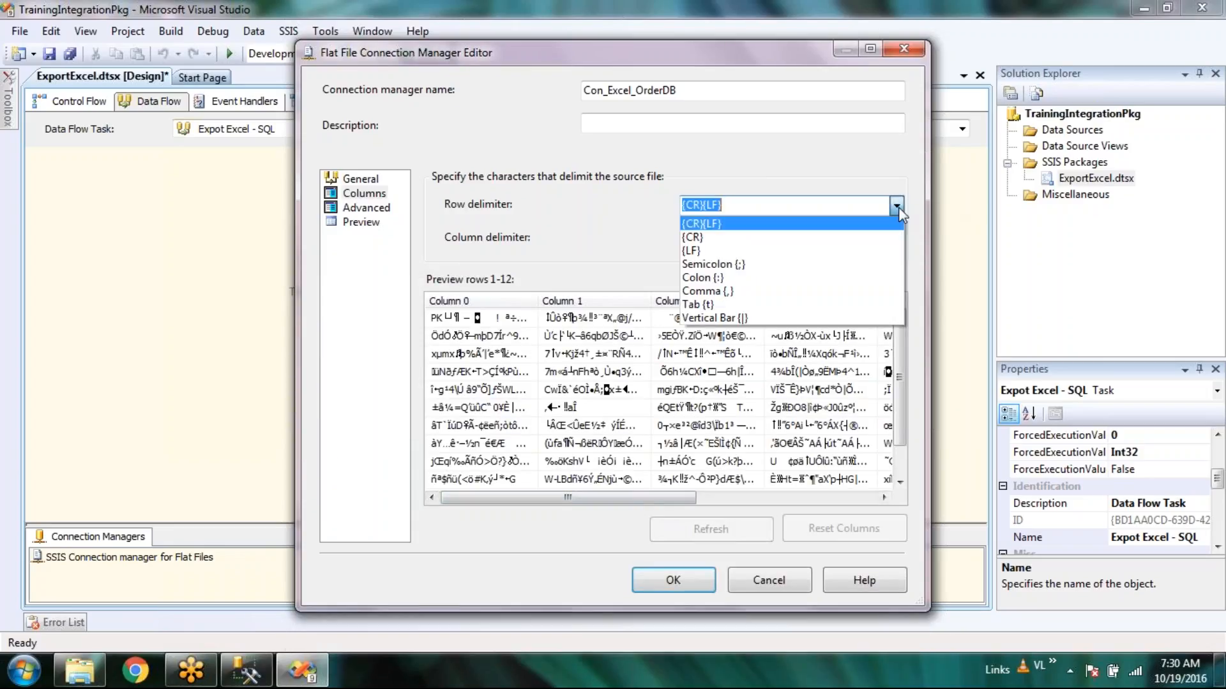
left_click(867, 226)
left_click(896, 206)
left_click(873, 250)
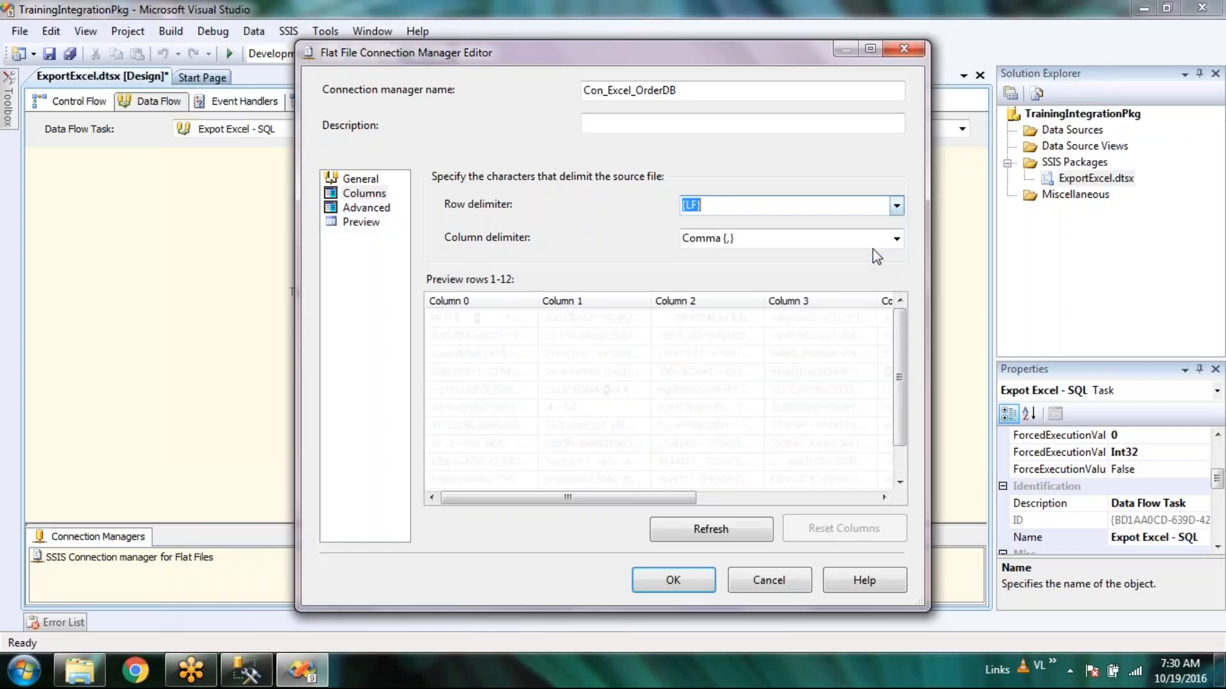
left_click(897, 206)
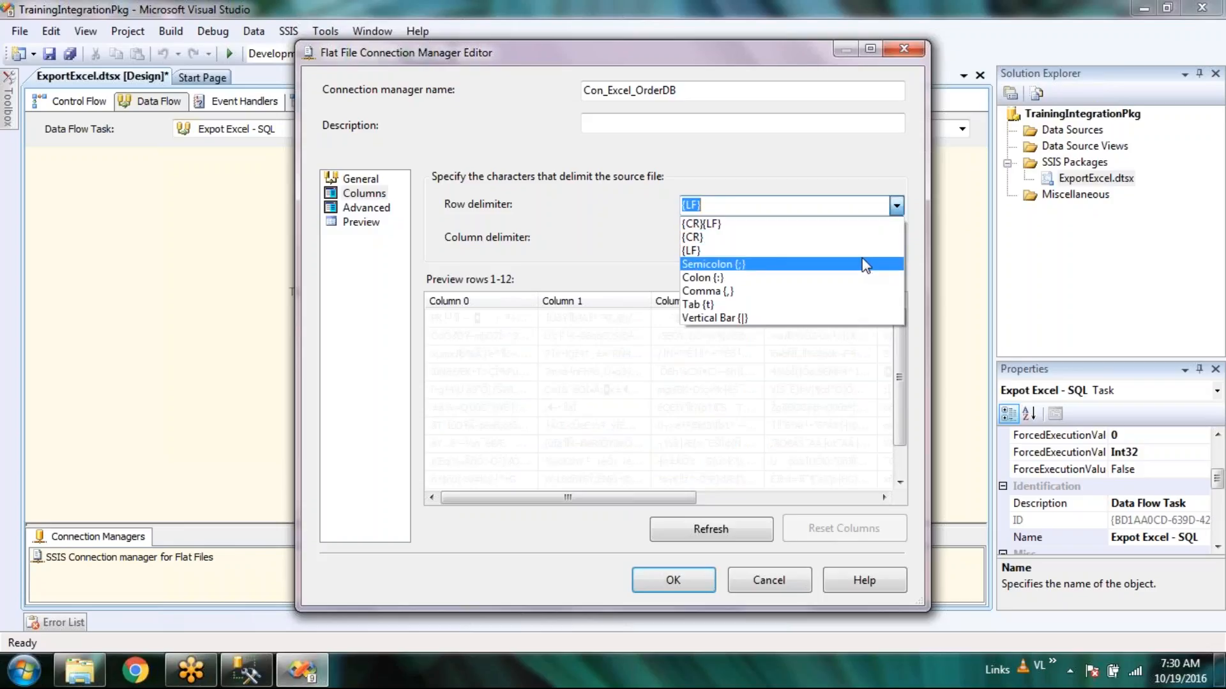
left_click(863, 264)
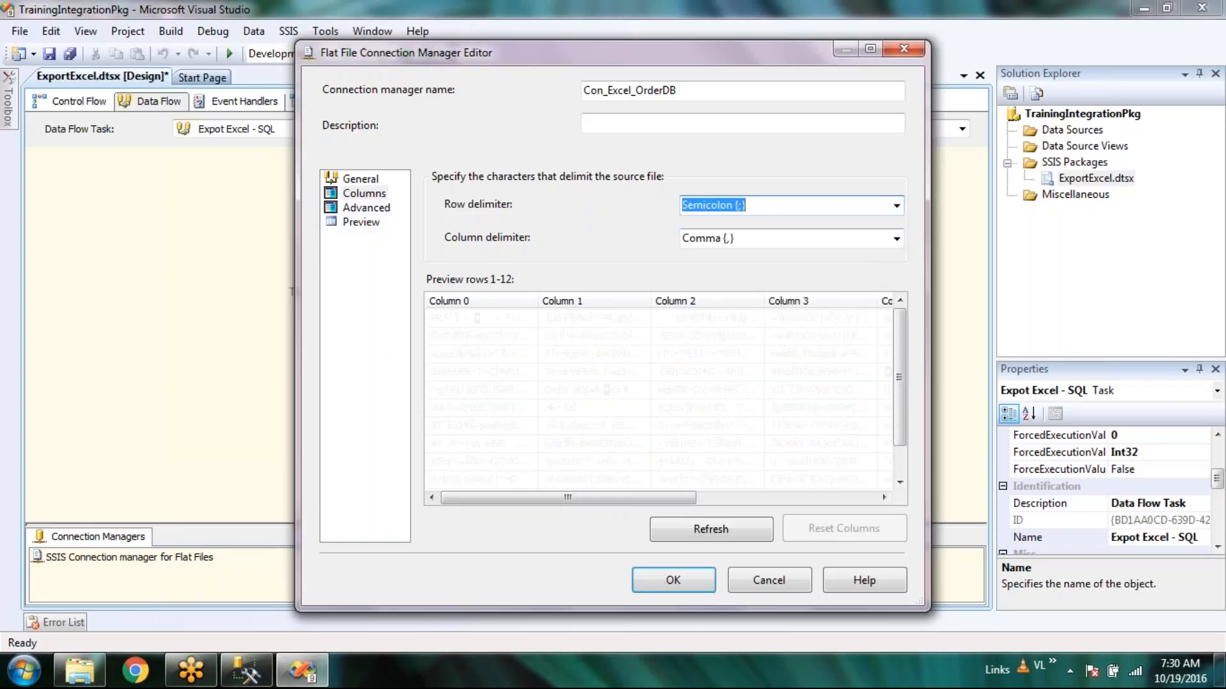
left_click(897, 206)
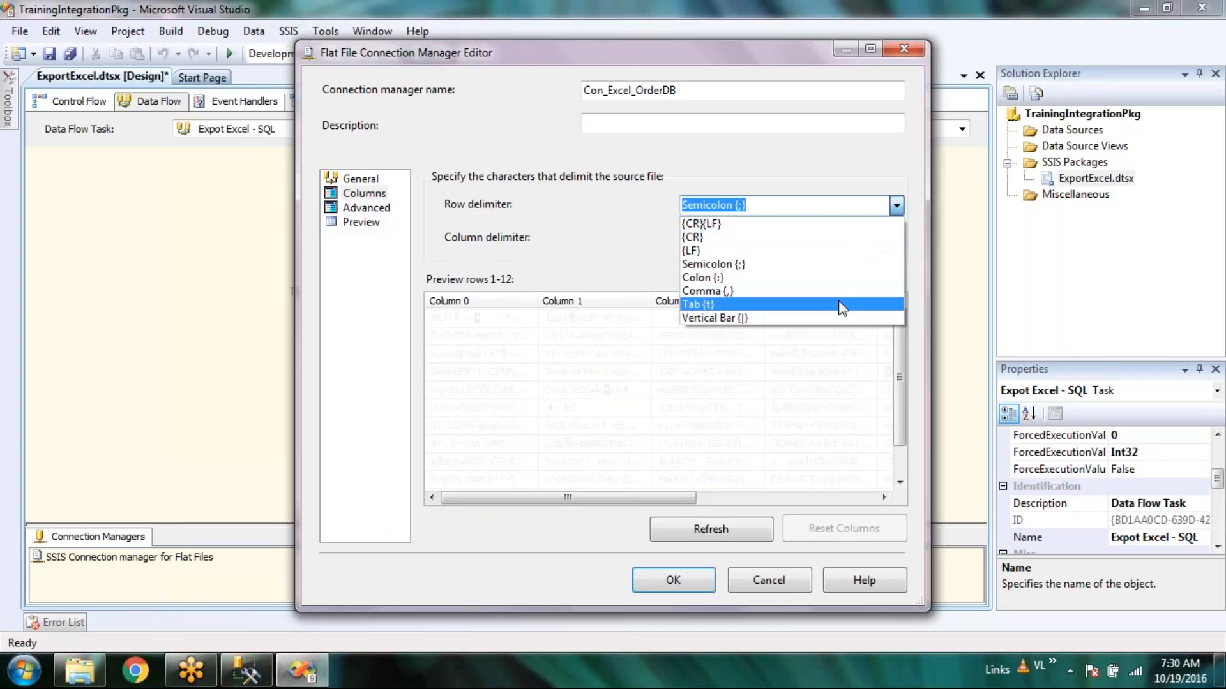
left_click(843, 303)
left_click(897, 239)
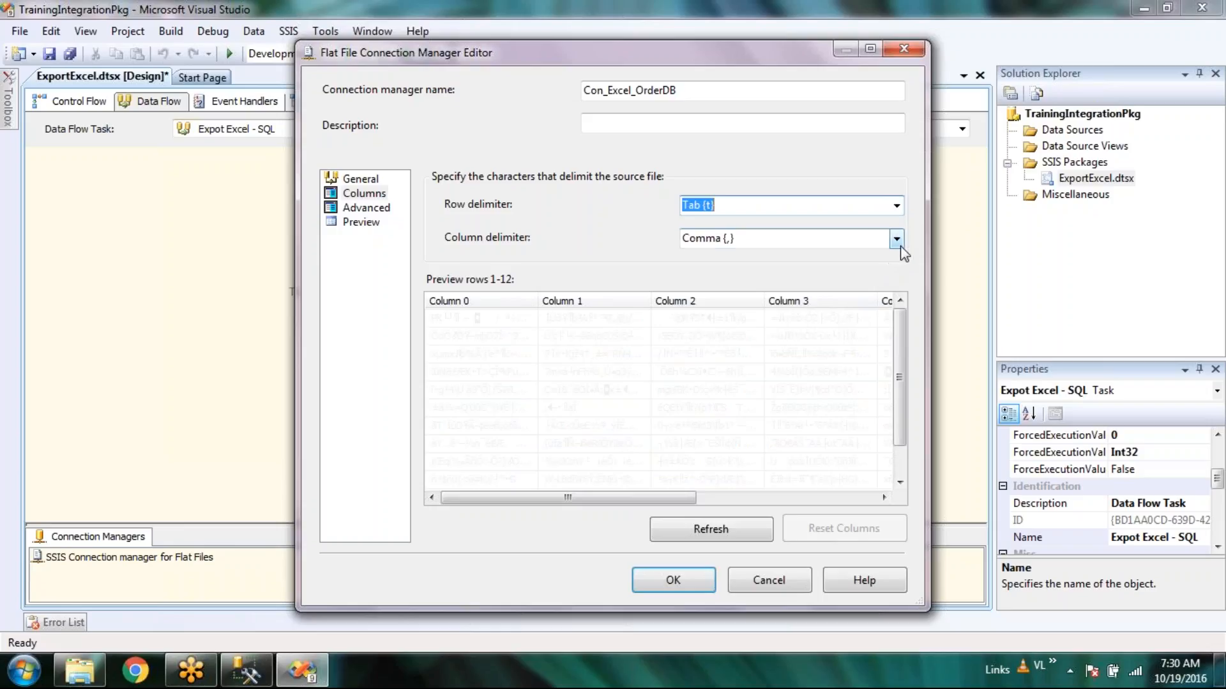
left_click(868, 337)
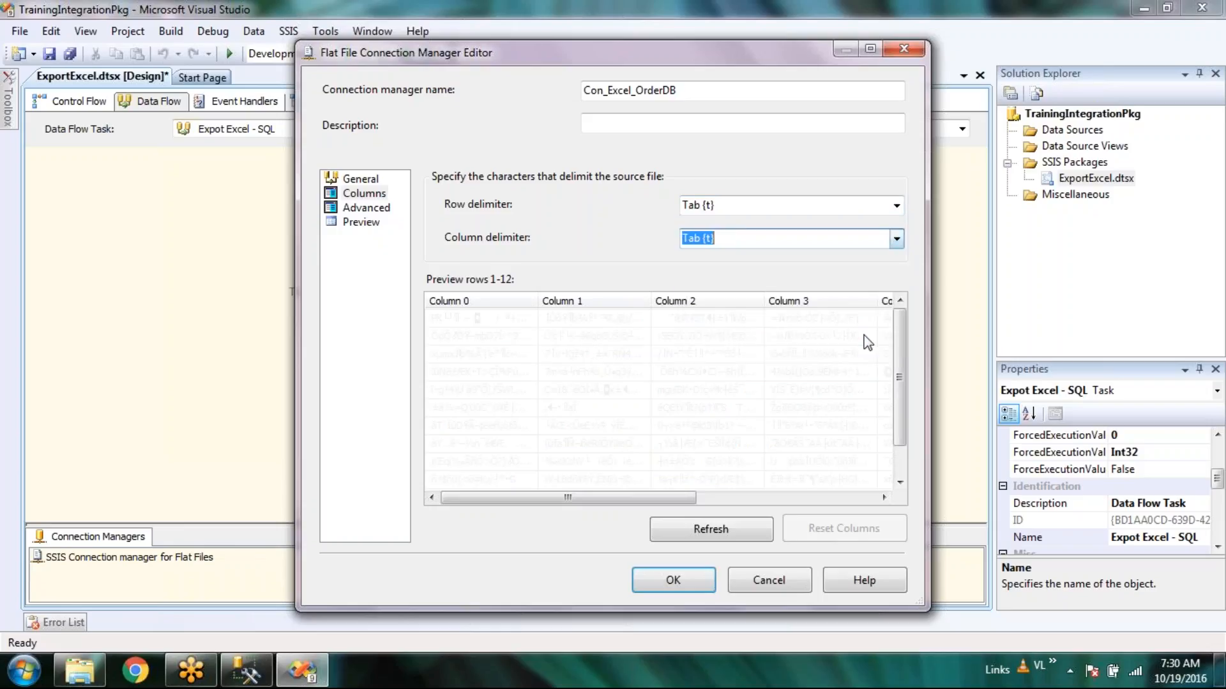
Cancel the Con_Excel_OrderDB flat file editor and right-click the Connection Managers area.
left_click(371, 208)
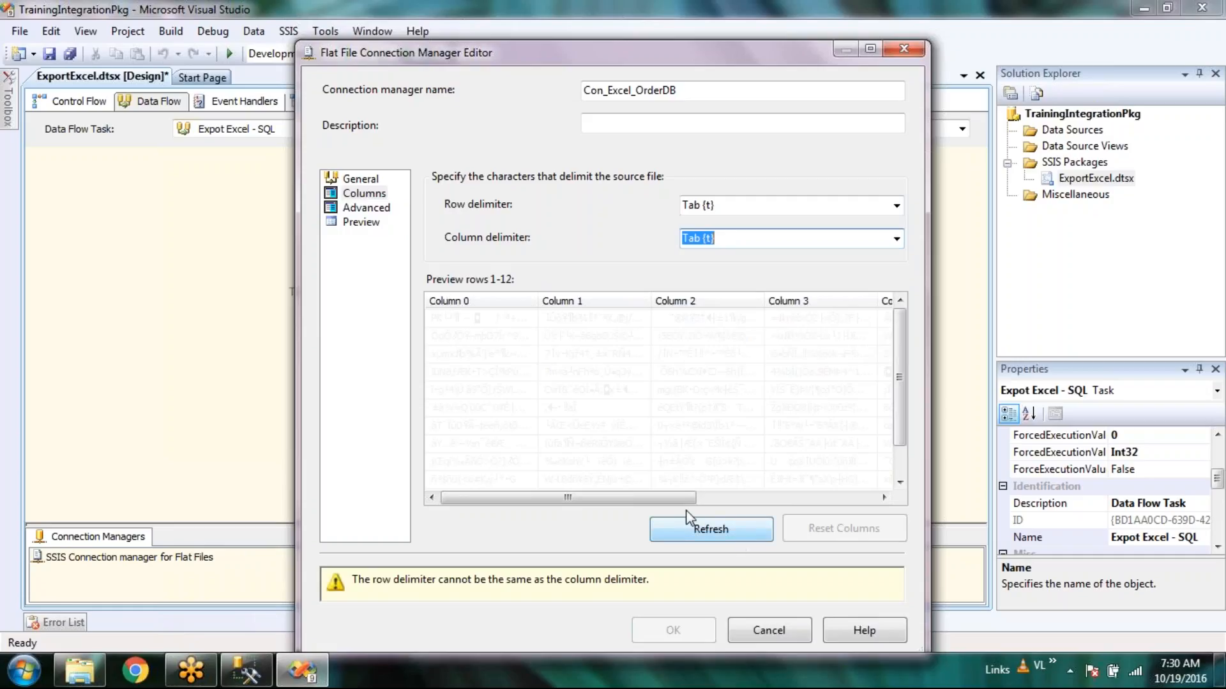
left_click(341, 179)
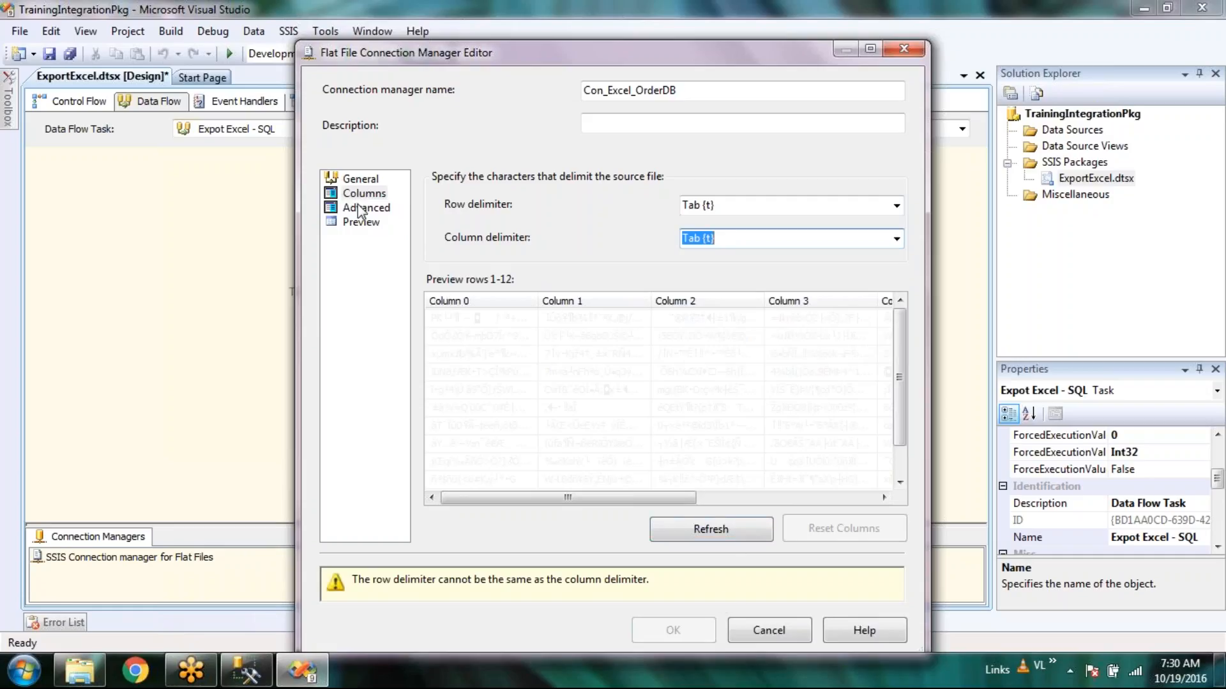
left_click(779, 640)
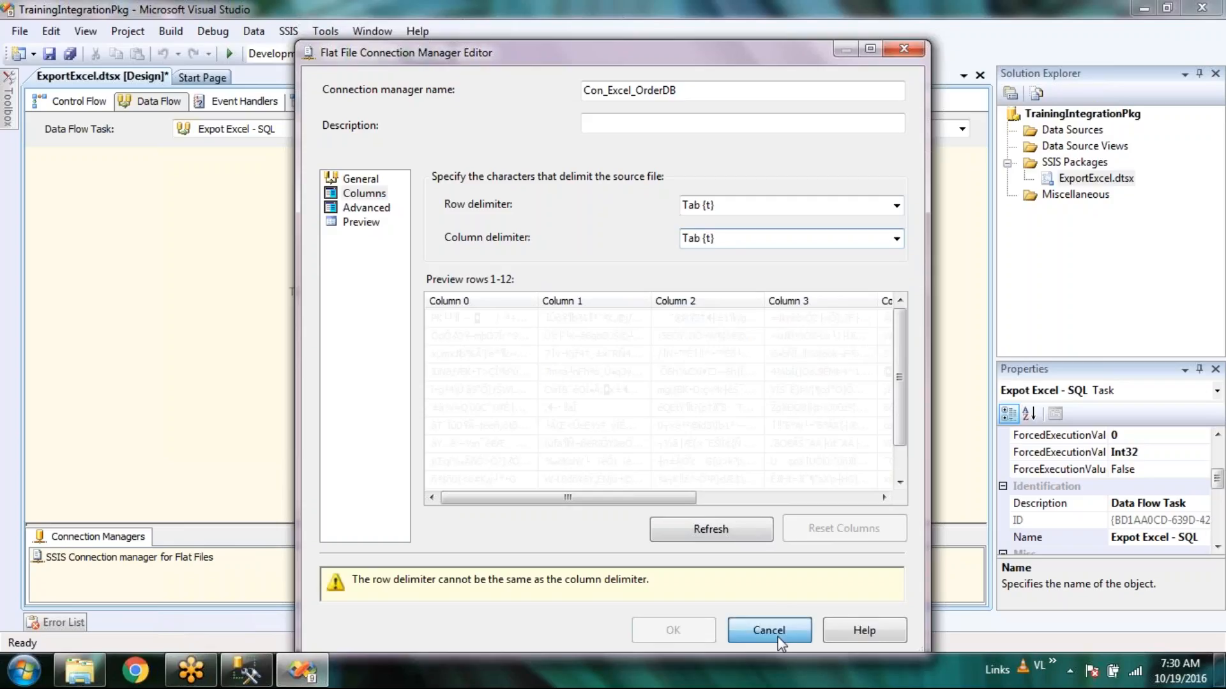
left_click(770, 630)
right_click(148, 565)
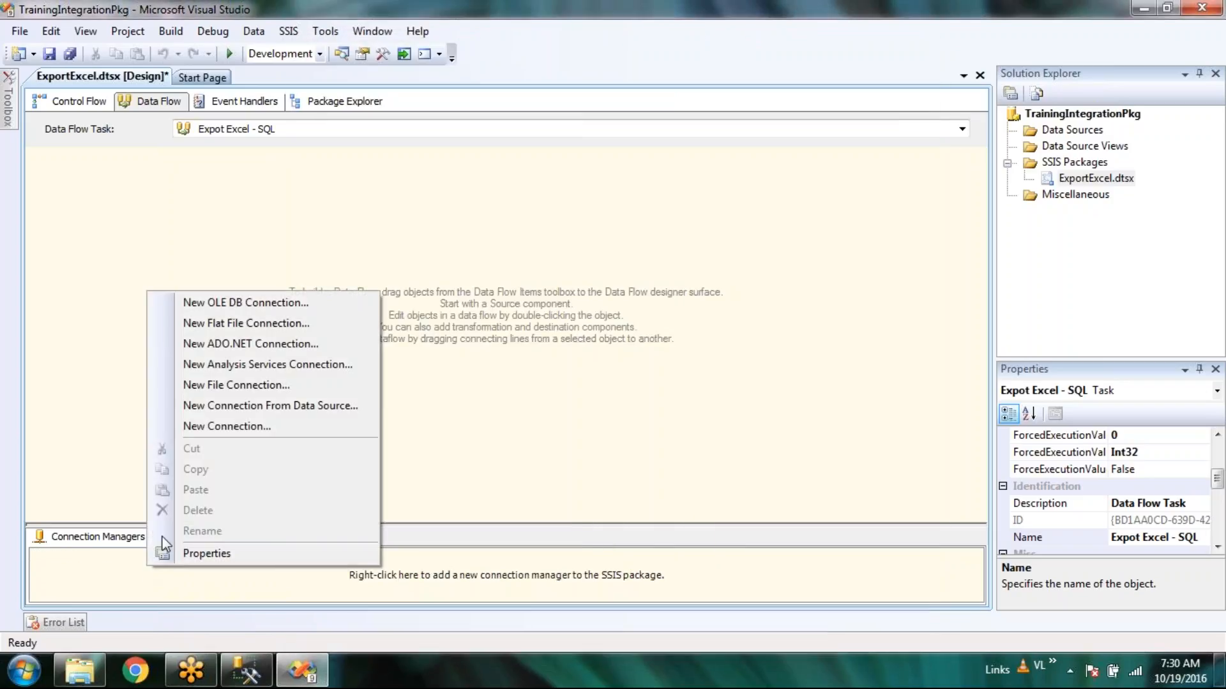
Create a New File Connection using existing file Order_Database, then right-click the Order_Database.xlsx connection.
left_click(237, 385)
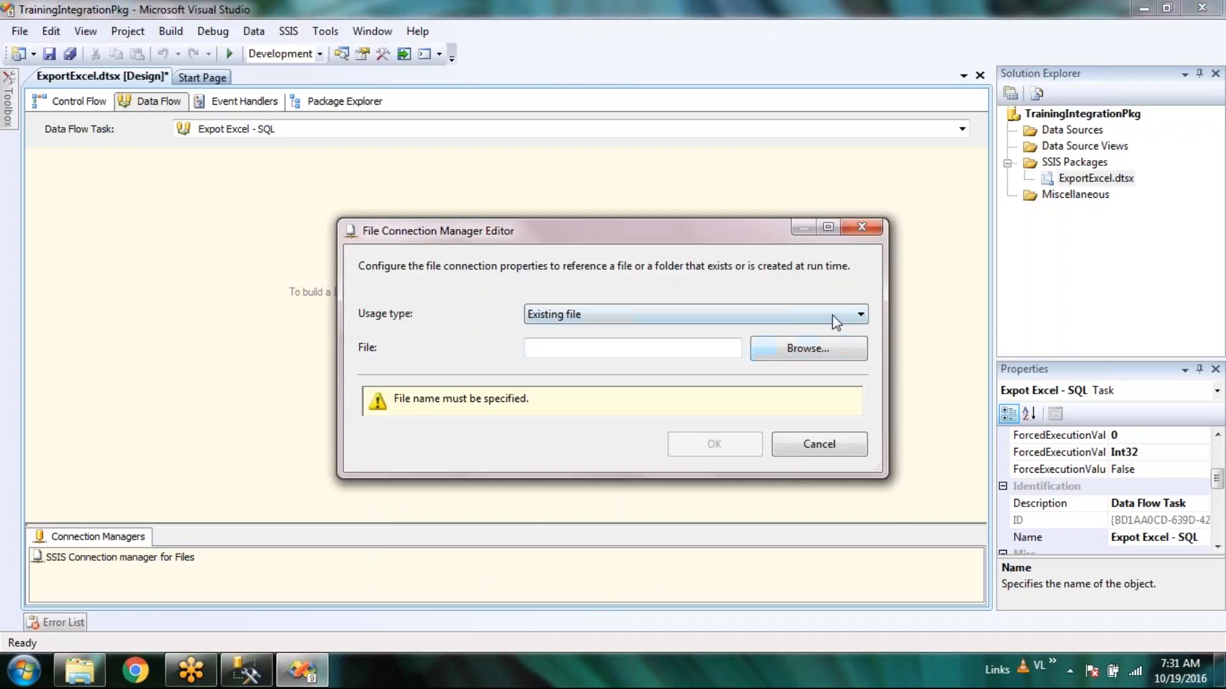
left_click(833, 312)
left_click(833, 311)
left_click(814, 355)
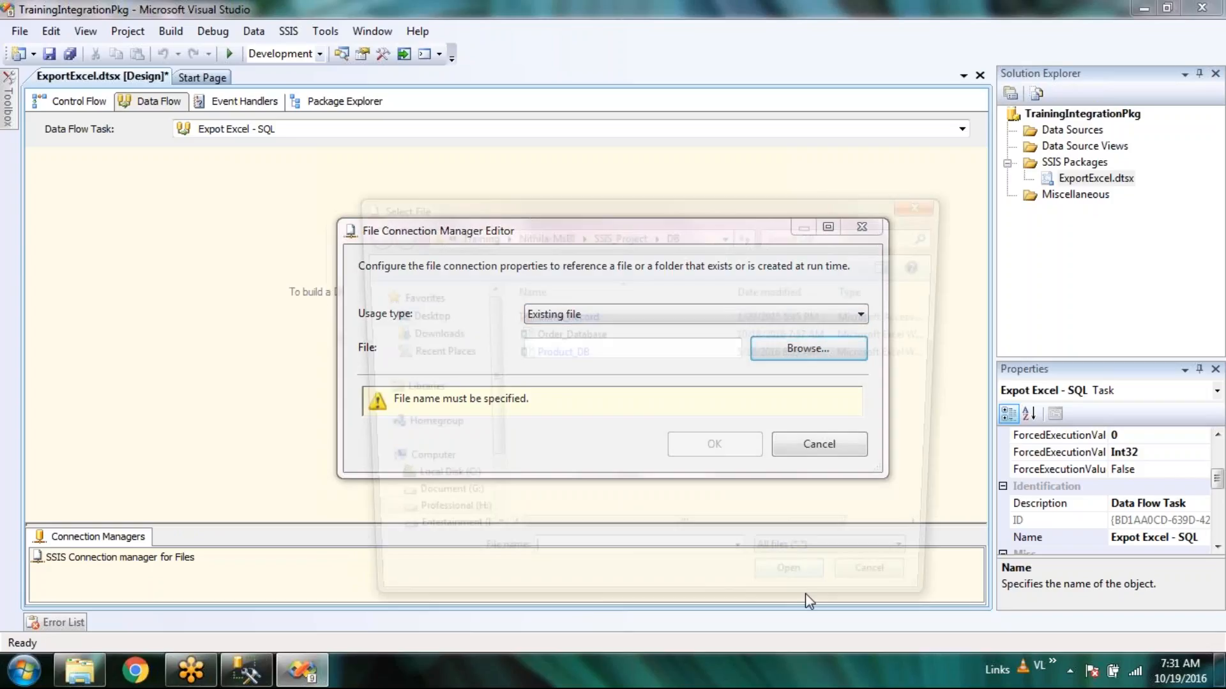
left_click(803, 567)
left_click(803, 566)
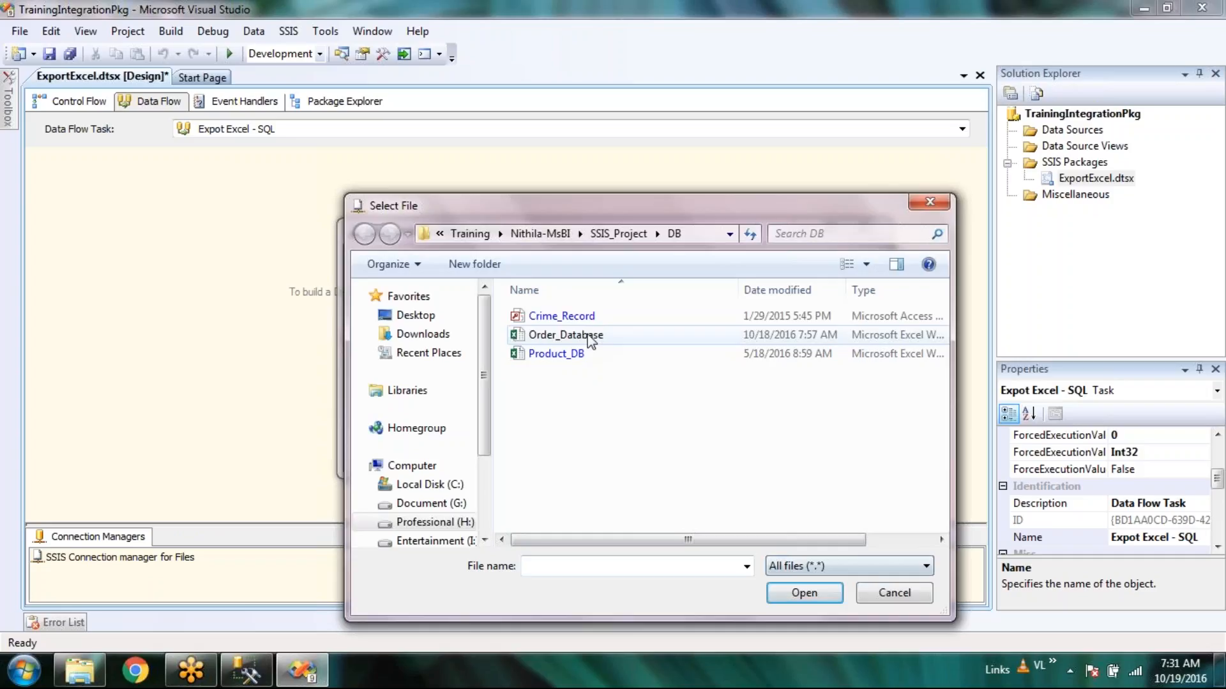
left_click(591, 339)
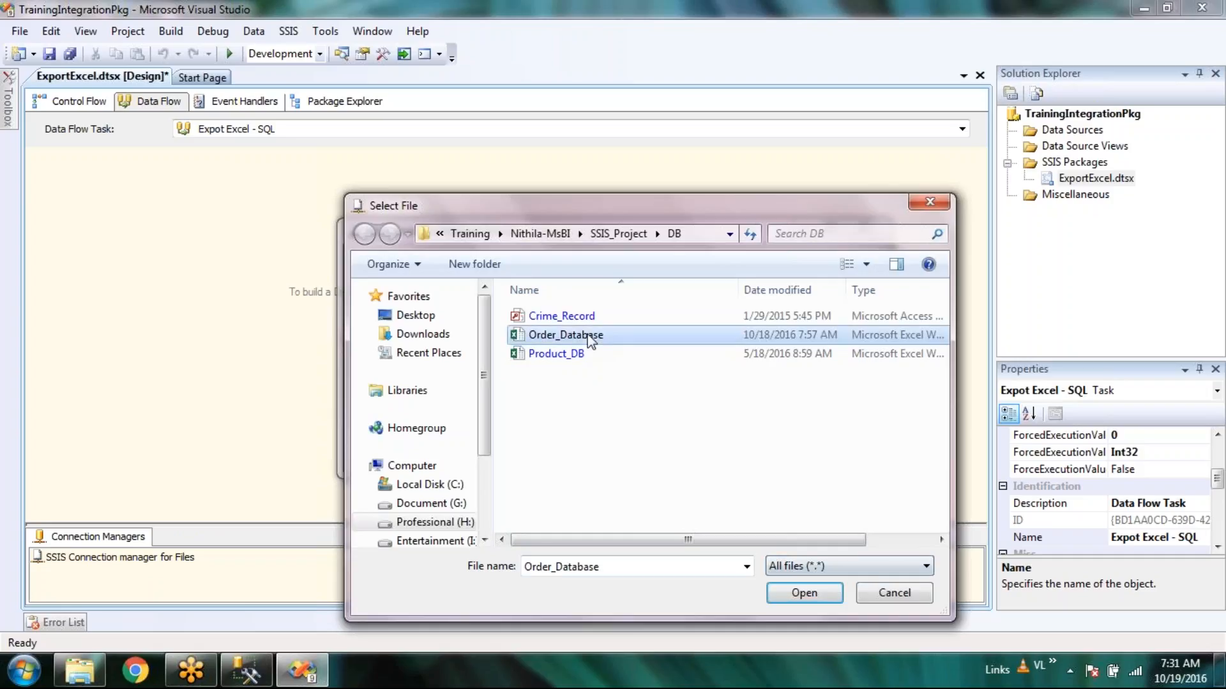
double_click(591, 339)
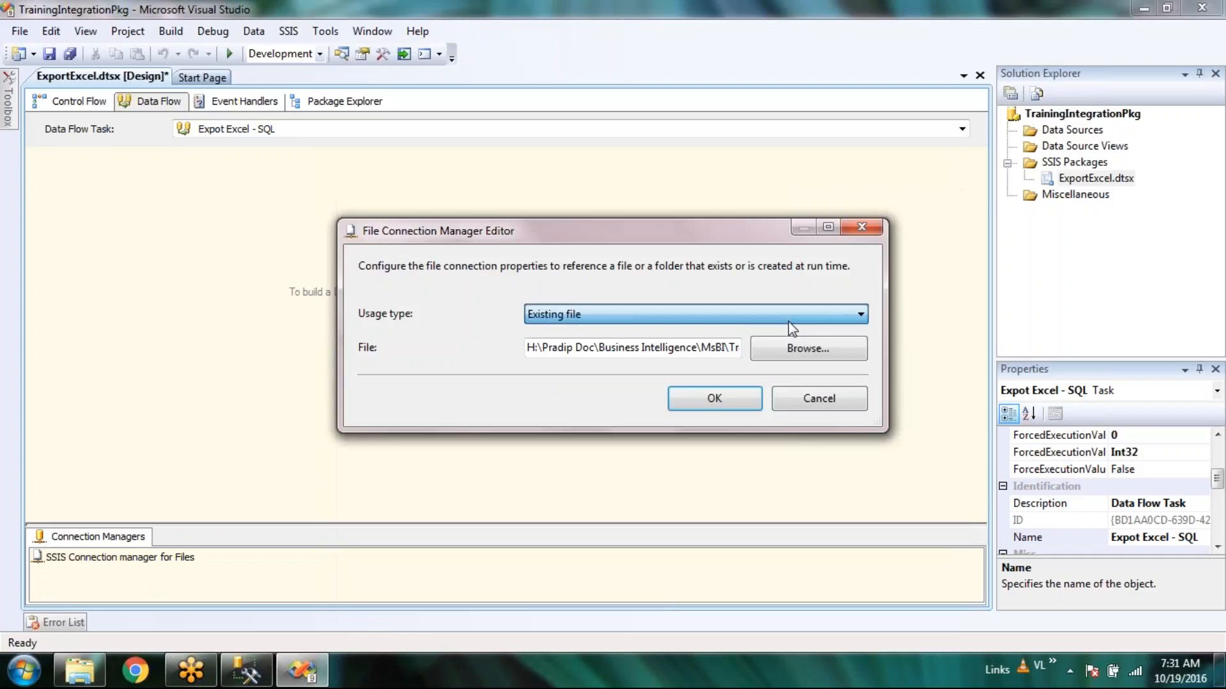
left_click(725, 400)
left_click(90, 562)
right_click(90, 562)
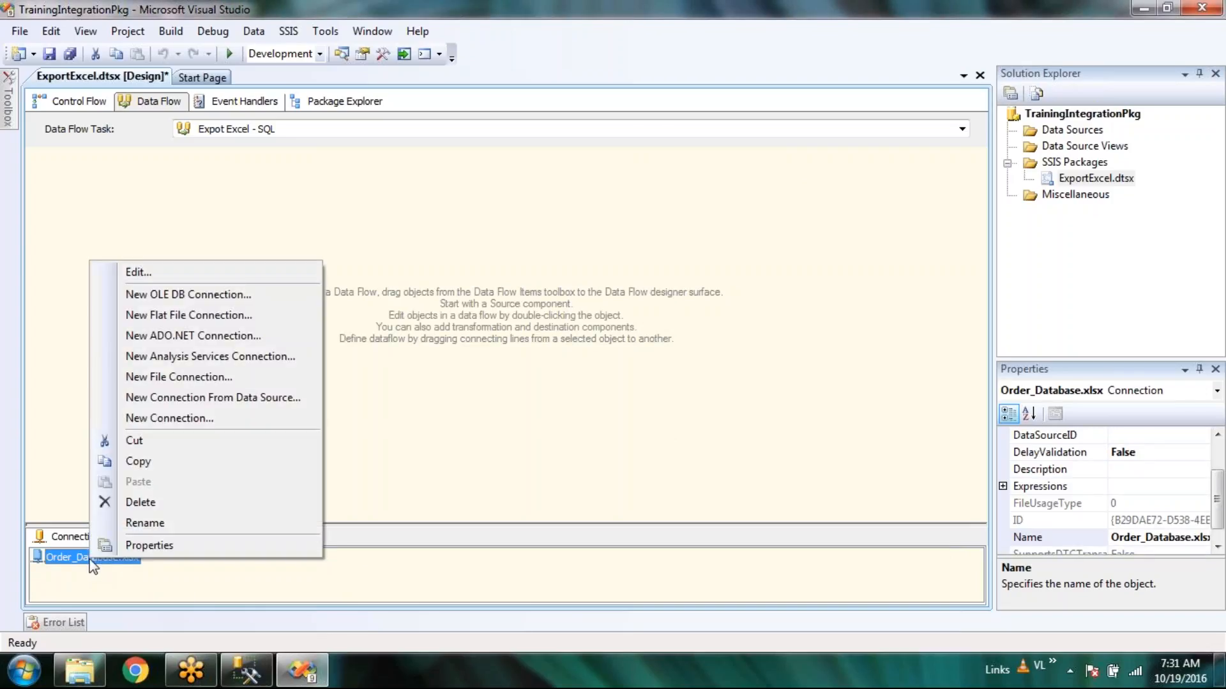
left_click(175, 268)
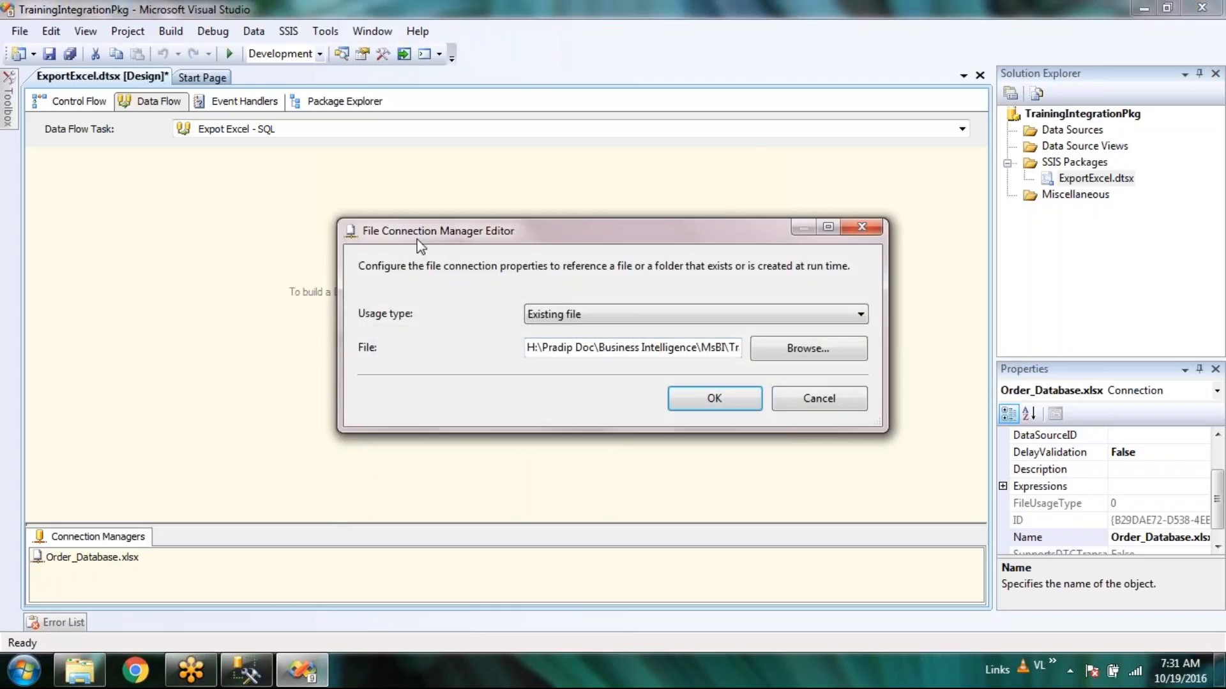
left_click(714, 398)
left_click(263, 585)
right_click(263, 585)
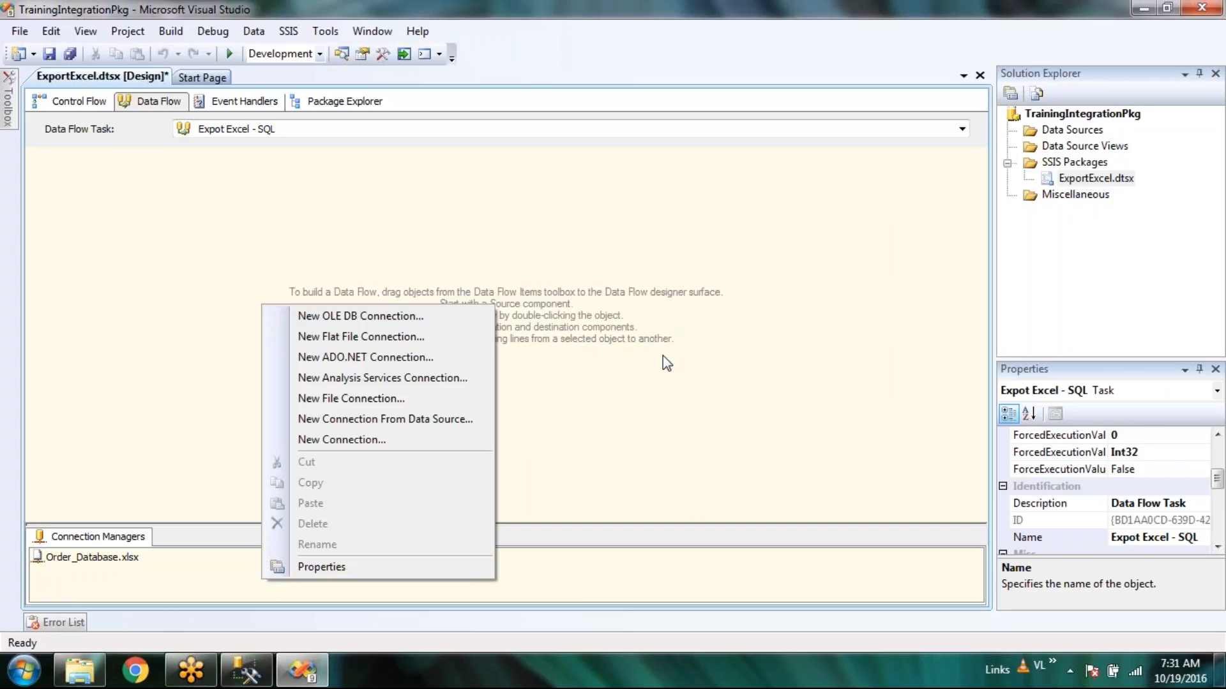
left_click(541, 361)
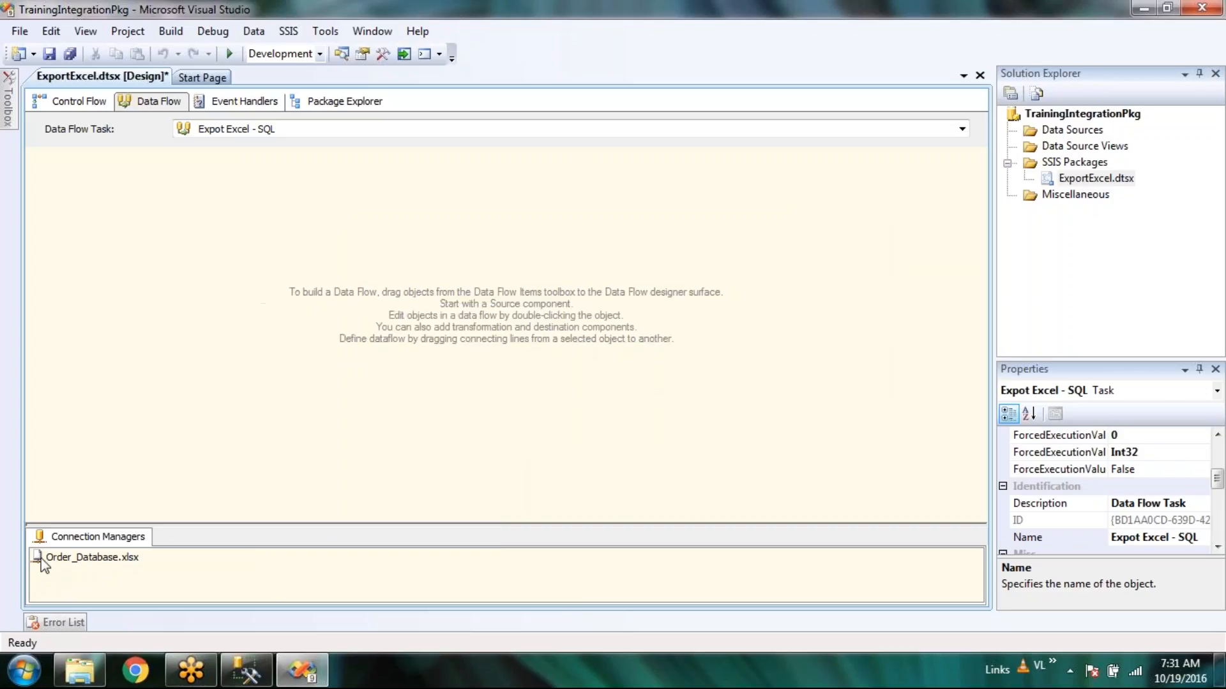
right_click(265, 570)
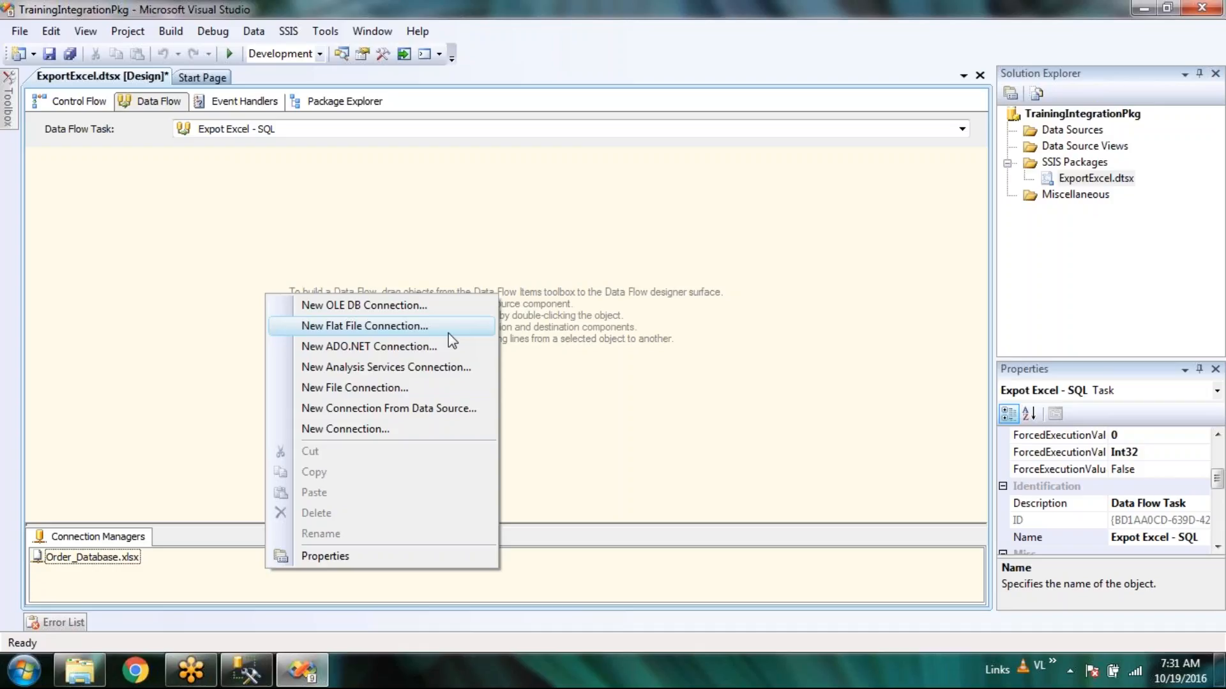
left_click(631, 326)
left_click(271, 578)
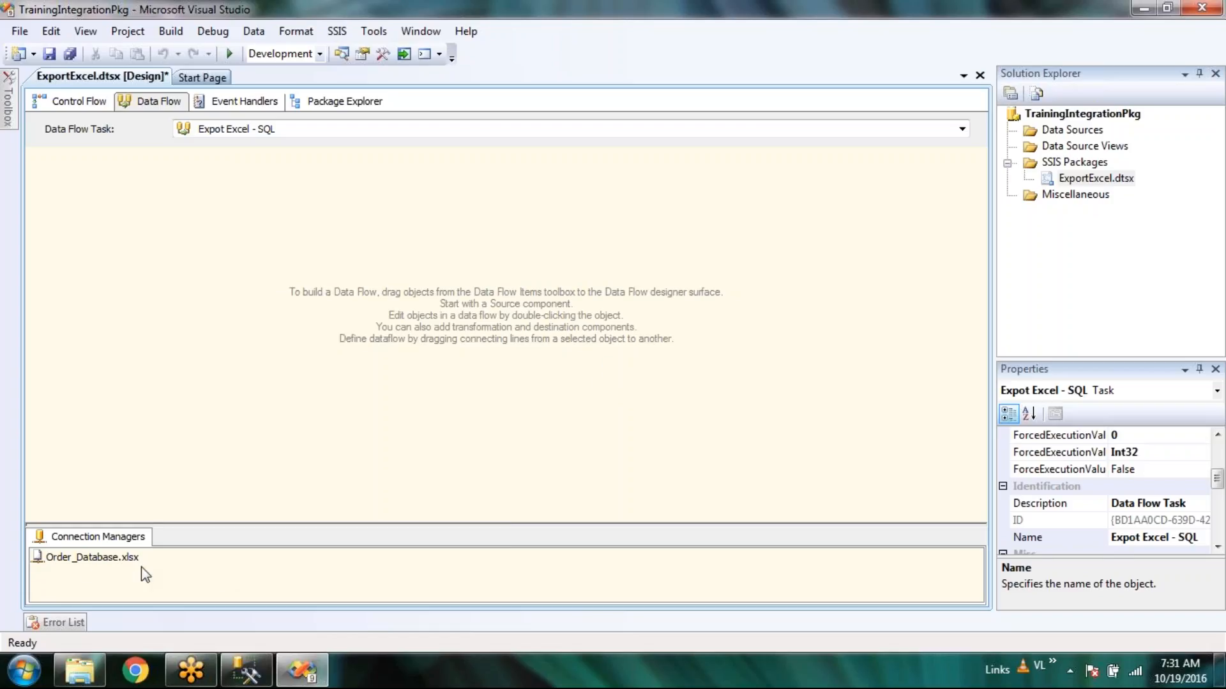
right_click(216, 575)
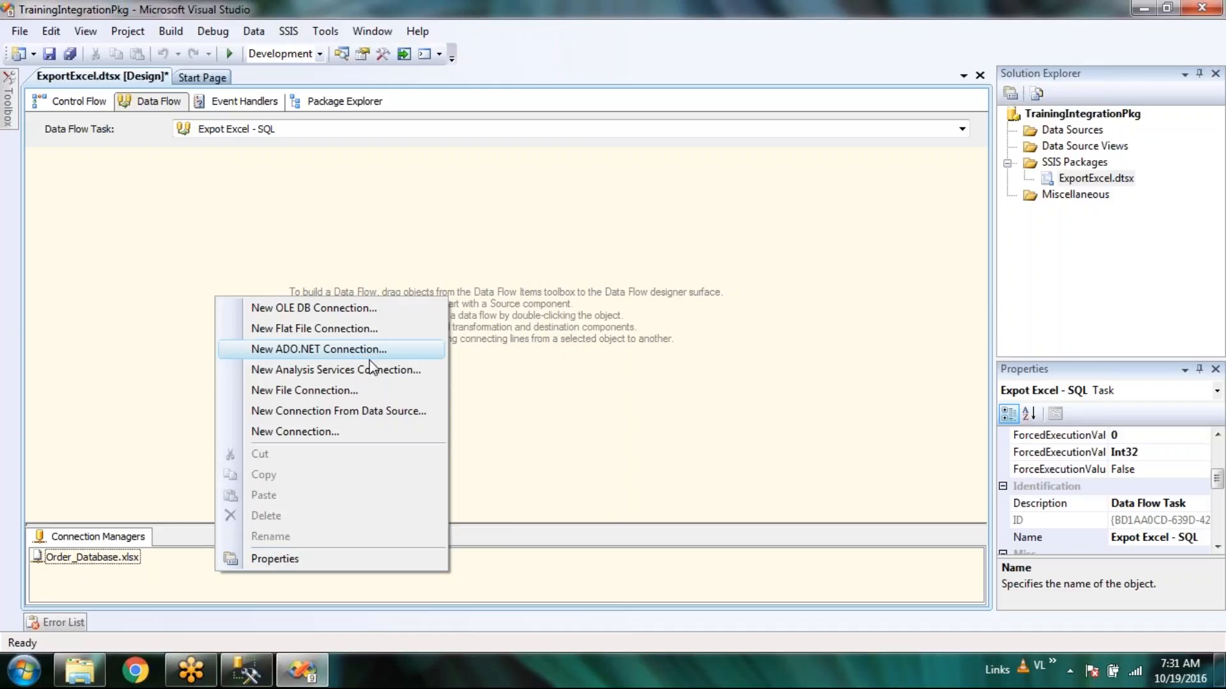
left_click(654, 371)
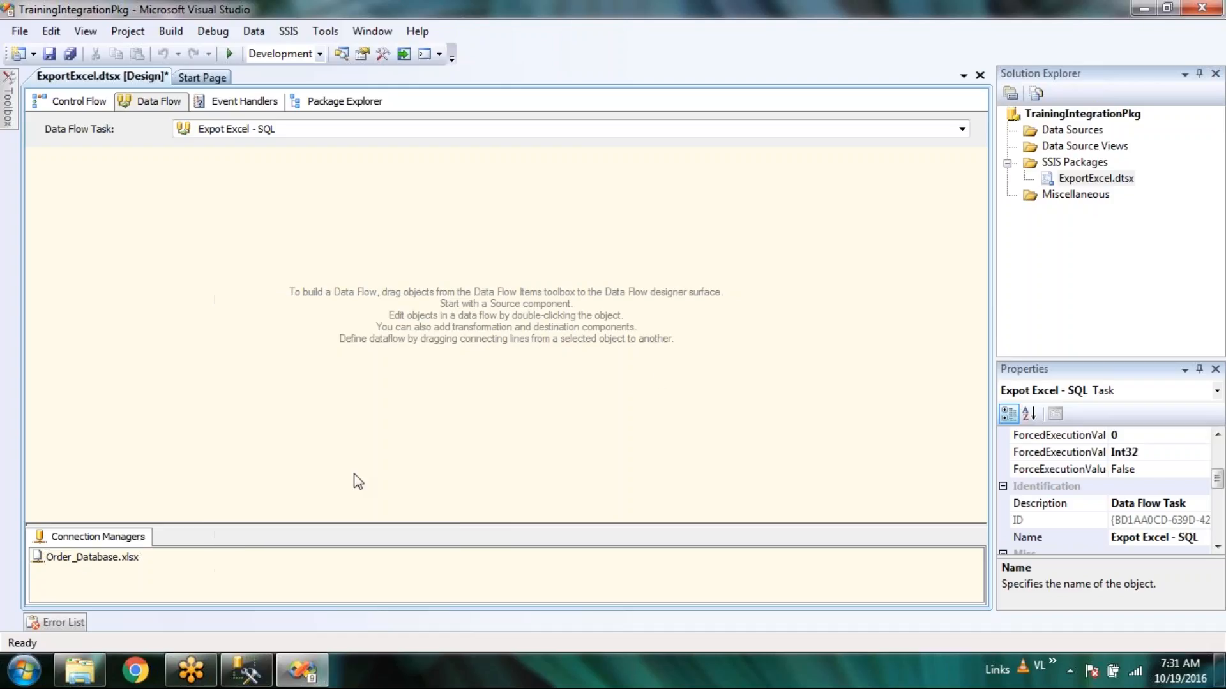
right_click(304, 566)
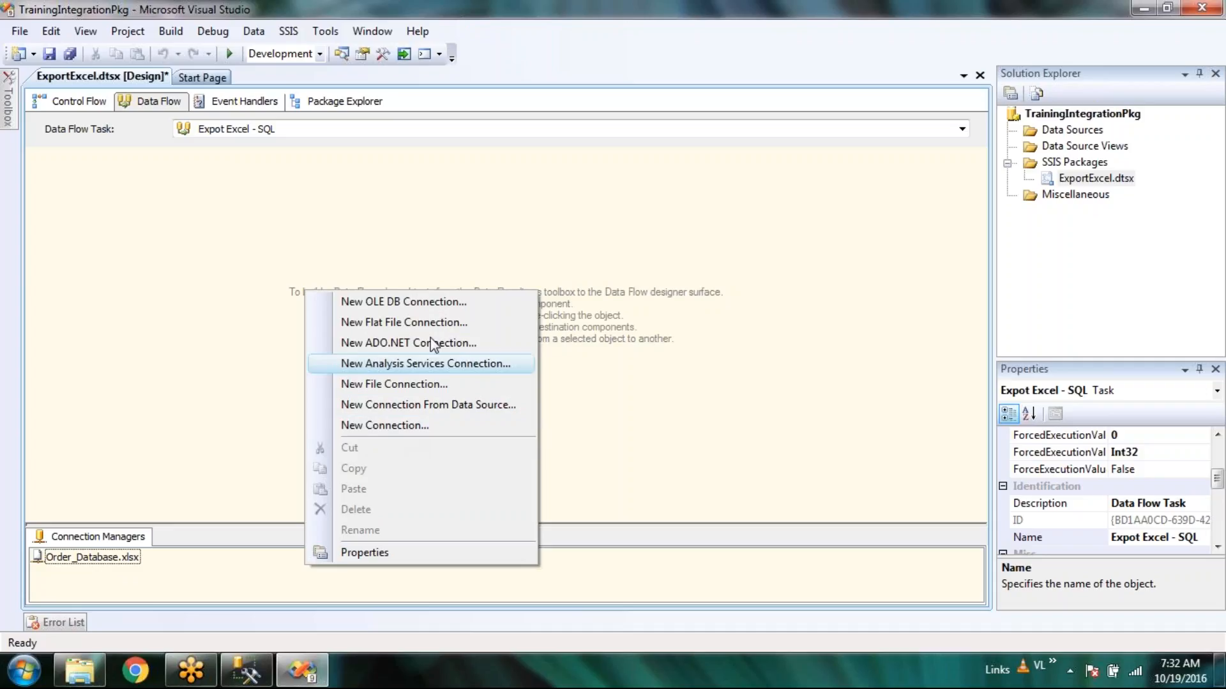
left_click(437, 303)
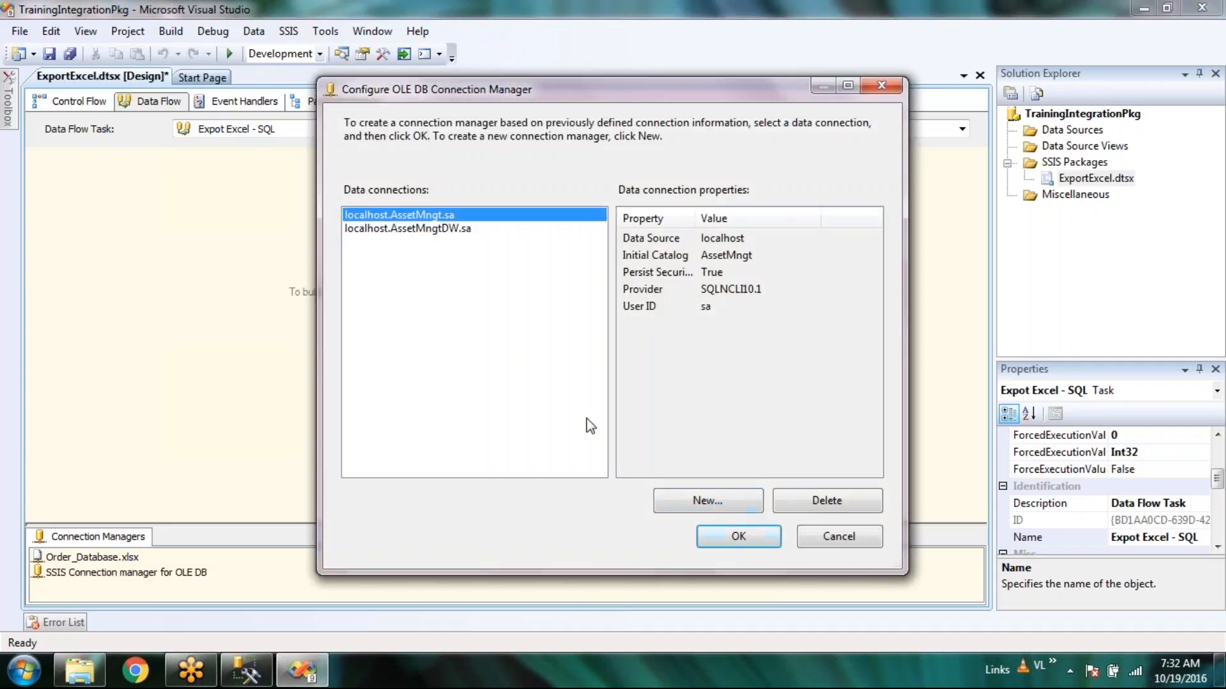
Delete the saved AssetMngt and AssetMngtDW data connections and start defining a new one.
left_click(827, 502)
left_click(827, 502)
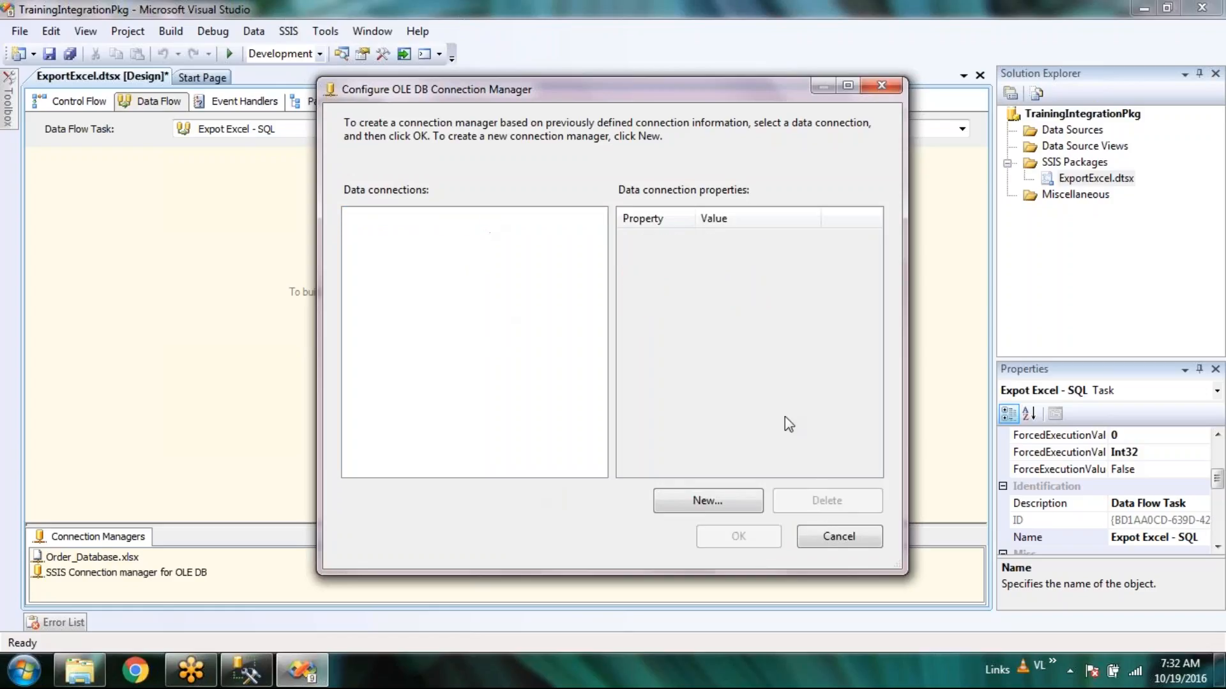
left_click(724, 503)
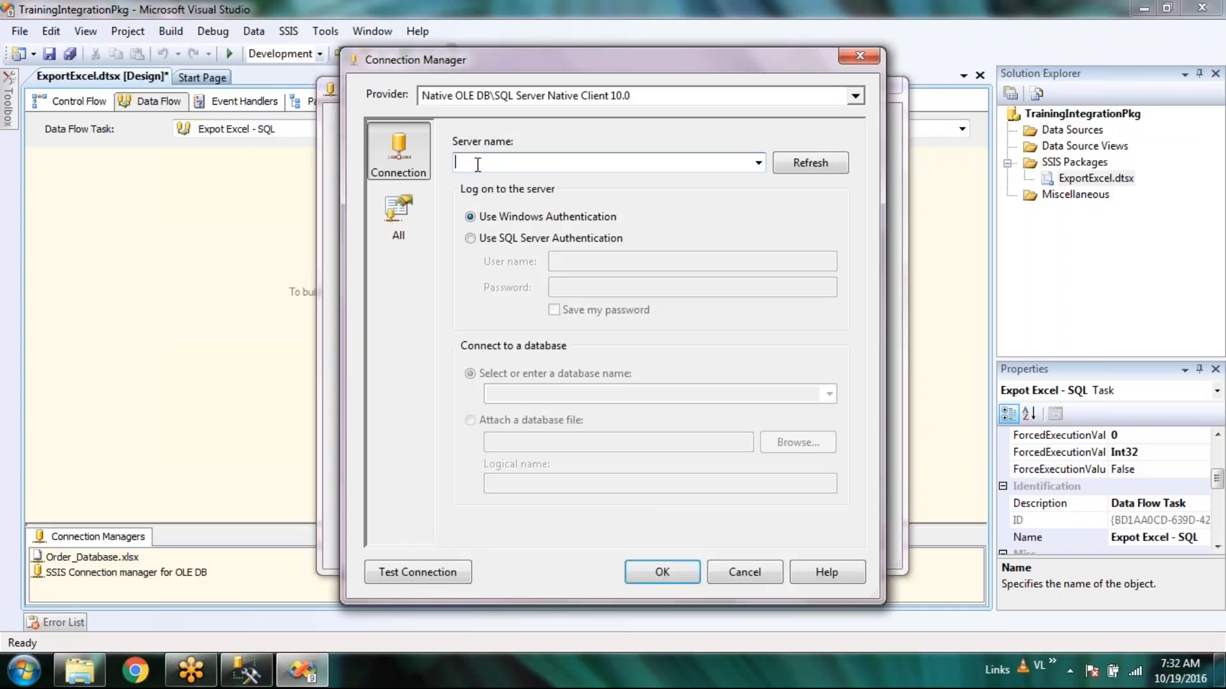
left_click(856, 97)
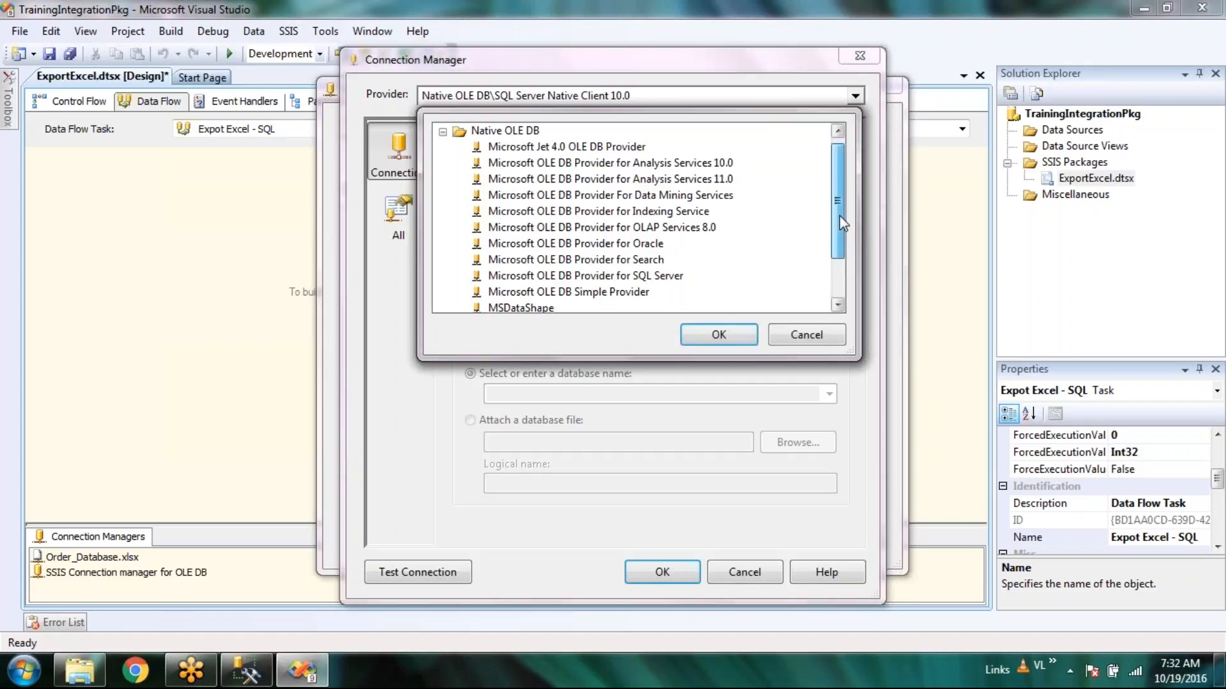
scroll(840, 225, "down", 2)
left_click(566, 291)
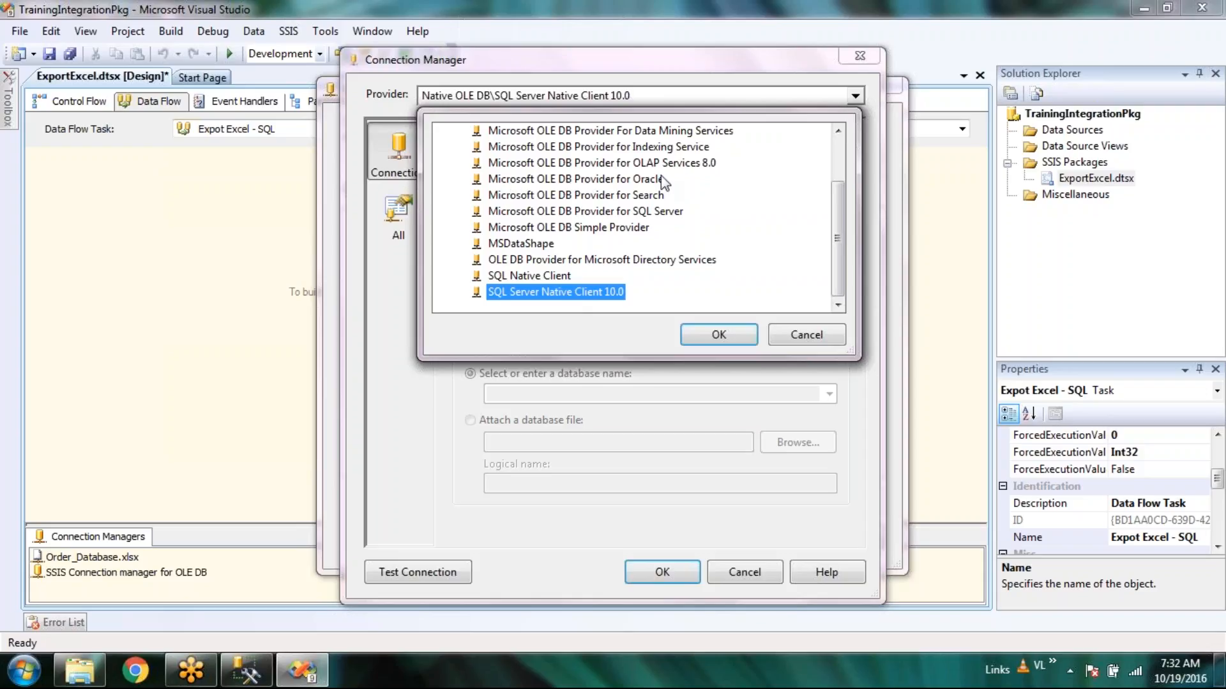
left_click(721, 335)
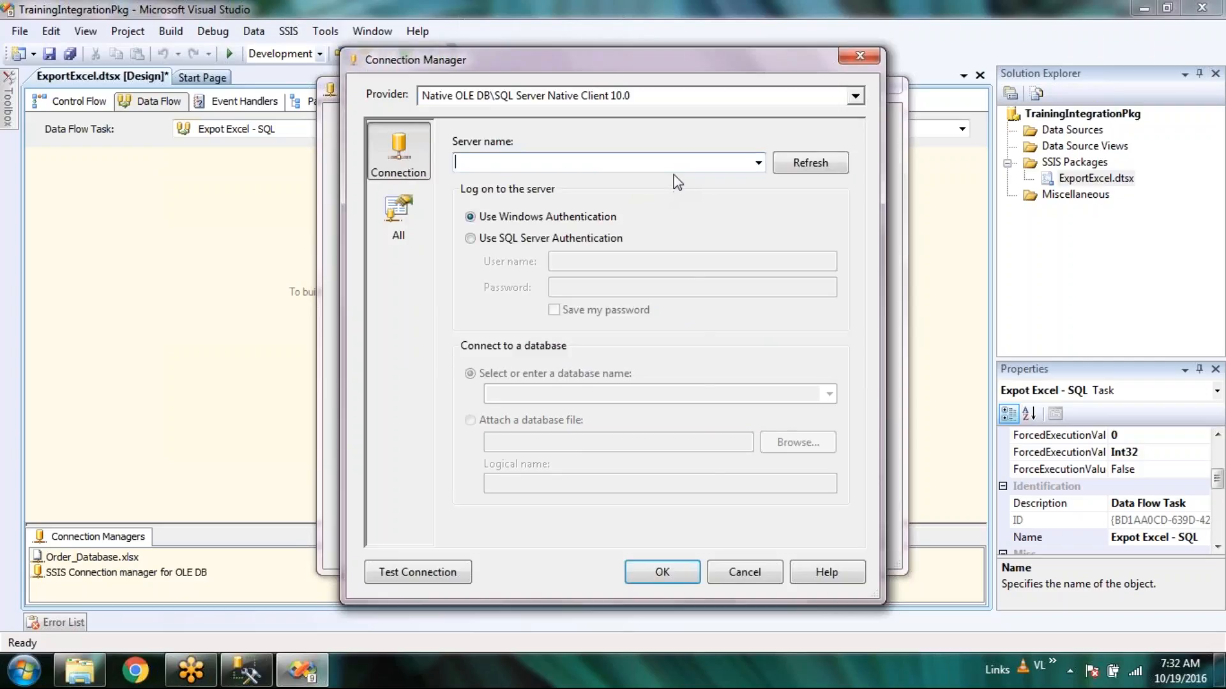
Enter server localhost with SQL Server Authentication, user name sa, and a saved password.
type("localhost")
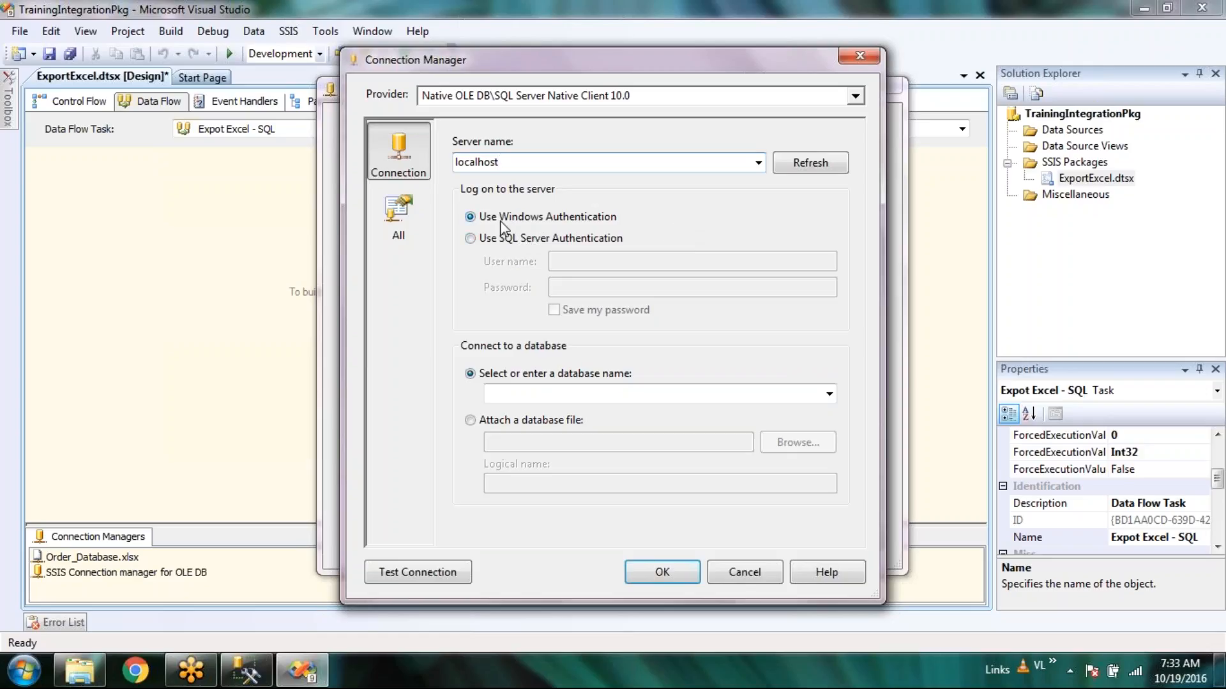
left_click(520, 239)
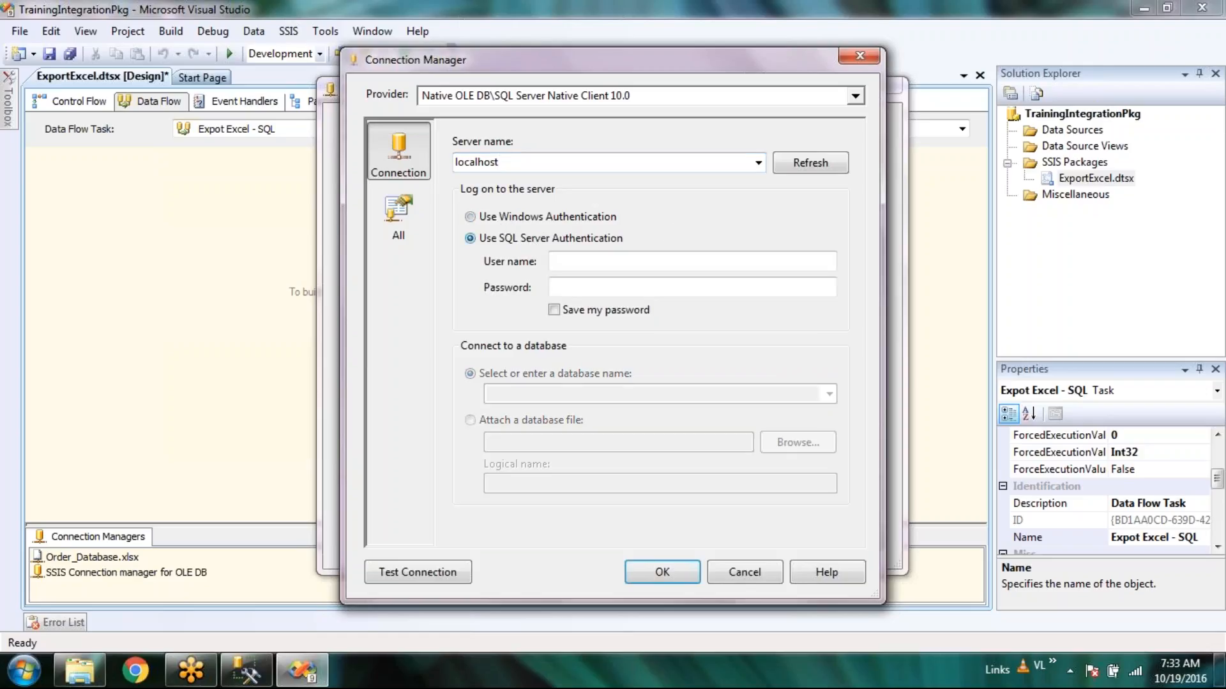
left_click(607, 261)
type("sa")
left_click(602, 287)
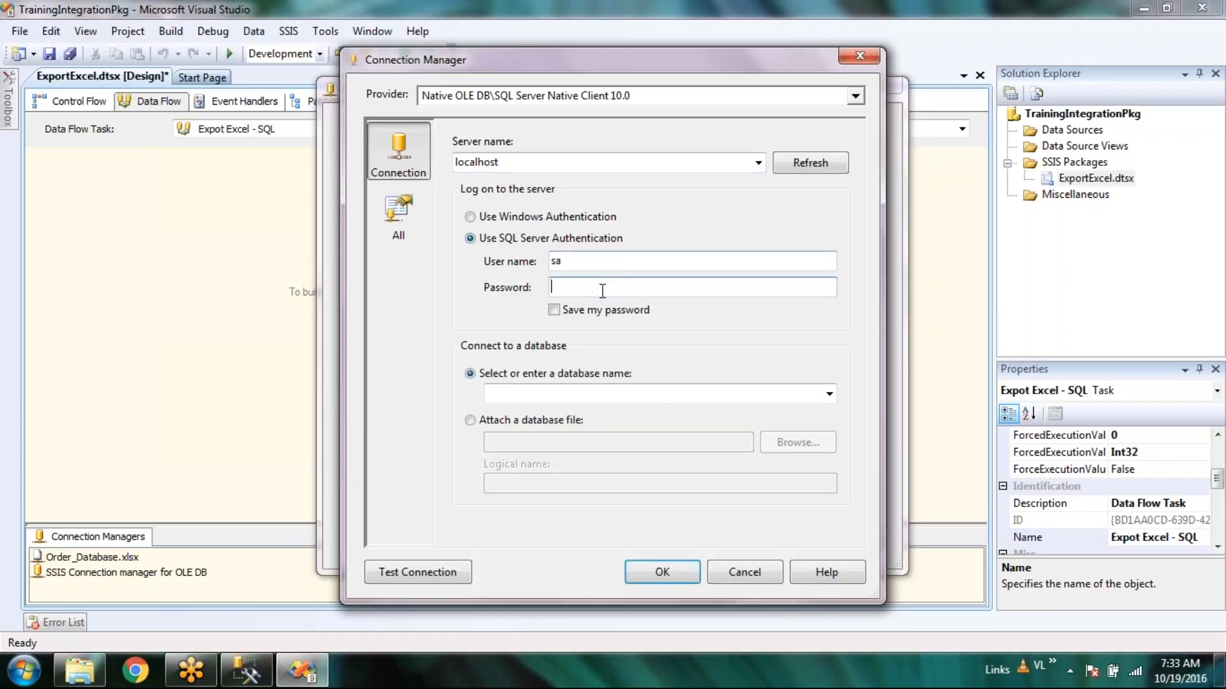
type("********")
left_click(597, 311)
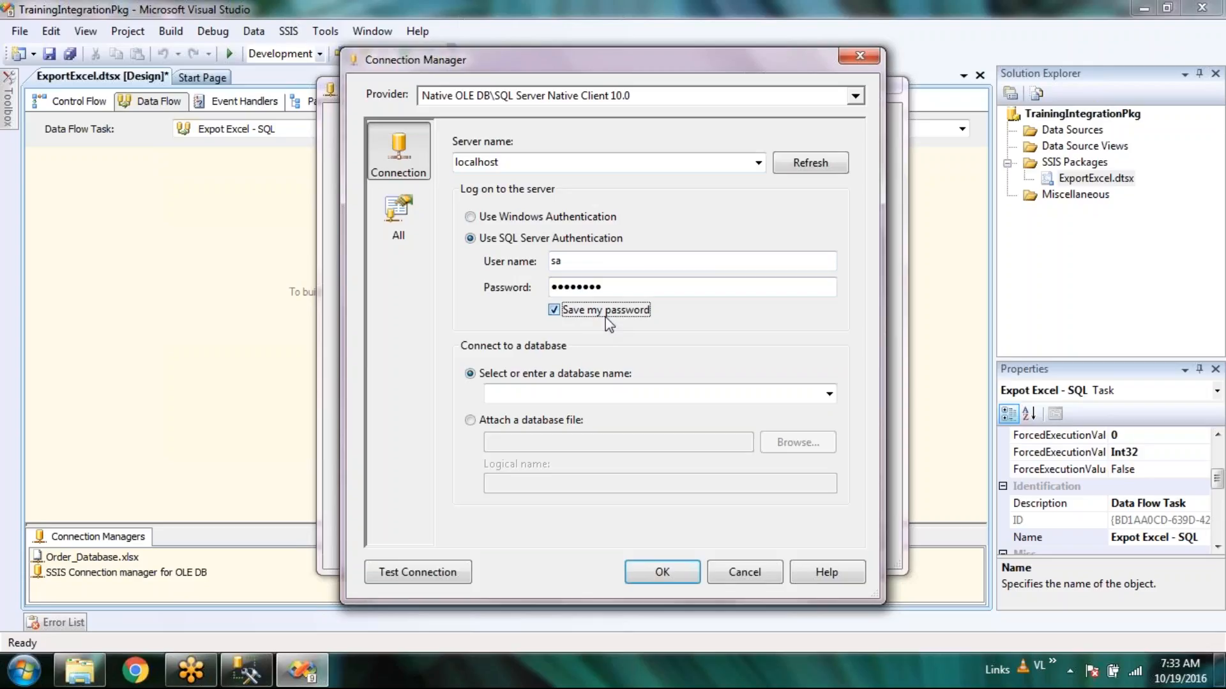
Test the connection, correcting the password after a login failure until the test succeeds.
left_click(438, 577)
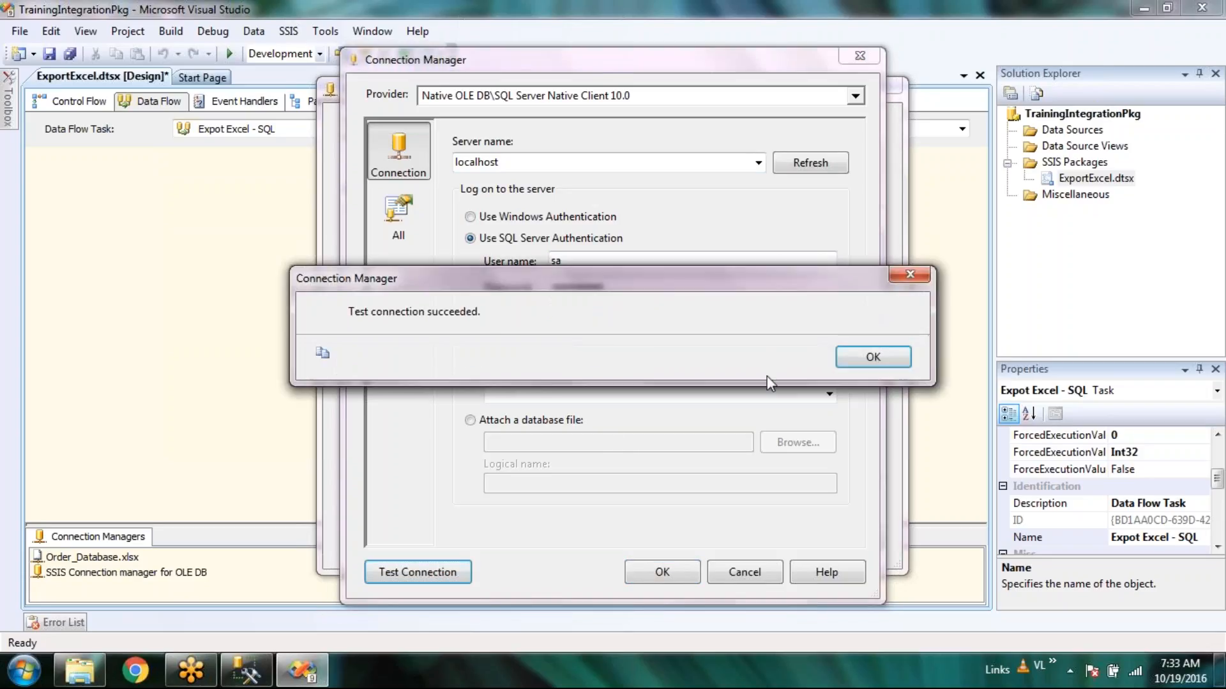
left_click_drag(550, 282, 729, 289)
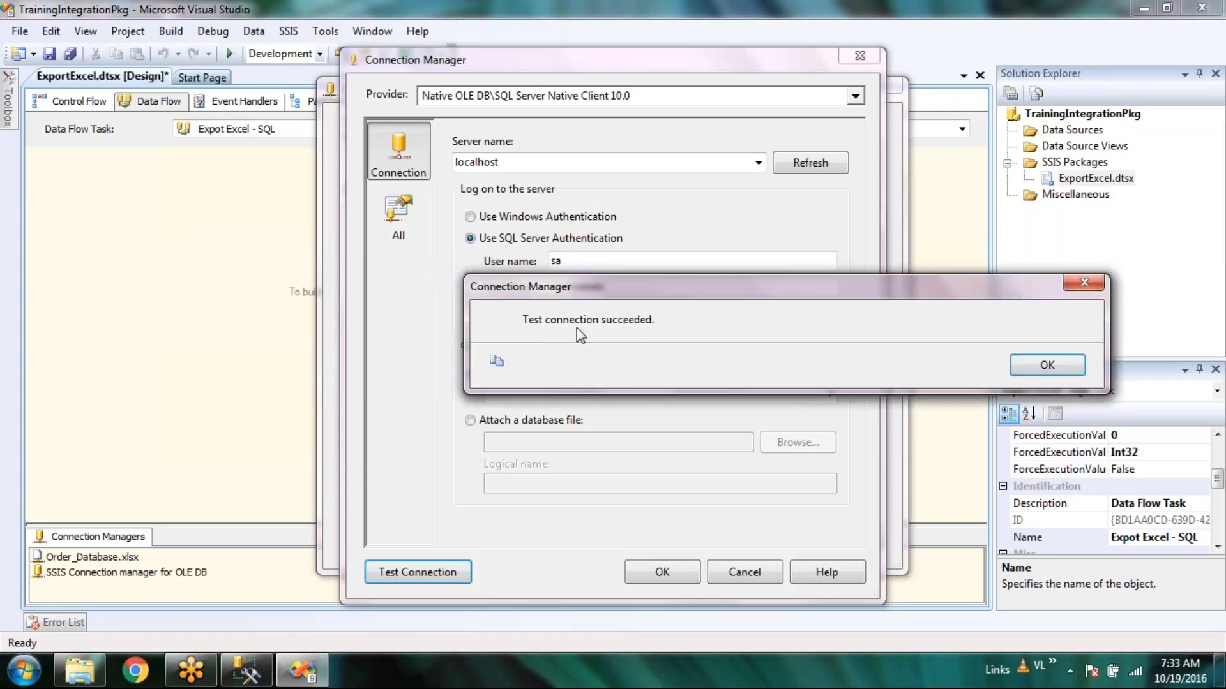
left_click(1047, 366)
left_click(672, 290)
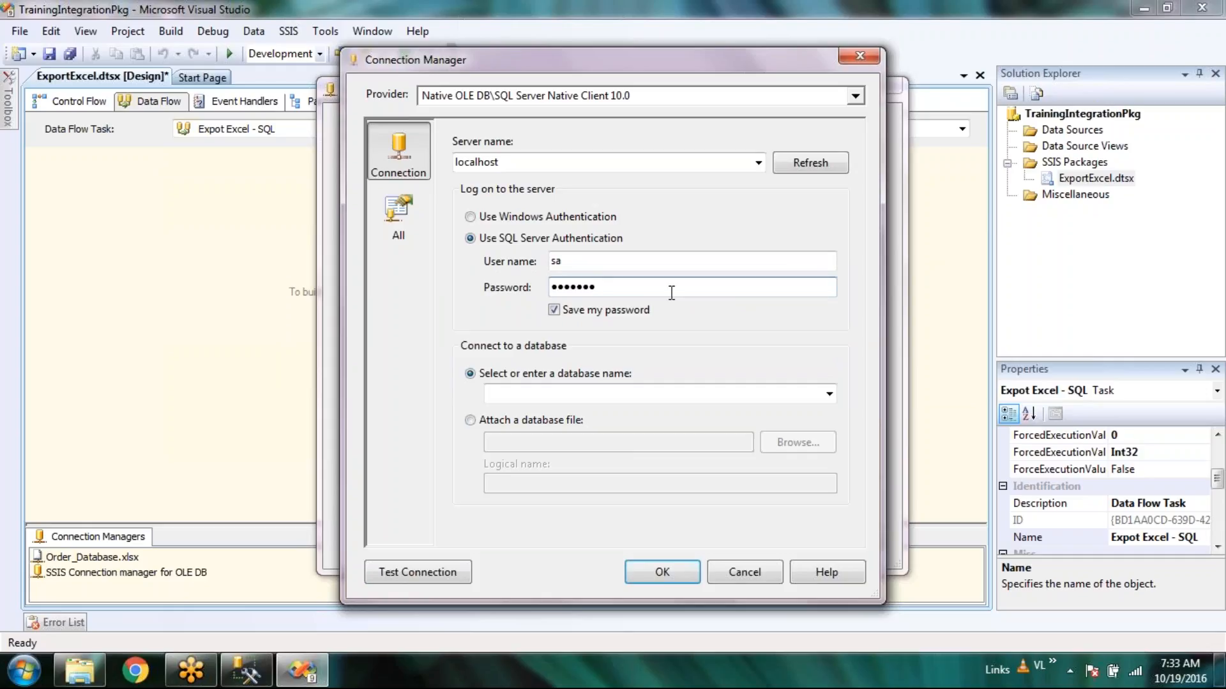
left_click(401, 569)
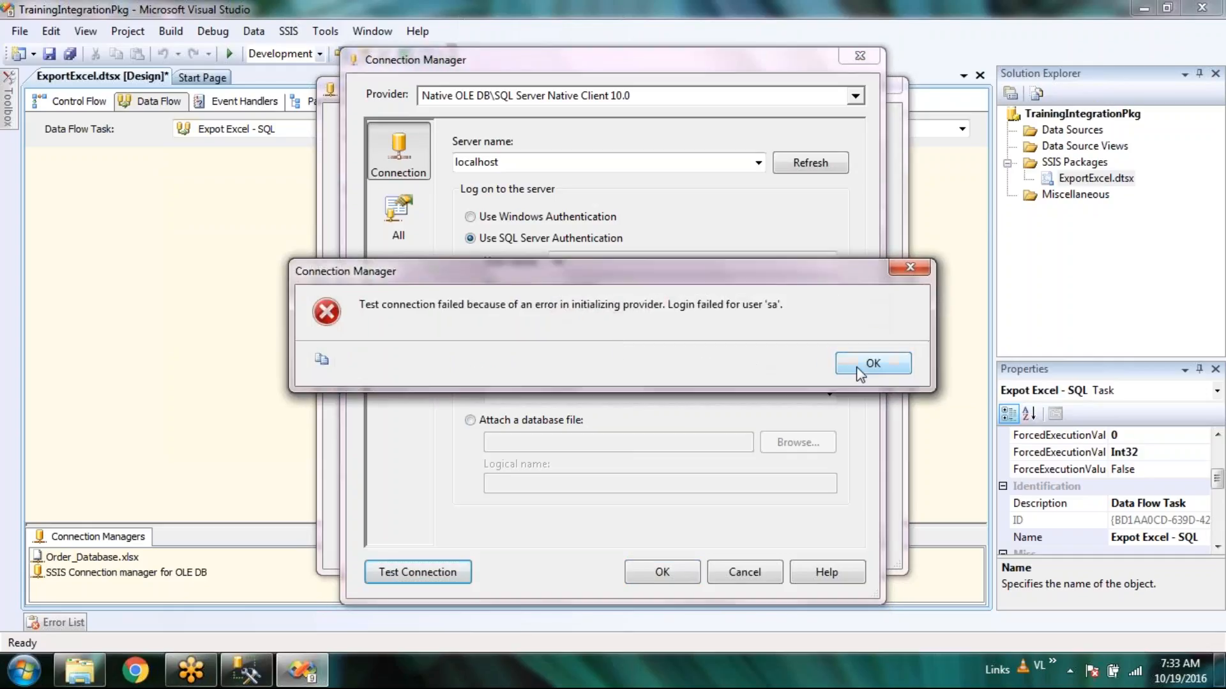
left_click(857, 369)
left_click(437, 579)
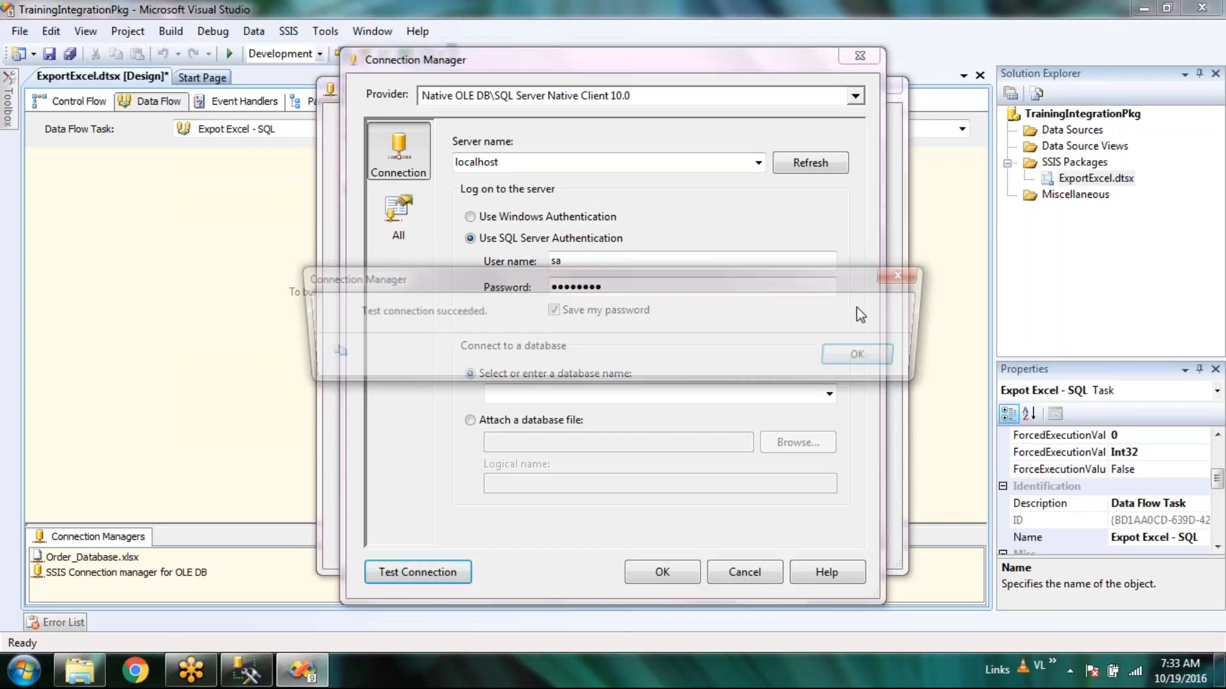
left_click(857, 355)
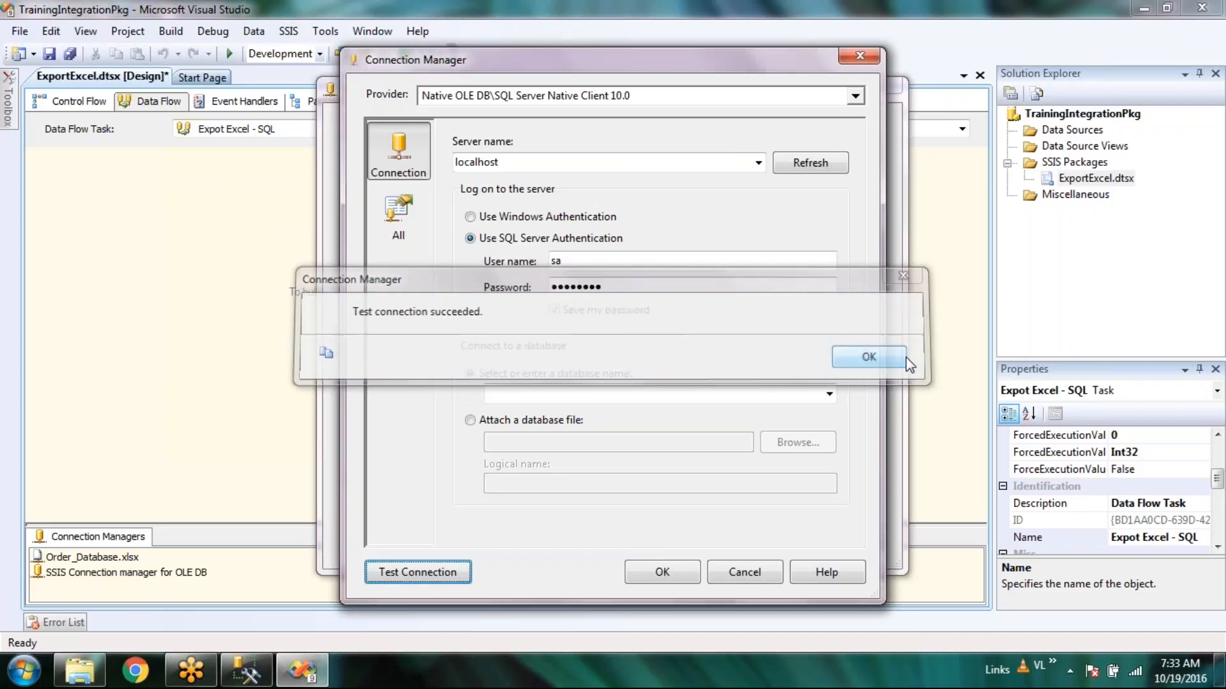
Select the NithilaStagingDB database and confirm both dialogs to add the localhost OLE DB connection.
left_click(829, 394)
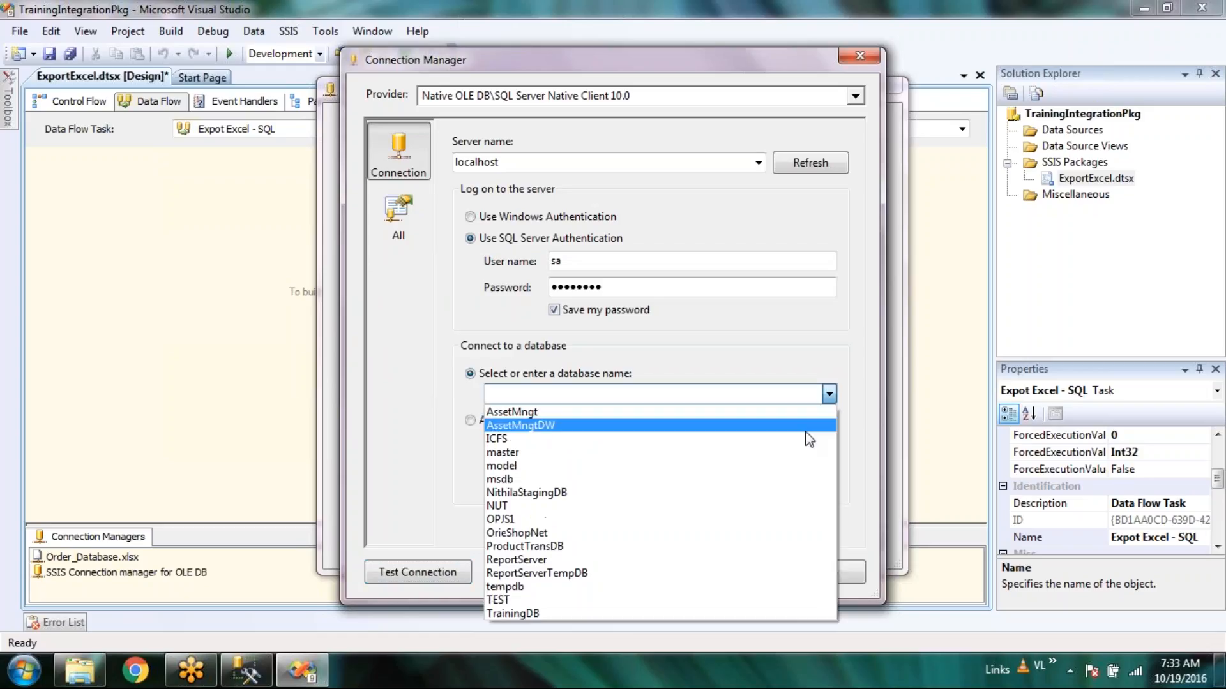
left_click(624, 494)
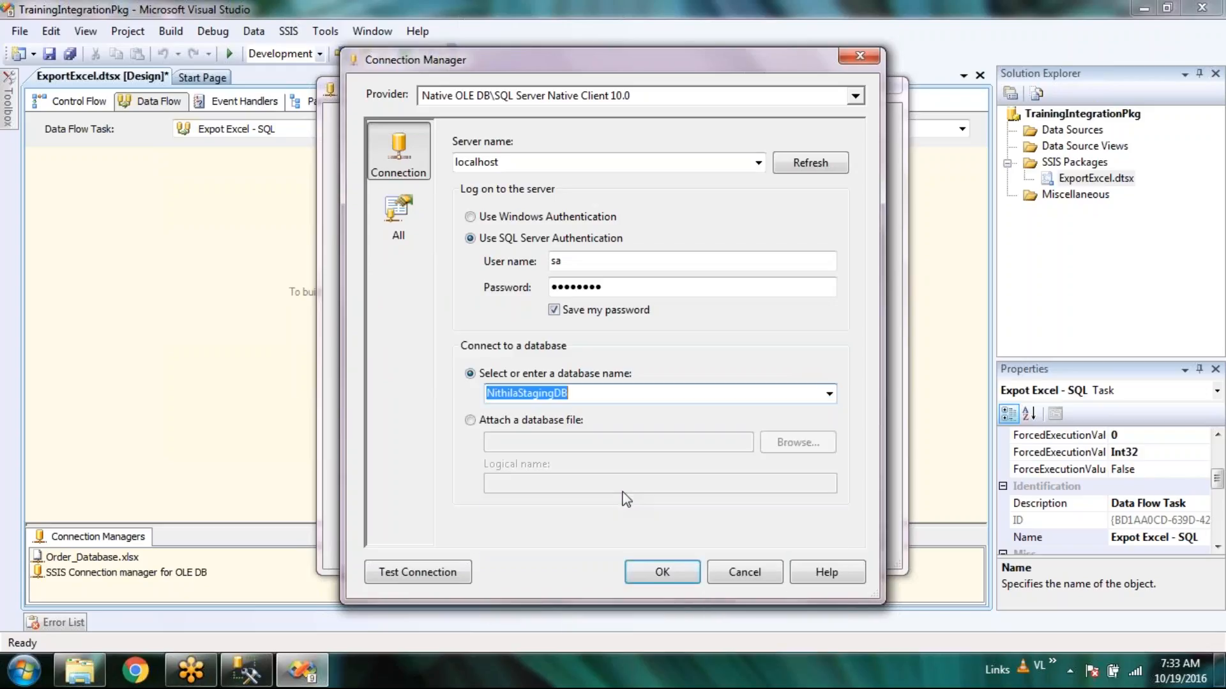
left_click(665, 576)
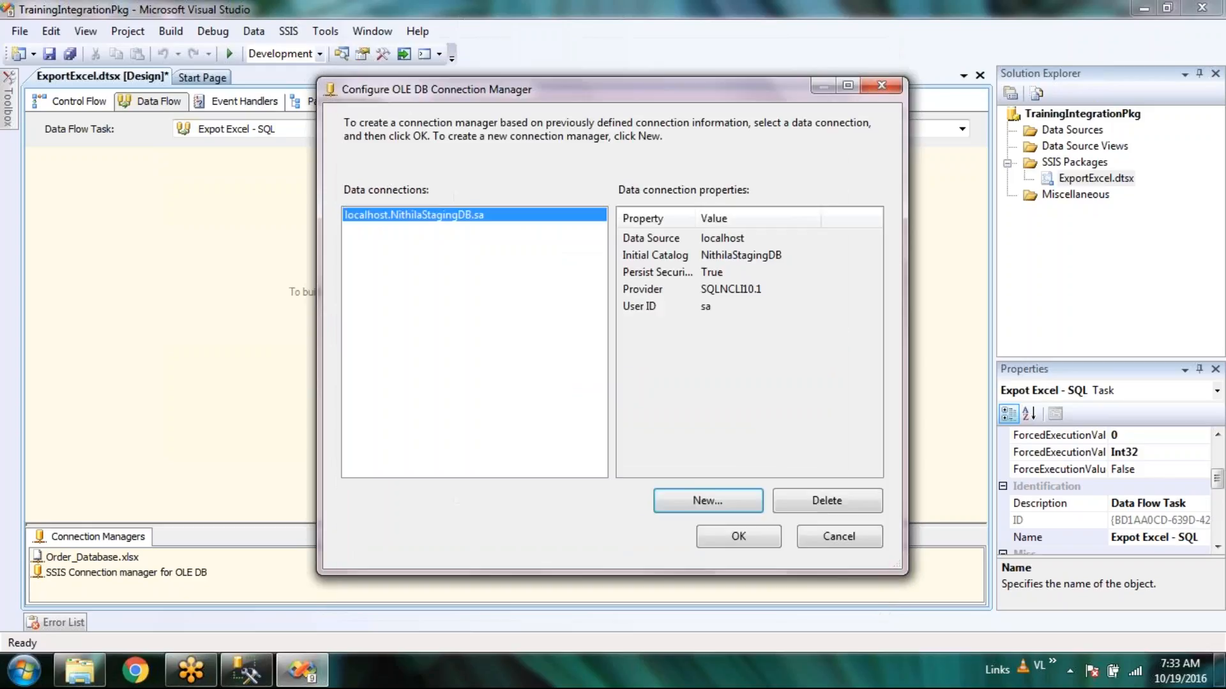
left_click(736, 536)
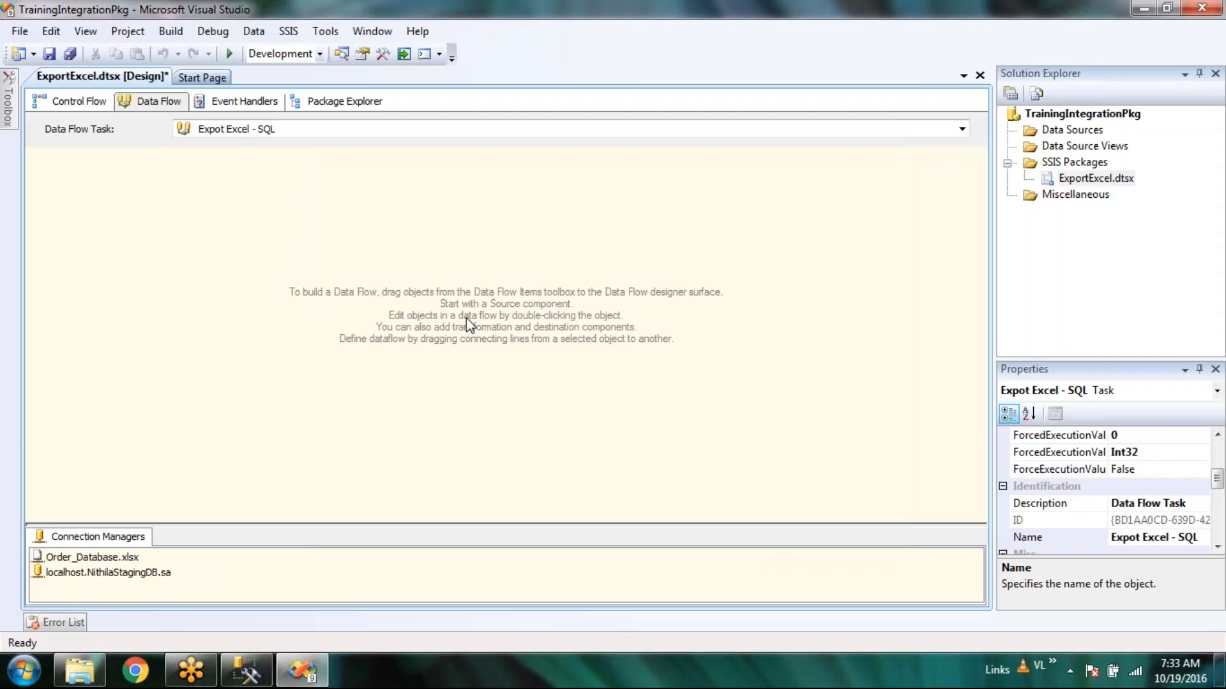
Rename the Order_Database.xlsx connection manager to Con_Excel_OrderDB.
left_click(93, 574)
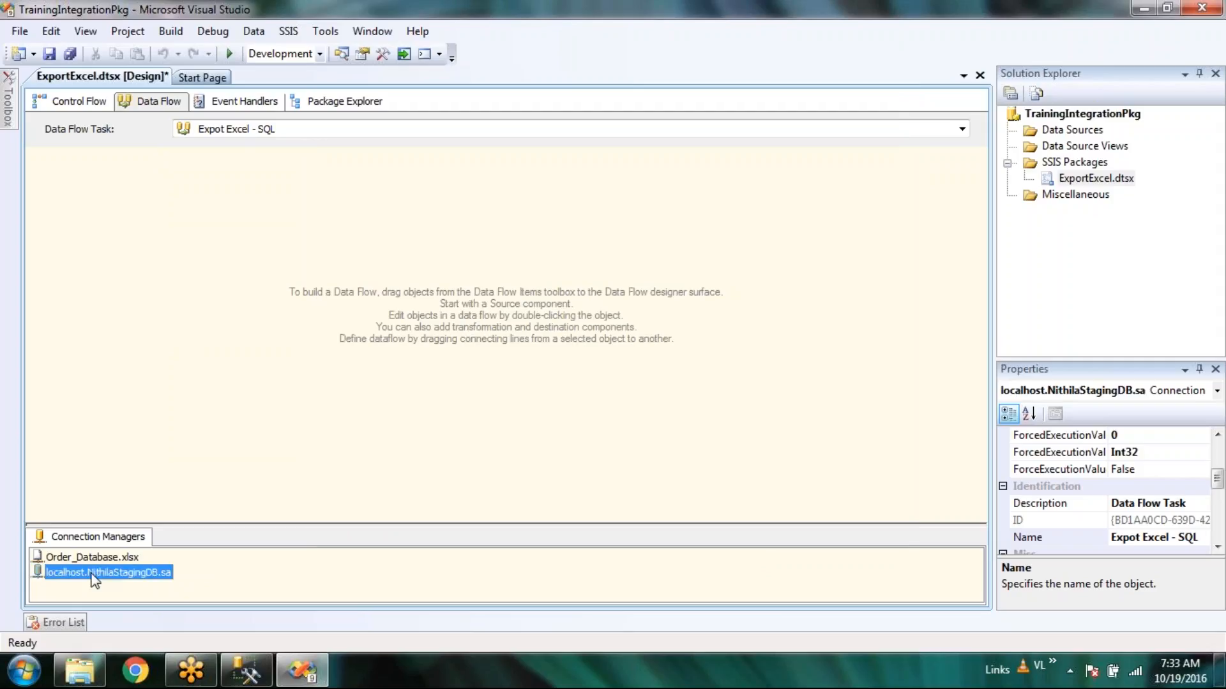
left_click(94, 557)
right_click(94, 556)
left_click(181, 521)
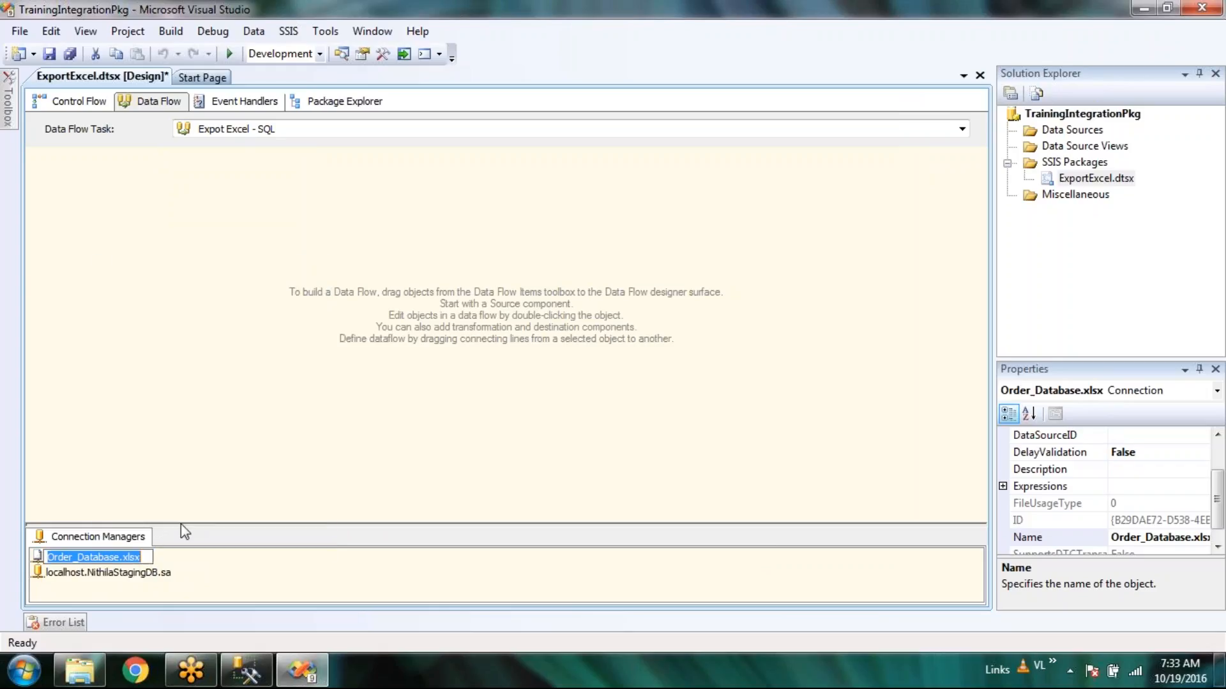
type("Exce")
key("Home")
type("Con")
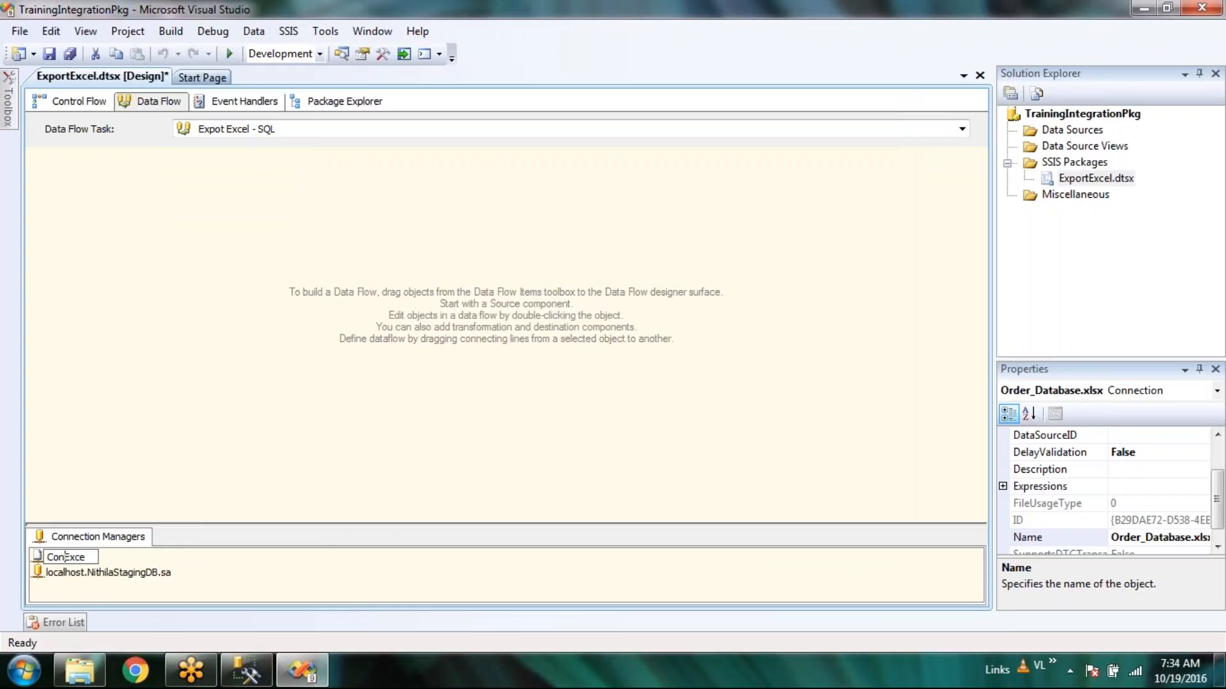
type("Excel")
type("_")
key("BackSpace")
key("BackSpace")
key("BackSpace")
key("BackSpace")
type("_OrderDB")
left_click(399, 464)
Rename the staging database connection manager to Con_SQL_StagingDB and save all changes.
left_click(143, 573)
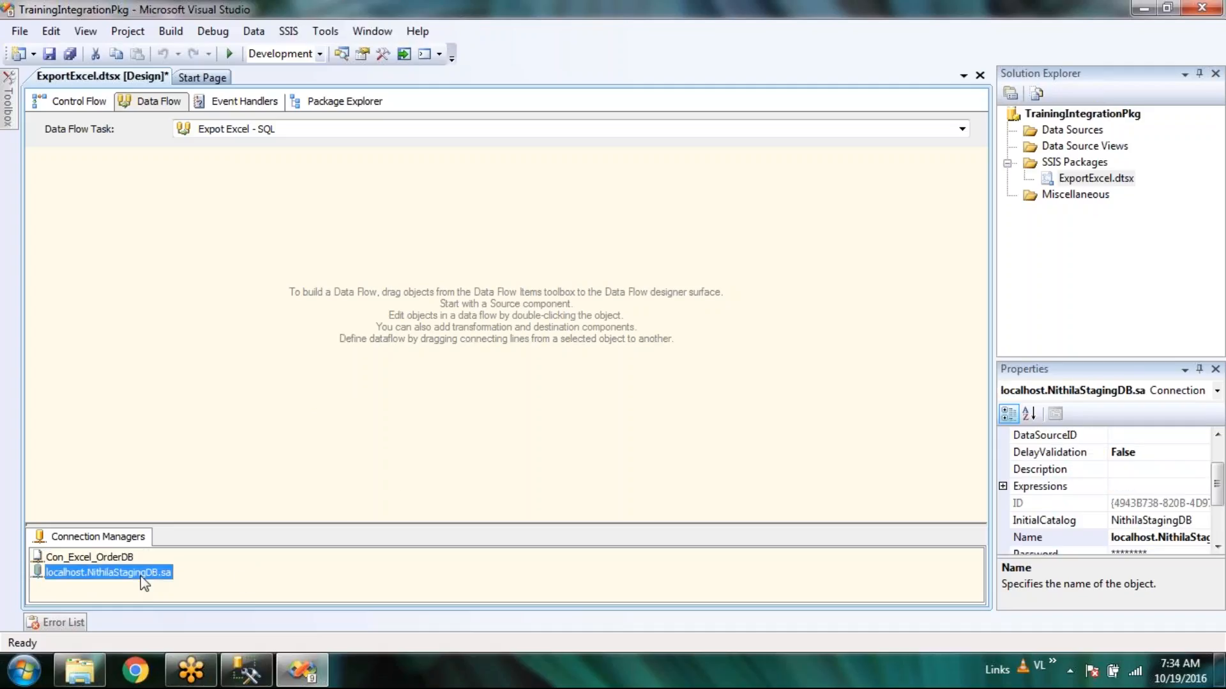
right_click(145, 582)
left_click(181, 538)
type("Con")
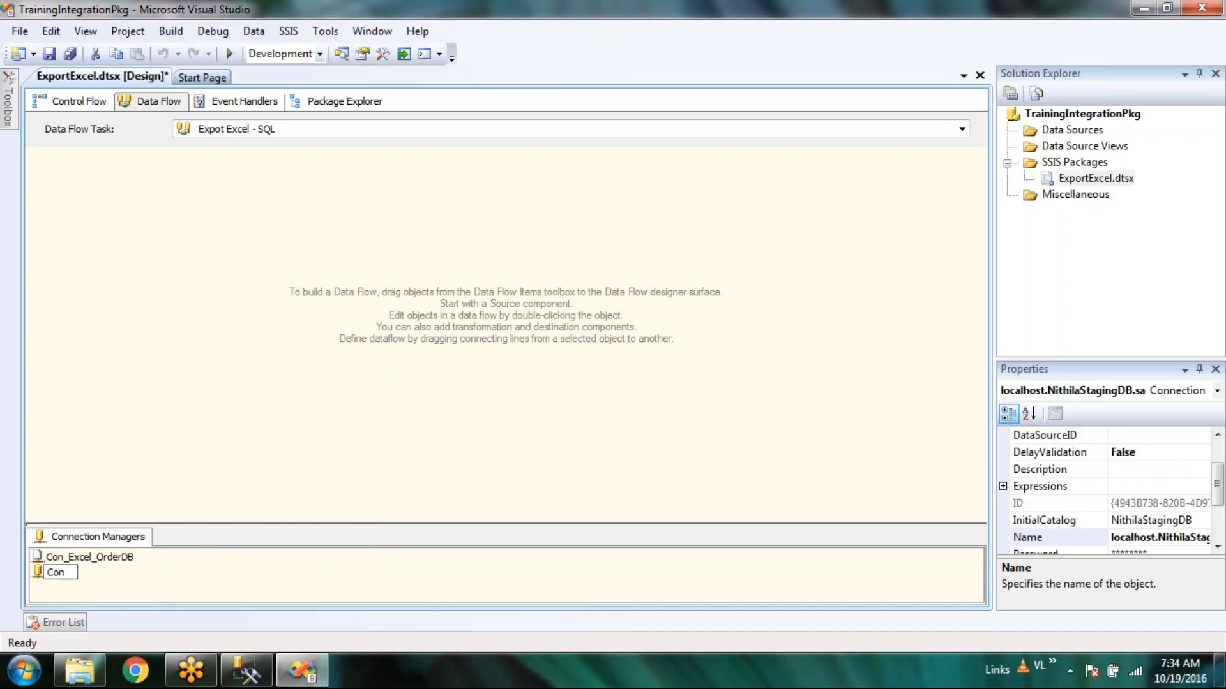
type("_SQL_StagingDB")
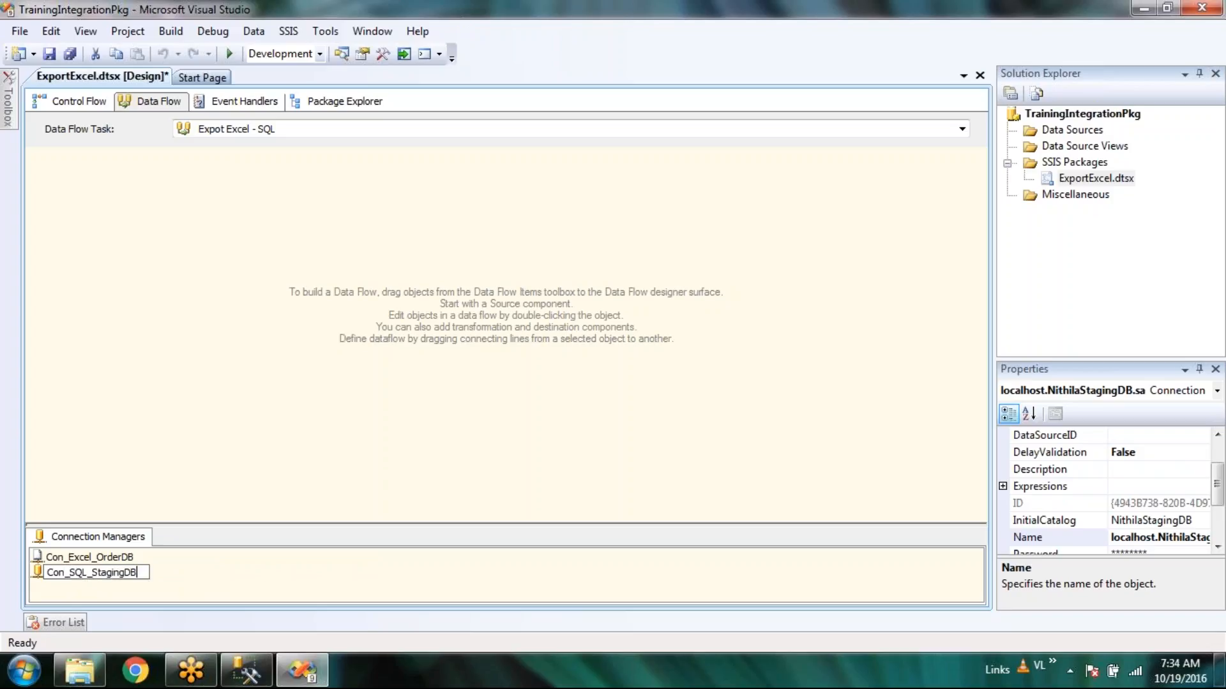
key("Return")
left_click(354, 419)
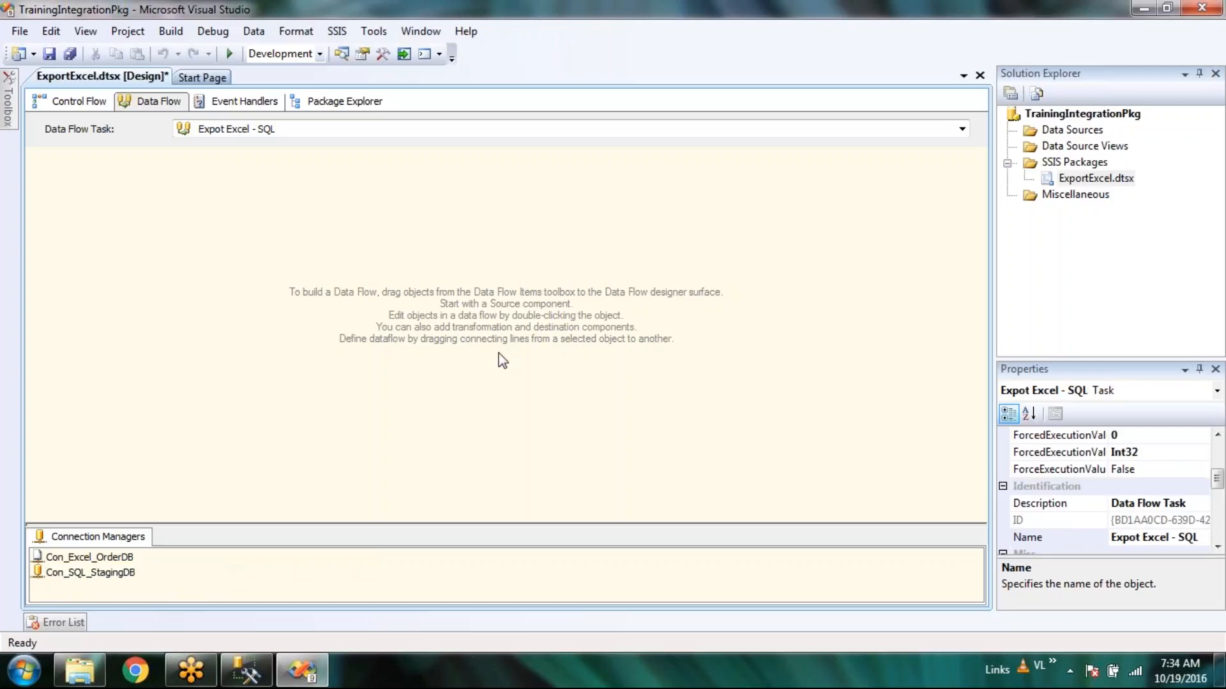
left_click(70, 53)
Save the package and collapse the General and destination groups in the Toolbox.
key("ctrl+s")
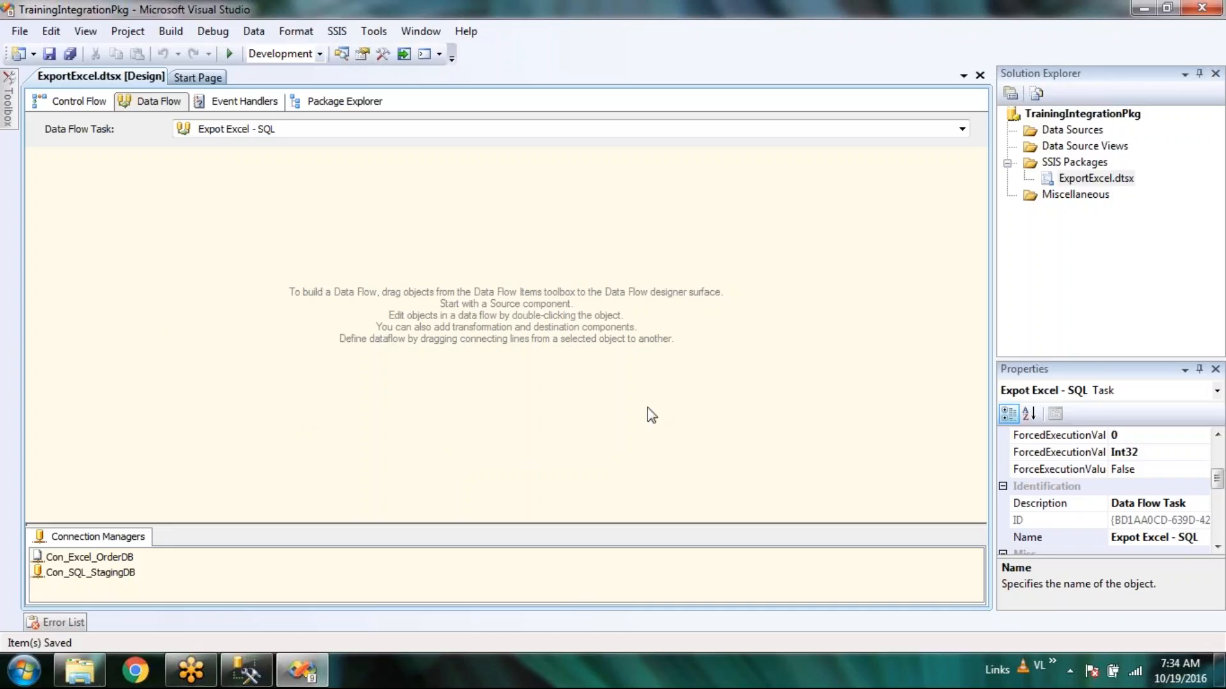
mouse_move(14, 117)
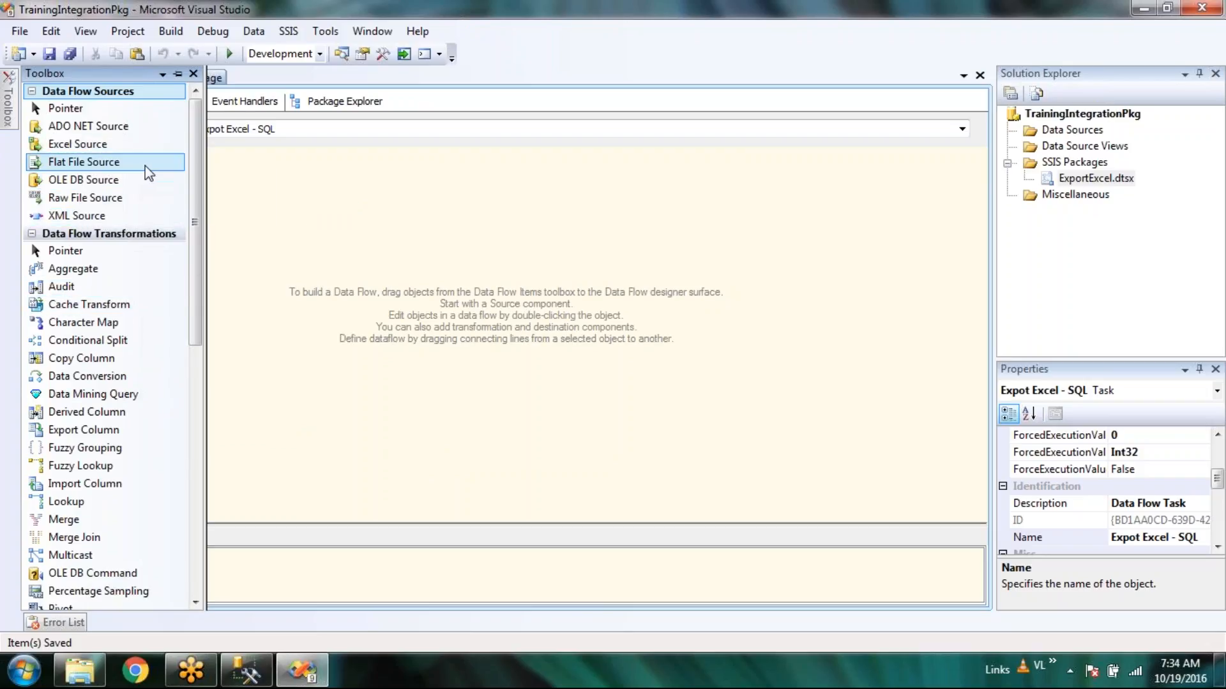
scroll(143, 240, "down", 4)
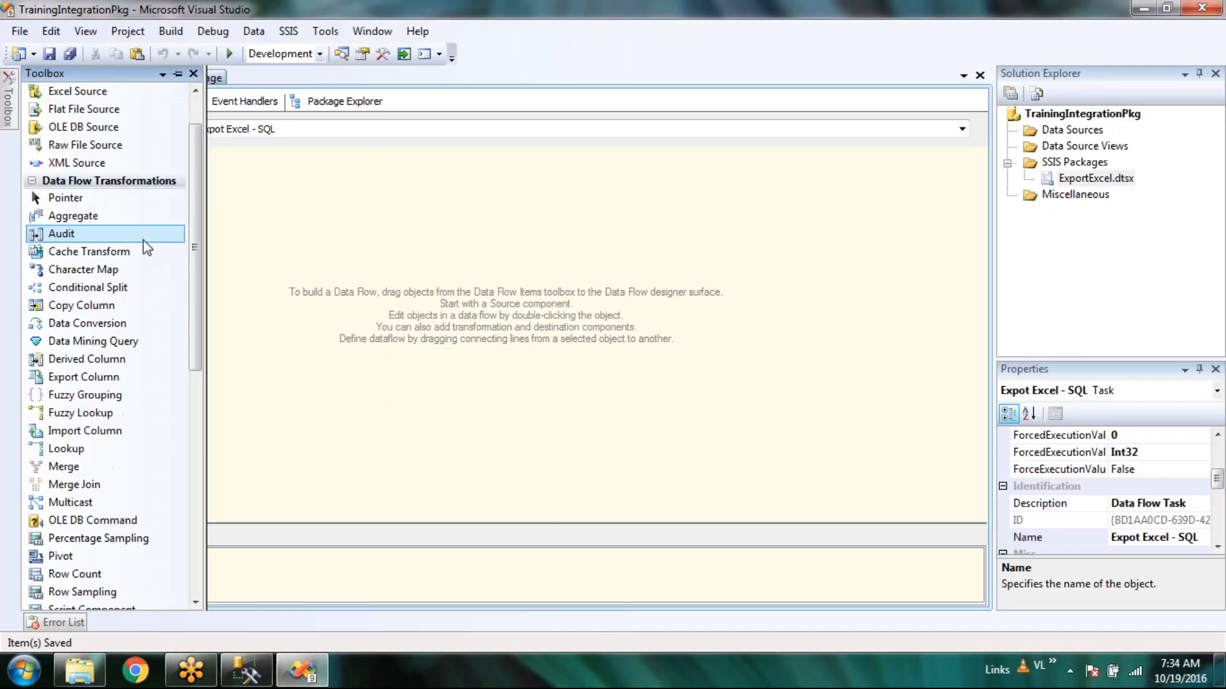
scroll(143, 240, "down", 6)
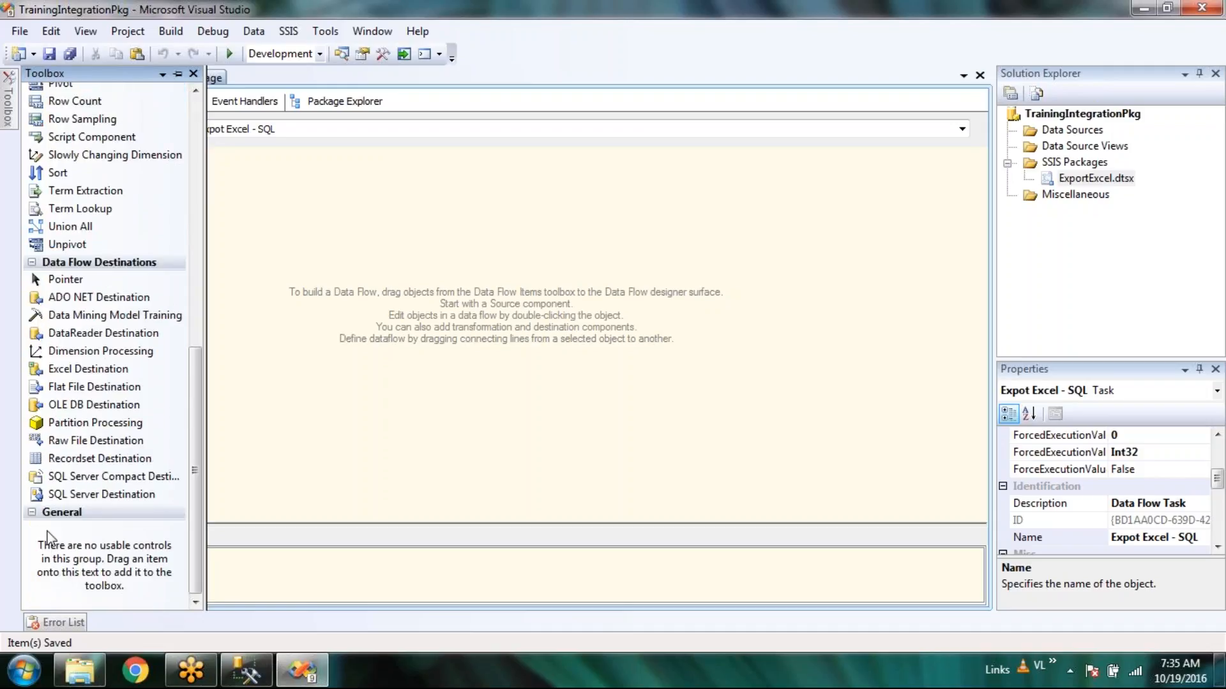
left_click(55, 516)
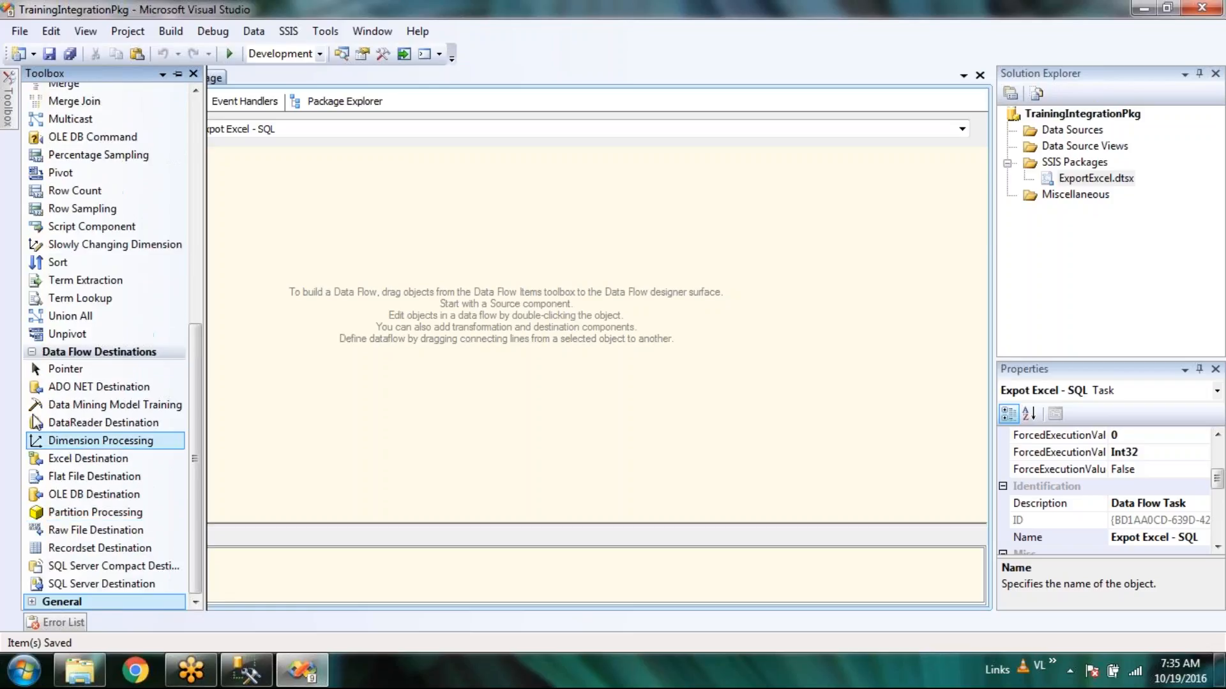
left_click(31, 352)
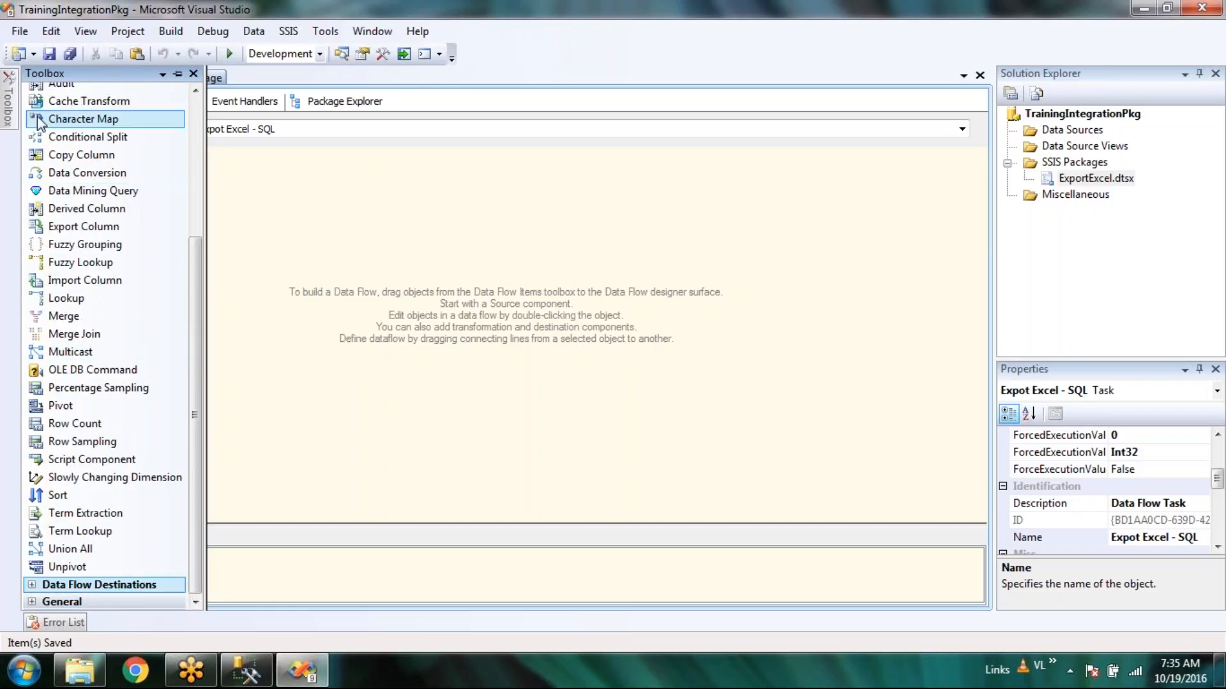
Collapse the source and transformation groups, then expand only Data Flow Transformations.
scroll(38, 114, "up", 4)
left_click(31, 91)
left_click(31, 108)
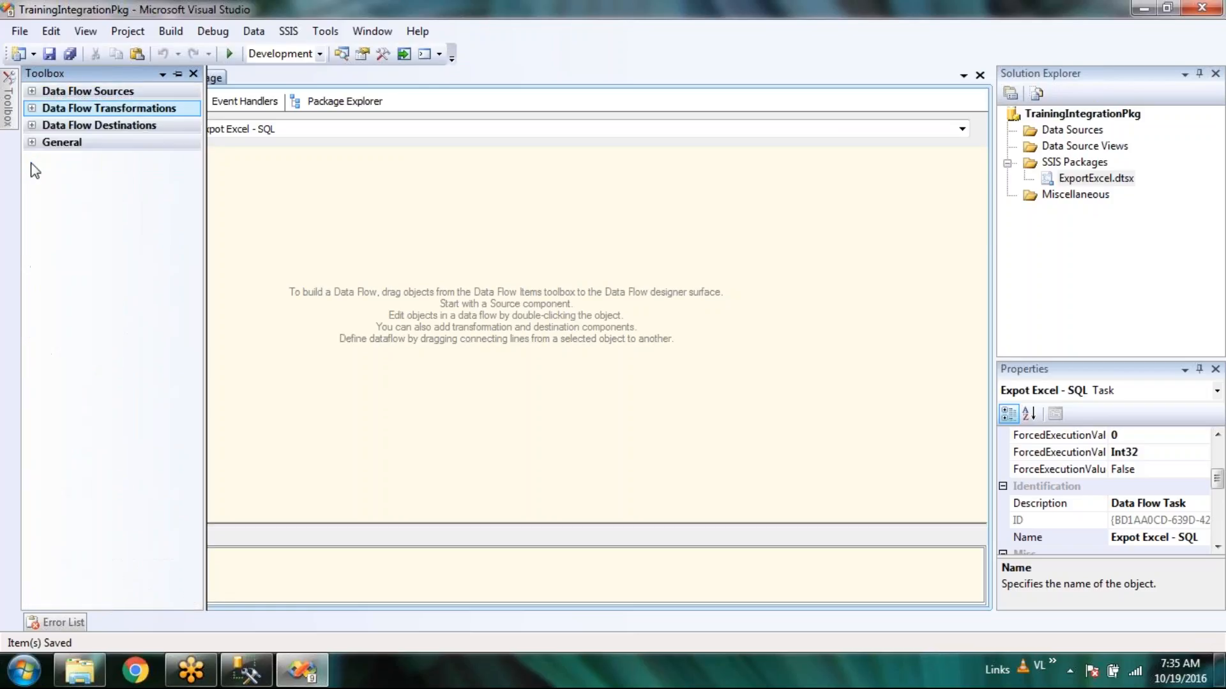
right_click(74, 209)
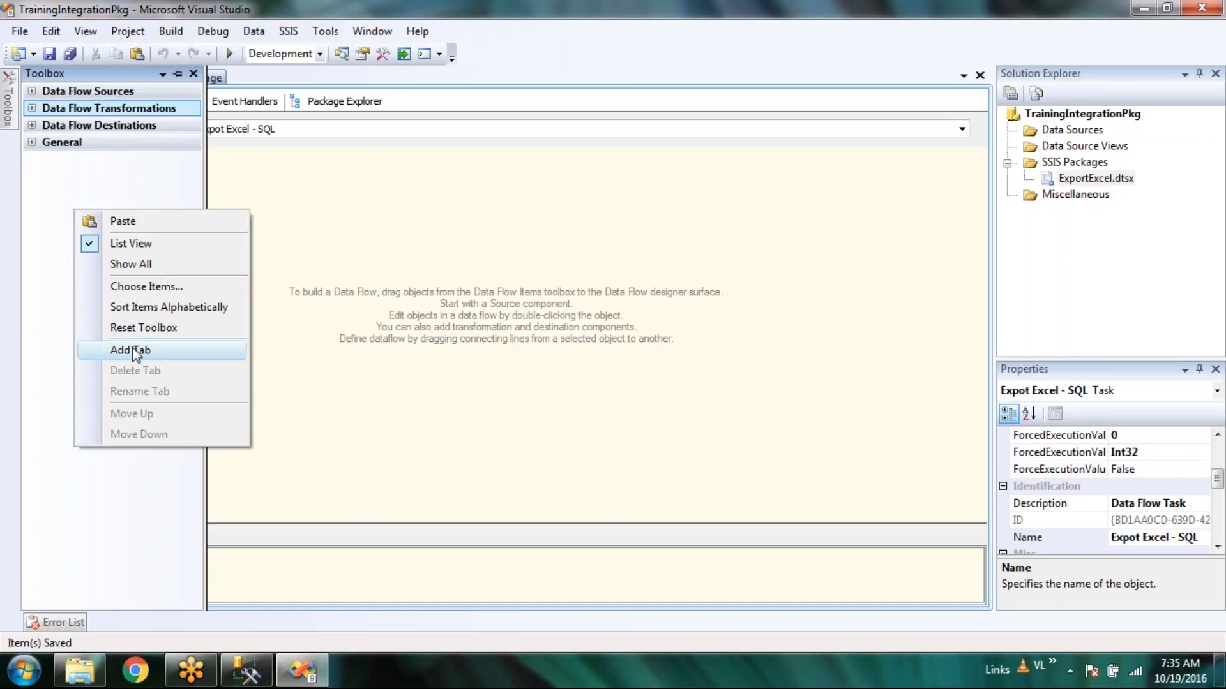
left_click(46, 183)
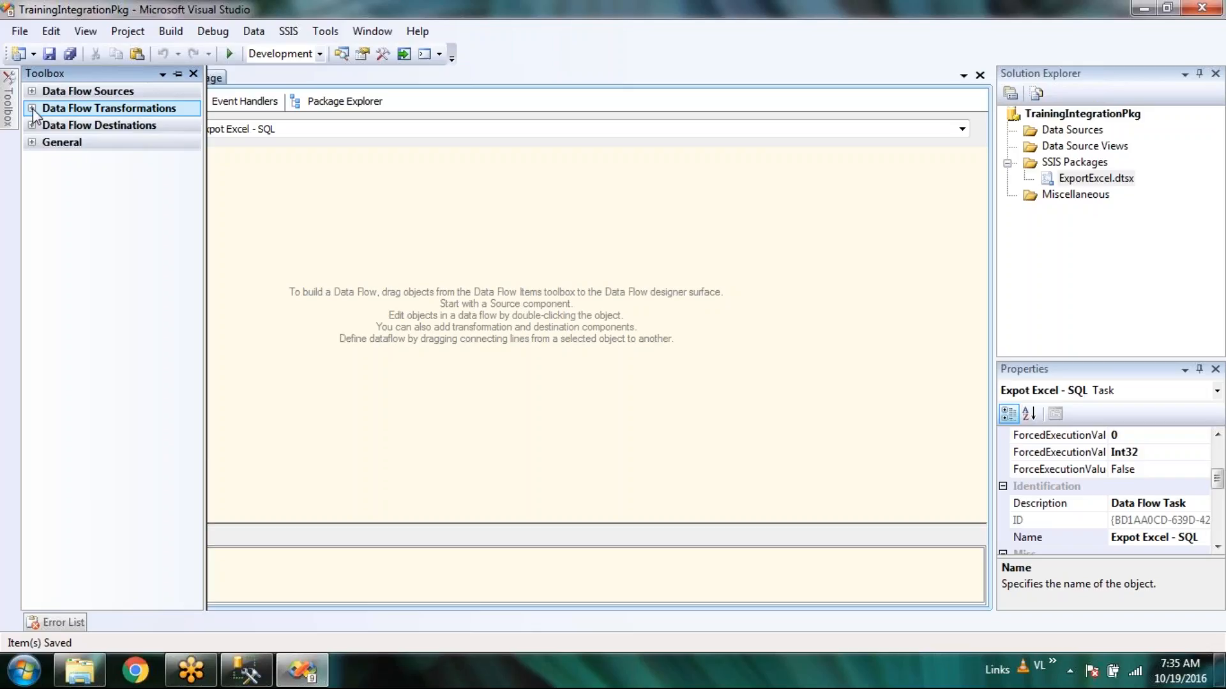
left_click(32, 108)
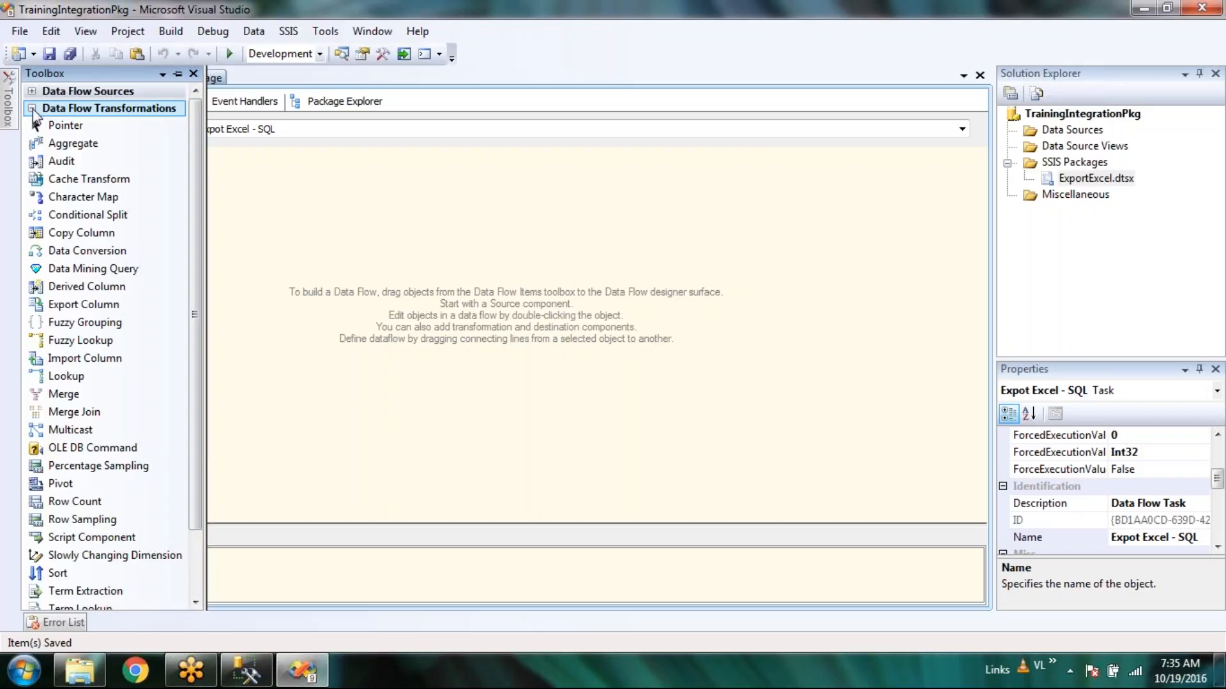
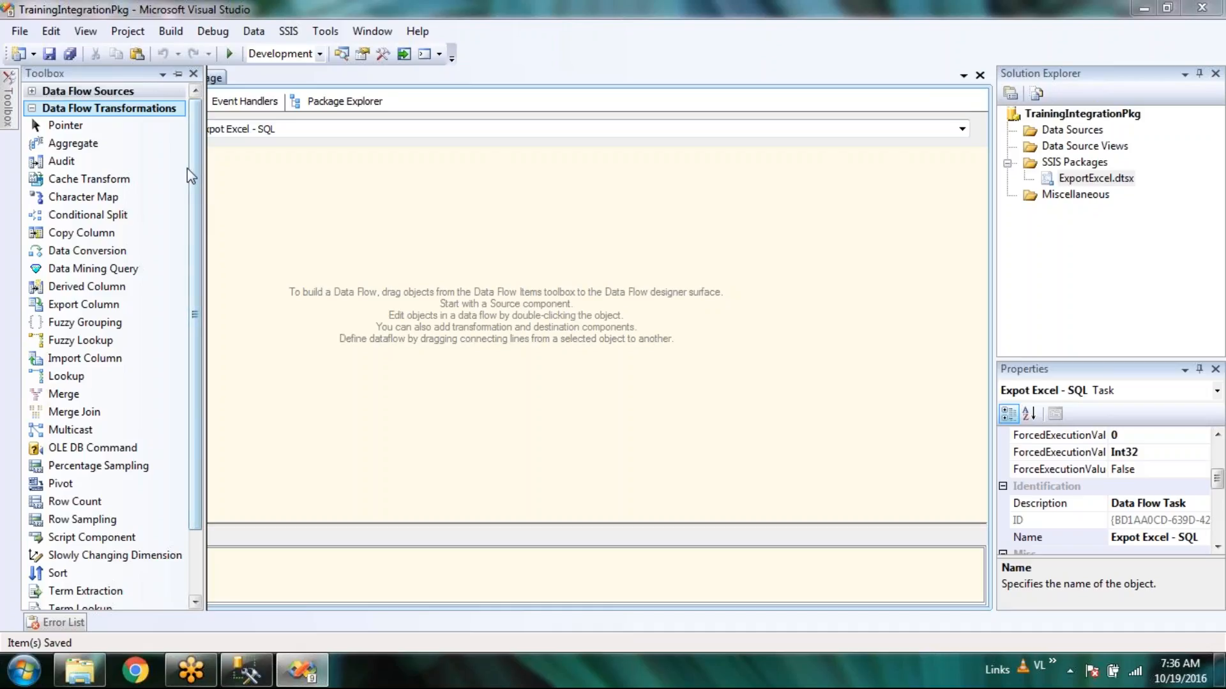
Expand Data Flow Sources in the Toolbox and browse its sources, transformations and destinations.
left_click(31, 91)
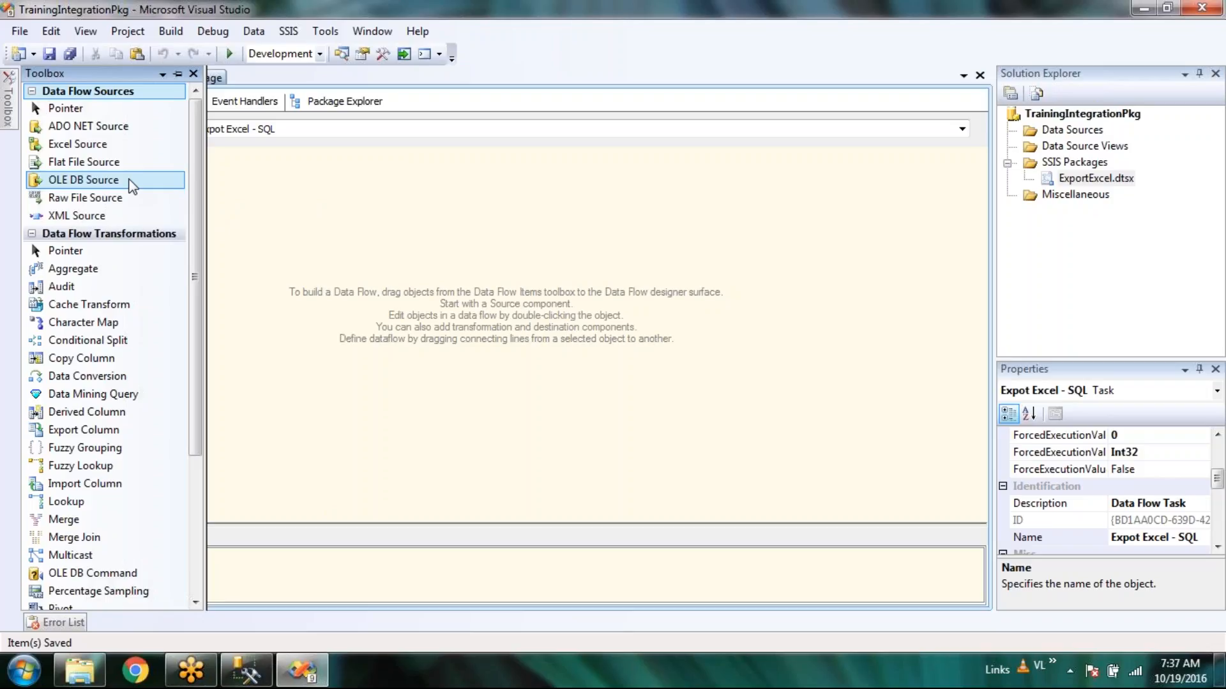
scroll(131, 185, "down", 4)
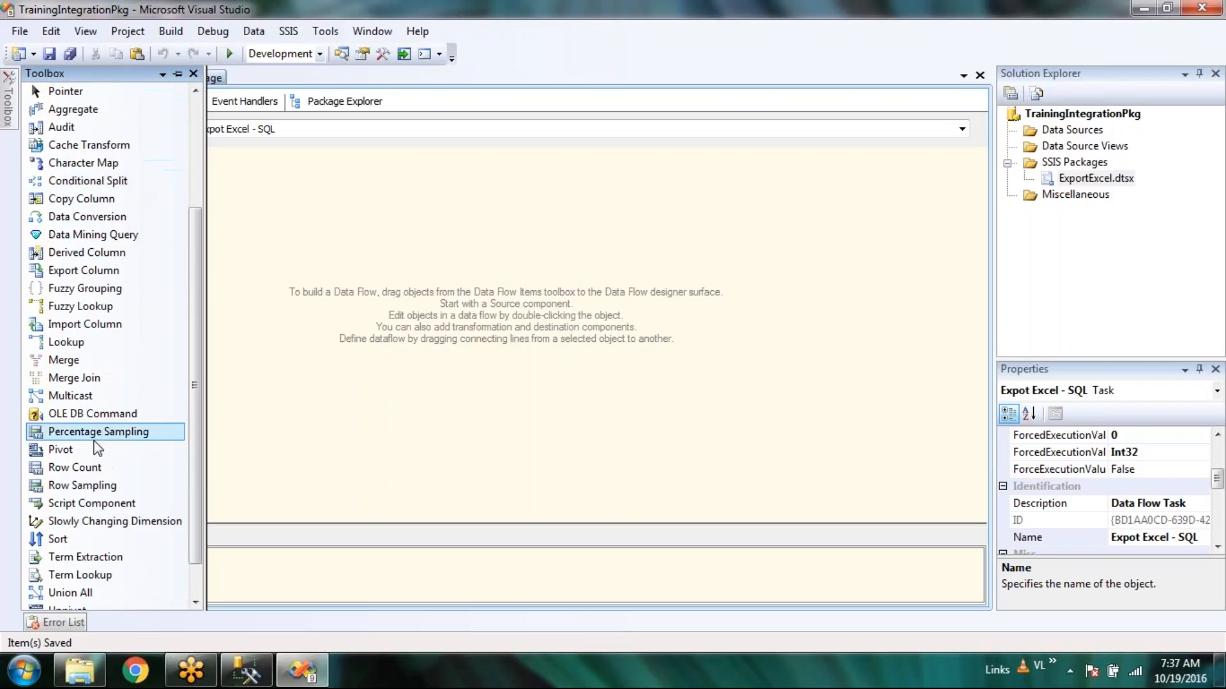
scroll(72, 581, "down", 4)
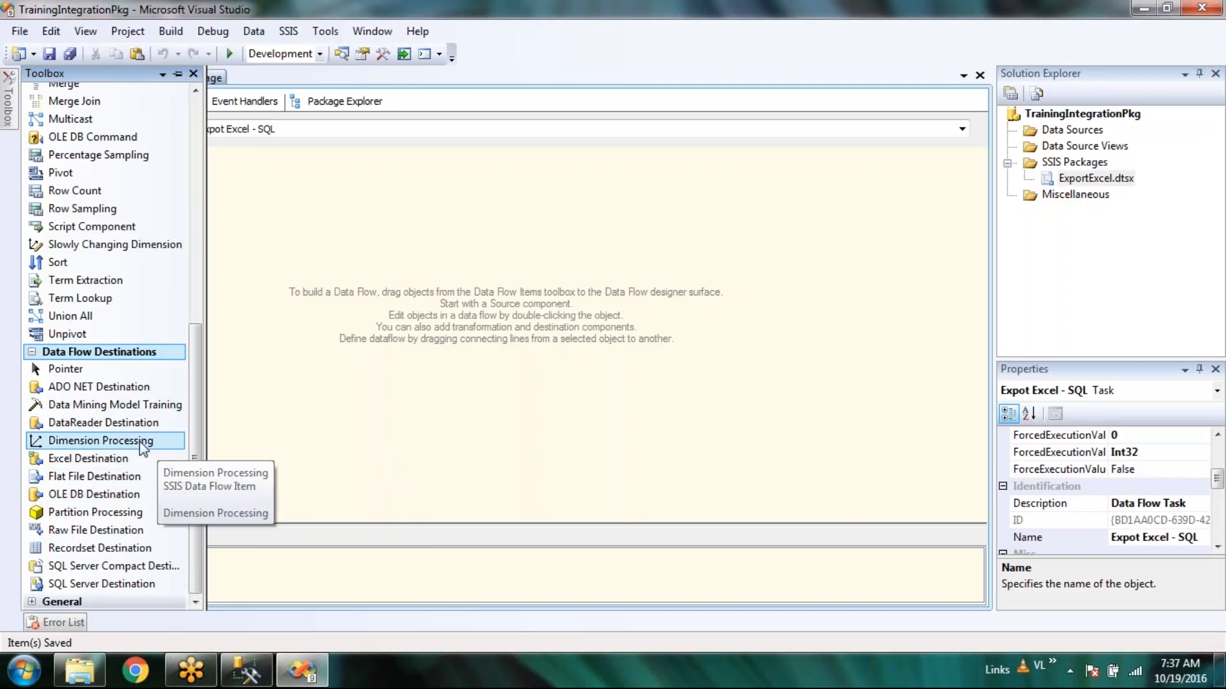
scroll(142, 447, "up", 7)
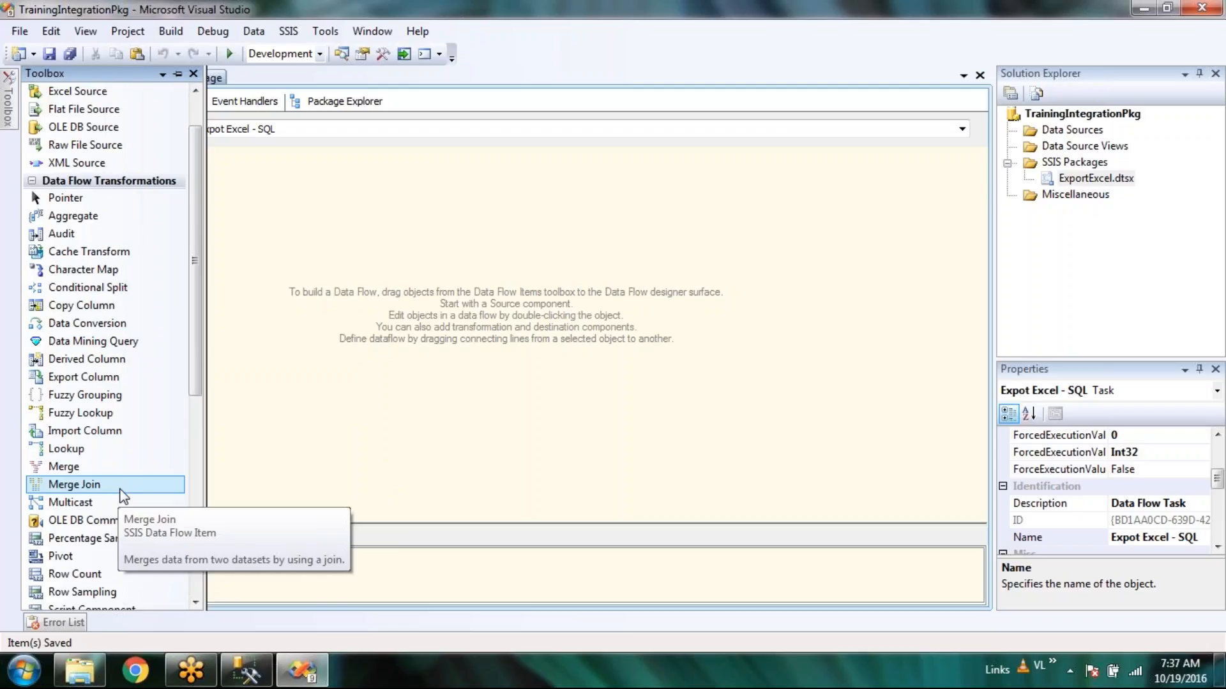
scroll(123, 496, "up", 1)
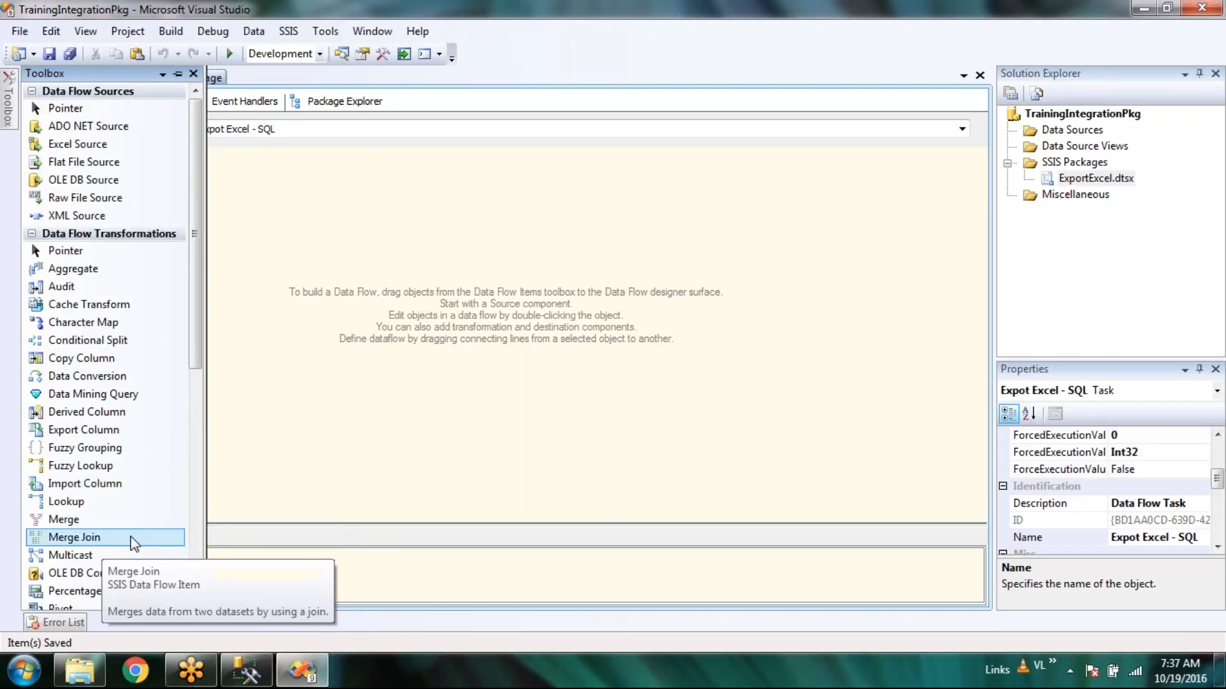
scroll(134, 543, "down", 2)
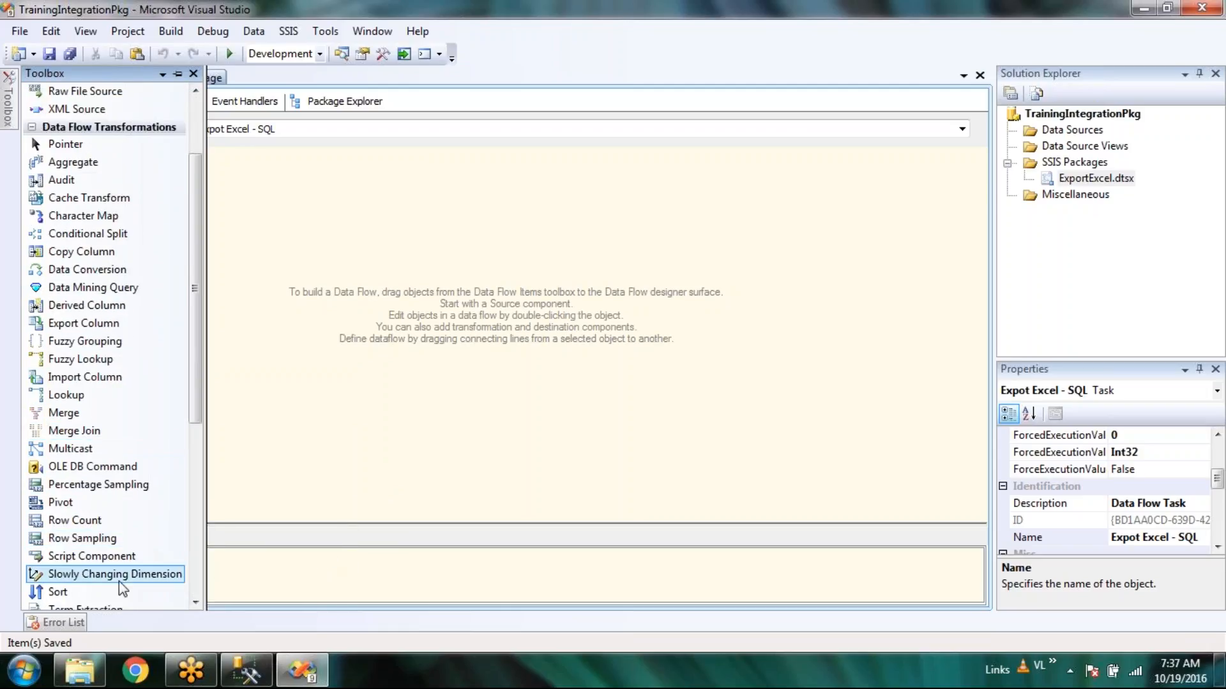
left_click_drag(203, 423, 198, 484)
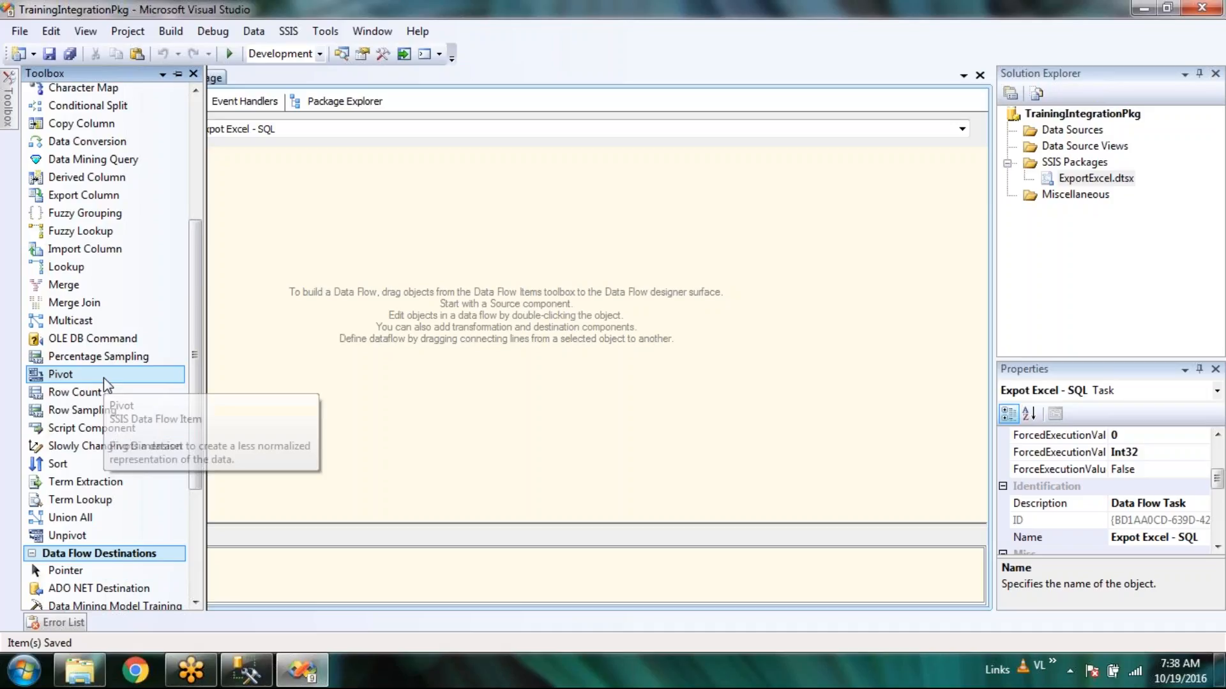
left_click_drag(193, 334, 195, 240)
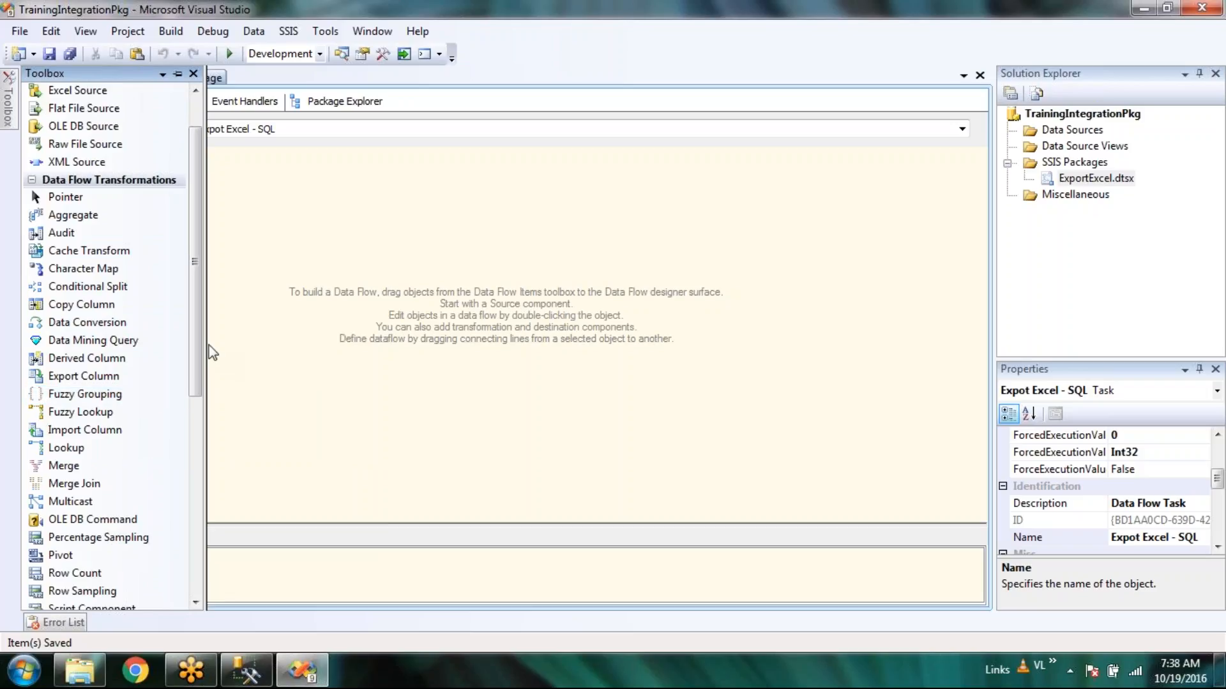
Drag an Excel Source from Data Flow Sources onto the data flow canvas.
mouse_move(198, 343)
left_mouse_down()
mouse_move(197, 424)
mouse_move(214, 350)
left_mouse_up()
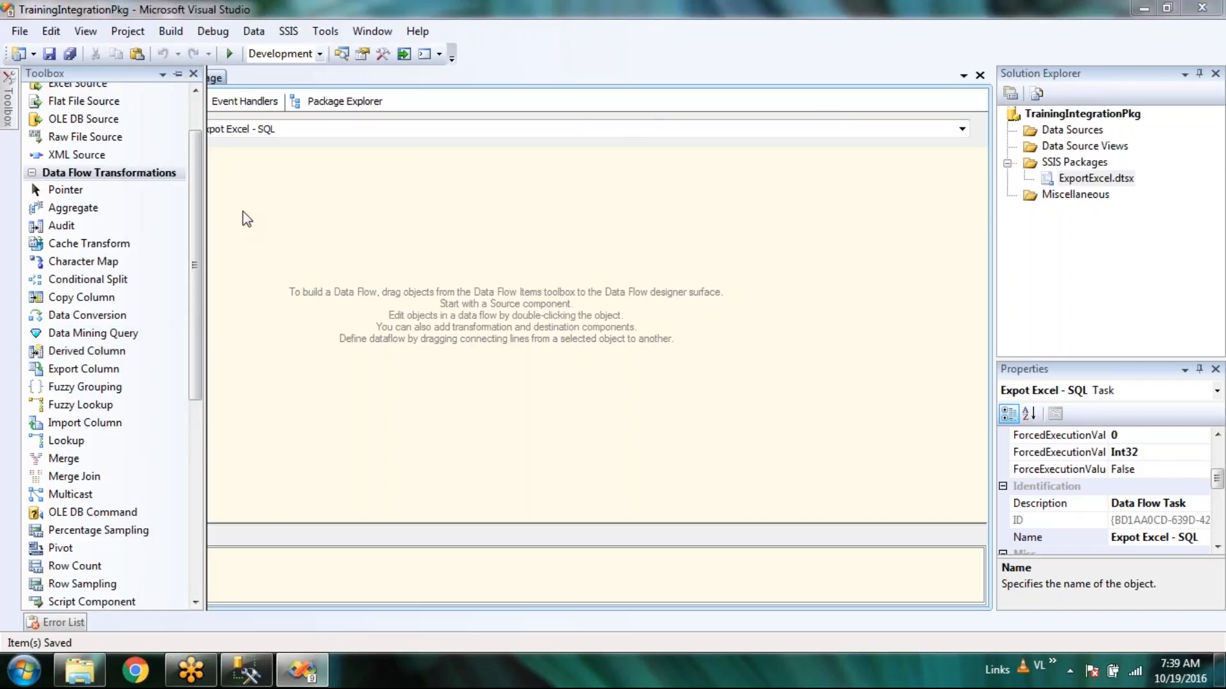
scroll(206, 153, "up", 2)
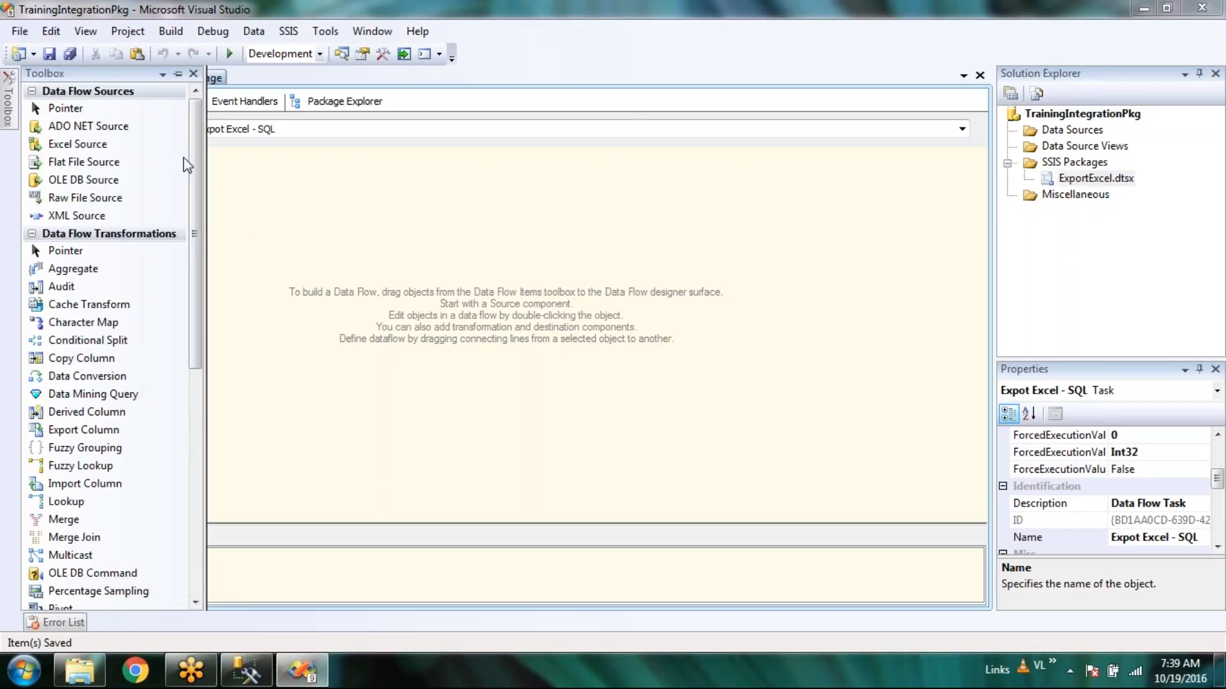
left_click(78, 146)
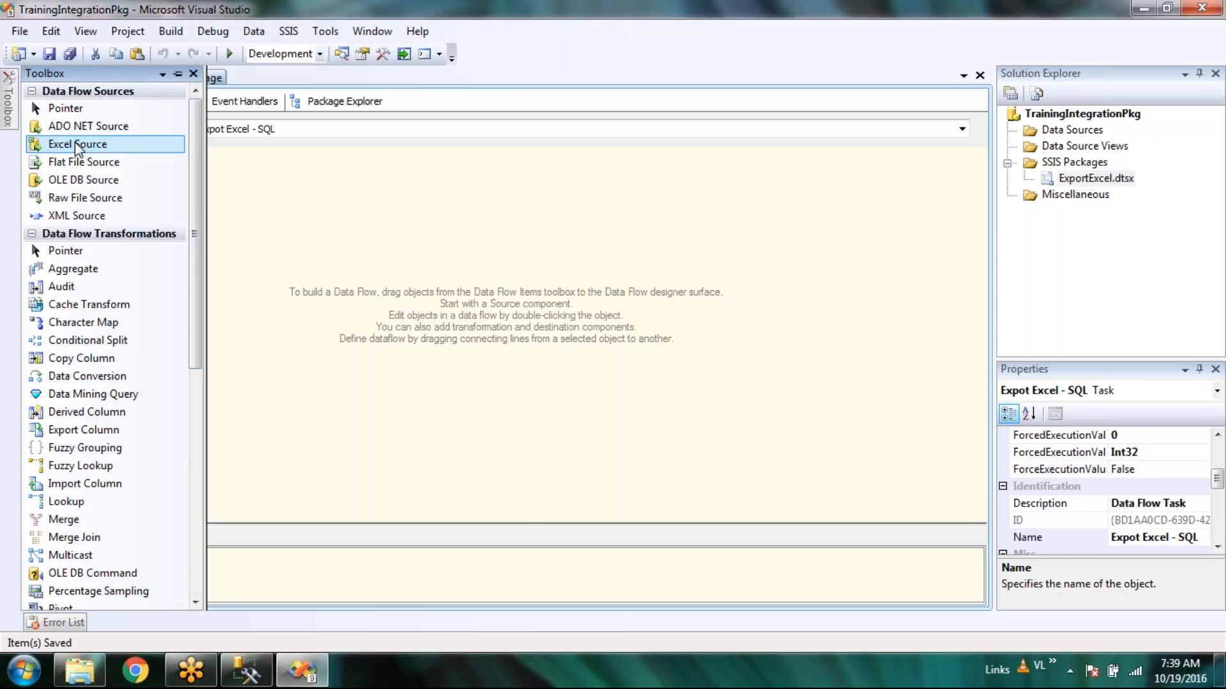
left_click_drag(77, 145, 134, 192)
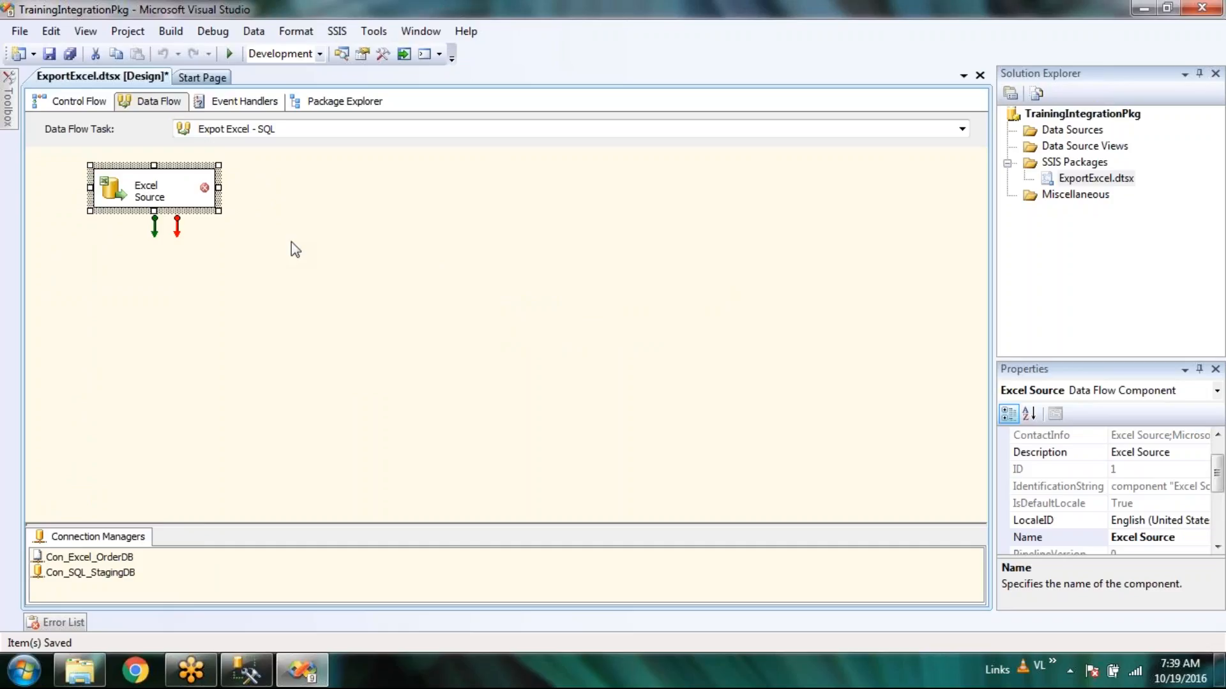
Rename the new Excel Source component to 'Order DB'.
left_click(174, 191)
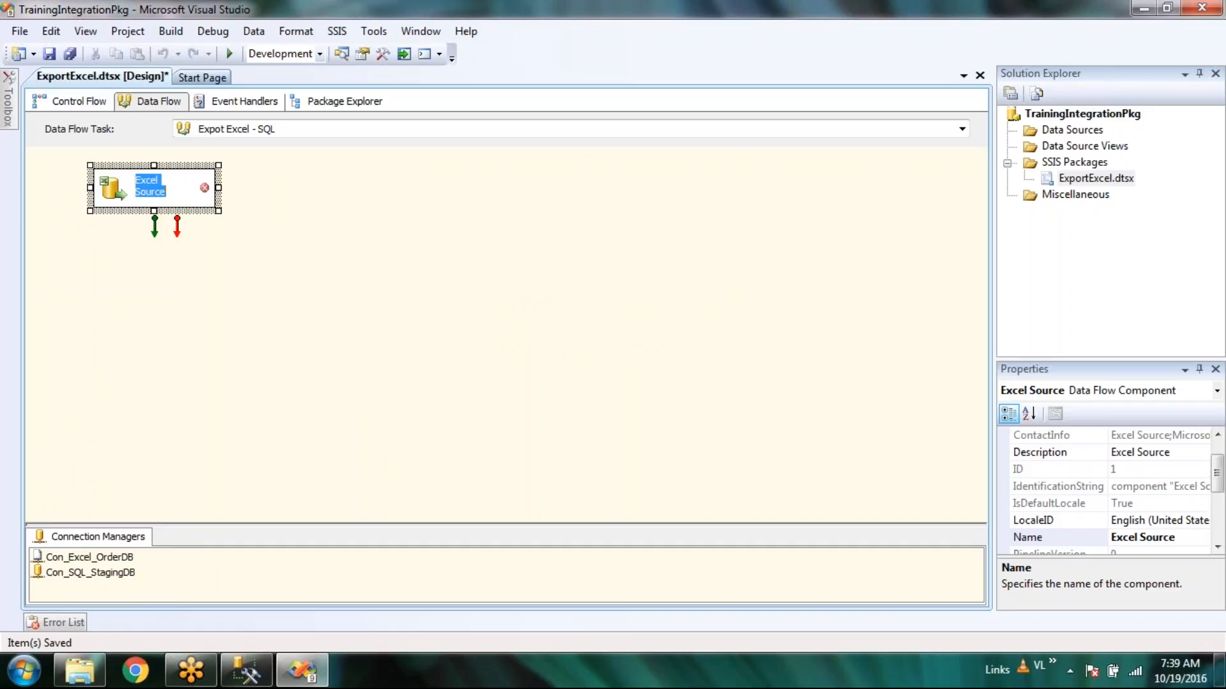
type("Order")
type(" Db")
type("B")
left_click(413, 339)
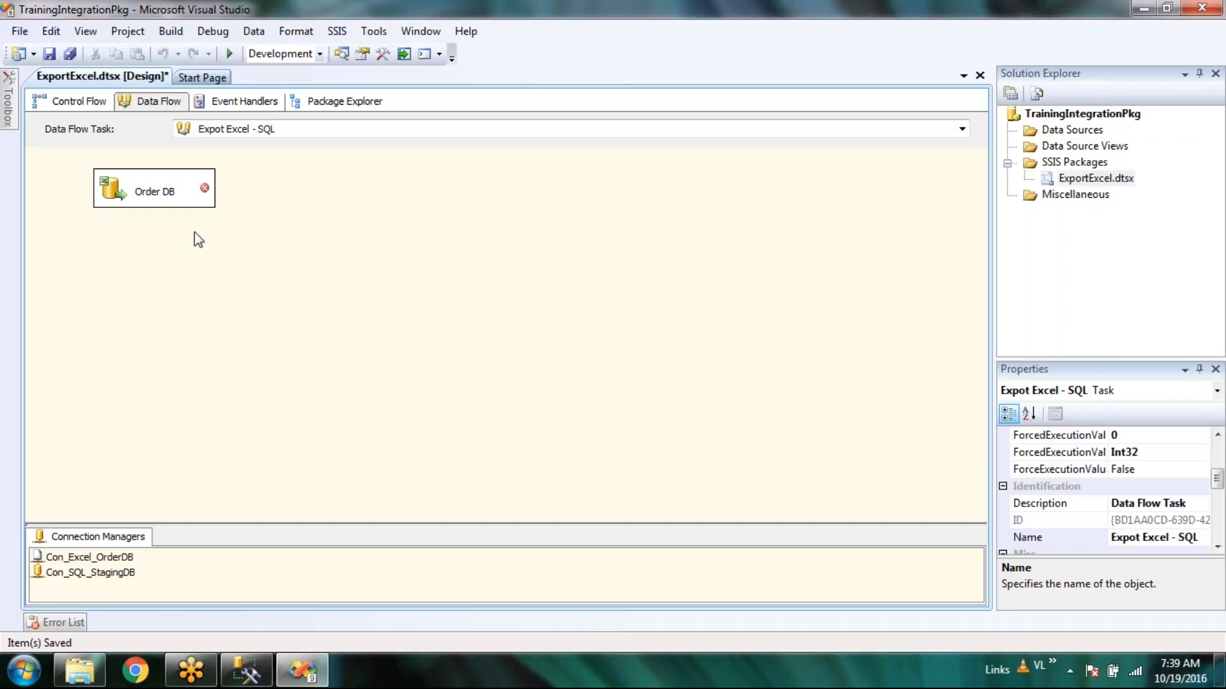
Open the Order DB source editor and inspect its empty connection list and Table or view access mode.
left_click(109, 195)
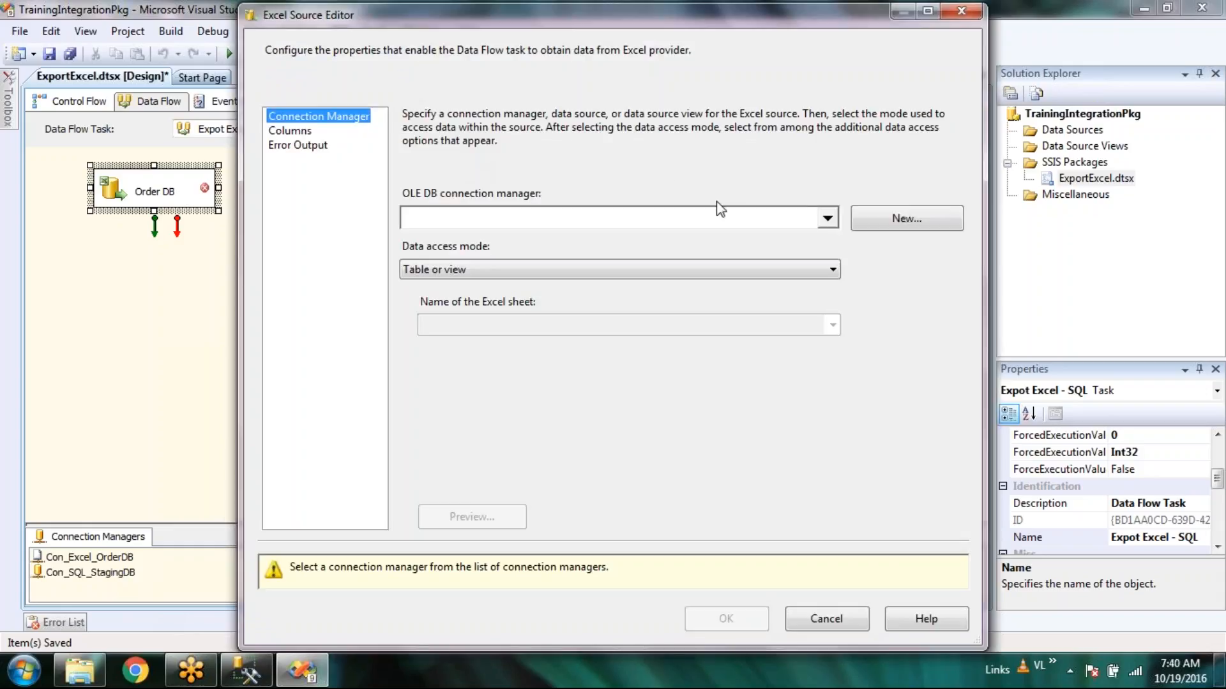
left_click(827, 217)
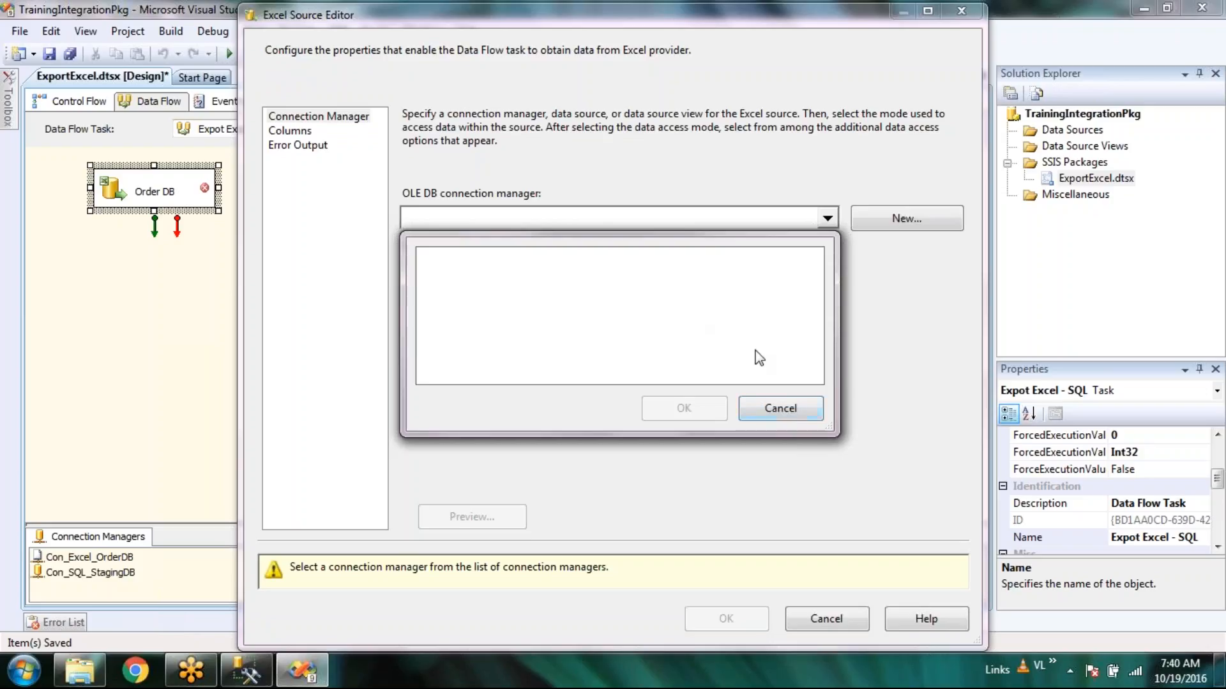
left_click(747, 408)
left_click(714, 270)
left_click(714, 270)
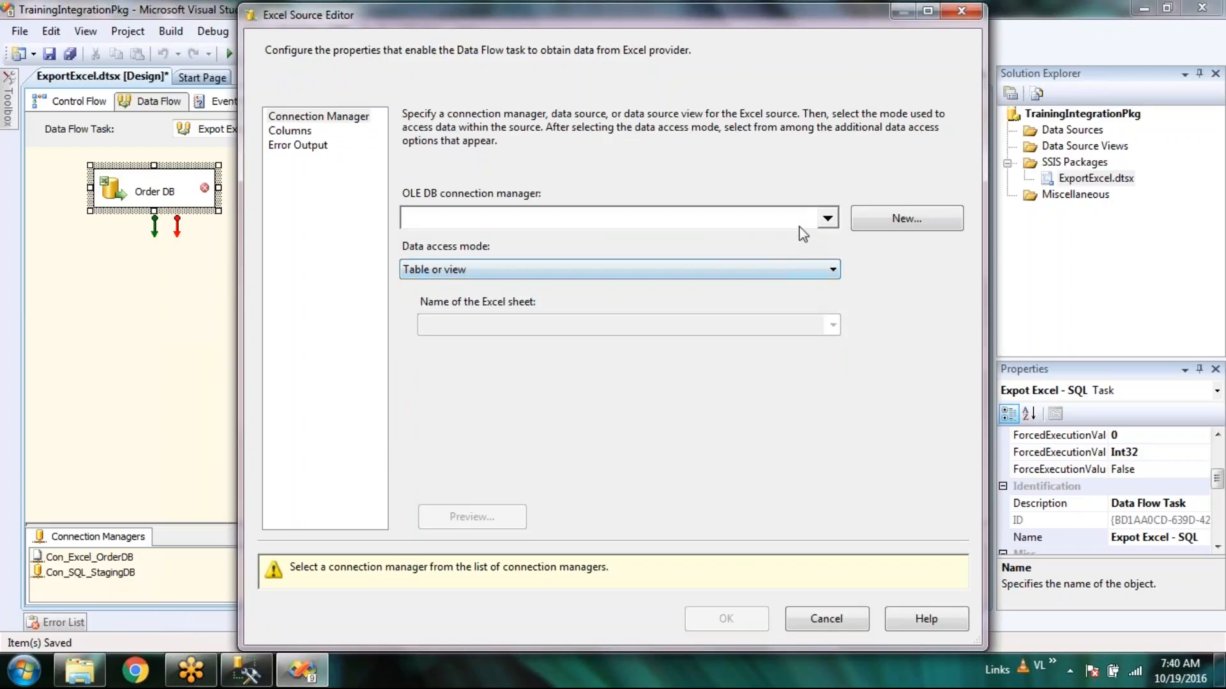
left_click(827, 218)
left_click(765, 407)
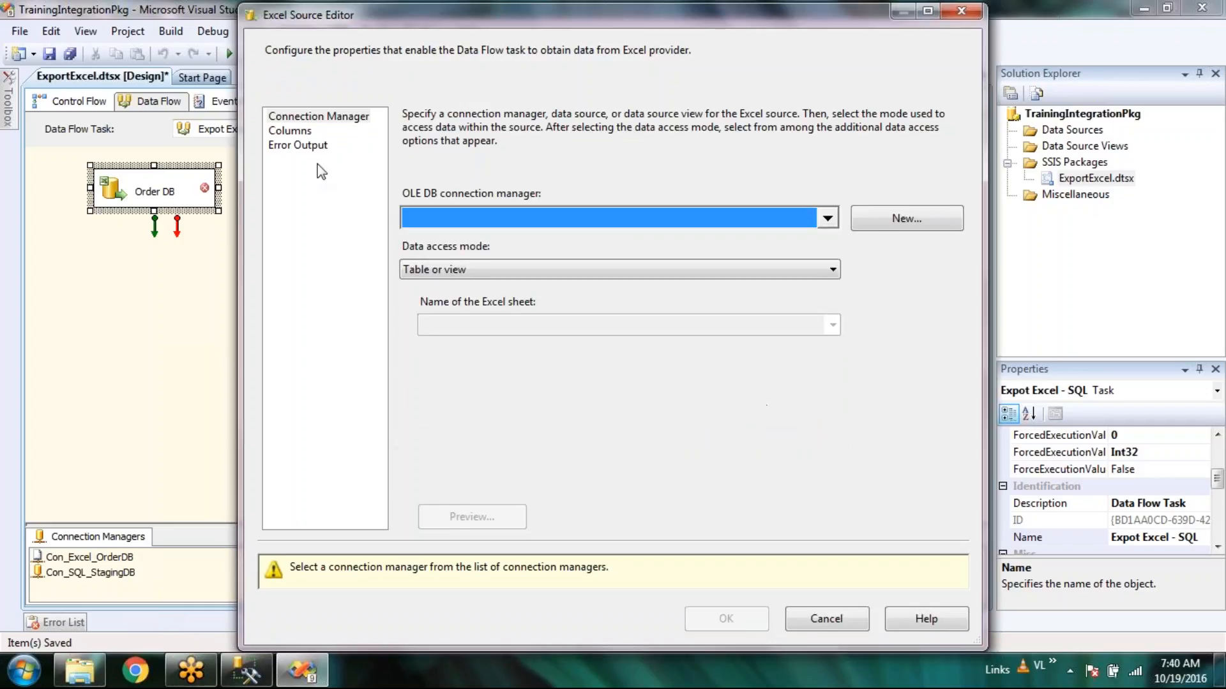
left_click(297, 133)
left_click(826, 220)
Create a new Excel connection manager pointing to the Order_Database workbook.
left_click(764, 416)
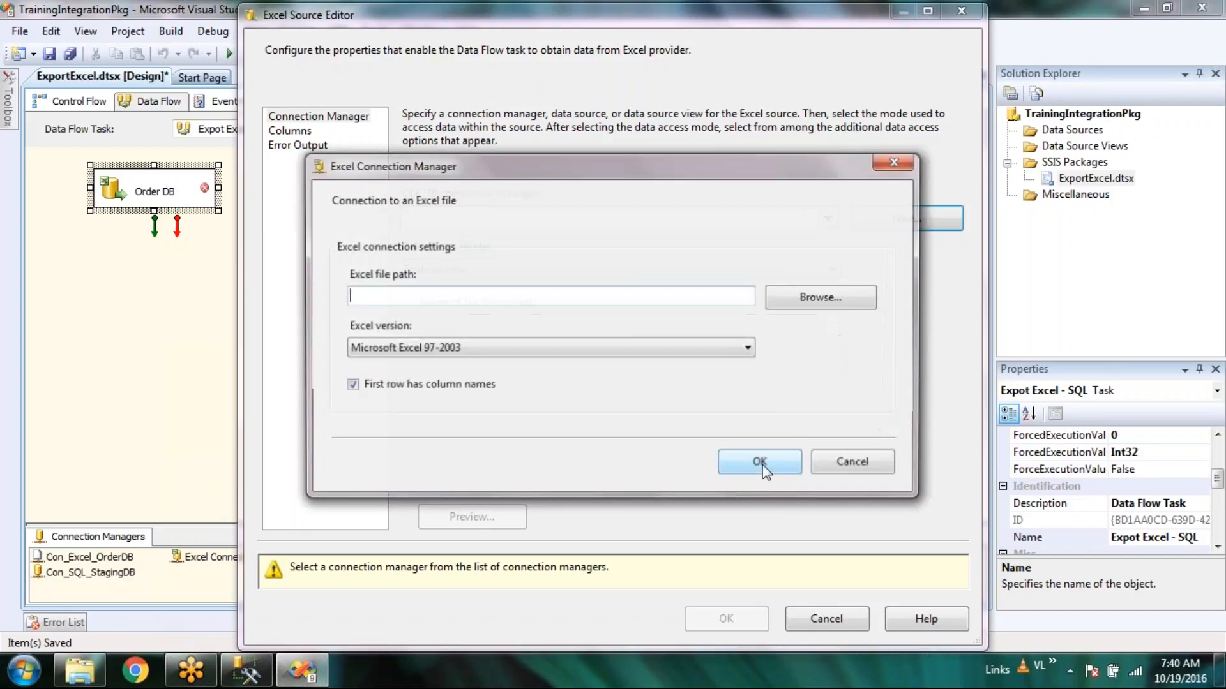
left_click(823, 303)
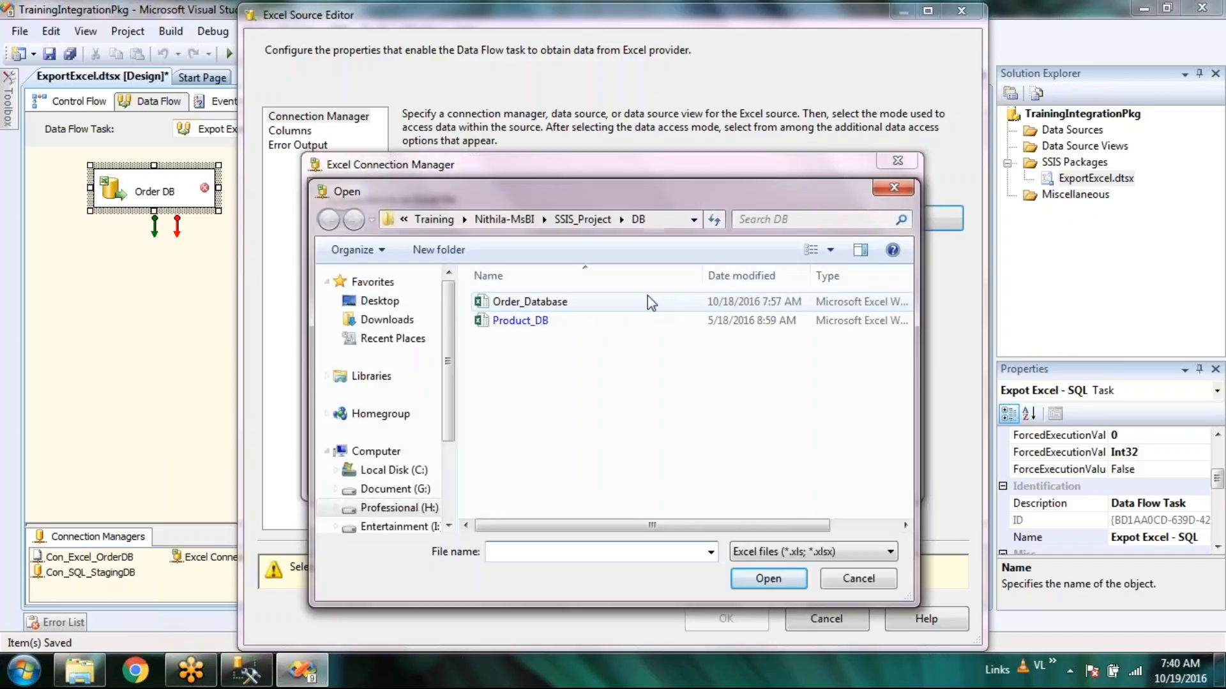
double_click(548, 302)
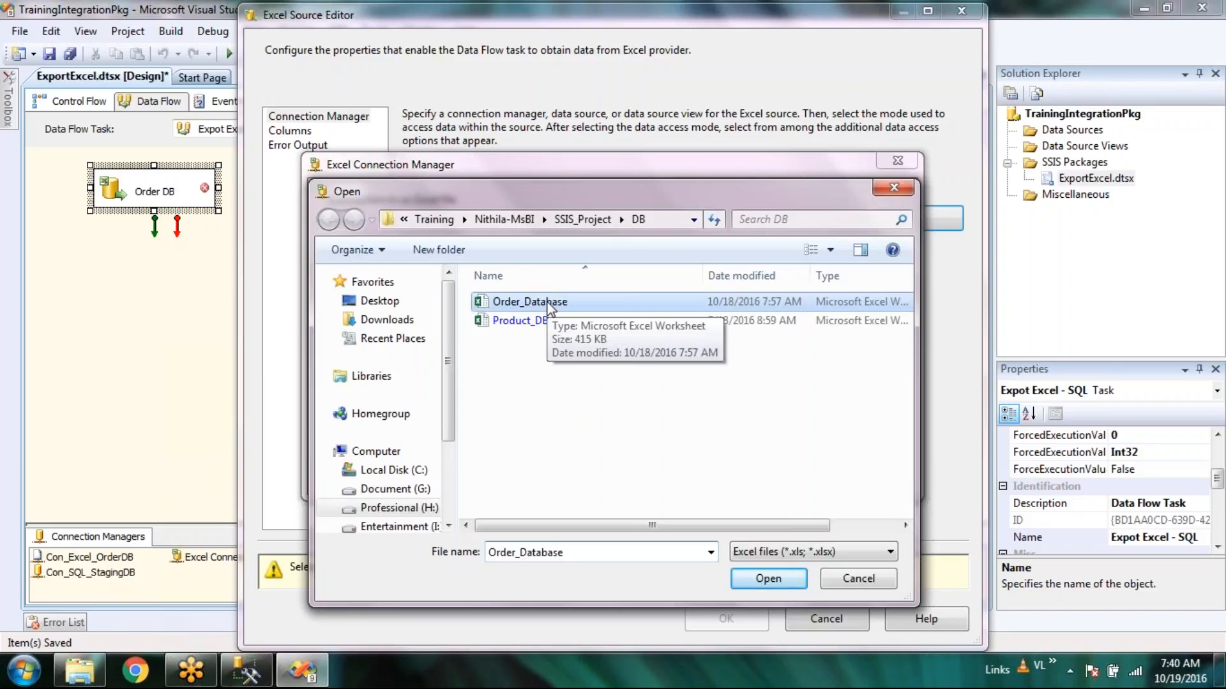
left_click(760, 462)
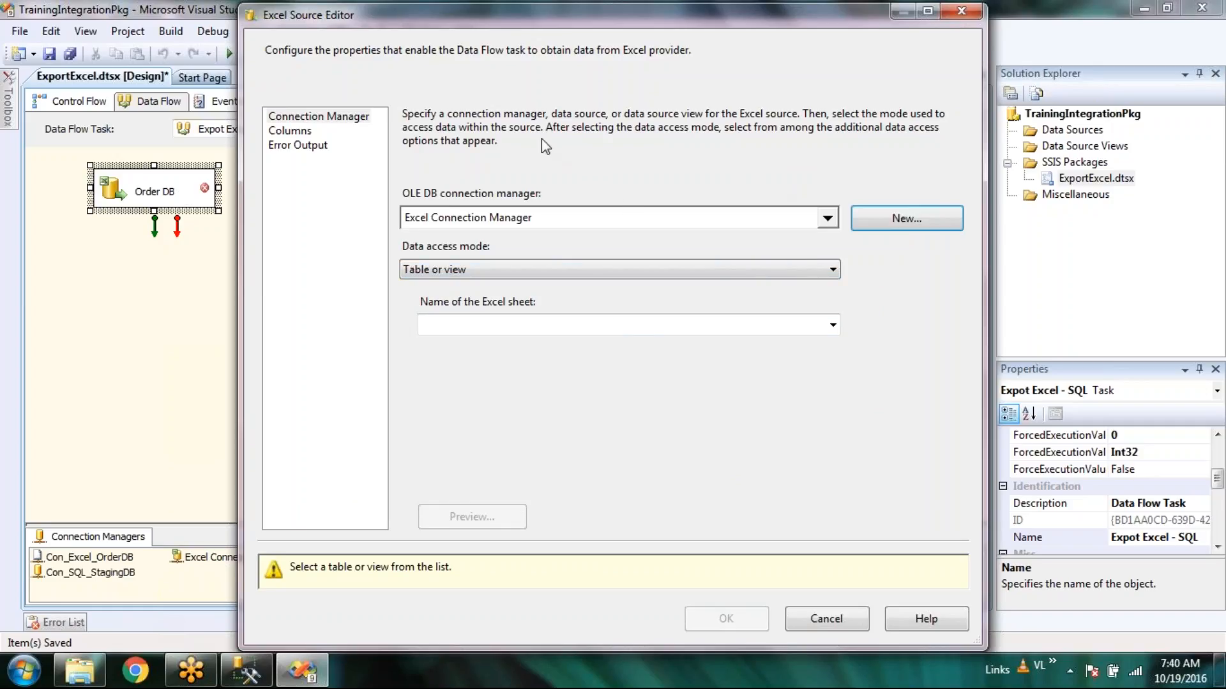
left_click_drag(489, 24, 214, 15)
Close the source editor, start adding an EXCEL connection manager, then cancel it.
left_click(591, 616)
right_click(382, 573)
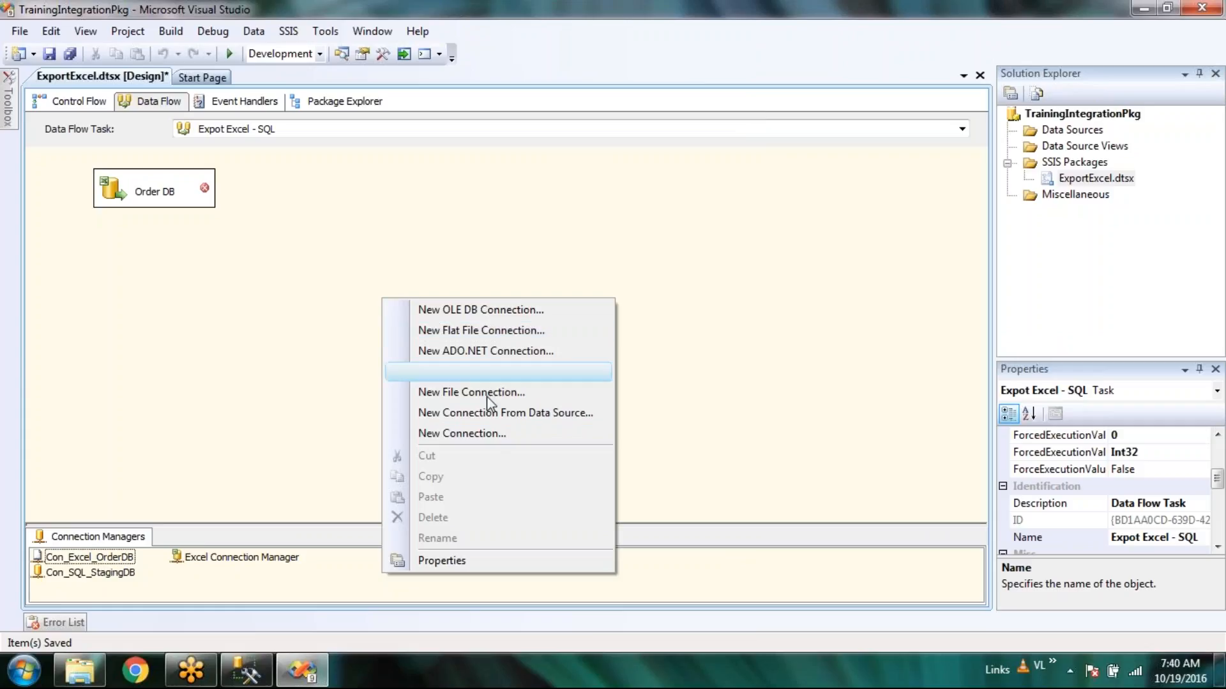
left_click(490, 443)
left_click_drag(821, 303, 833, 230)
left_click(641, 298)
left_click_drag(654, 493, 496, 495)
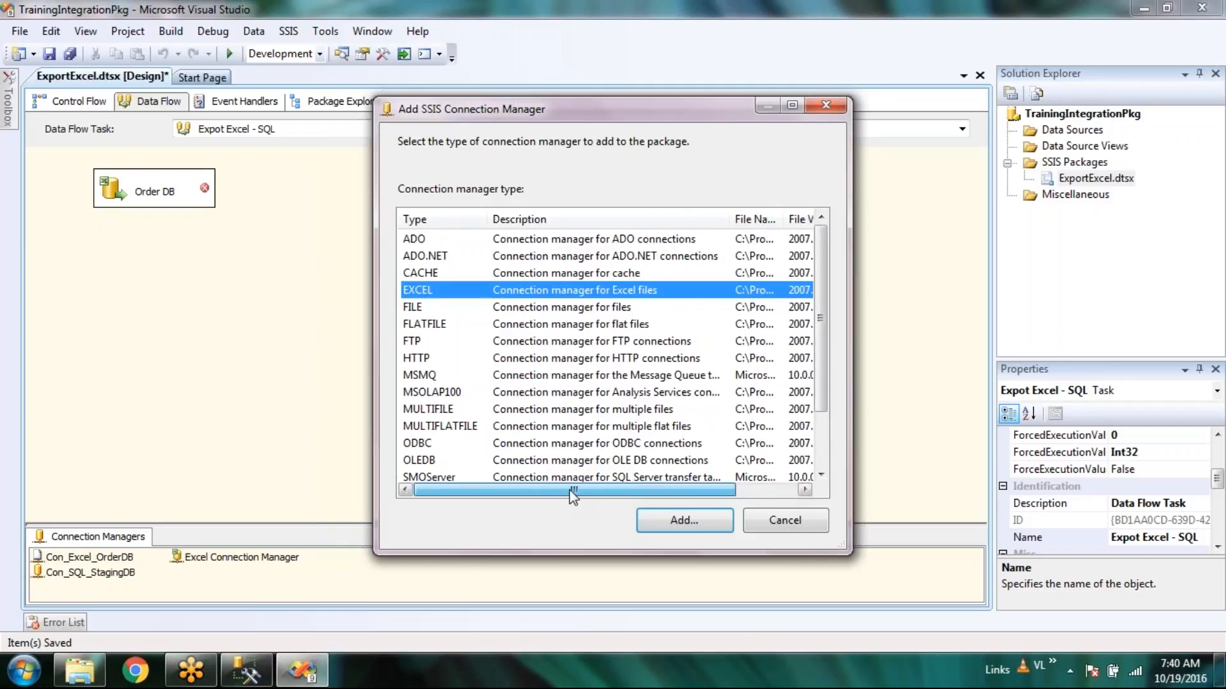
left_click(798, 520)
right_click(427, 582)
left_click(800, 333)
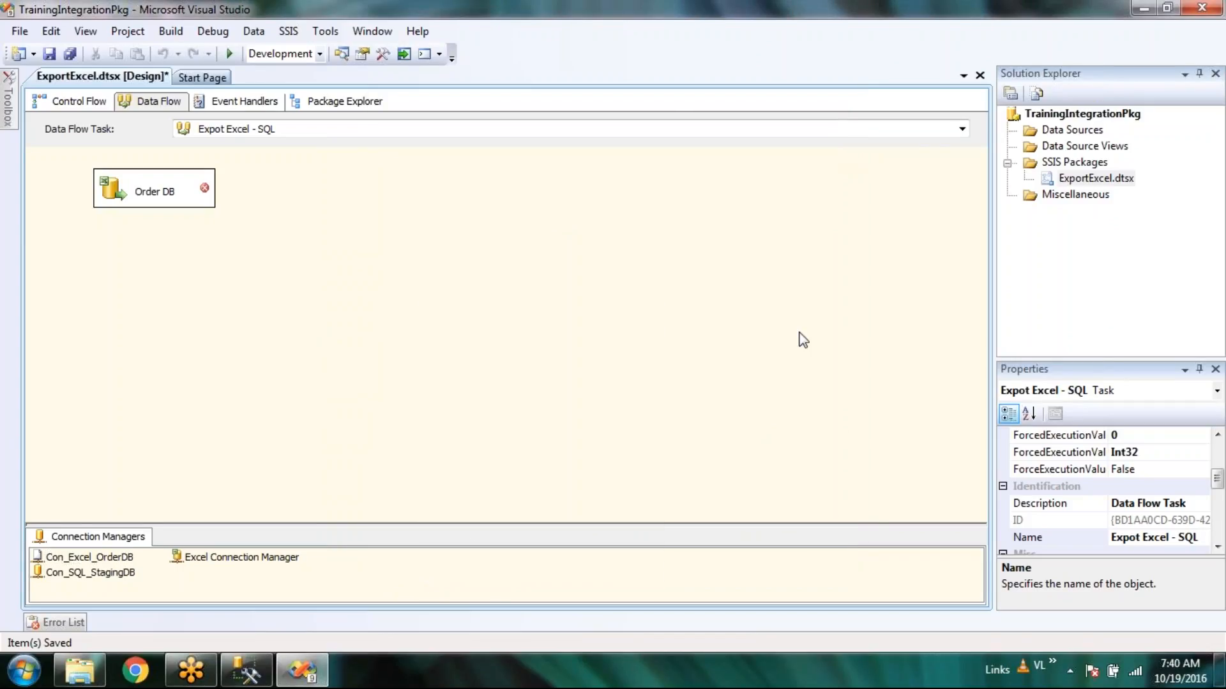
Delete the old Con_Excel_OrderDB connection manager and confirm the deletion.
left_click(125, 186)
right_click(121, 185)
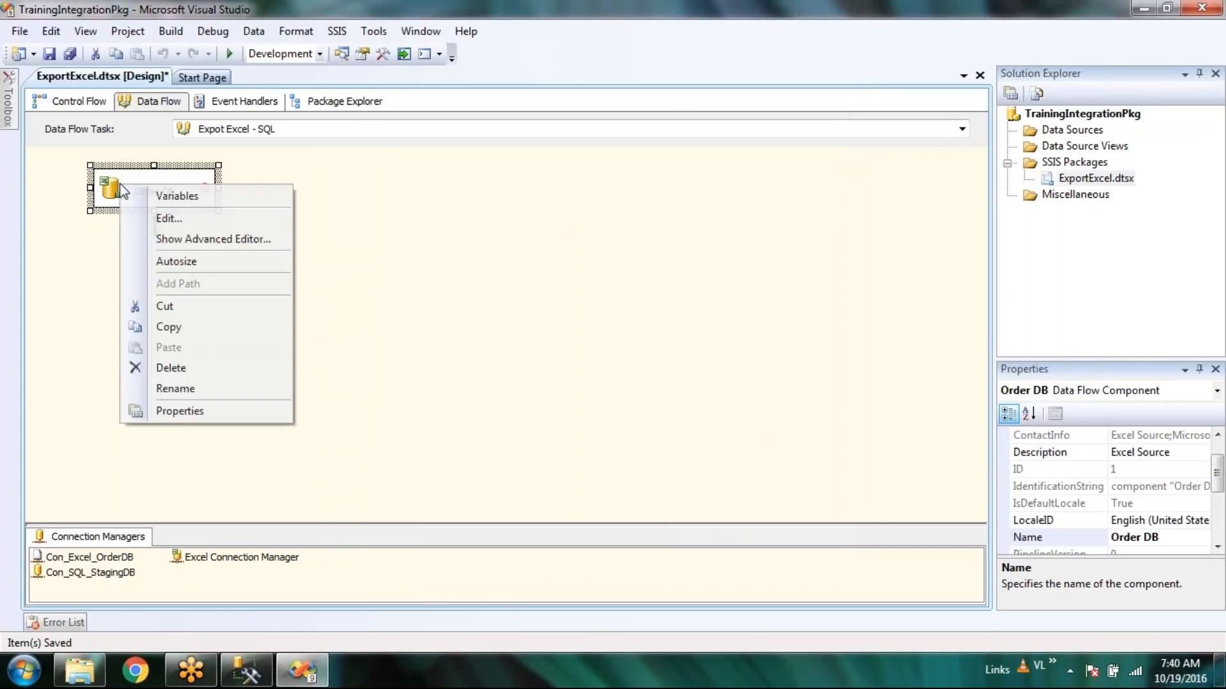
left_click(332, 345)
left_click(227, 558)
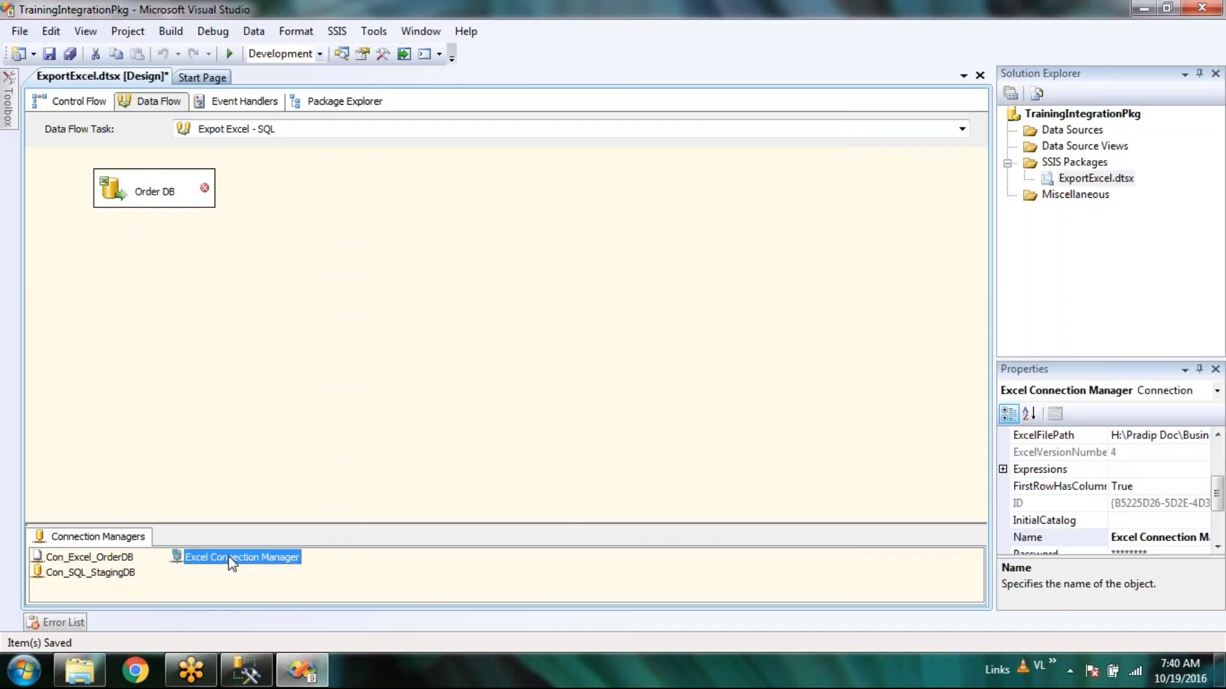
left_click(120, 561)
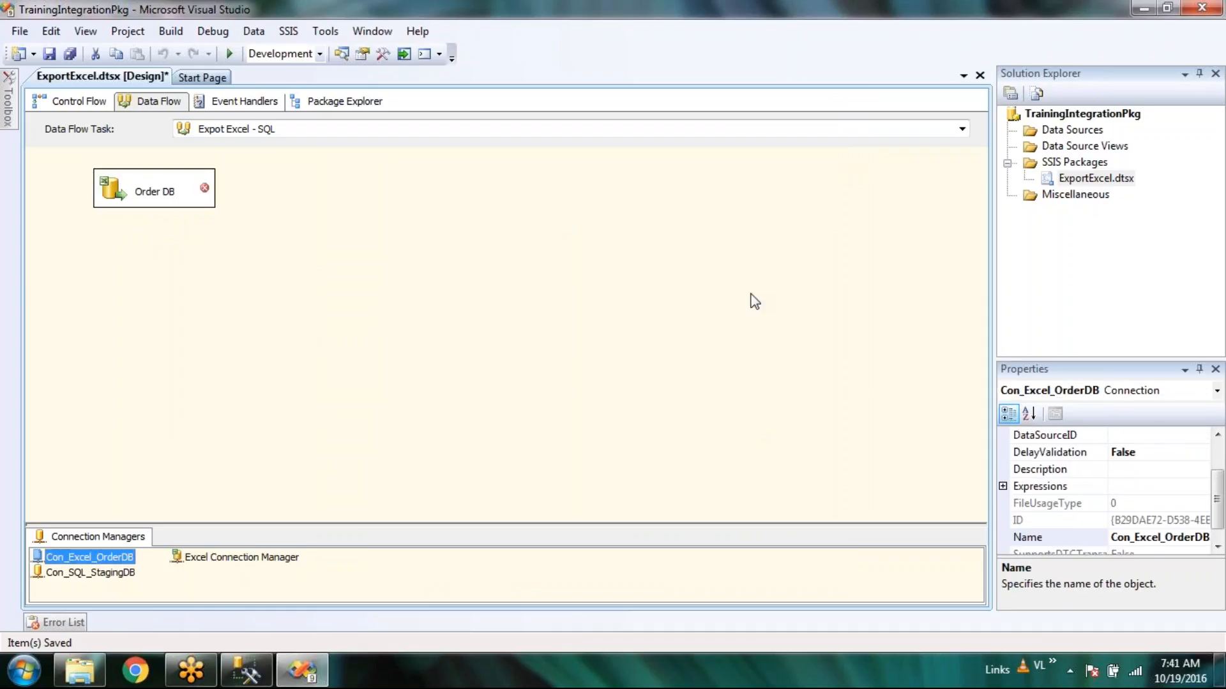
key("Delete")
left_click(745, 373)
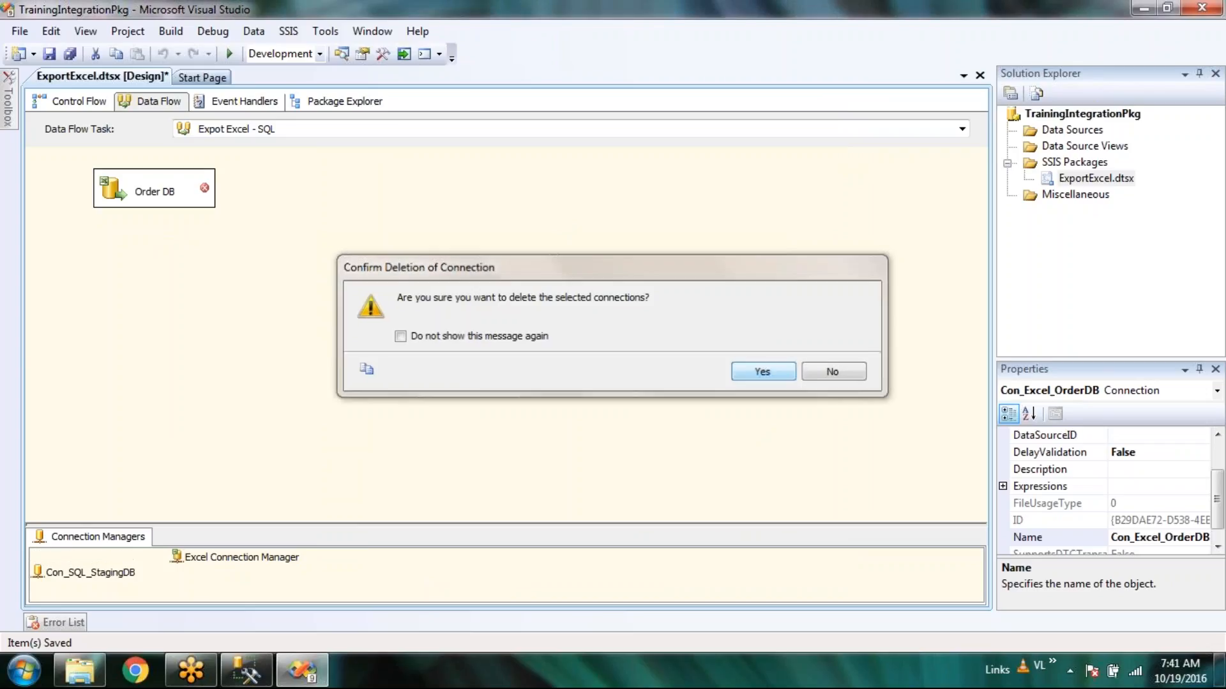
Rename Excel Connection Manager to Con_Excel_OrderDB and check both connections' properties.
left_click(127, 574)
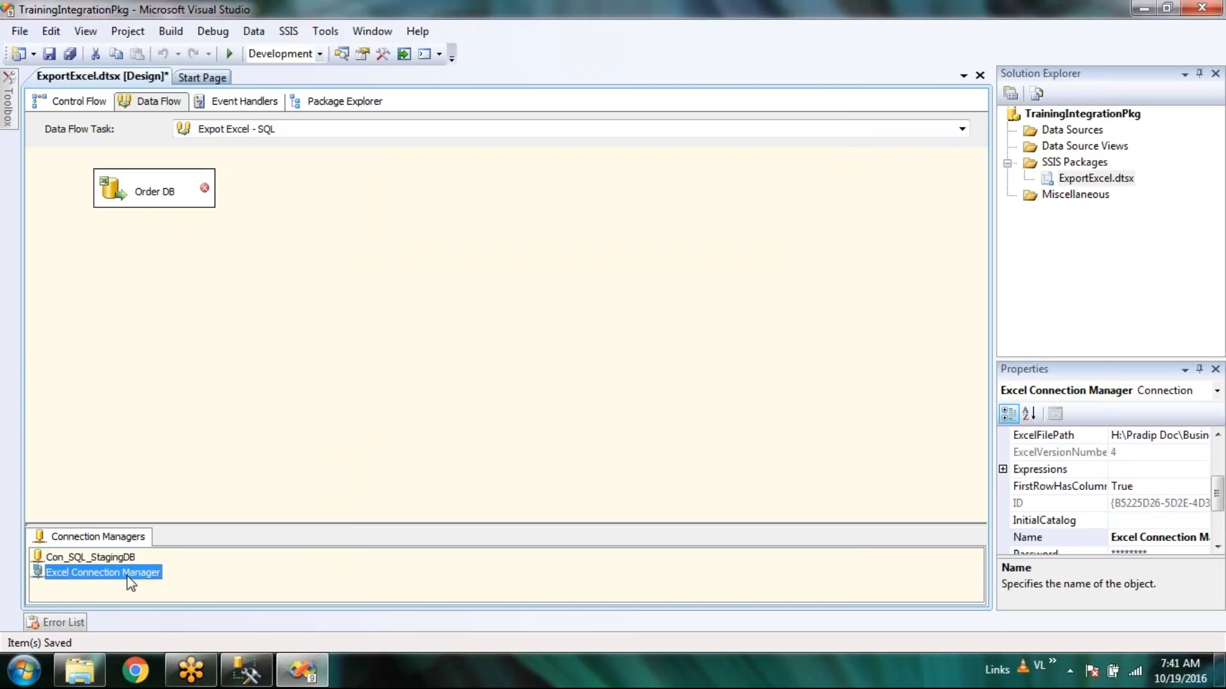
key("F2")
type("Con")
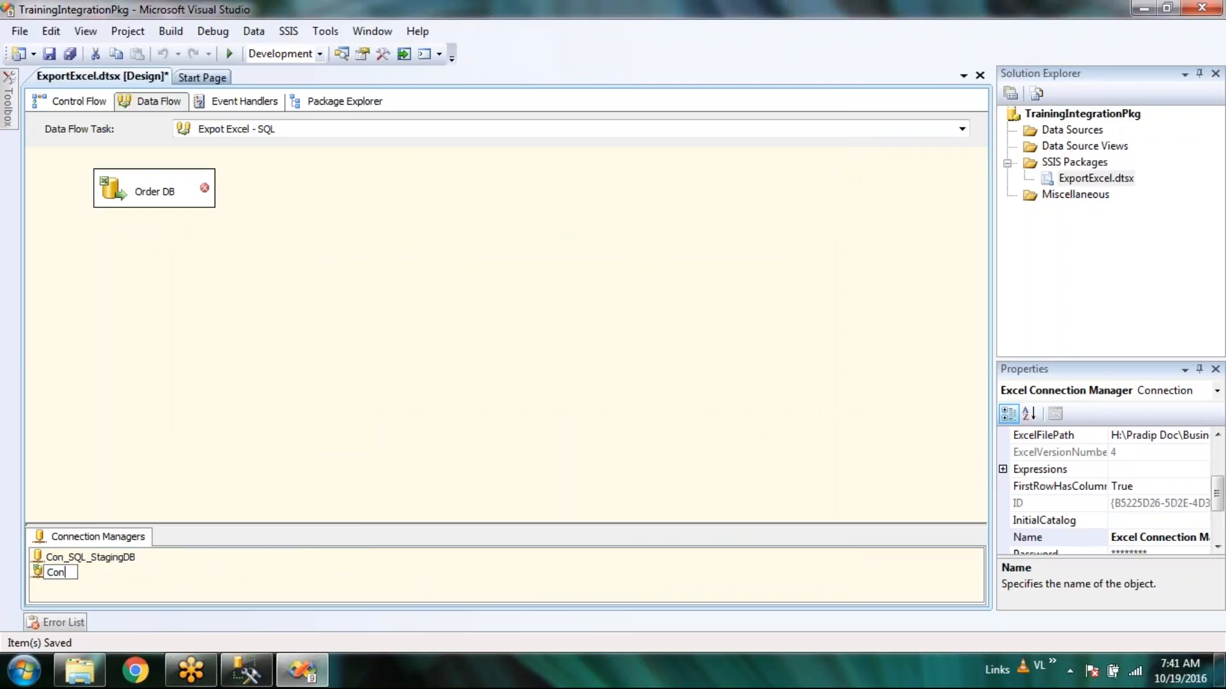
type("_Excel_OrderDB")
left_click(423, 352)
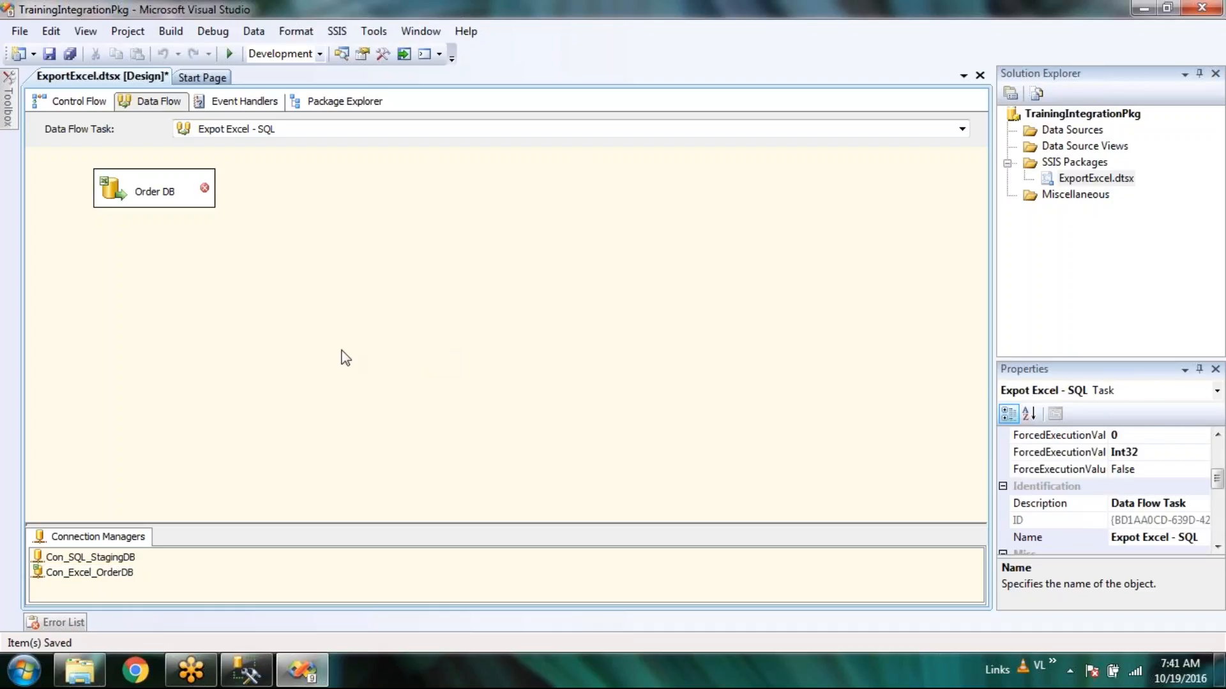
left_click(99, 557)
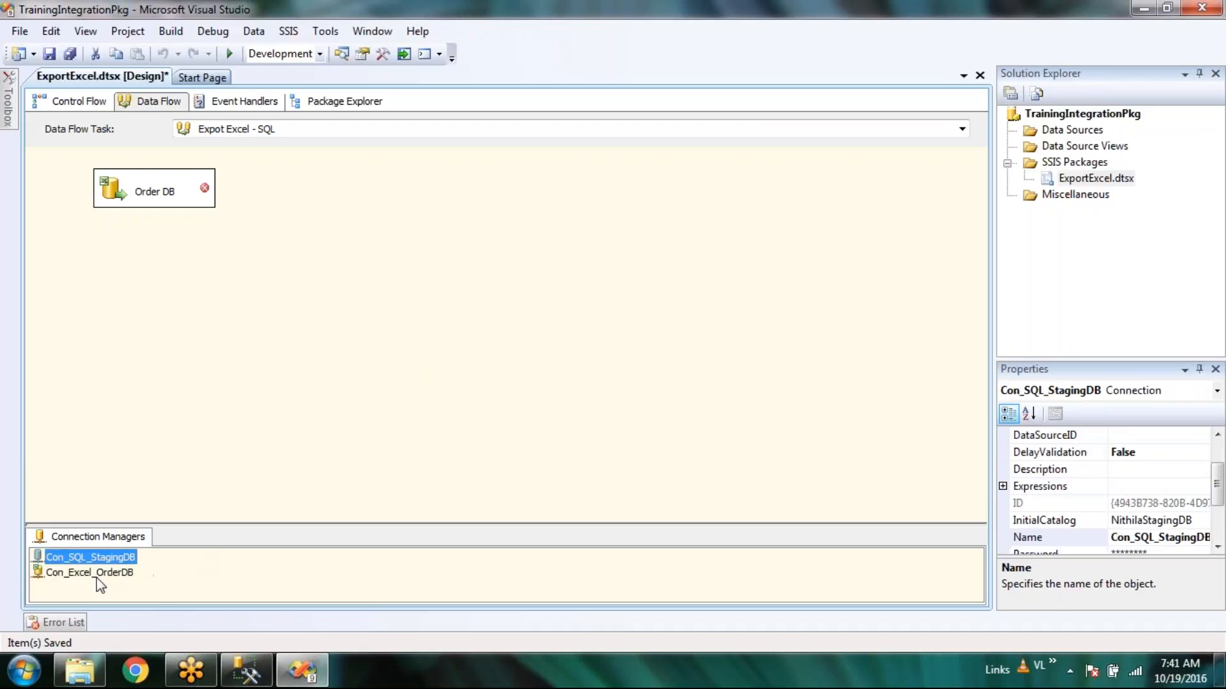
left_click(97, 574)
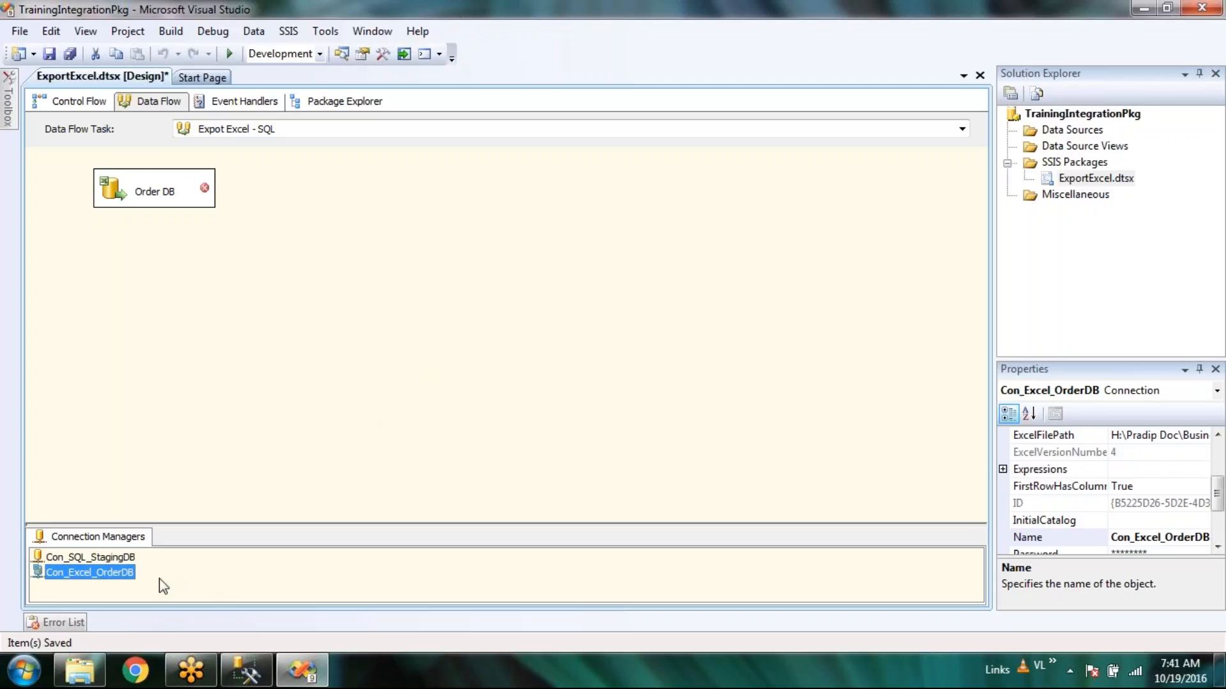
Give Order DB the Con_Excel_OrderDB connection manager with Table or view data access mode.
left_click(126, 200)
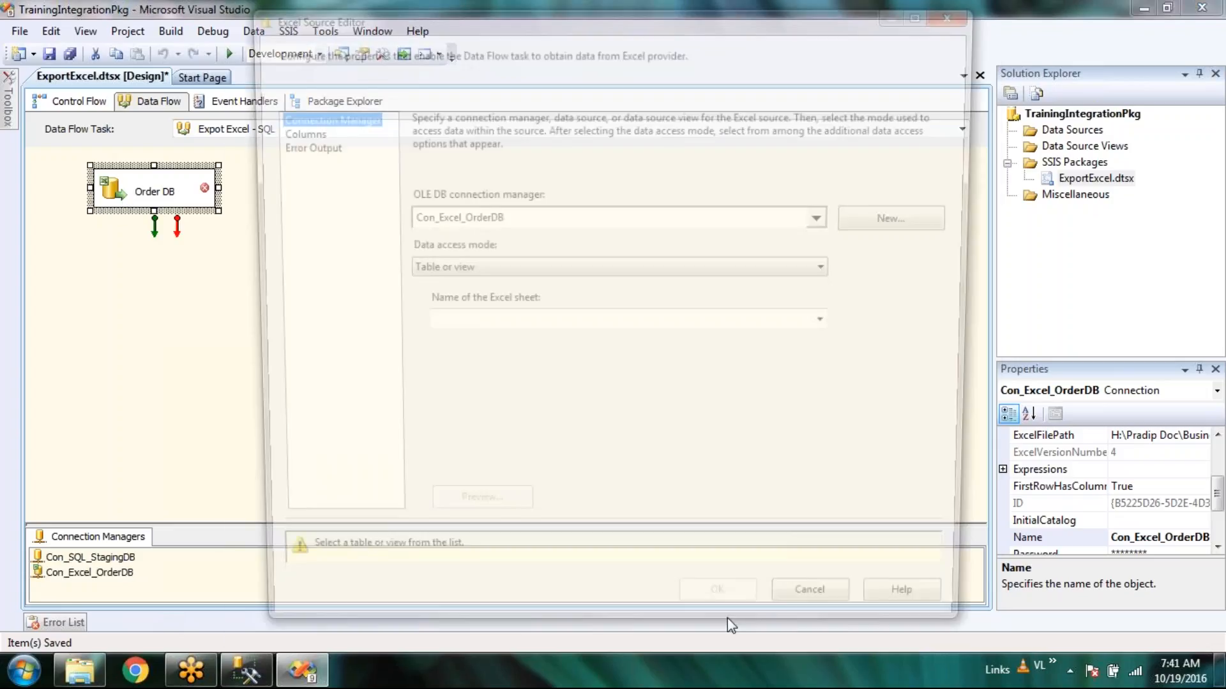
left_click(824, 218)
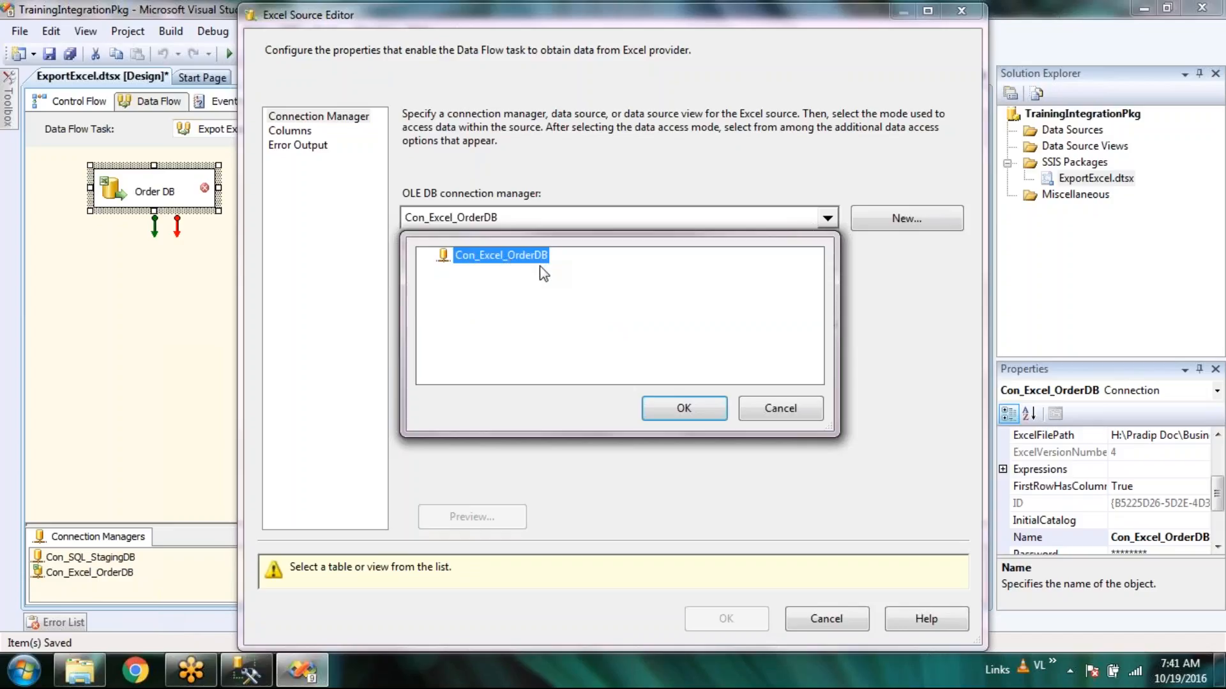
left_click(695, 408)
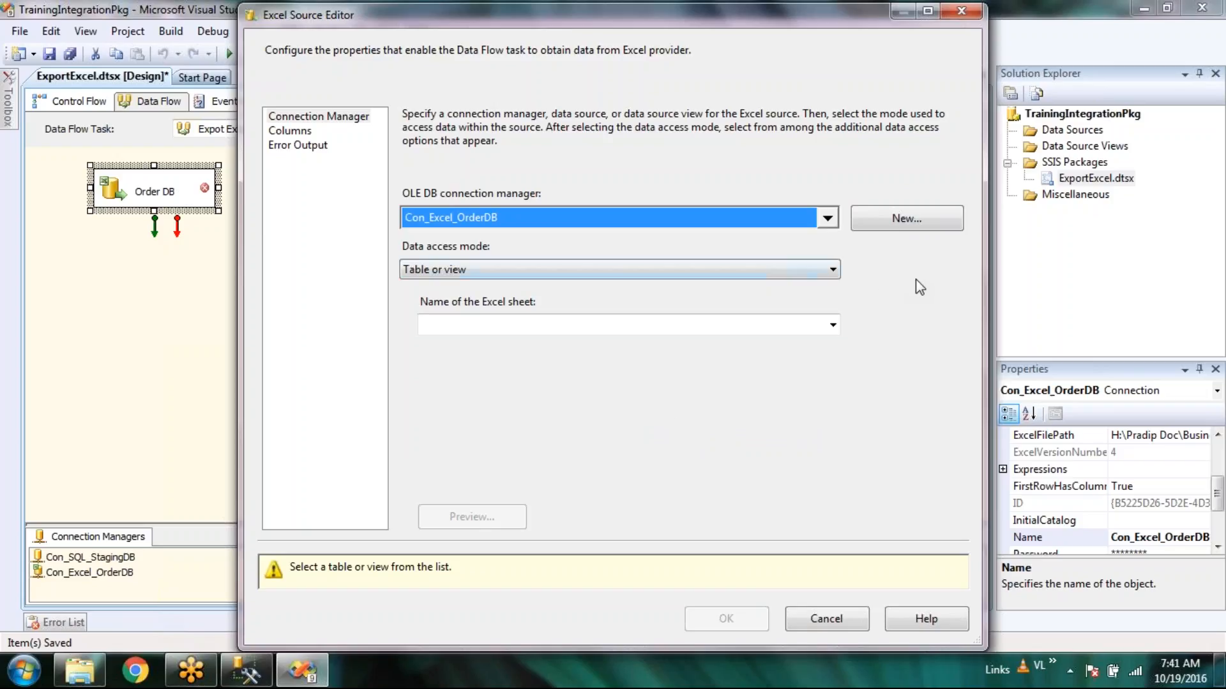
left_click(454, 277)
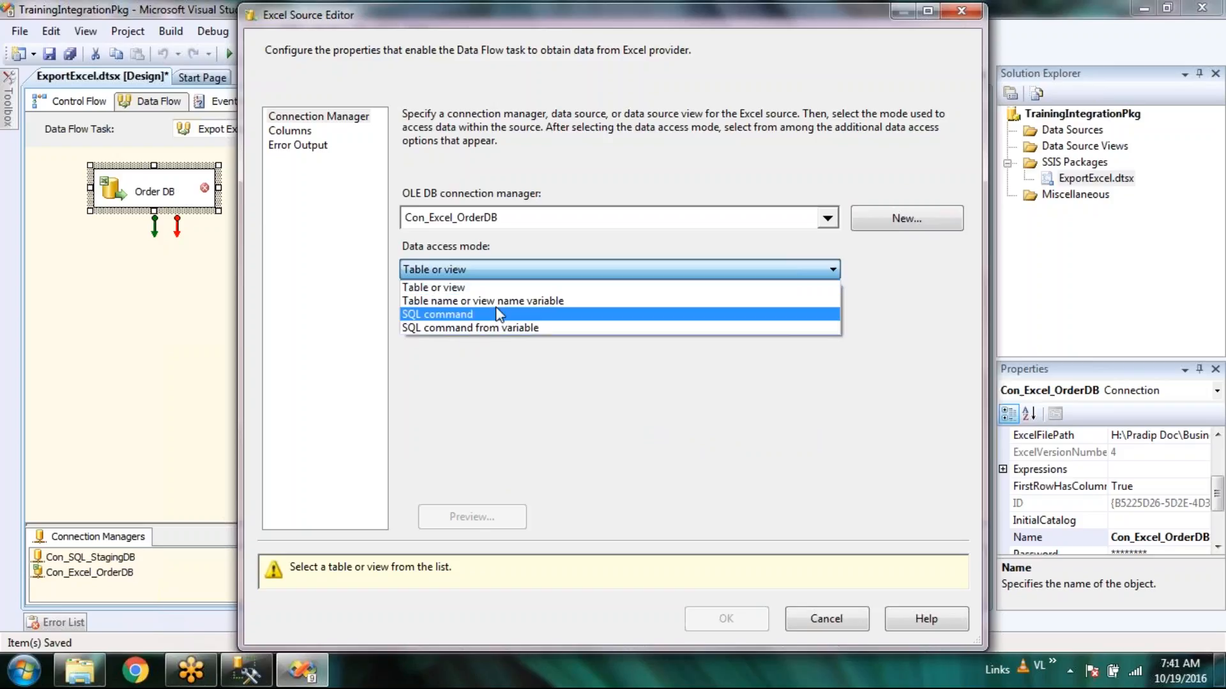
left_click(503, 287)
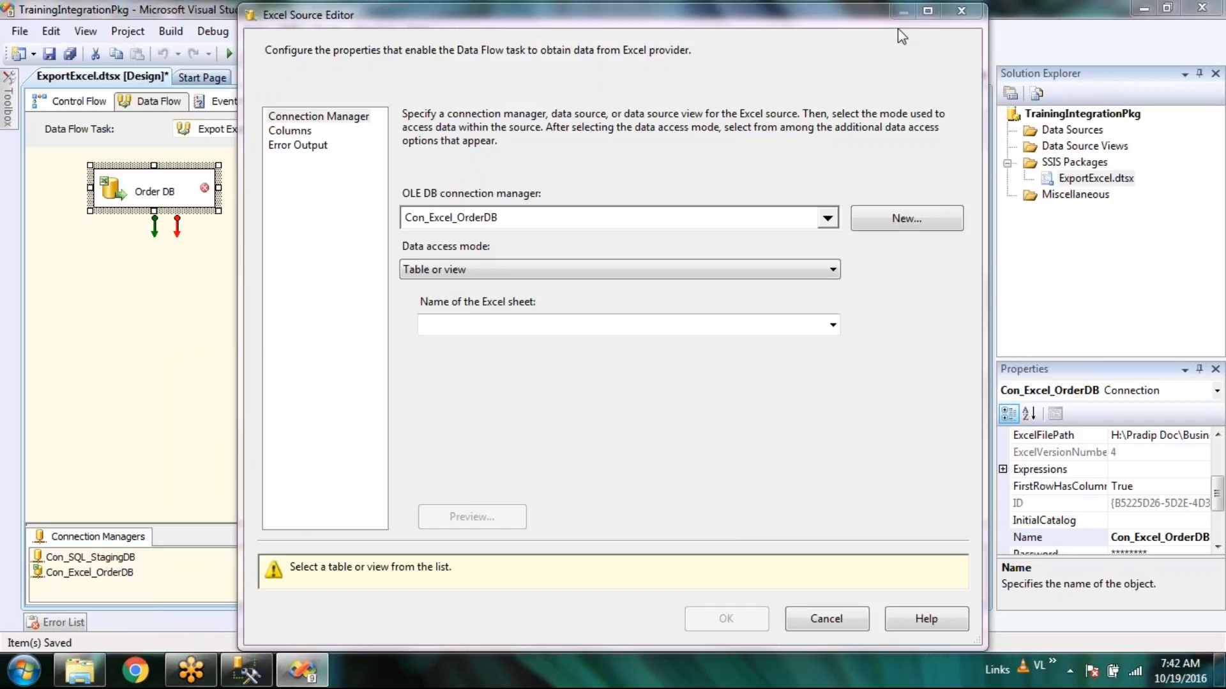
Try twice to load Excel sheet names, dismissing the ACE.OLEDB.12.0 not-registered error, then show the desktop.
left_click(833, 327)
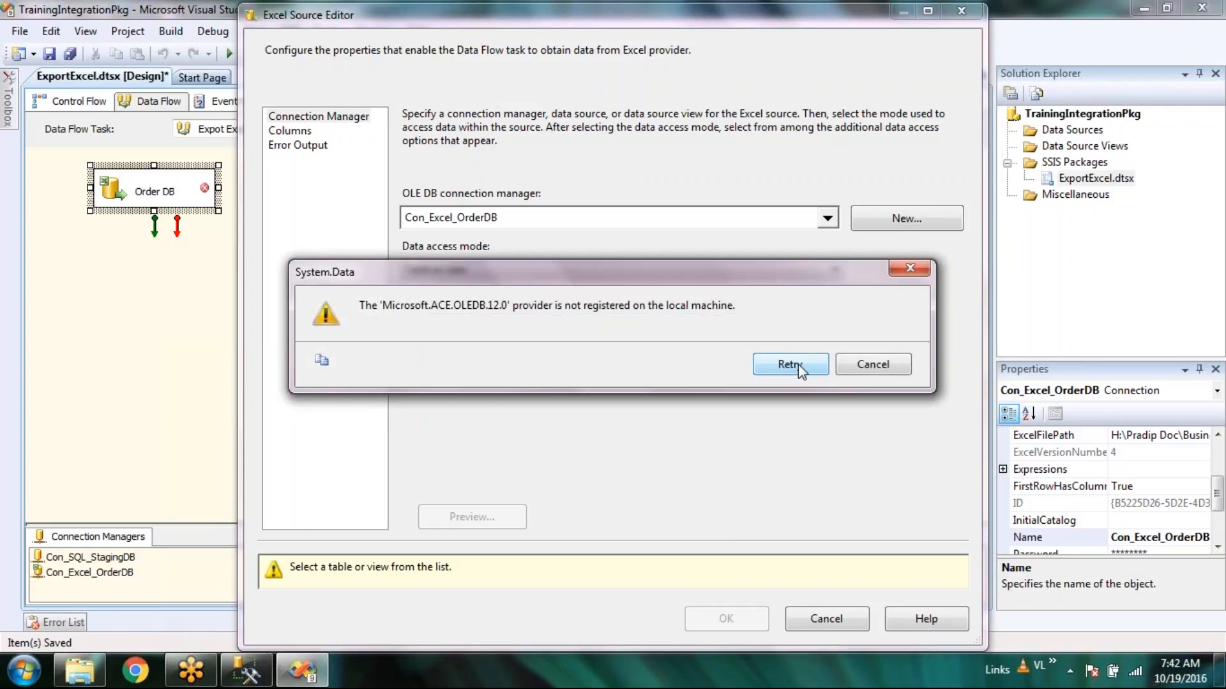
left_click(798, 365)
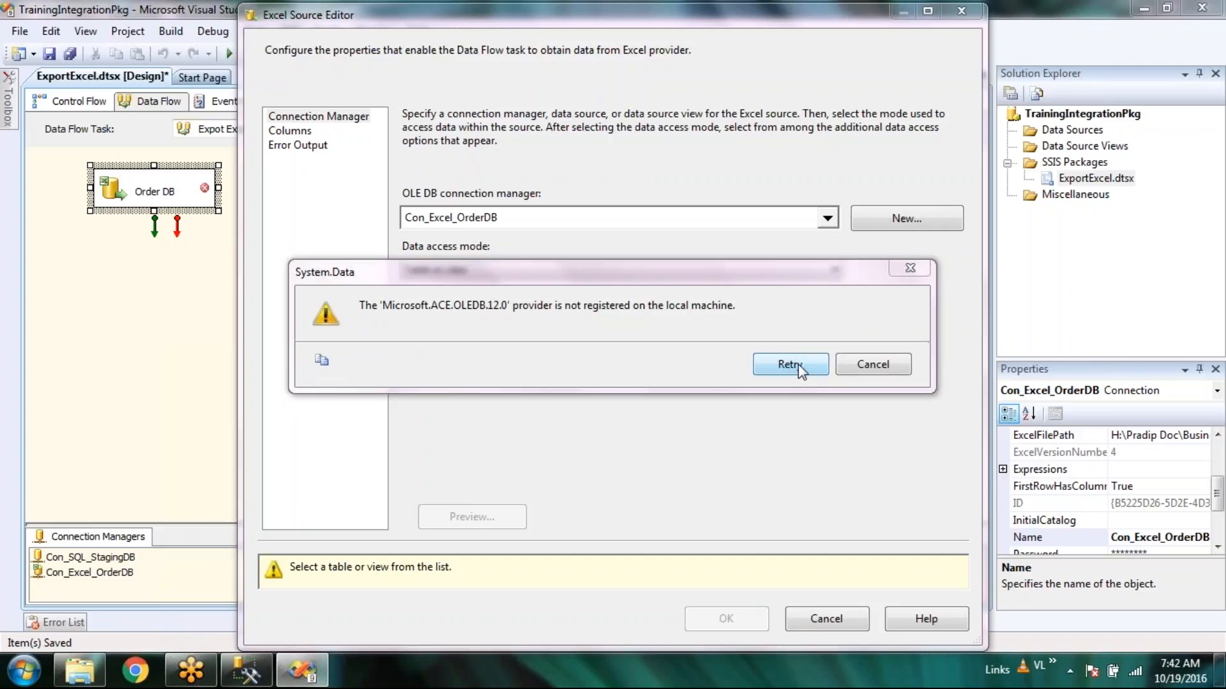
left_click(873, 365)
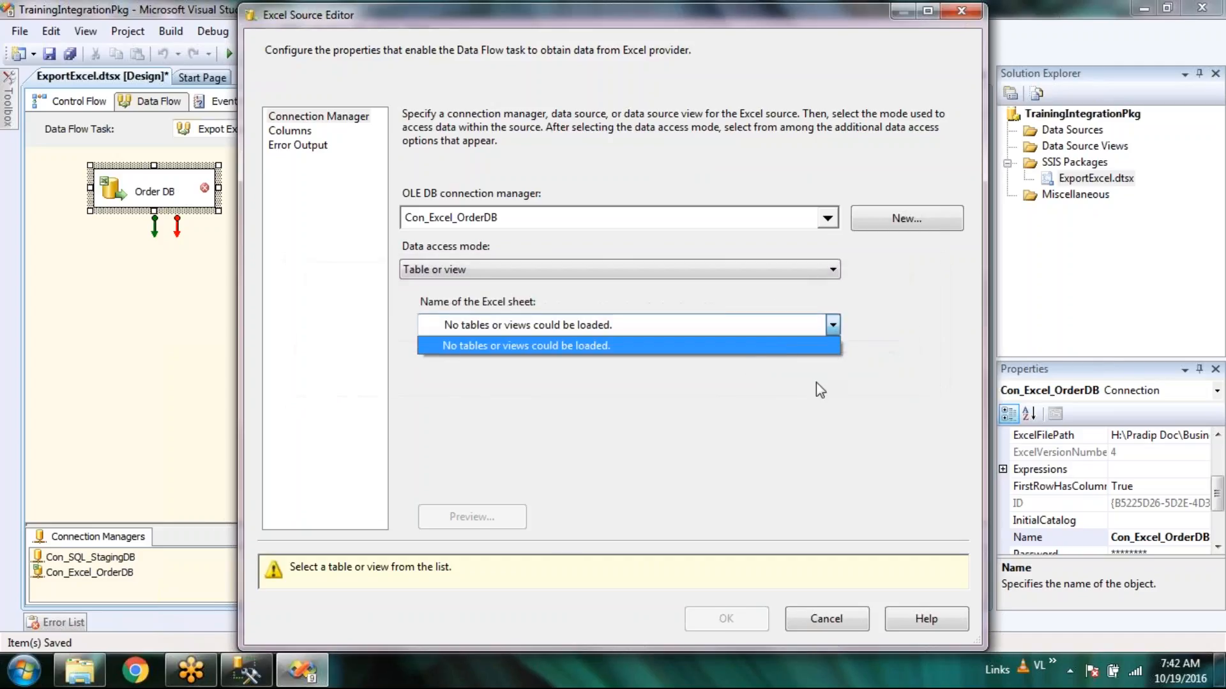
left_click(857, 24)
left_click(833, 325)
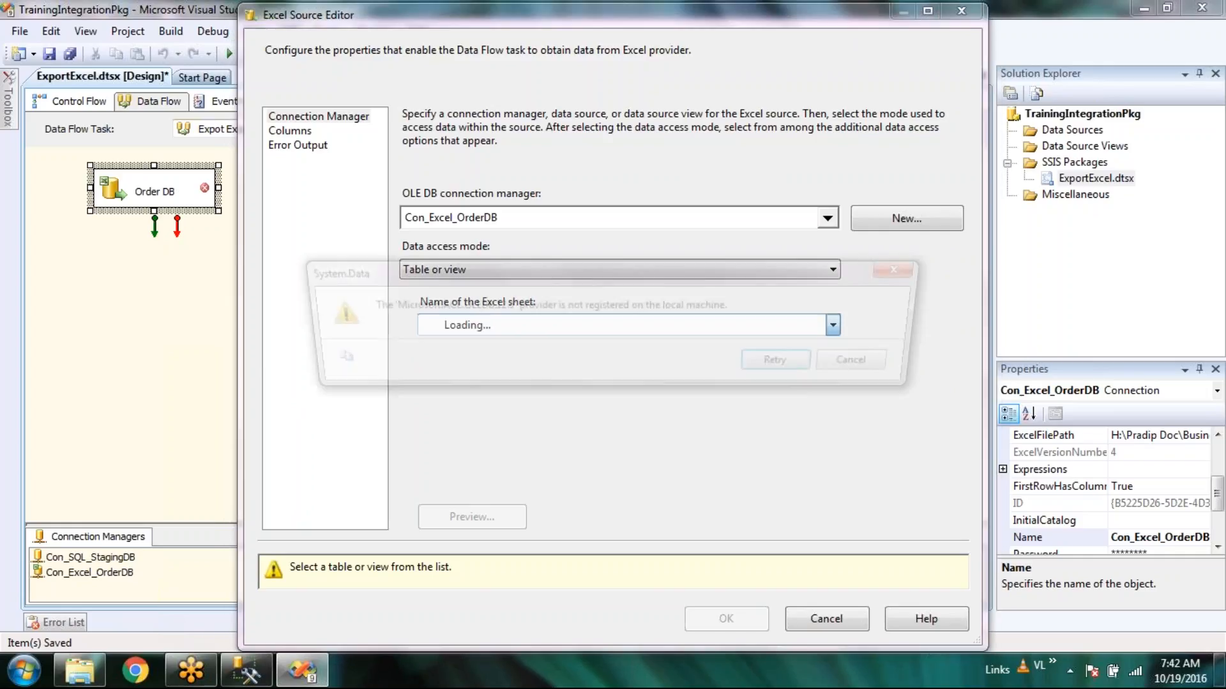
left_click(796, 365)
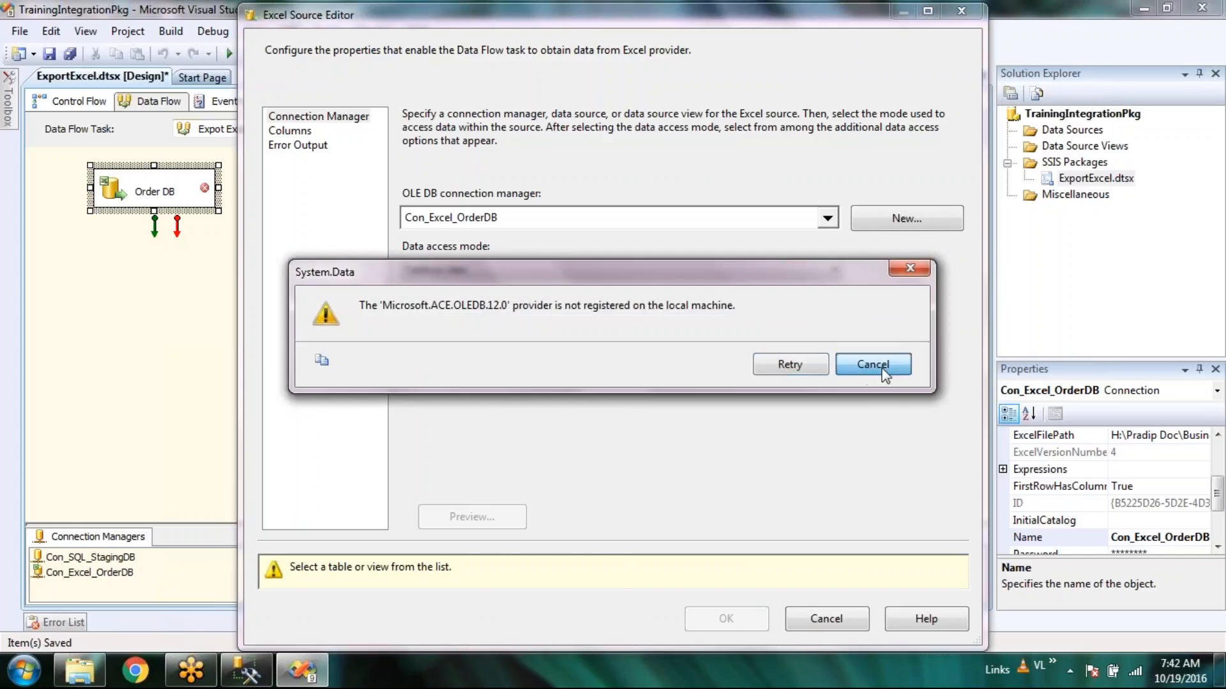
left_click(876, 365)
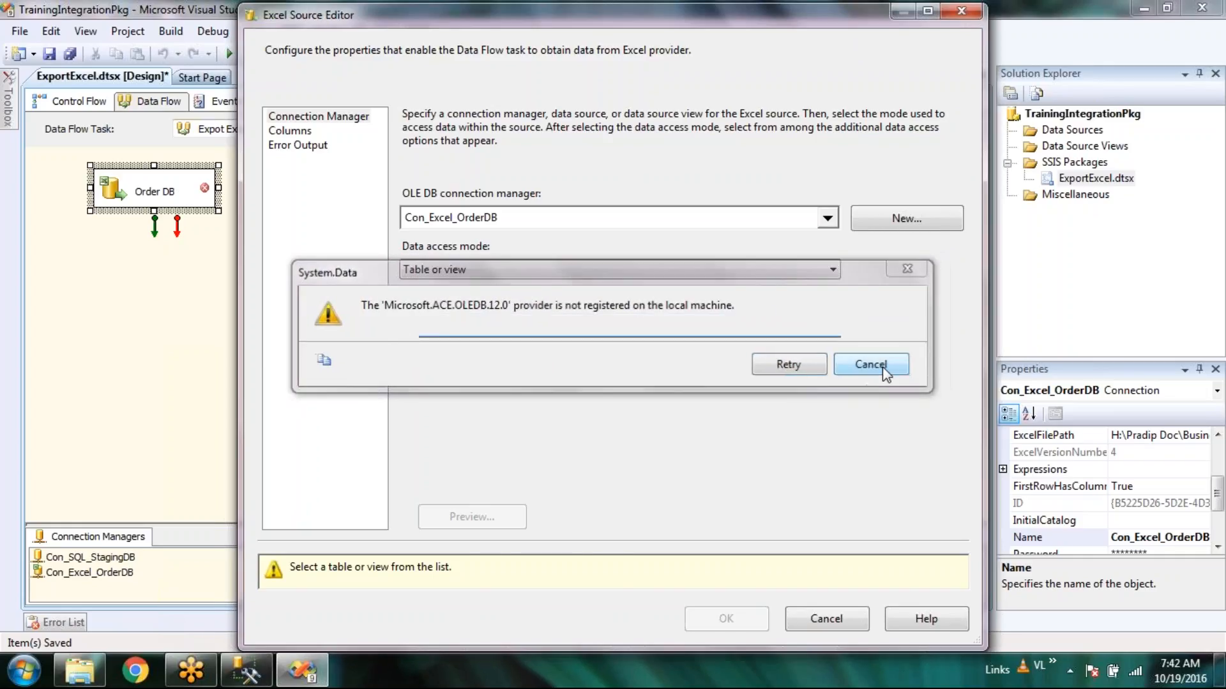
left_click(298, 131)
left_click(298, 131)
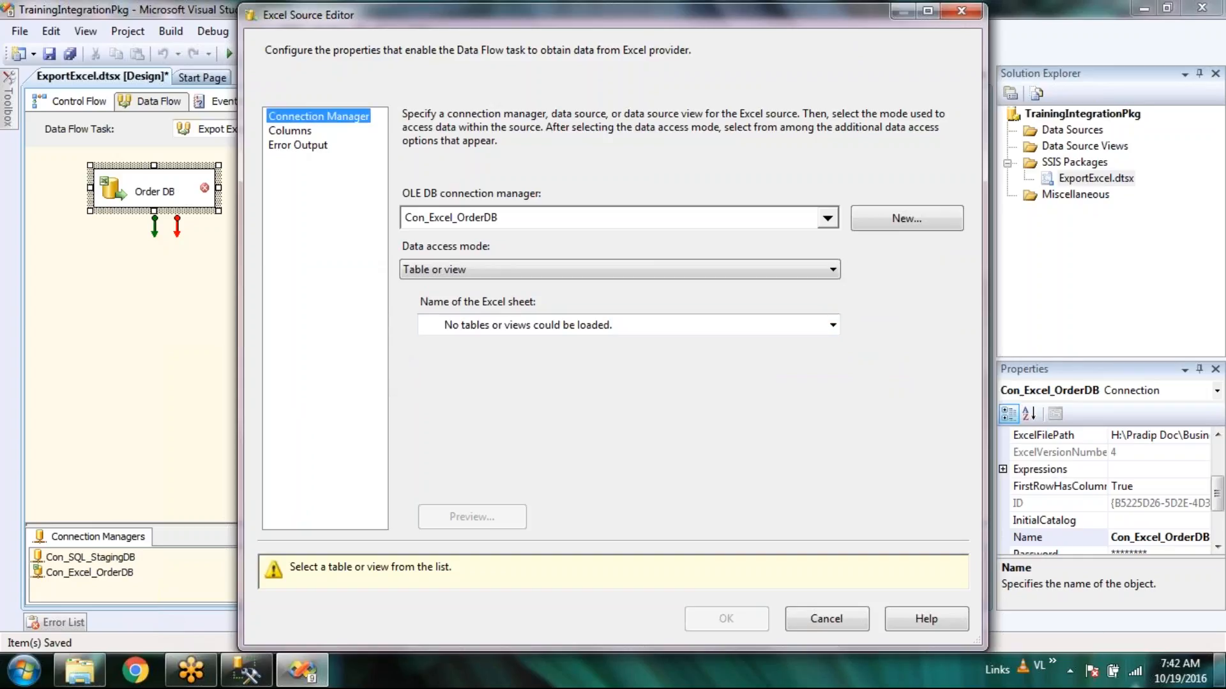
left_click(1221, 677)
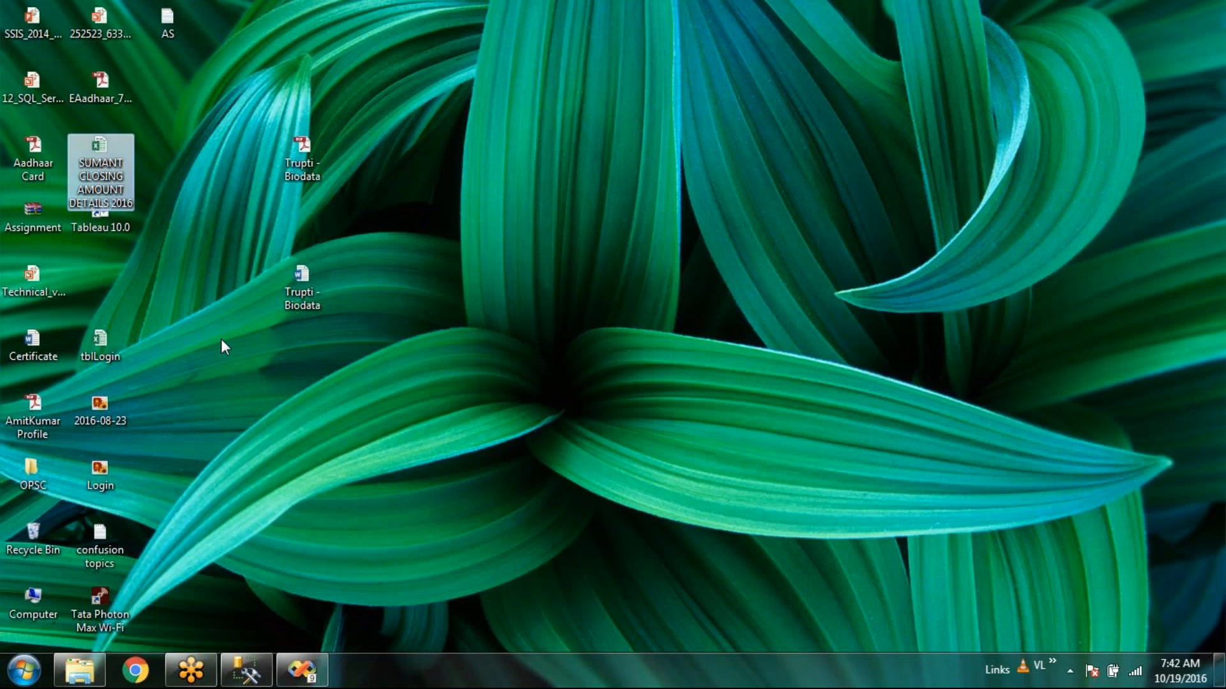
Open the closing amount details 2016 workbook and cancel the Order DB source editor.
double_click(120, 159)
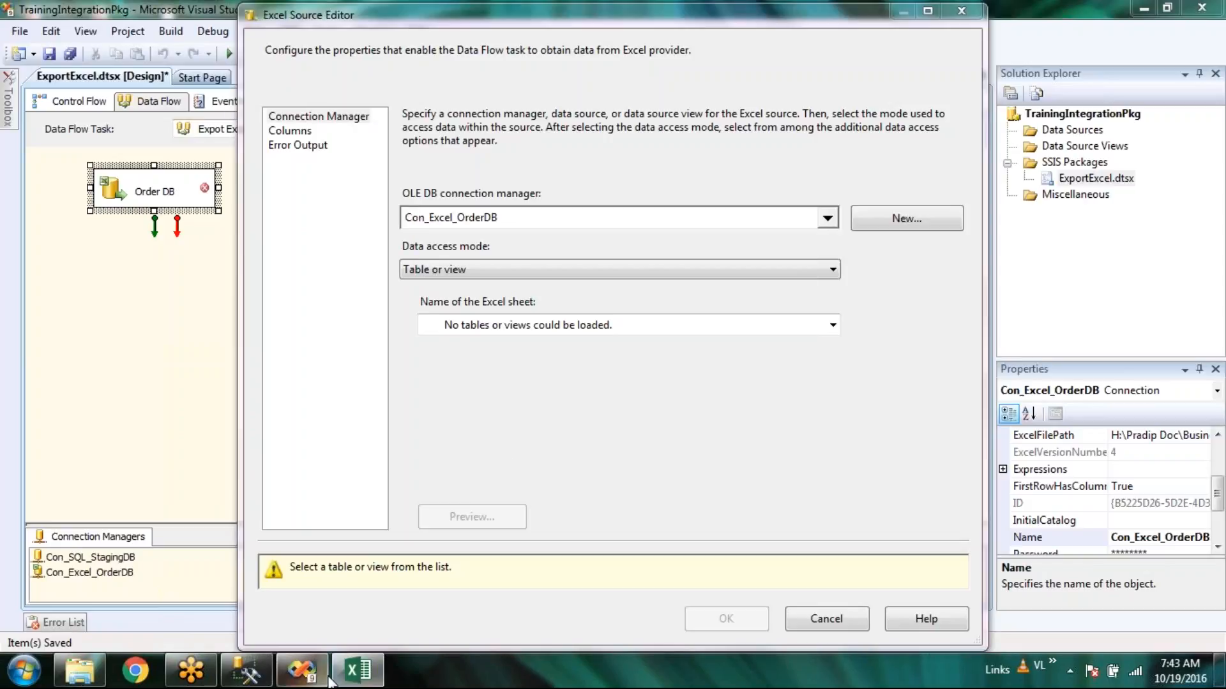
left_click(361, 683)
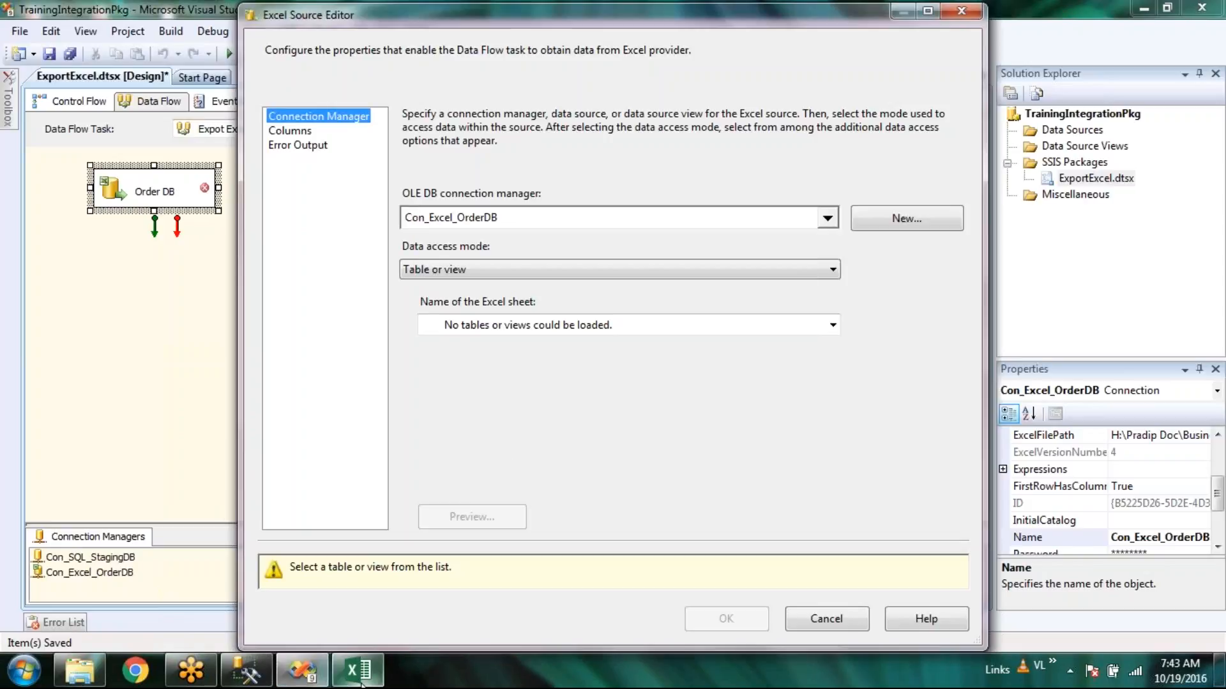
left_click(849, 628)
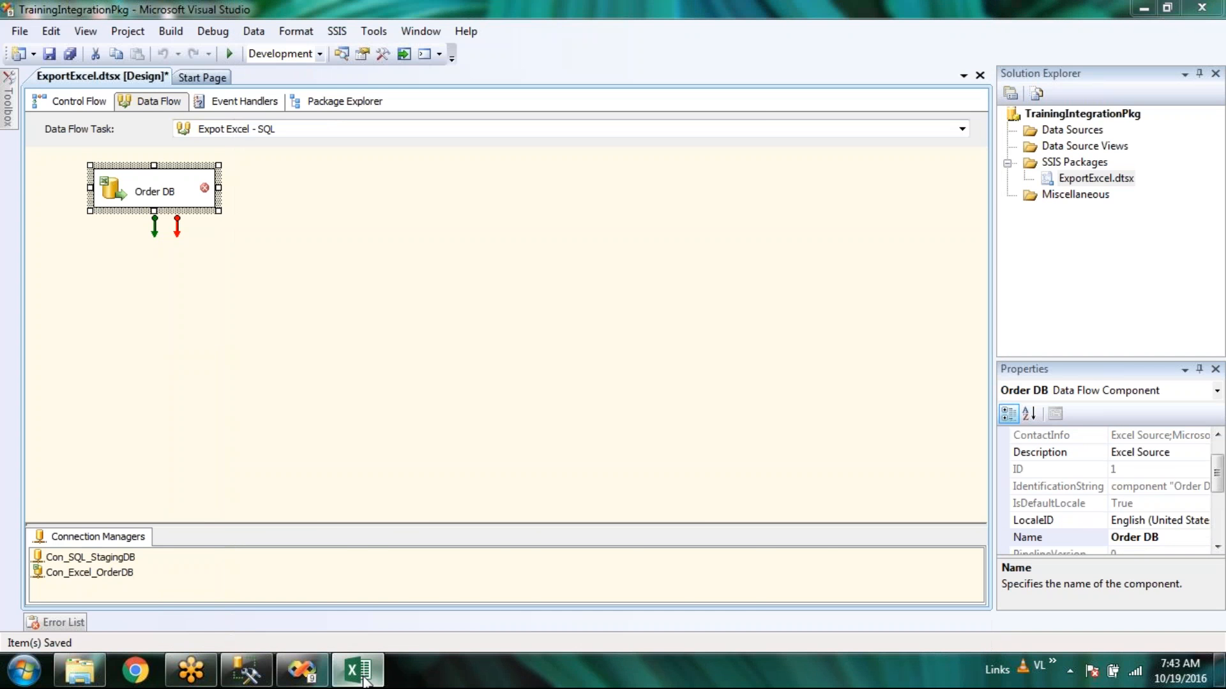
Enable editing, view the OCT15, NOV15, JAN16, JULY 2016 and AUGUST 2016 sheets, and close the workbook.
left_click(361, 678)
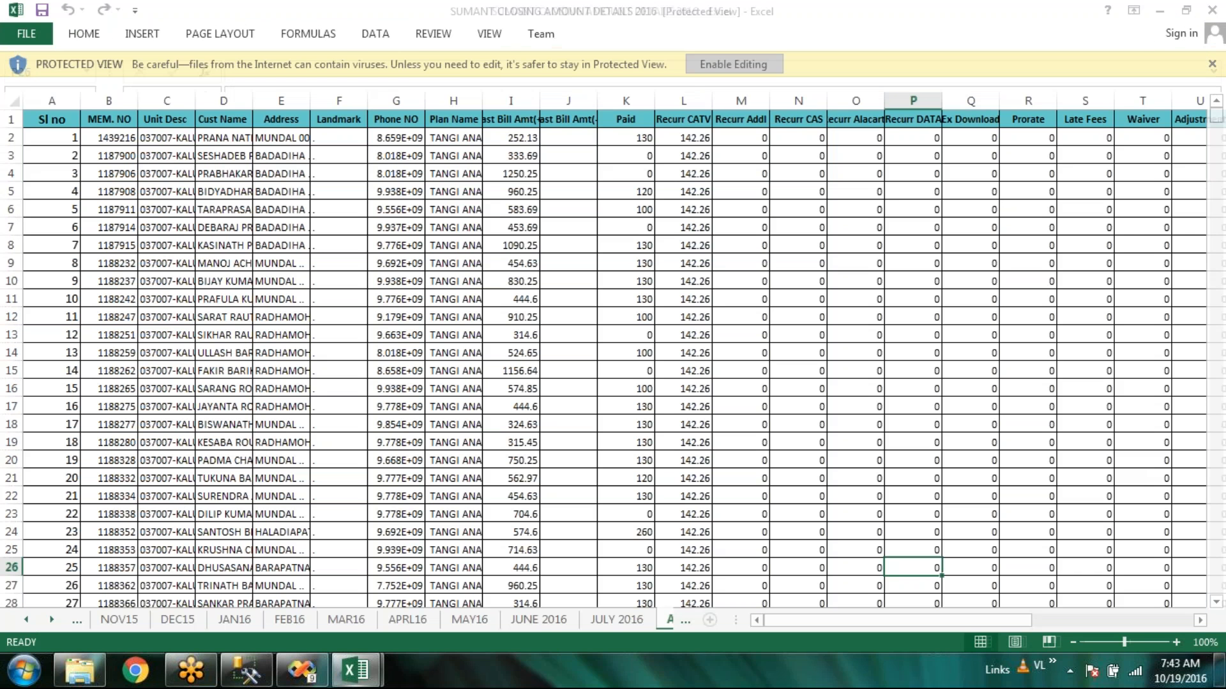
left_click(27, 619)
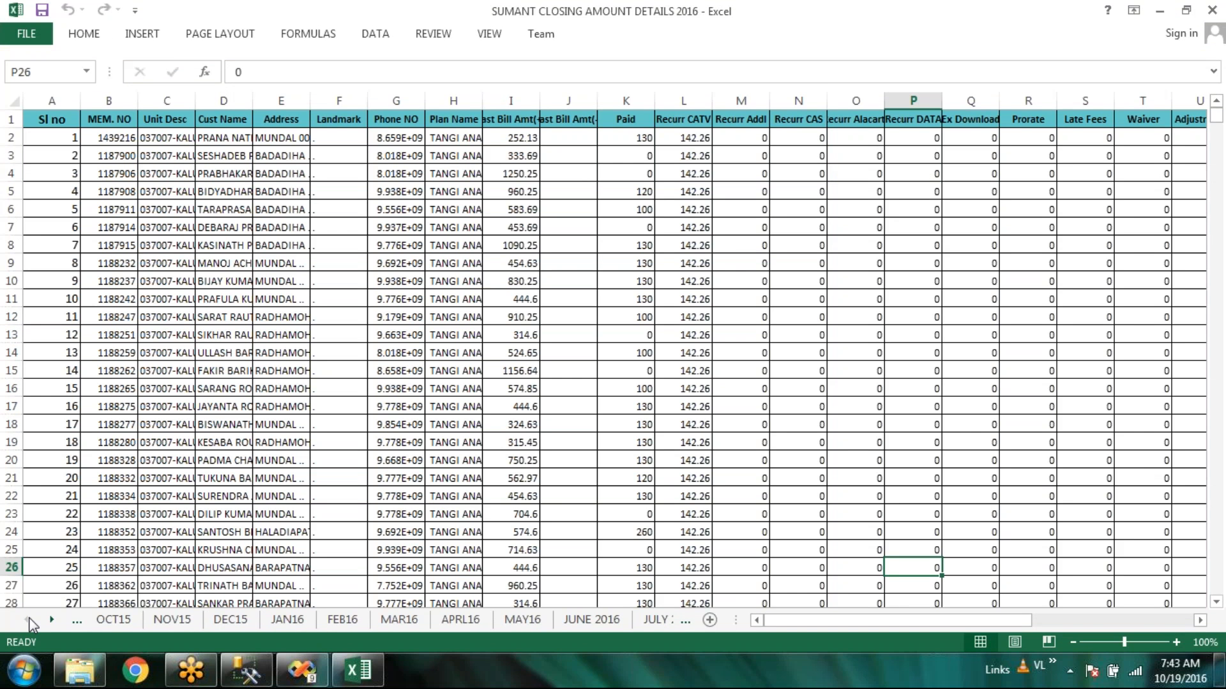
left_click(113, 620)
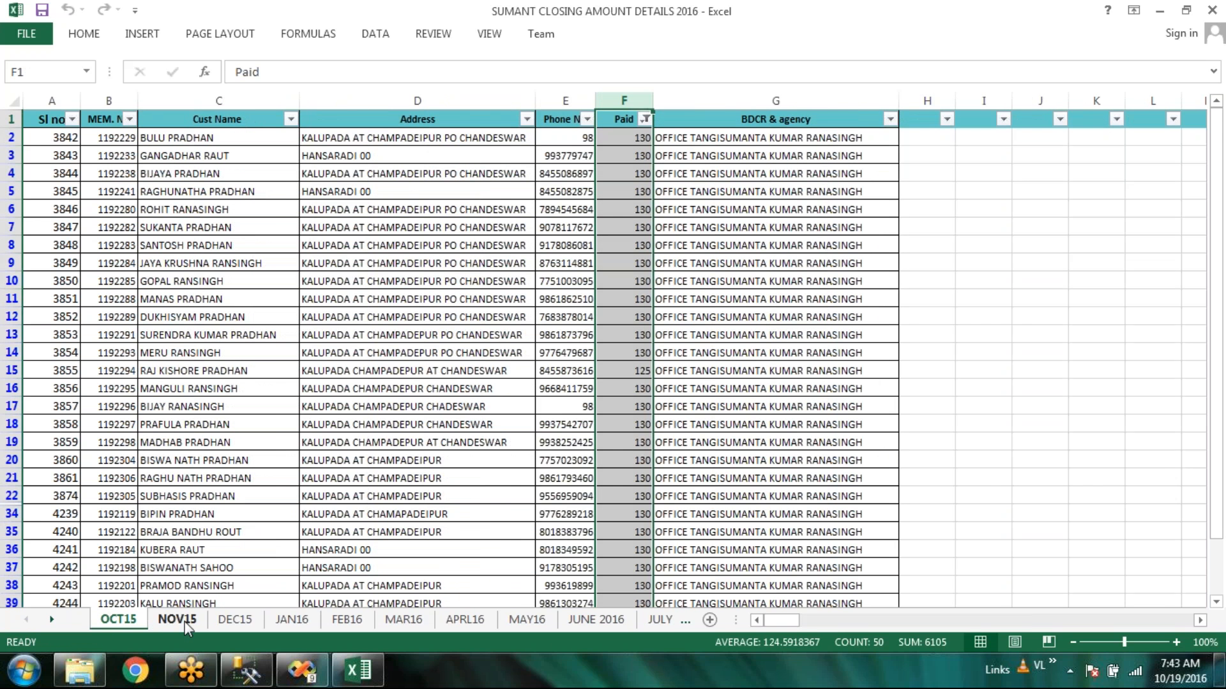
left_click(185, 624)
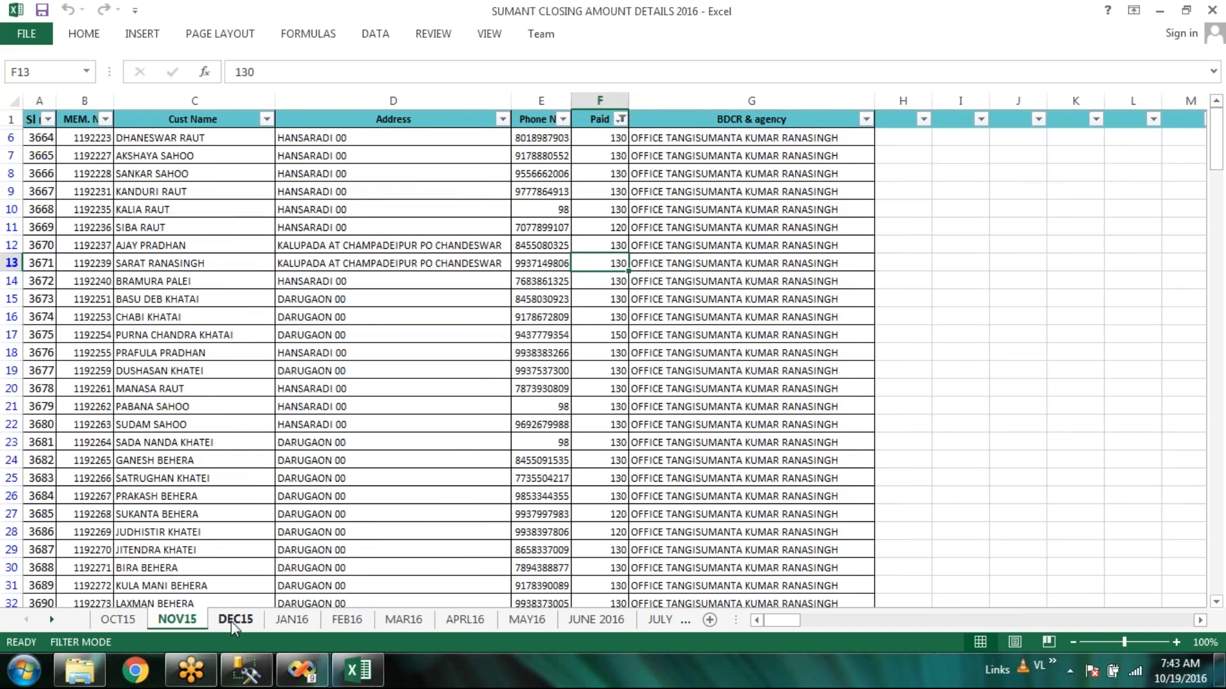
left_click(292, 620)
left_click(667, 620)
left_click(671, 623)
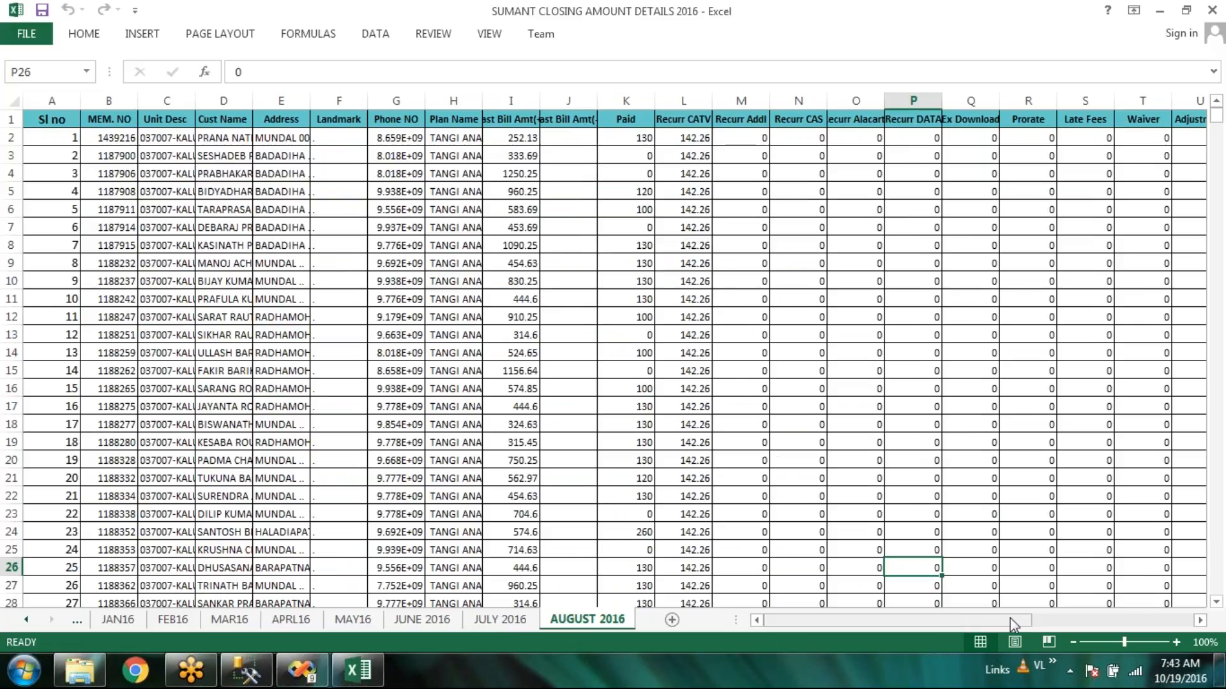
left_click_drag(1012, 624, 863, 640)
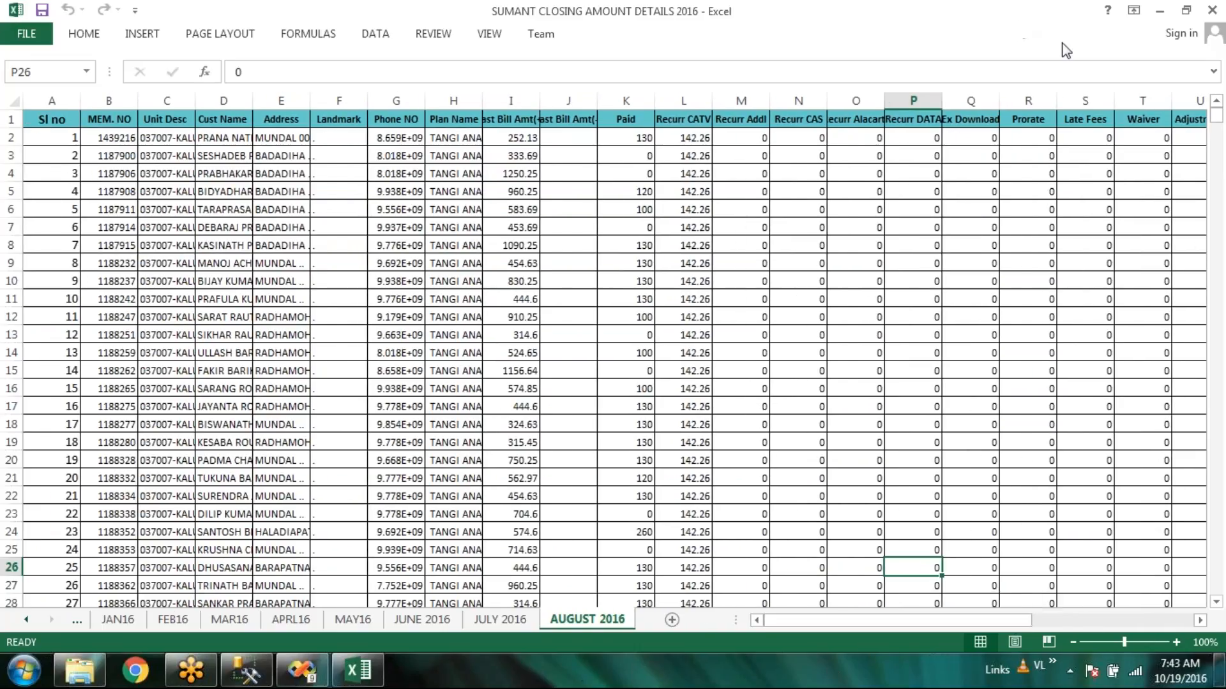
left_click(1212, 10)
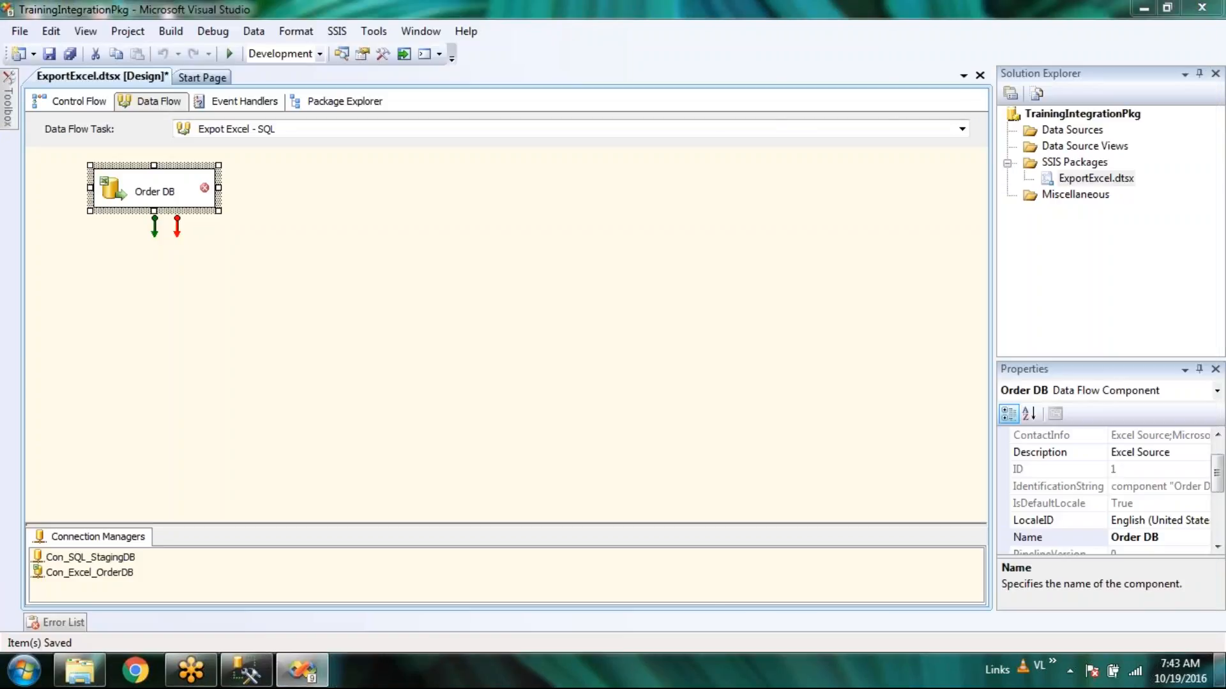
Cut tblLogin and the closing-amount workbook from the desktop and paste them into the SSIS_Project DB folder.
key("super+d")
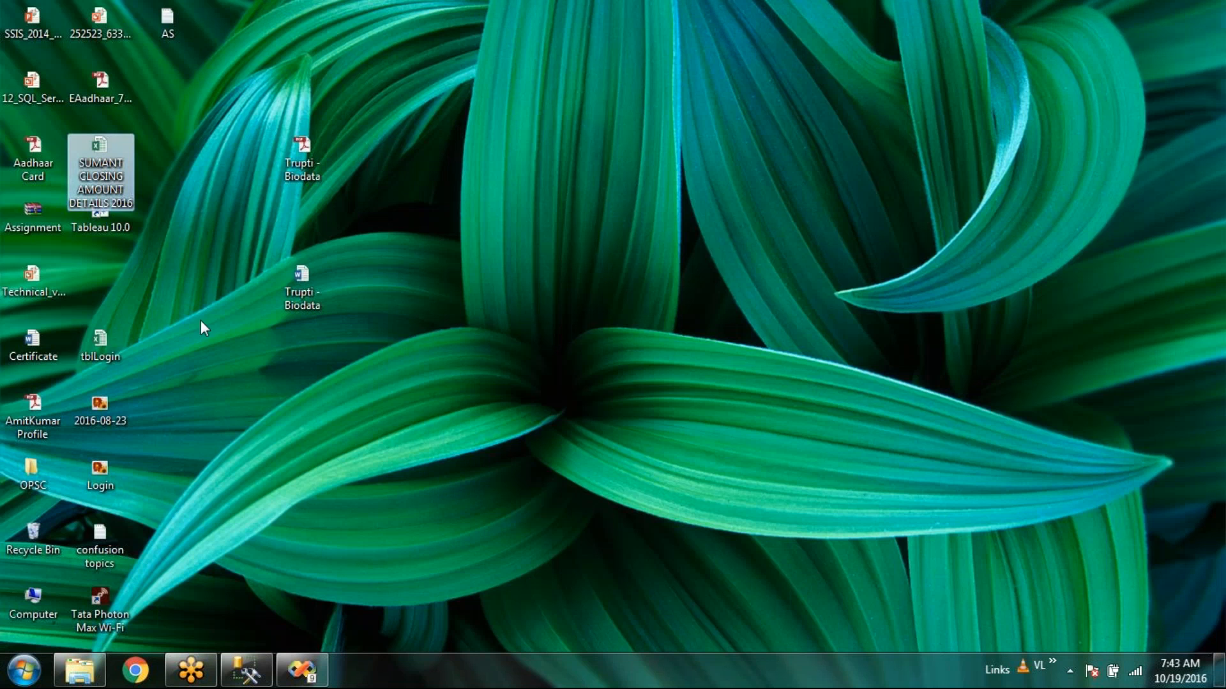
left_click(108, 340, "ctrl")
key("ctrl+x")
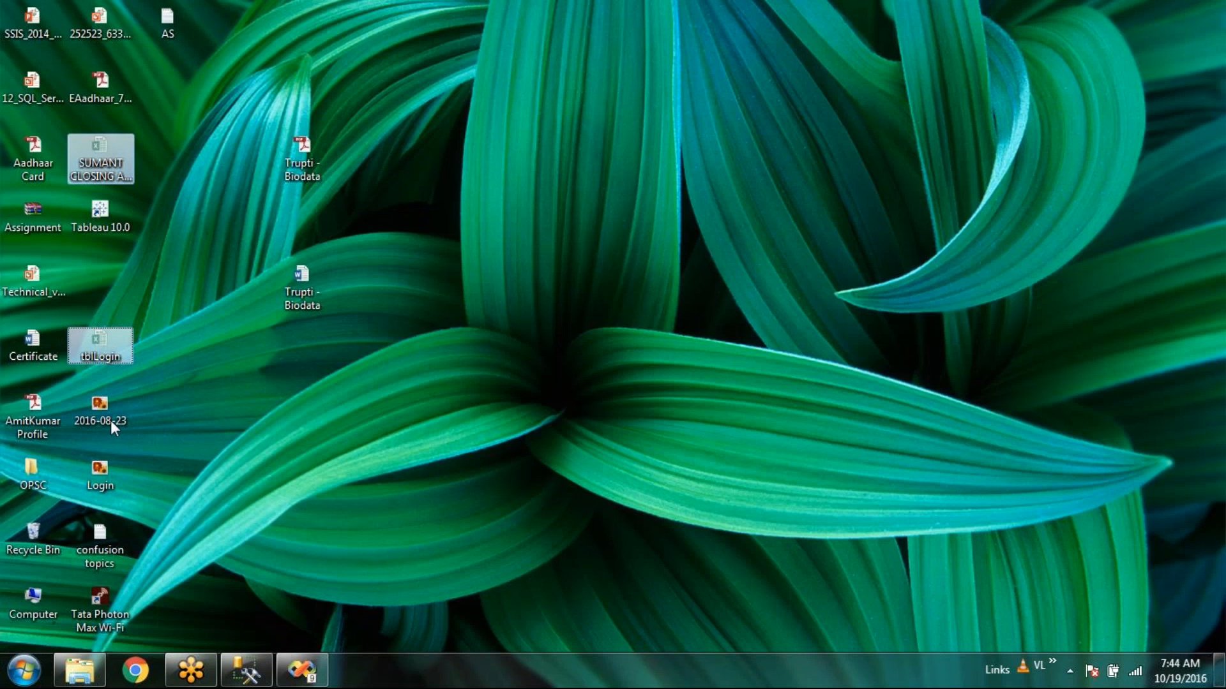
left_click(90, 671)
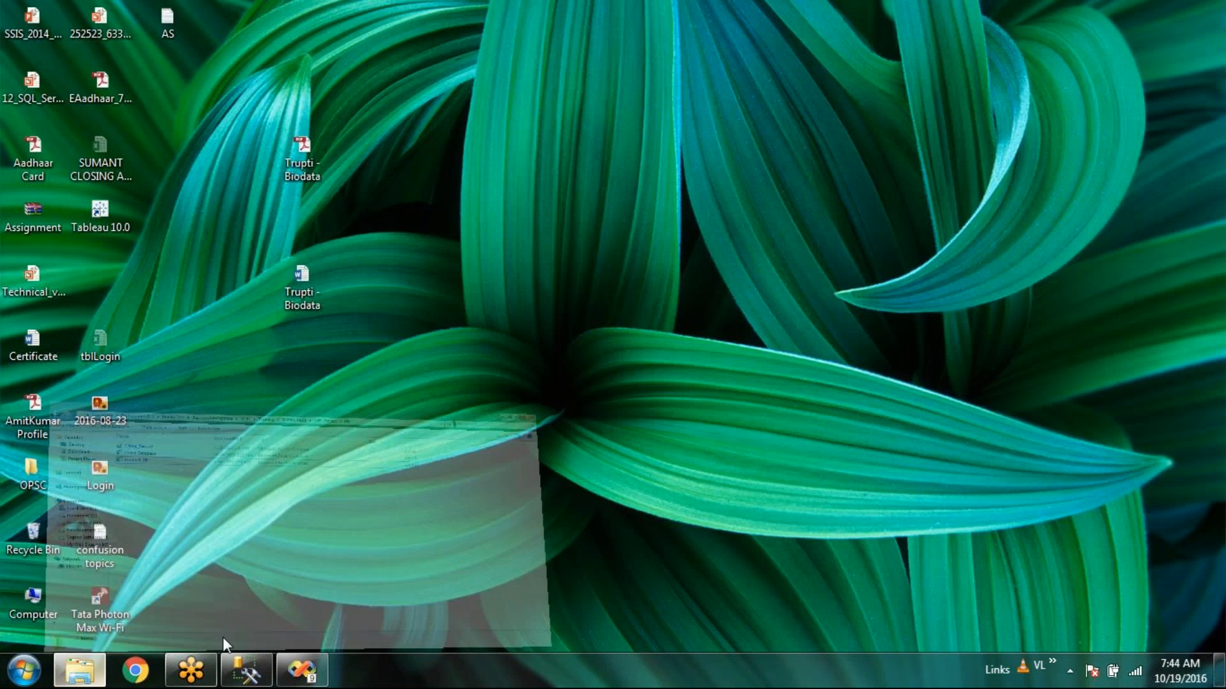
key("ctrl+v")
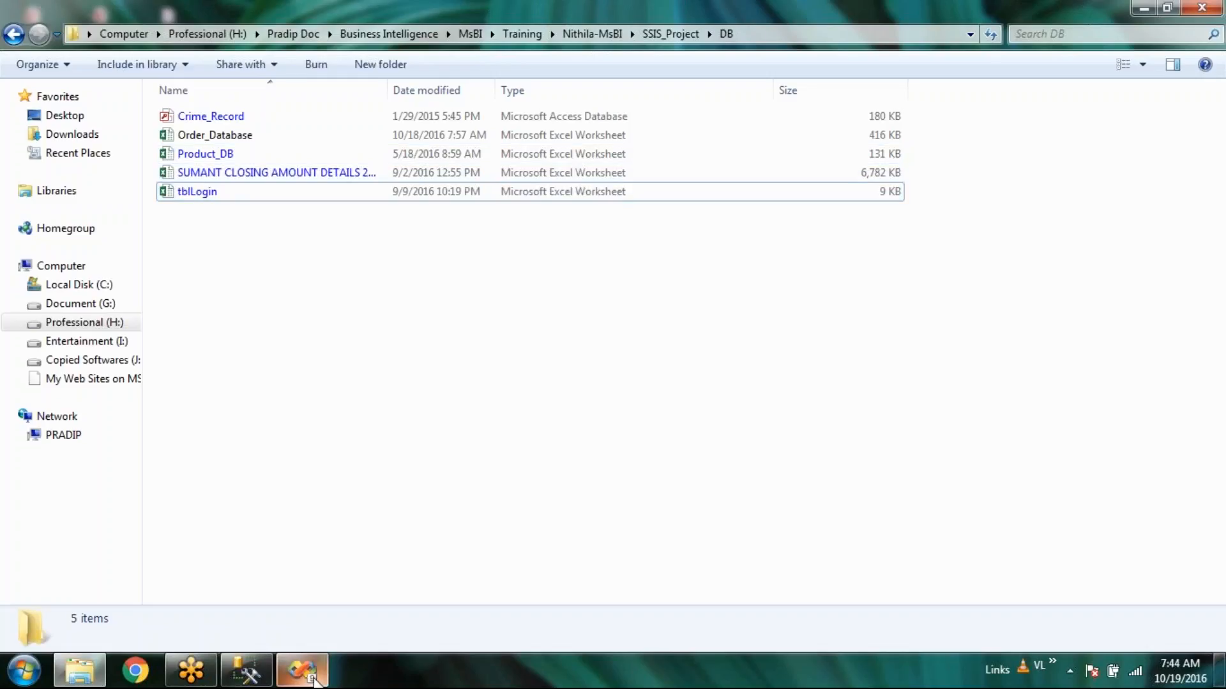
Back in Visual Studio, select the Con_Excel_OrderDB connection, leaving its name unchanged.
left_click(303, 672)
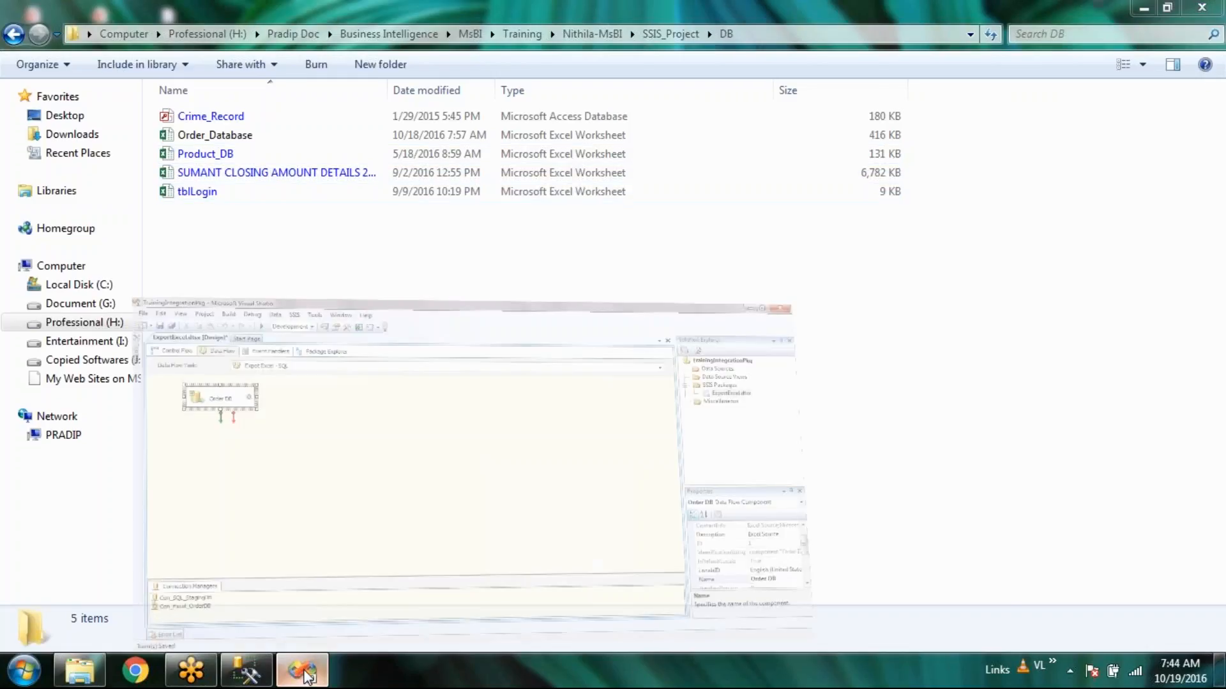
left_click(98, 574)
left_click(98, 574)
left_click(214, 573)
Repoint Con_Excel_OrderDB to the SUMANT closing-amount workbook, then open the Order DB source.
right_click(112, 576)
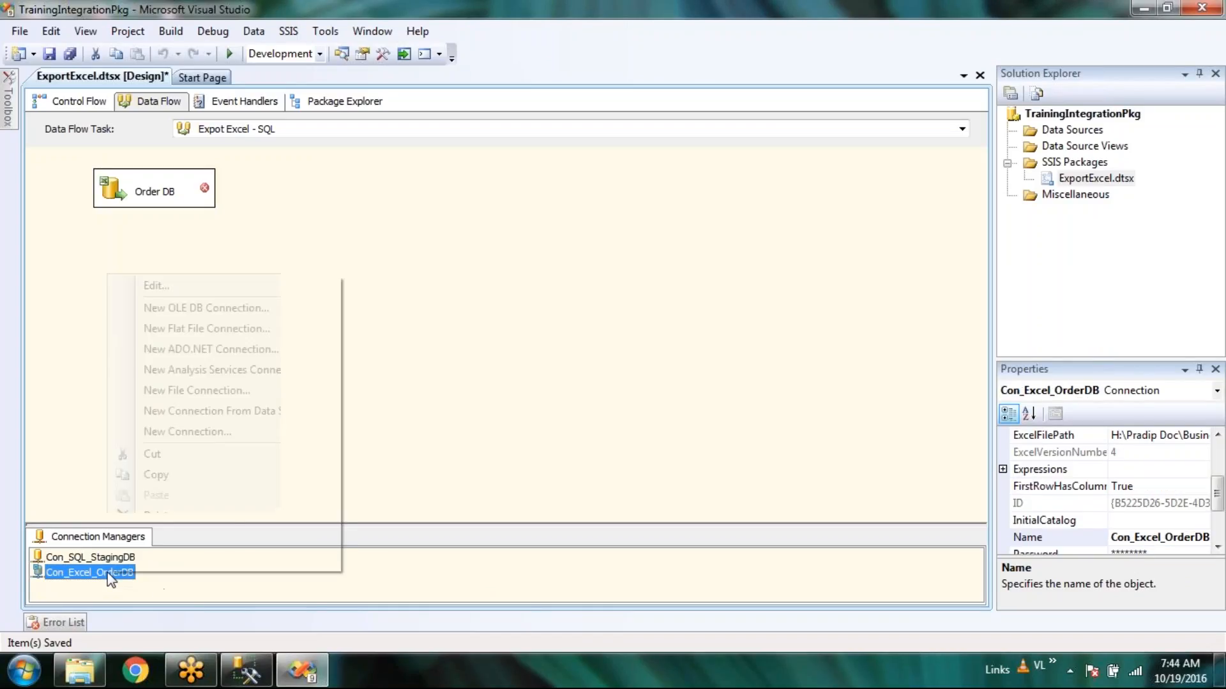
left_click(182, 309)
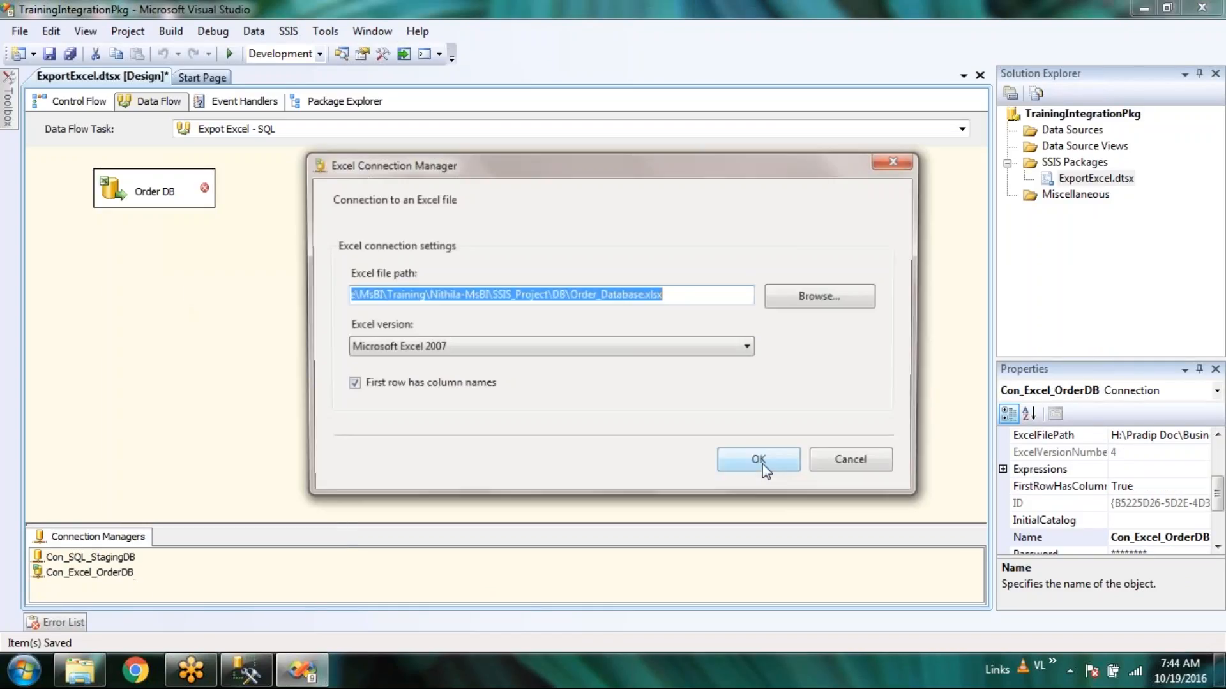
left_click(847, 296)
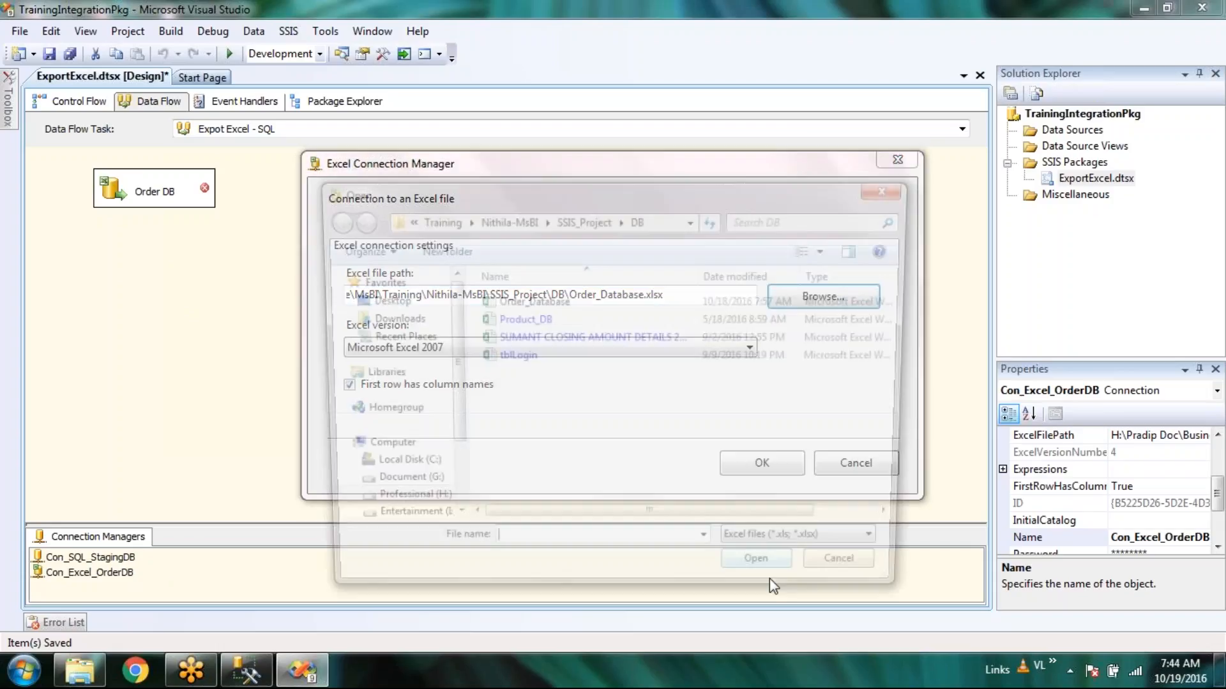
double_click(573, 337)
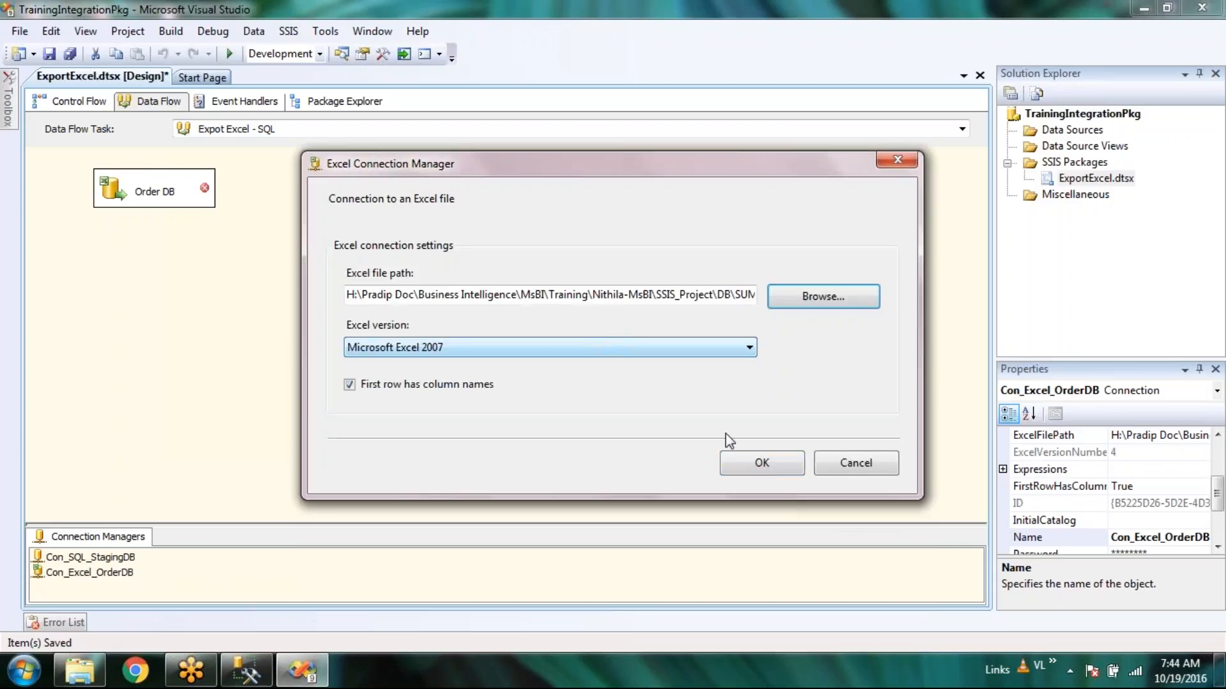
left_click(763, 464)
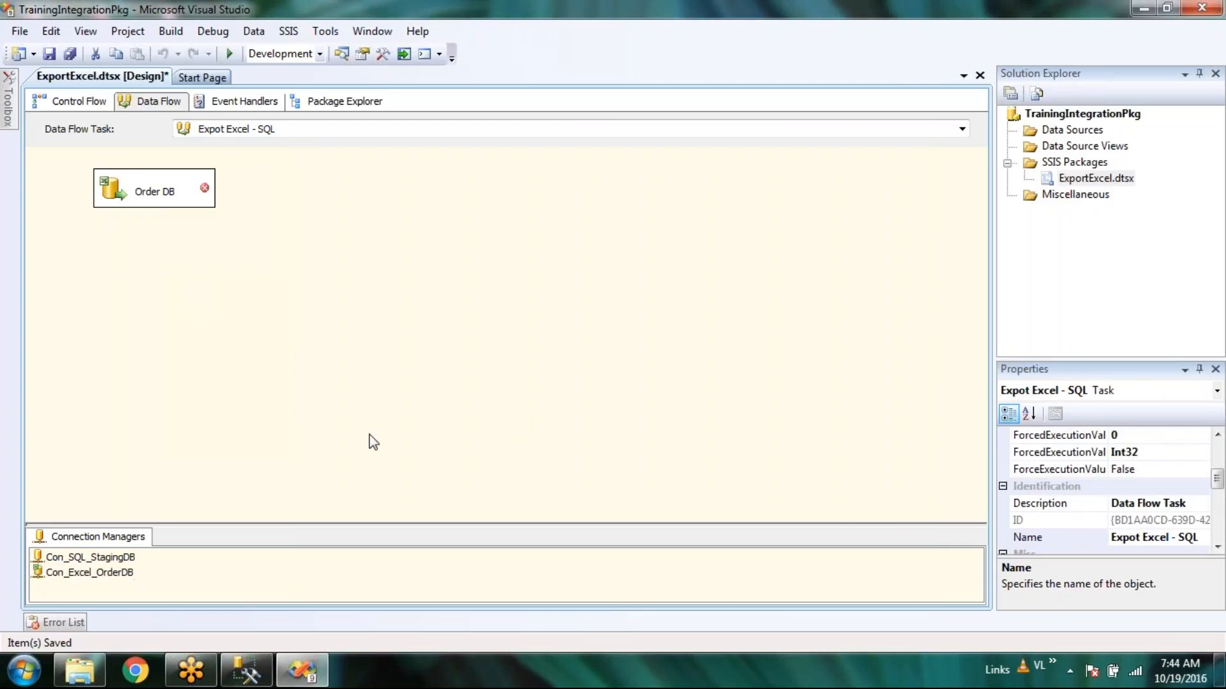
left_click(114, 203)
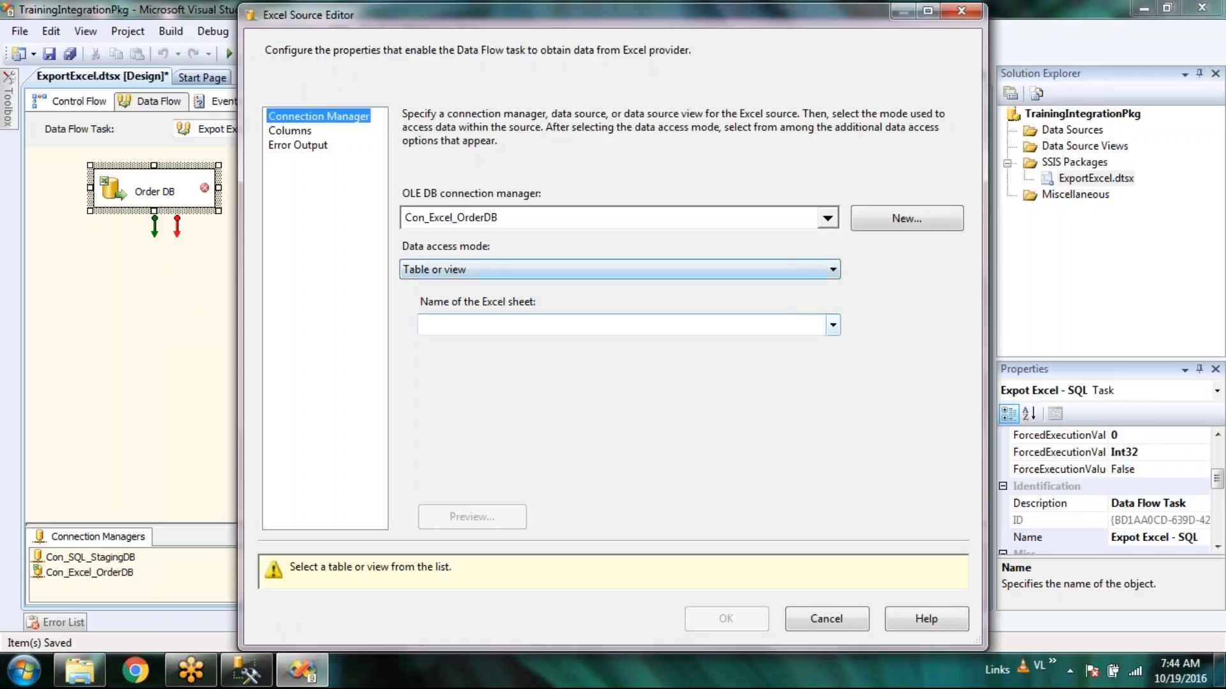
Try listing the Excel sheets, retrying past the ACE.OLEDB.12.0 provider error before dismissing it.
left_click(835, 326)
left_click(810, 363)
left_click(791, 367)
left_click(872, 369)
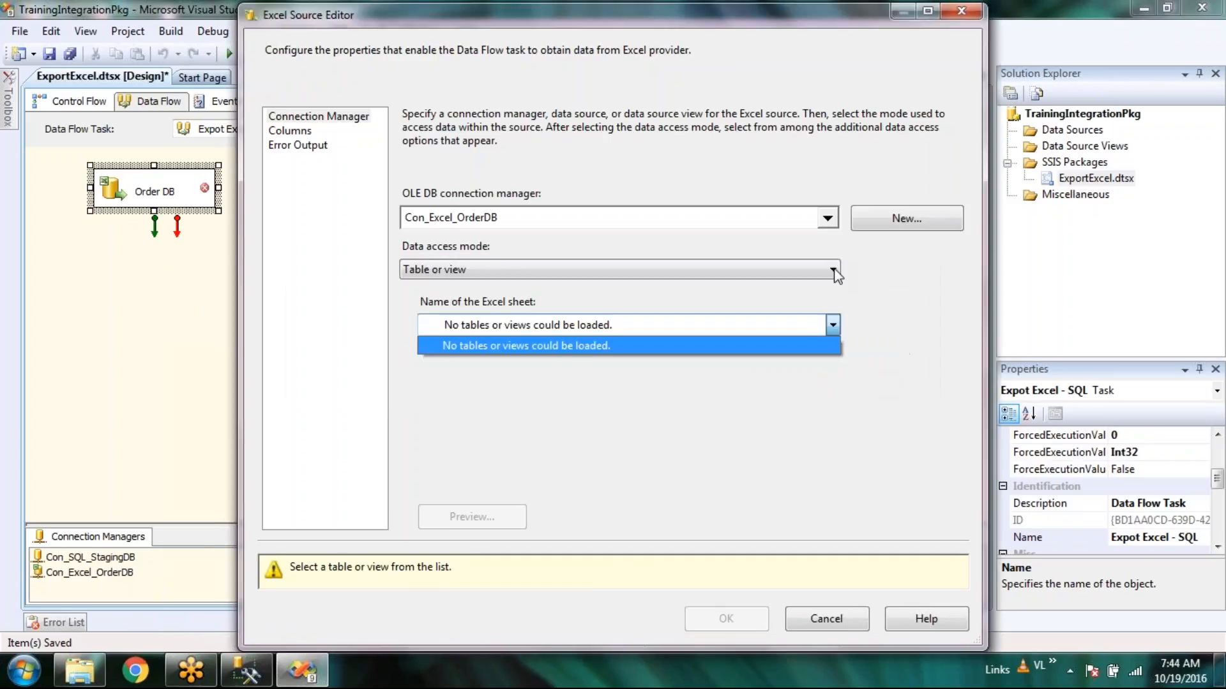
left_click(610, 327)
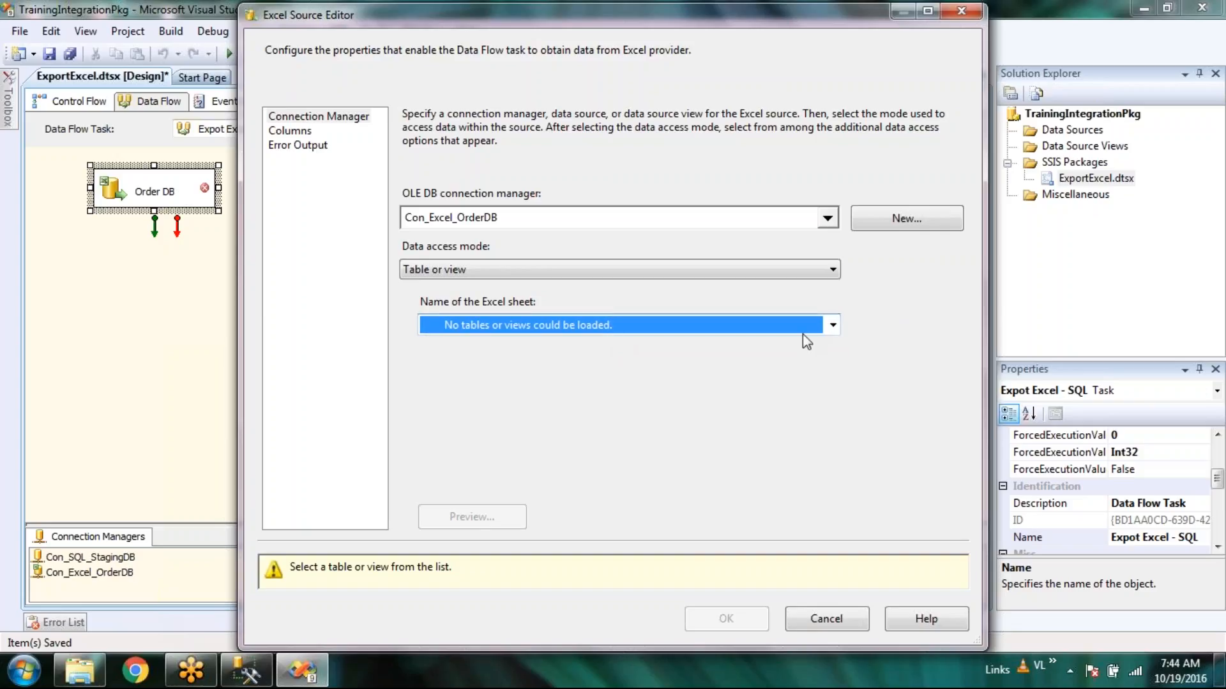
Reselect Con_Excel_OrderDB, hit the same provider error, keep Table or view, and cancel the editor.
left_click(827, 218)
left_click(484, 255)
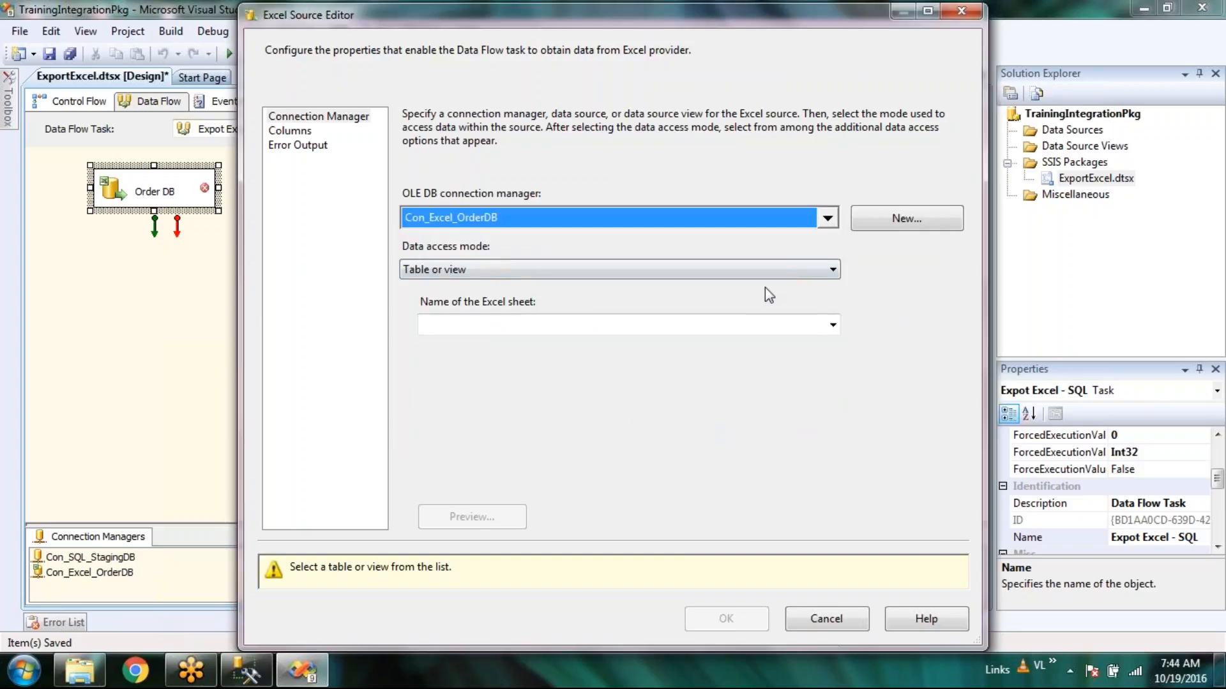
left_click(832, 325)
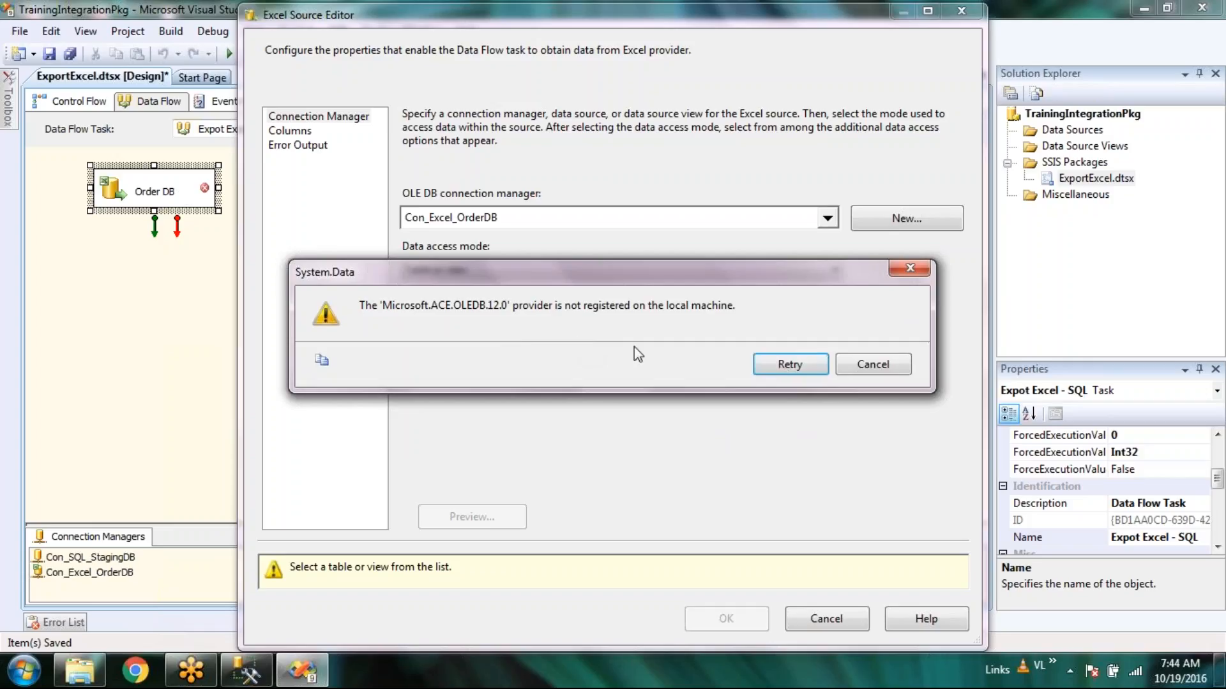
left_click(891, 366)
left_click(891, 365)
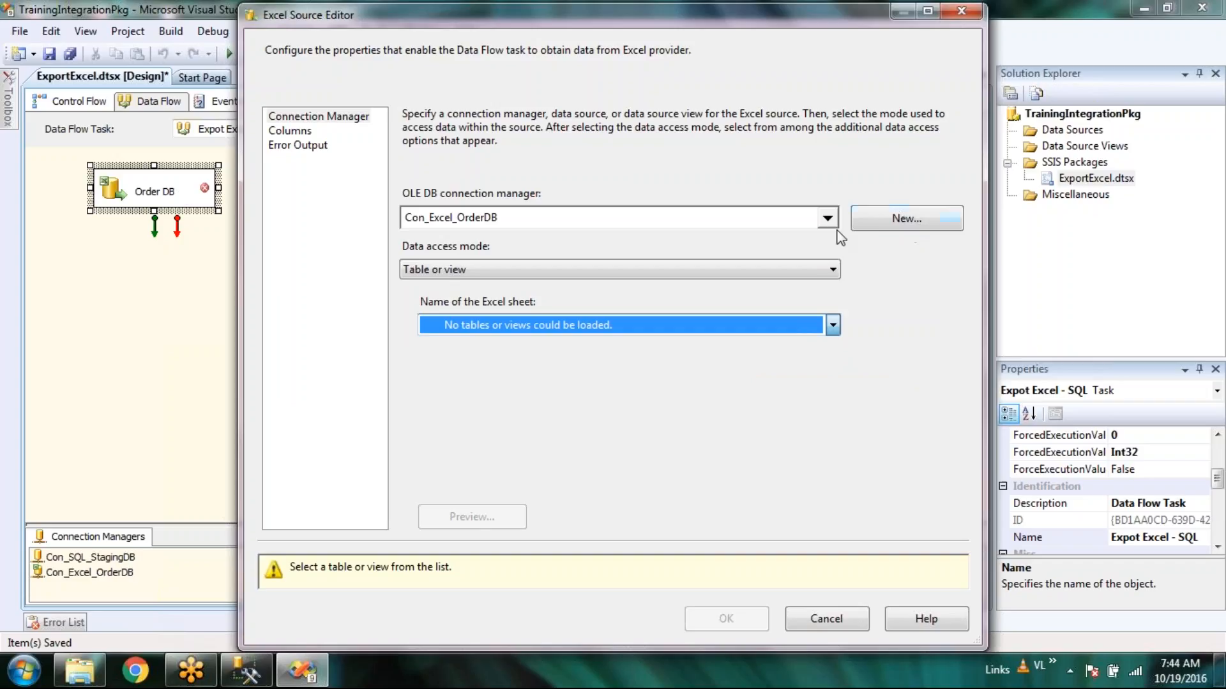
left_click(811, 270)
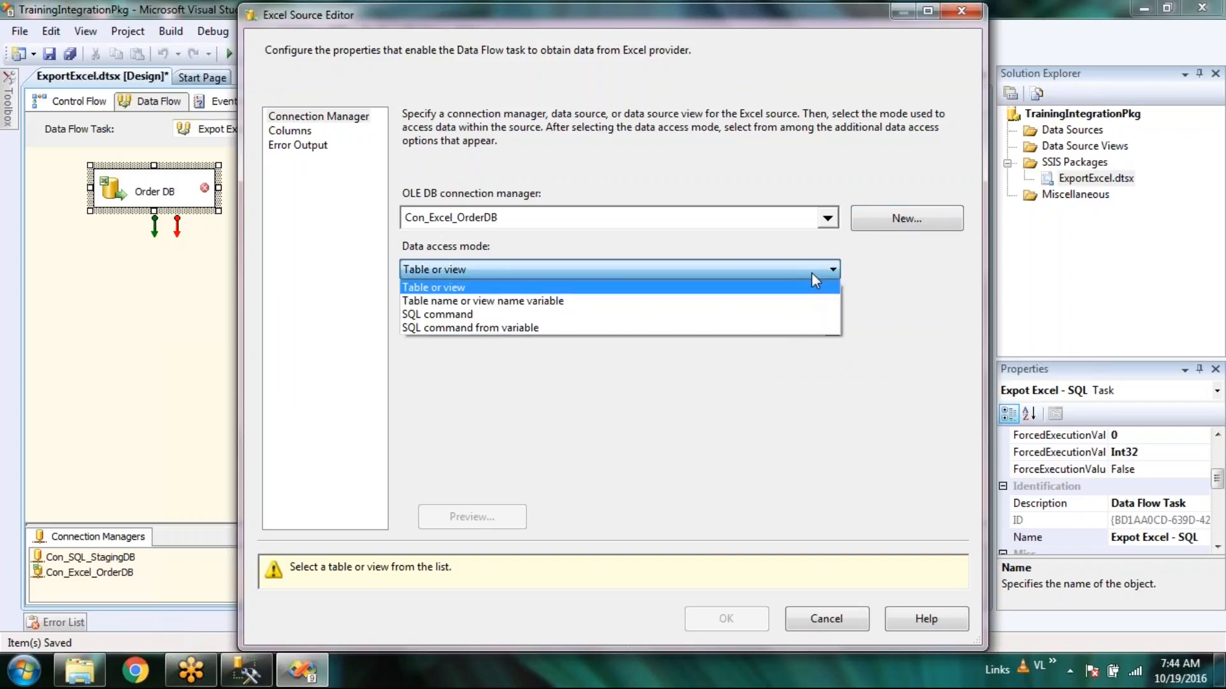
left_click(811, 273)
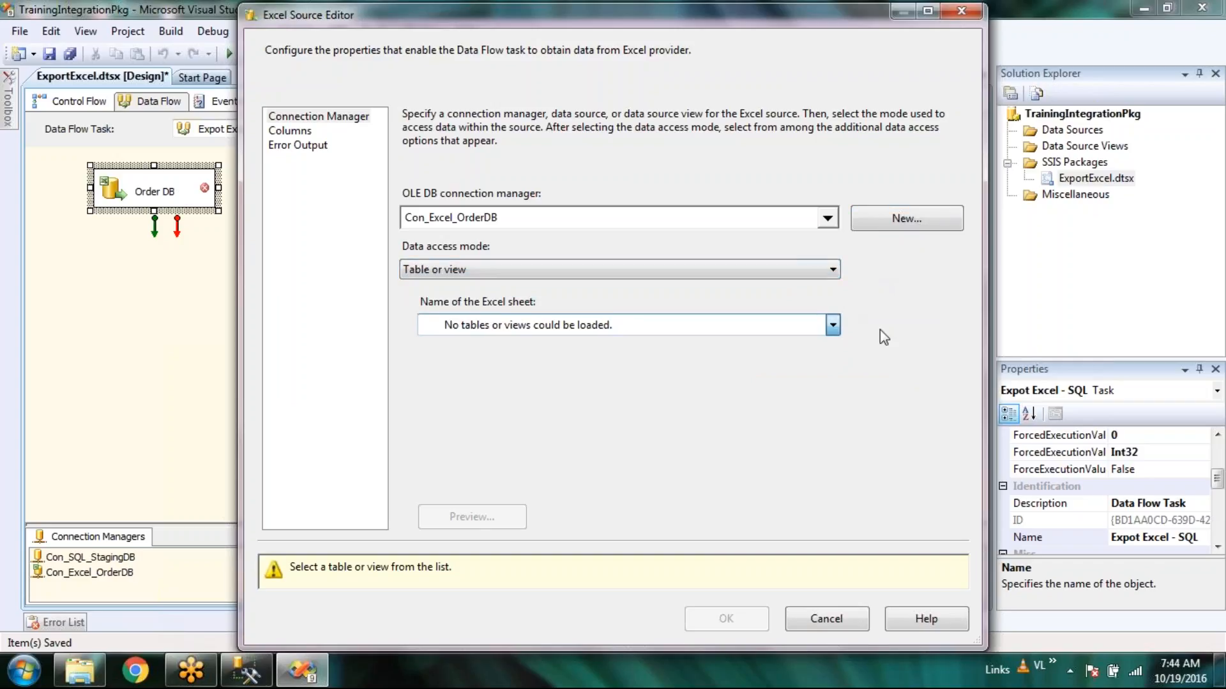
left_click(851, 631)
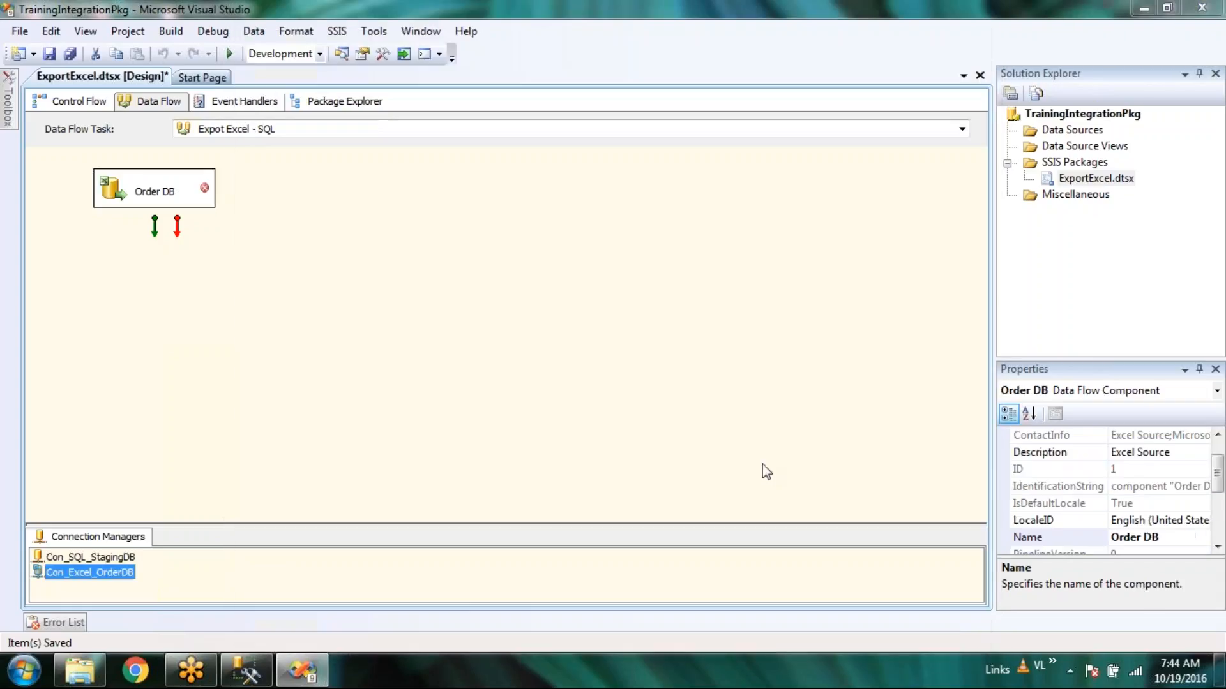
Point Con_Excel_OrderDB at the tblLogin workbook, keeping Microsoft Excel 2007 as the version.
left_click(821, 296)
double_click(511, 357)
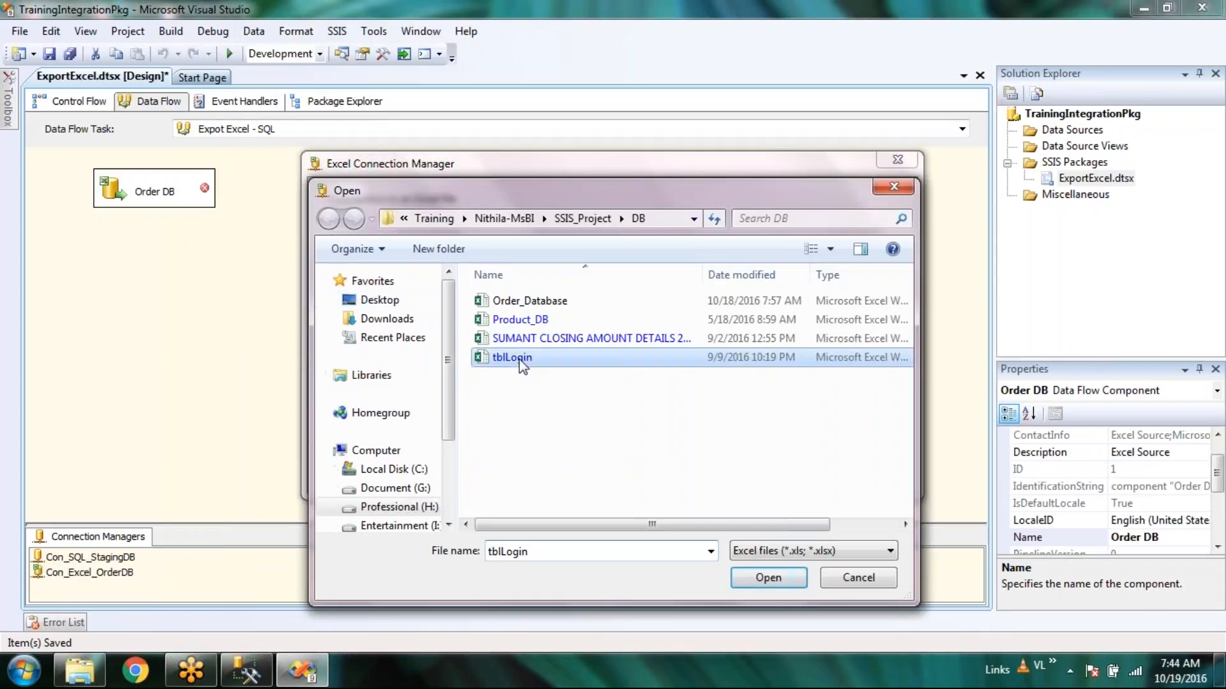
left_click(748, 348)
left_click(854, 376)
left_click(749, 348)
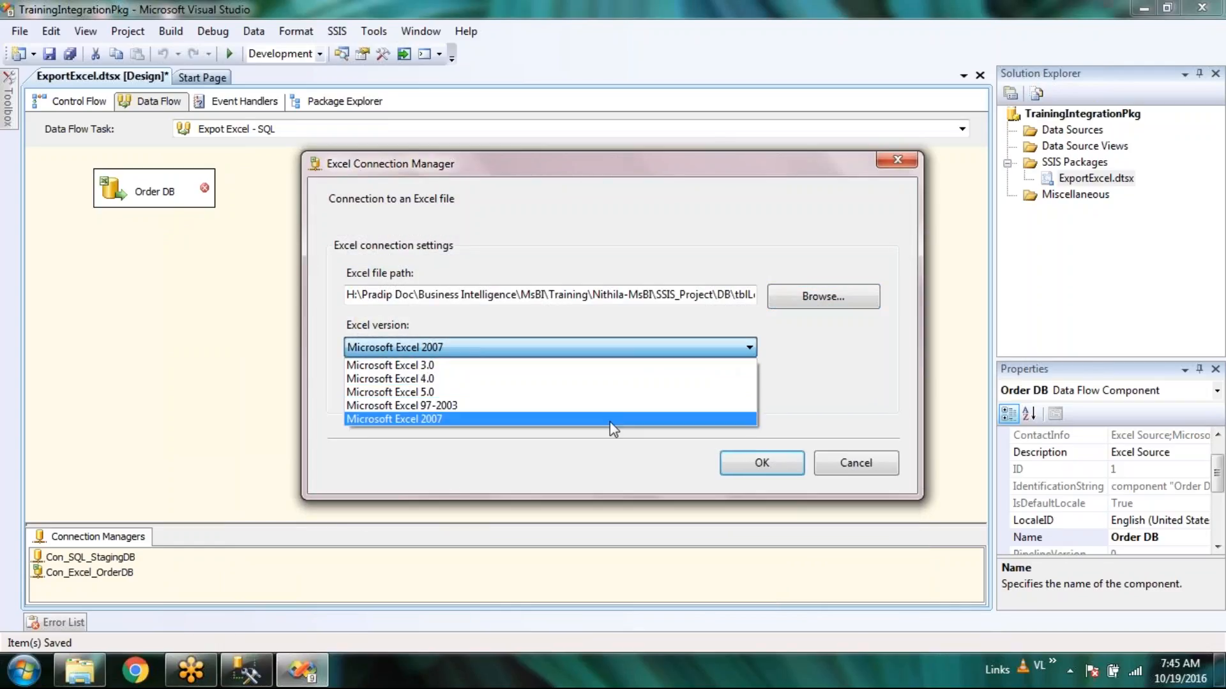
left_click(615, 423)
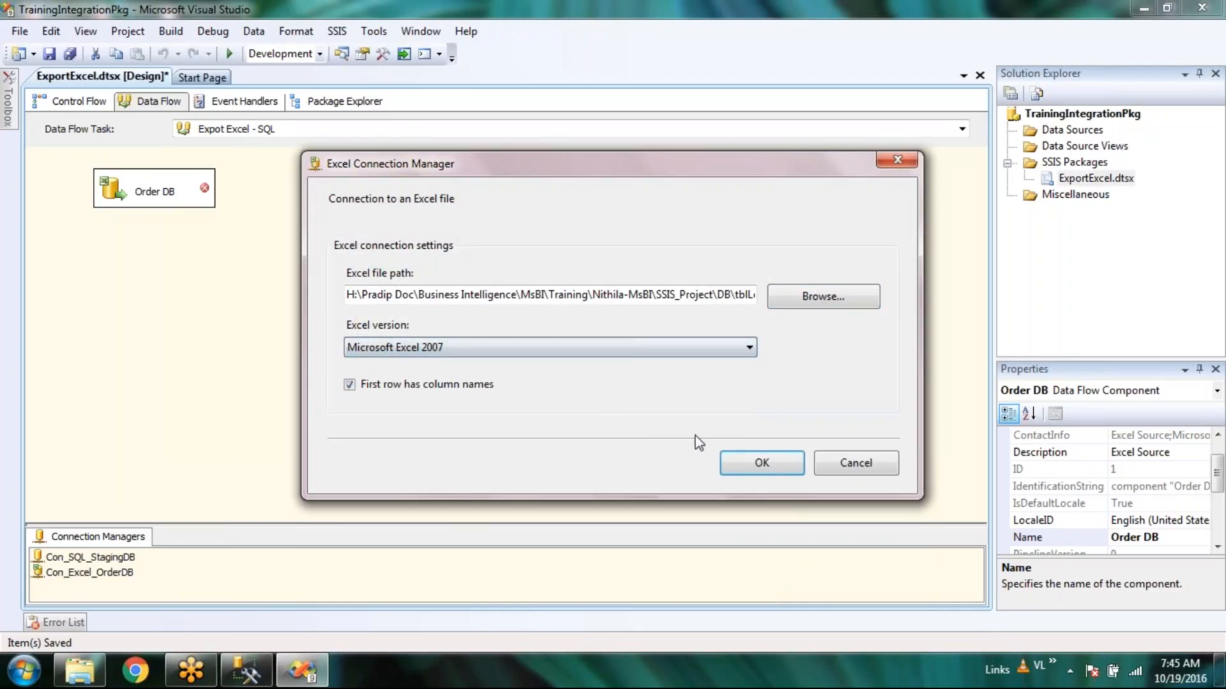
left_click(778, 466)
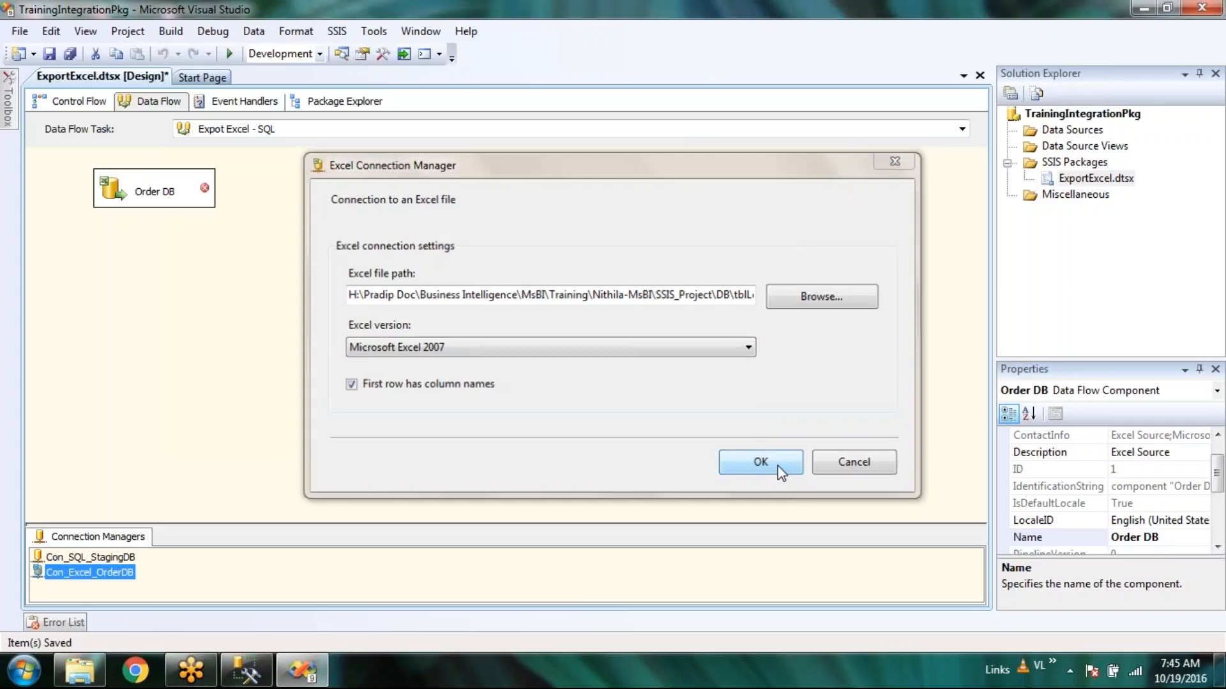
Try loading Order DB's sheets again, dismiss the provider error, and cancel the source editor.
double_click(155, 192)
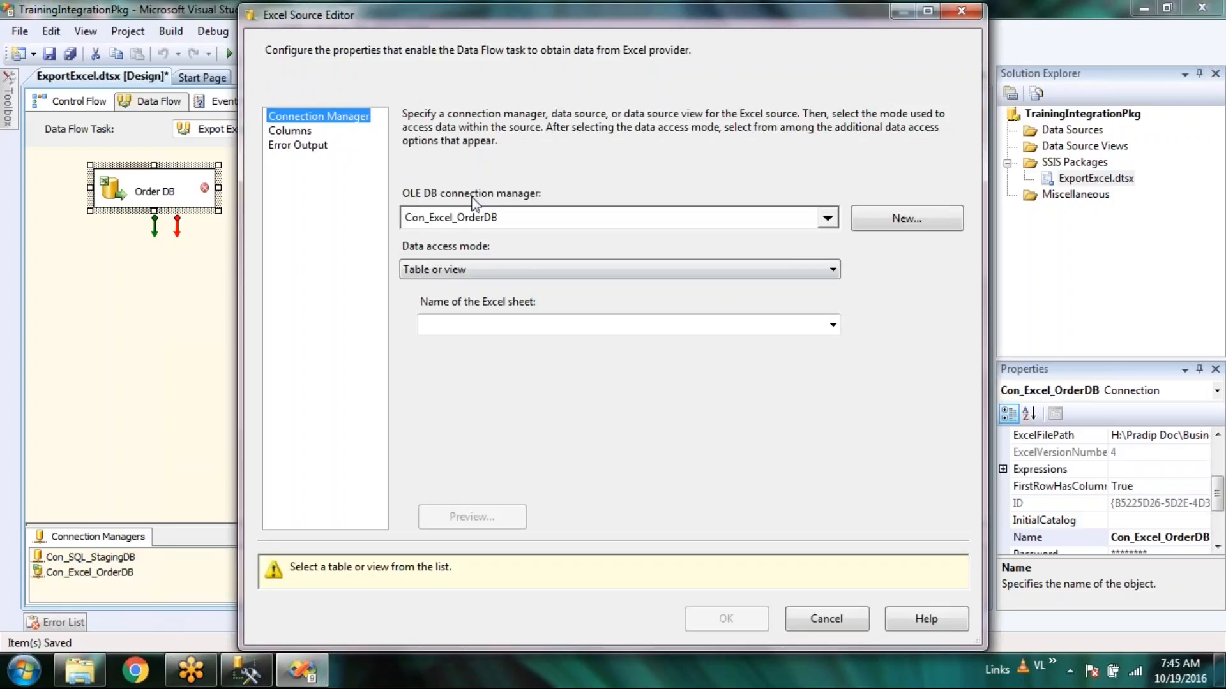
left_click(832, 325)
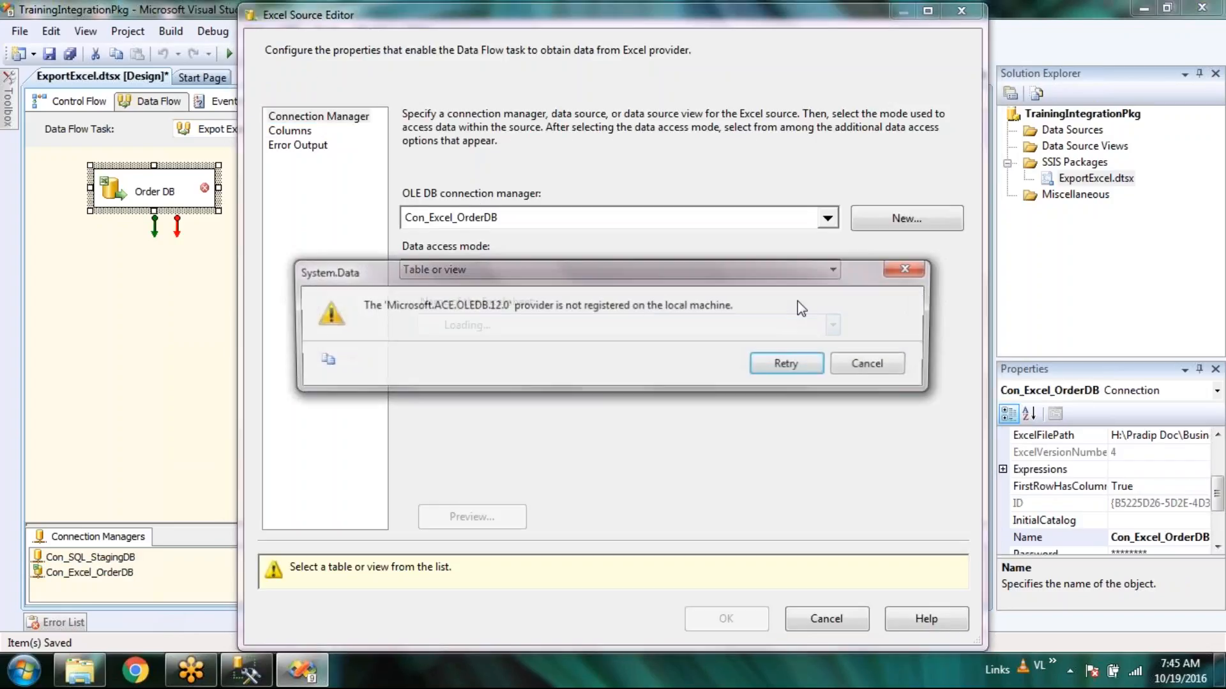
left_click(862, 362)
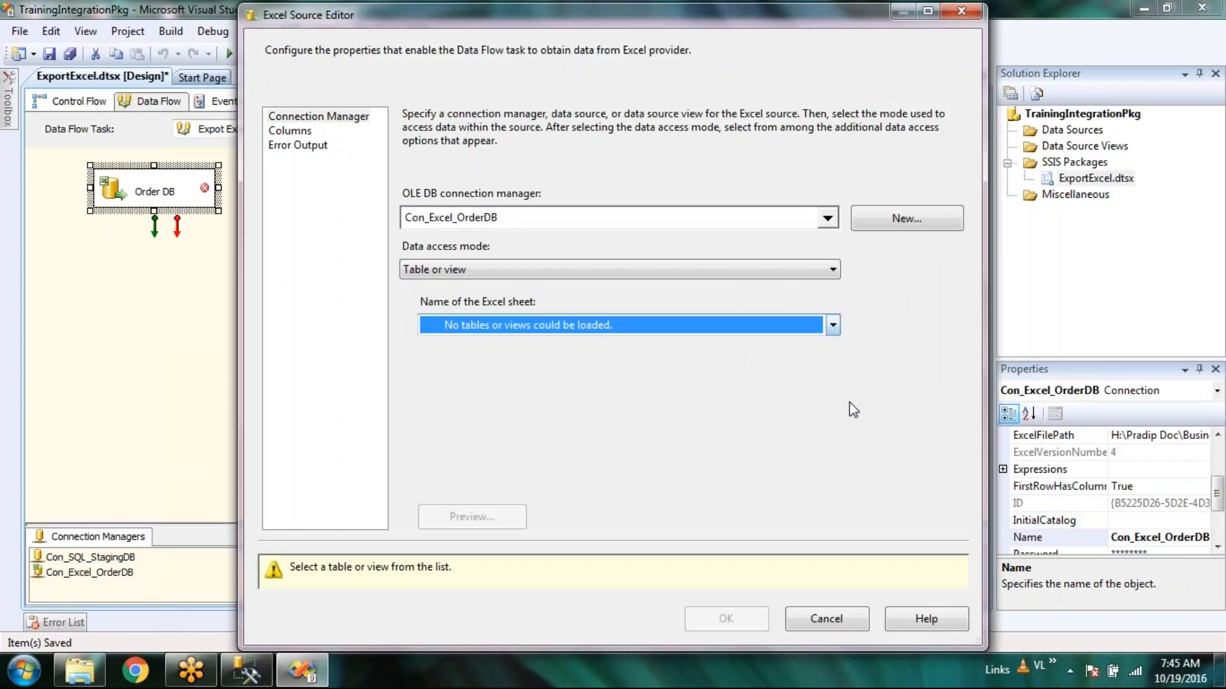
left_click(840, 623)
left_click(216, 399)
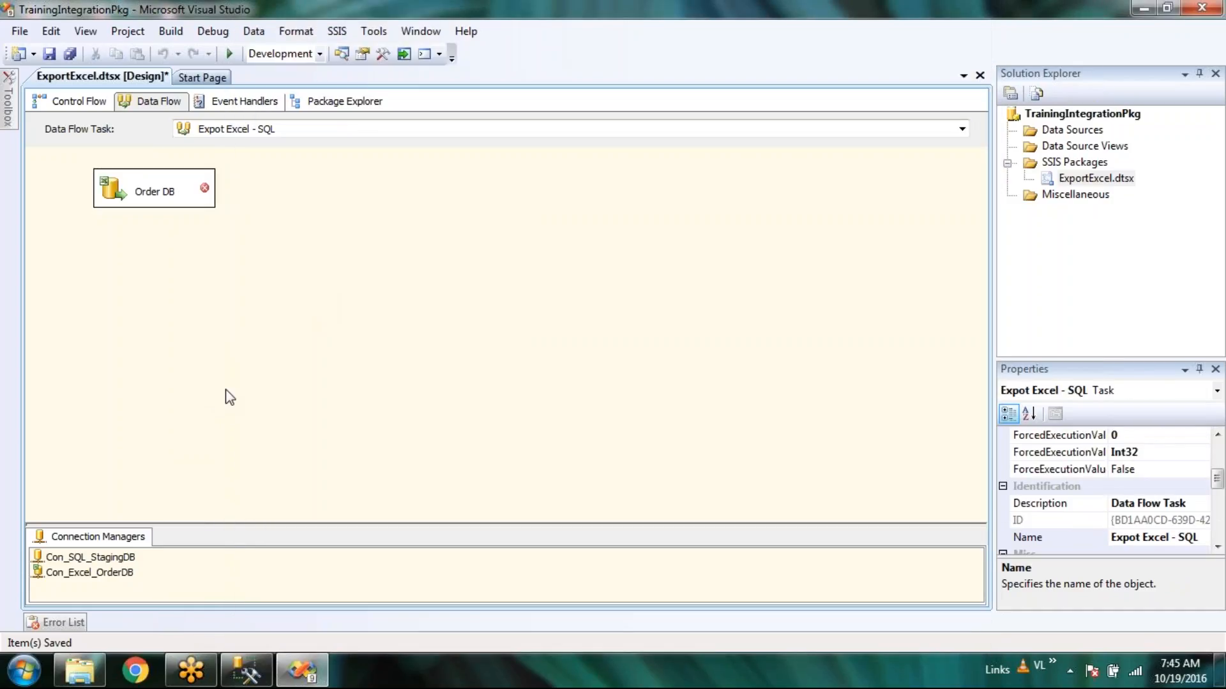
left_click(241, 675)
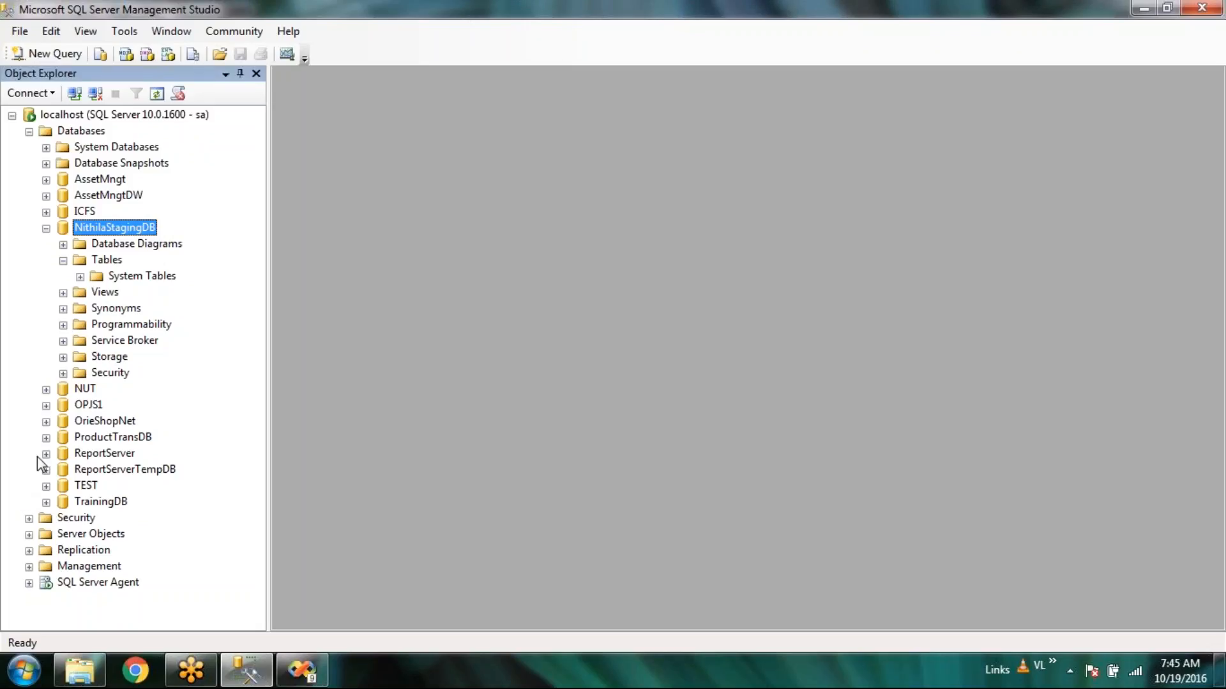
left_click(46, 180)
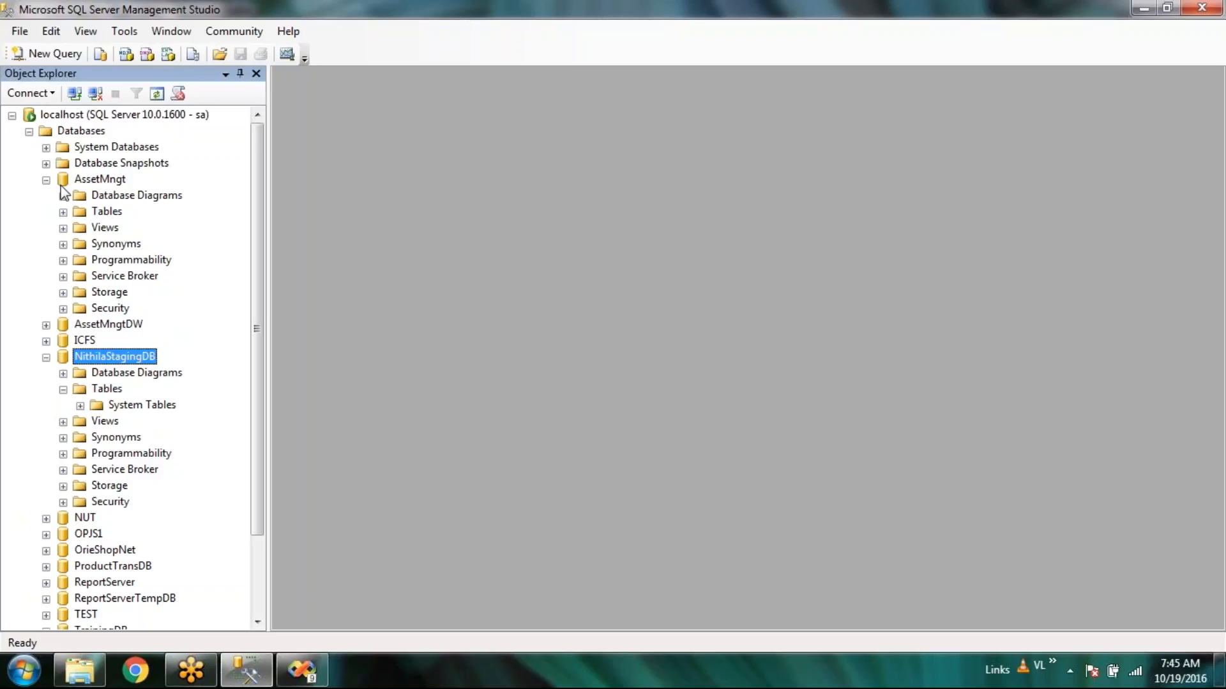
left_click(62, 212)
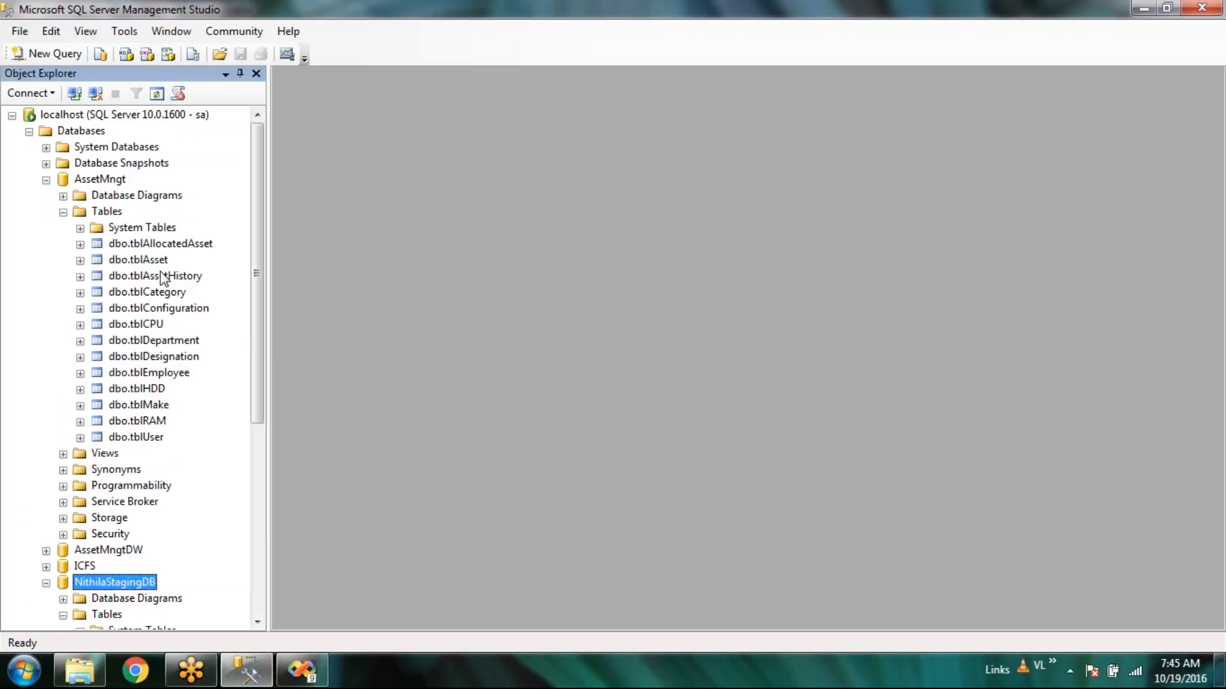
scroll(163, 278, "down", 5)
left_click(302, 671)
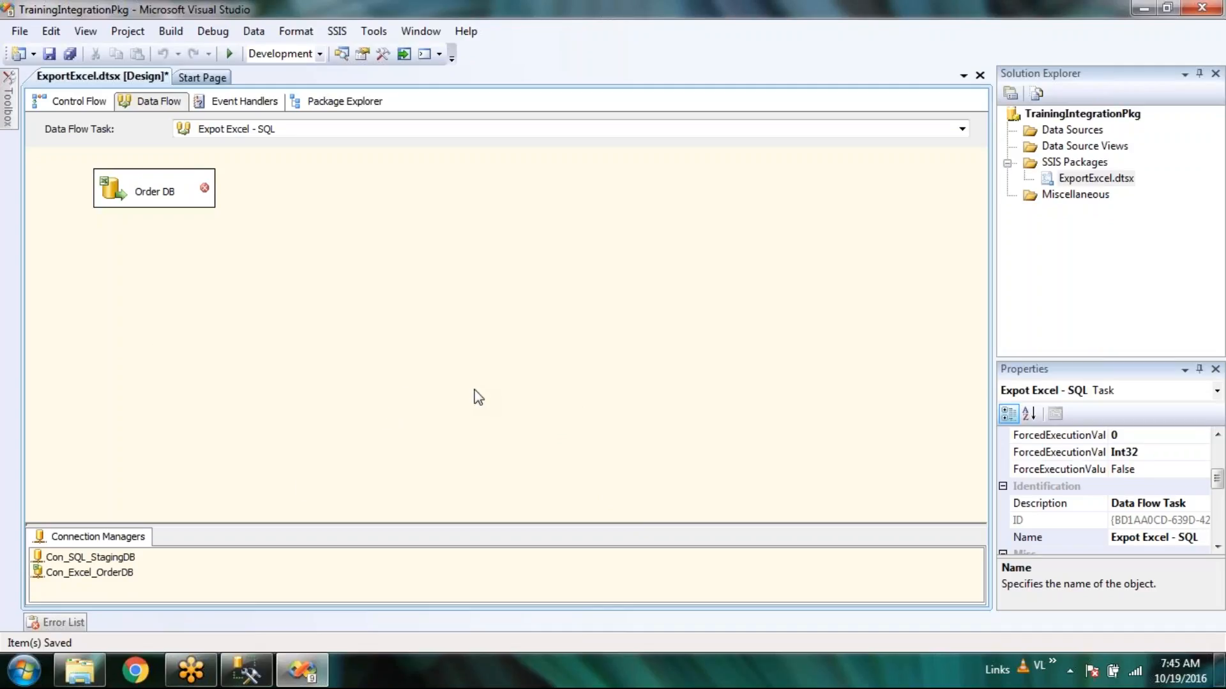
Delete the Con_Excel_OrderDB connection manager and confirm the deletion.
left_click(82, 559)
left_click(110, 573)
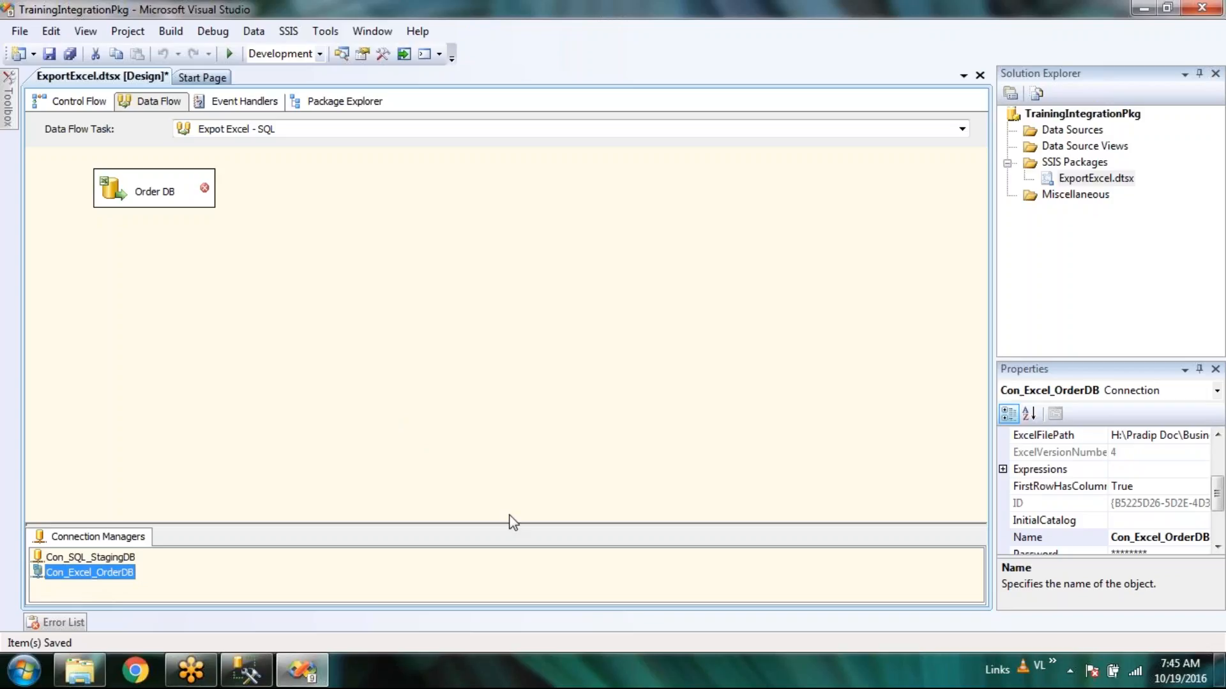
key("Delete")
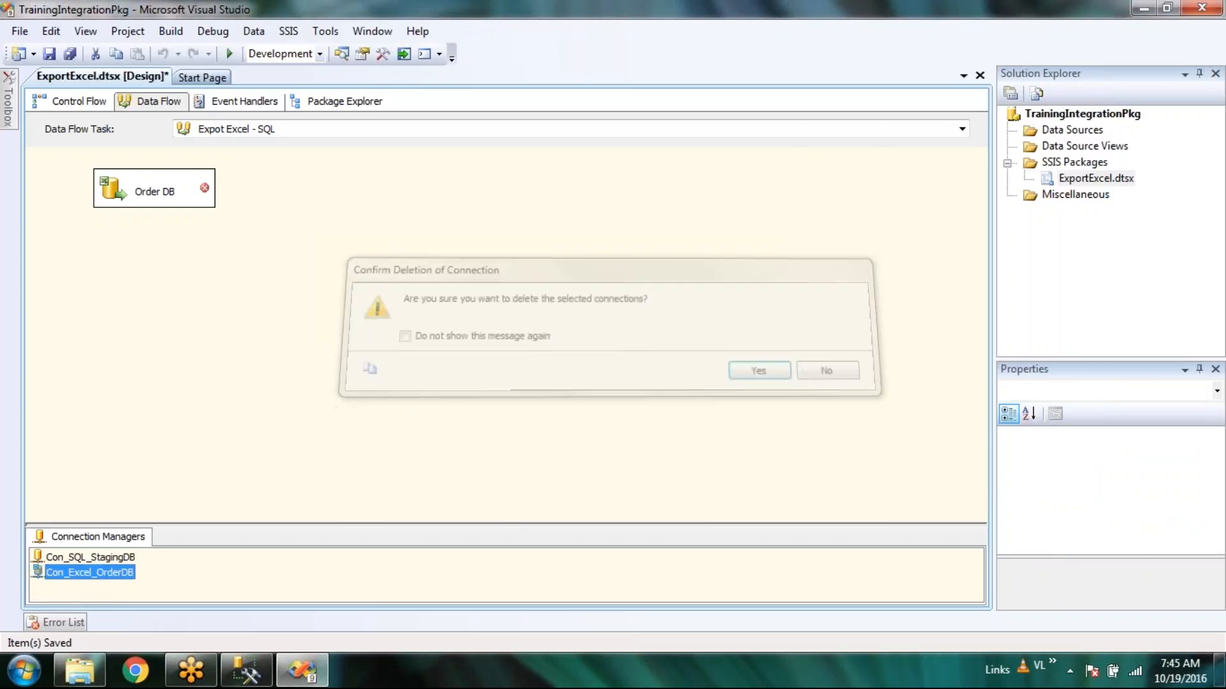
key("Return")
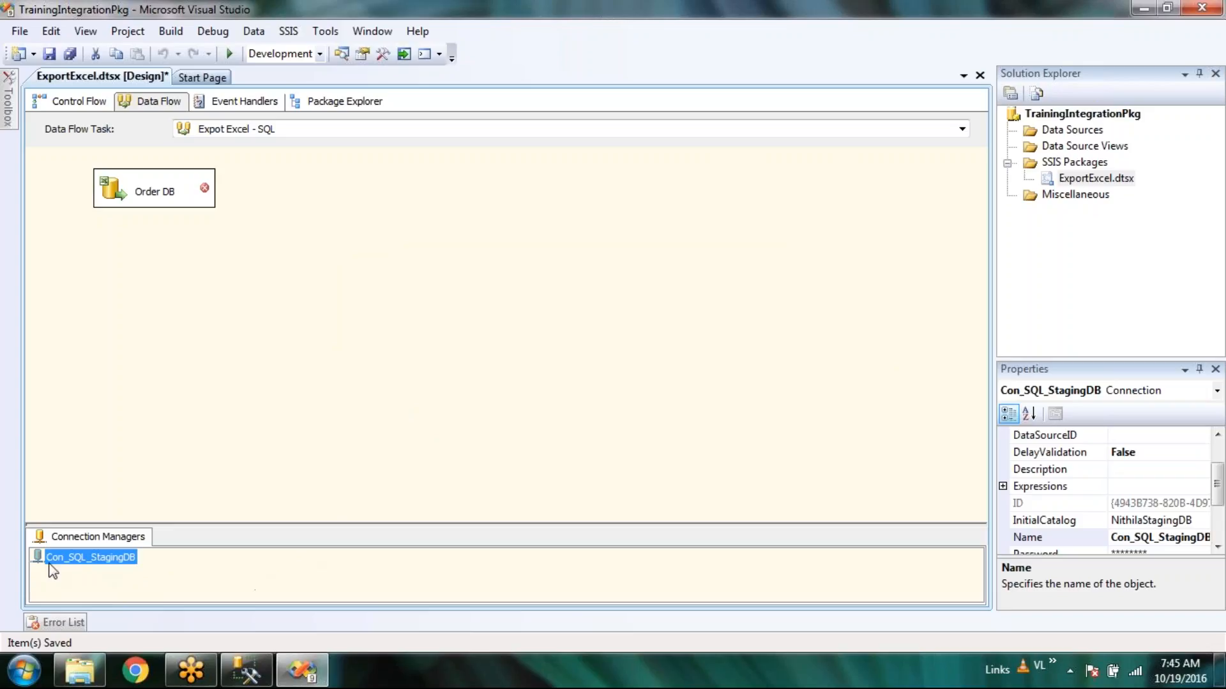
Start renaming Con_SQL_StagingDB by inserting 'Source_' after 'Con_'.
left_click(67, 558)
left_click(69, 558)
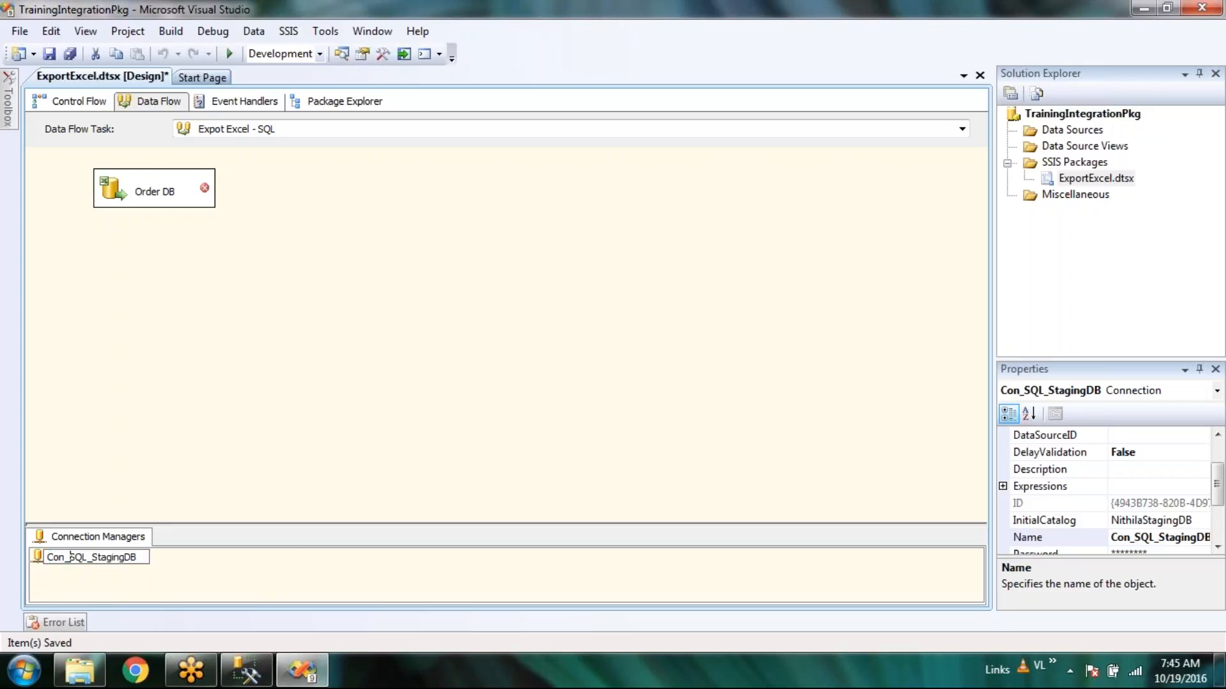
type("Source_")
Change the staging connection's name to Con_Desination_SQL_StagingDB and commit it.
key("BackSpace")
type("_")
key("Right")
key("Right")
key("Right")
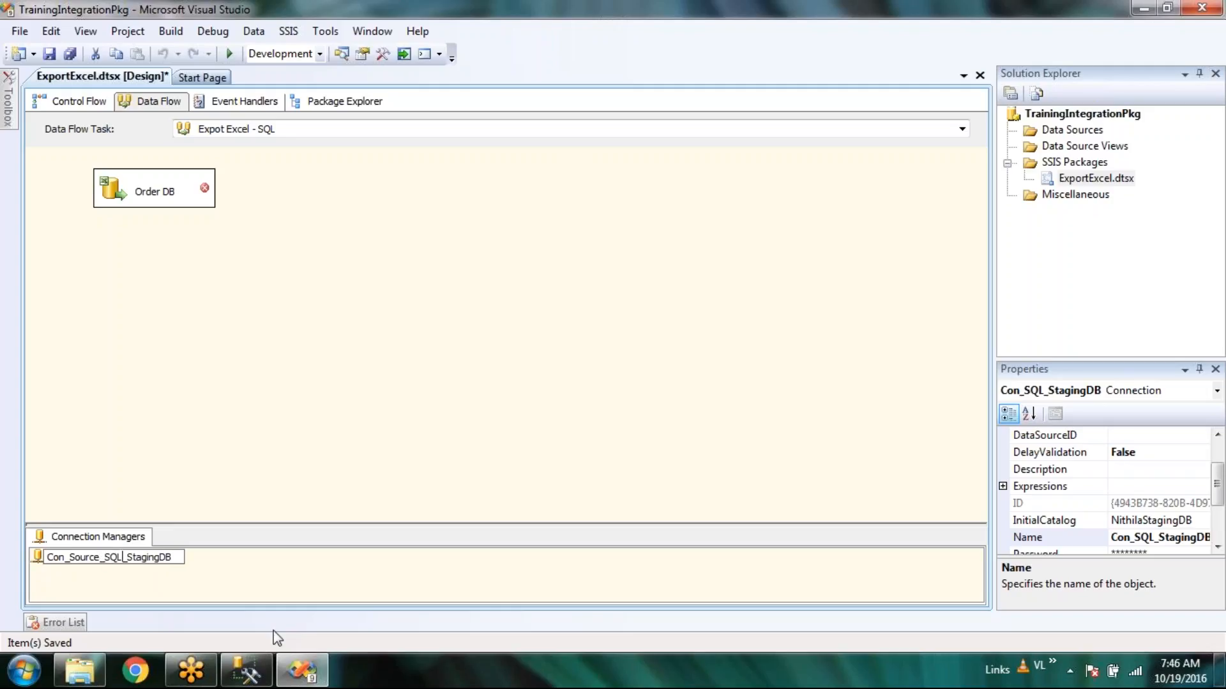
key("Left")
key("Left")
key("Left")
key("Left")
key("shift+Left")
key("shift+Left")
key("shift+Left")
key("shift+Left")
key("shift+Left")
key("shift+Left")
type("Dest")
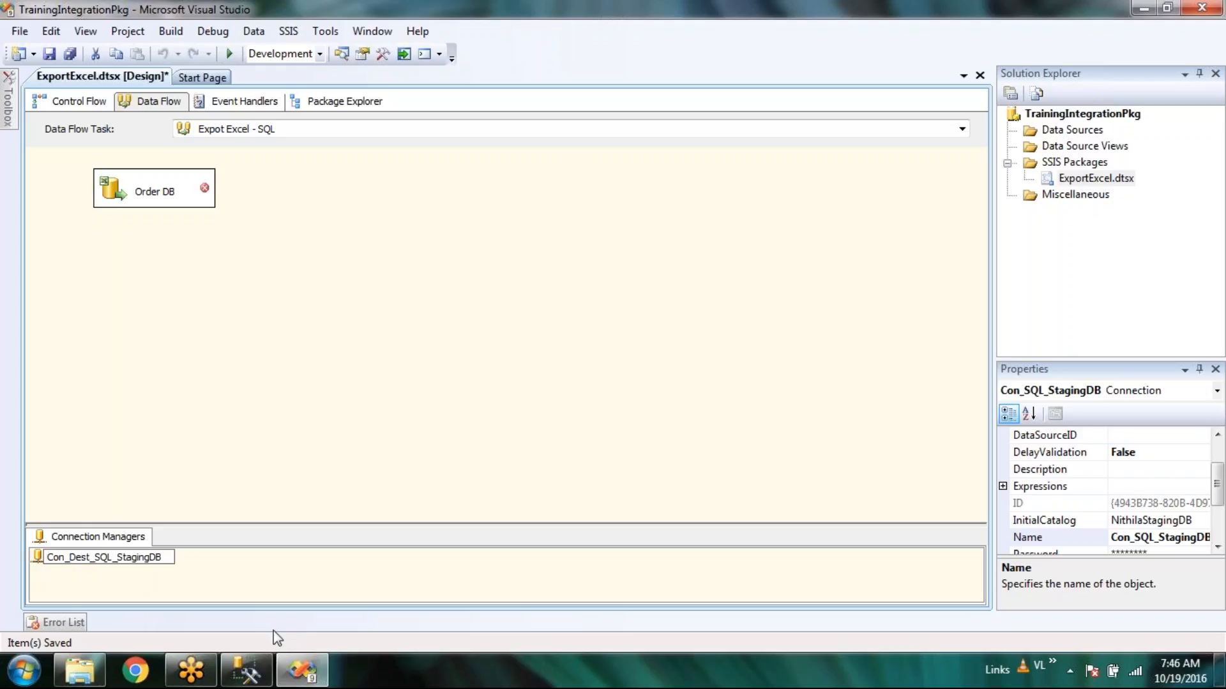
key("BackSpace")
type("inatio")
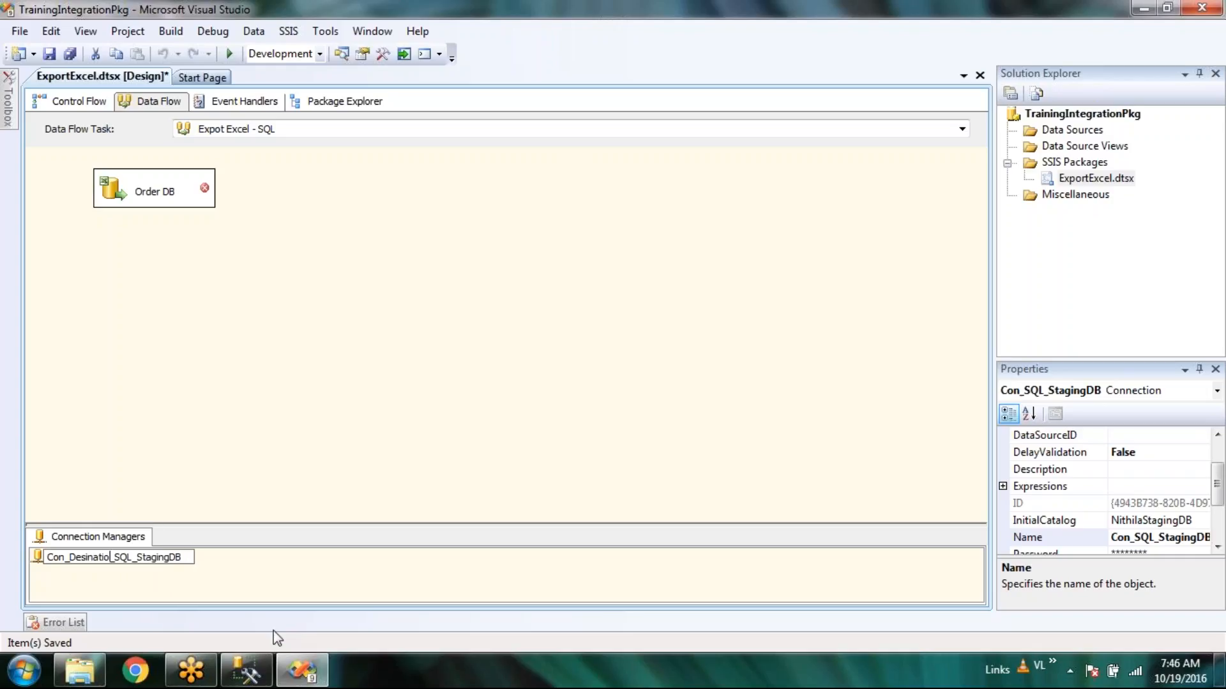
type("n")
left_click(340, 576)
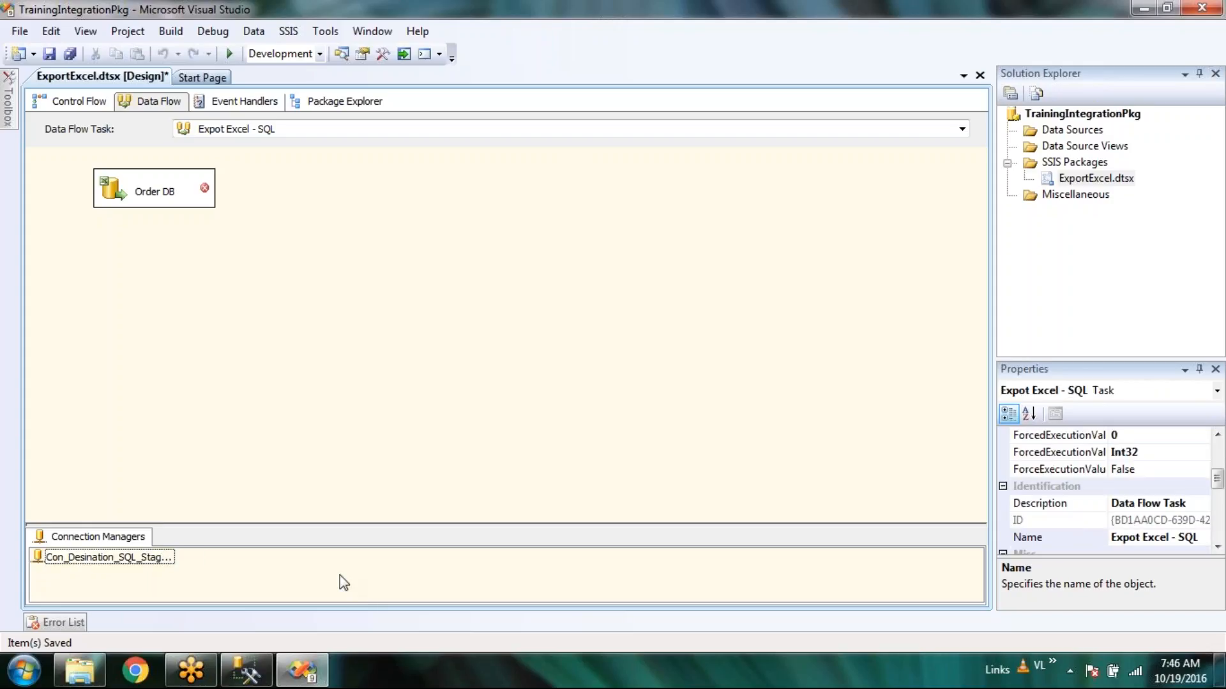
right_click(340, 575)
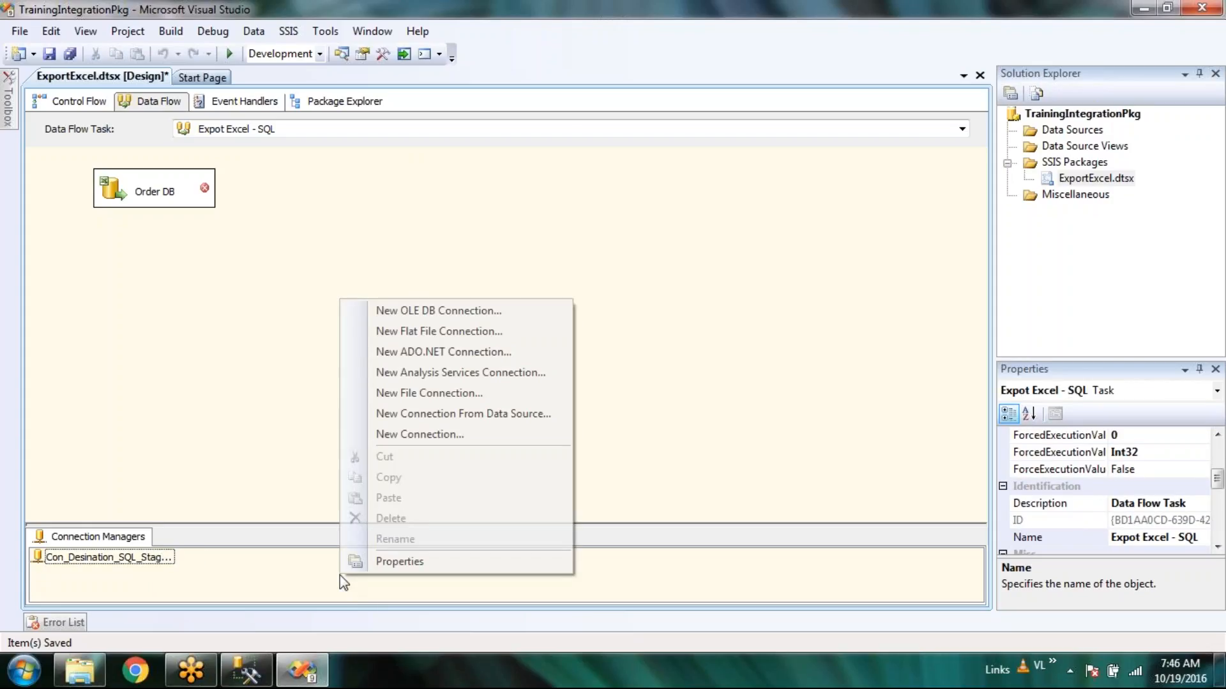
Start a new OLE DB connection to localhost using SQL Server authentication with a saved password.
left_click(443, 311)
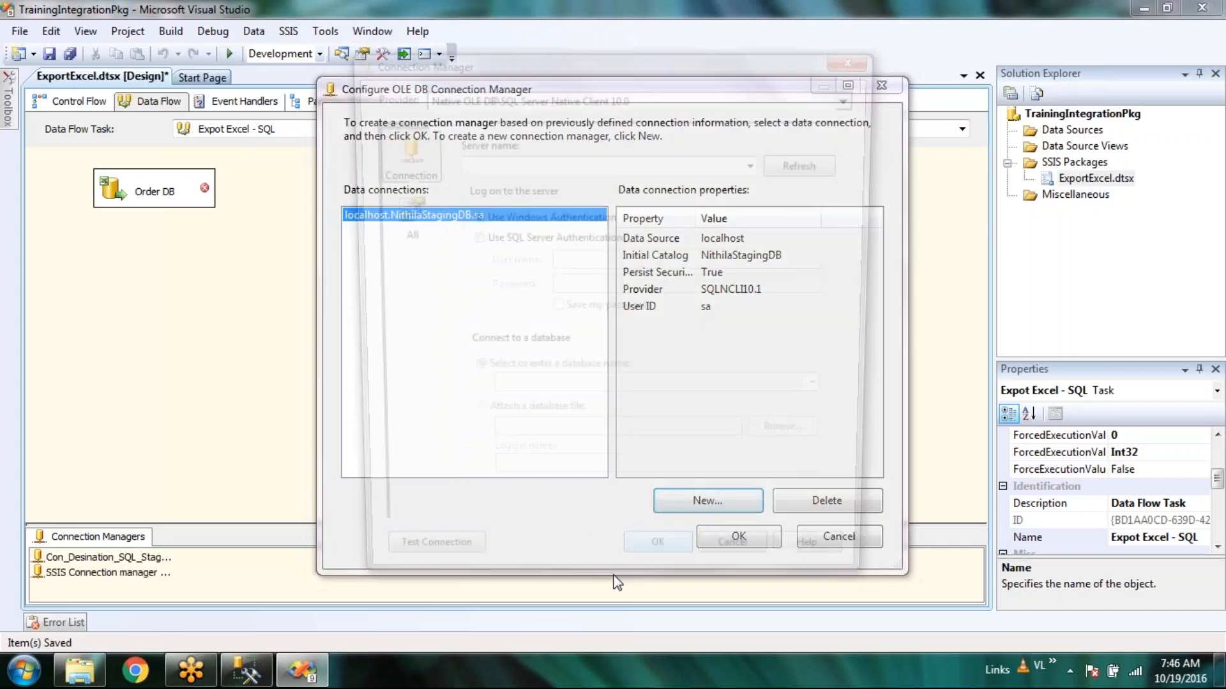
left_click(705, 495)
type("localhost")
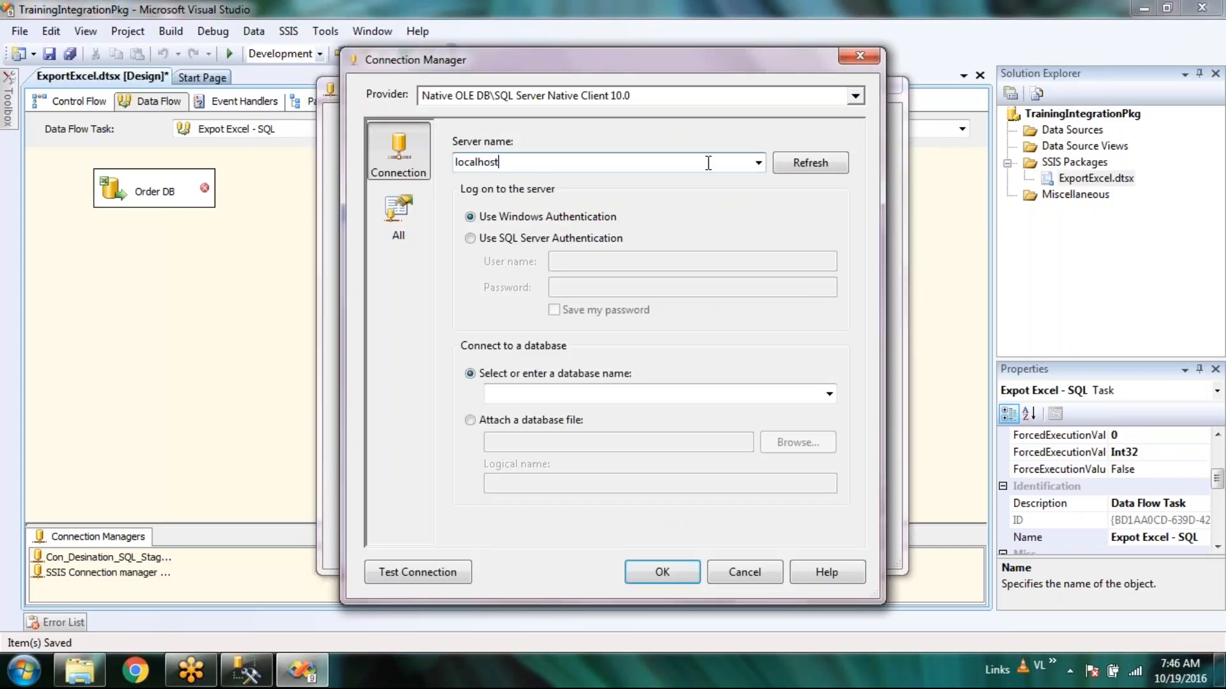
left_click(554, 238)
left_click(588, 262)
type("sa")
left_click(596, 285)
type("*******")
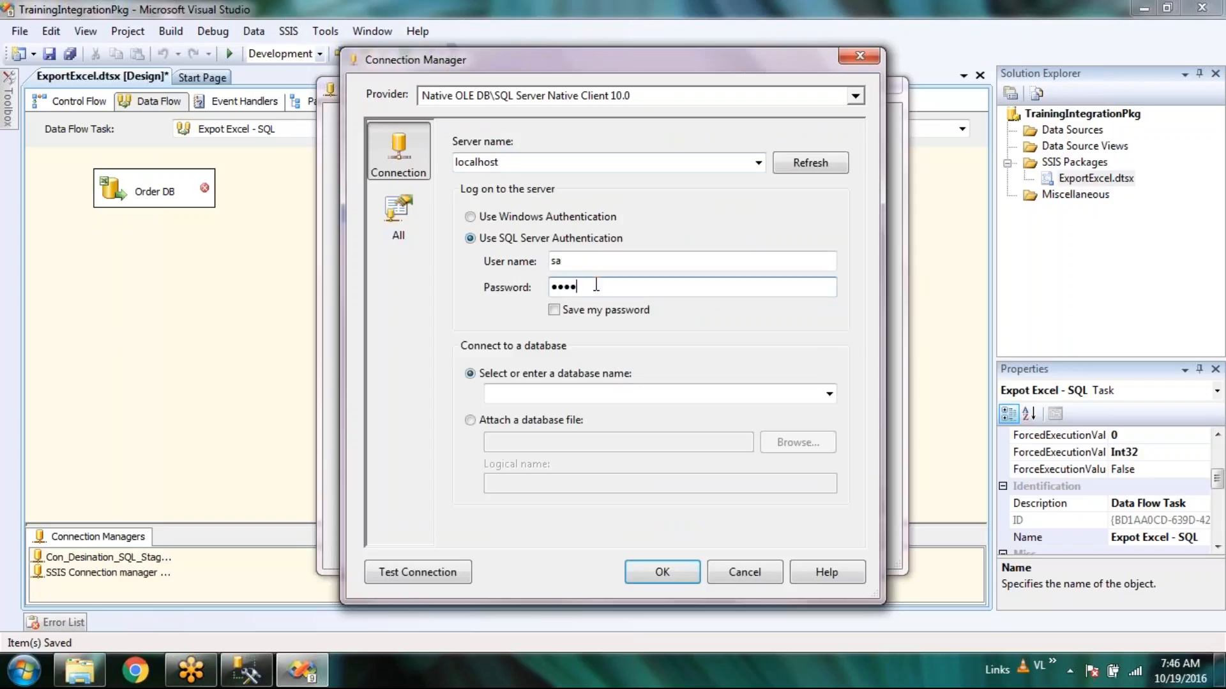
type("*")
key("Tab")
key("space")
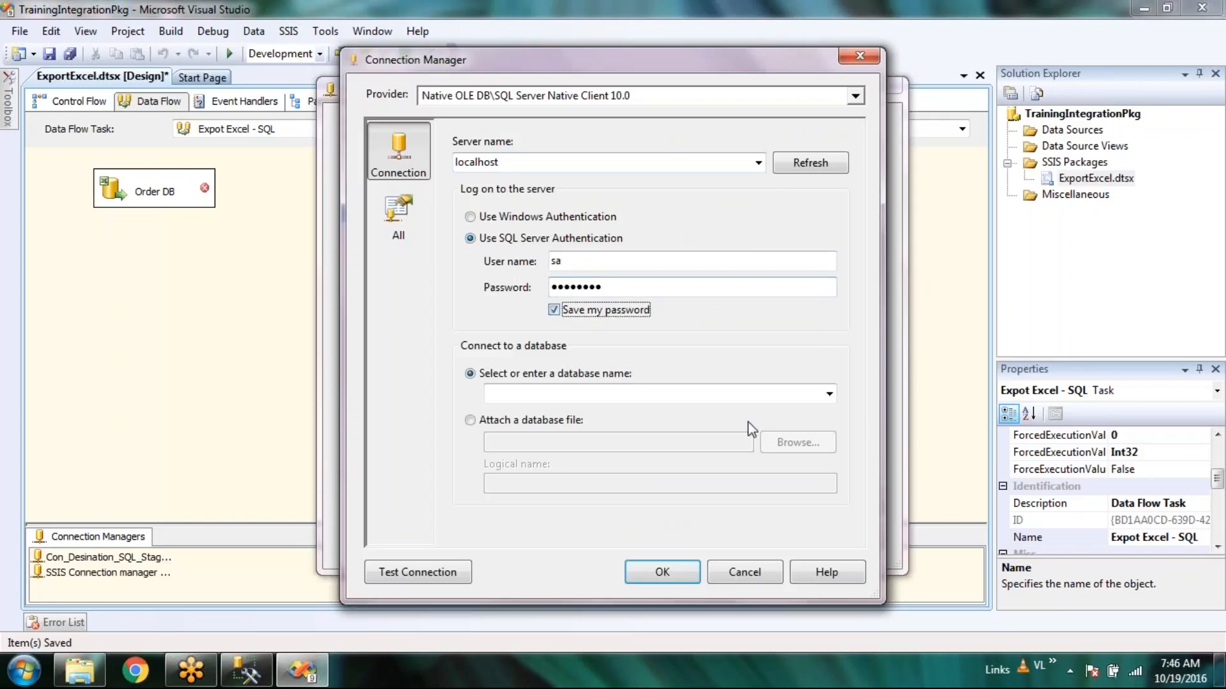
Select the AssetMngt database and accept the new connection.
left_click(829, 395)
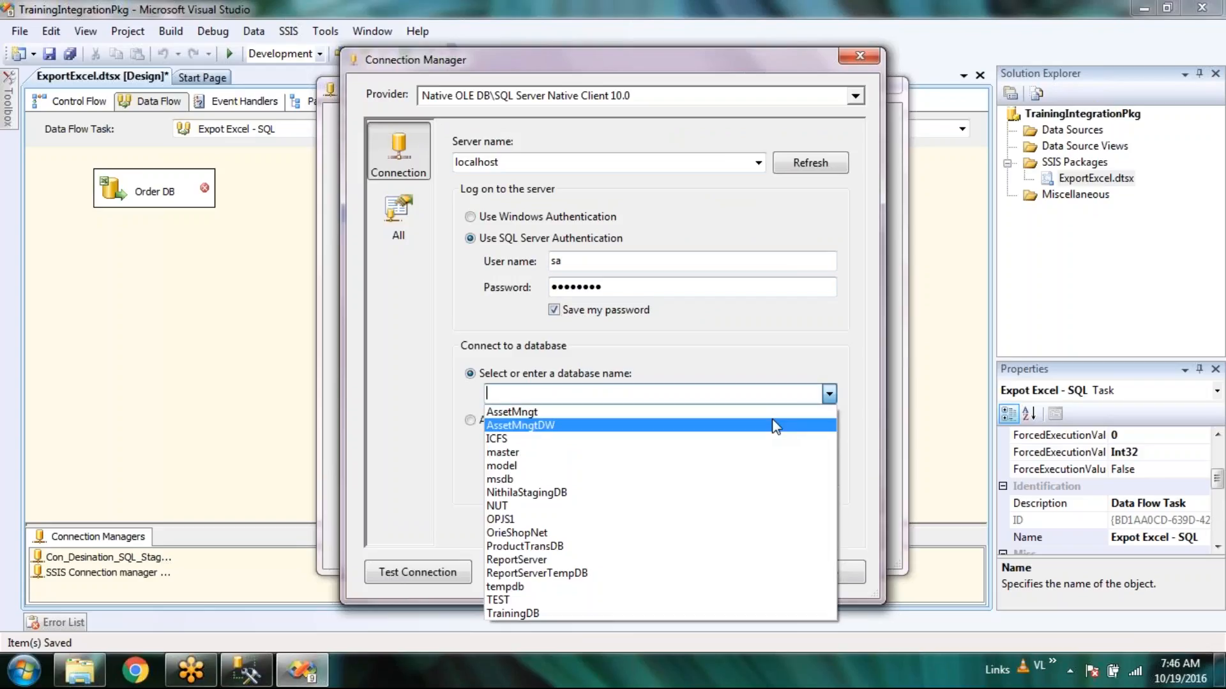
left_click(783, 413)
left_click(658, 573)
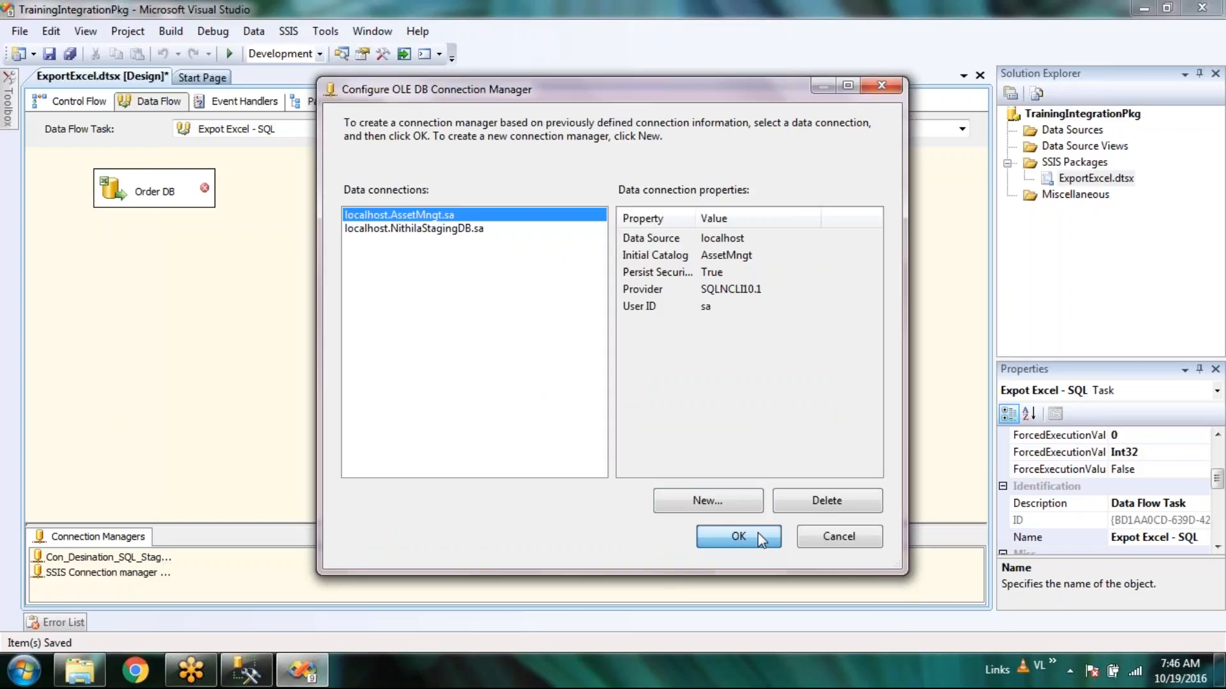
left_click(738, 536)
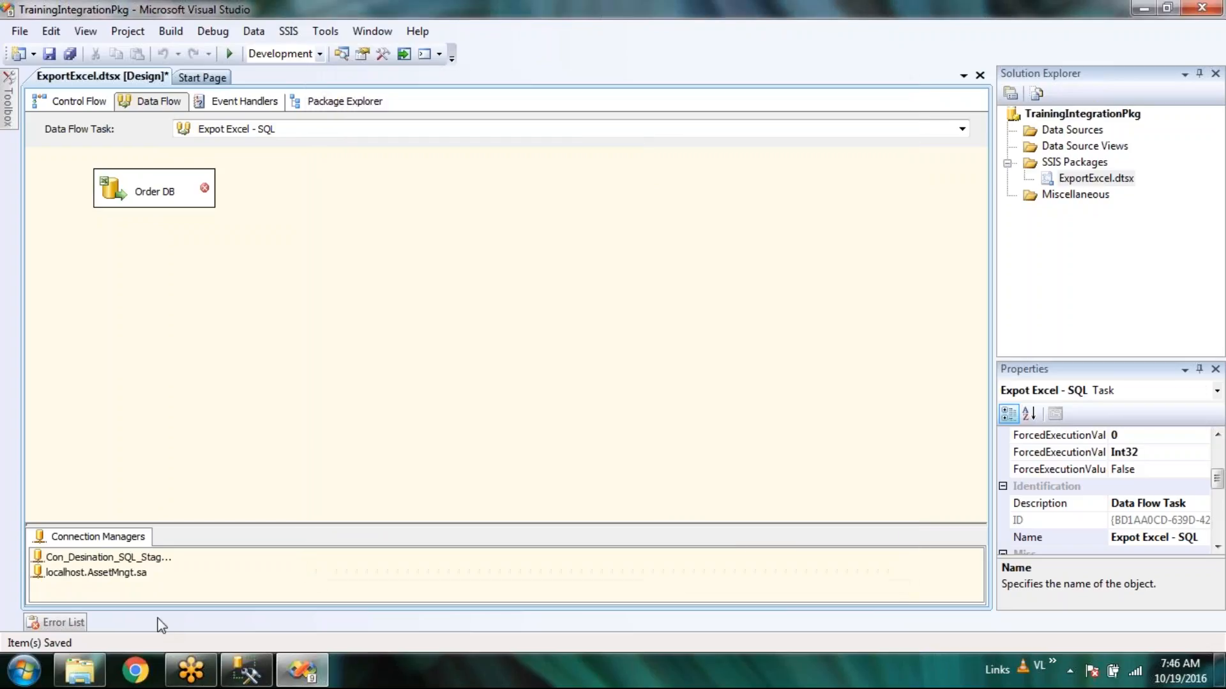
Rename the localhost.AssetMngt.sa connection to Con_Source_SQL_AssetMngt.
right_click(140, 557)
left_click(113, 576)
right_click(114, 576)
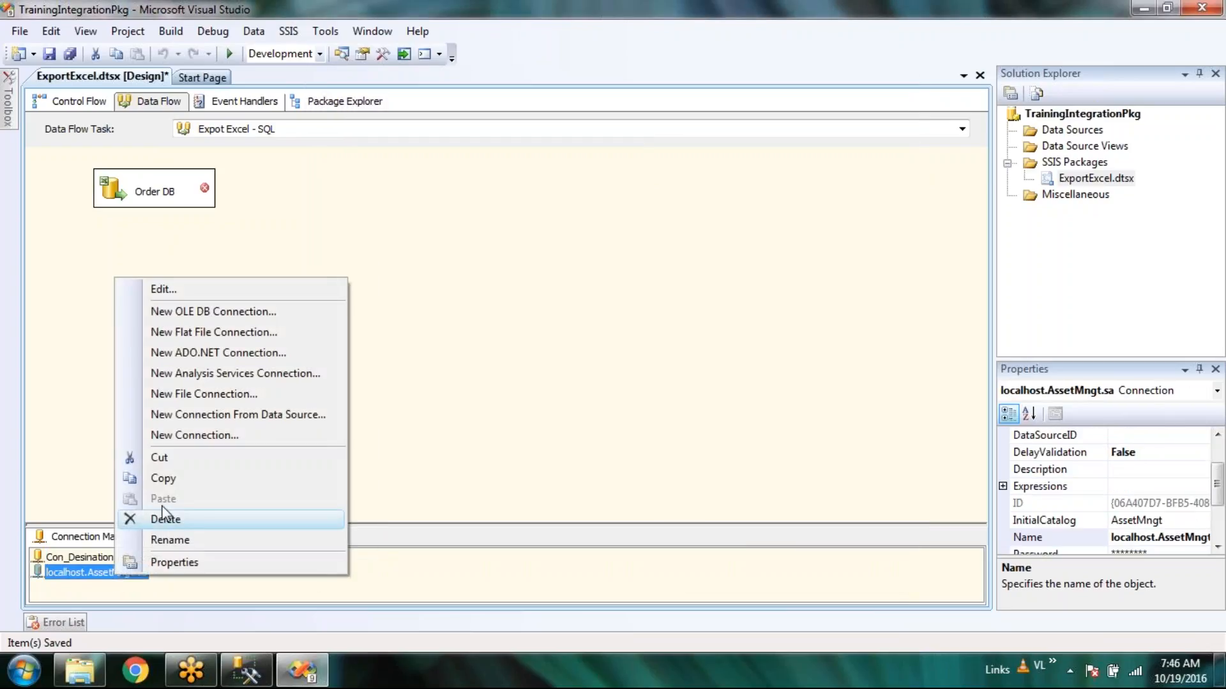
left_click(174, 541)
type("Con_")
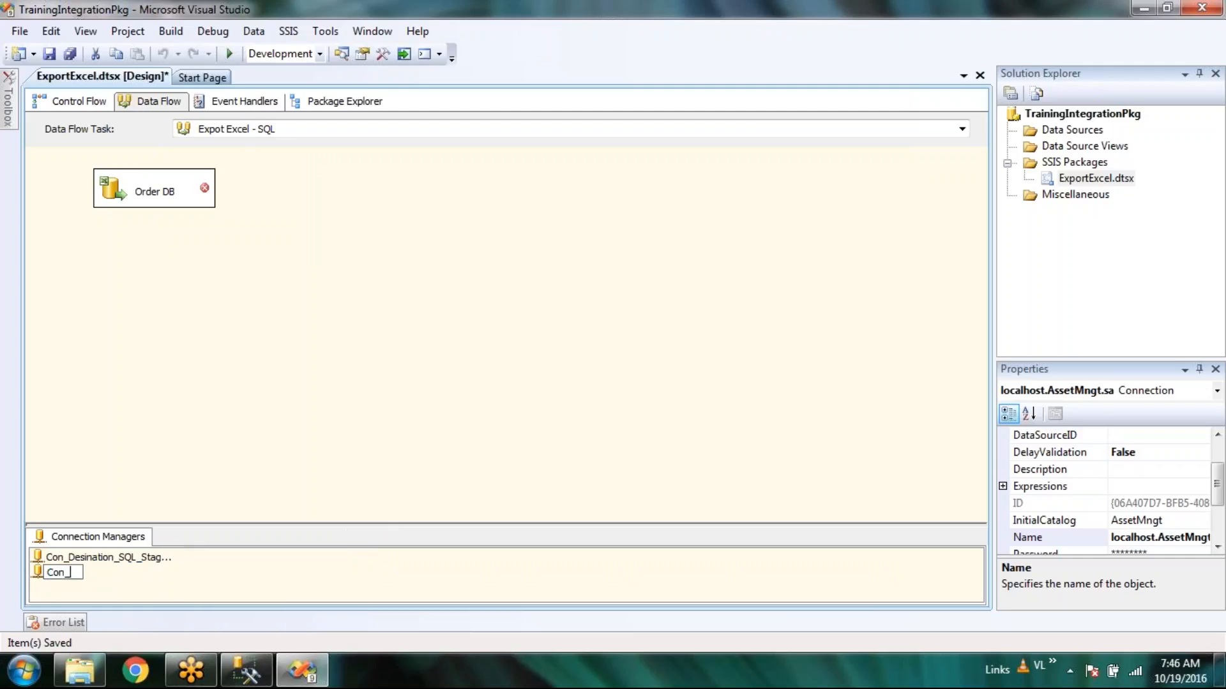
type("Source_SQL_AssetMngt")
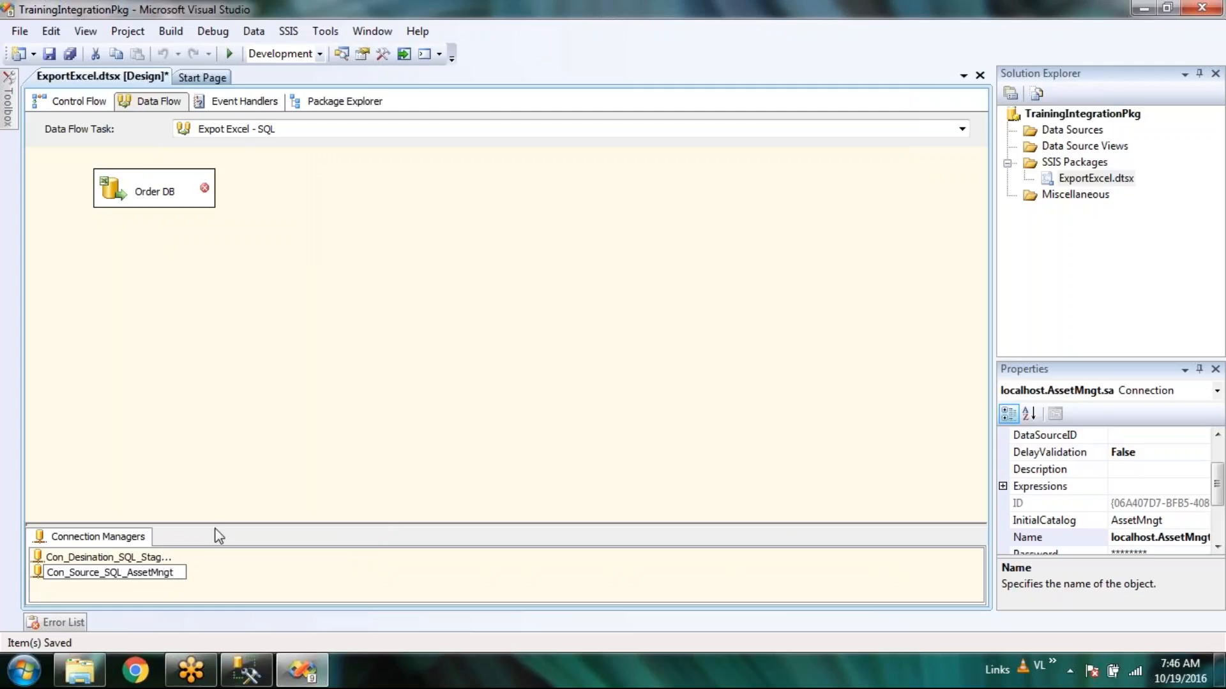
left_click(422, 387)
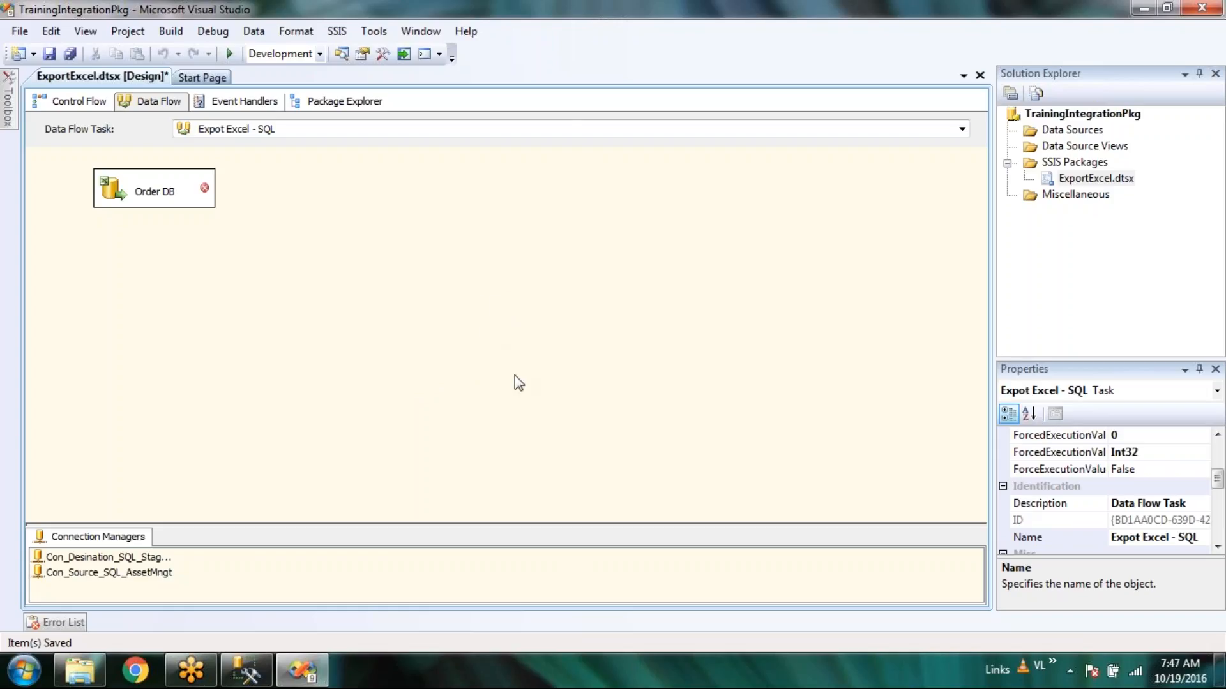
right_click(574, 357)
left_click(472, 364)
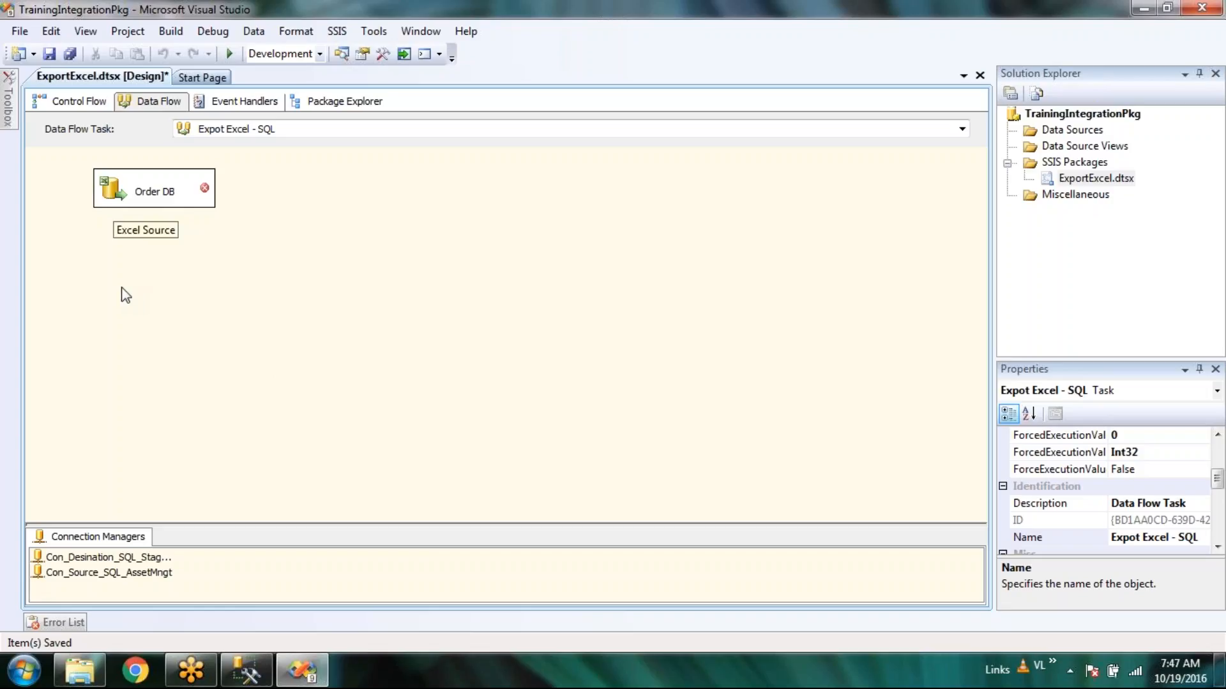
Delete the Order DB Excel source from the data flow.
left_click(117, 203)
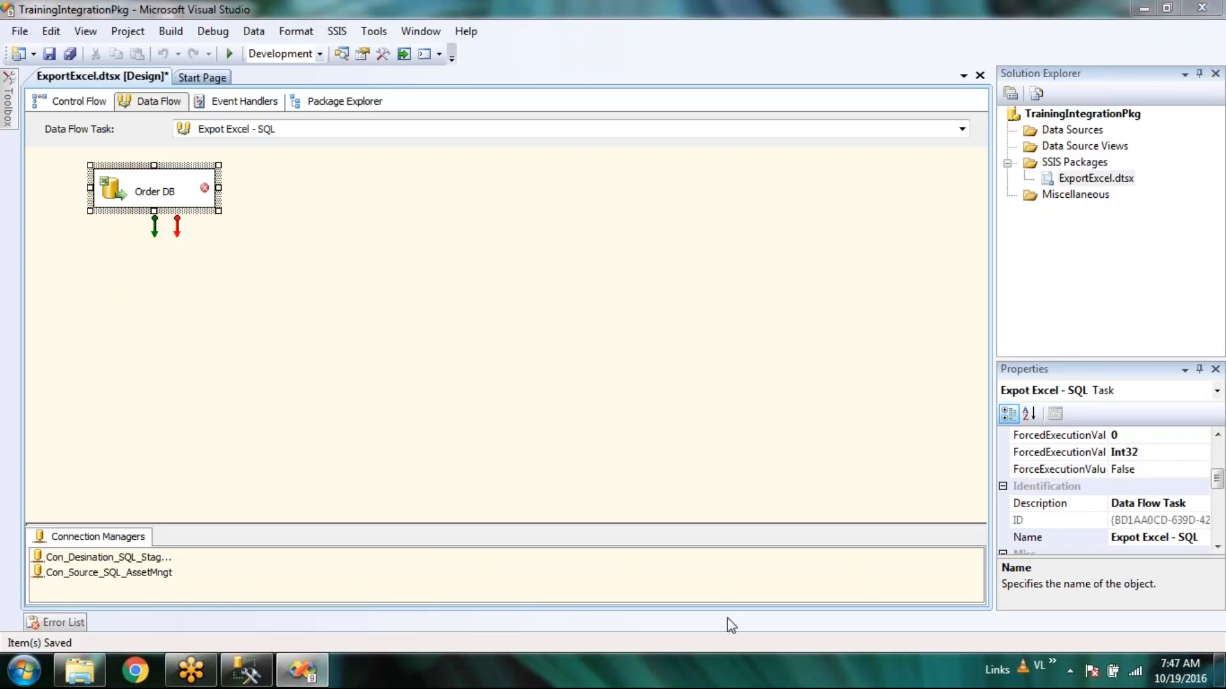
key("Delete")
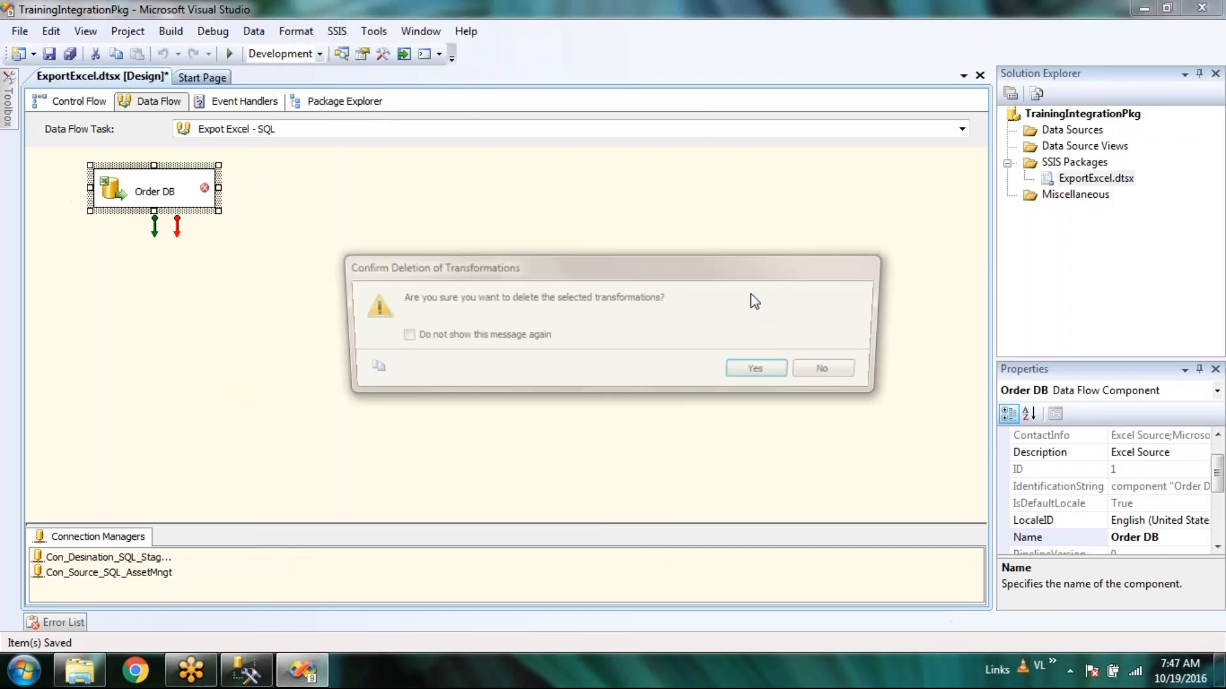
key("Return")
Add an OLE DB Source to the data flow and name it Asset Mngt.
mouse_move(9, 102)
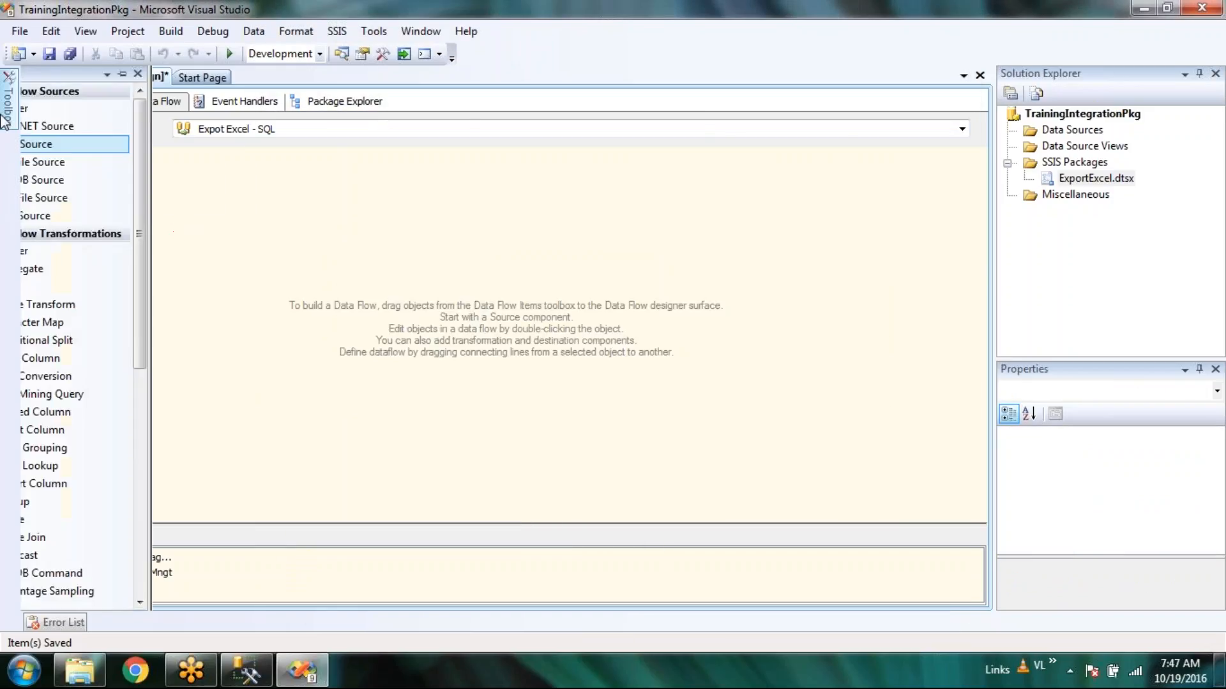
double_click(87, 182)
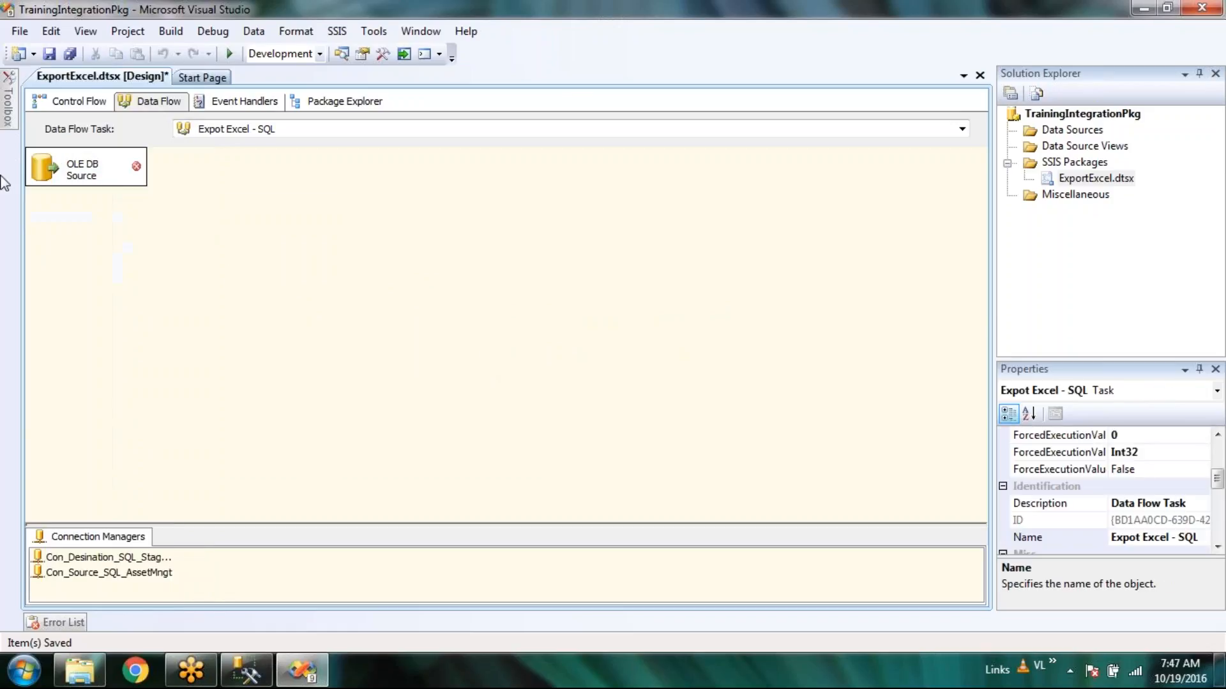
left_click_drag(44, 170, 132, 205)
left_click(191, 210)
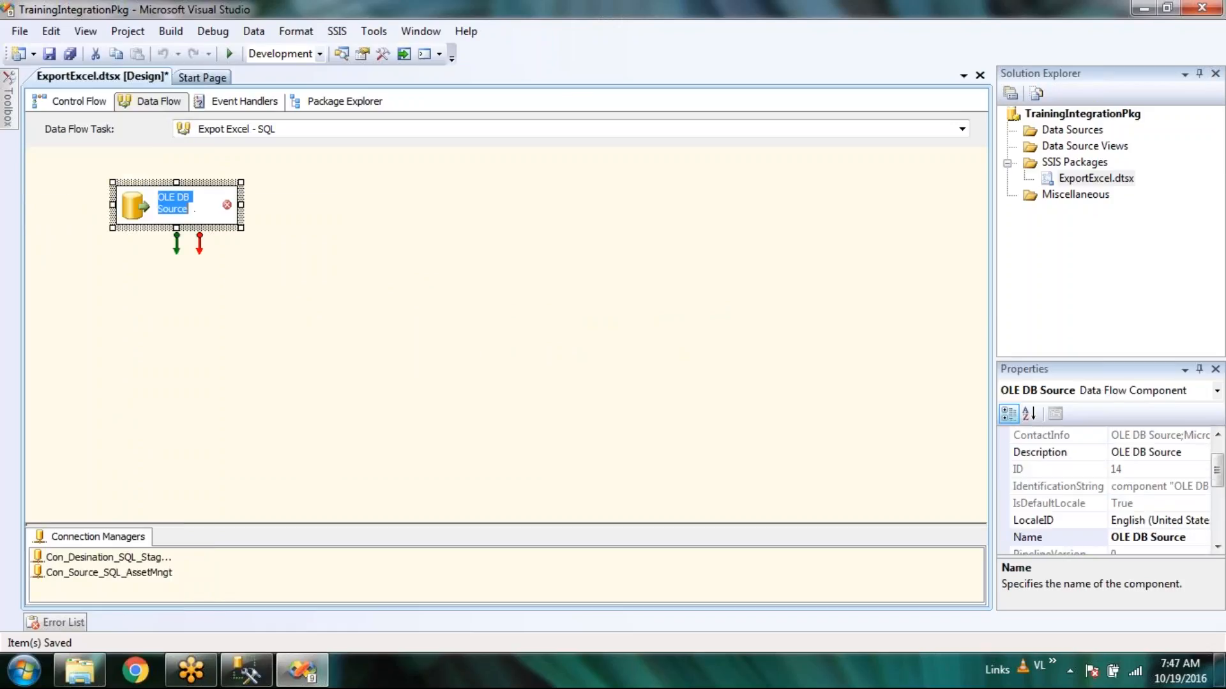
type("S")
type("our")
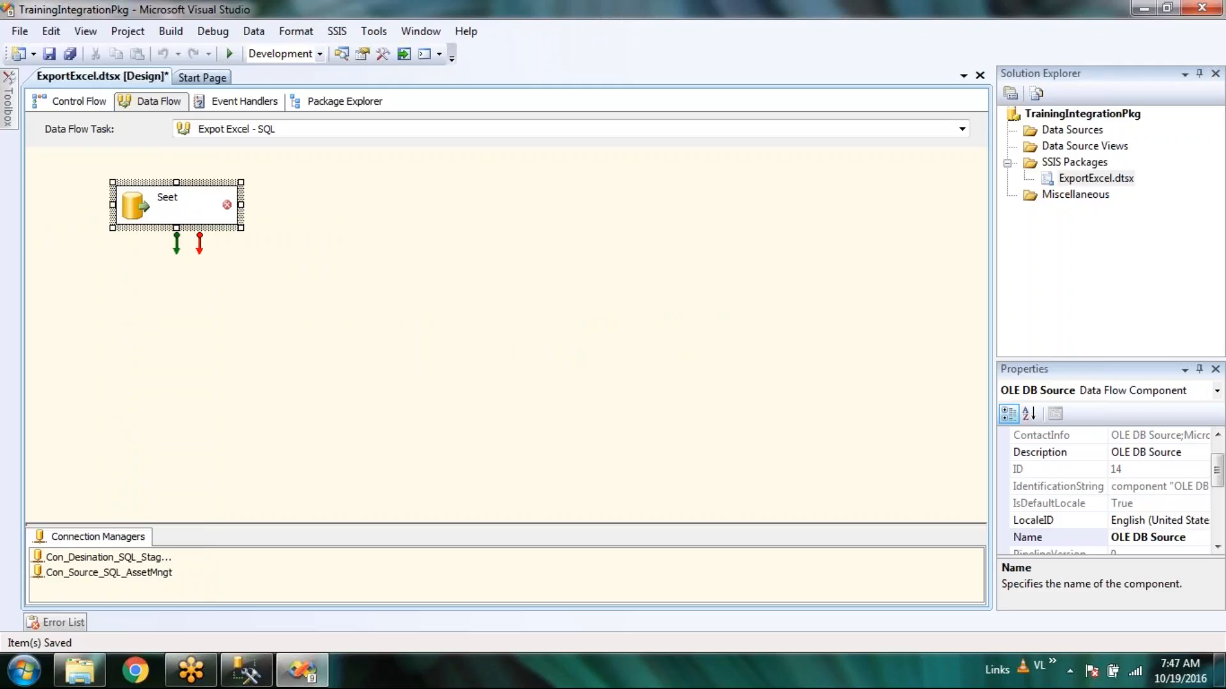
key("BackSpace")
key("BackSpace")
key("BackSpace")
key("BackSpace")
type("Asset Mngt")
key("Return")
left_click(454, 278)
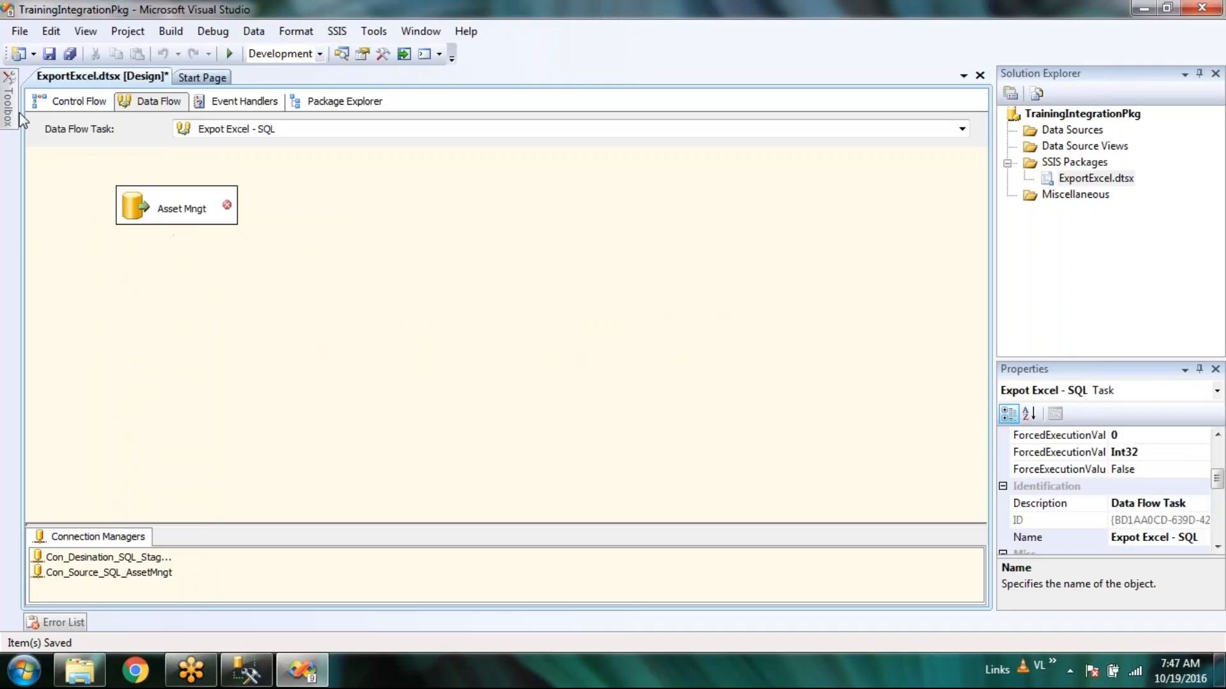
Add an OLE DB Destination named Staging DB, positioned level with Asset Mngt.
mouse_move(8, 122)
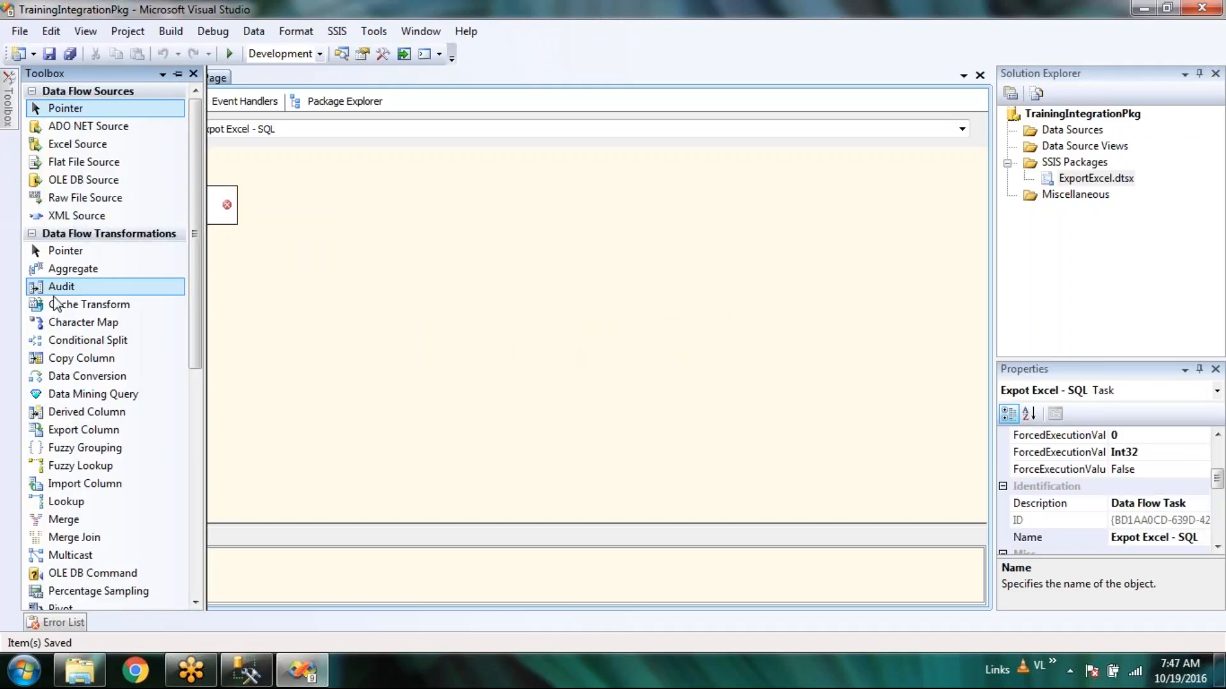
scroll(55, 304, "down", 8)
left_click_drag(94, 494, 780, 276)
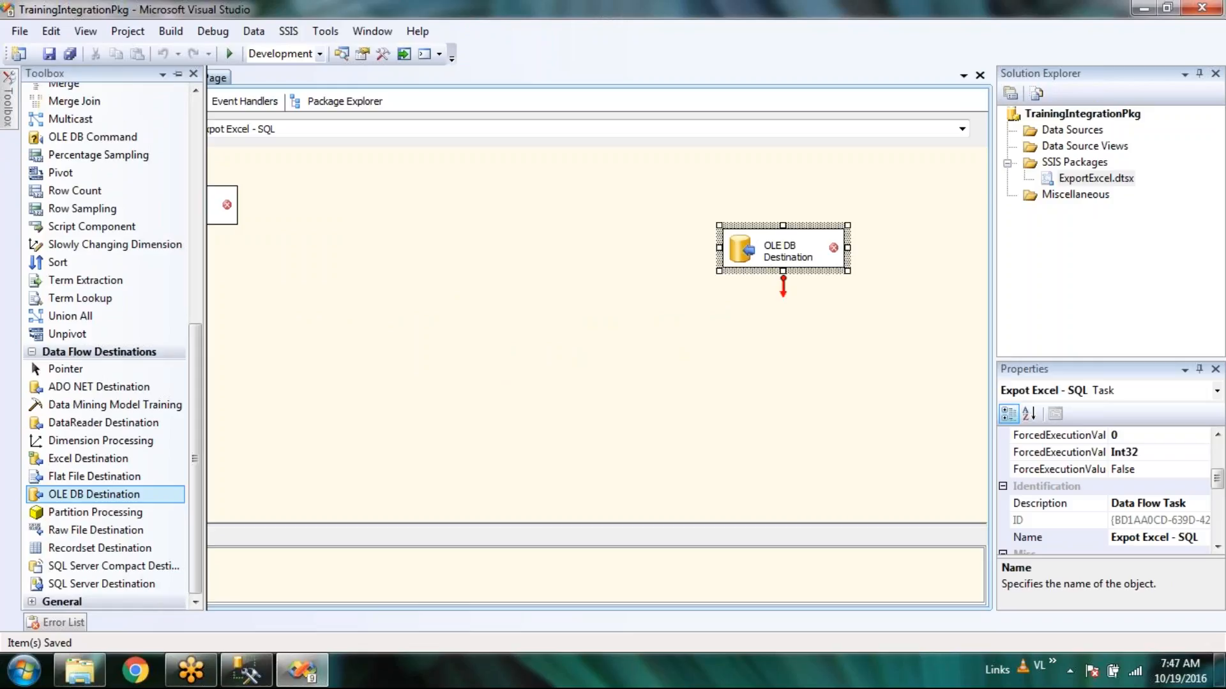
type("StagingDB")
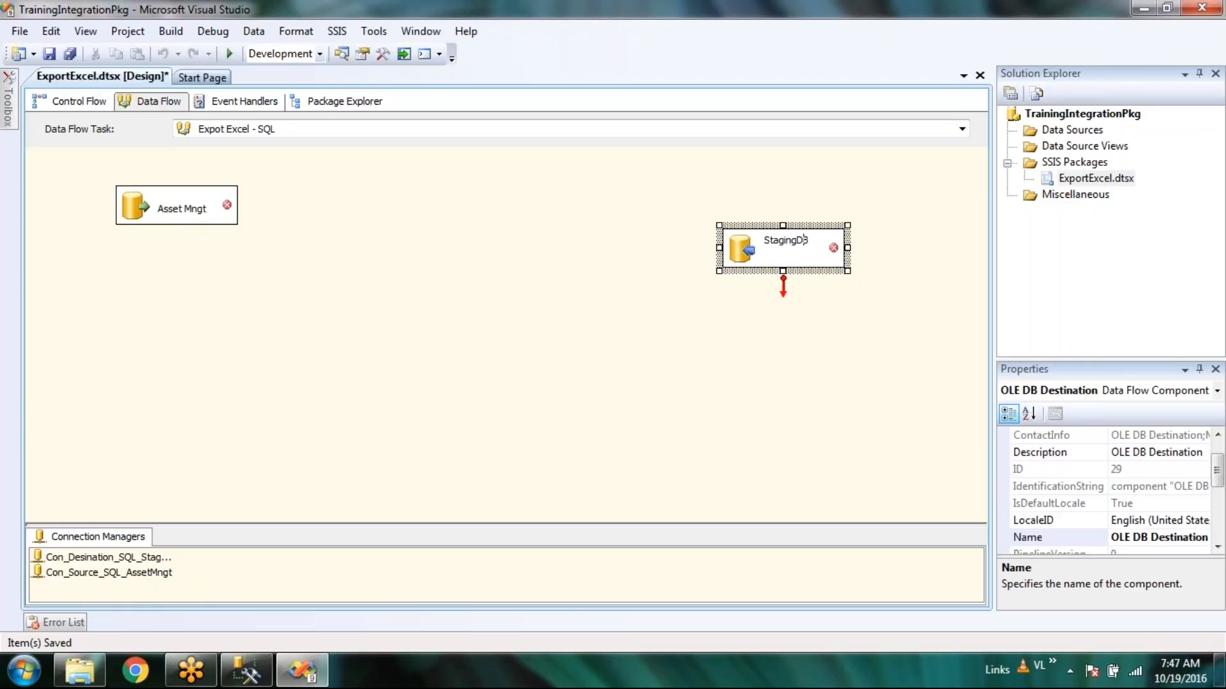
left_click(798, 240)
left_click(736, 378)
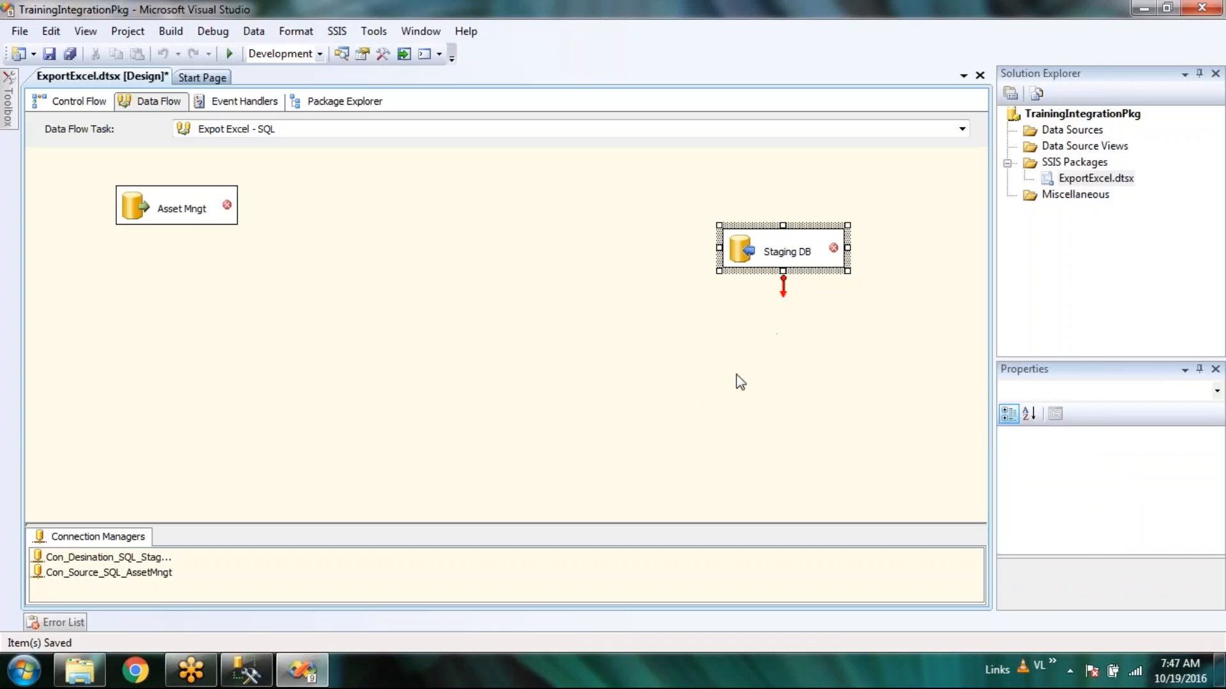
left_click_drag(761, 249, 740, 188)
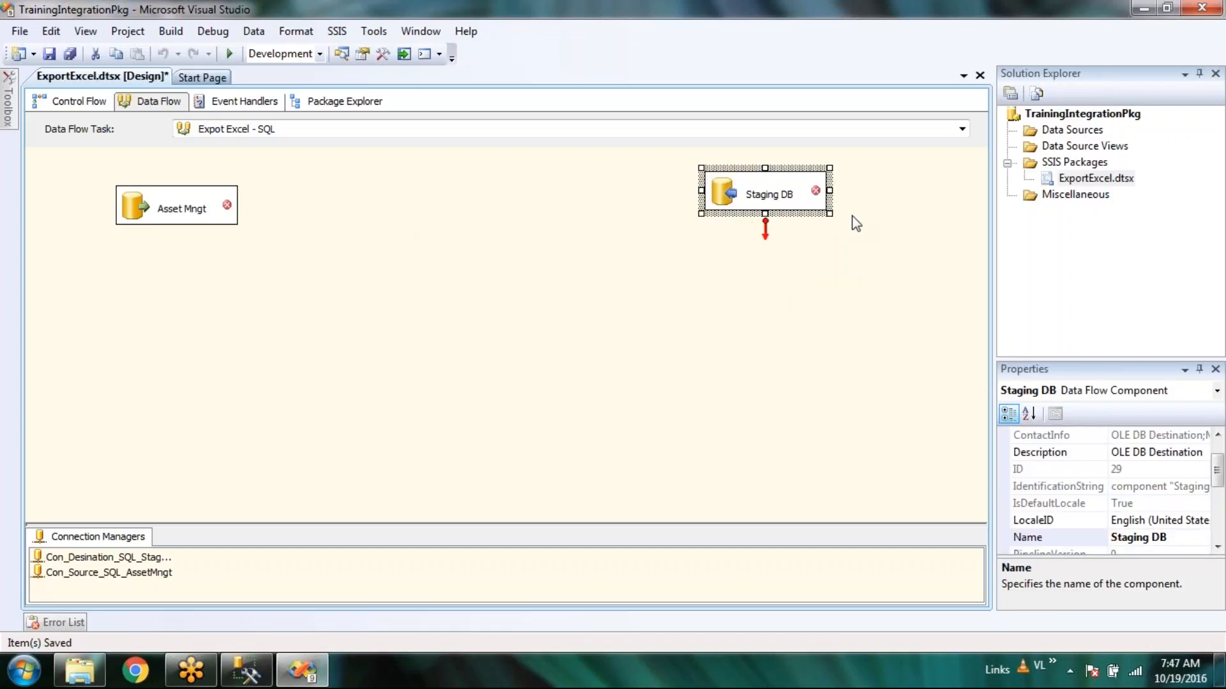
Set the Asset Mngt source's connection manager to Con_Source_SQL_AssetMngt.
left_click(137, 211)
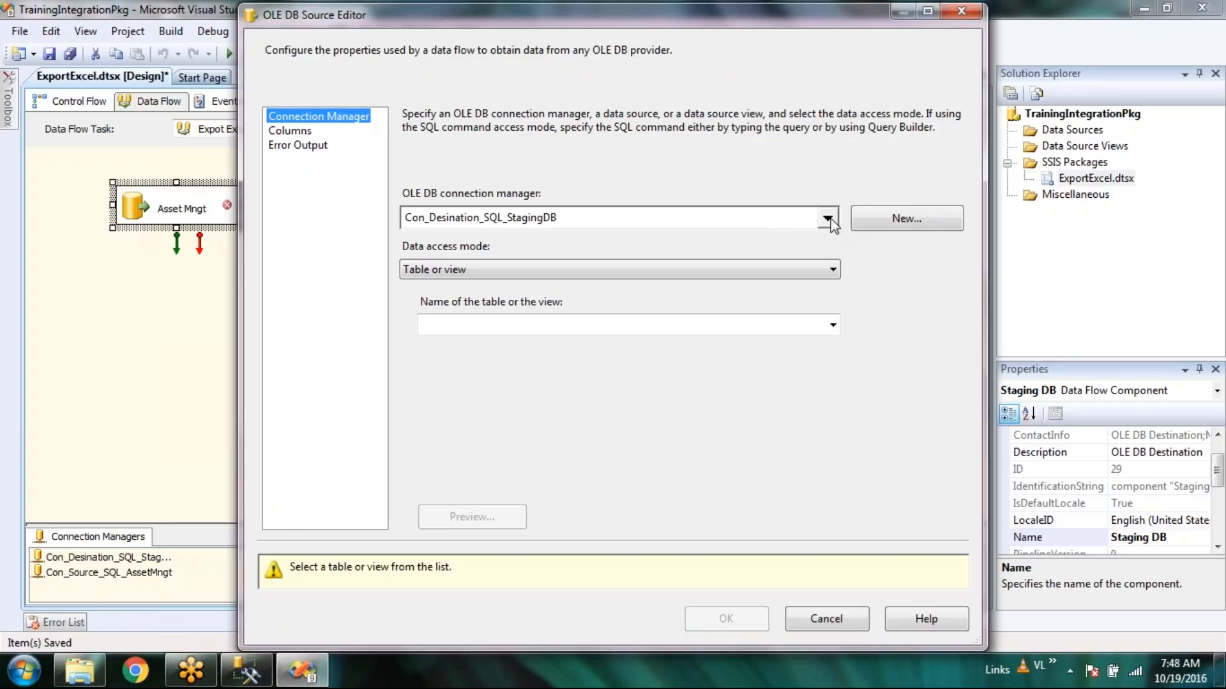
left_click(831, 220)
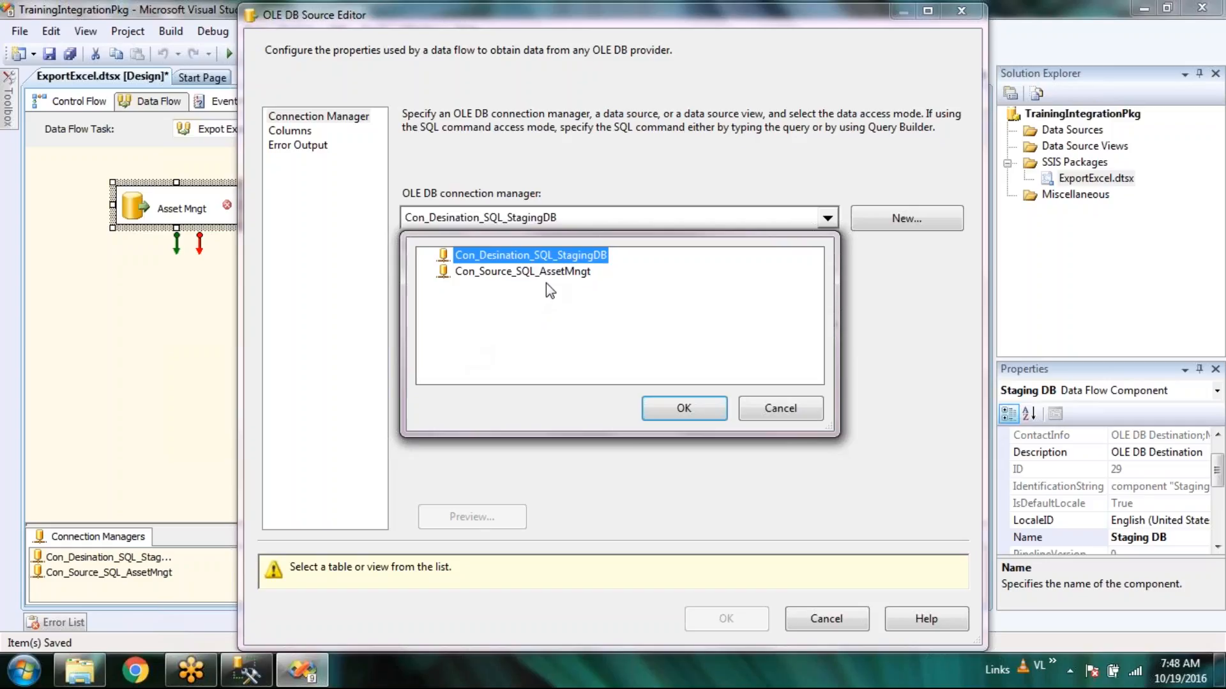
left_click(548, 274)
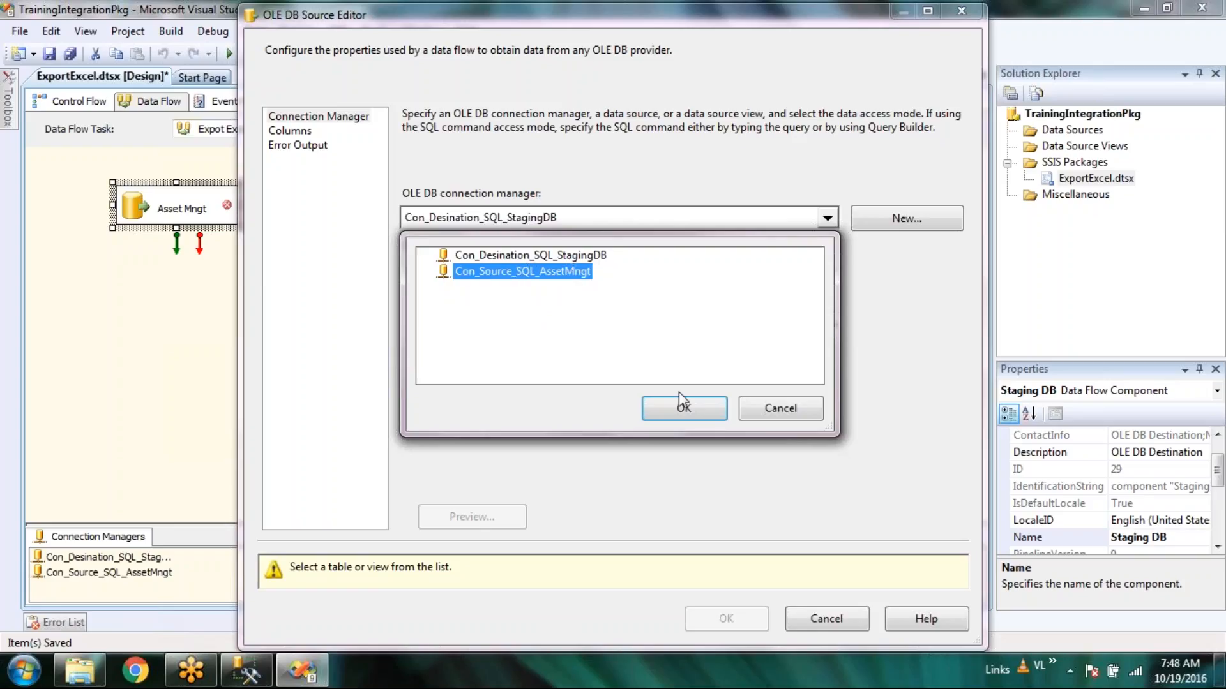
left_click(710, 413)
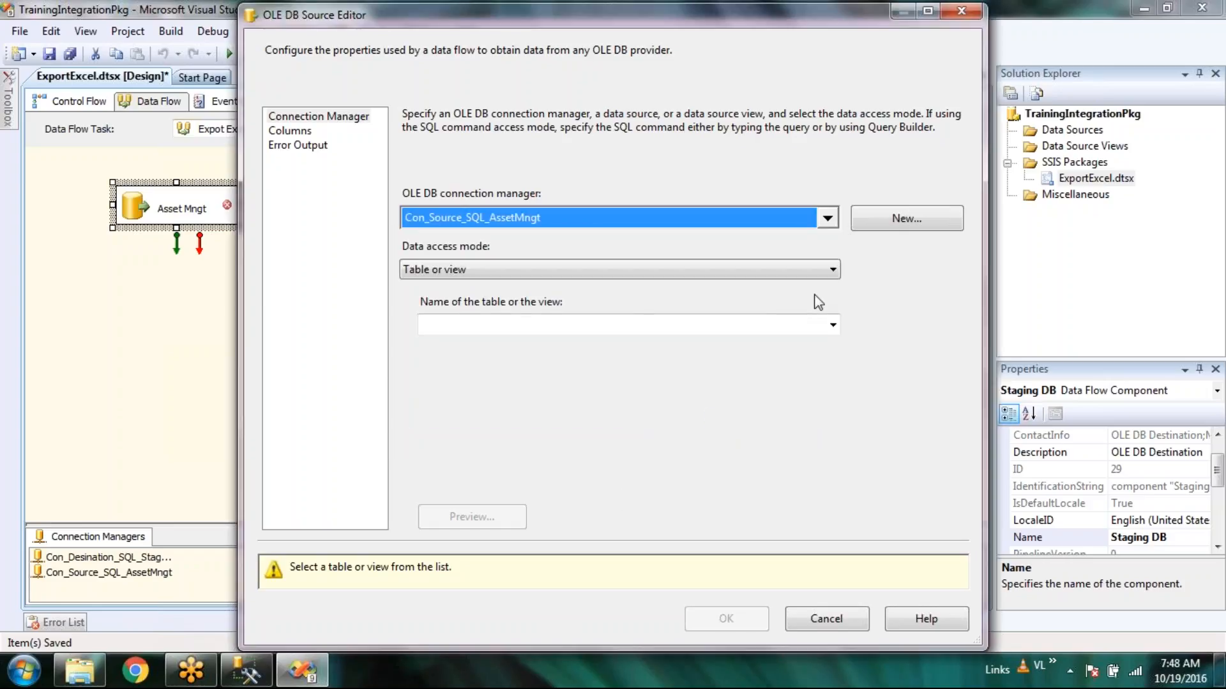
Choose [dbo].[tblCategory] as the source table.
left_click(833, 326)
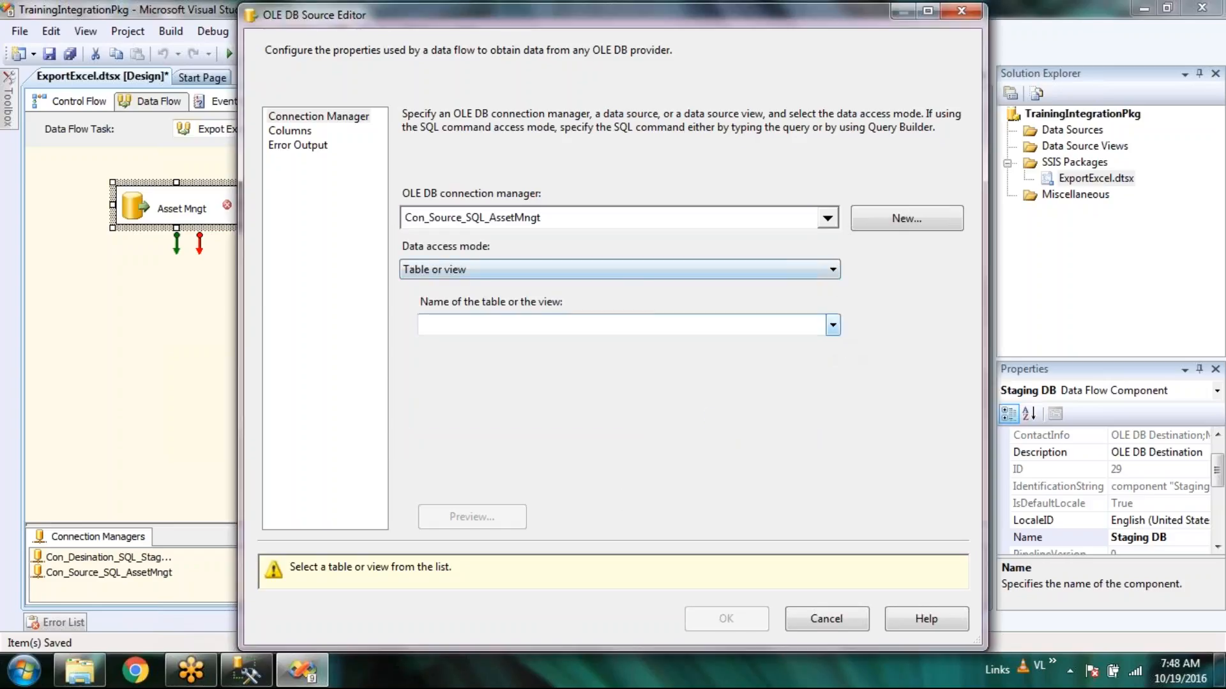
left_click(833, 325)
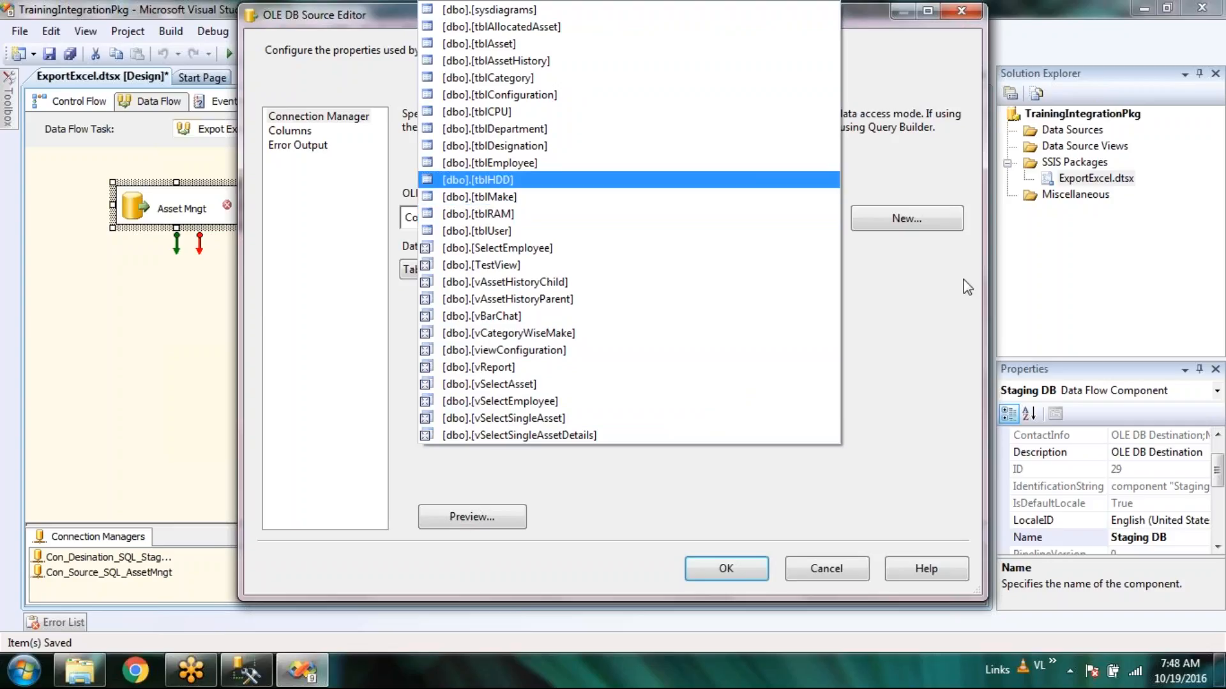
left_click(853, 53)
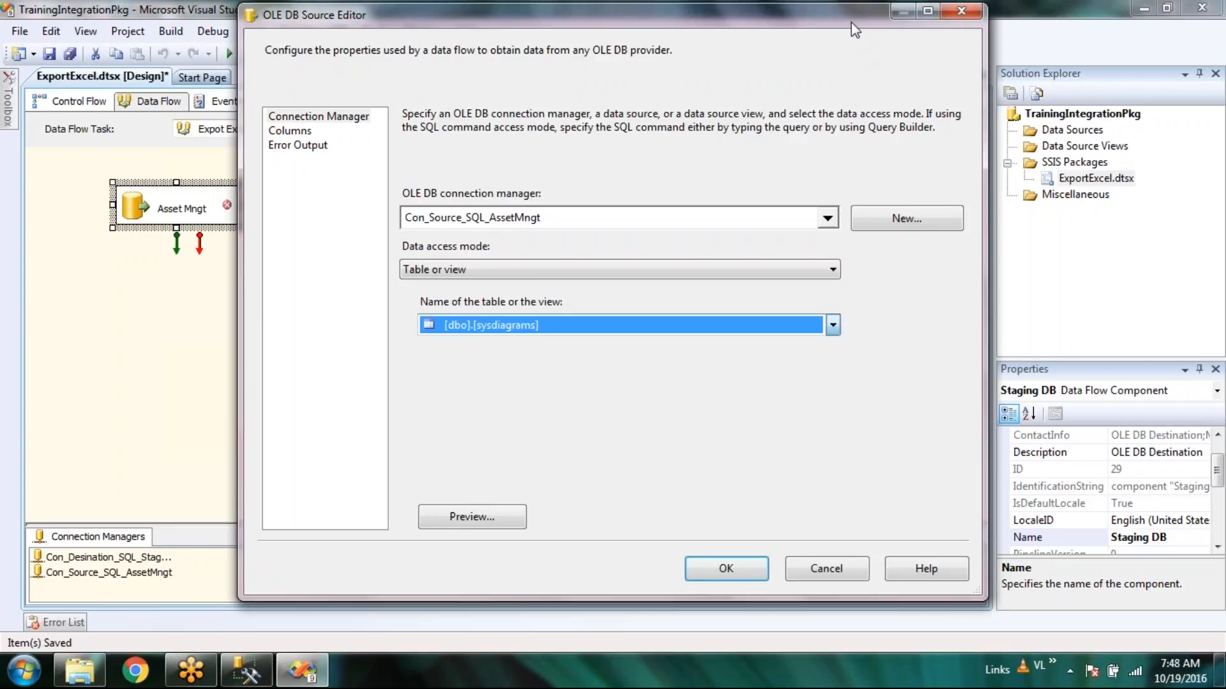
left_click(832, 327)
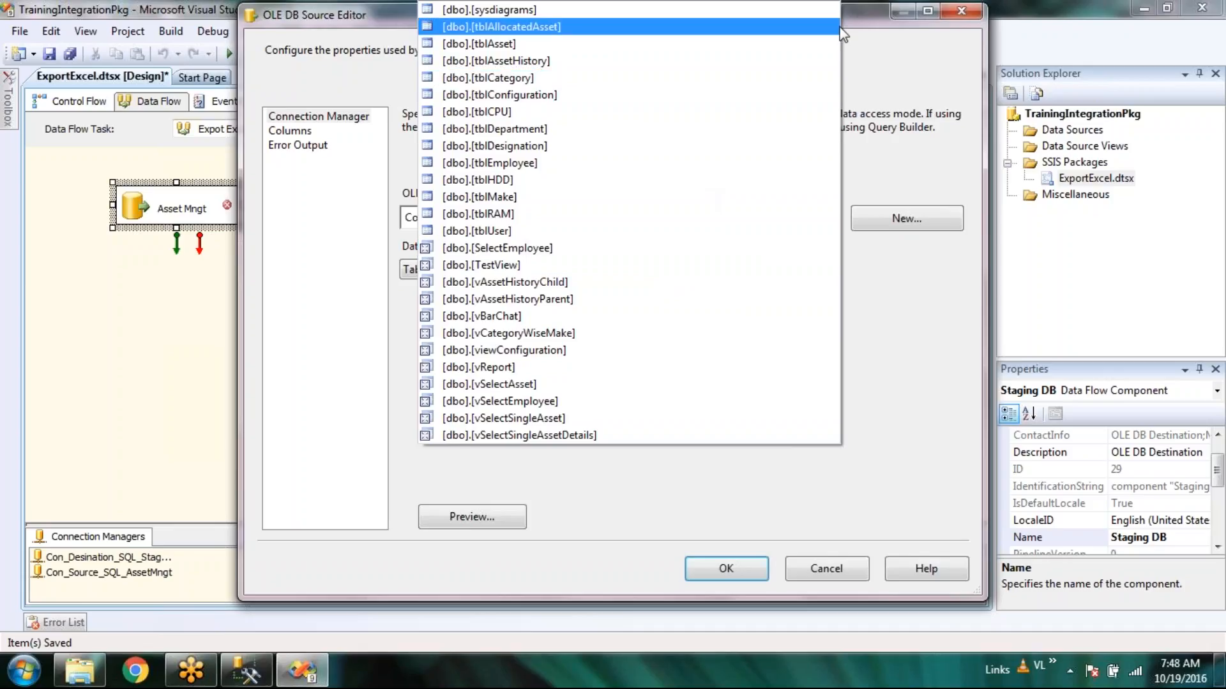
left_click(856, 25)
left_click(832, 329)
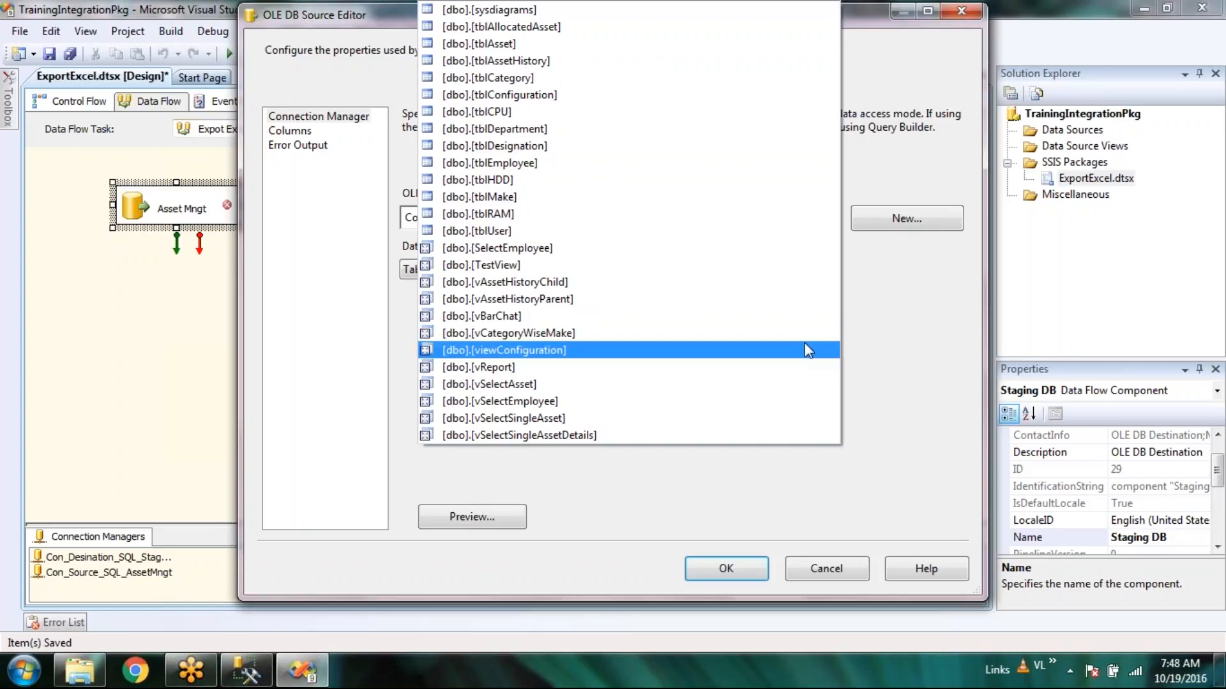
left_click(560, 82)
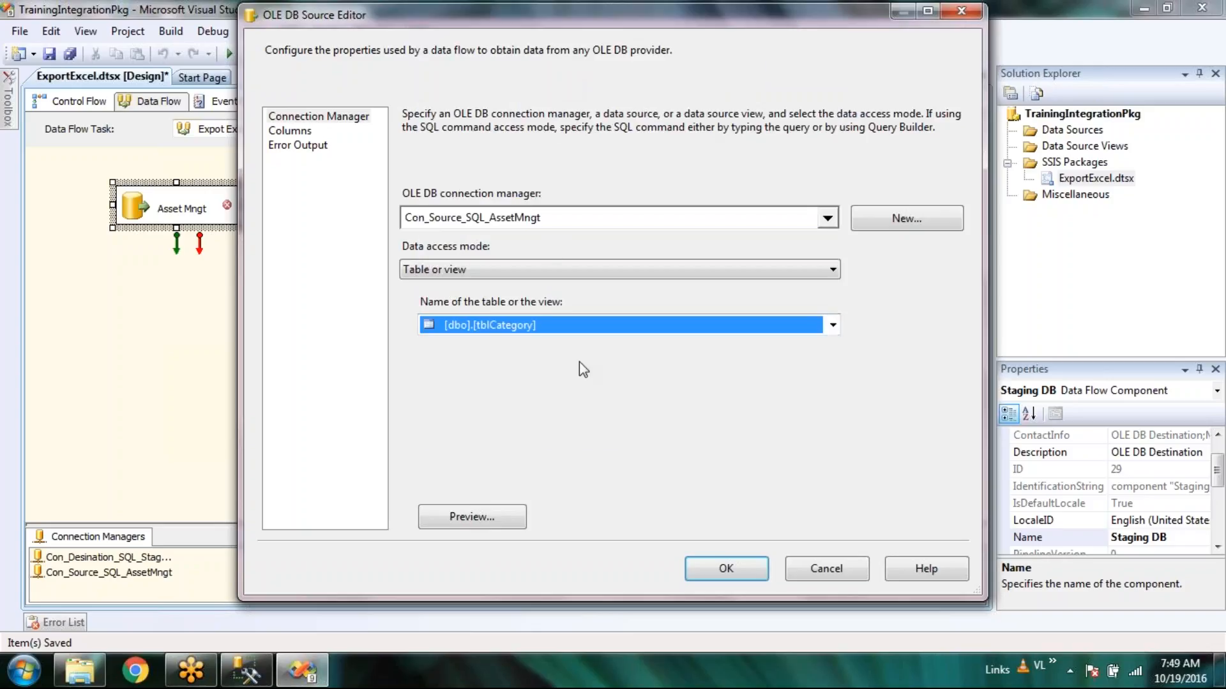
left_click(454, 520)
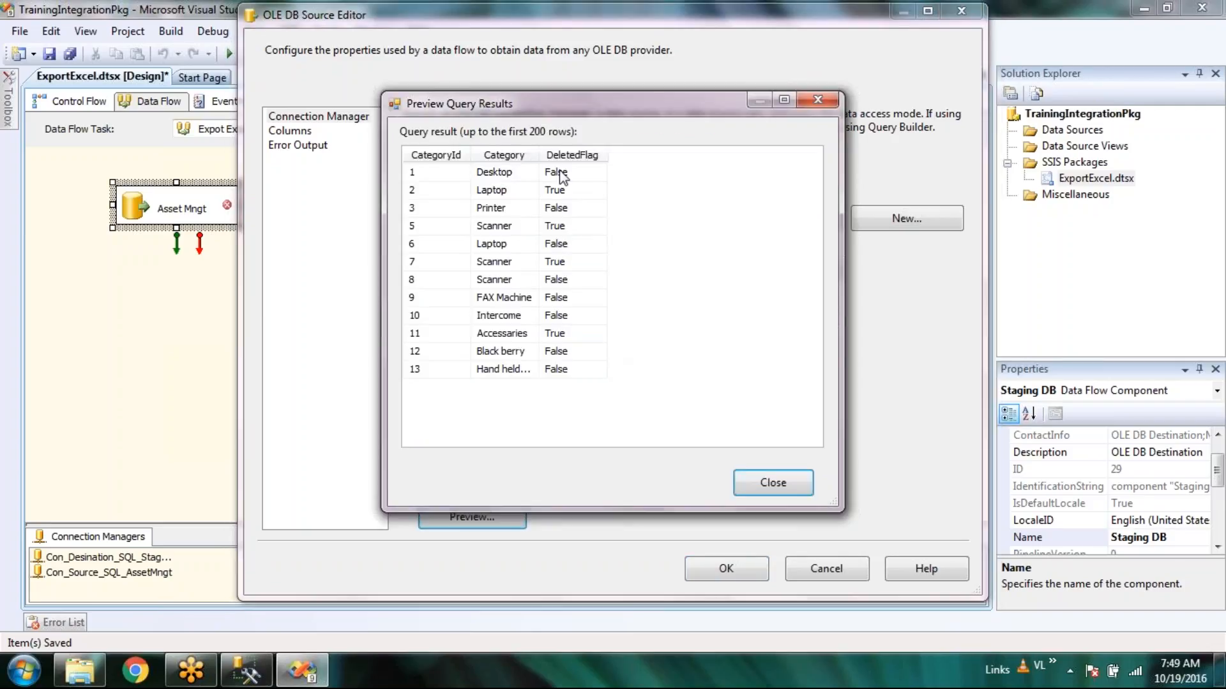
left_click_drag(538, 154, 565, 154)
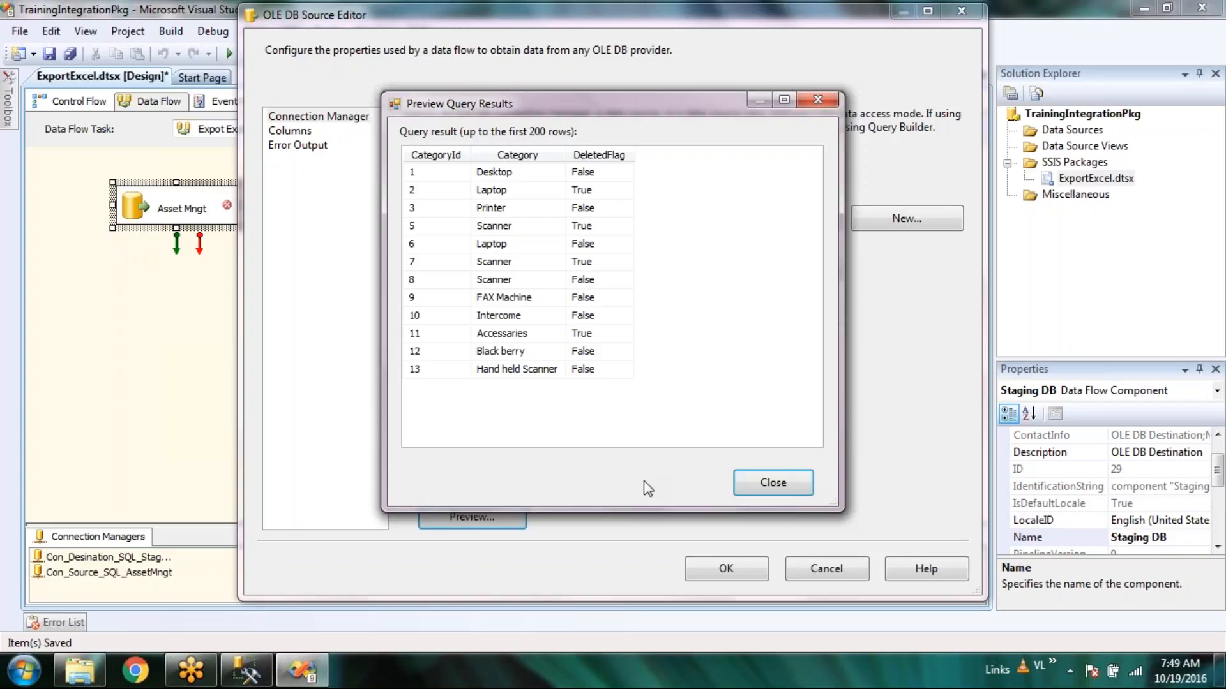
left_click(771, 491)
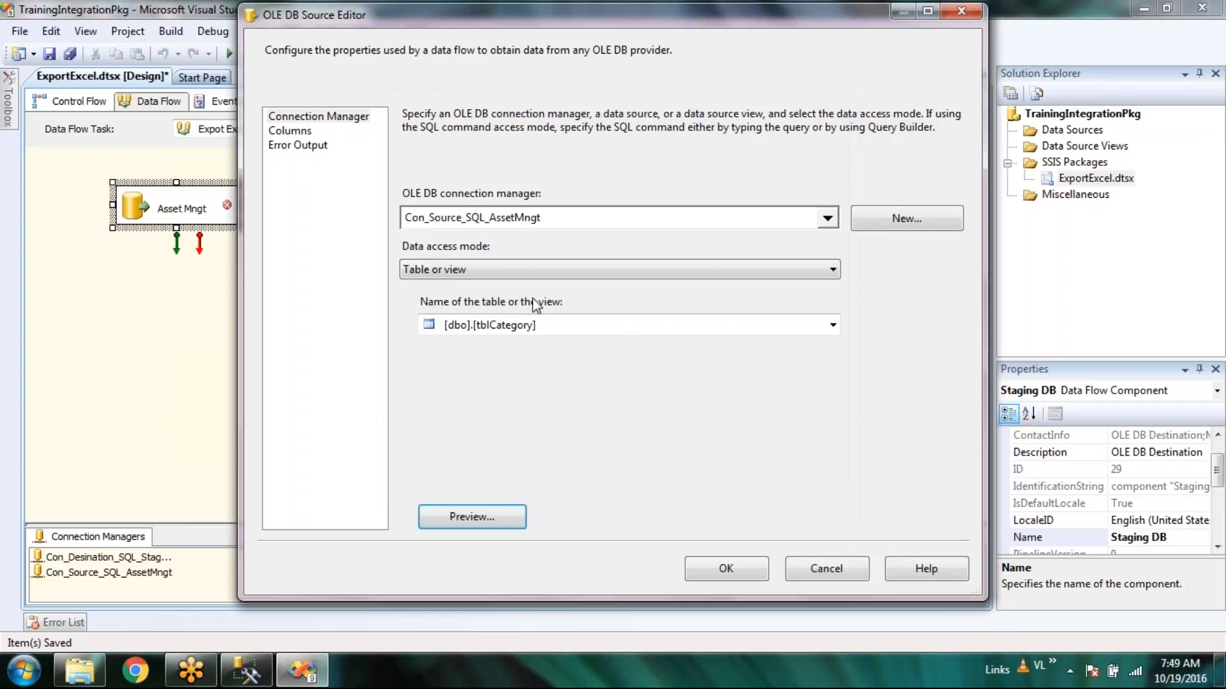
On the Columns page, toggle DeletedFlag off and back on, keeping CategoryId, Category and DeletedFlag mapped.
left_click(291, 132)
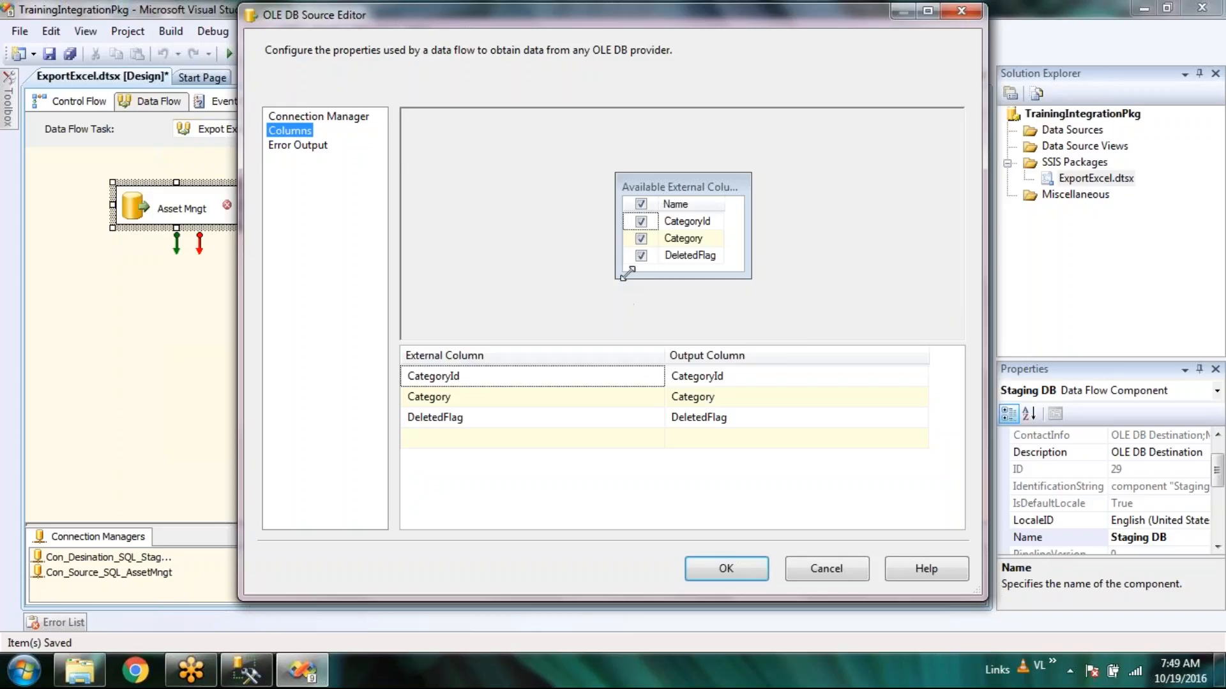
left_click(642, 255)
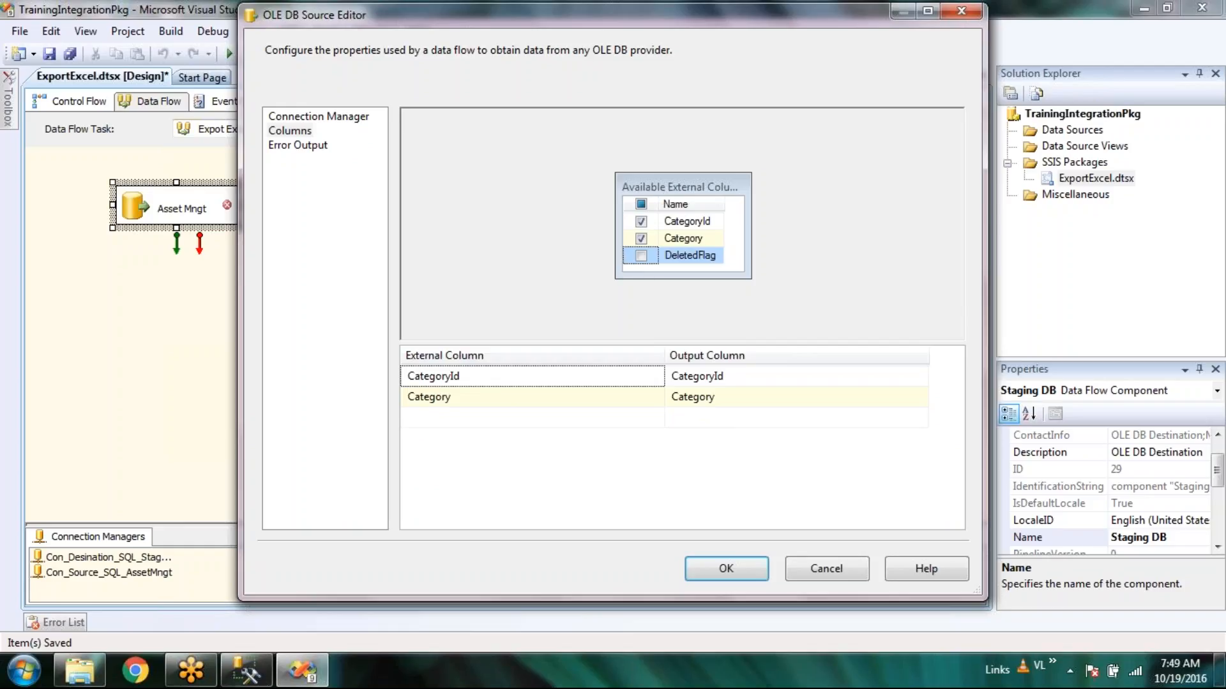
left_click(851, 25)
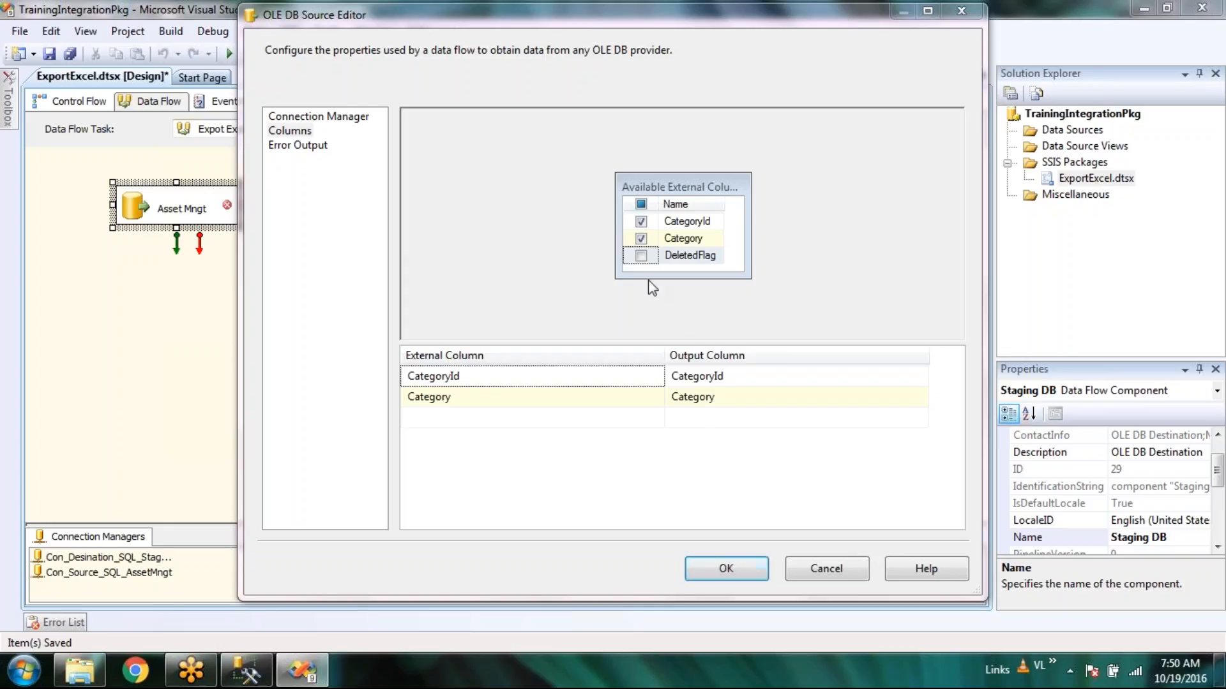
left_click(641, 256)
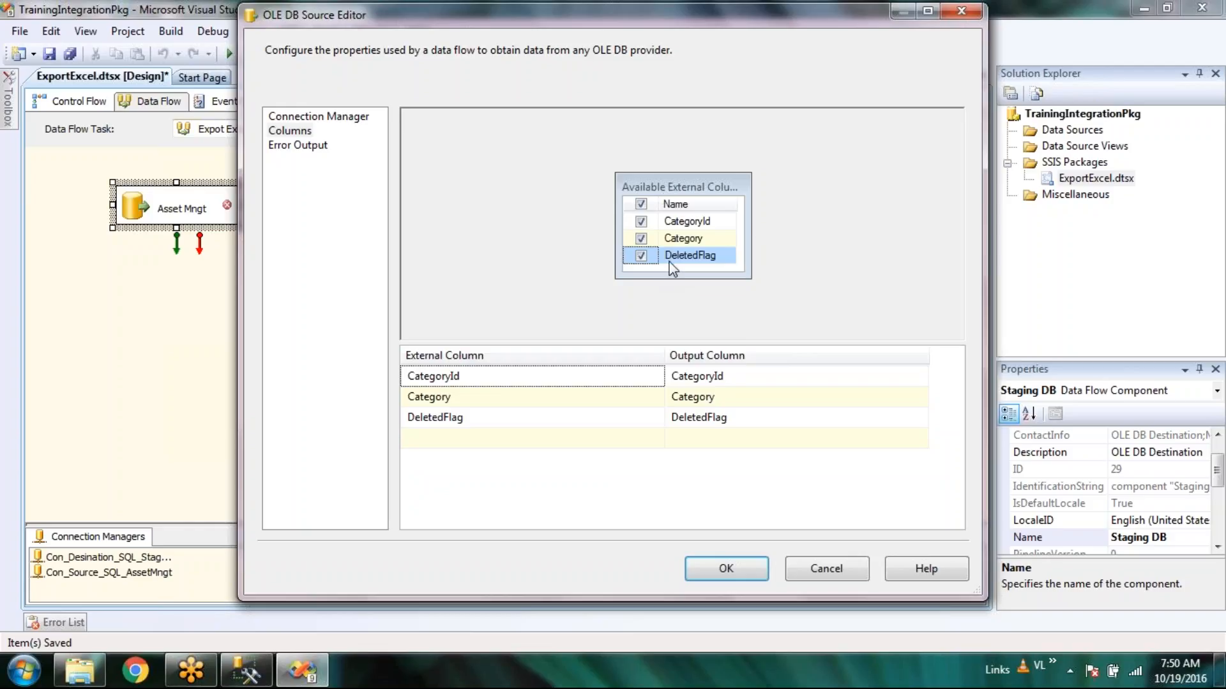
mouse_move(672, 268)
left_click(863, 16)
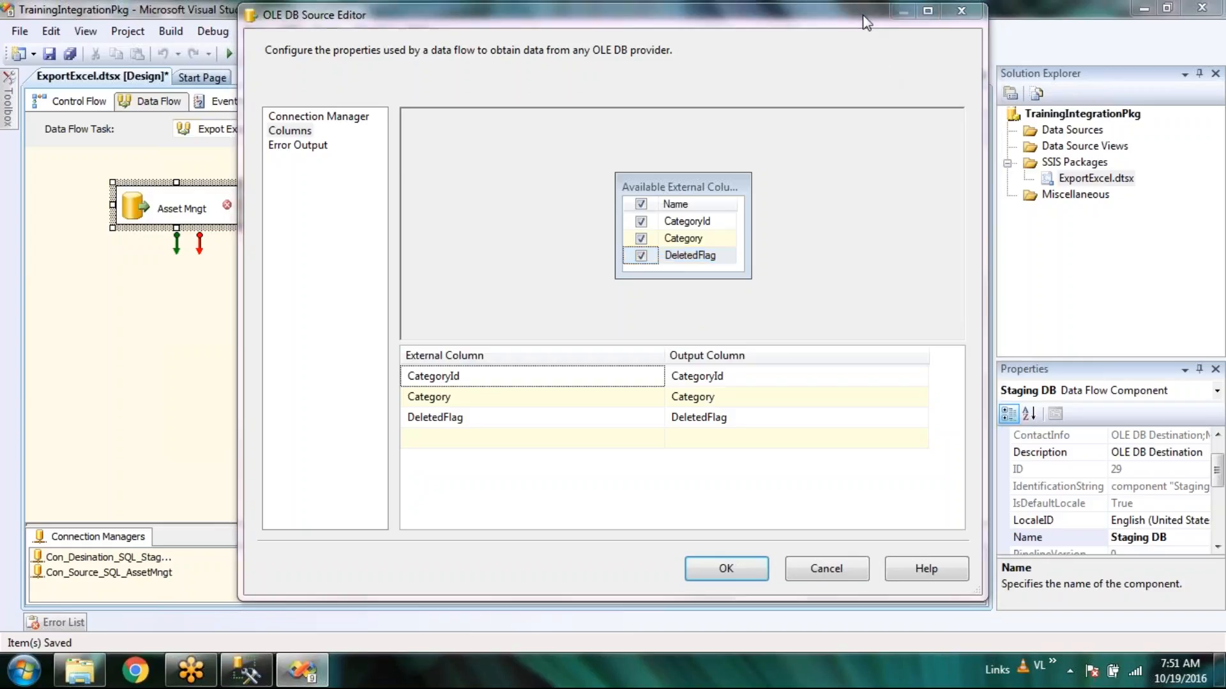
On Error Output, apply Ignore failure to the Asset Mngt source's selected output column cells.
left_click(305, 146)
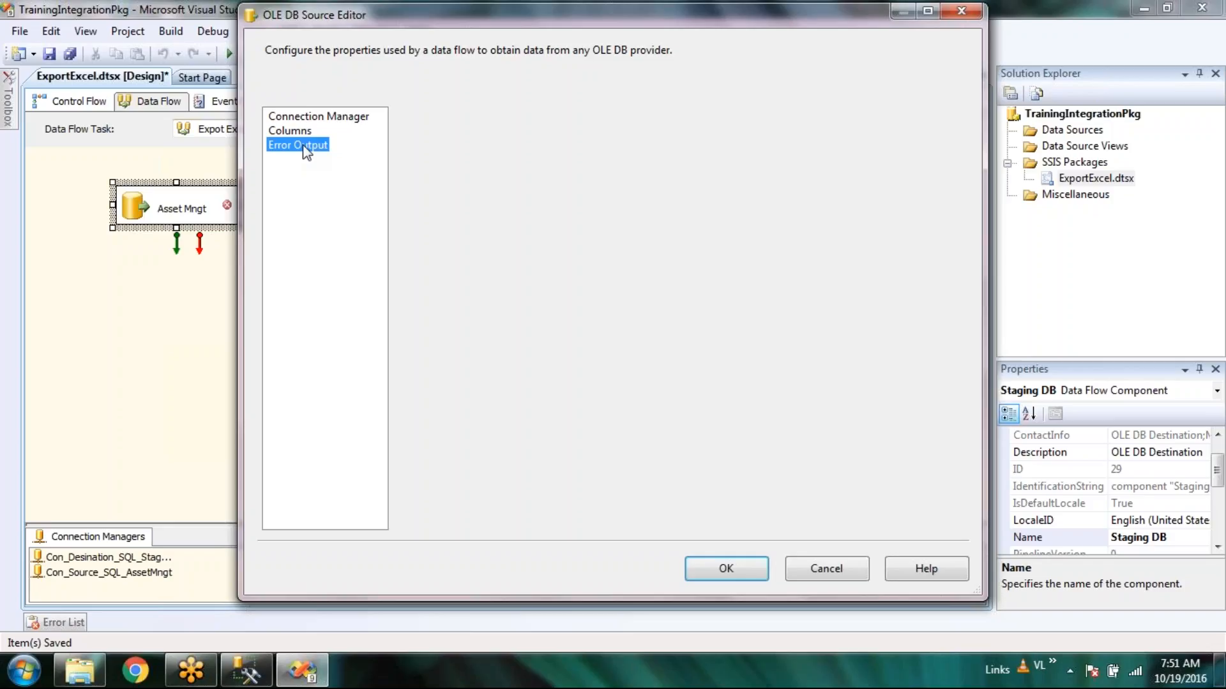
left_click(840, 17)
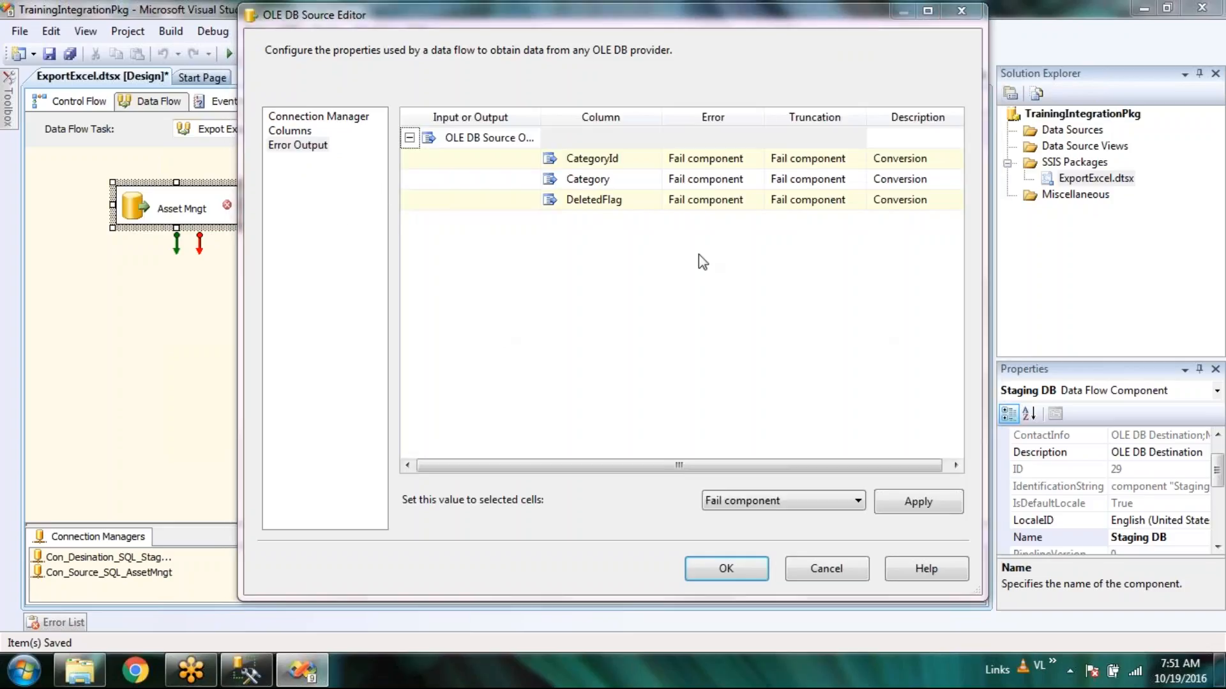
left_click(514, 138)
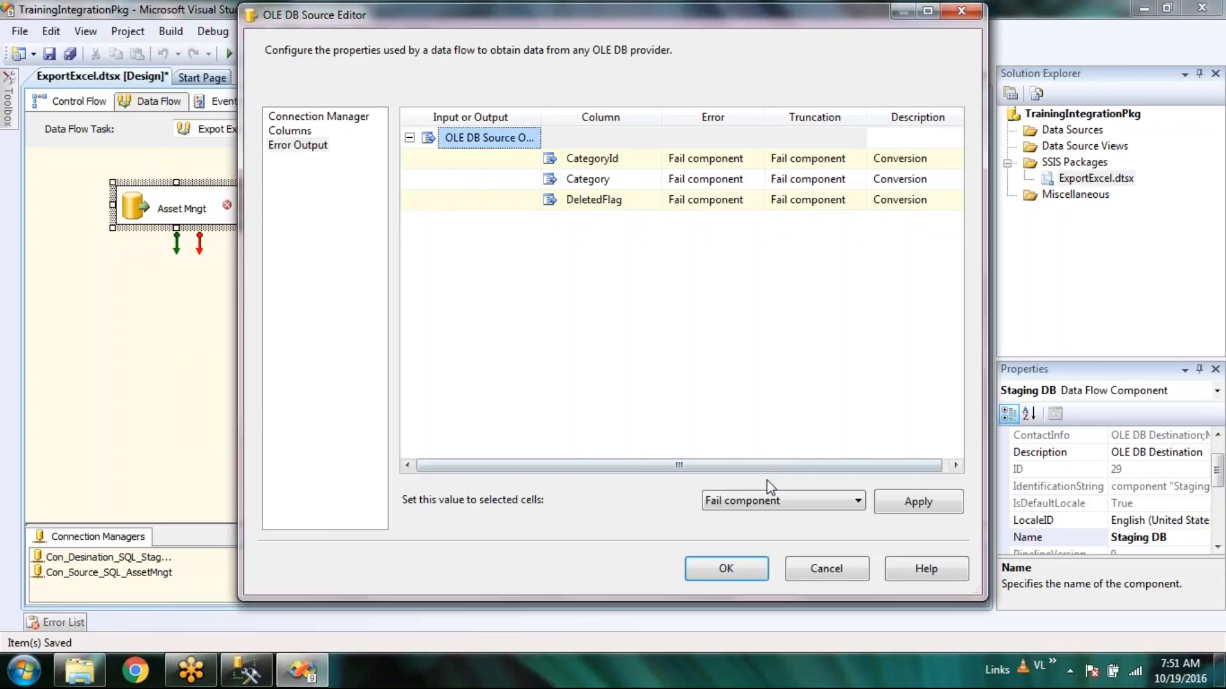
left_click_drag(832, 467, 837, 468)
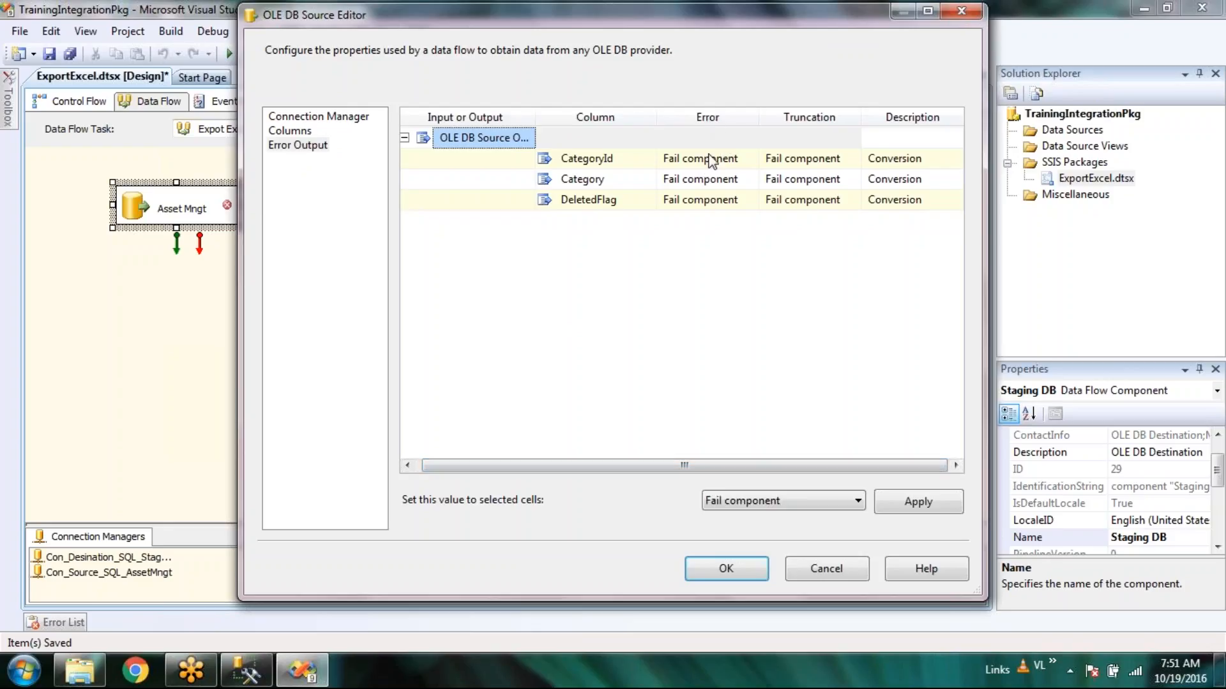
left_click(952, 165)
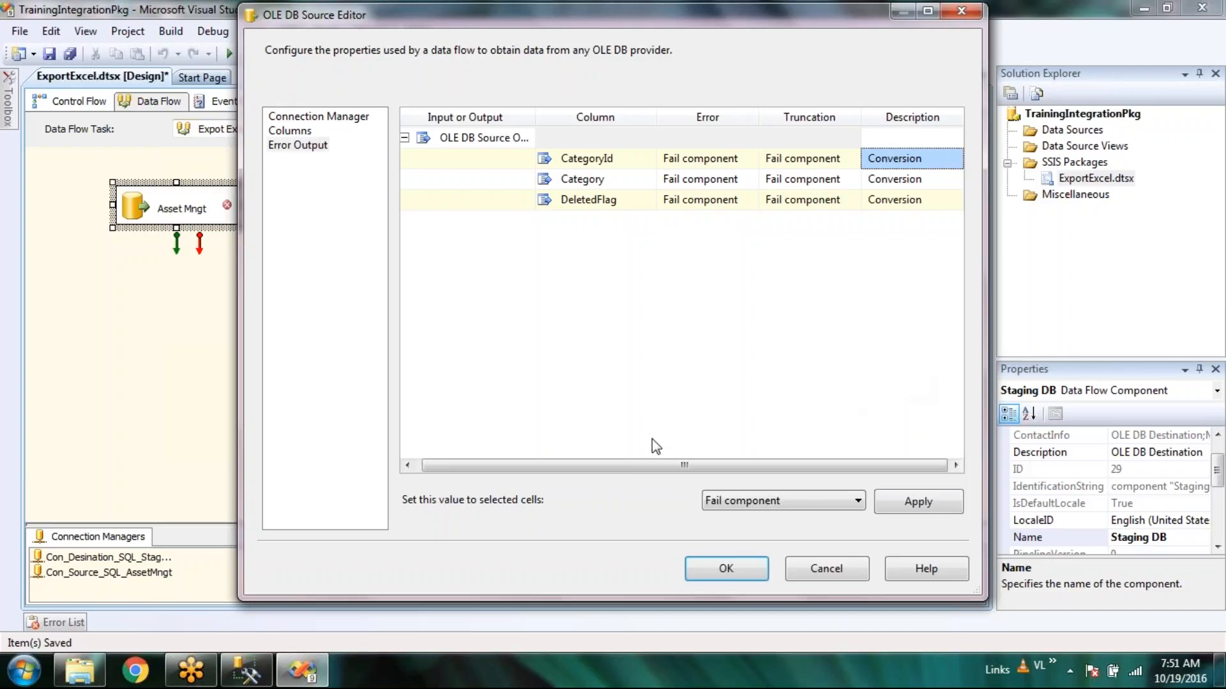
left_click(844, 504)
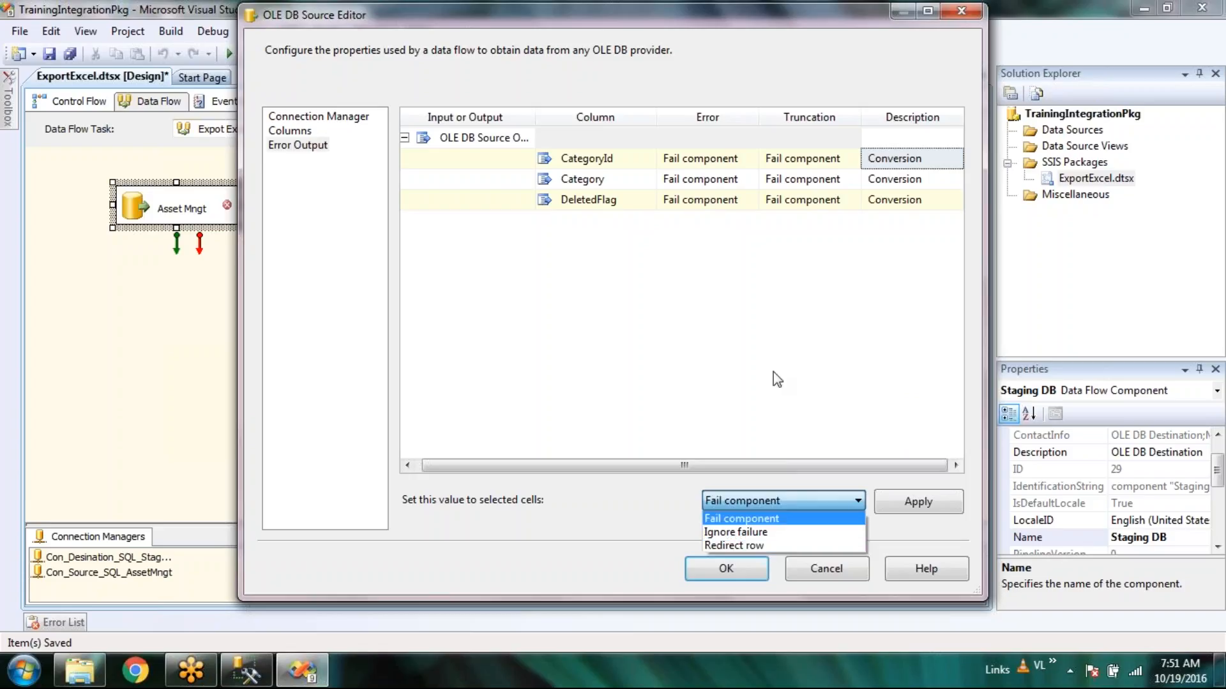
left_click(864, 30)
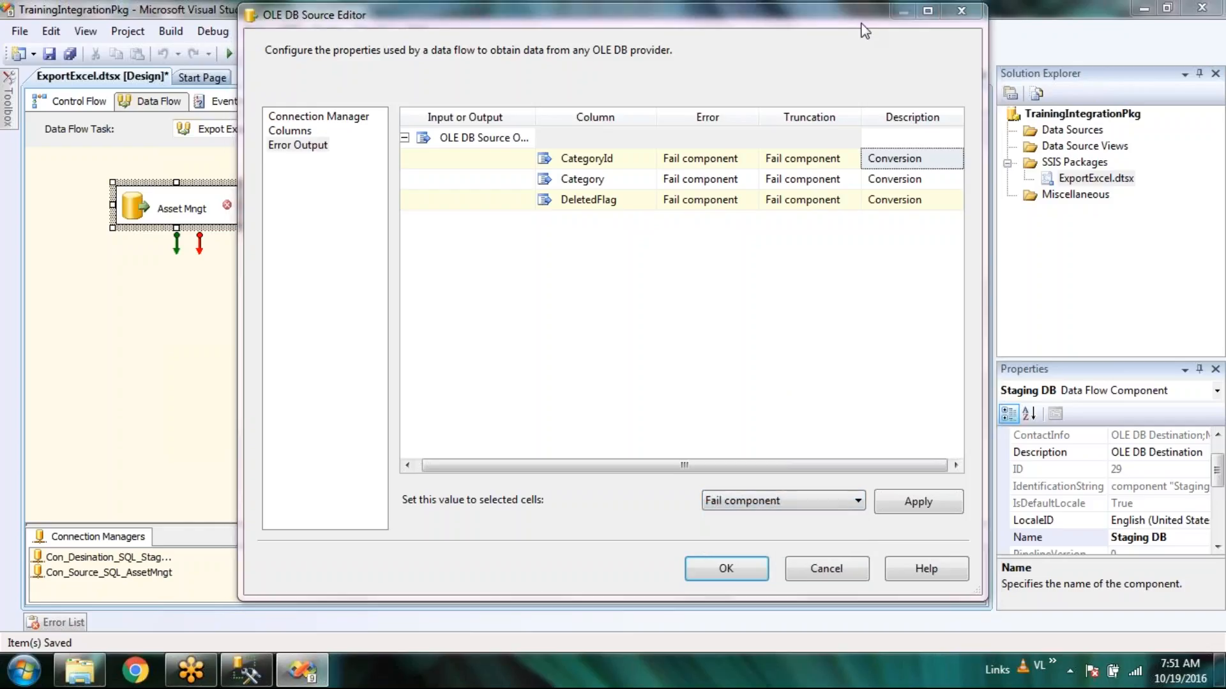
left_click(803, 506)
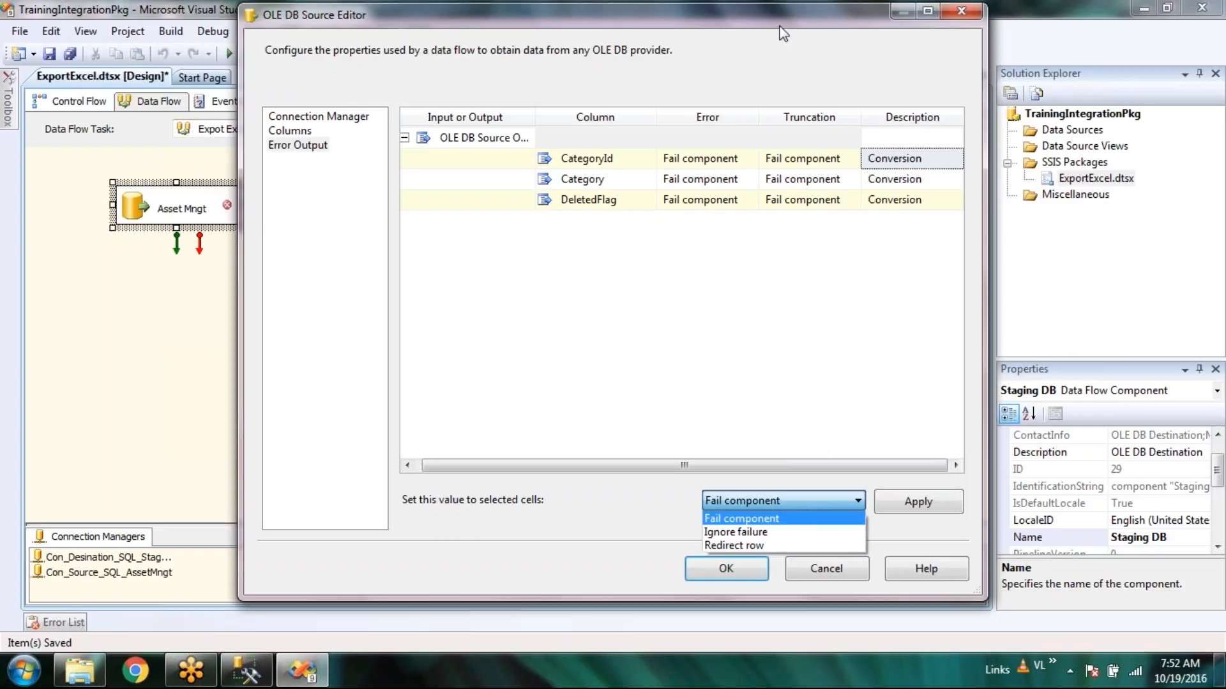
left_click(852, 23)
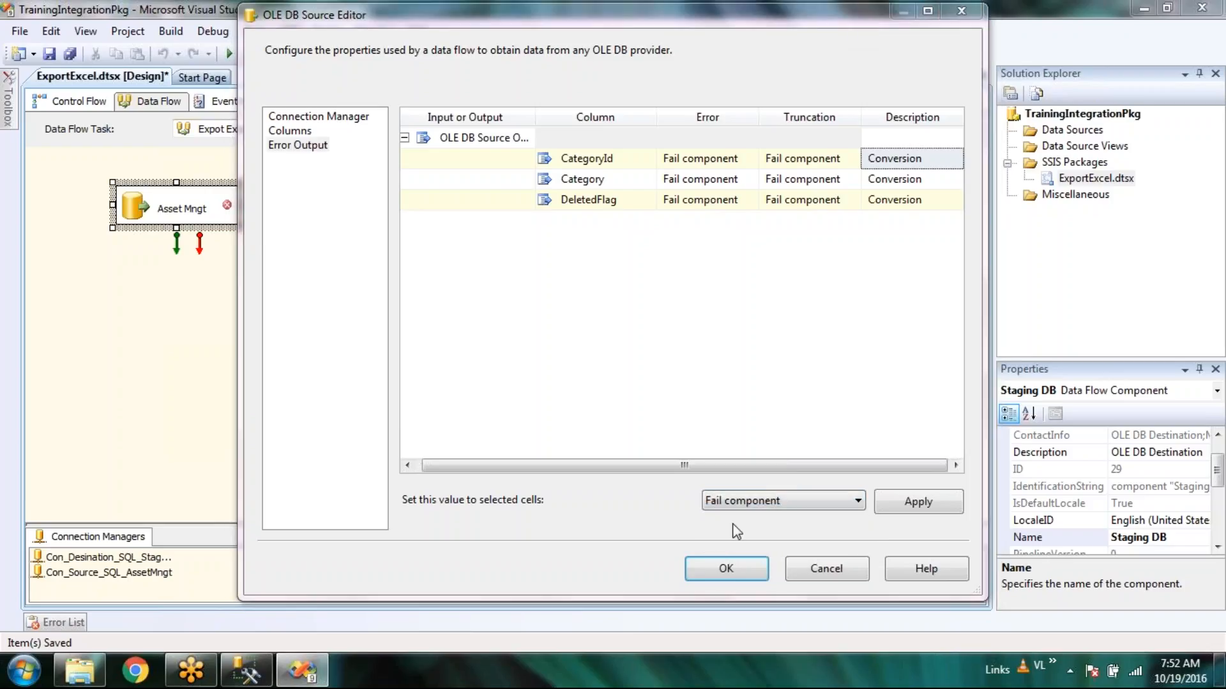
left_click(745, 506)
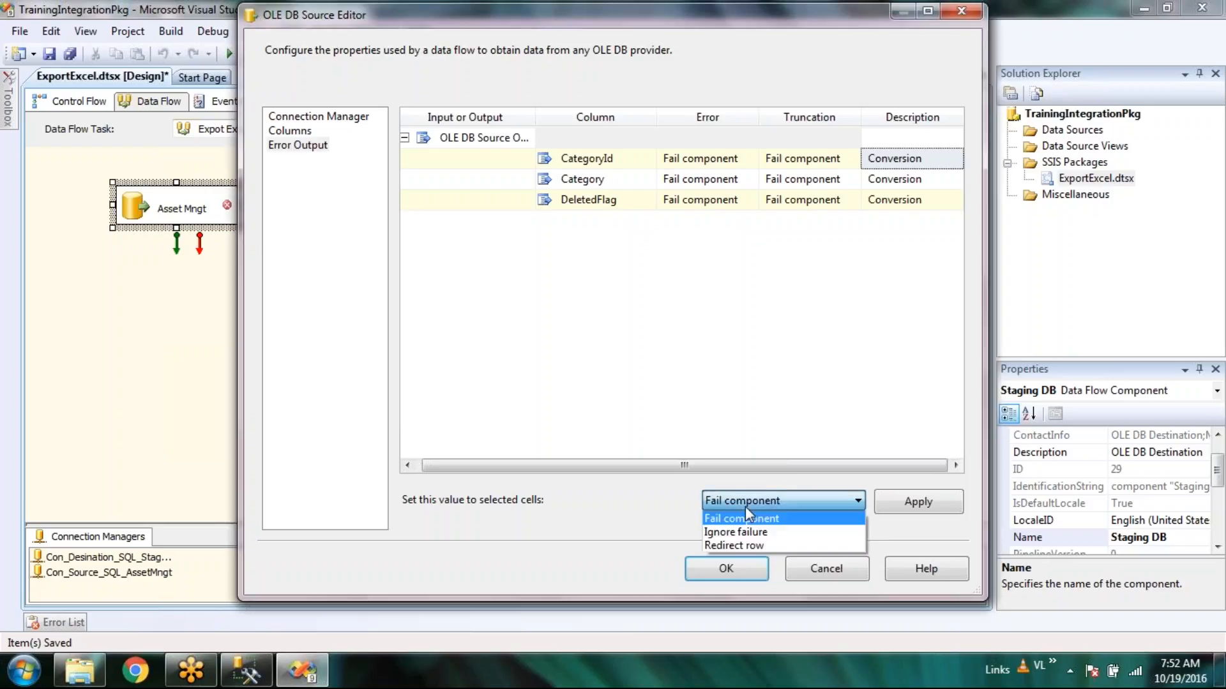
left_click(767, 535)
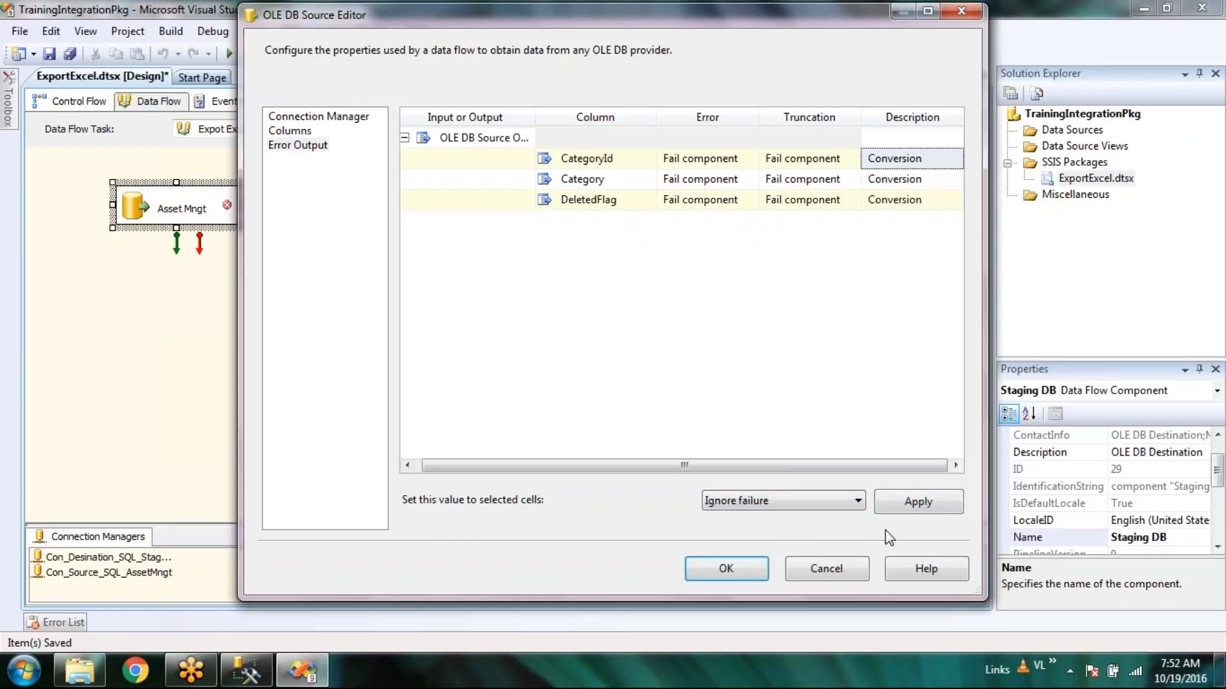
left_click(922, 511)
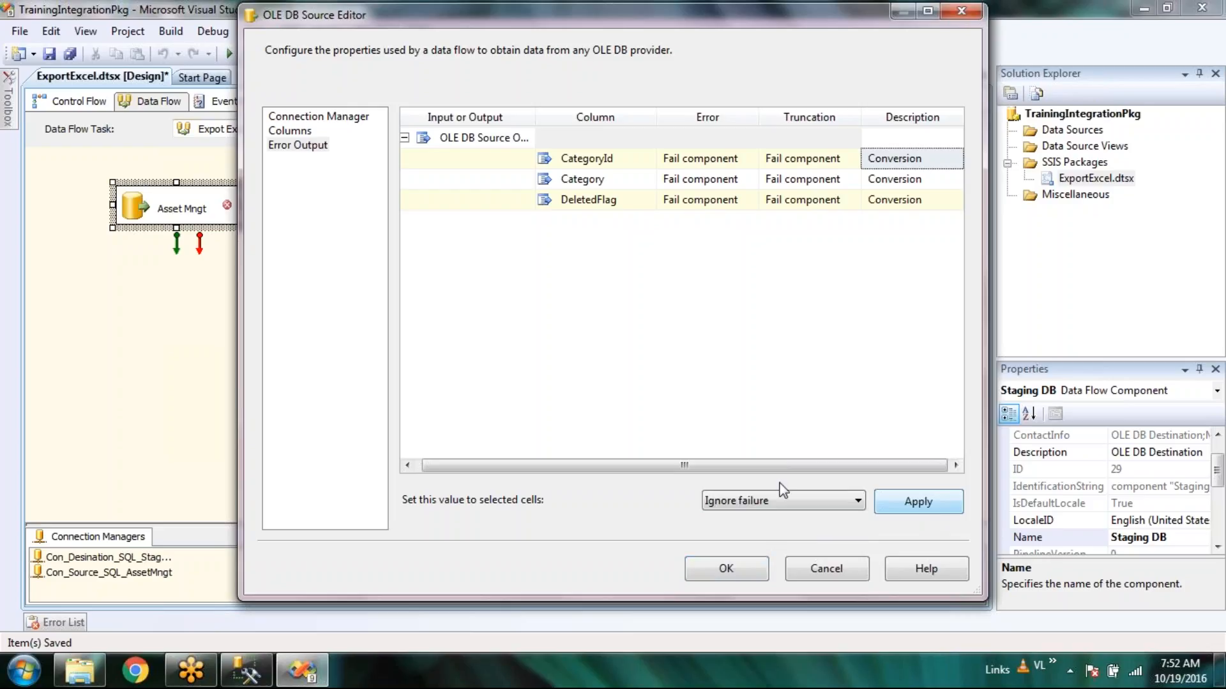
Close the OLE DB Source Editor with OK and nudge Staging DB on the canvas.
left_click(727, 579)
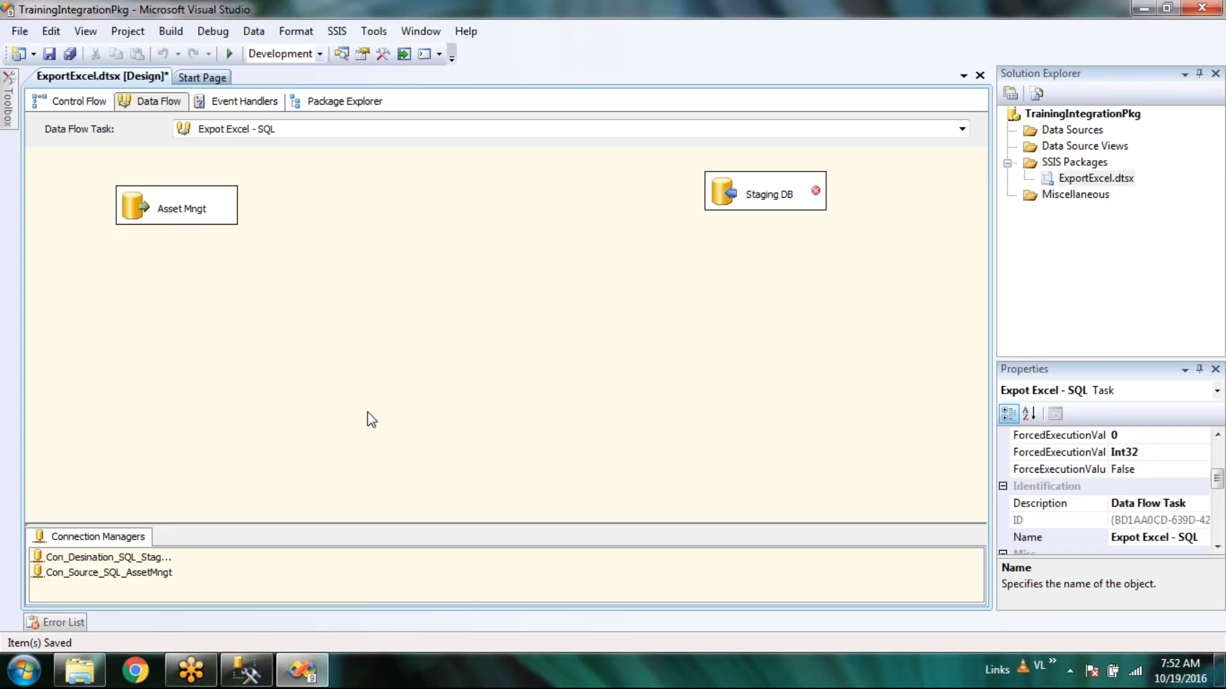
left_click_drag(724, 203, 707, 246)
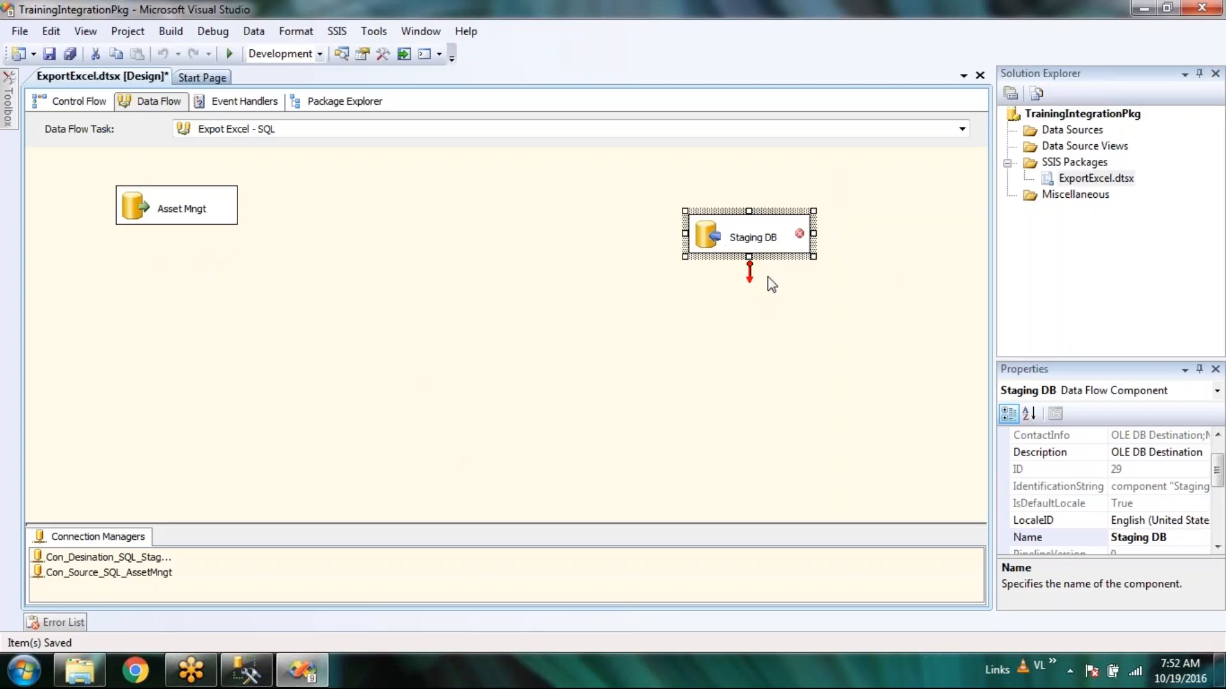
left_click_drag(715, 239, 707, 210)
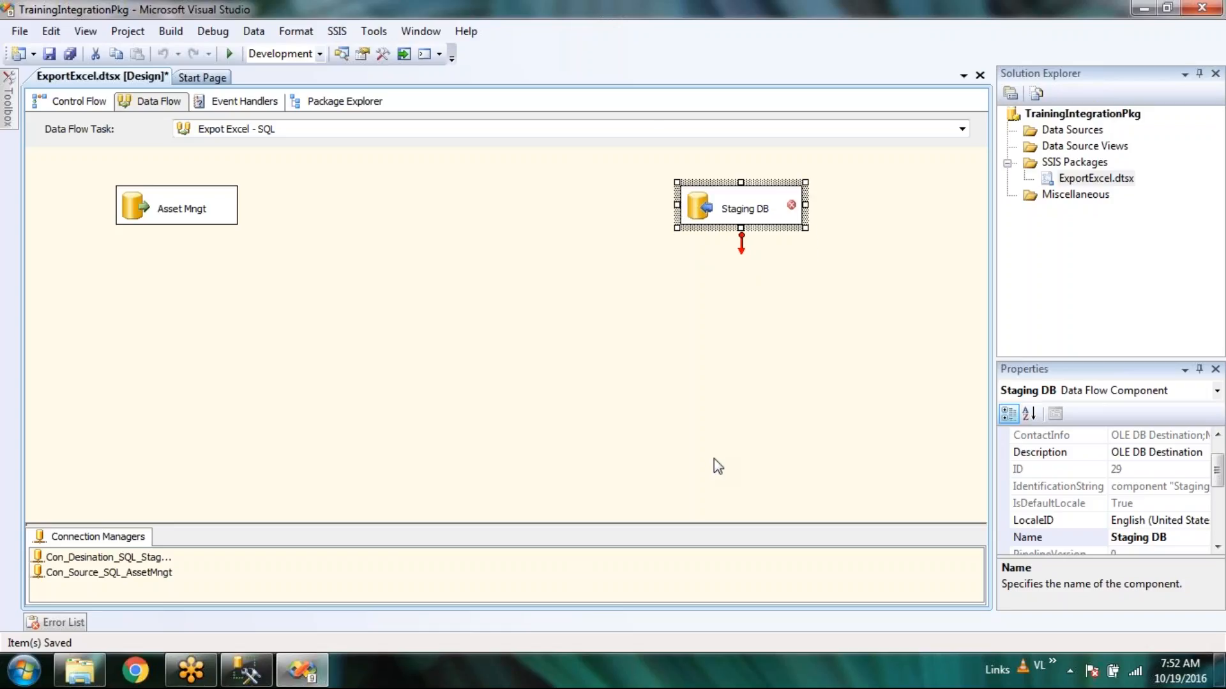
left_click(626, 392)
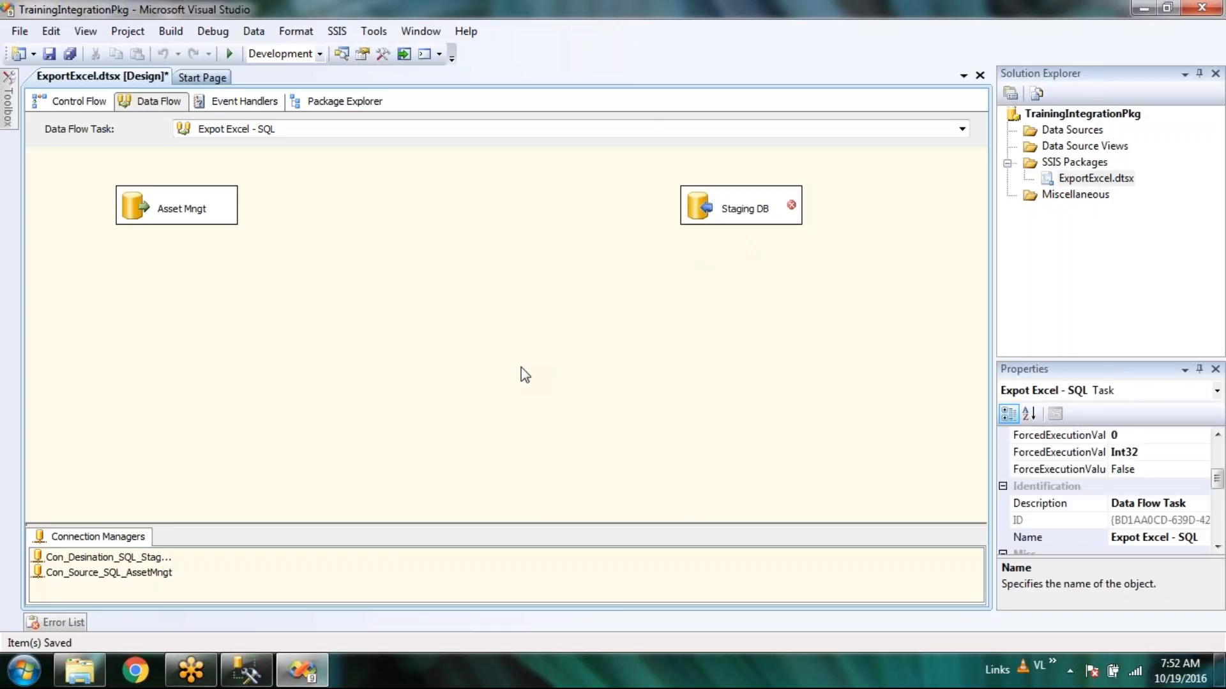
Try editing the unconnected Staging DB destination, declining each no-input-columns prompt with No.
double_click(702, 211)
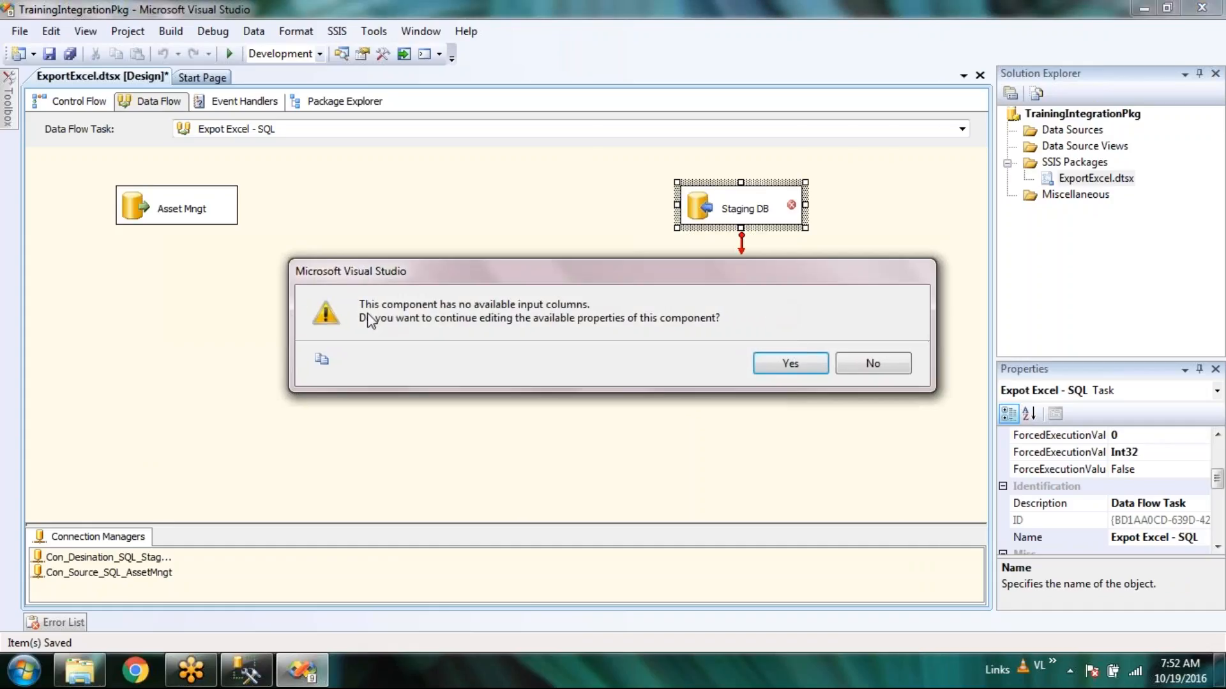
left_click(856, 363)
left_click(156, 216)
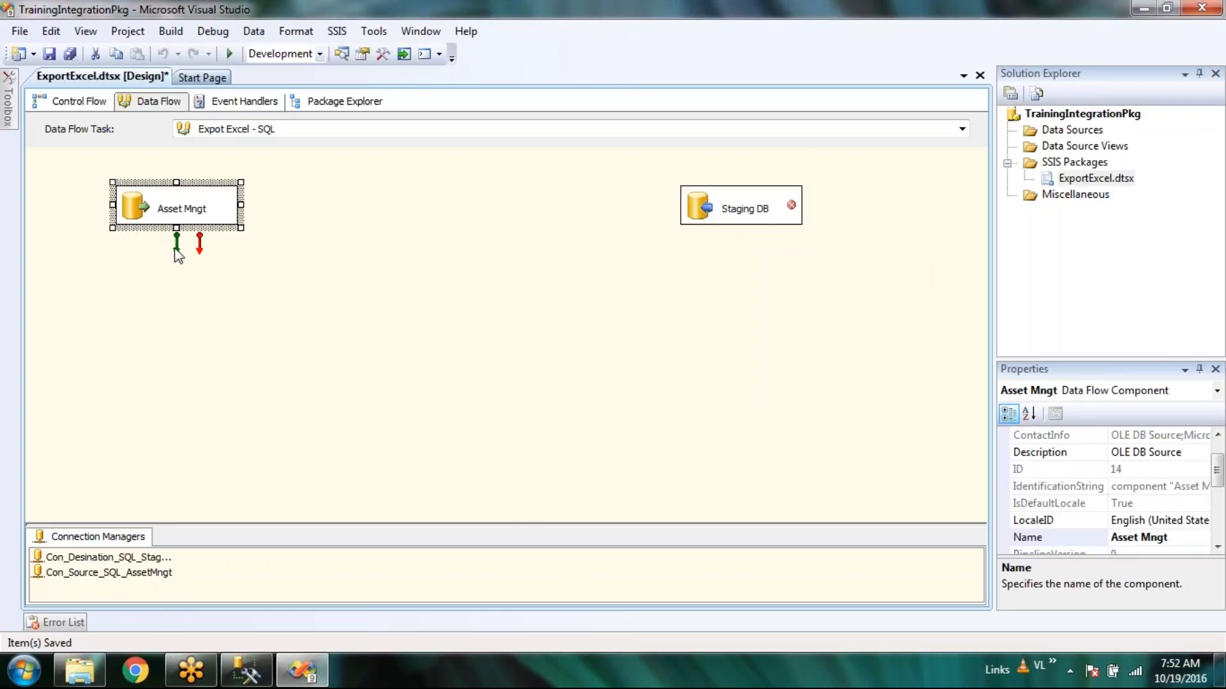
double_click(717, 209)
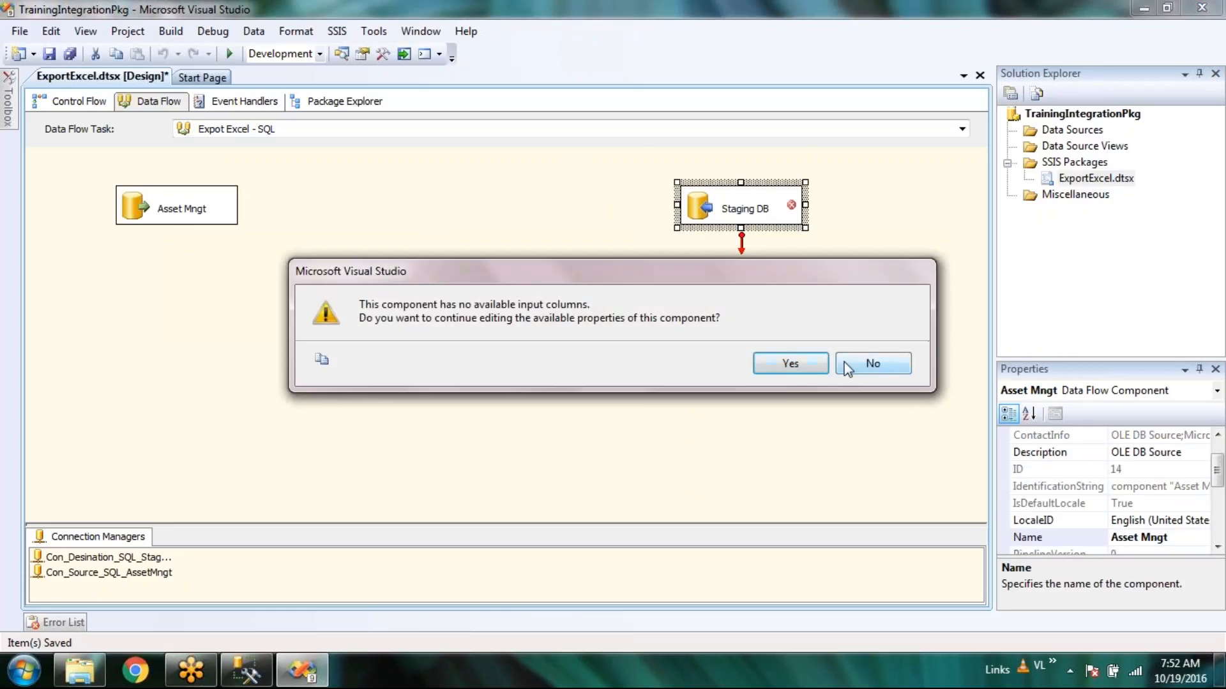
left_click(851, 362)
right_click(722, 211)
right_click(716, 205)
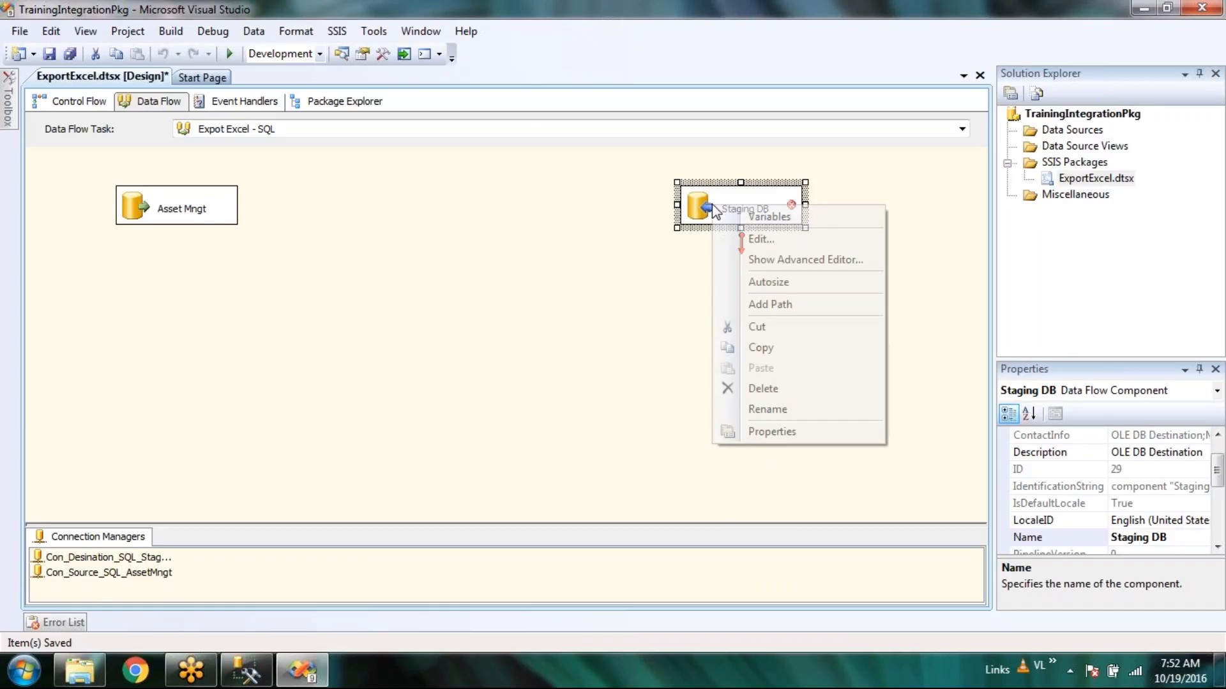
left_click(765, 239)
left_click(893, 364)
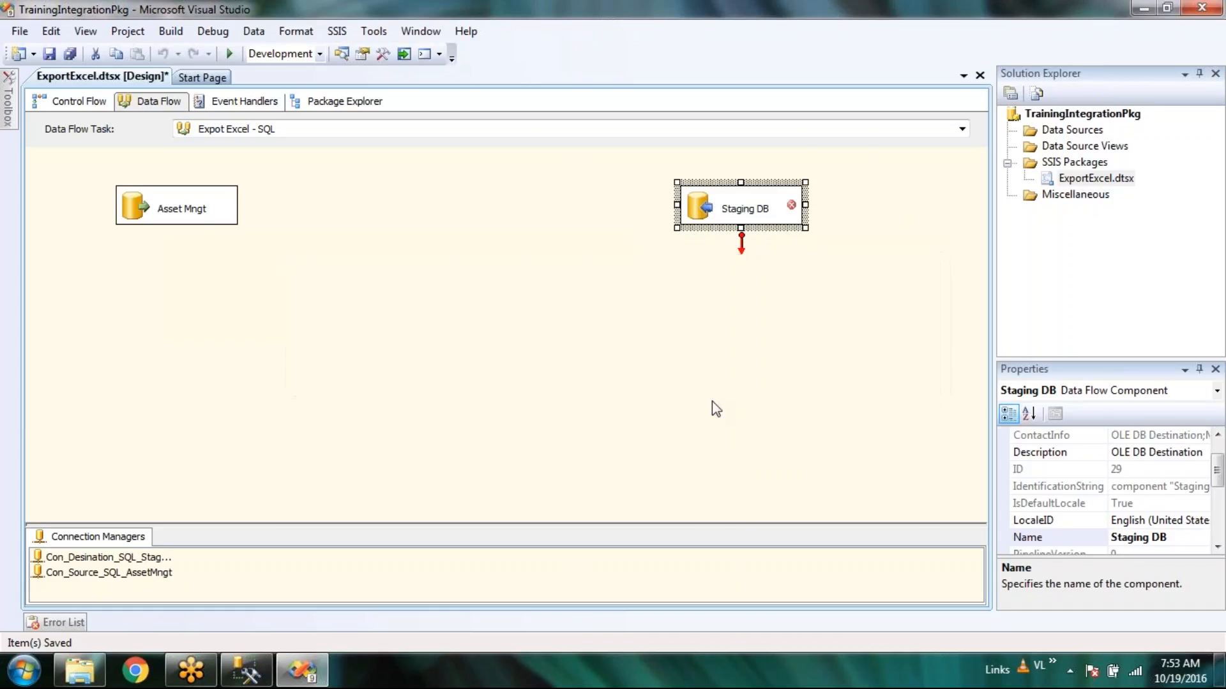
left_click(710, 400)
Move Staging DB below and to the right of Asset Mngt.
left_click(175, 220)
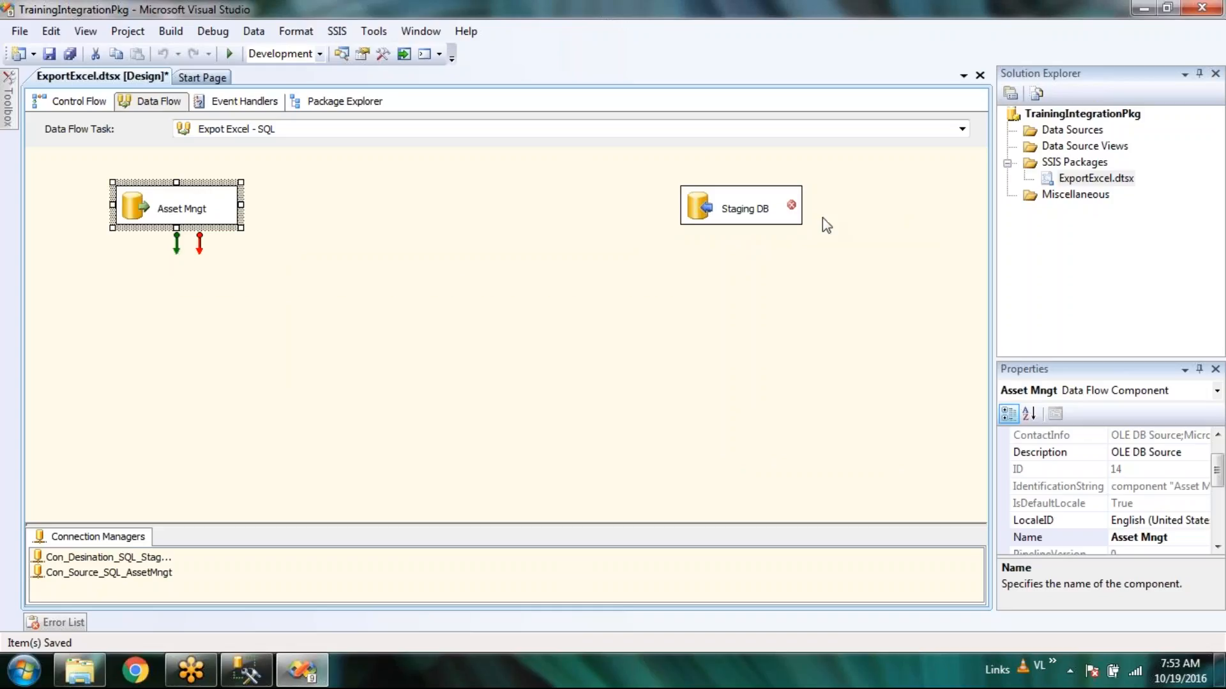
left_click_drag(704, 201, 364, 298)
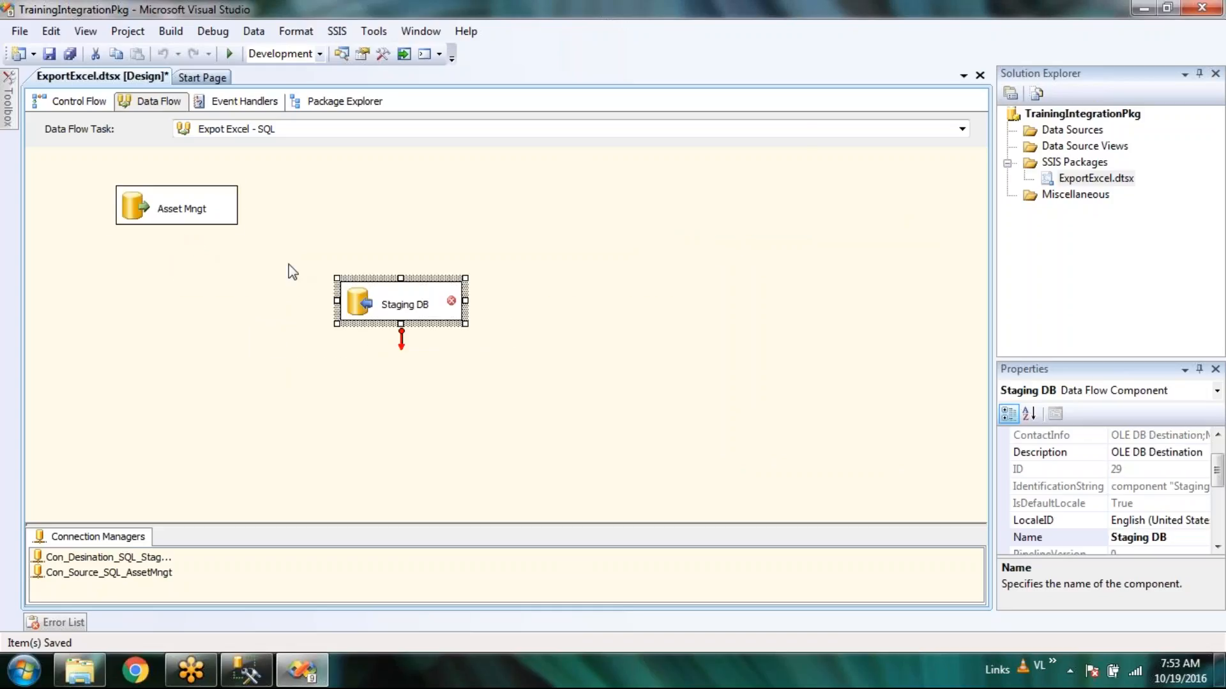
left_click(150, 218)
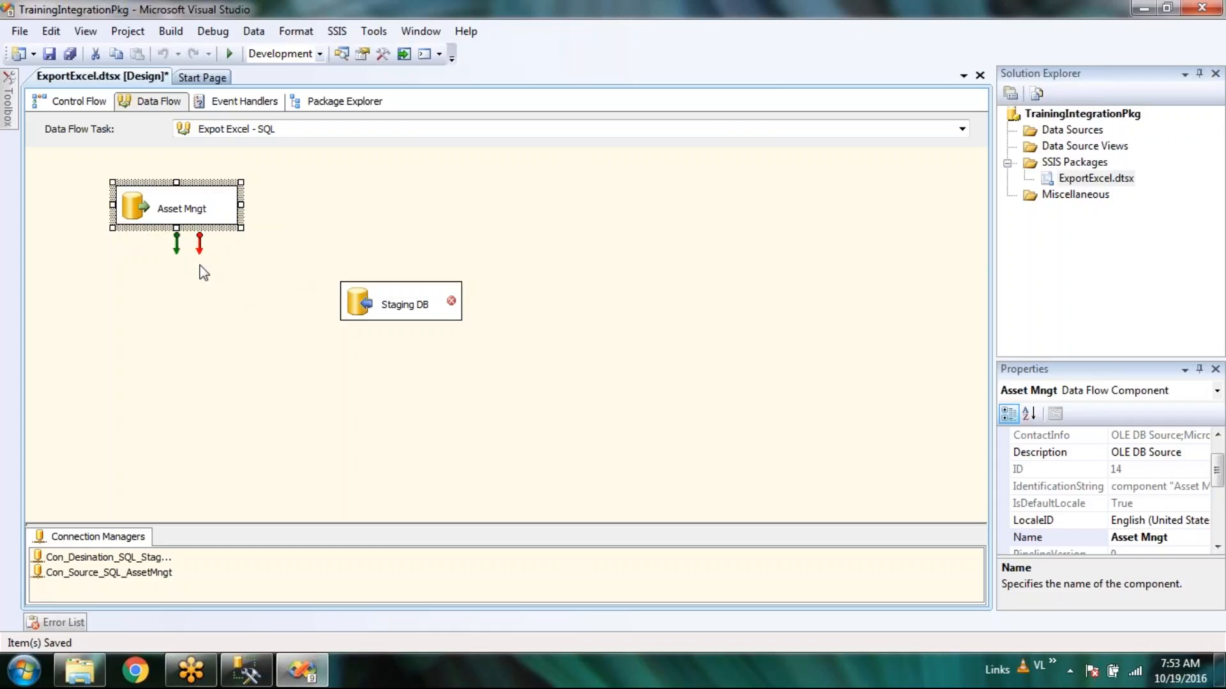
Drag Asset Mngt's green data output onto Staging DB, then browse the Toolbox and hide it.
left_click_drag(176, 246, 375, 301)
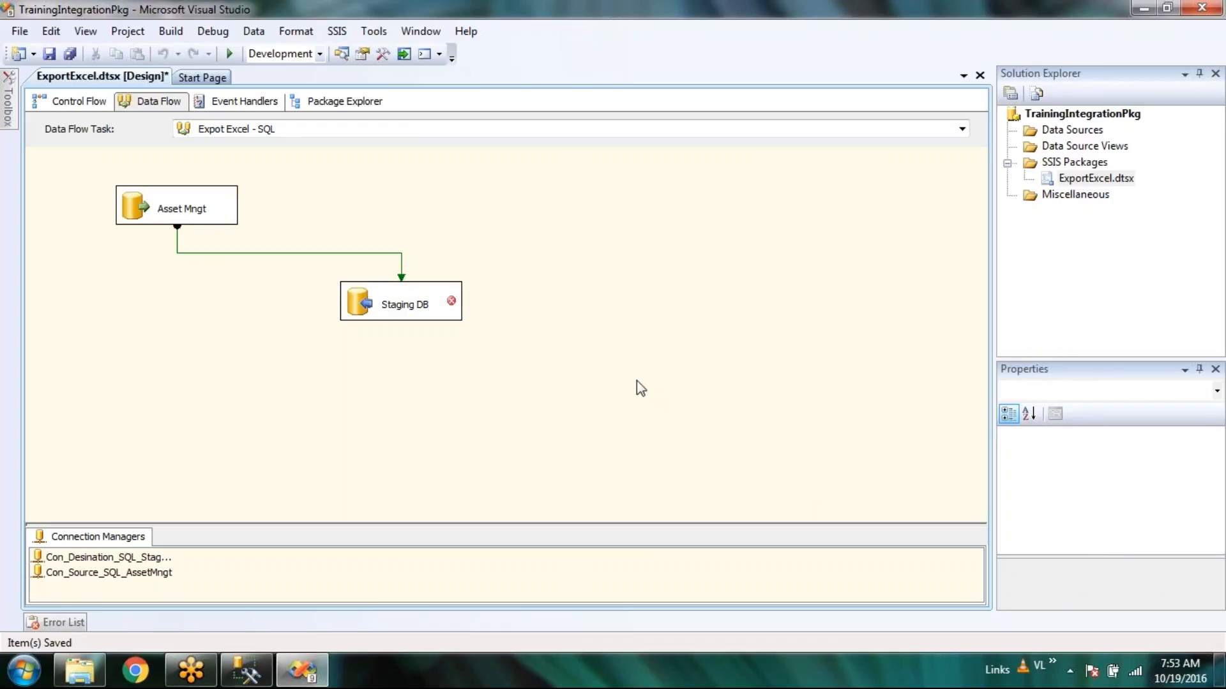
left_click(616, 427)
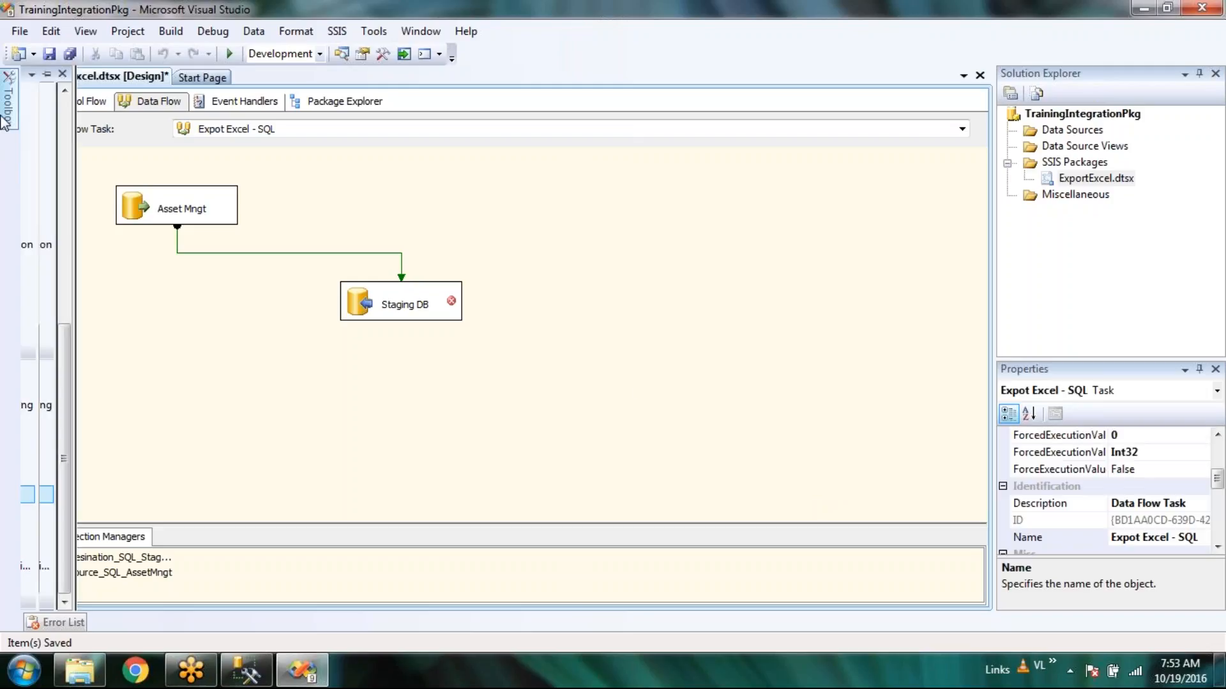
mouse_move(6, 109)
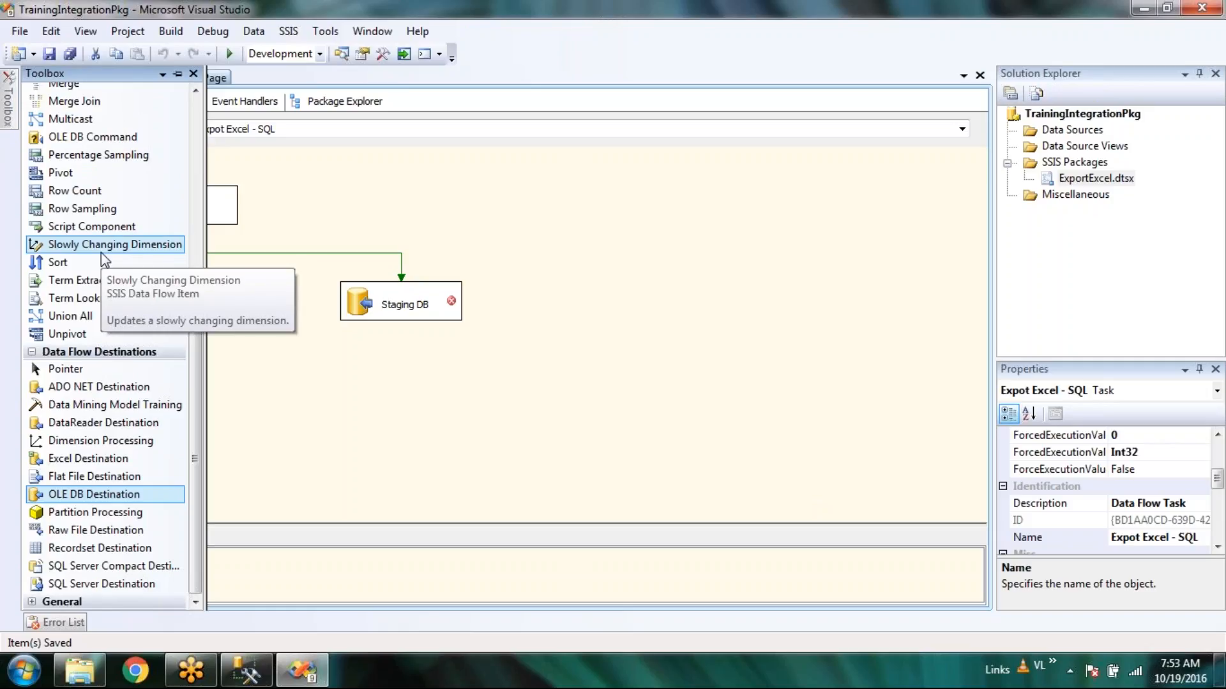
scroll(101, 252, "up", 1)
scroll(101, 252, "down", 1)
scroll(101, 252, "up", 2)
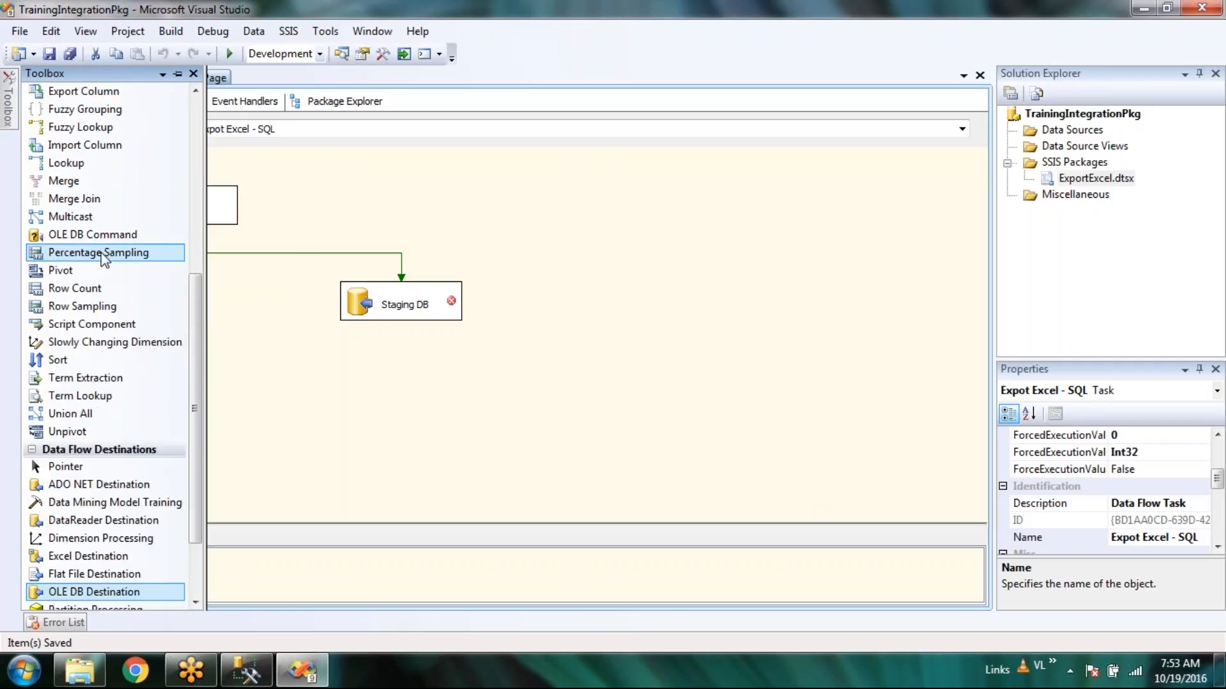
scroll(101, 251, "up", 1)
scroll(101, 252, "up", 1)
scroll(101, 252, "up", 1)
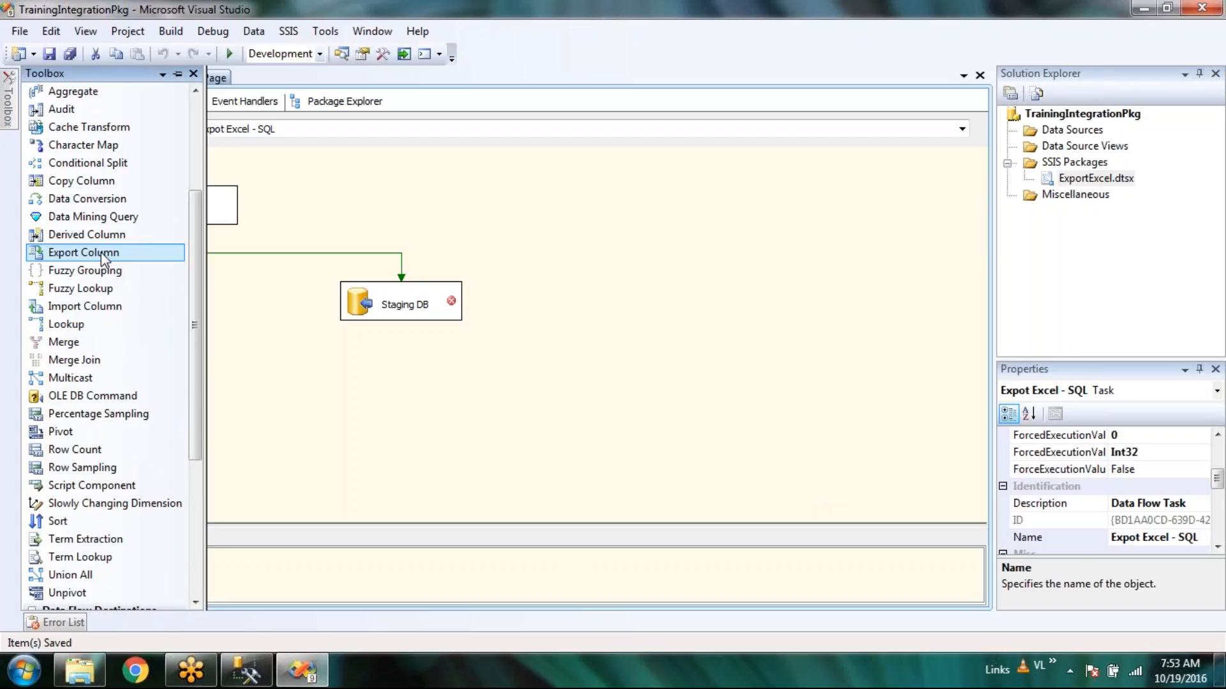
scroll(101, 252, "up", 1)
scroll(101, 251, "up", 1)
left_click_drag(197, 209, 218, 171)
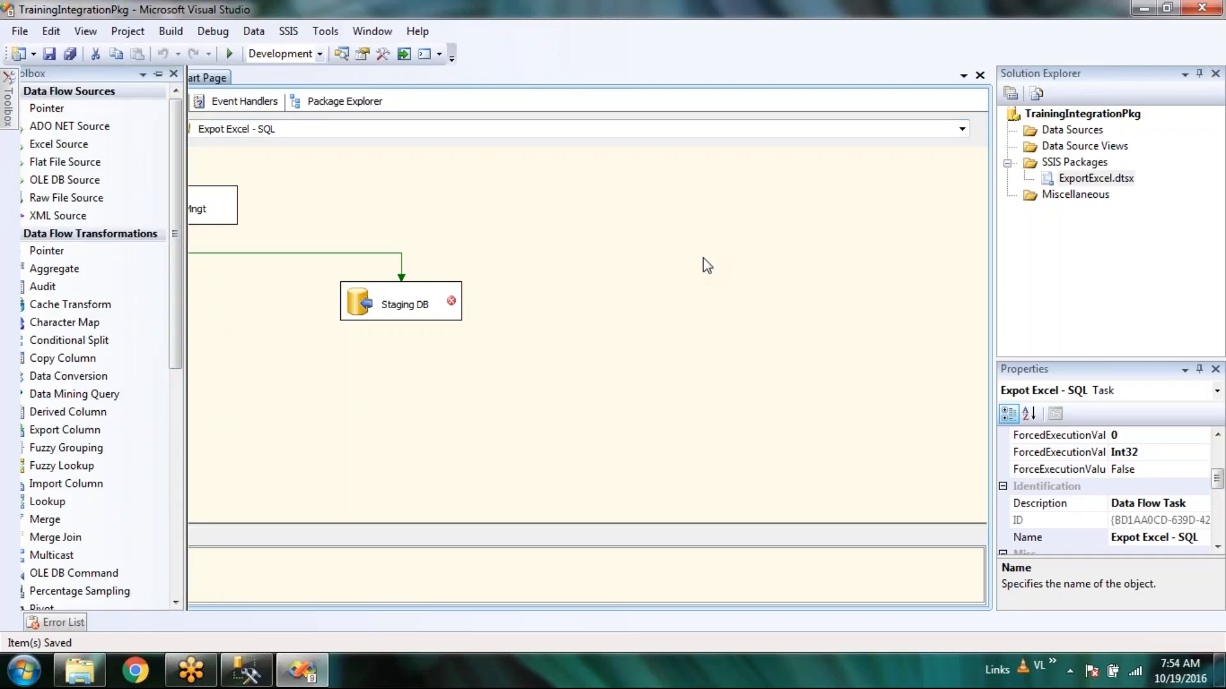
right_click(602, 248)
left_click(563, 241)
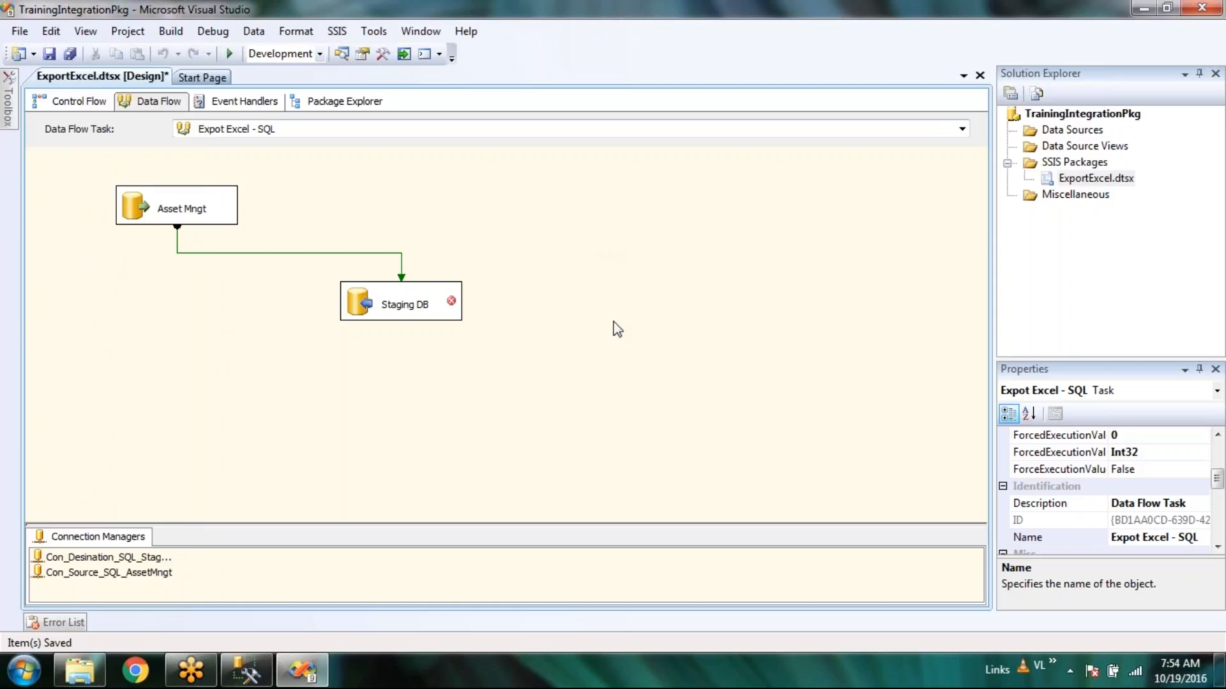
Edit Staging DB and accept the Con_Desination_SQL_StagingDB connection.
left_click(350, 312)
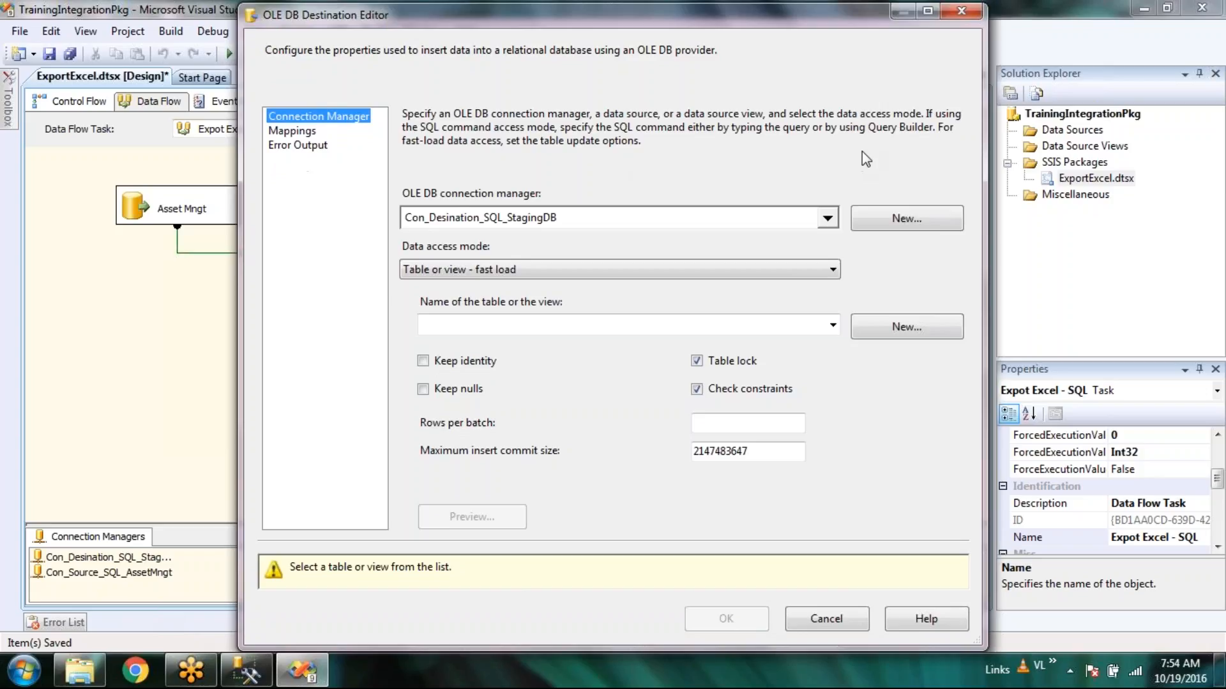
left_click(684, 408)
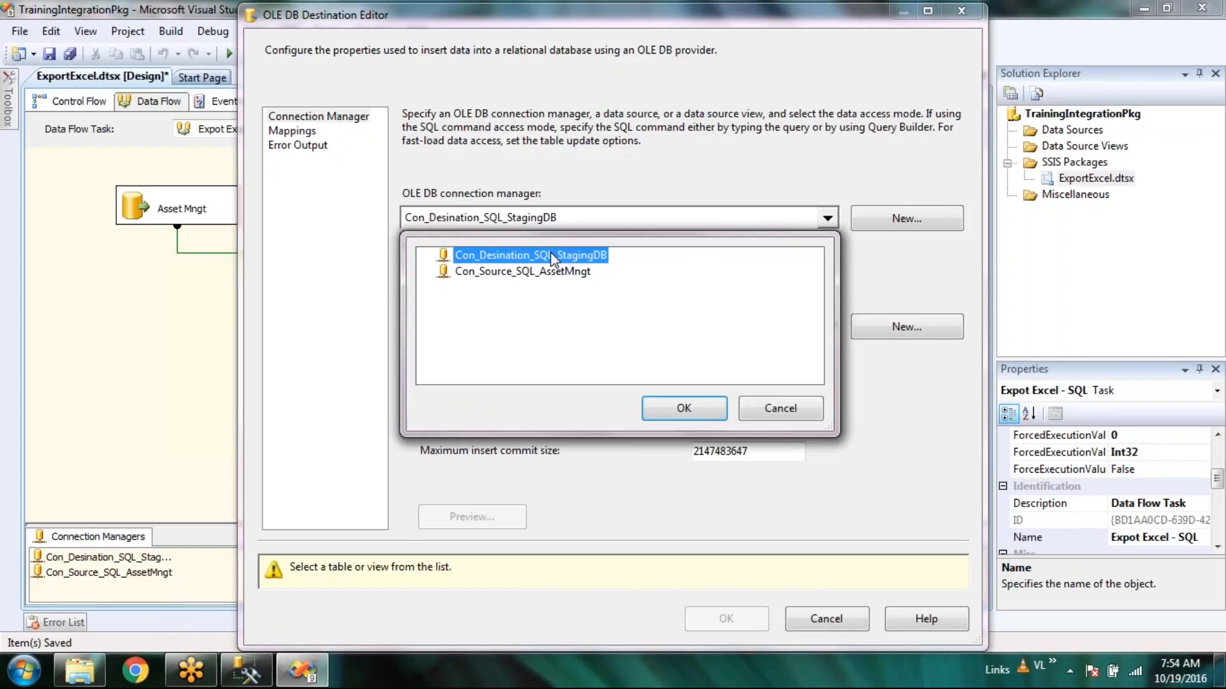
left_click(684, 409)
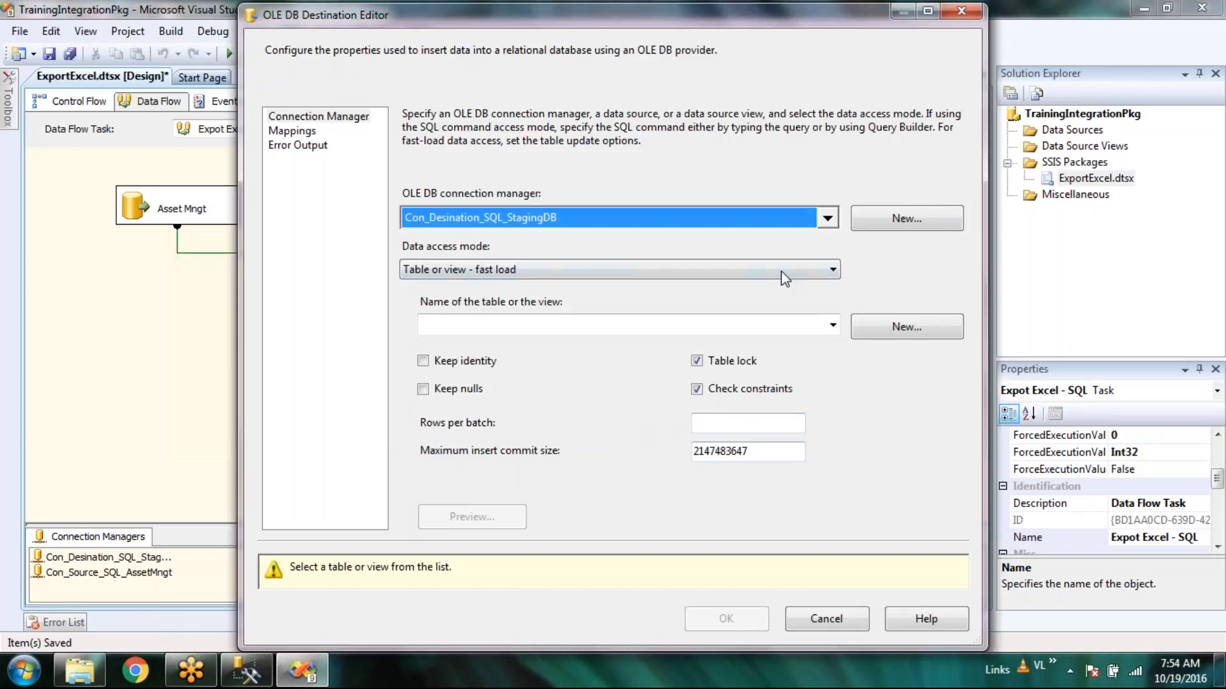
Keep 'Table or view' as the data access mode and find the table list empty.
left_click(834, 271)
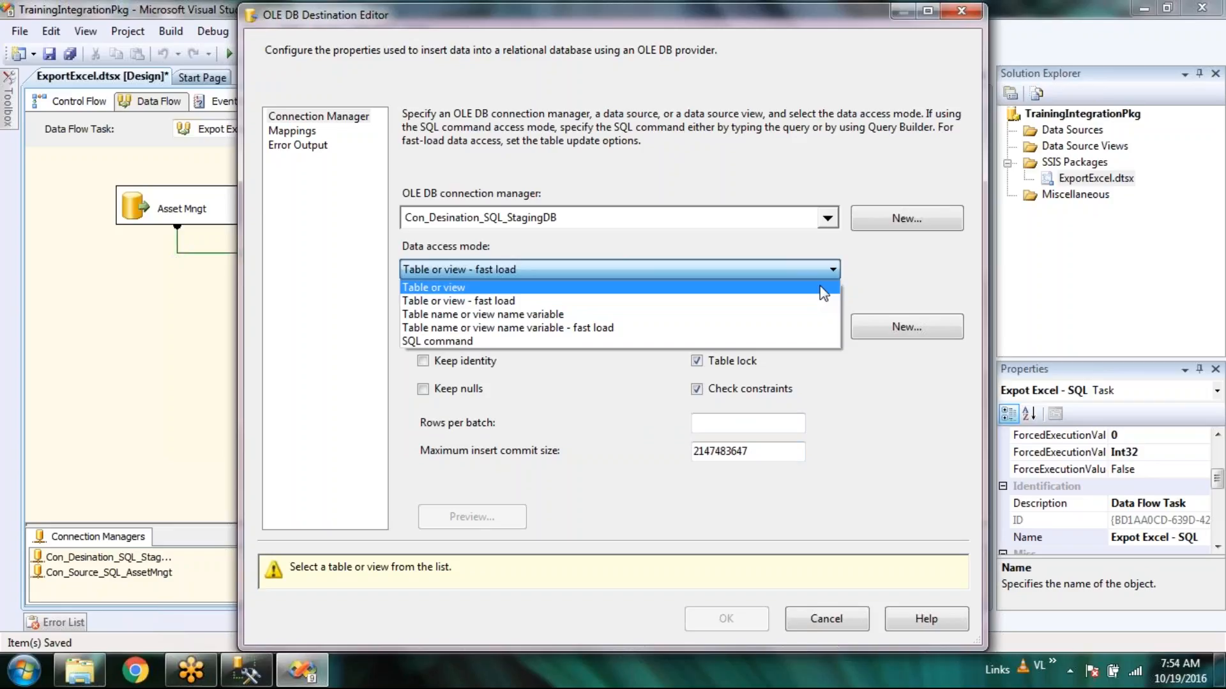
left_click(821, 288)
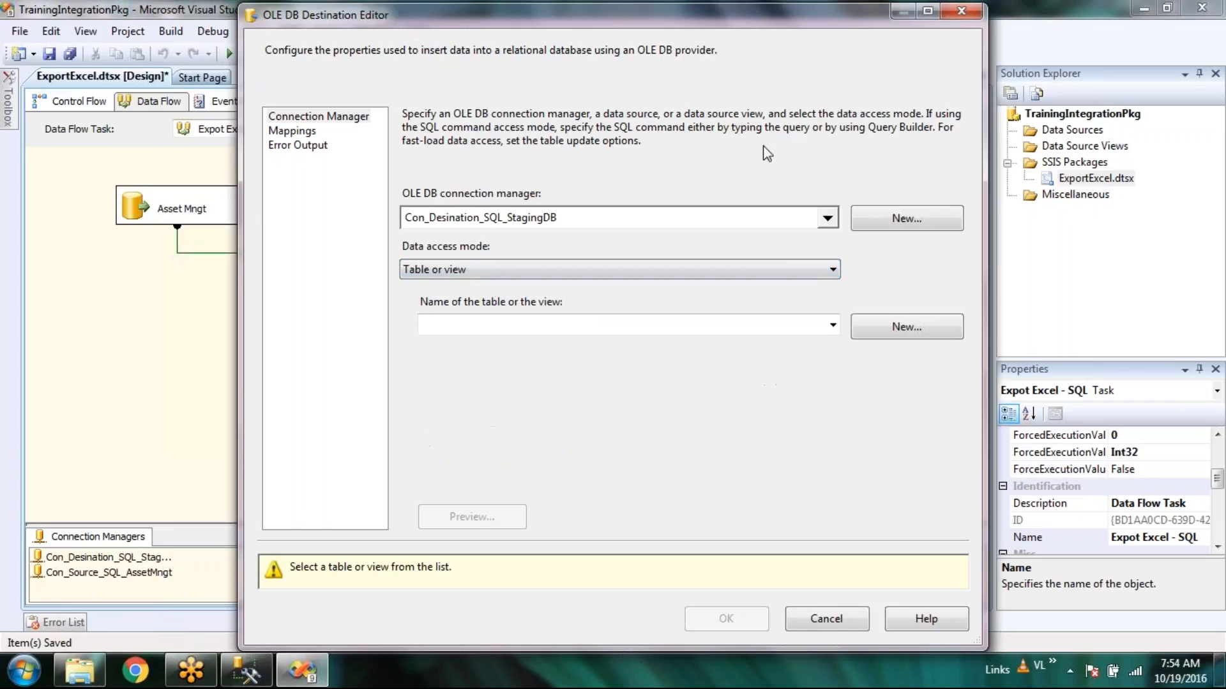
left_click(786, 271)
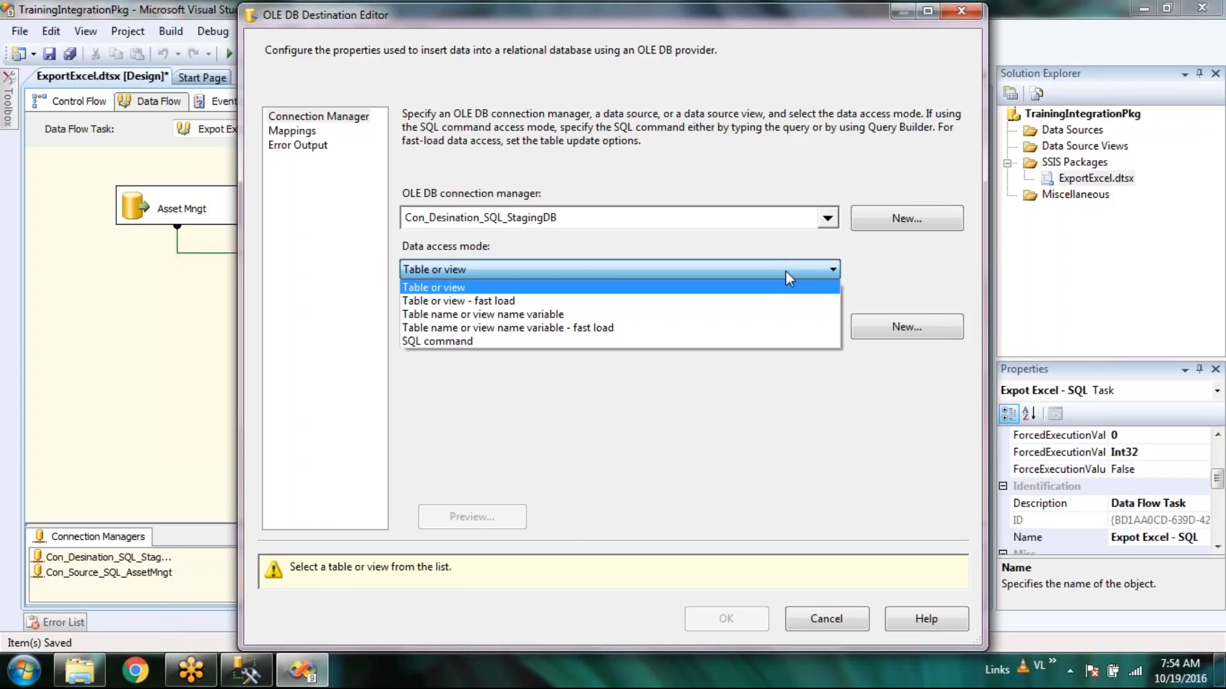
left_click(803, 296)
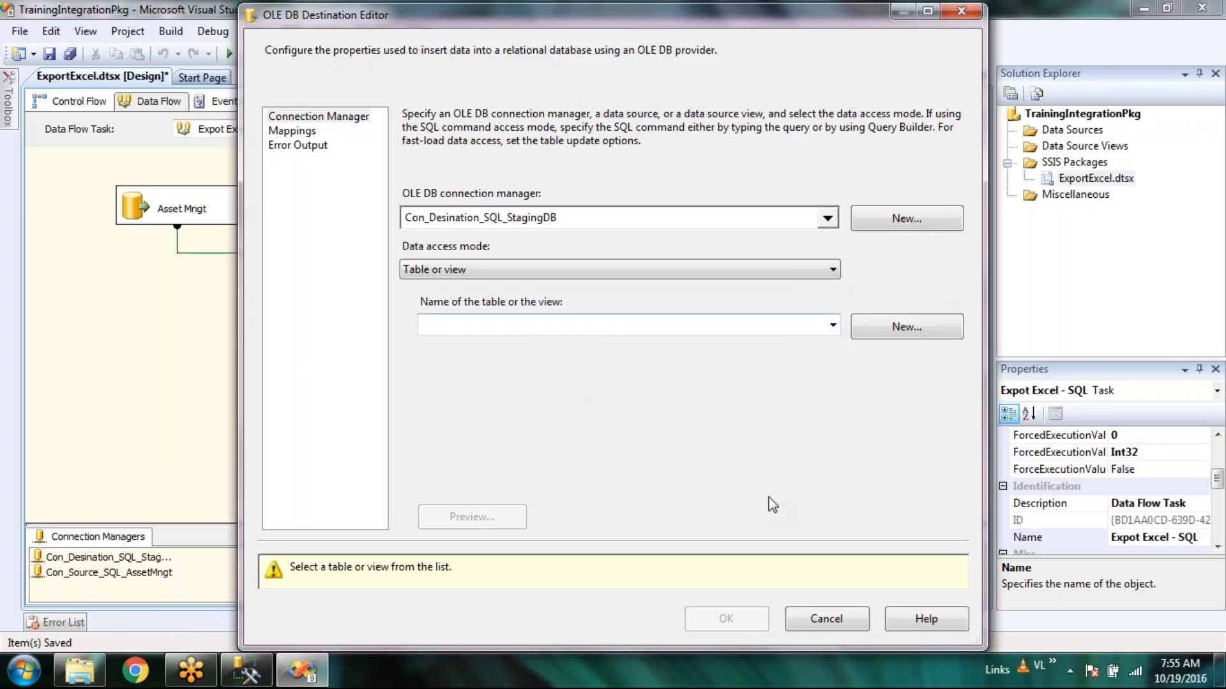
left_click(833, 326)
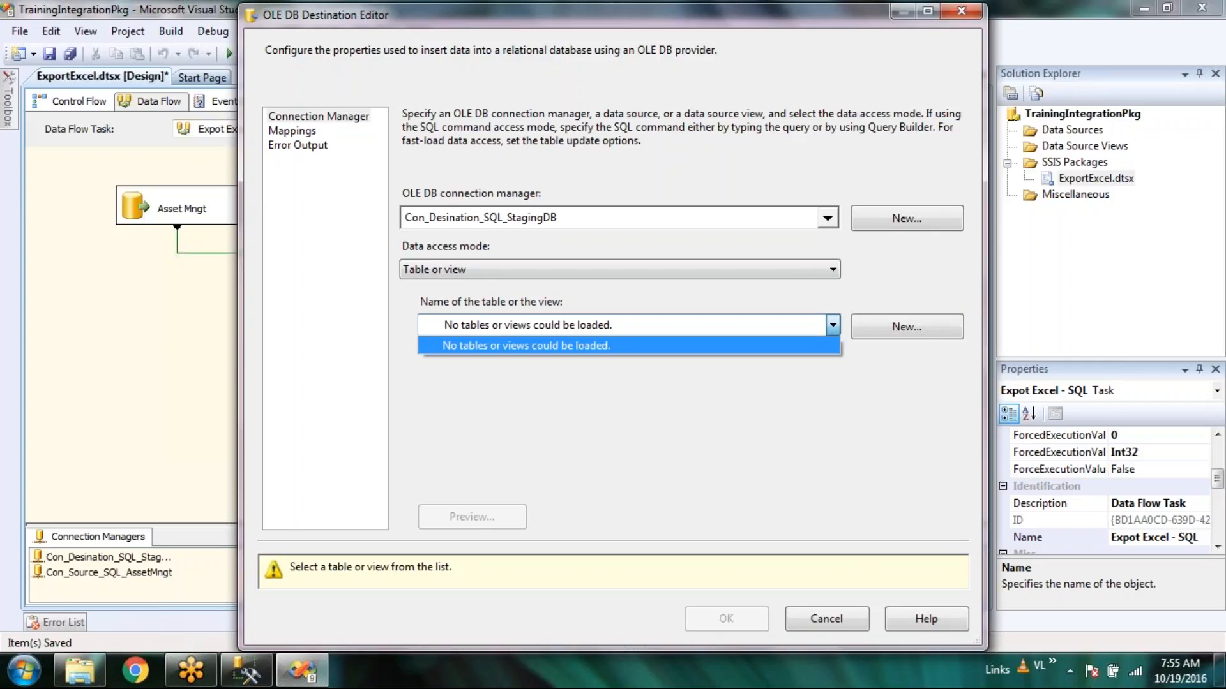
left_click(840, 406)
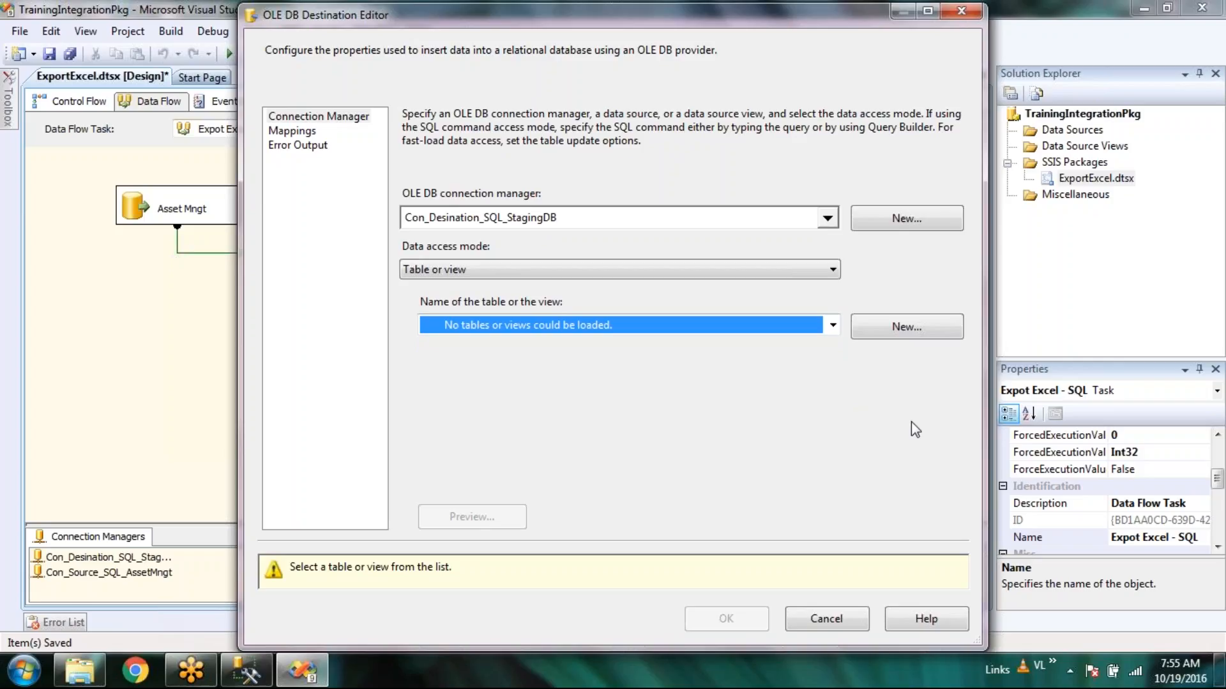
Create table [Staging DB] with CategoryId, Category and DeletedFlag, and preview it empty.
left_click(910, 329)
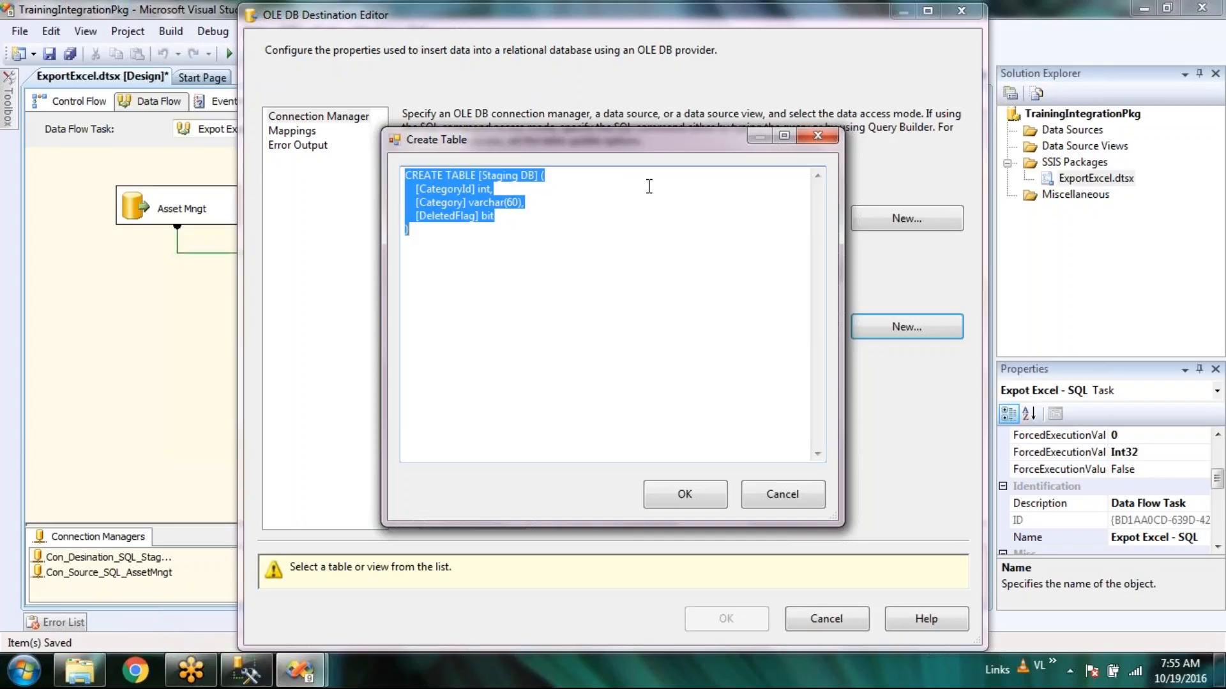
left_click(695, 496)
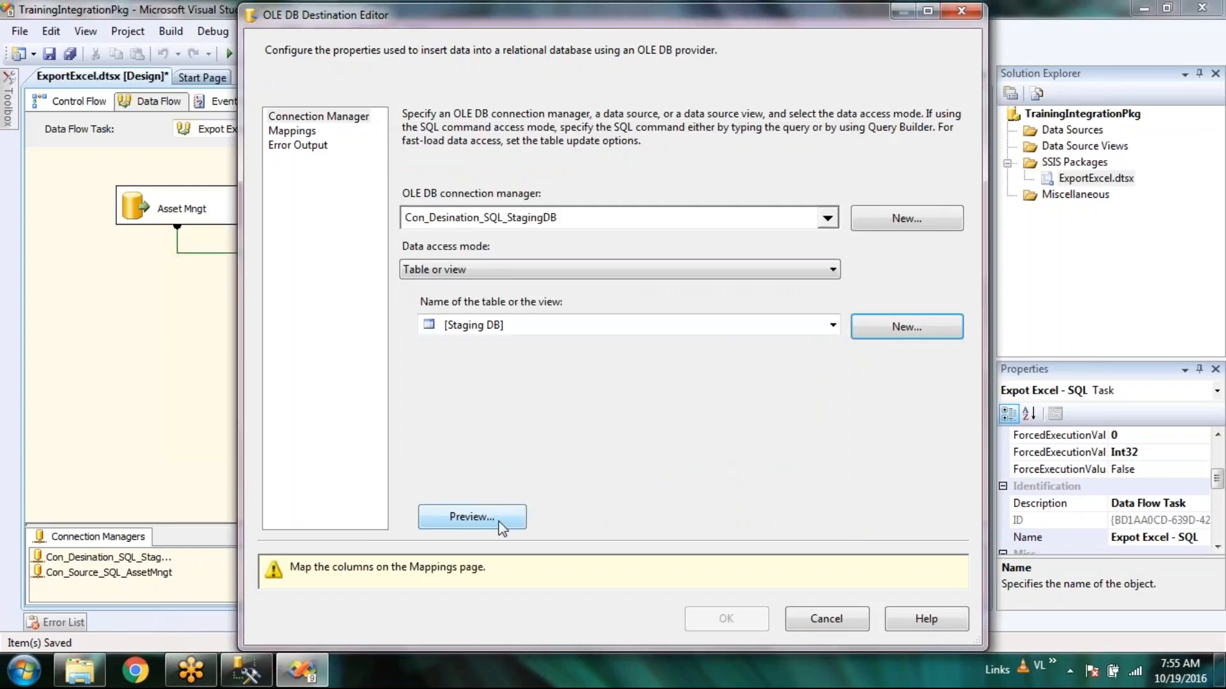
key("Return")
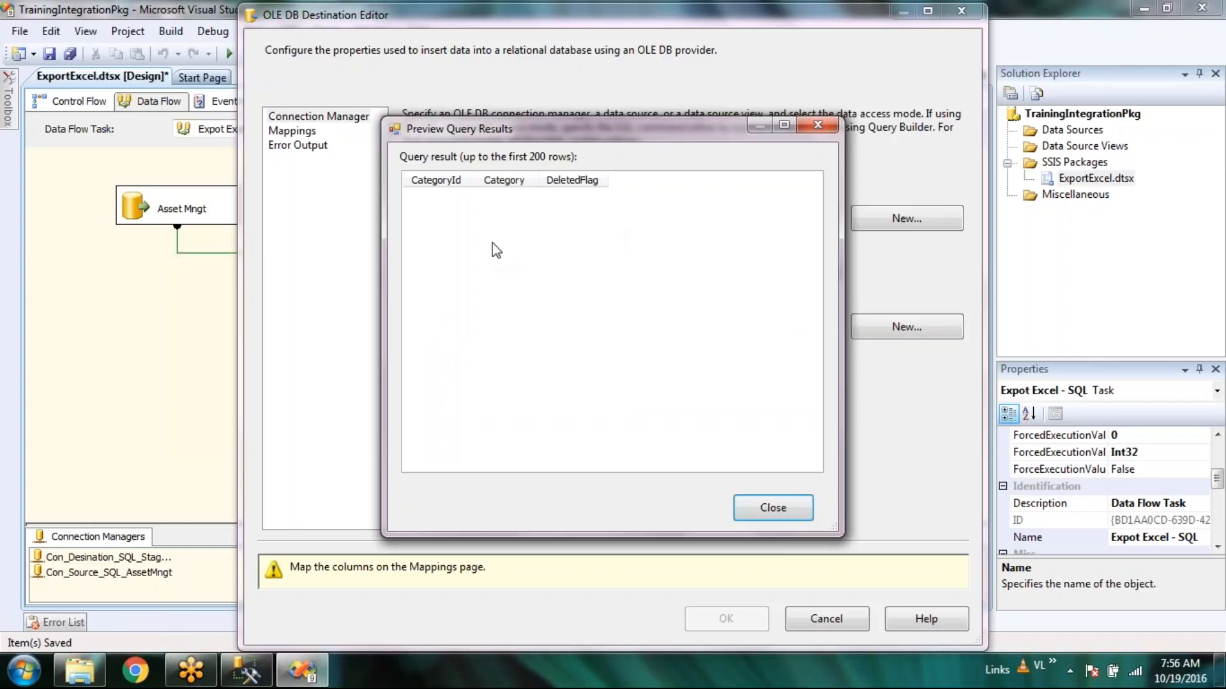
left_click(775, 508)
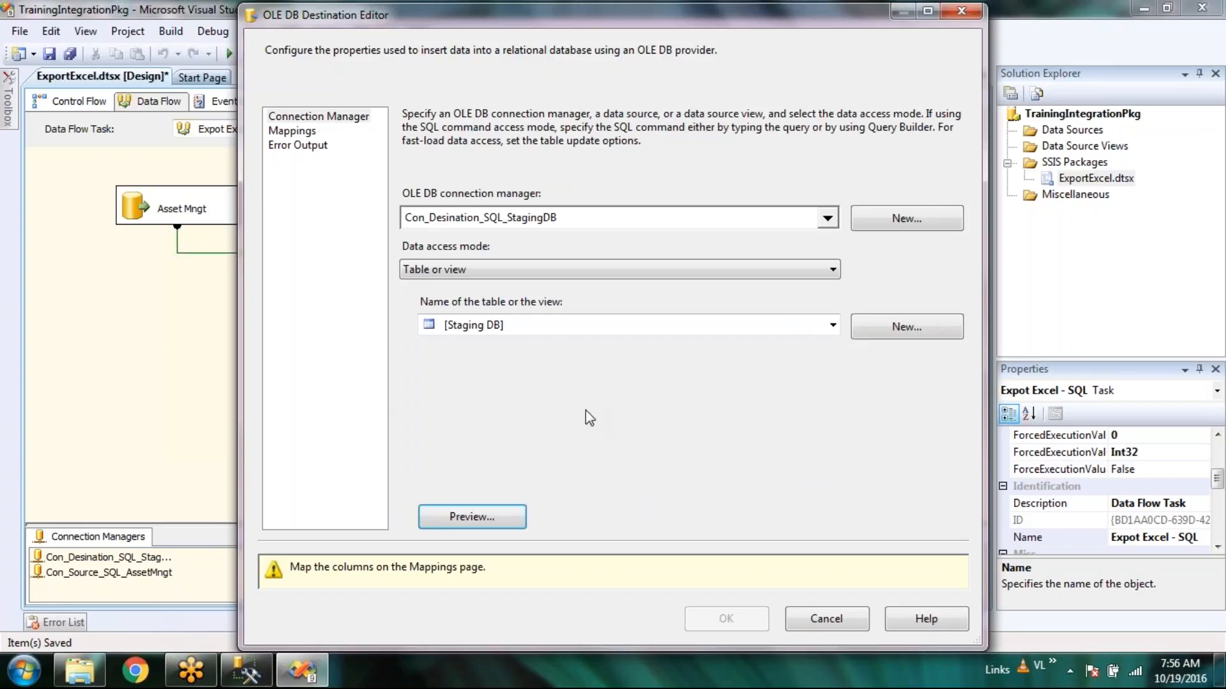
left_click(299, 138)
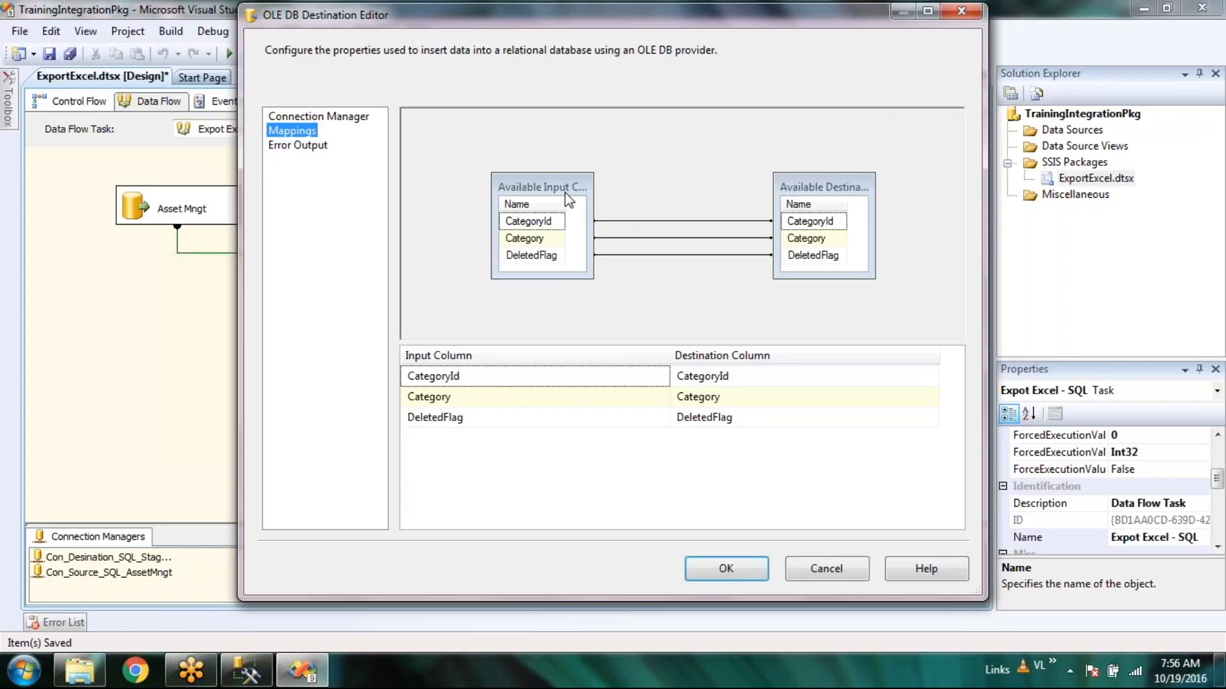
Rearrange the column boxes, delete the CategoryId mapping, and redraw CategoryId to destination CategoryId.
left_click_drag(565, 195, 500, 163)
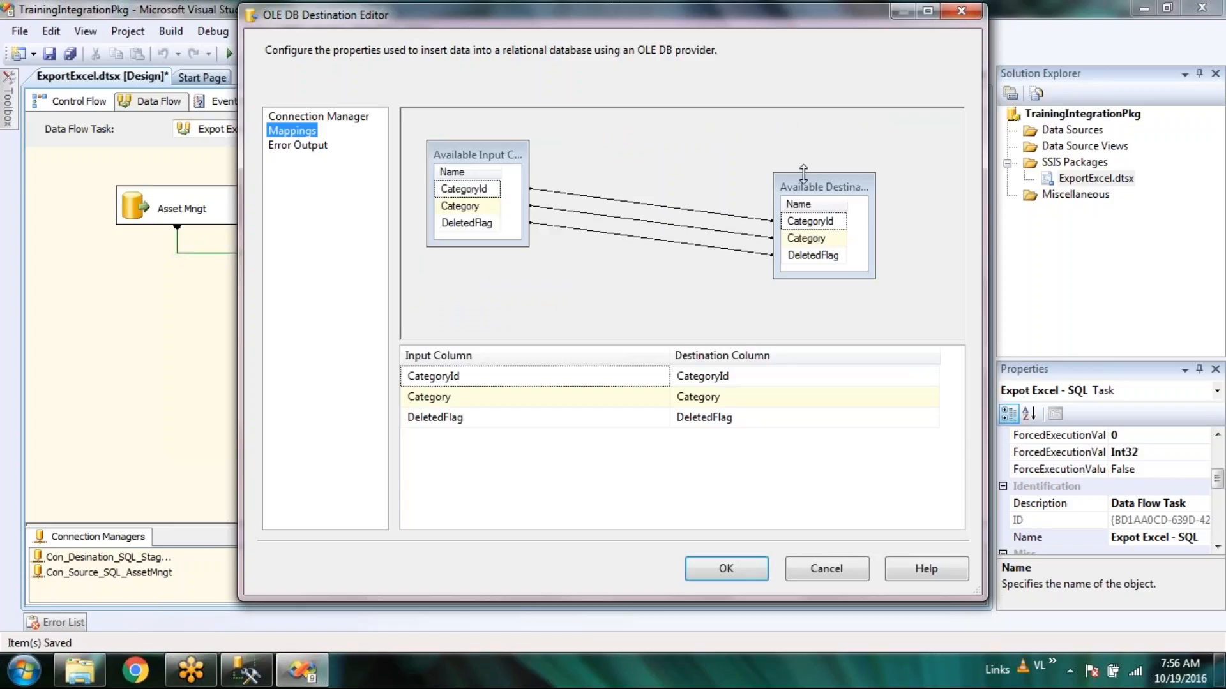
left_click_drag(825, 189, 822, 152)
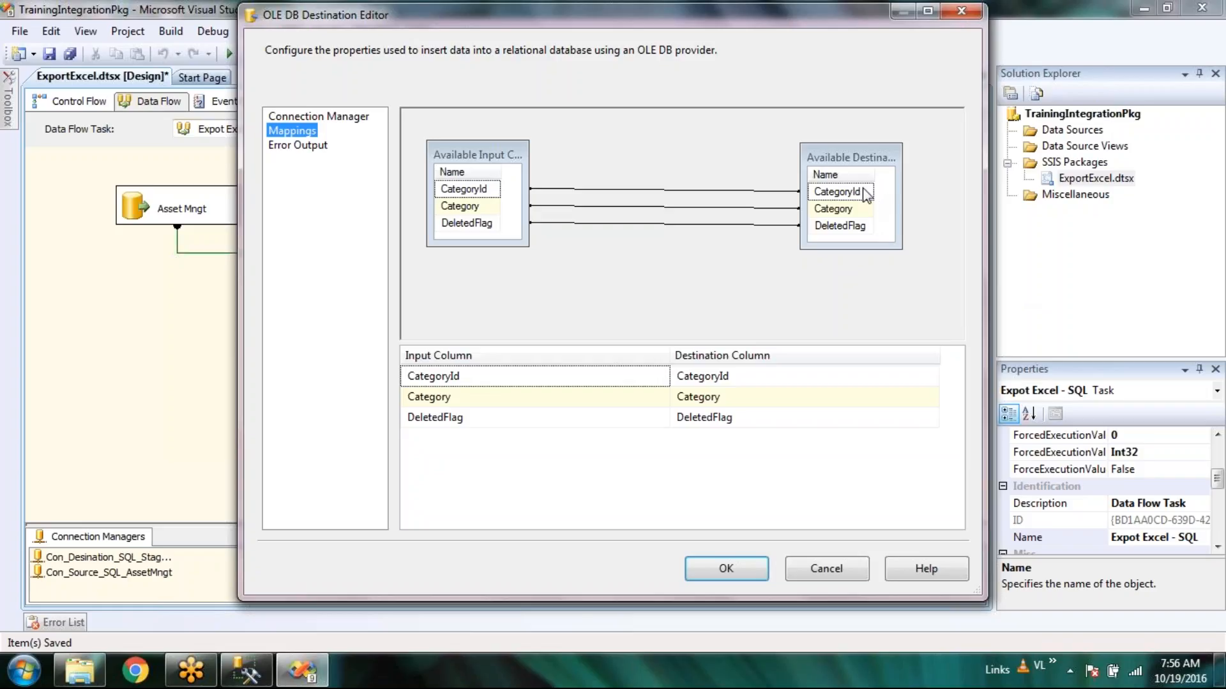
mouse_move(866, 194)
left_click(492, 191)
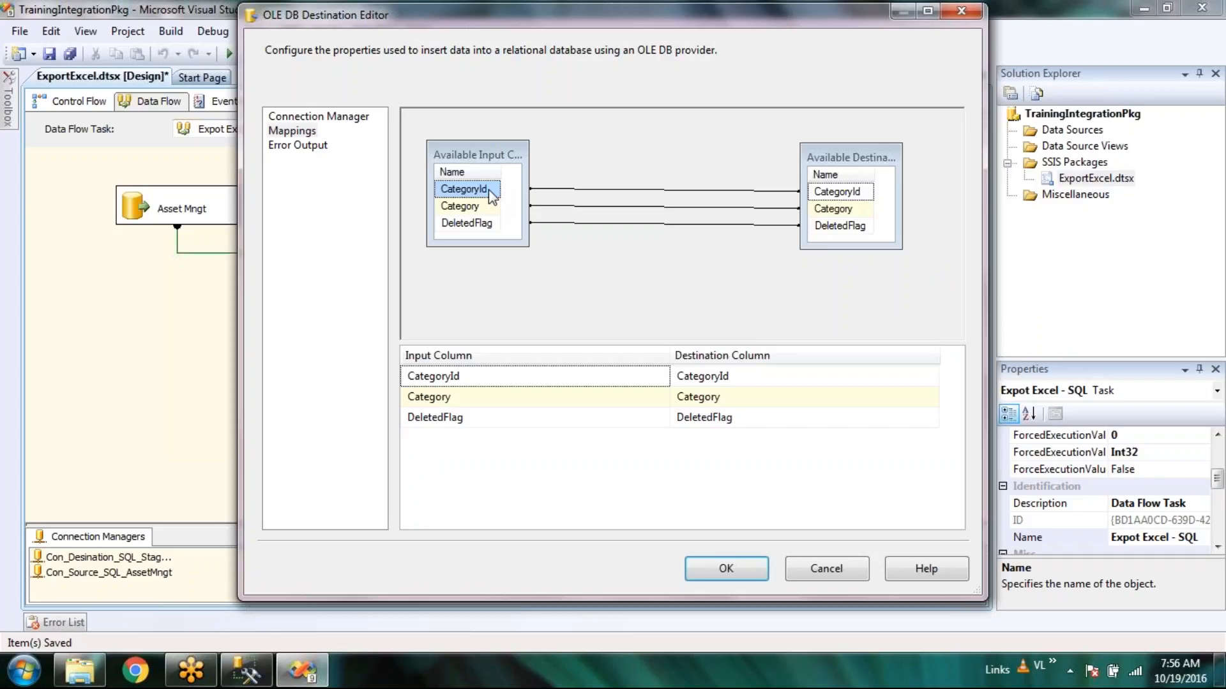
left_click(621, 190)
right_click(620, 192)
left_click(724, 223)
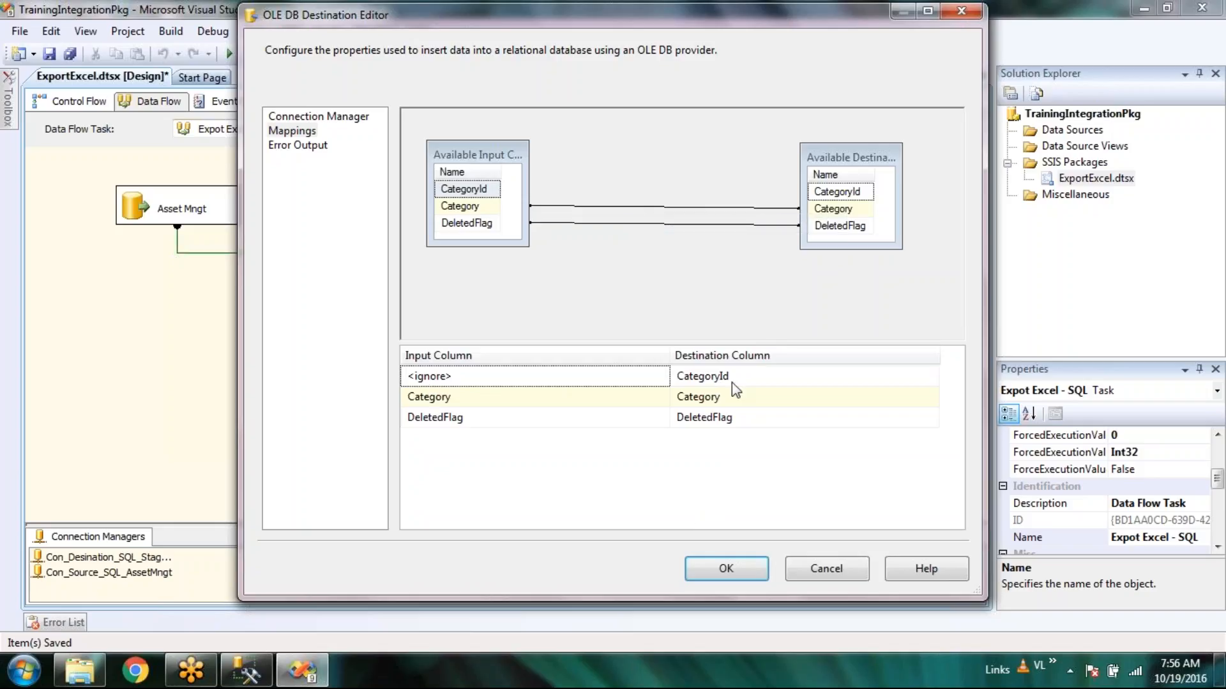
mouse_move(731, 382)
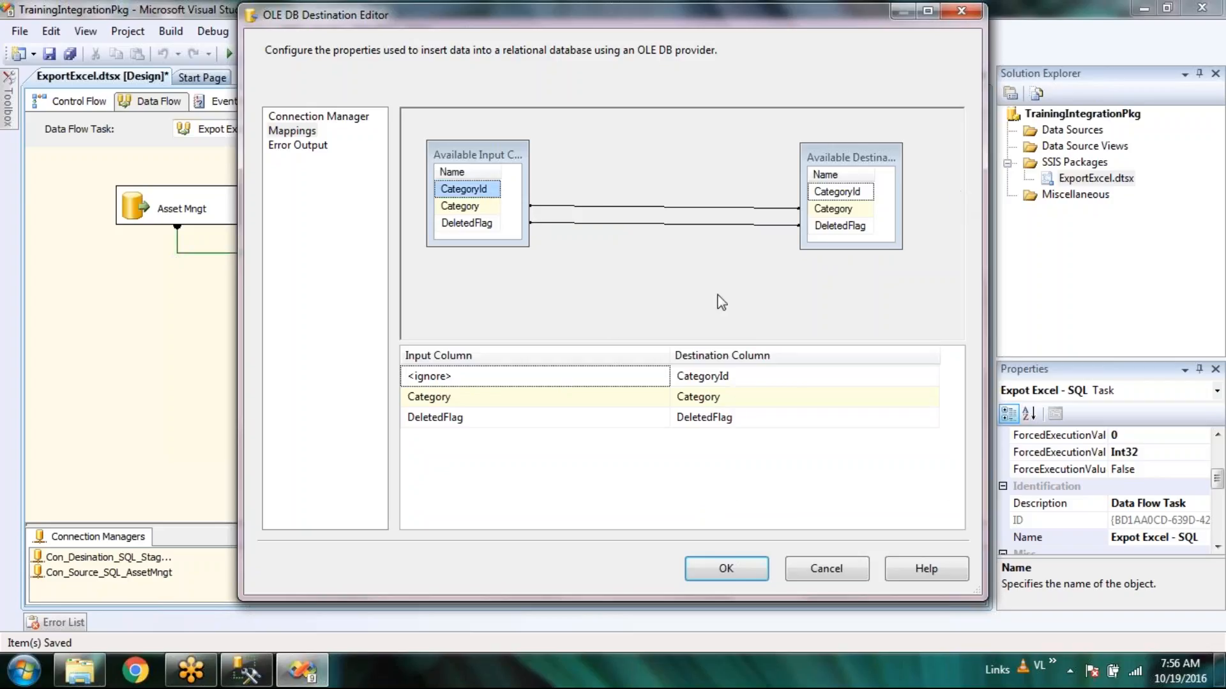
left_click_drag(474, 189, 798, 189)
left_click_drag(508, 197, 844, 195)
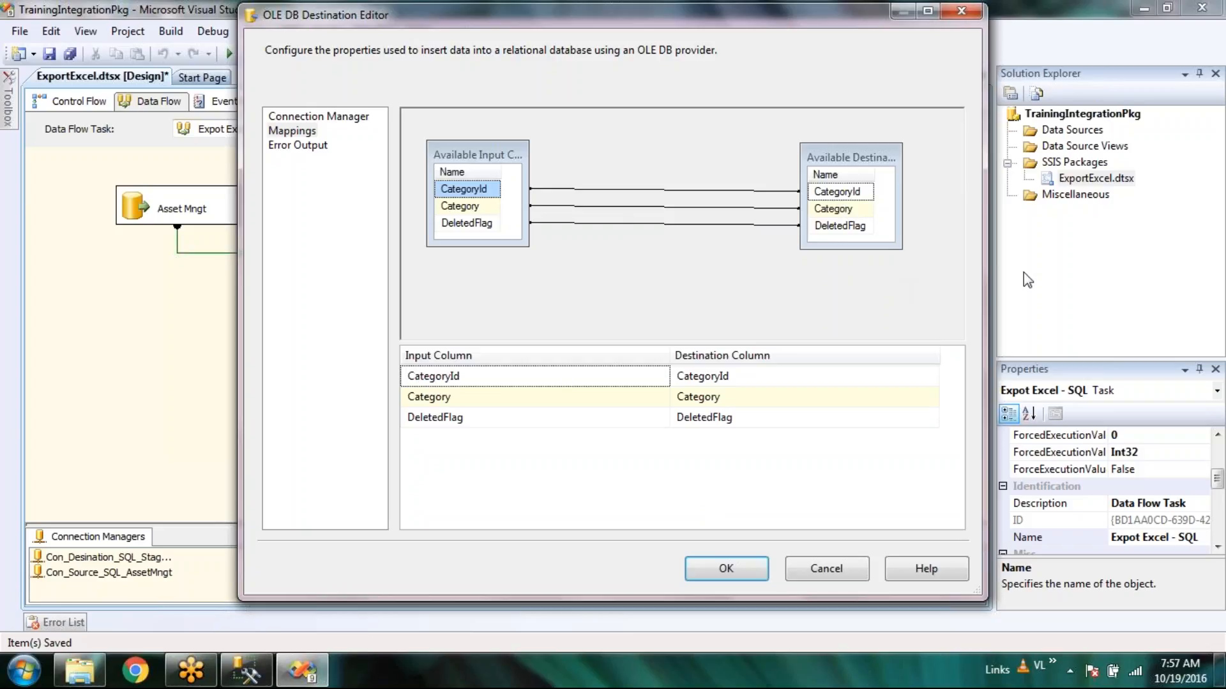
left_click(291, 147)
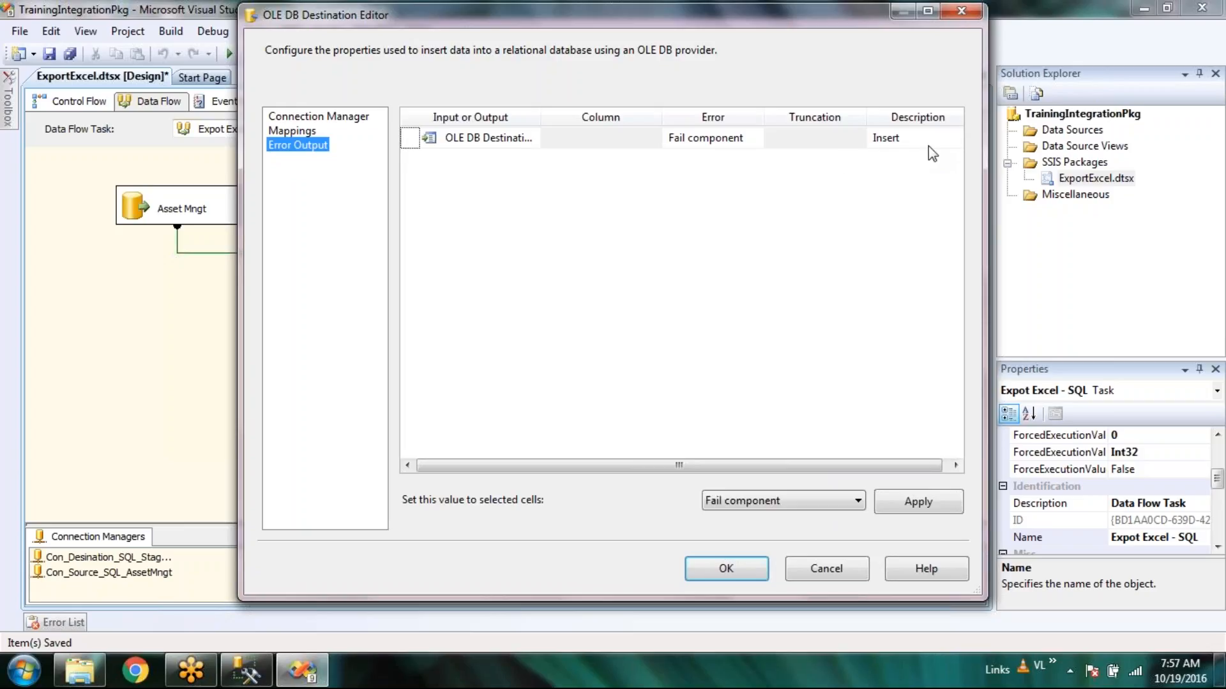
Set the Staging DB Insert error row to Ignore failure, apply, and close with OK.
left_click(928, 146)
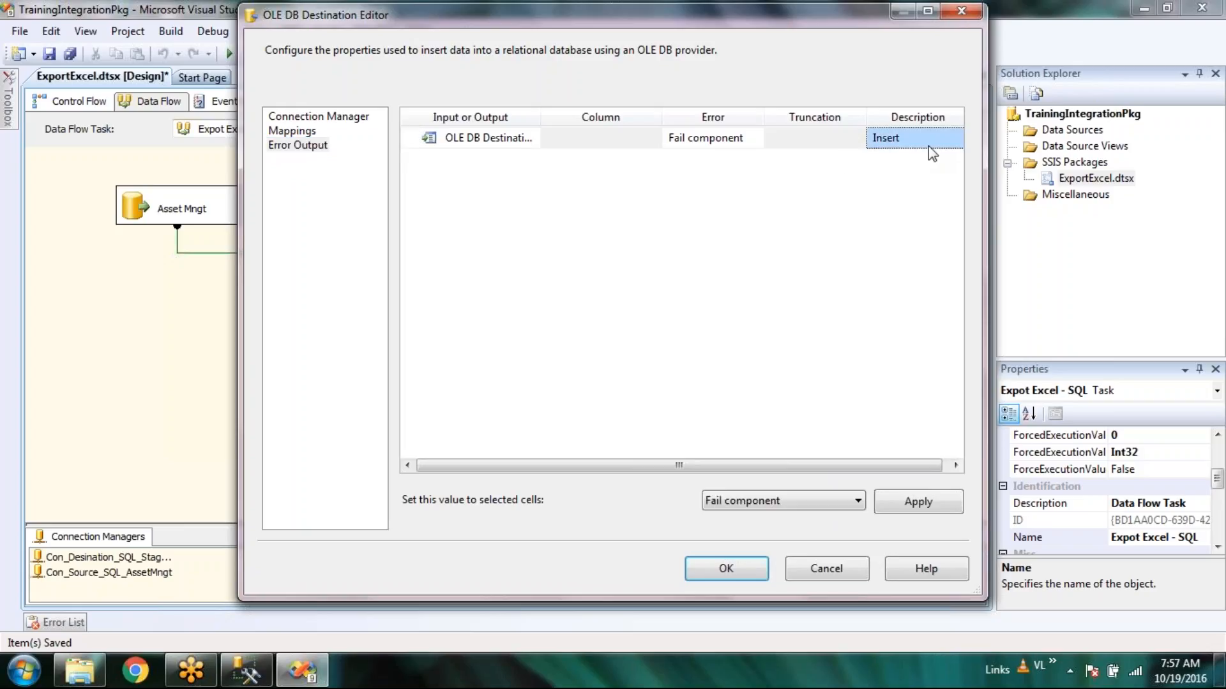
left_click(835, 508)
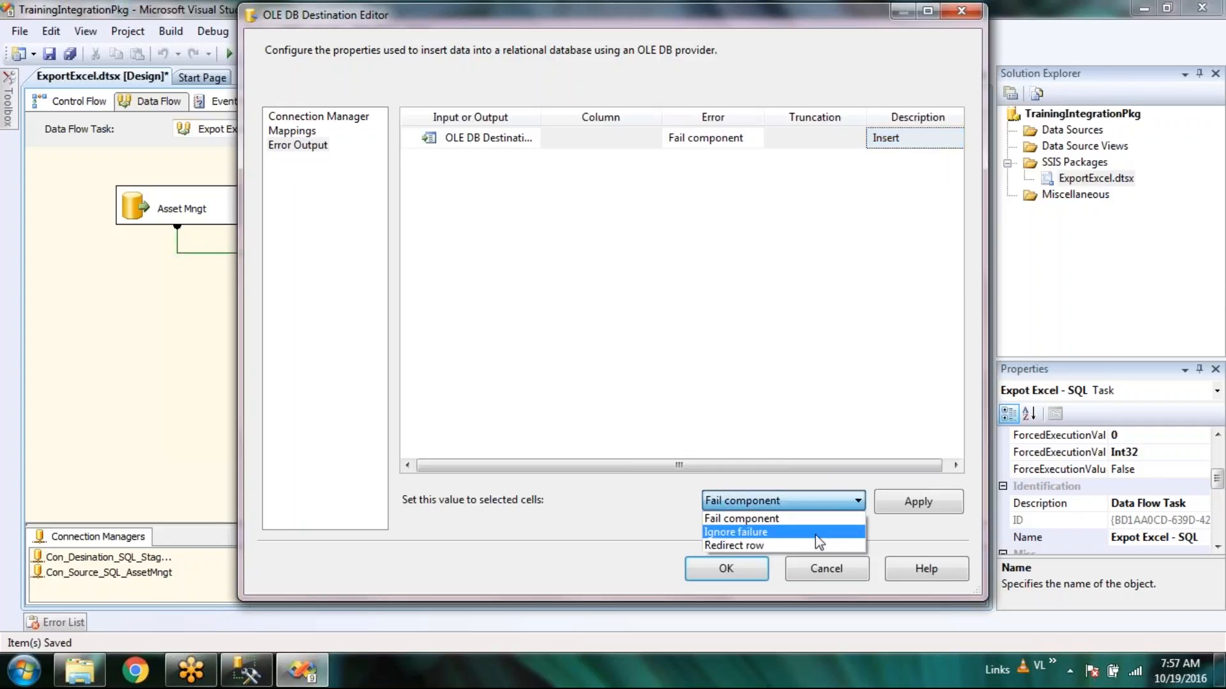
left_click(819, 534)
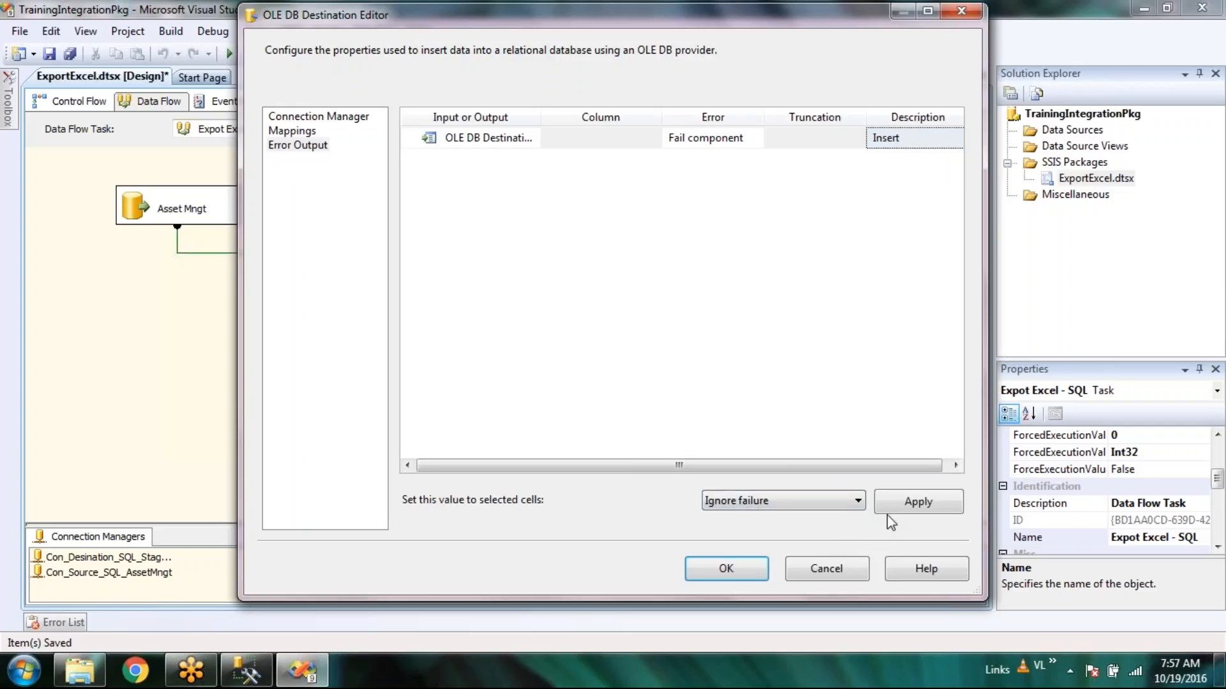
left_click(937, 502)
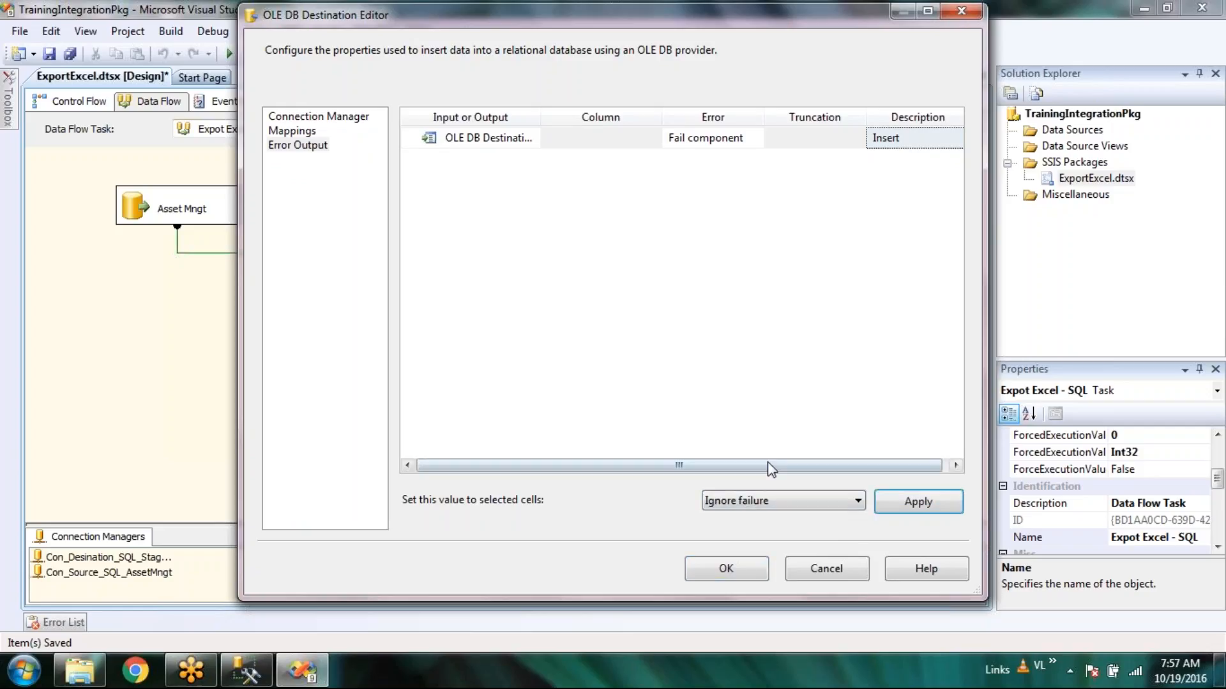
left_click(757, 573)
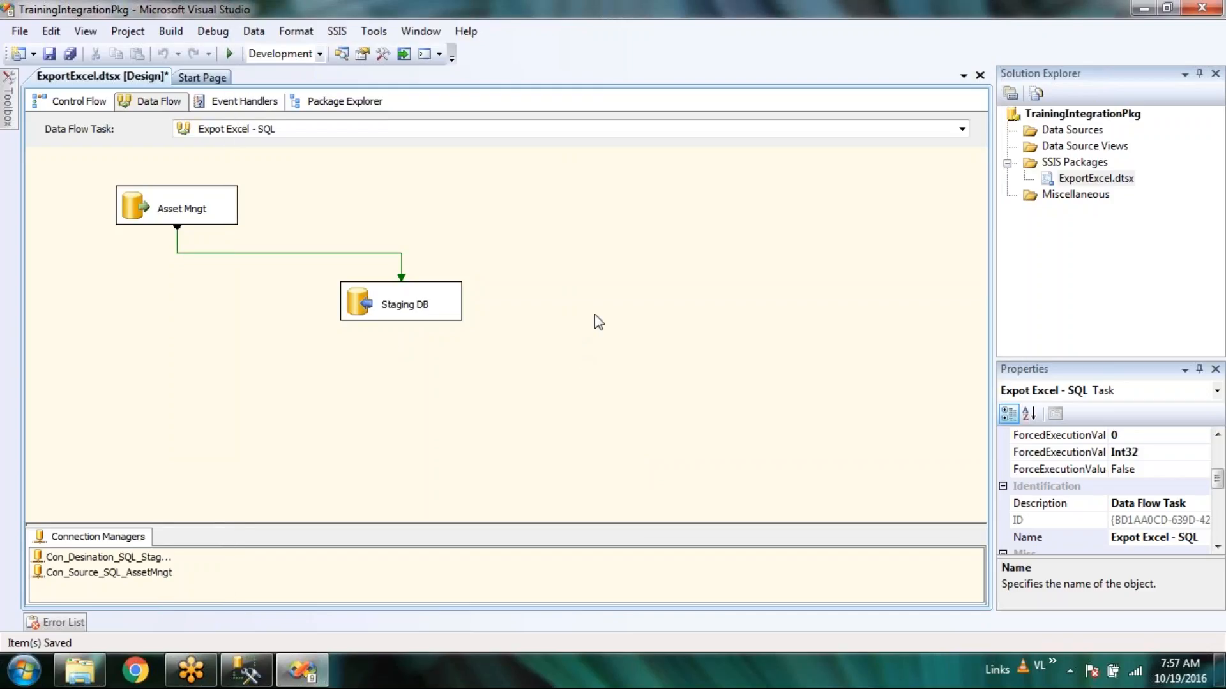
Add and discard an empty annotation, then abandon a first error-output drag from Staging DB.
right_click(401, 358)
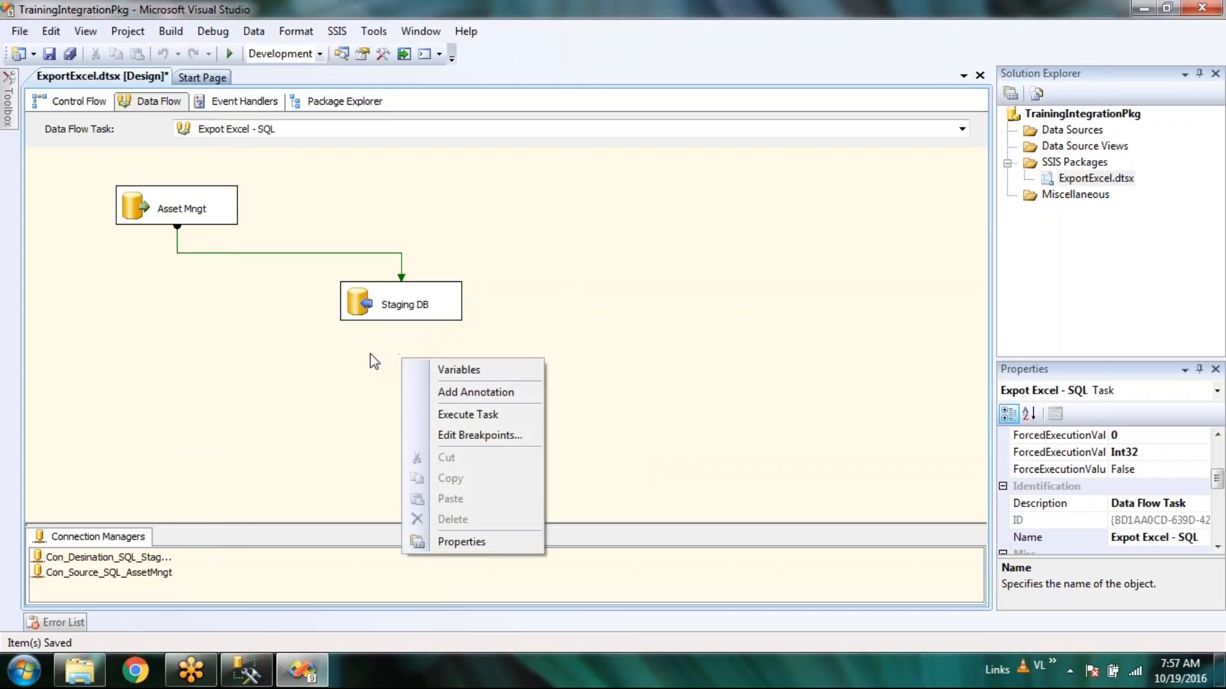
left_click(374, 362)
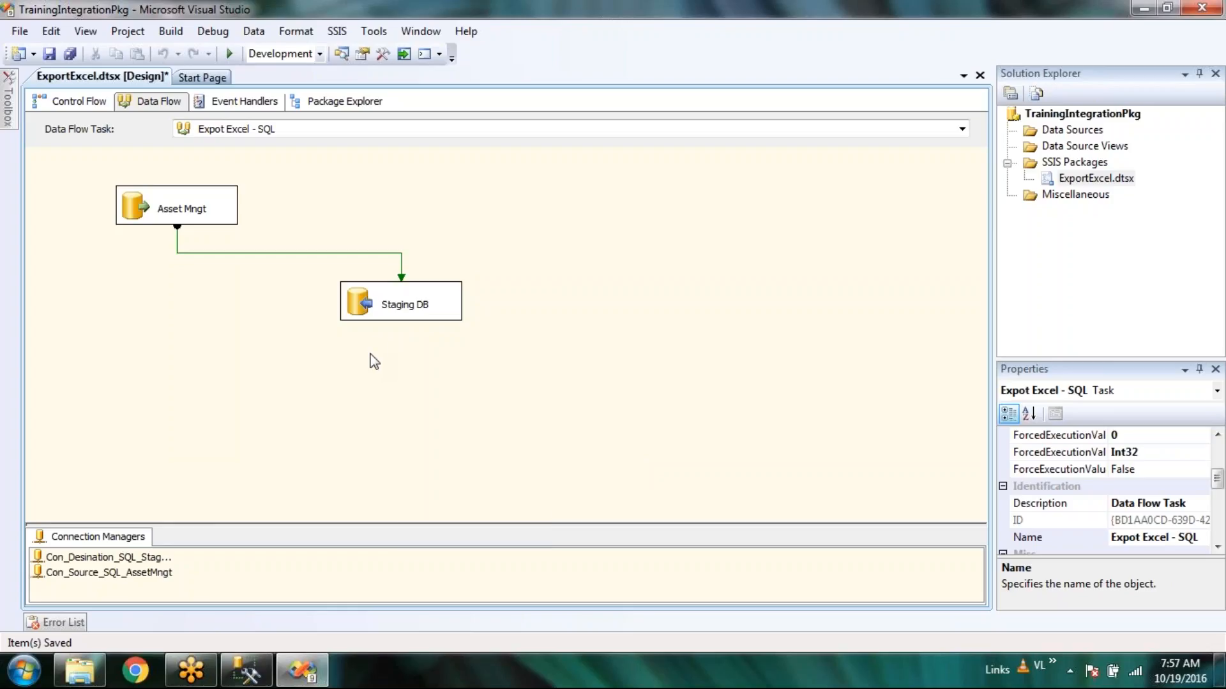
right_click(433, 386)
left_click(447, 419)
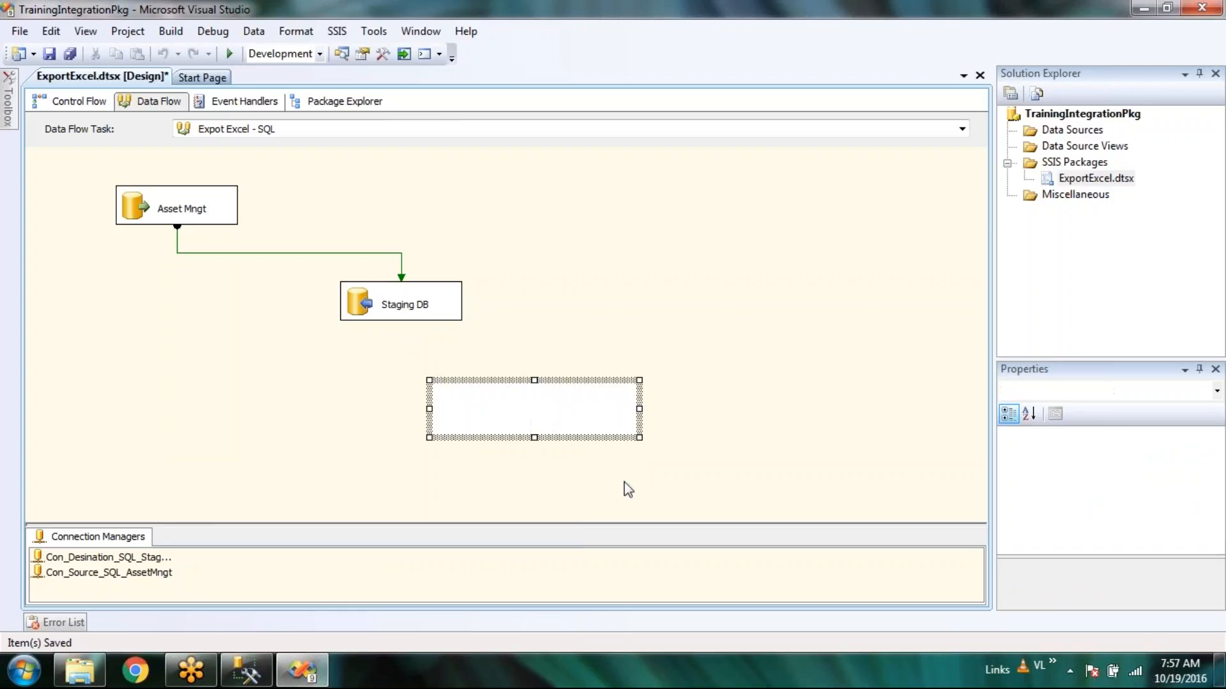
left_click(739, 417)
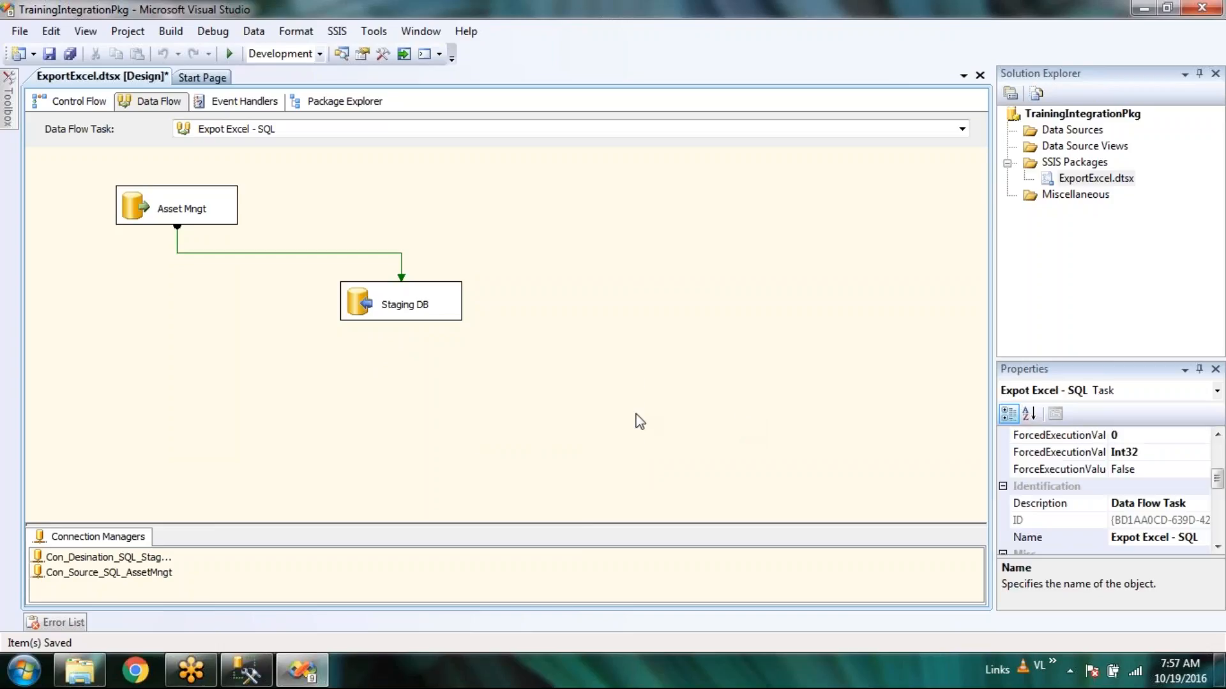
left_click(410, 320)
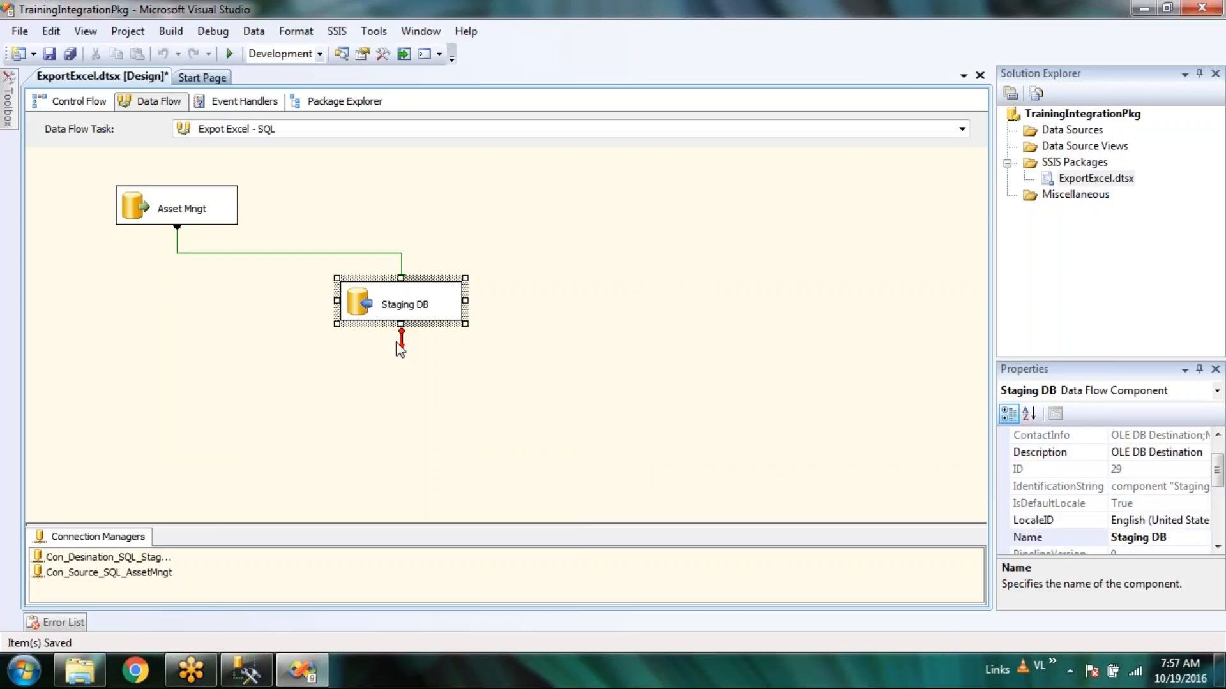
right_click(400, 349)
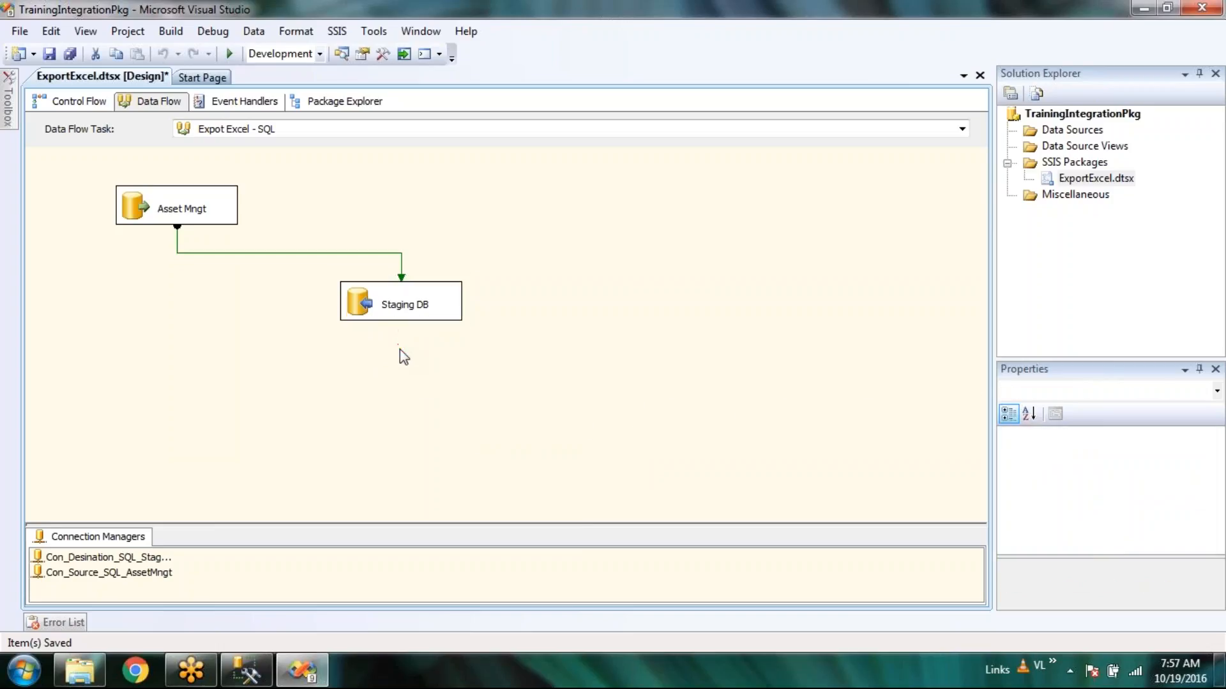
left_click(400, 317)
left_click_drag(402, 339, 512, 390)
left_click_drag(462, 425, 331, 411)
Find Term Lookup in the Toolbox and drop it onto the data flow.
left_click(10, 102)
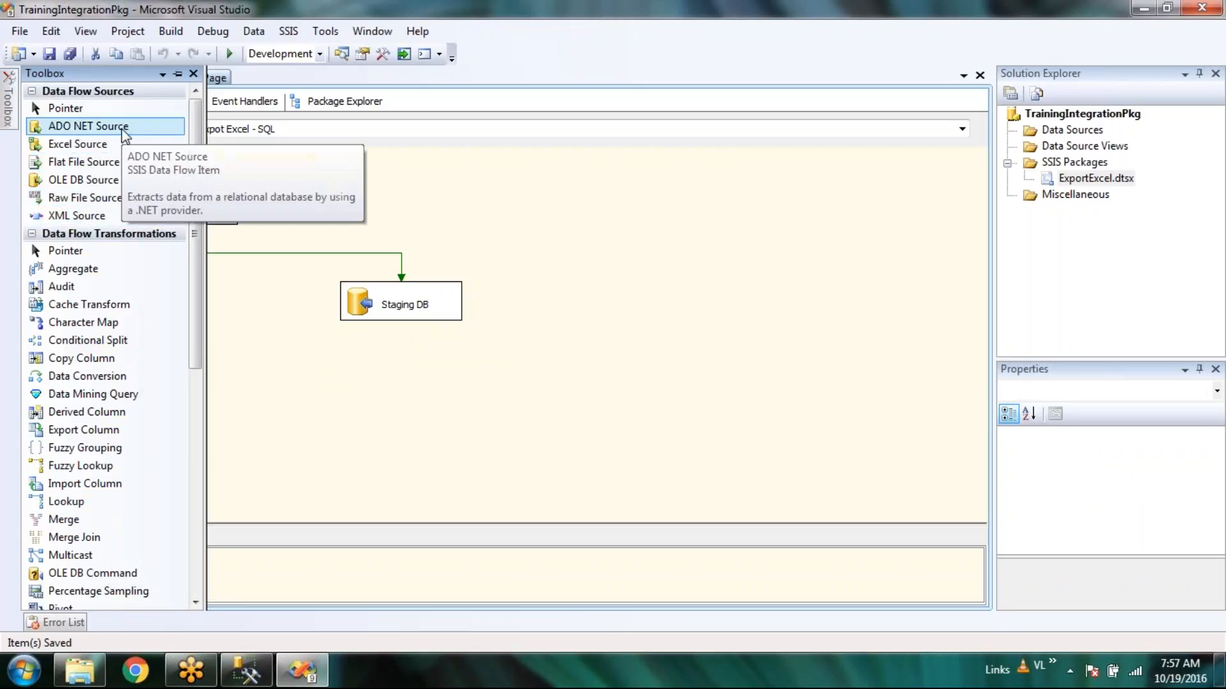
scroll(125, 132, "down", 4)
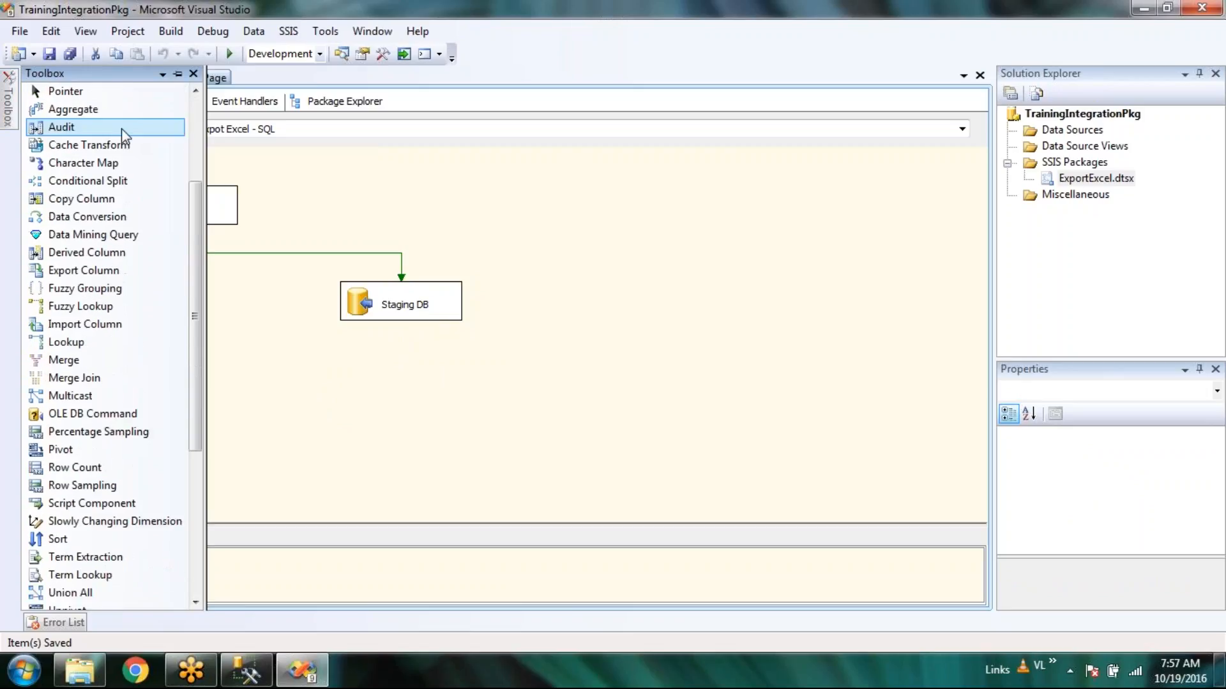
scroll(125, 134, "down", 3)
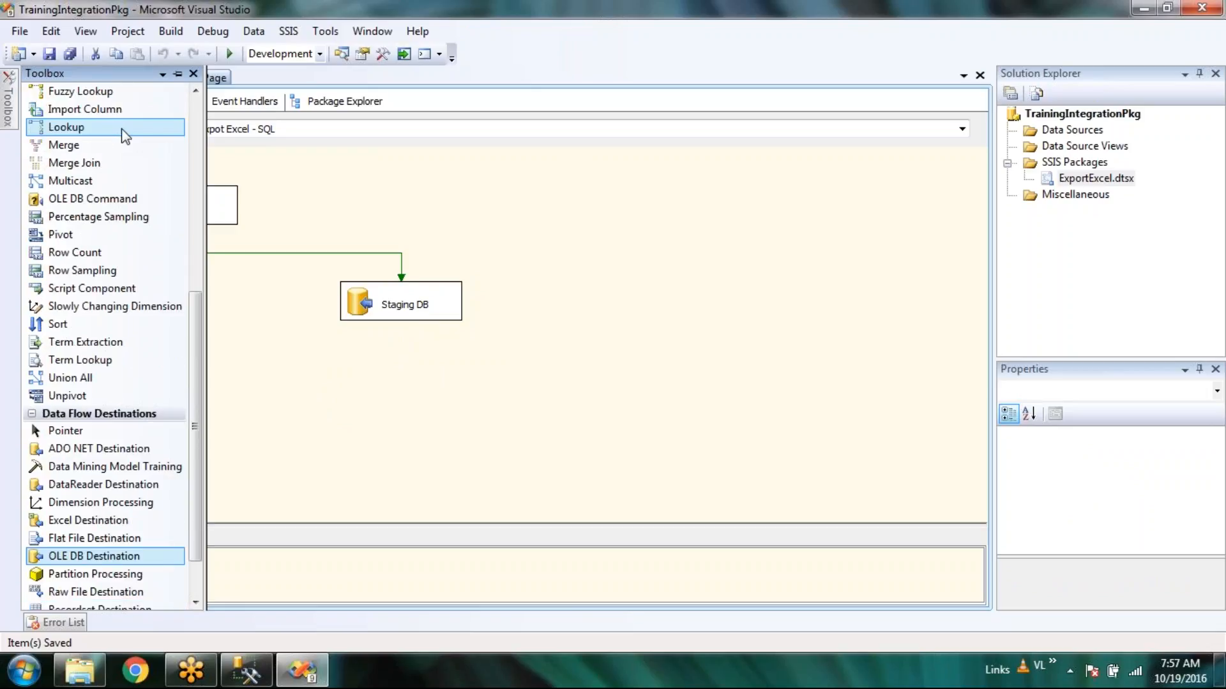
scroll(122, 128, "down", 1)
scroll(121, 129, "down", 1)
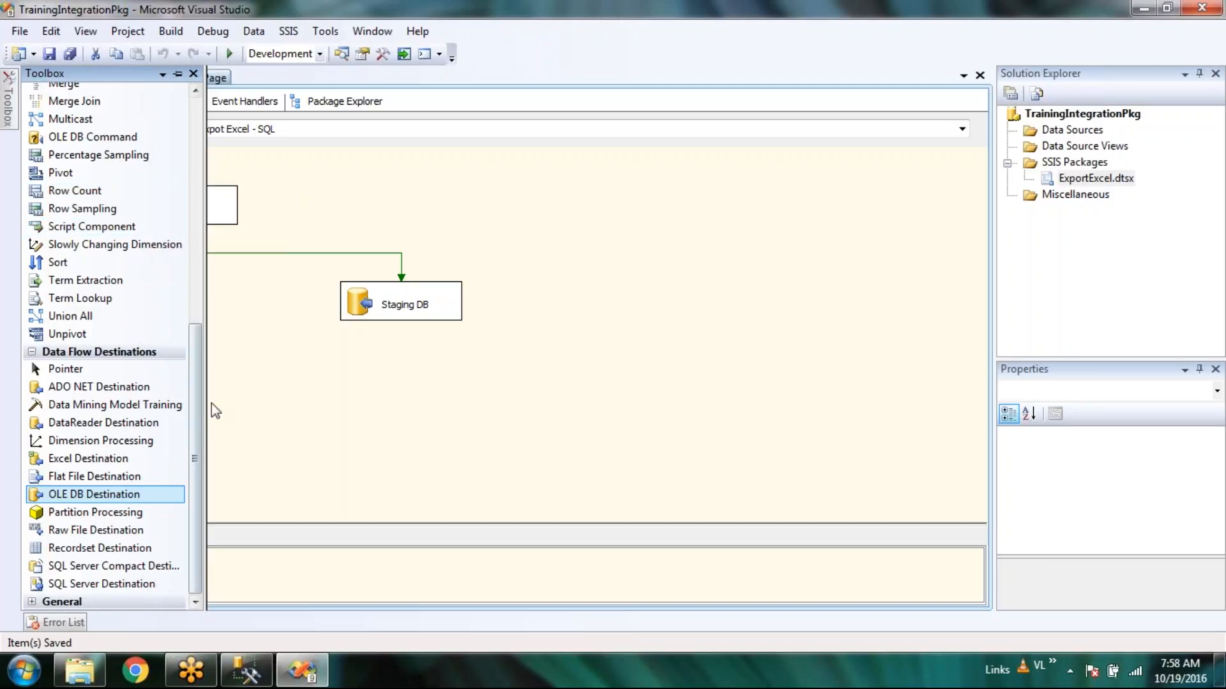
scroll(195, 358, "up", 1)
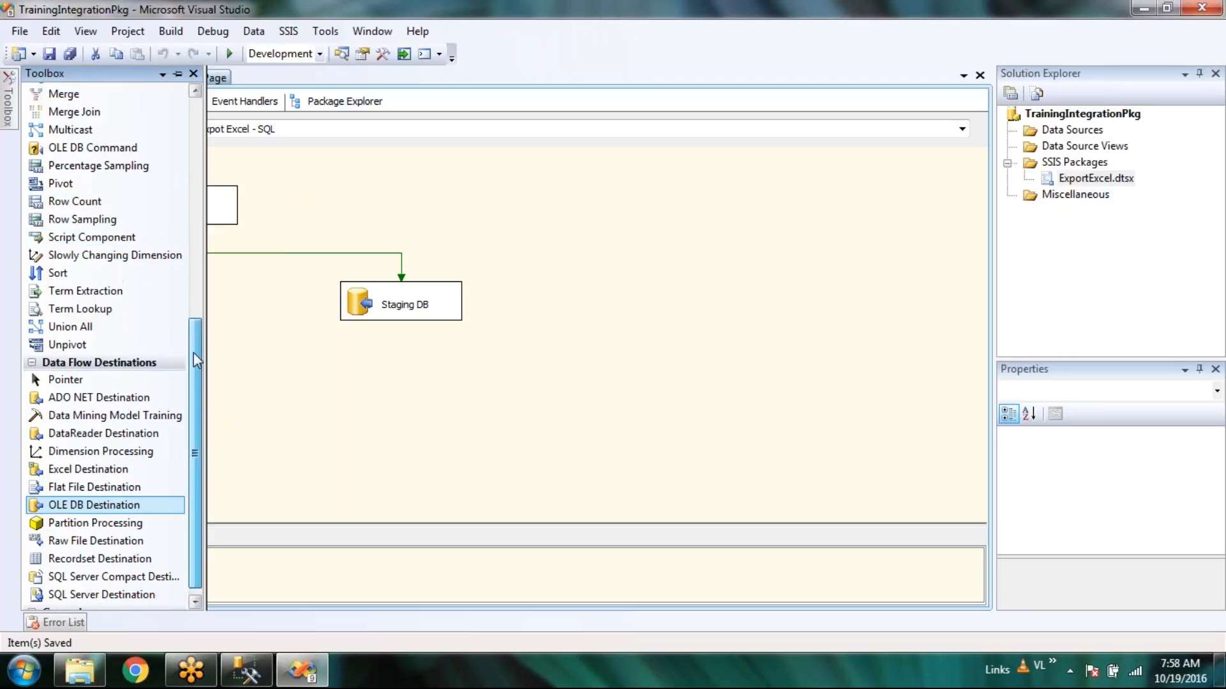
left_click_drag(195, 358, 196, 329)
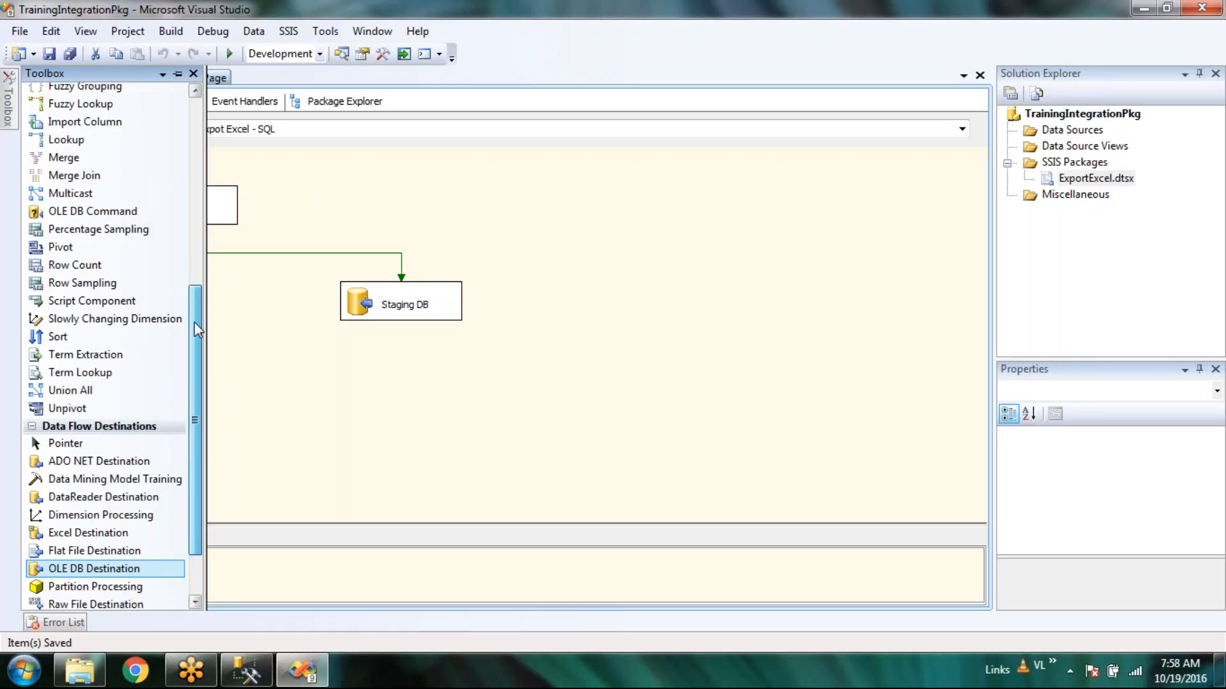
left_click_drag(195, 322, 240, 83)
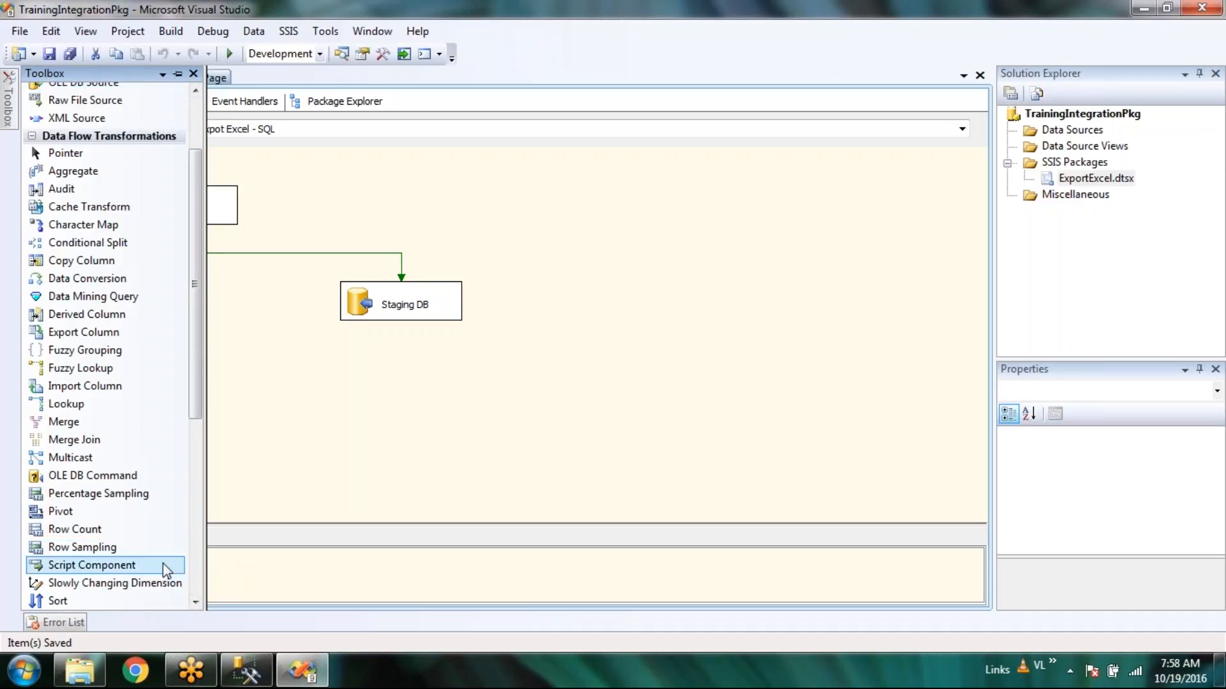
left_click_drag(196, 418, 198, 479)
left_click_drag(112, 524, 589, 383)
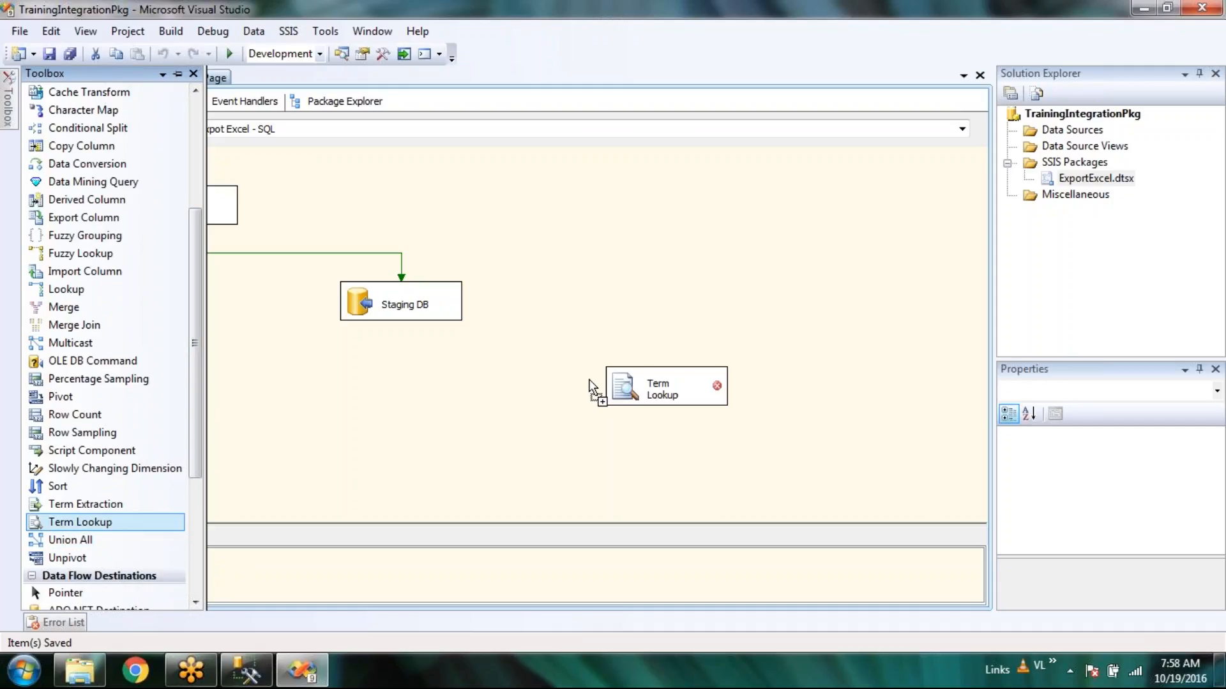
Route Staging DB's red error output to Term Lookup and accept Configure Error Output.
left_click(408, 312)
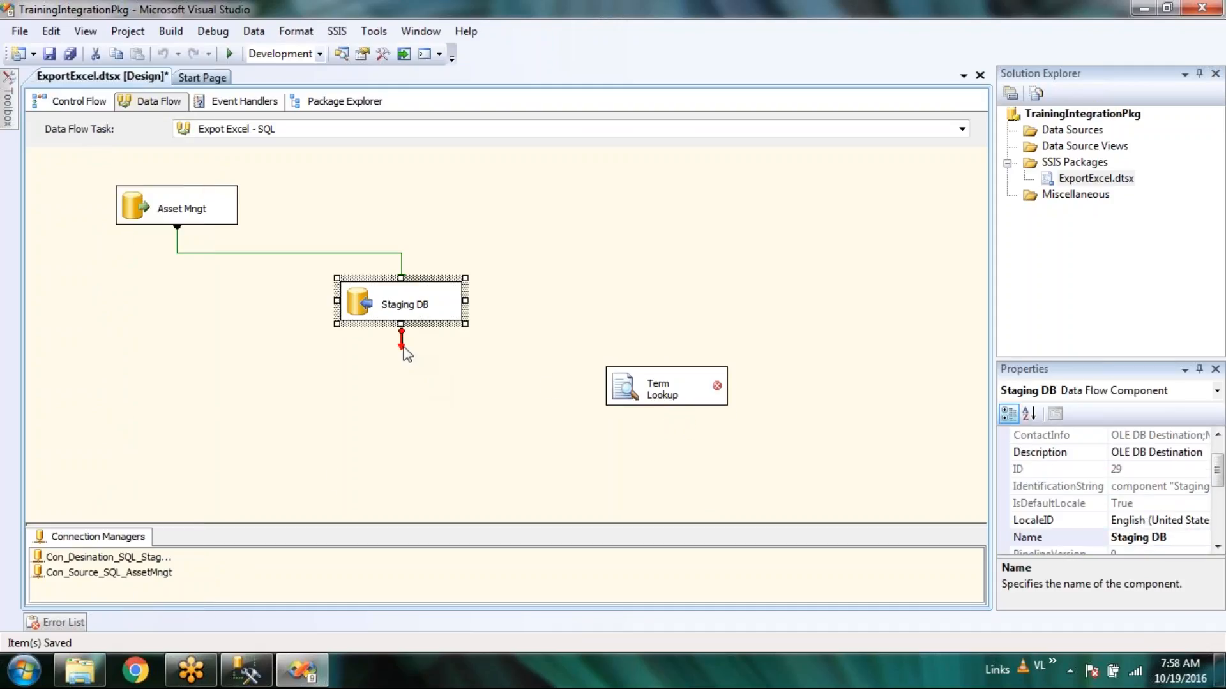
left_click_drag(402, 345, 704, 408)
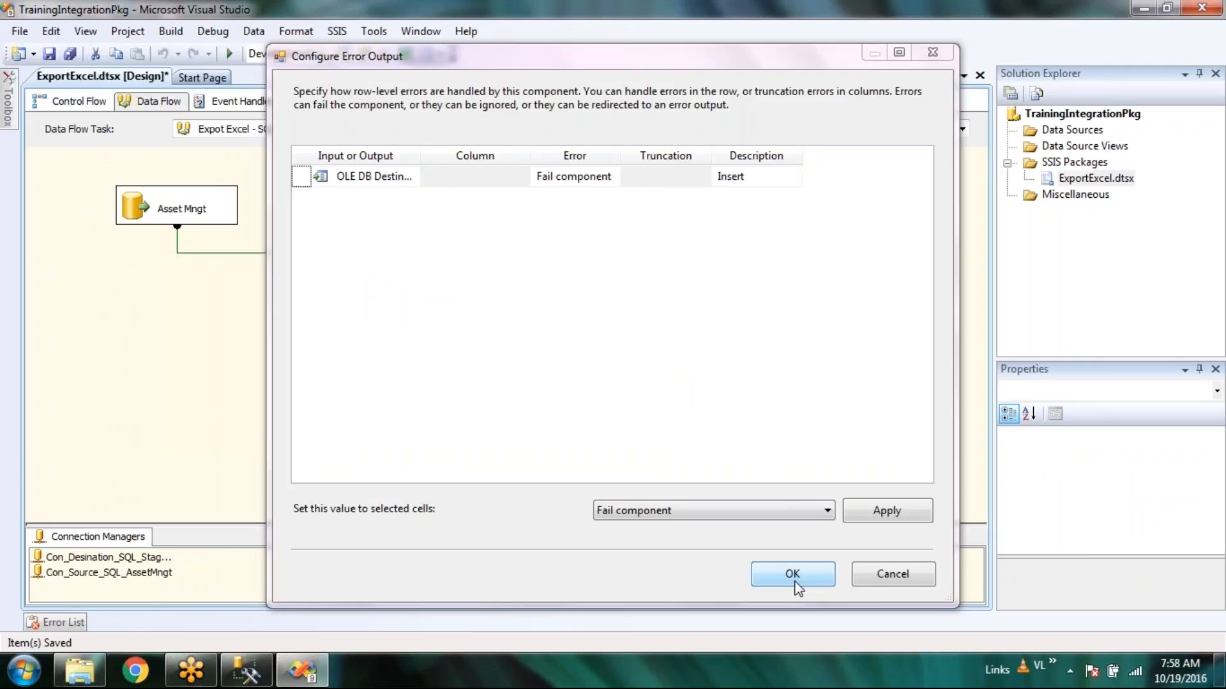
left_click(792, 573)
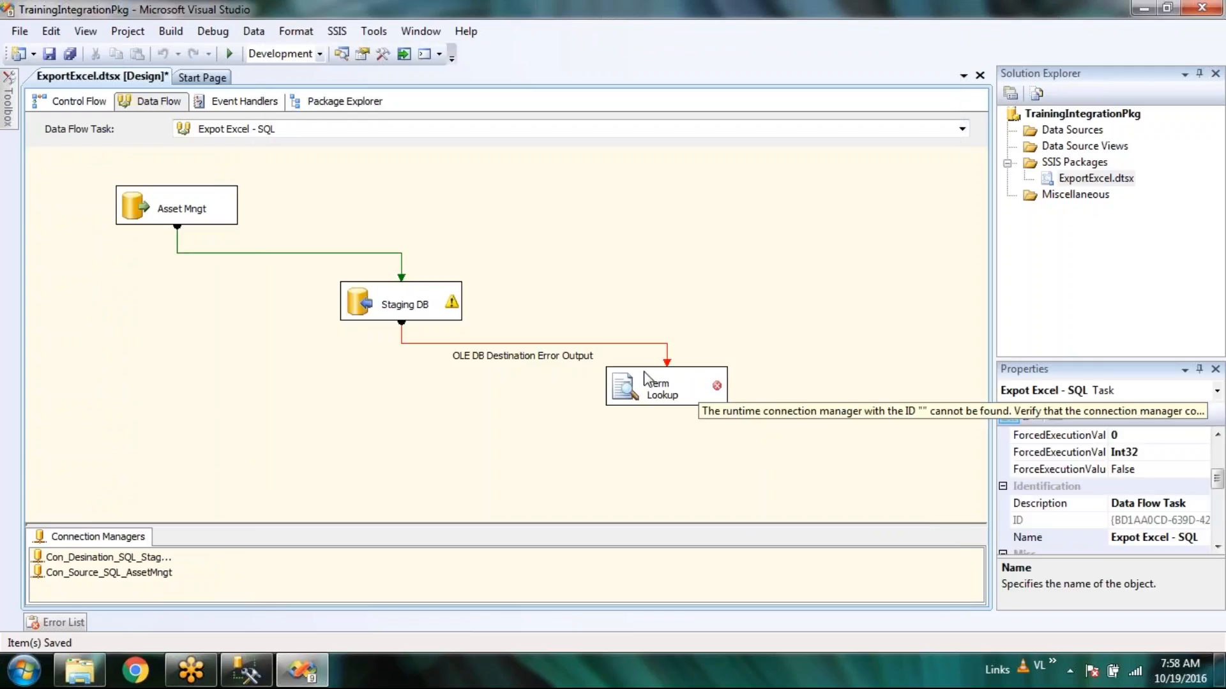
Delete the Term Lookup and confirm removing its error path.
right_click(617, 391)
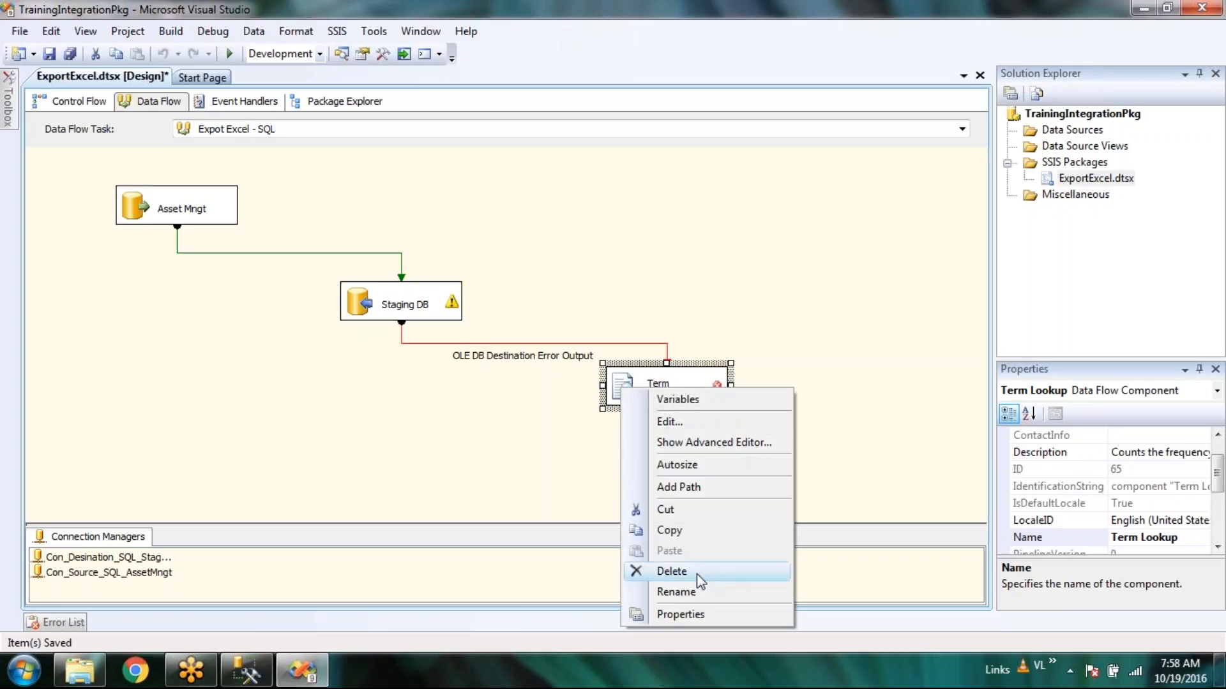
left_click(696, 574)
left_click(758, 367)
left_click(842, 452)
Scroll through the Toolbox component list and back up.
mouse_move(5, 131)
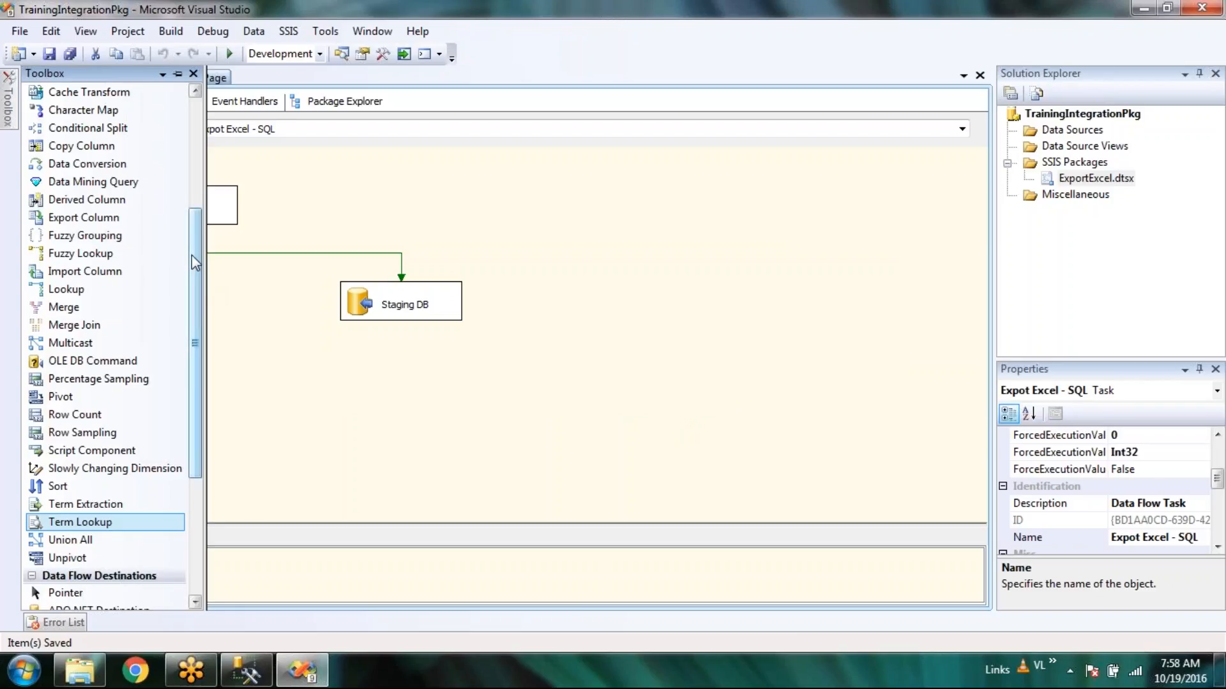
left_click_drag(197, 263, 204, 169)
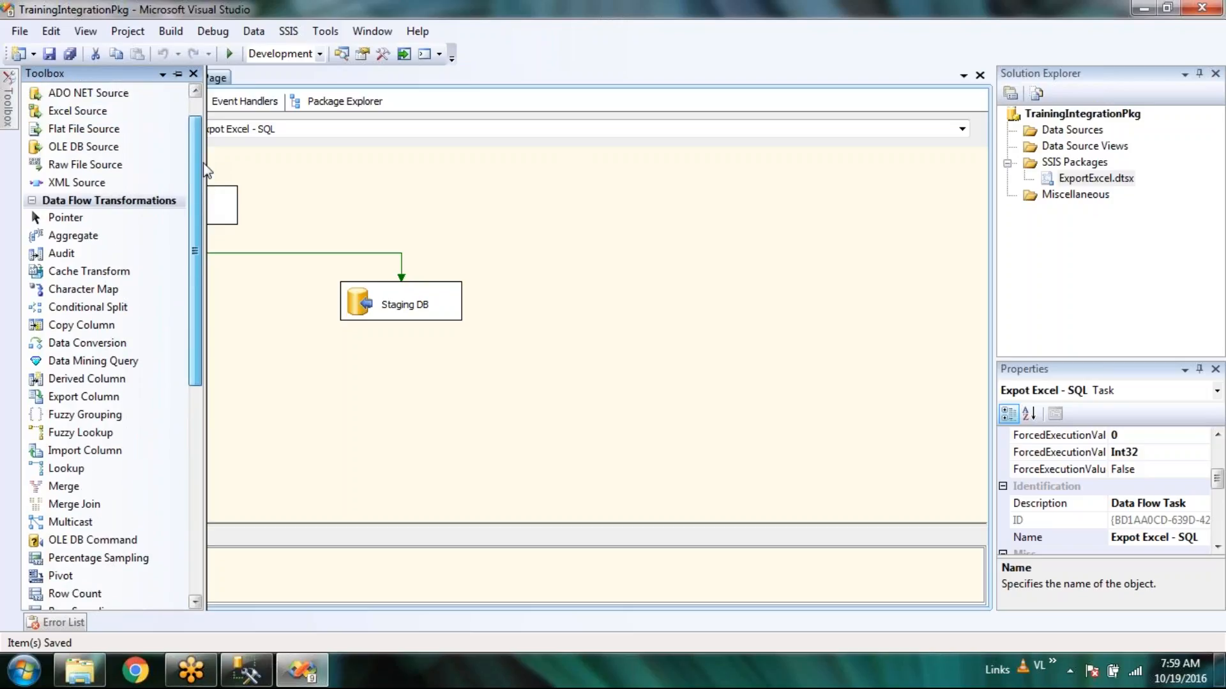
left_click_drag(205, 170, 206, 135)
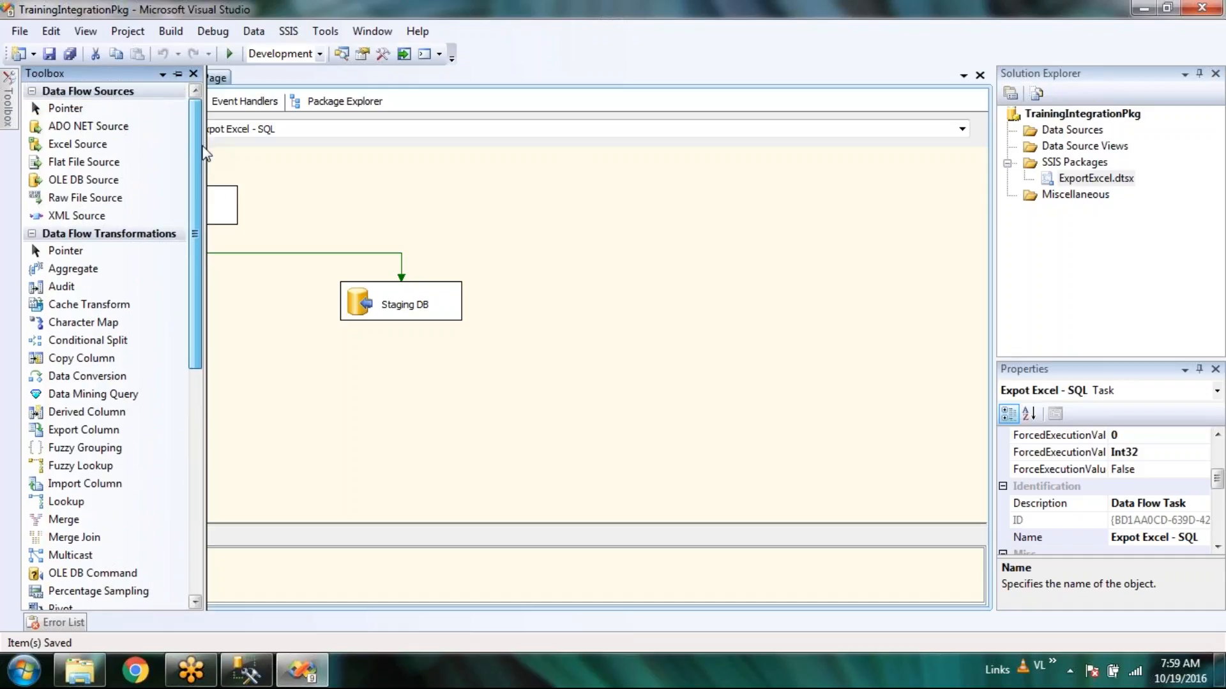
left_click_drag(203, 146, 231, 418)
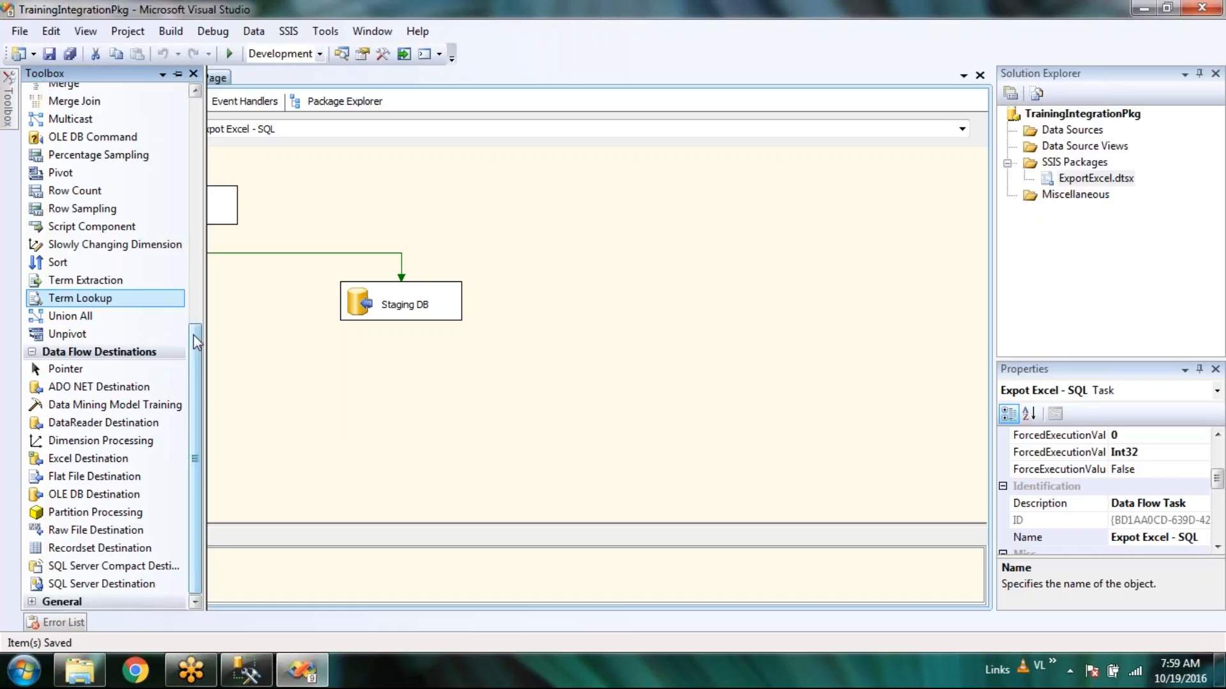
scroll(141, 307, "up", 3)
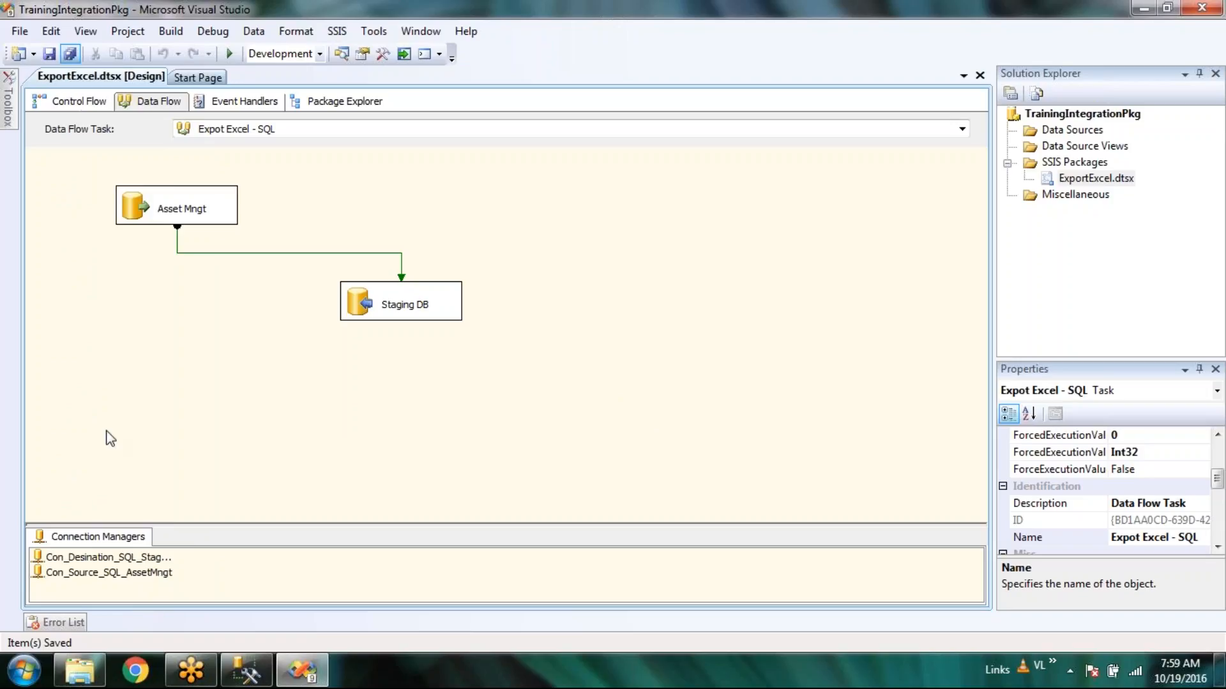
In Management Studio, refresh the staging database and expand dbo.Staging DB's columns.
left_click(242, 675)
right_click(103, 340)
left_click(185, 578)
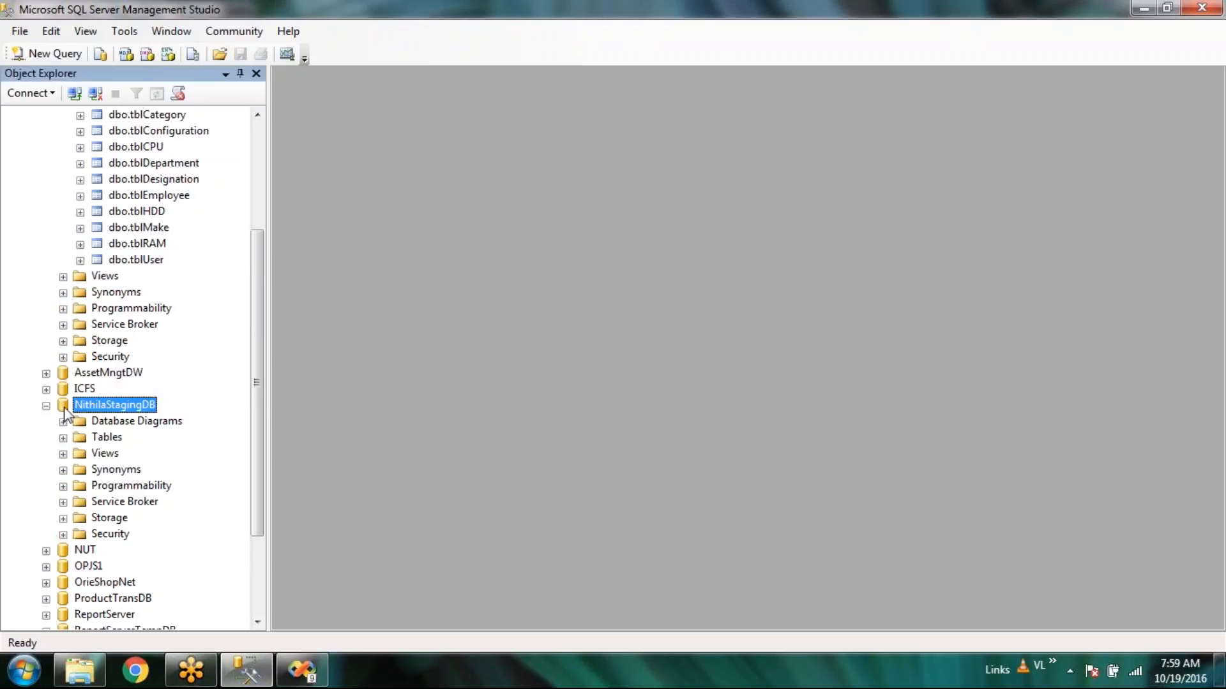
left_click(64, 439)
scroll(192, 450, "down", 1)
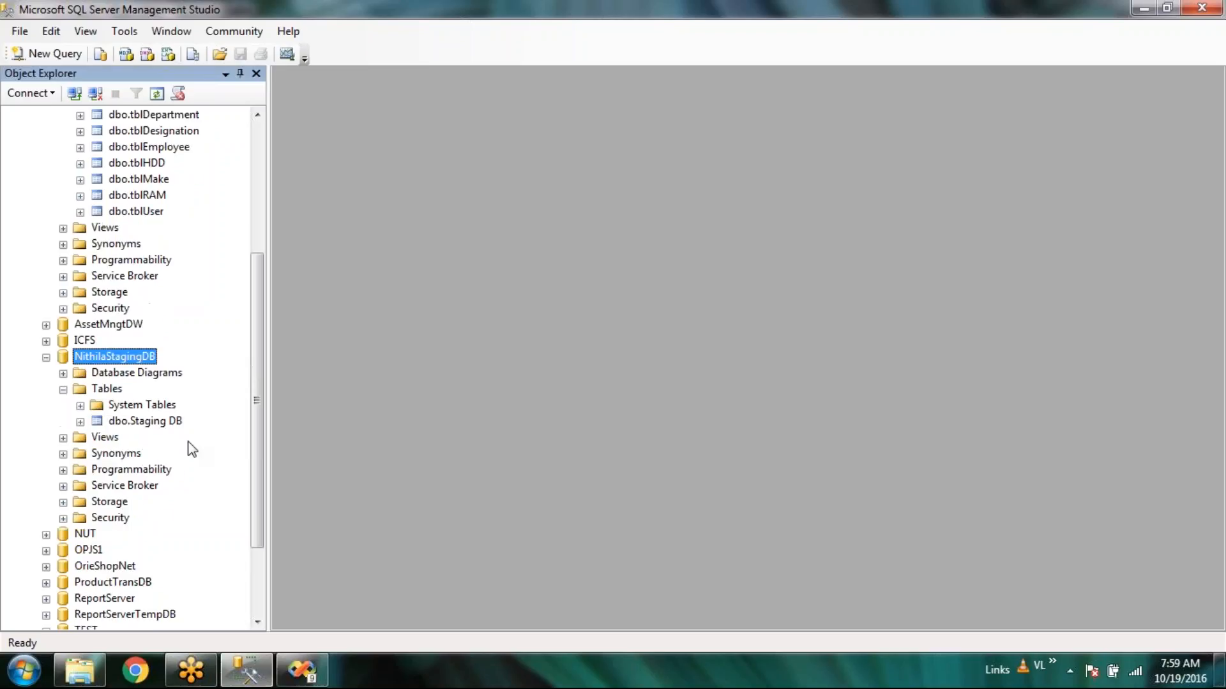
scroll(191, 450, "down", 1)
left_click(80, 374)
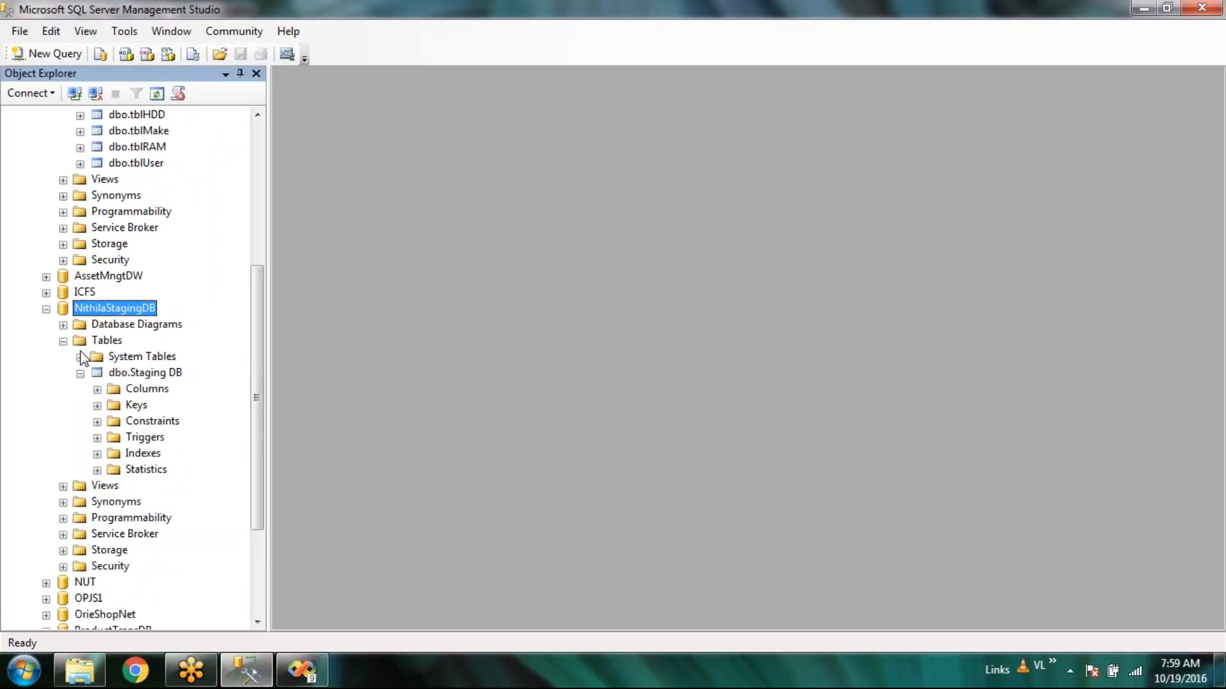
left_click(97, 390)
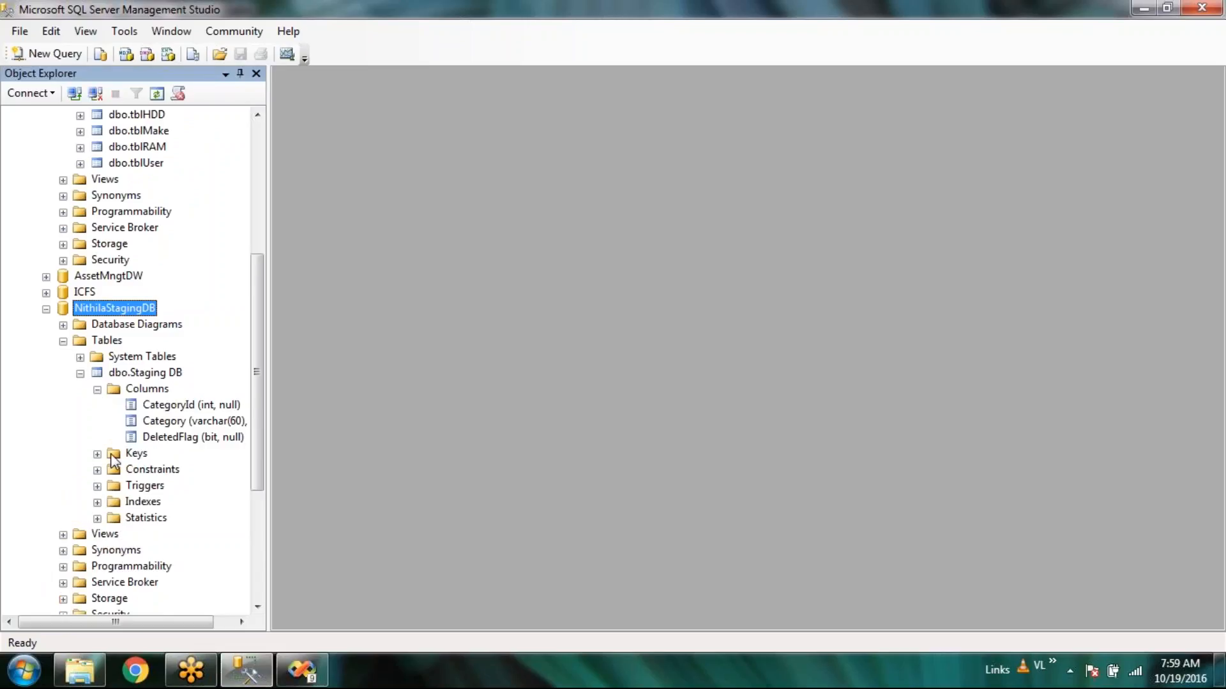
Collapse dbo.Staging DB and return to Visual Studio, selecting the Staging DB destination.
left_click_drag(175, 623, 206, 627)
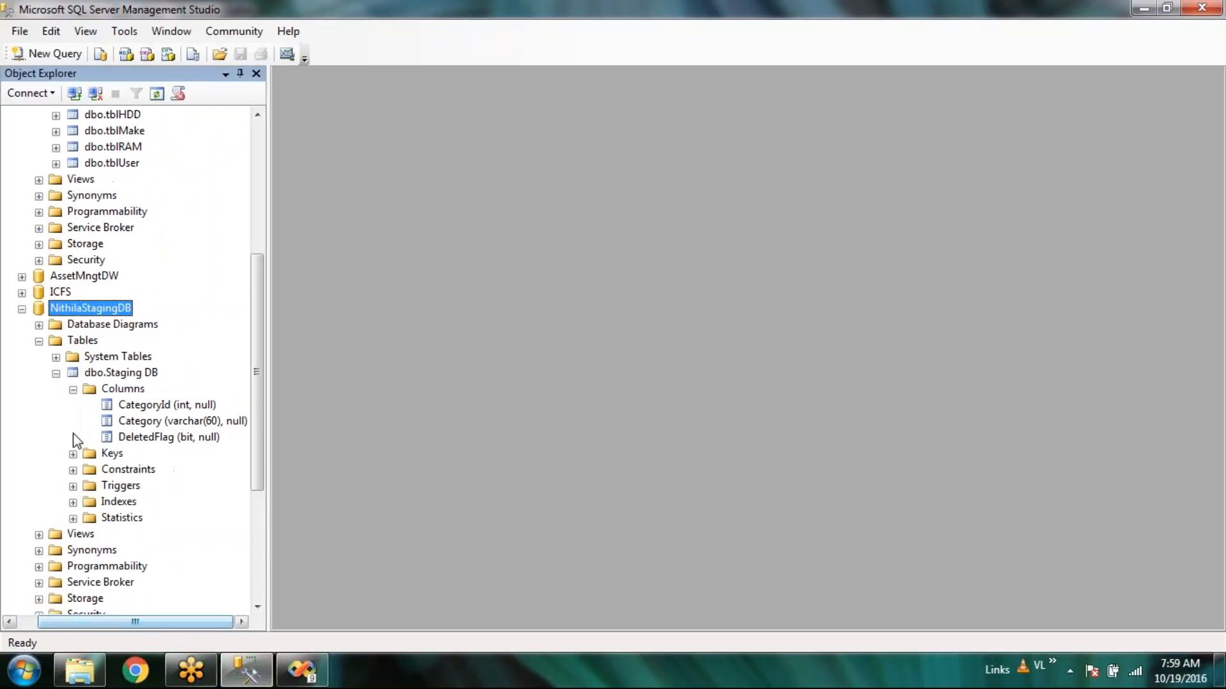
left_click(56, 373)
left_click(145, 376)
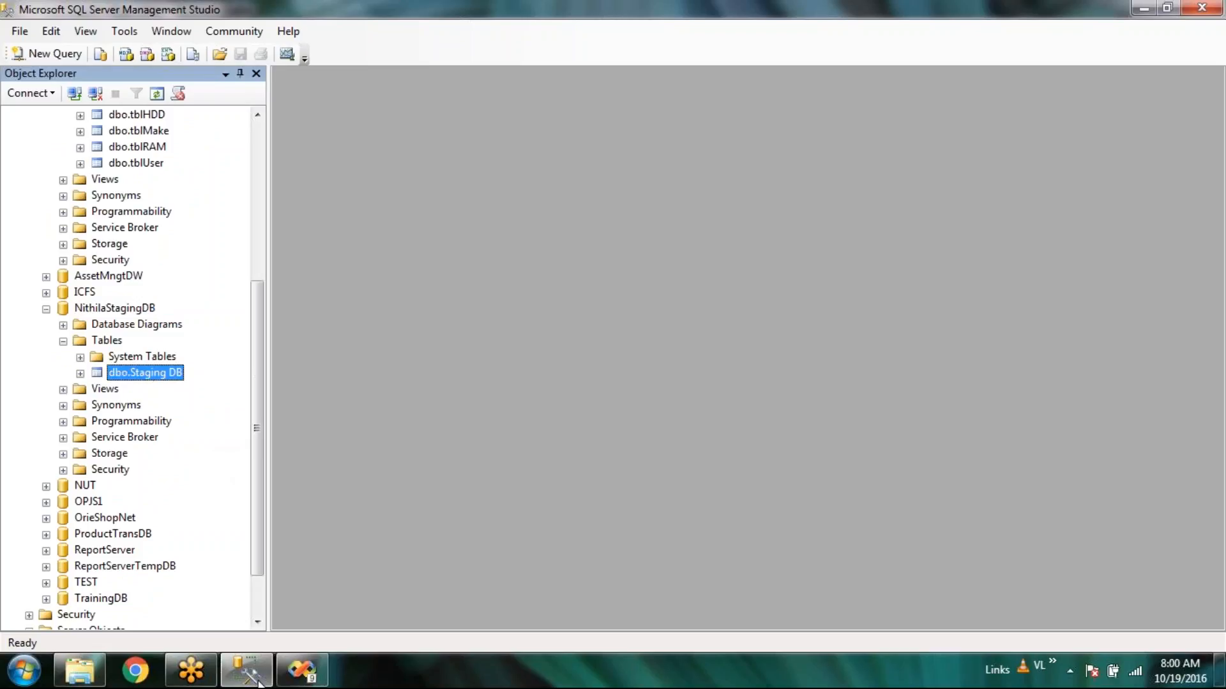
mouse_move(301, 680)
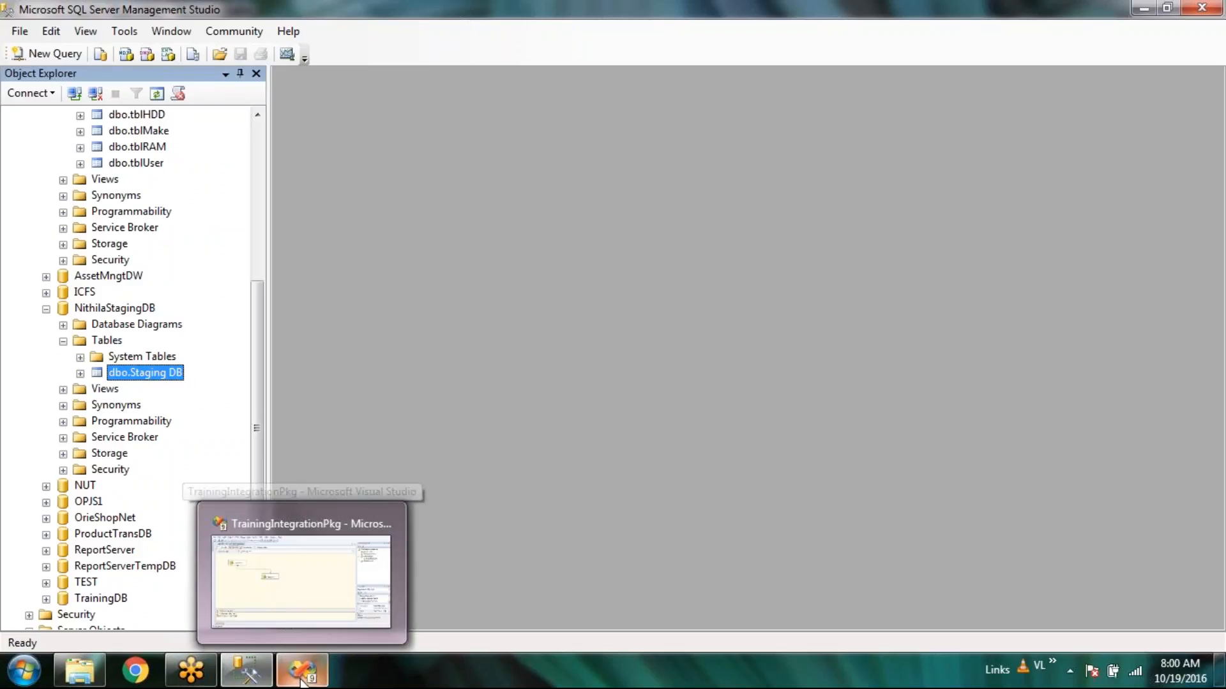
left_click(300, 581)
left_click(403, 314)
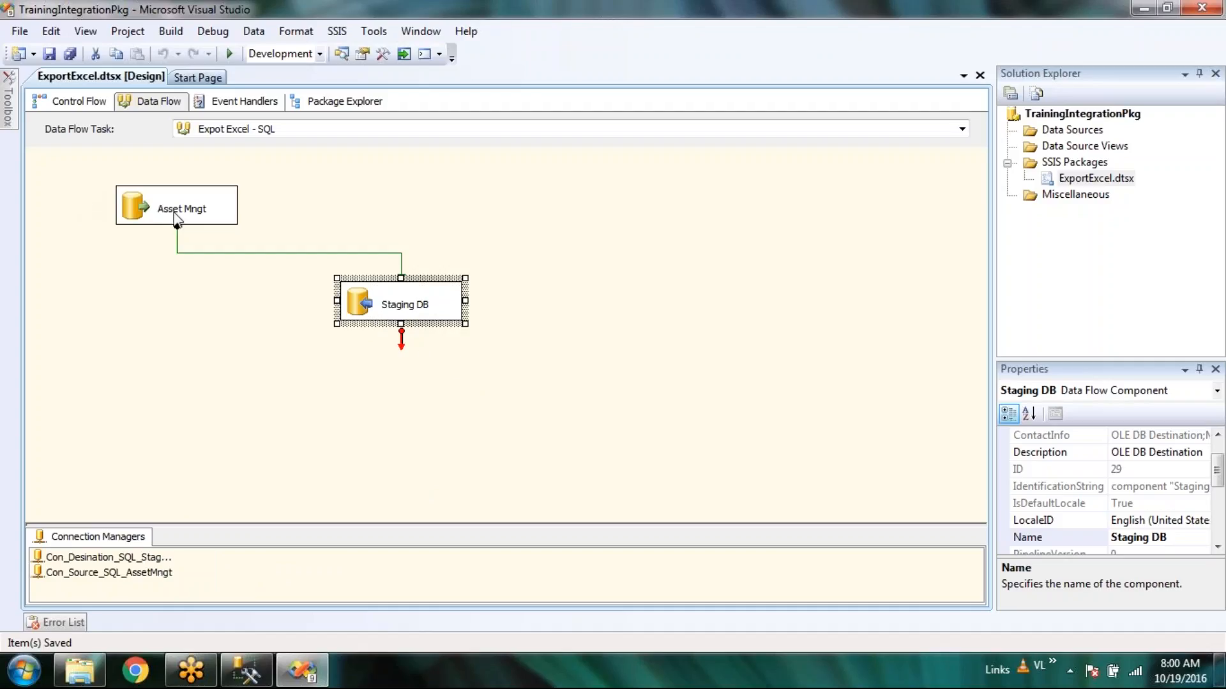
Run the ExportExcel.dtsx package in debug mode so rows flow from Asset Mngt to Staging DB.
left_click(722, 341)
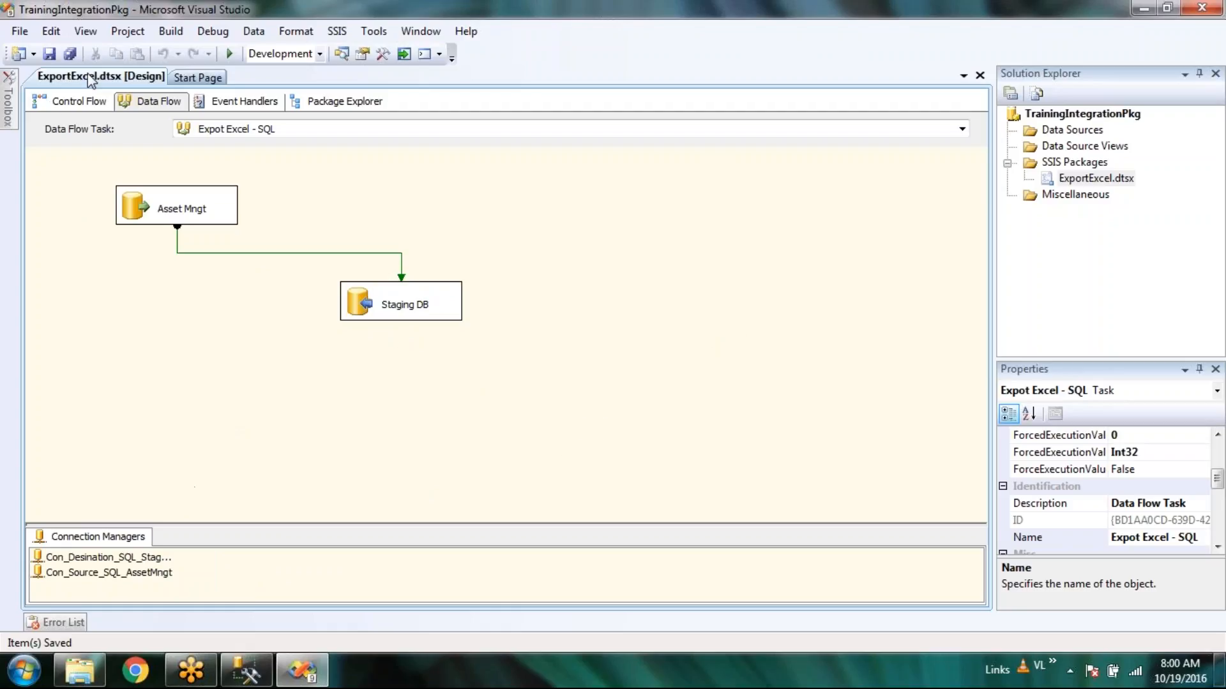
left_click(231, 55)
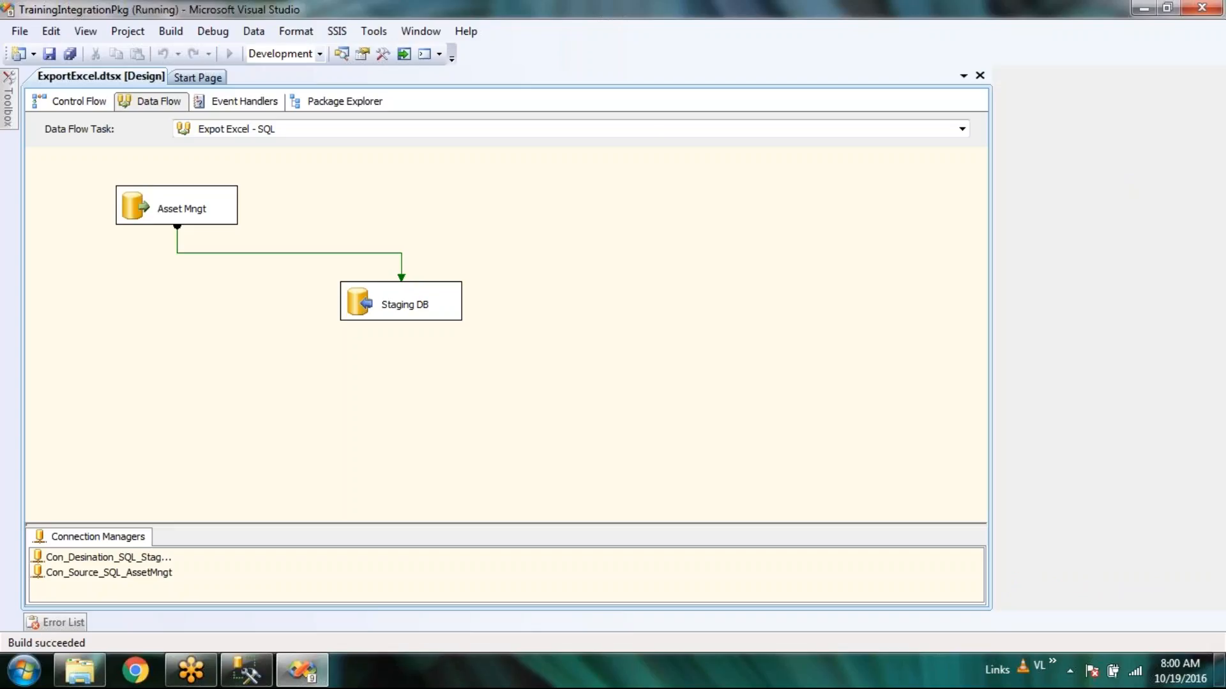
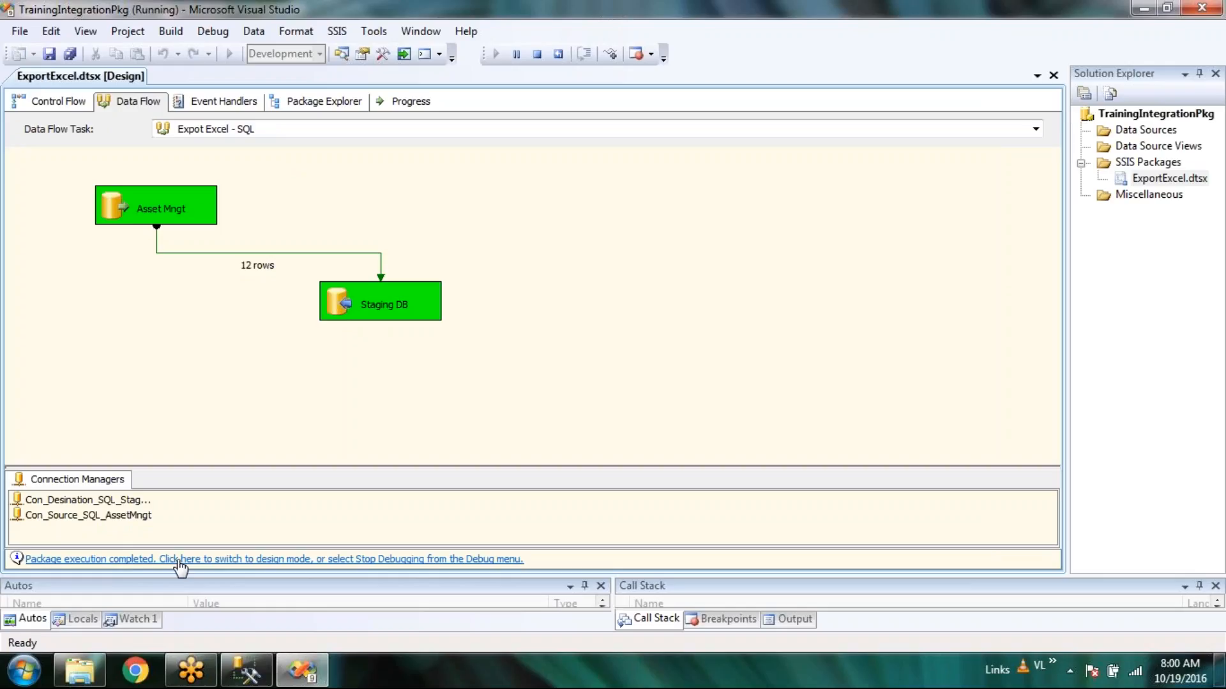
Return the completed ExportExcel package run to design mode.
left_click(327, 560)
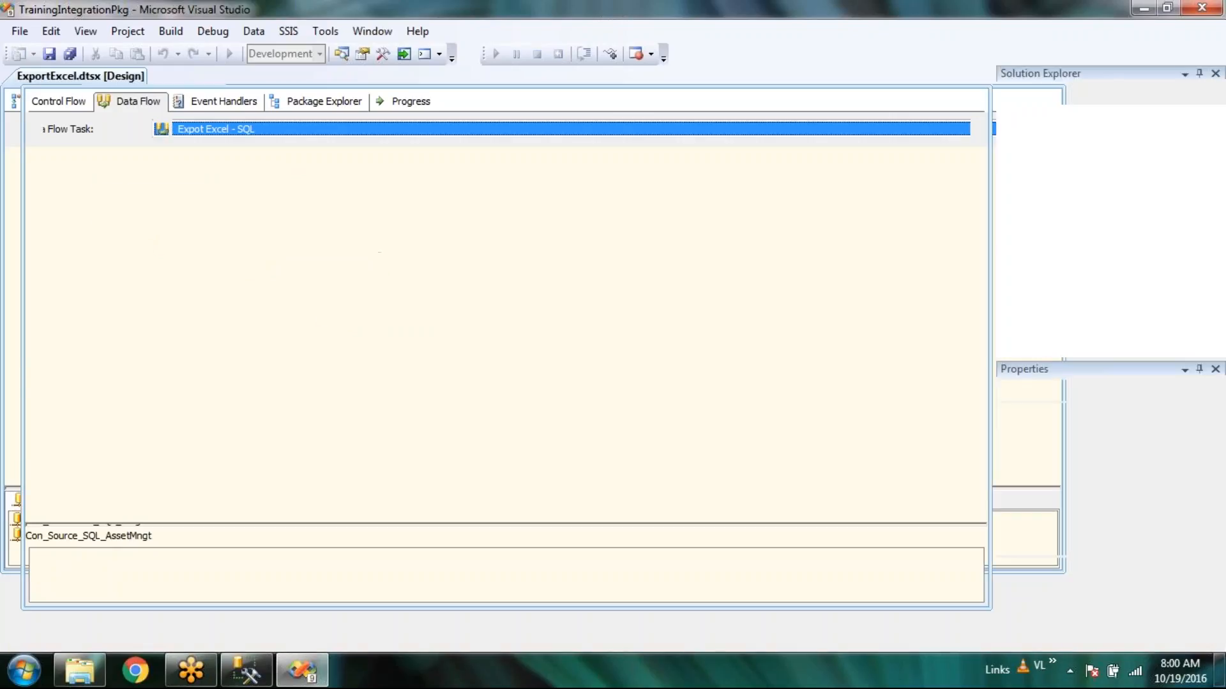
In Management Studio, select the top 1000 rows of dbo.Staging DB to see the 12 category rows.
left_click(241, 680)
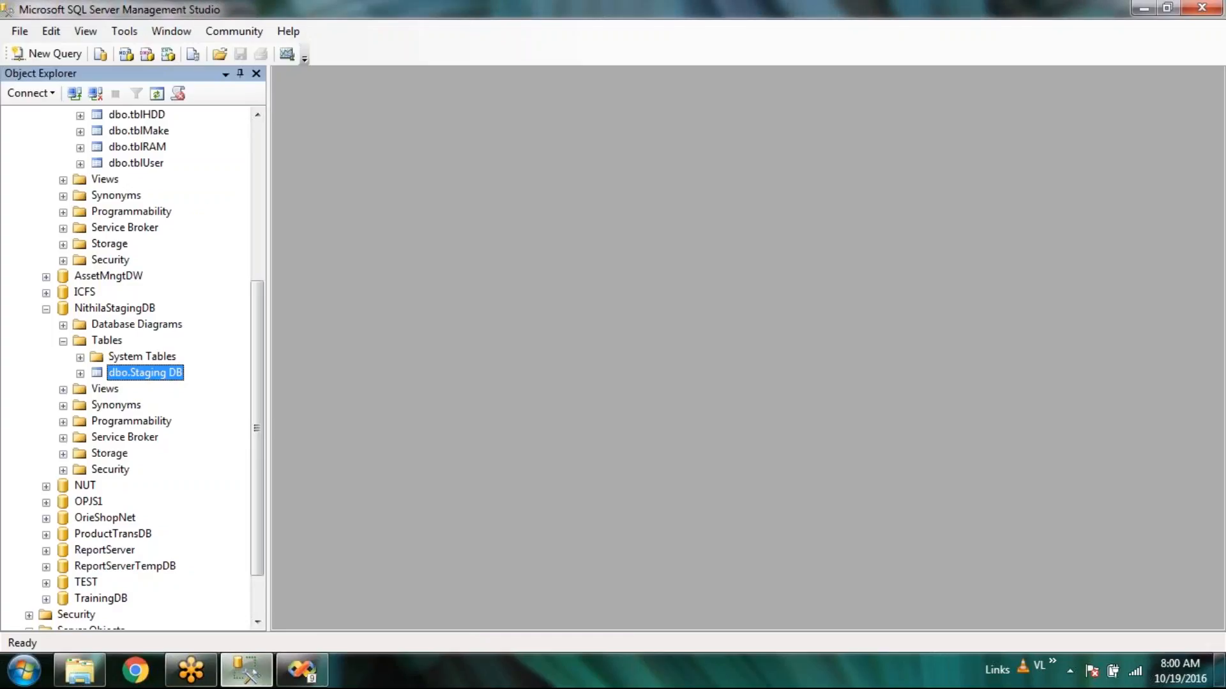
right_click(159, 374)
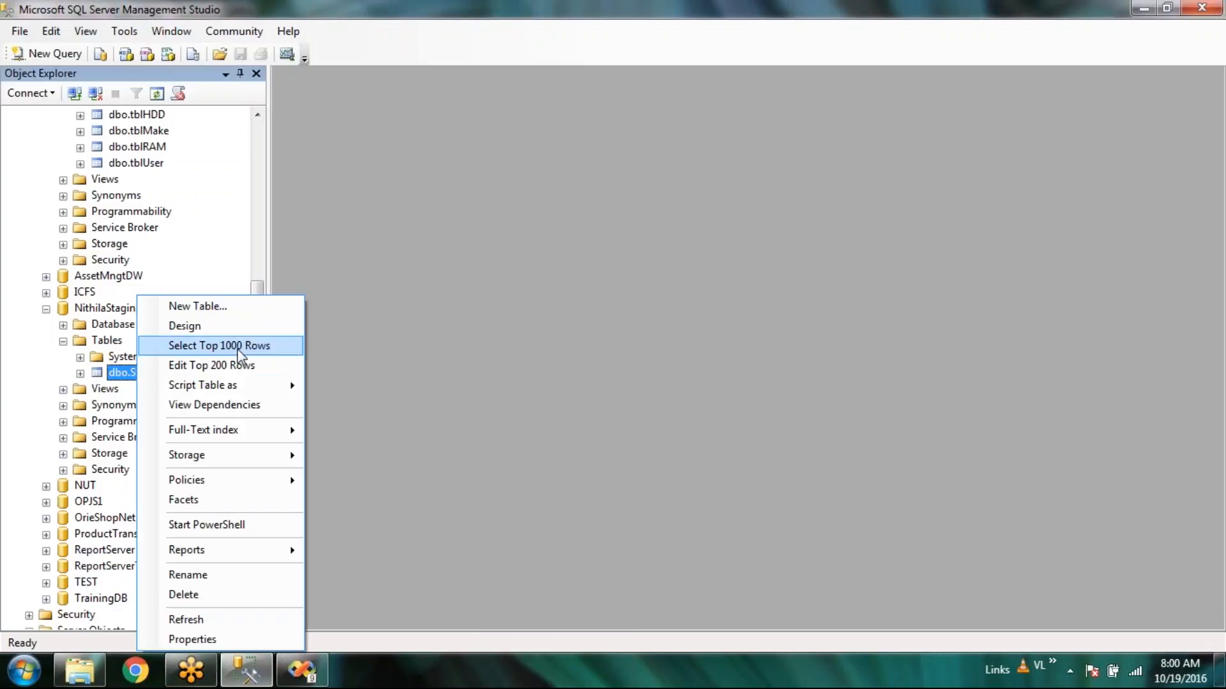
left_click(256, 366)
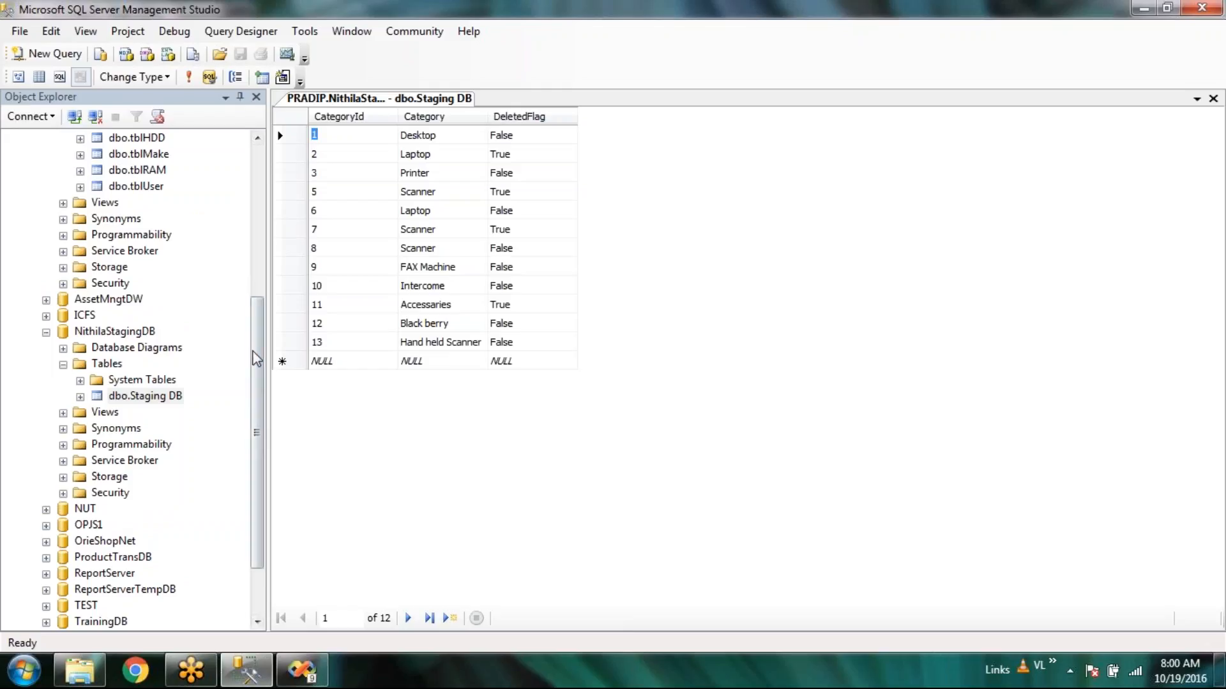
left_click_drag(253, 355, 247, 190)
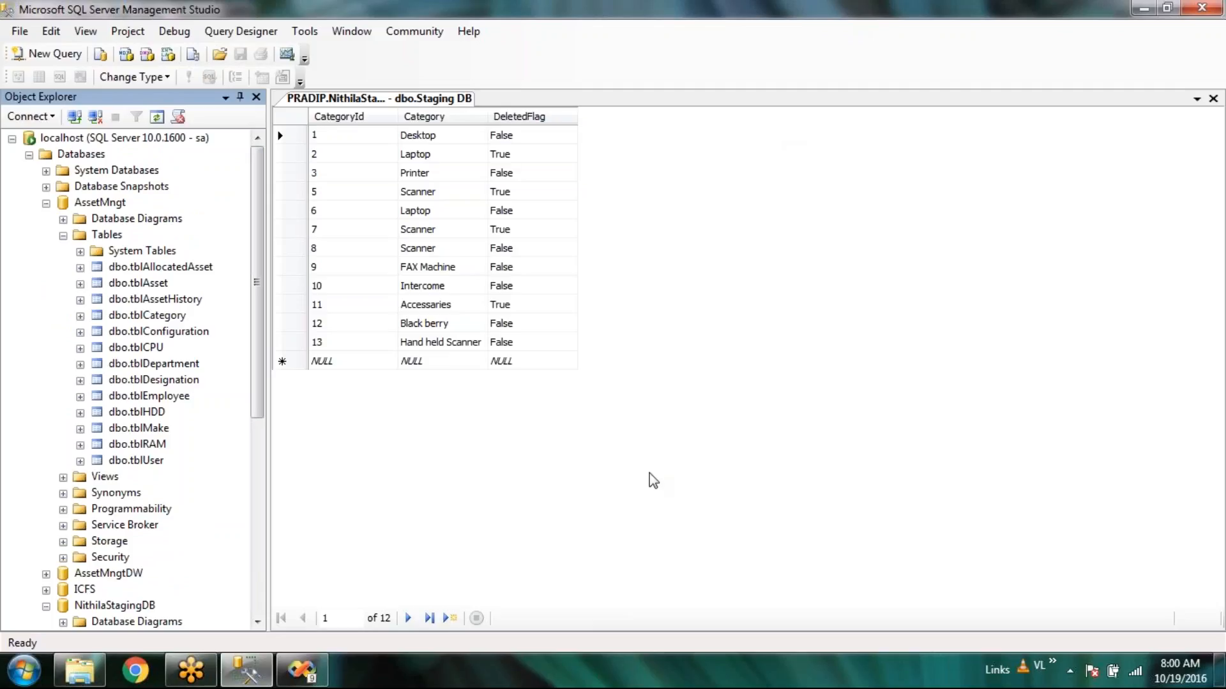
Back in the designer, reposition the Staging DB and Asset Mngt components on the data flow canvas.
left_click(304, 678)
left_click_drag(412, 292, 505, 255)
left_click_drag(168, 253, 167, 200)
On the Control Flow, move the Expot Excel - SQL task up and to the right.
left_click(382, 363)
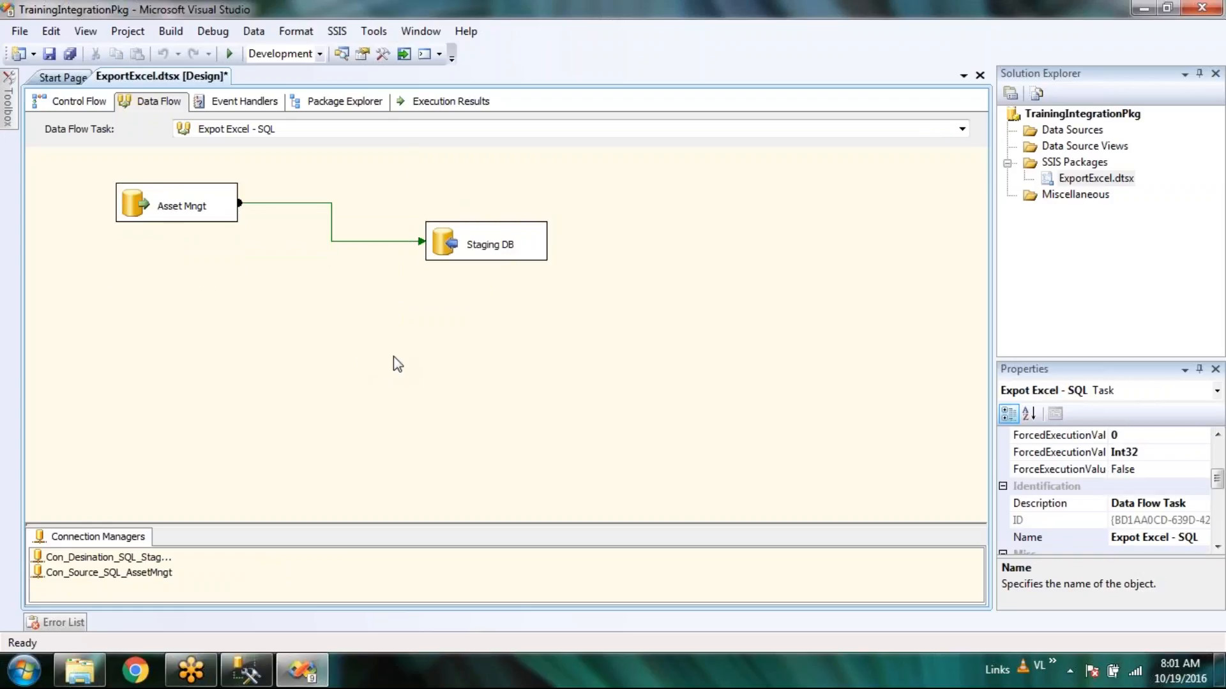
left_click(84, 100)
left_click_drag(459, 281, 523, 202)
left_click(465, 410)
Add a new Data Flow Task from the Toolbox and open its empty data flow.
mouse_move(9, 119)
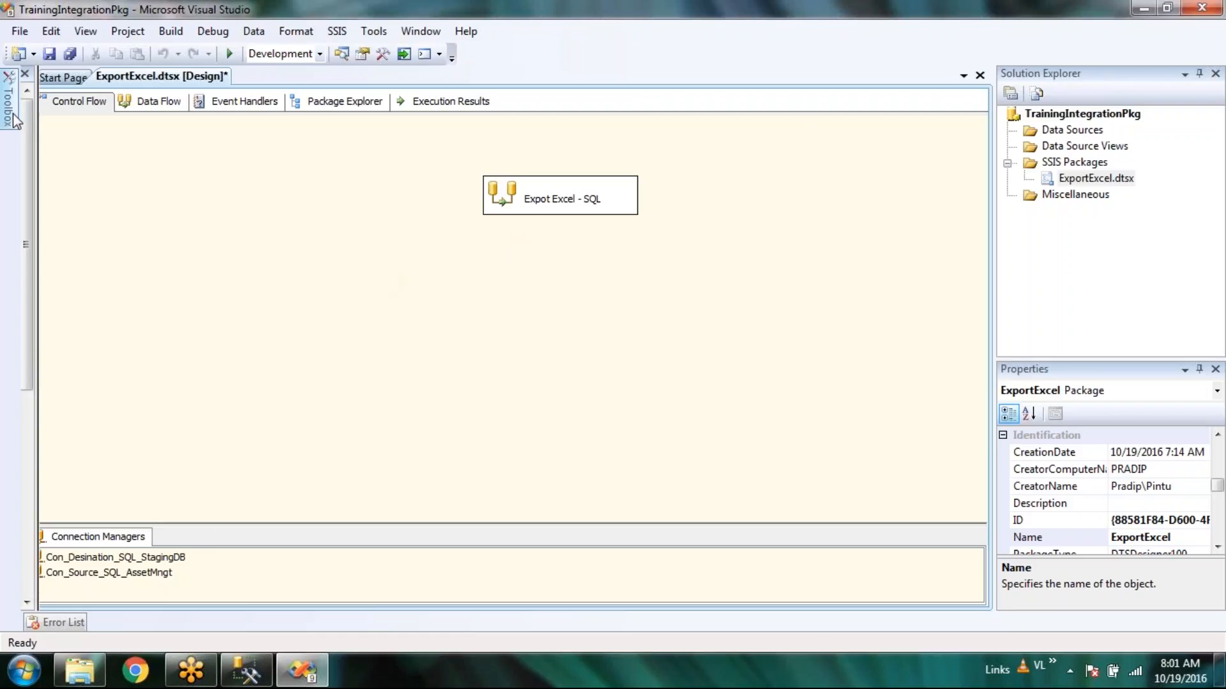
scroll(163, 287, "down", 1)
left_click_drag(83, 198, 340, 329)
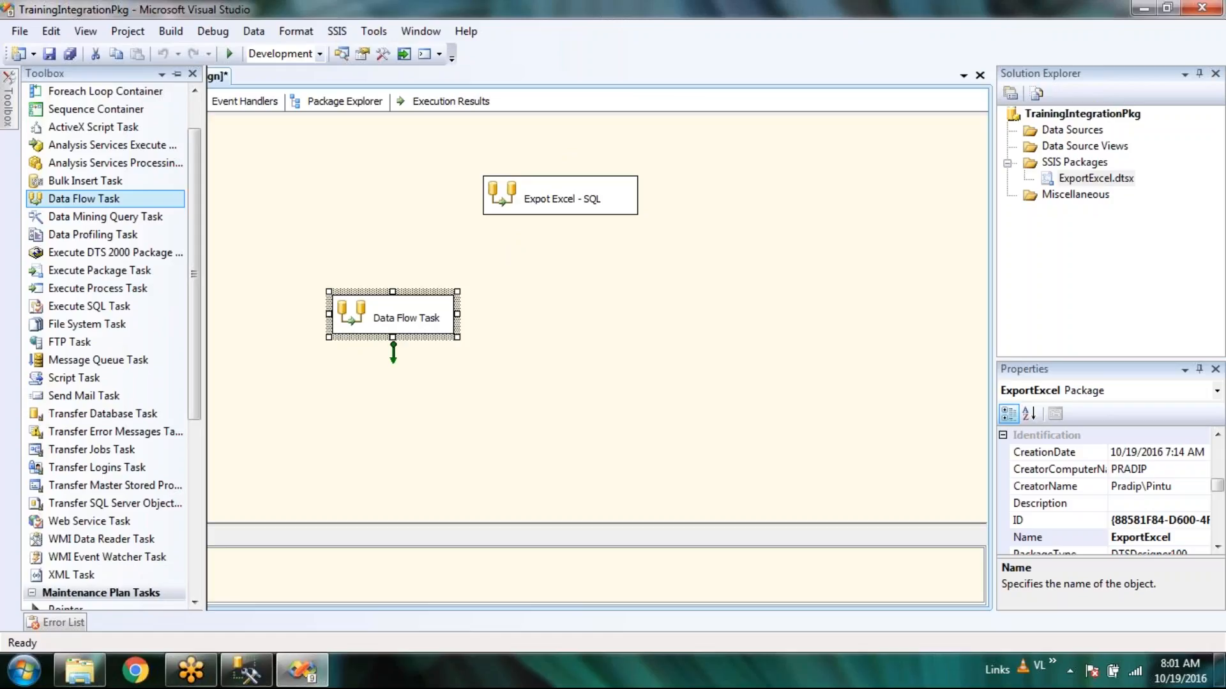
double_click(355, 319)
Add an OLE DB Source and an OLE DB Destination to the data flow.
mouse_move(17, 117)
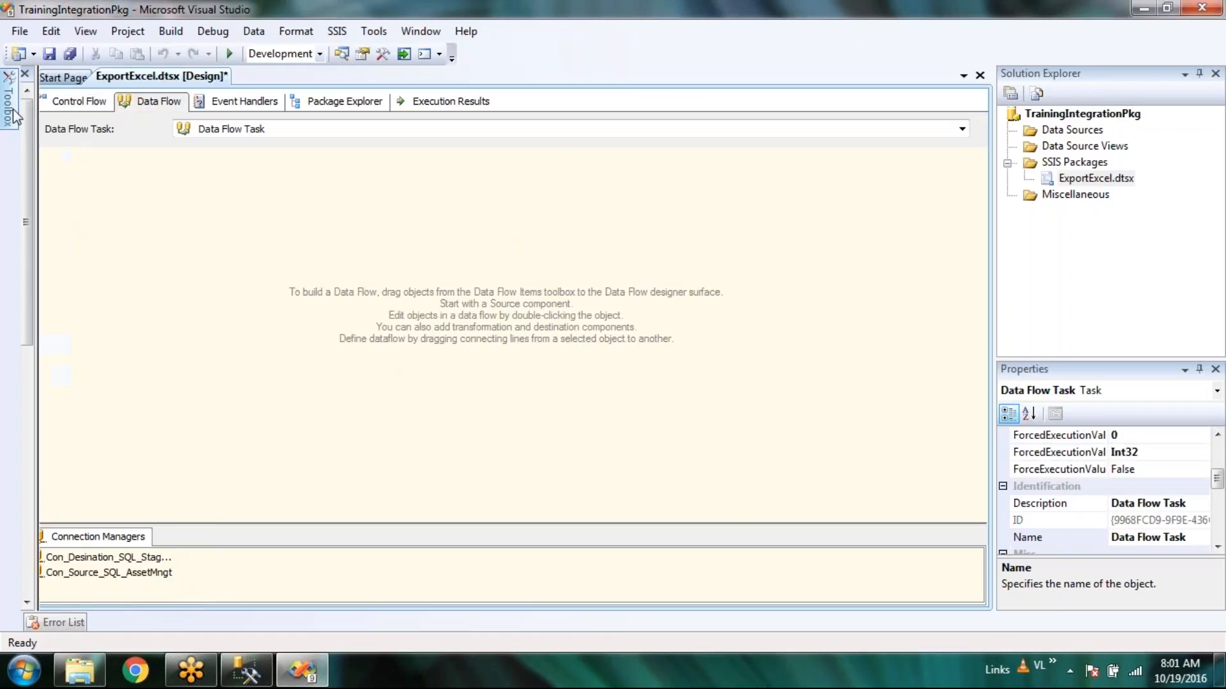
left_click_drag(83, 180, 316, 198)
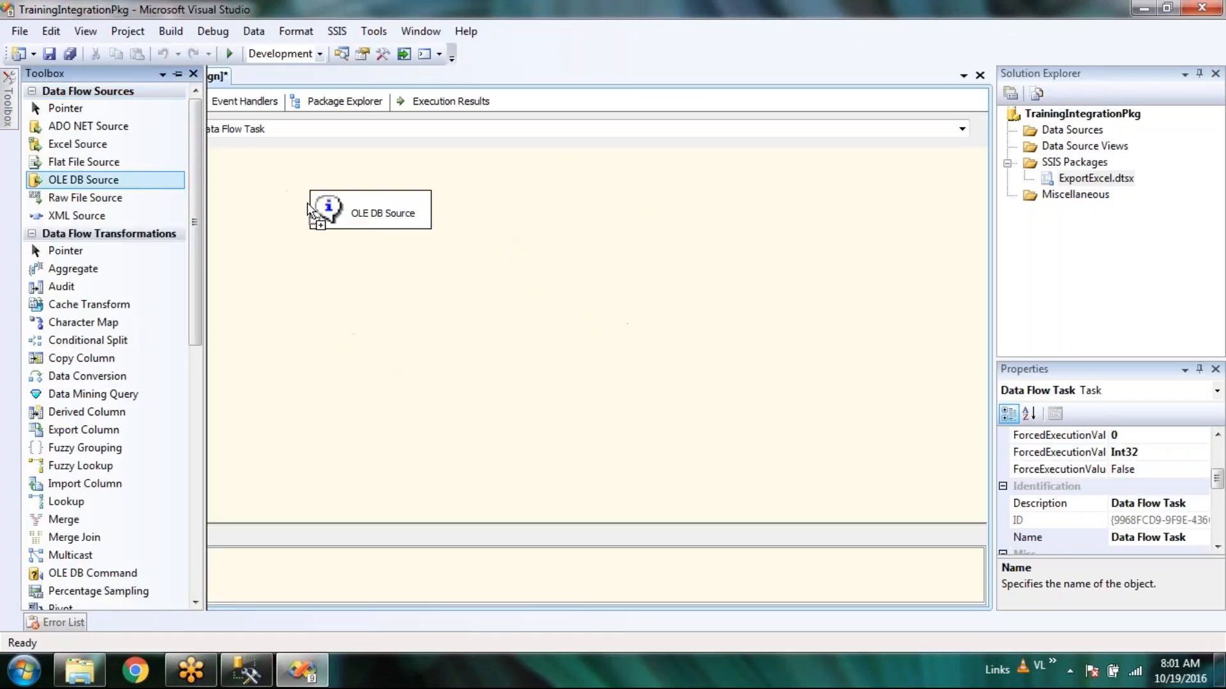
mouse_move(9, 116)
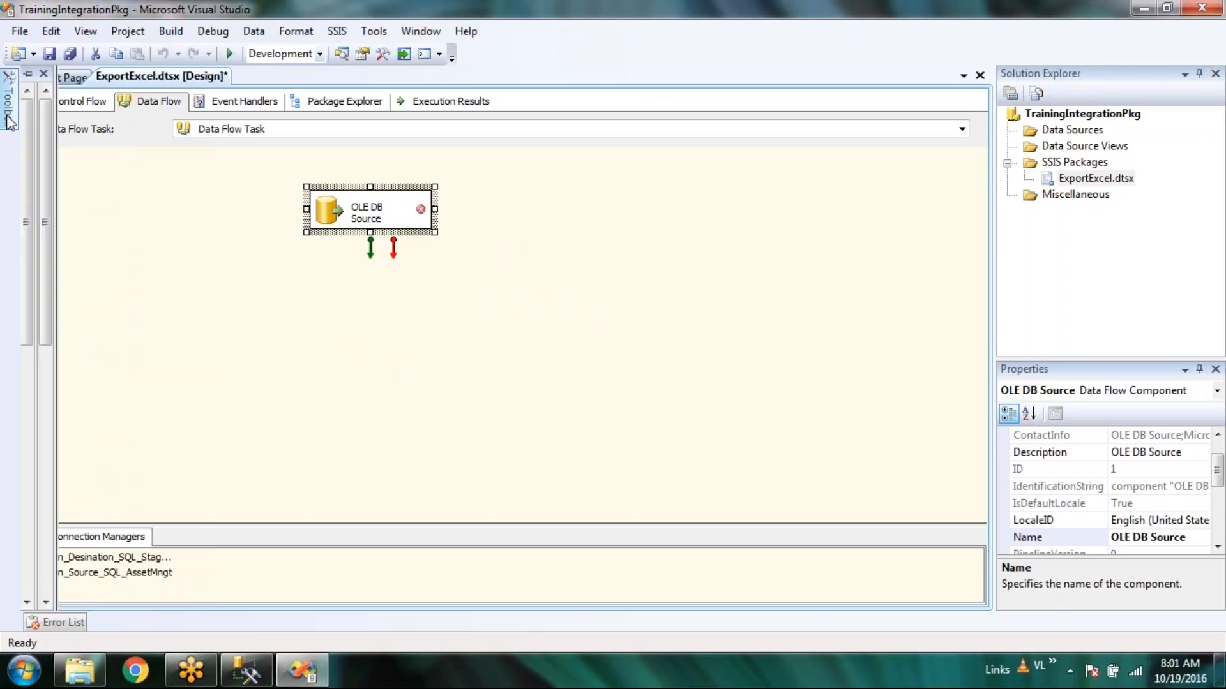
left_click_drag(193, 240, 190, 519)
left_click_drag(91, 408, 675, 251)
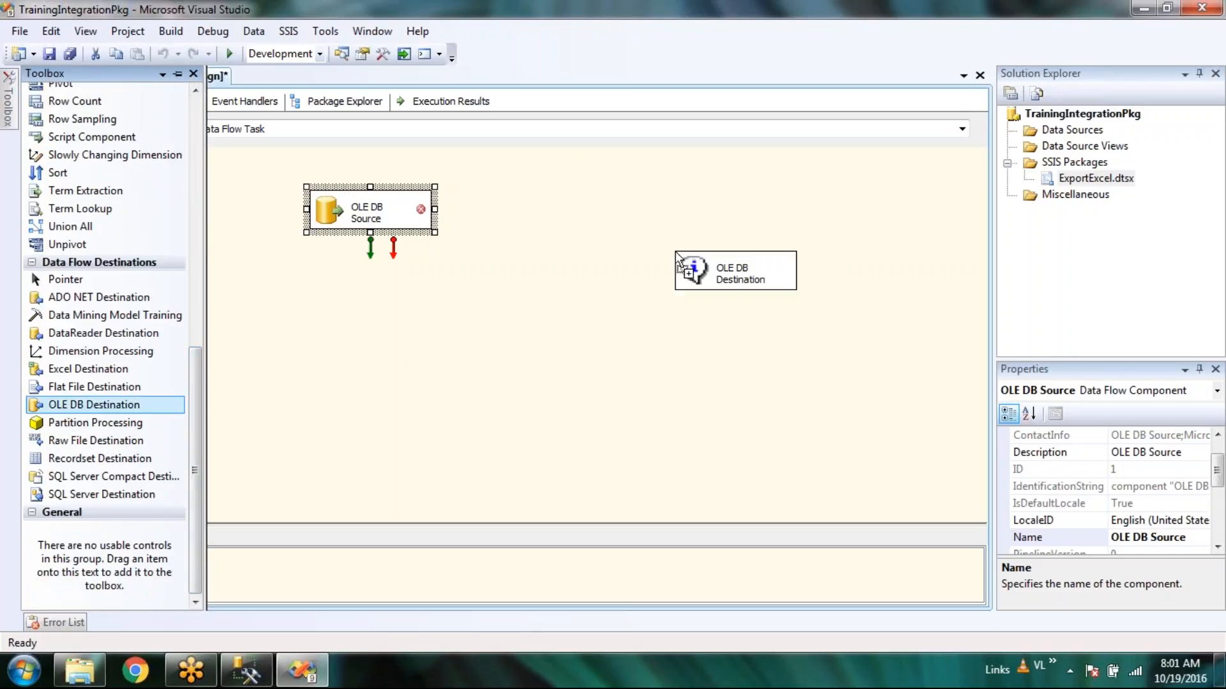
left_click_drag(359, 218, 191, 249)
Copy the tblAsset name from Management Studio and paste it as both components' names.
left_click(246, 672)
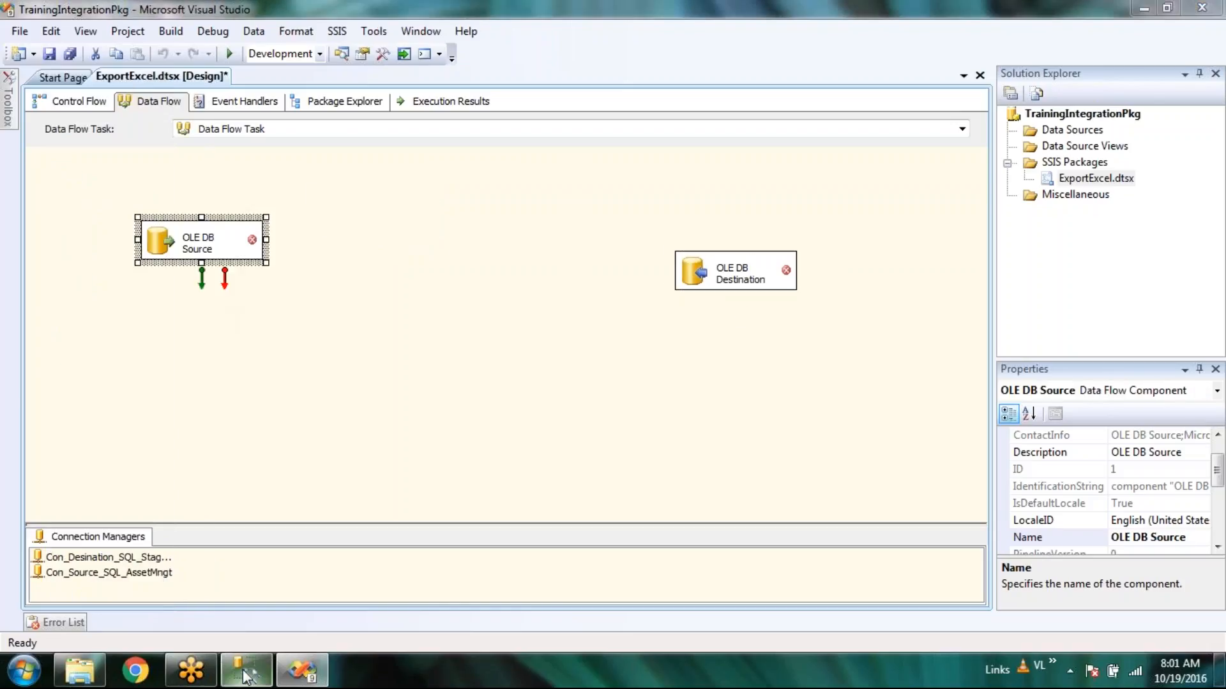
left_click(144, 289)
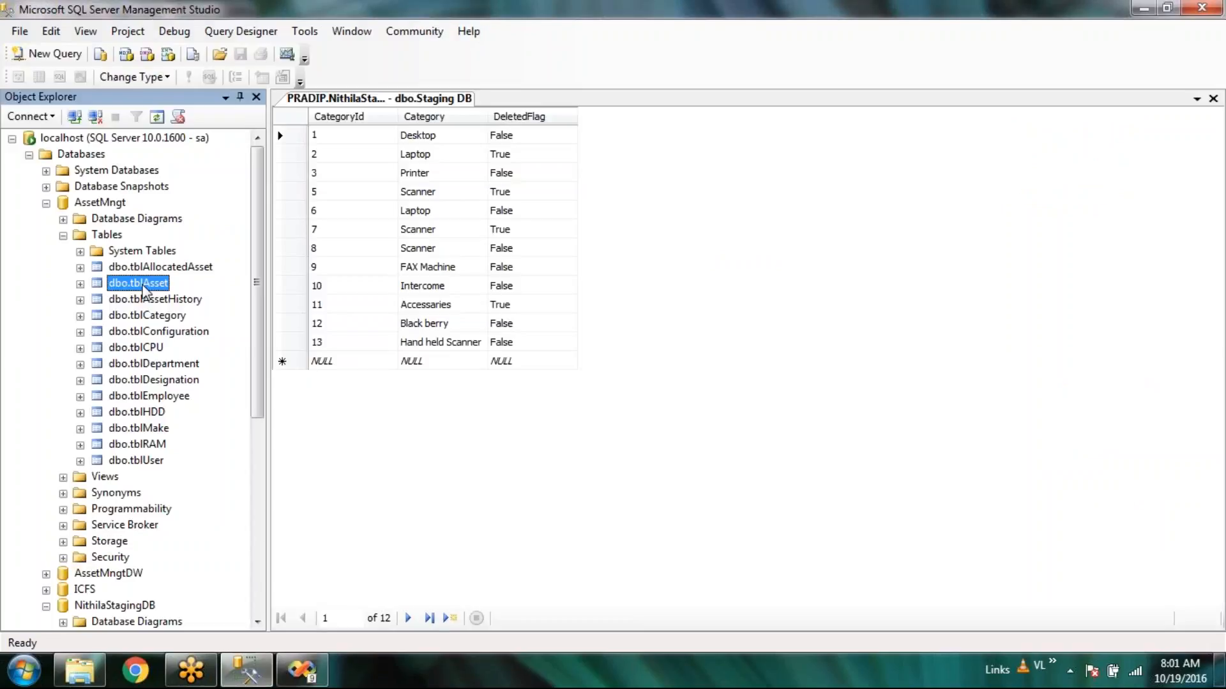
key("F2")
key("ctrl+c")
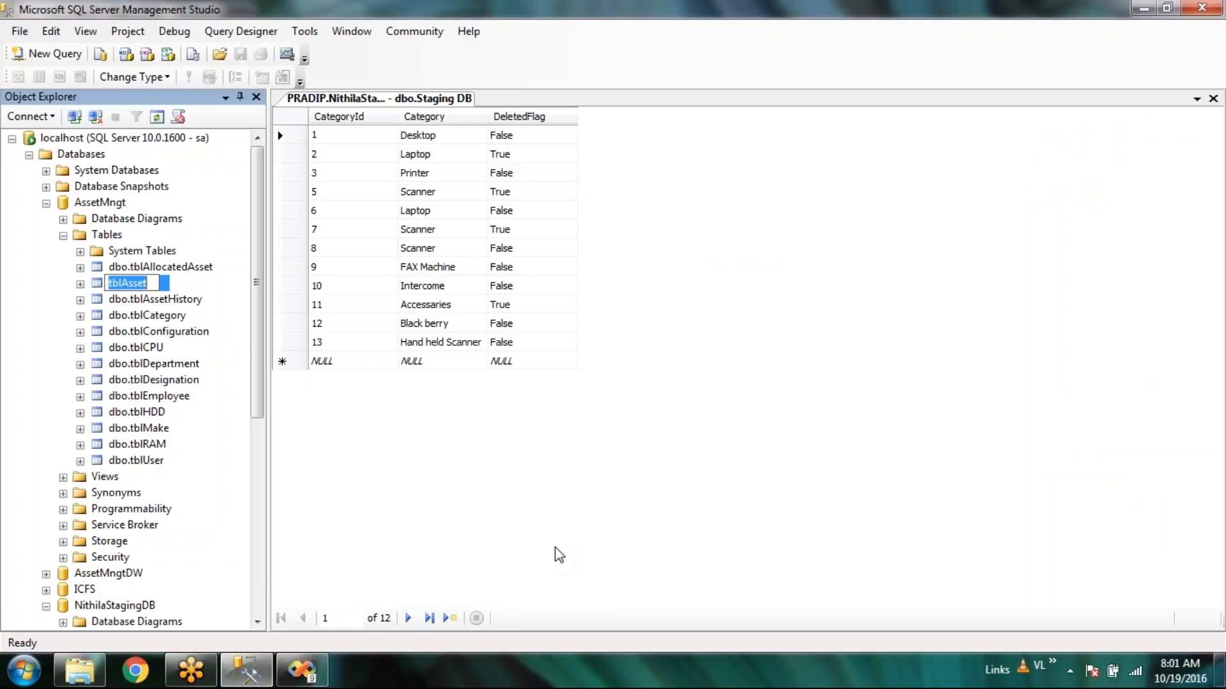
left_click(312, 681)
key("F2")
key("ctrl+v")
left_click(426, 328)
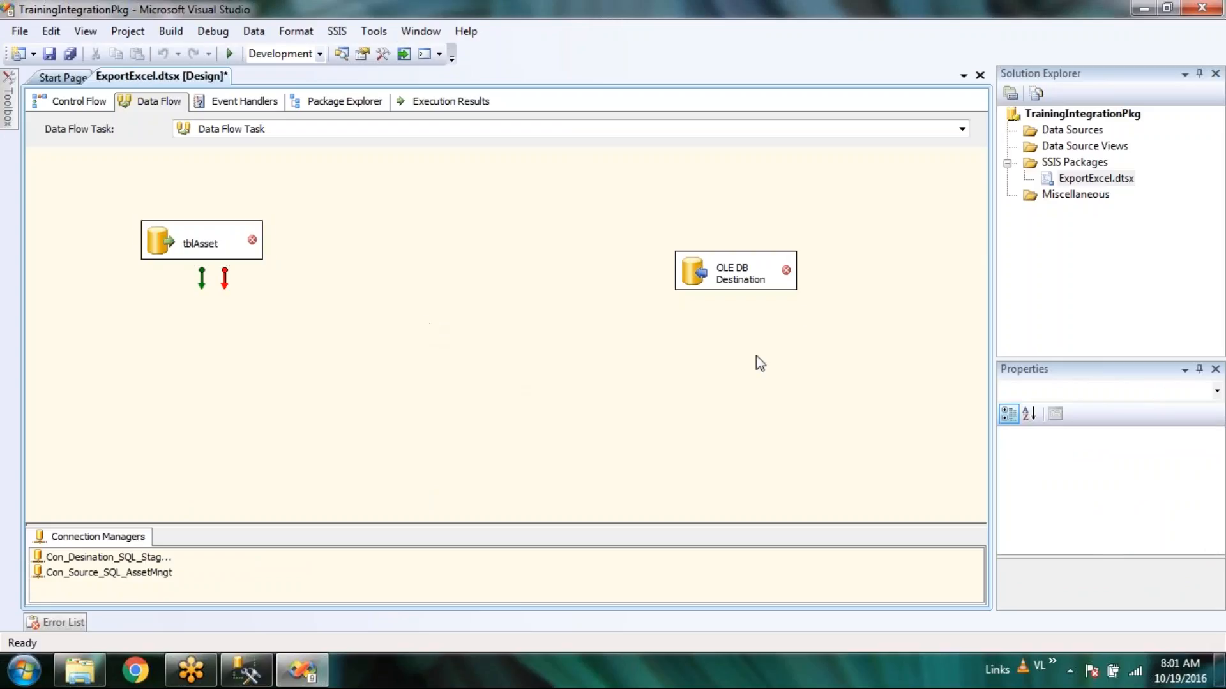
left_click(760, 271)
key("ctrl+v")
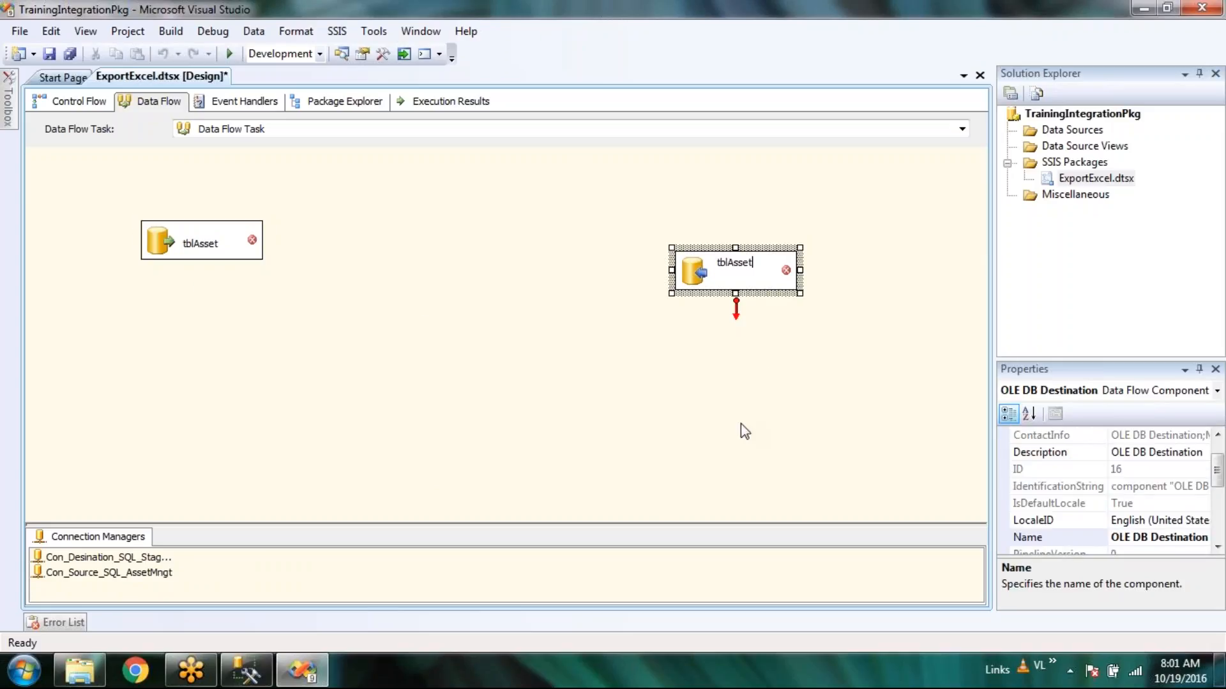
left_click(740, 423)
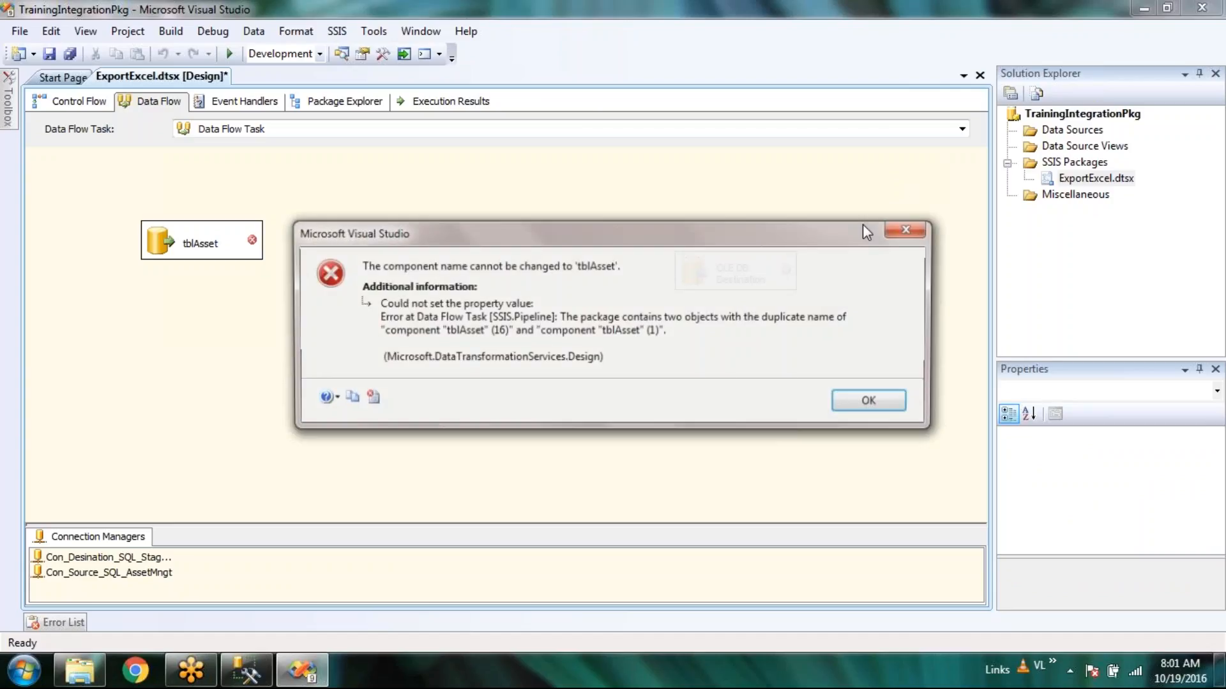
left_click(872, 403)
Append 'Source' so the source component is named 'tblAsset Source'.
left_click(235, 256)
left_click(230, 243)
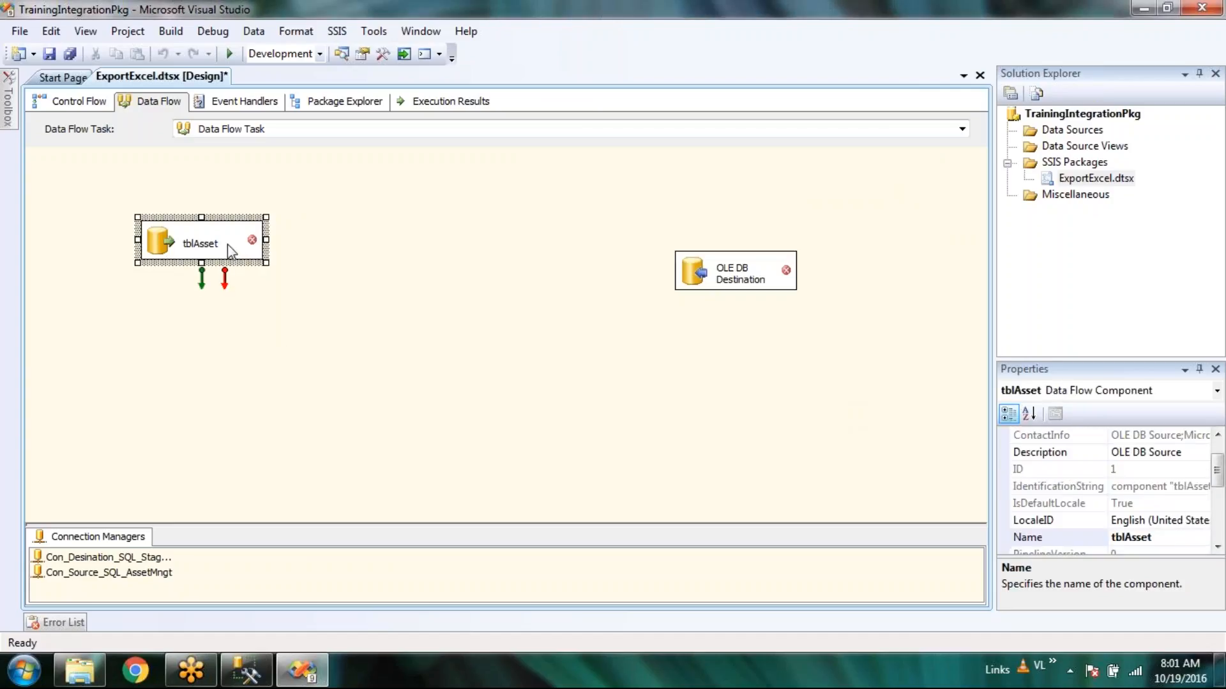
left_click(229, 239)
type("Source")
left_click(377, 341)
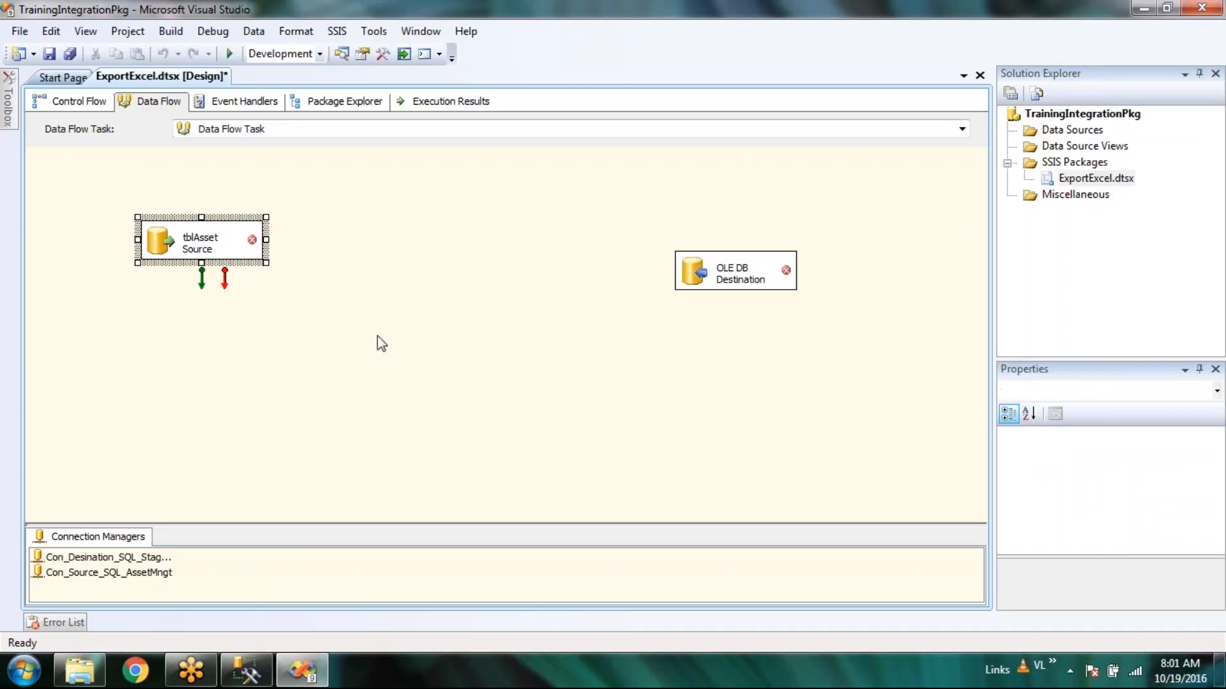
Name the OLE DB Destination 'tblAsset', then briefly check Management Studio.
left_click(747, 283)
left_click(750, 284)
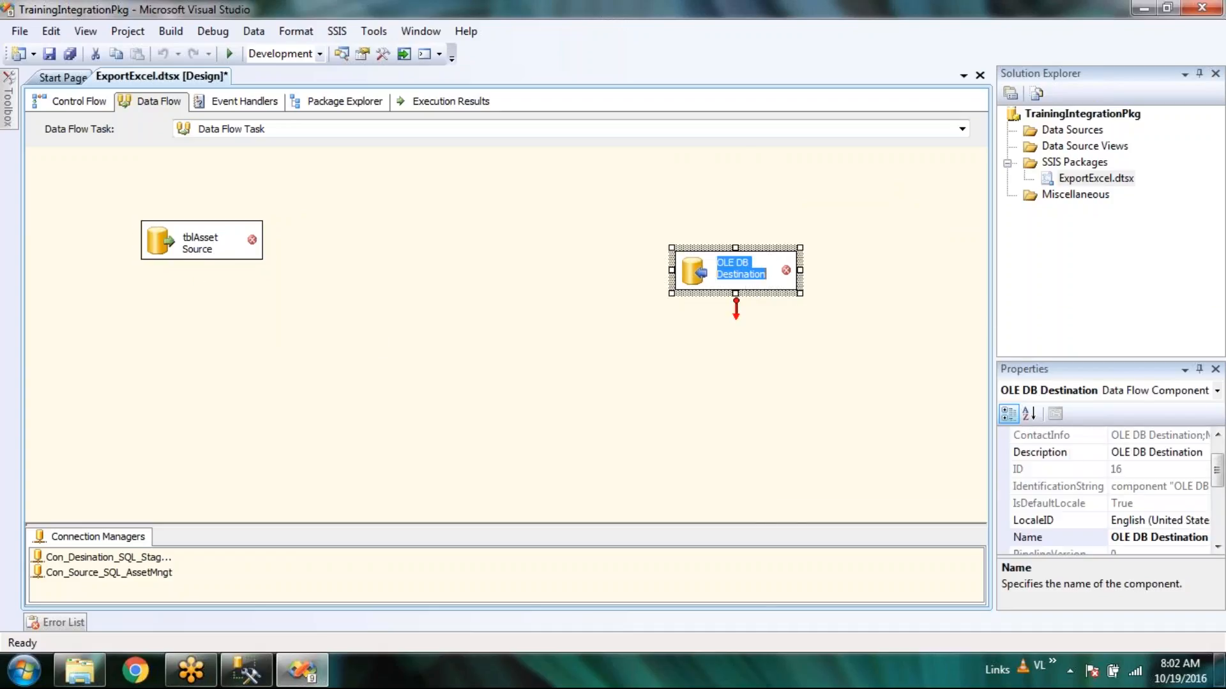
type("tblAsset")
left_click(735, 400)
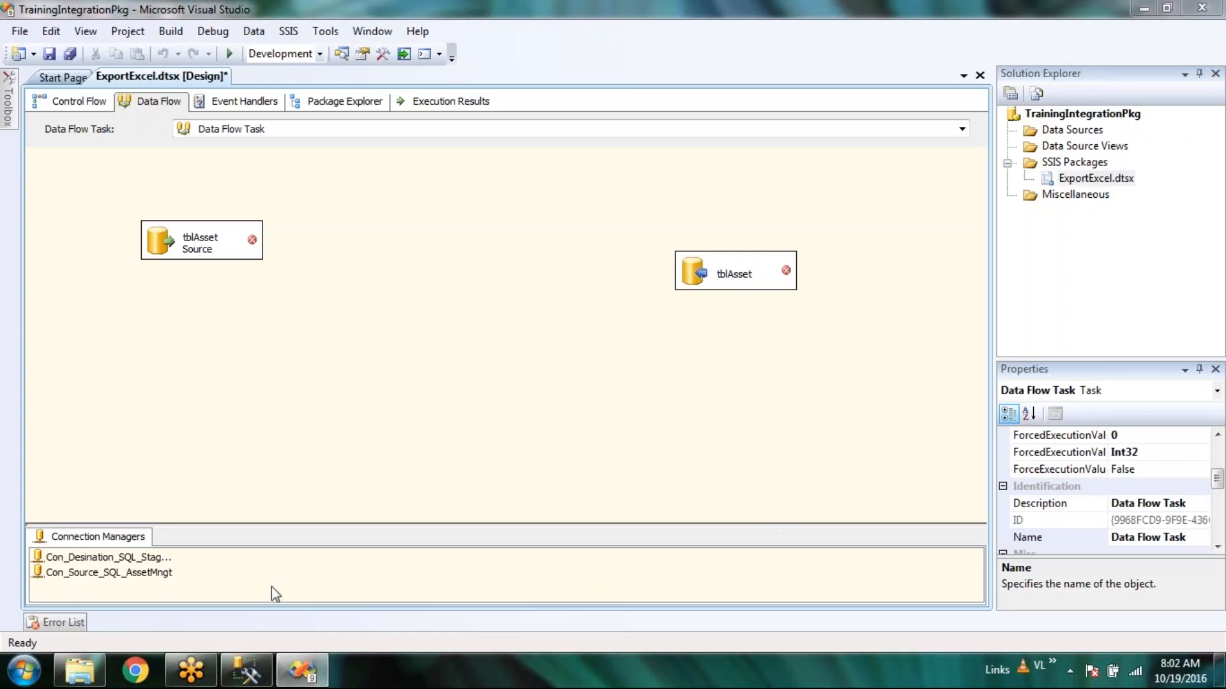
left_click(260, 680)
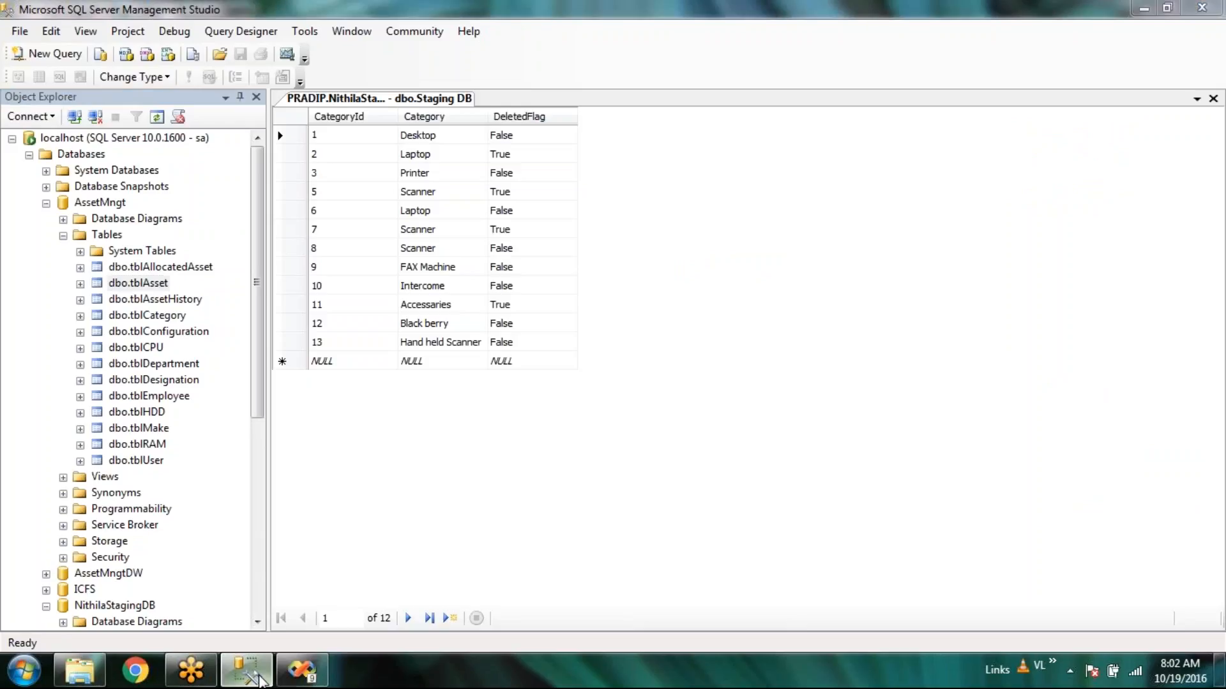
left_click(300, 670)
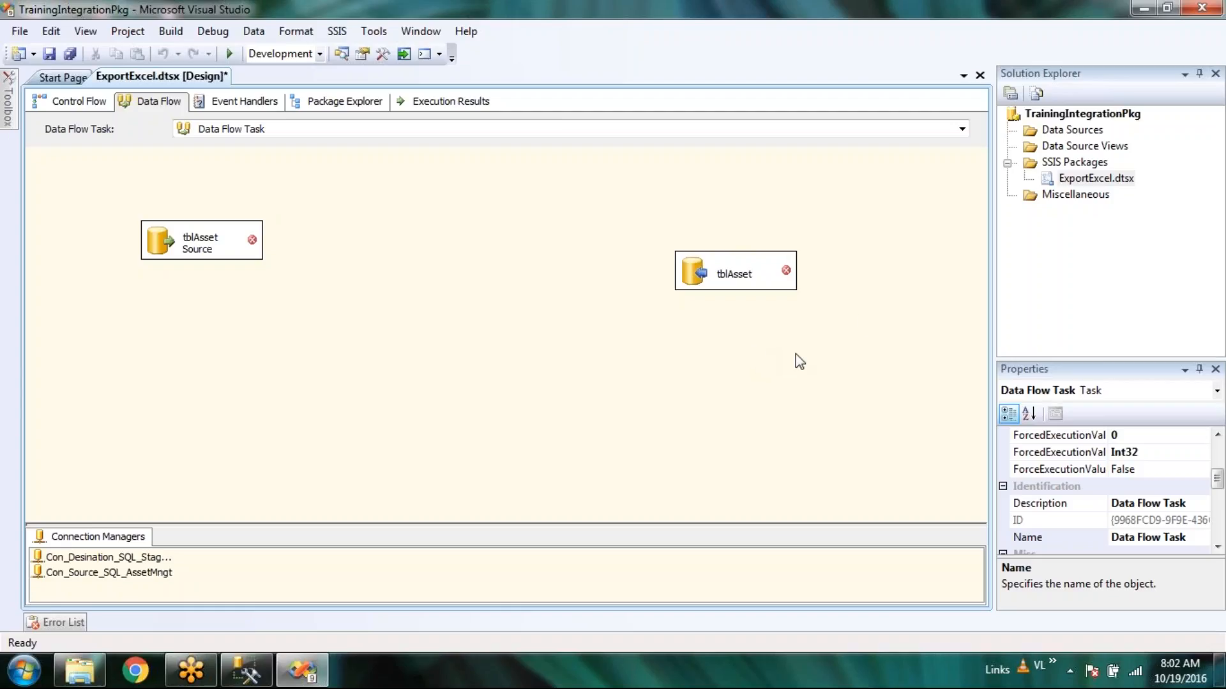
Set tblAsset Source to read [dbo].[tblAsset], preview its data, and confirm the editor.
left_click(169, 243)
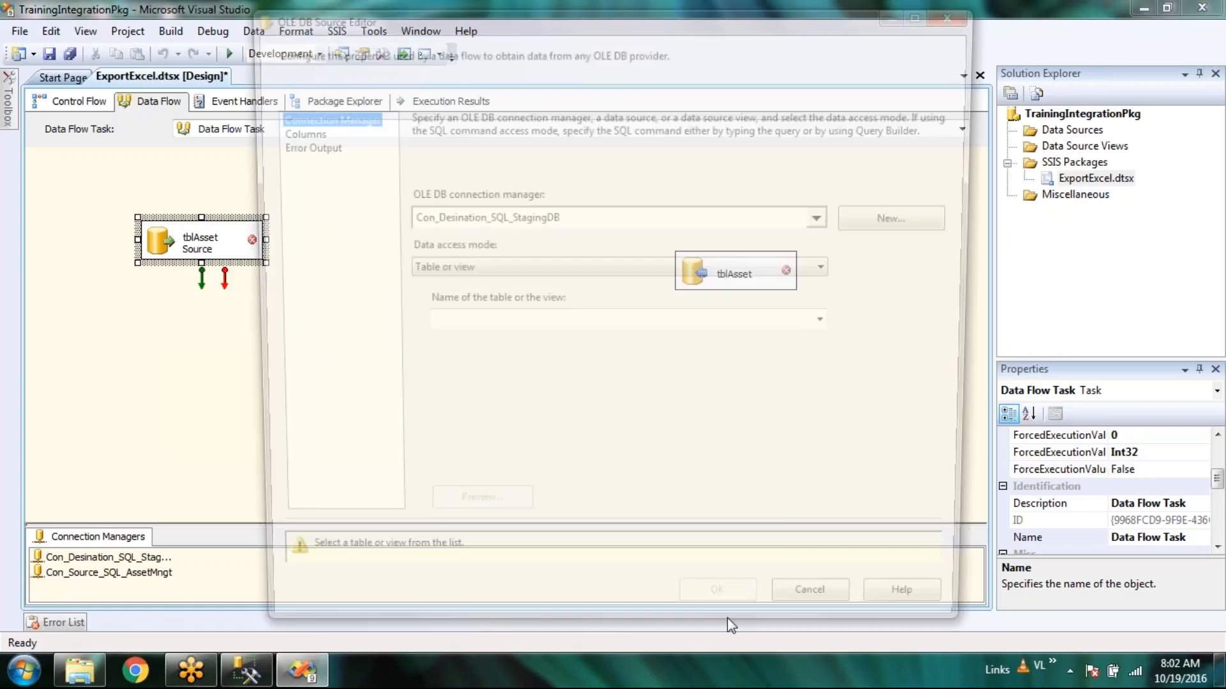
left_click(833, 325)
left_click(504, 224)
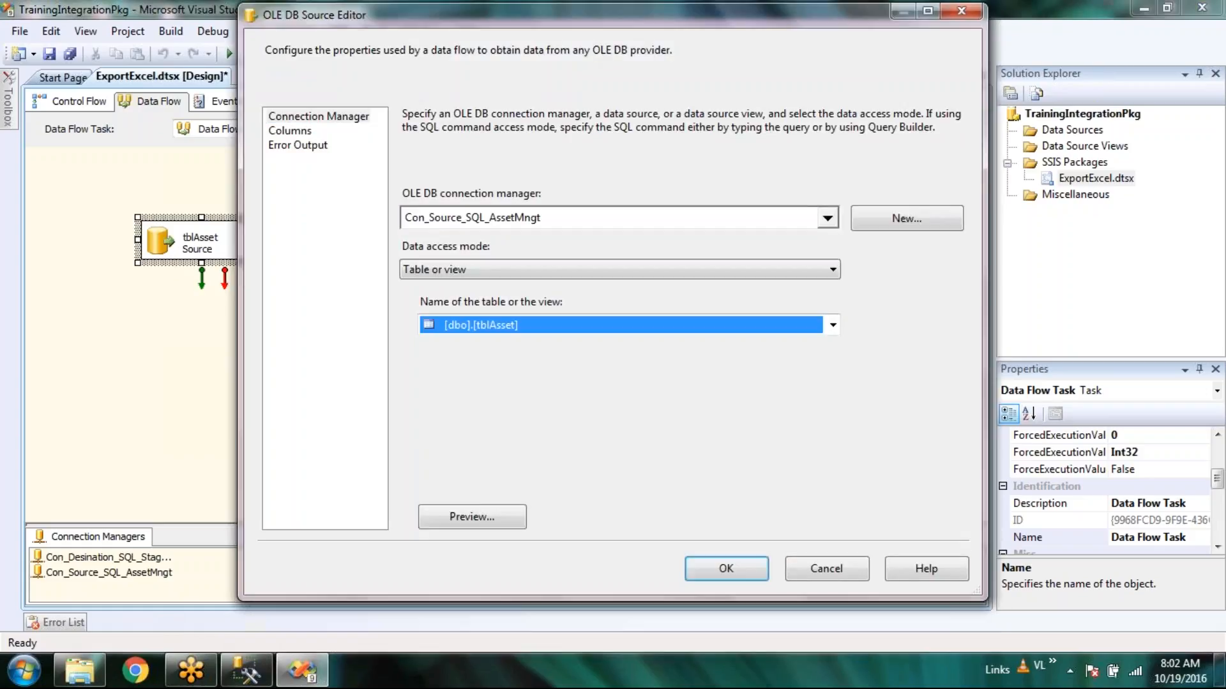
left_click(475, 518)
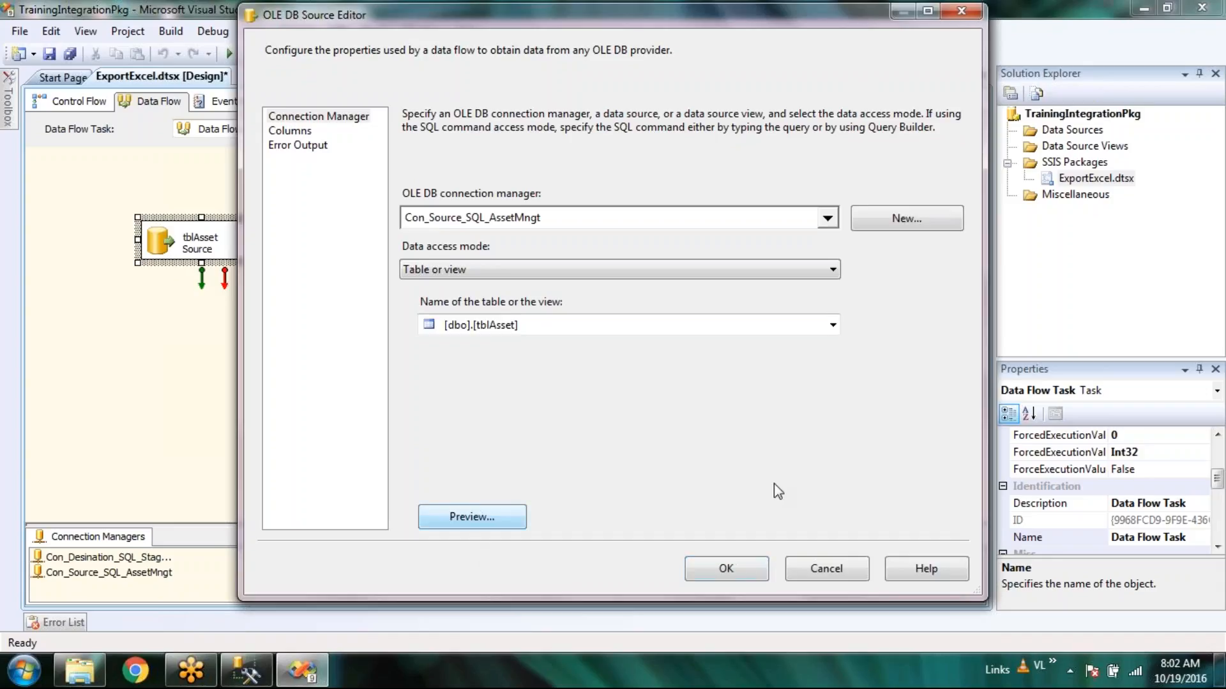
left_click_drag(515, 441, 769, 440)
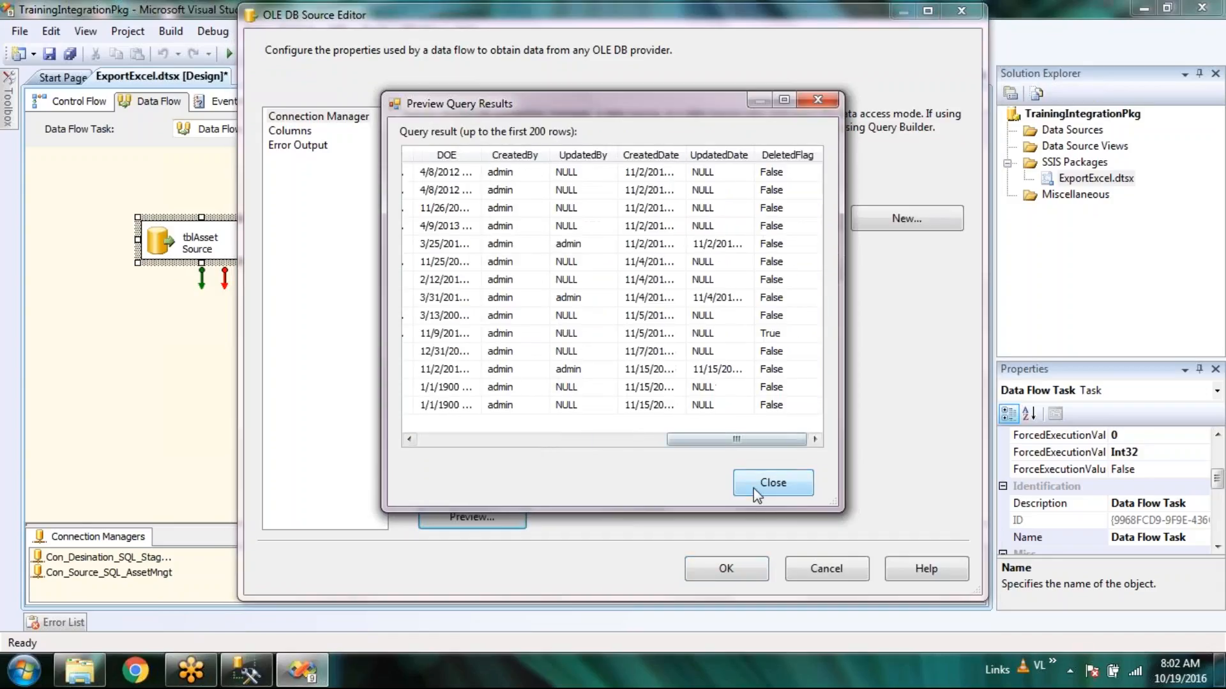
left_click(773, 483)
left_click(290, 130)
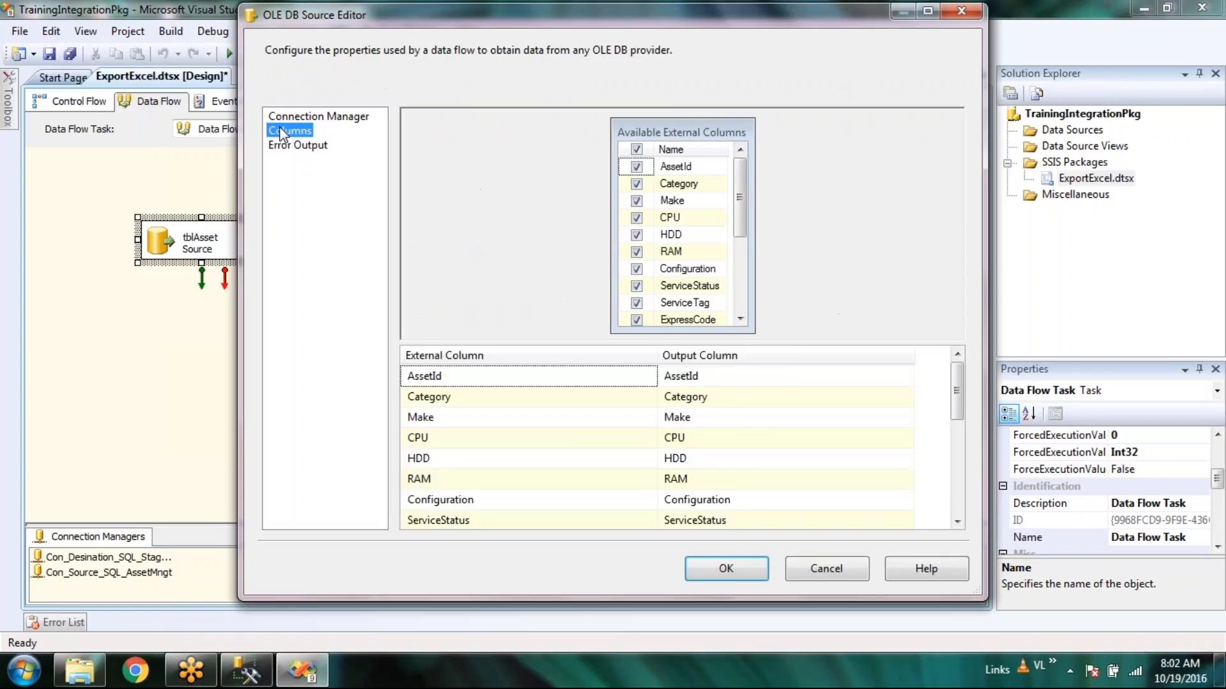
left_click(304, 145)
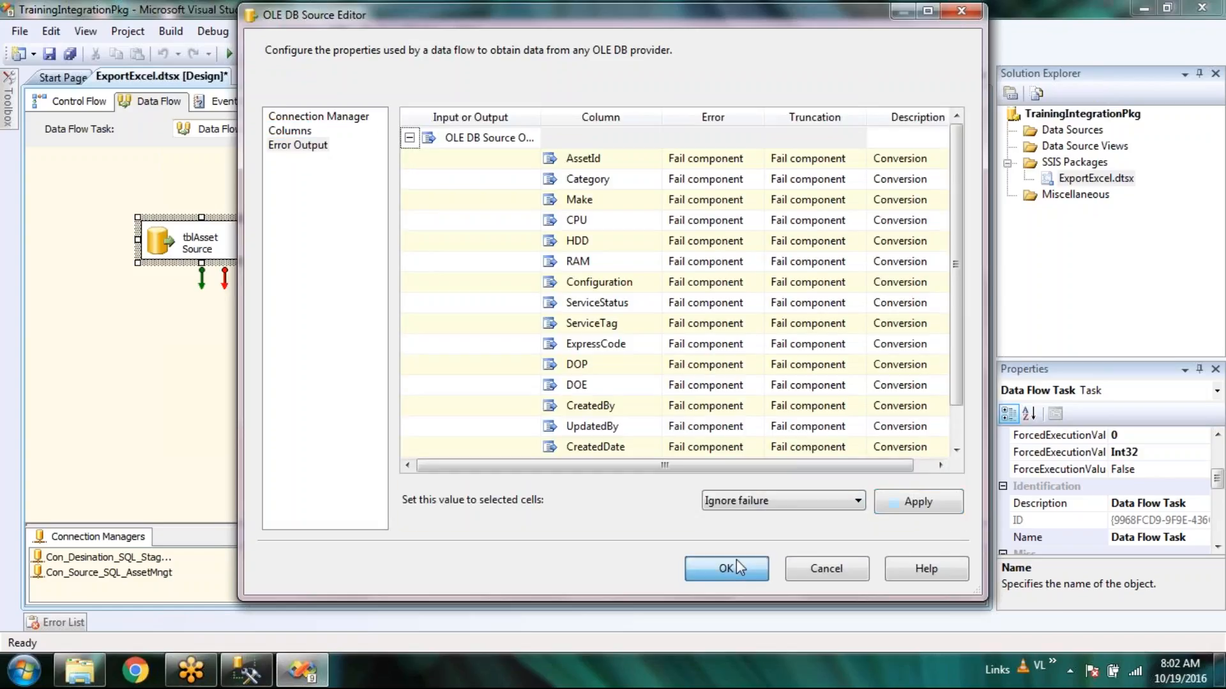
left_click(737, 561)
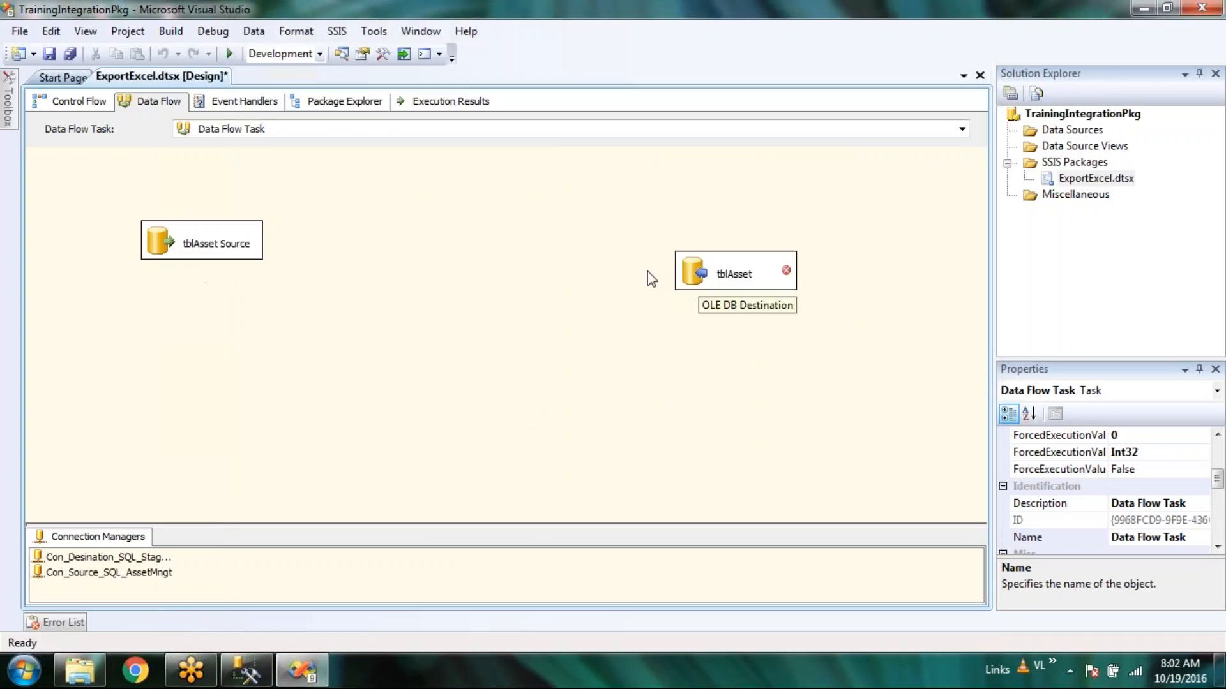
Link tblAsset Source to tblAsset, keeping the staging connection with Table or view access mode.
left_click_drag(202, 279, 690, 275)
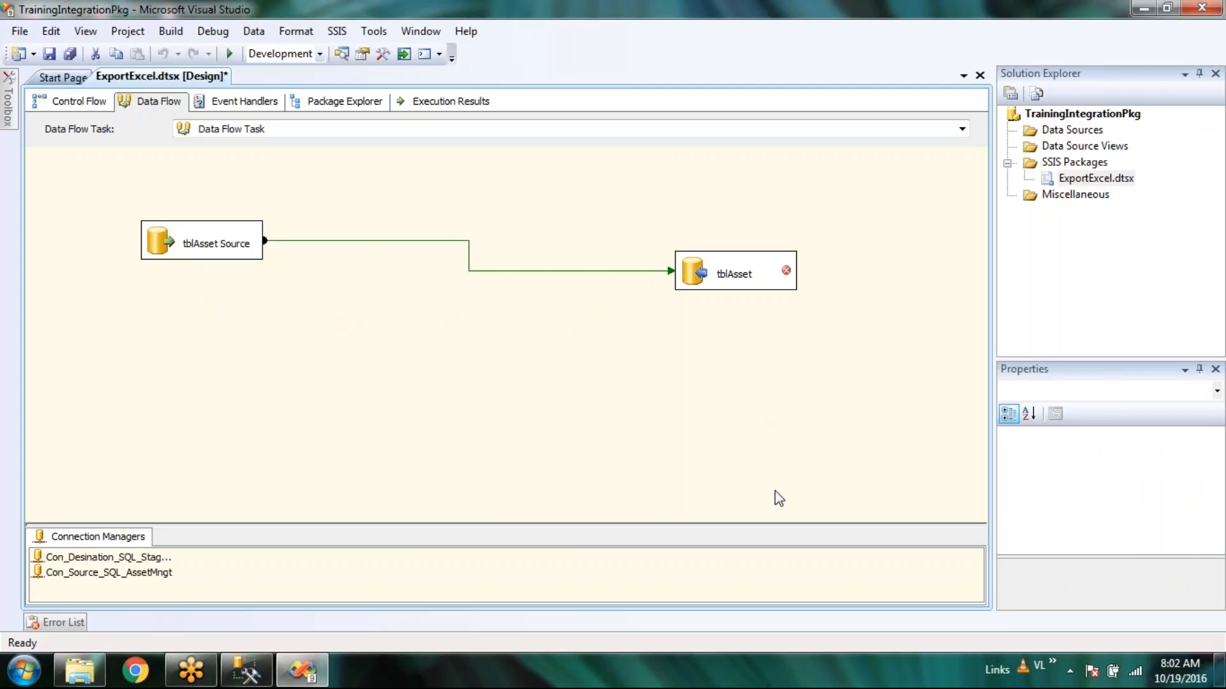
double_click(690, 274)
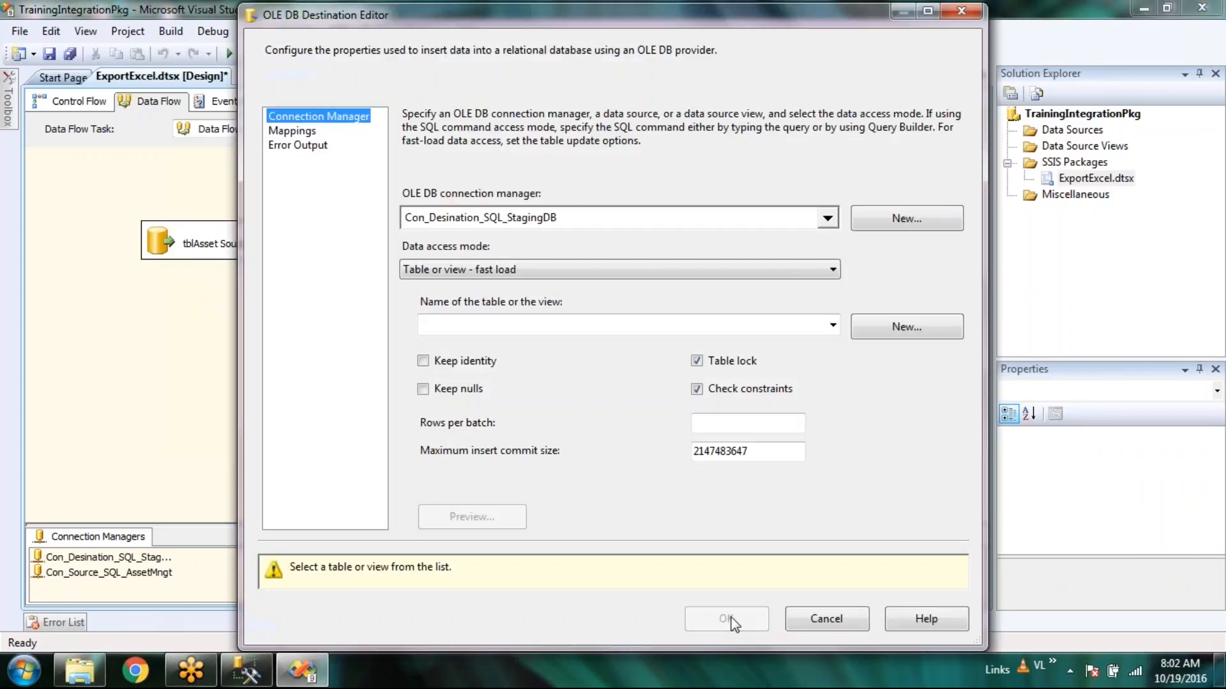
left_click(828, 218)
left_click(684, 408)
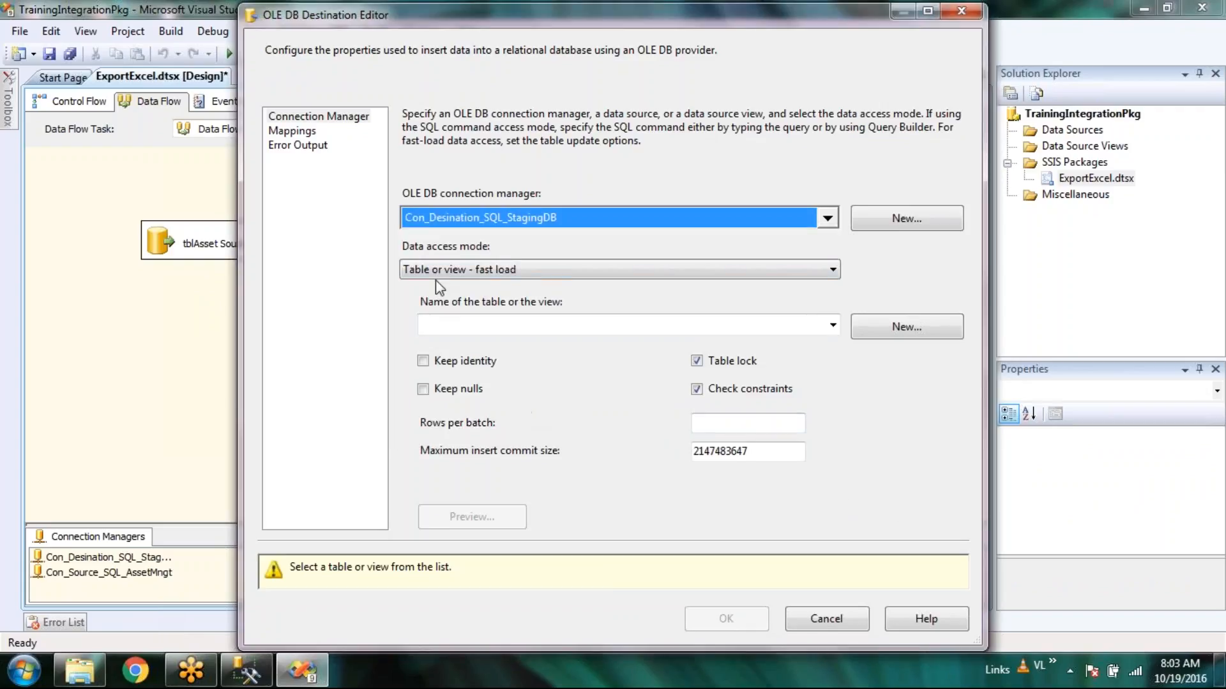
left_click(841, 275)
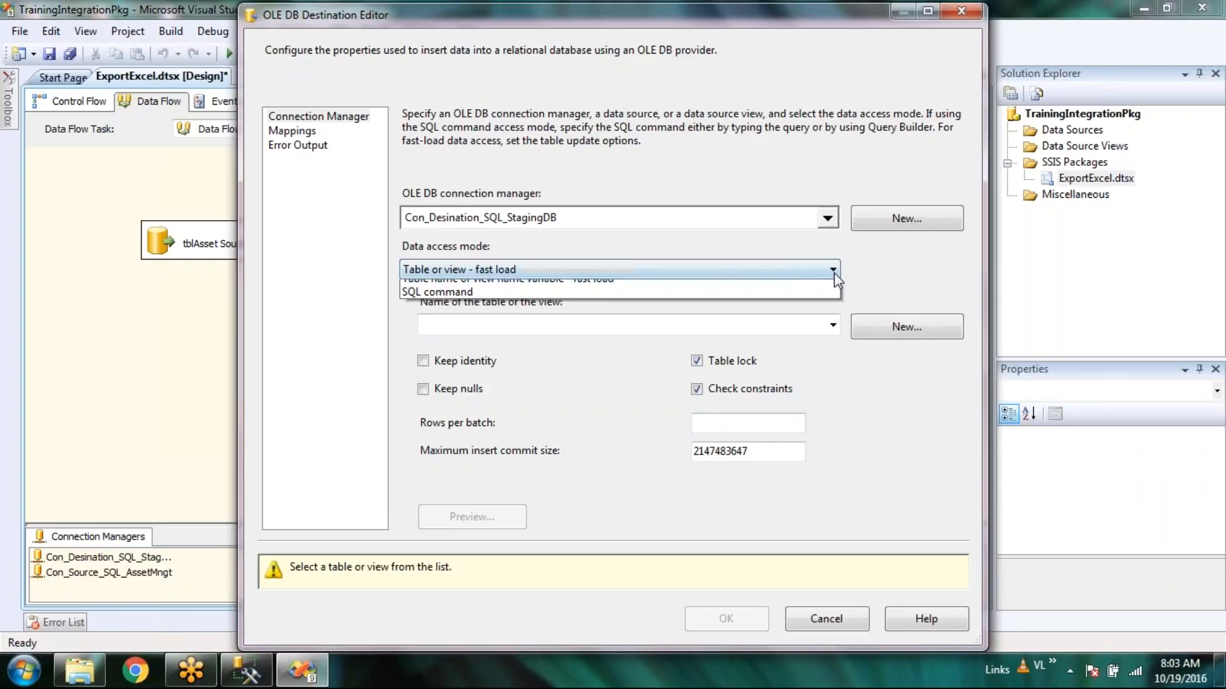
left_click(508, 287)
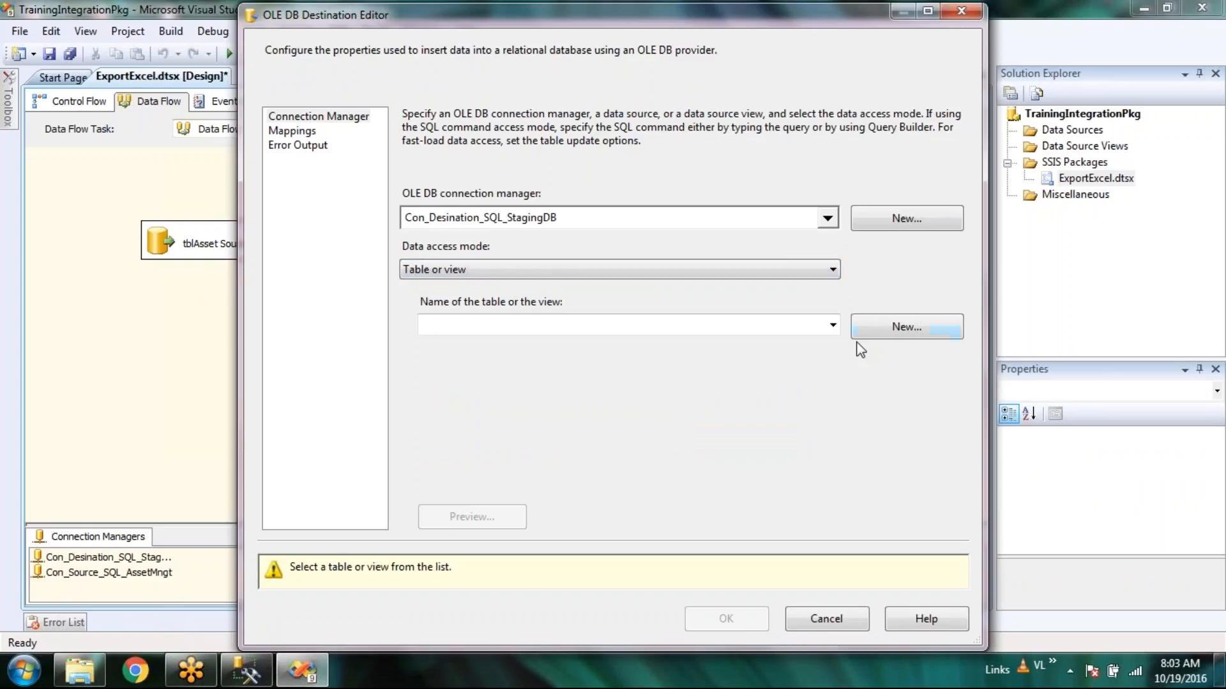
Create a new tblAsset table in the staging database from the generated CREATE TABLE script.
left_click(833, 326)
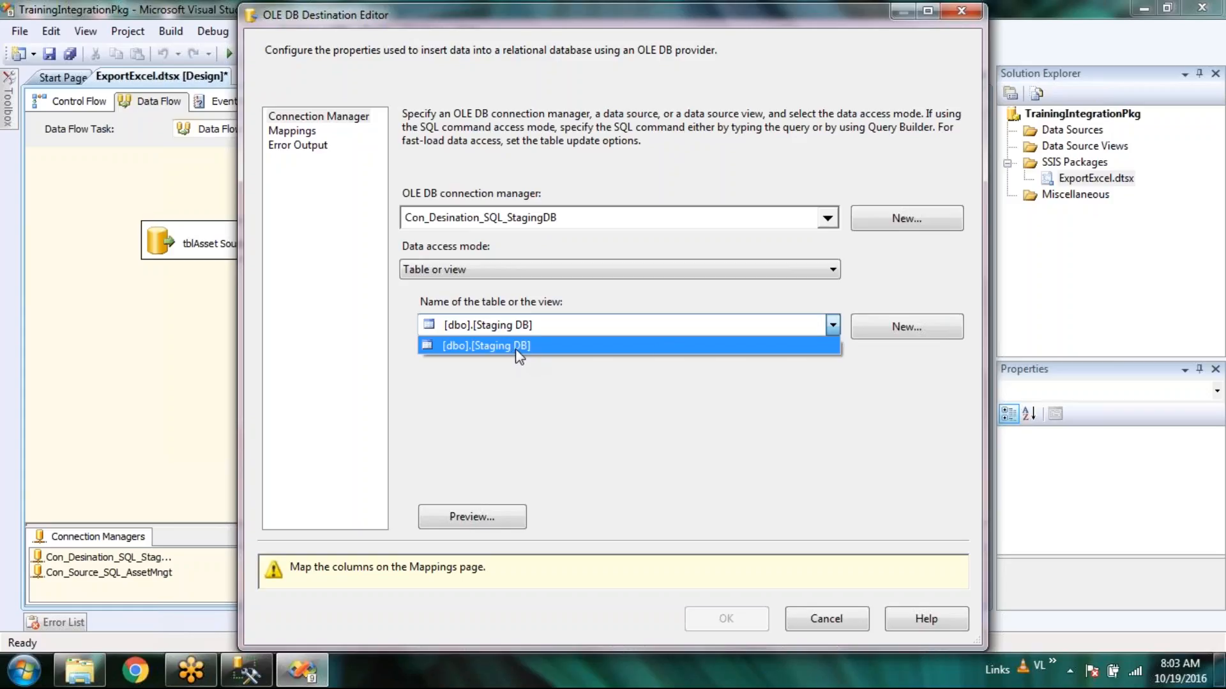
left_click(824, 426)
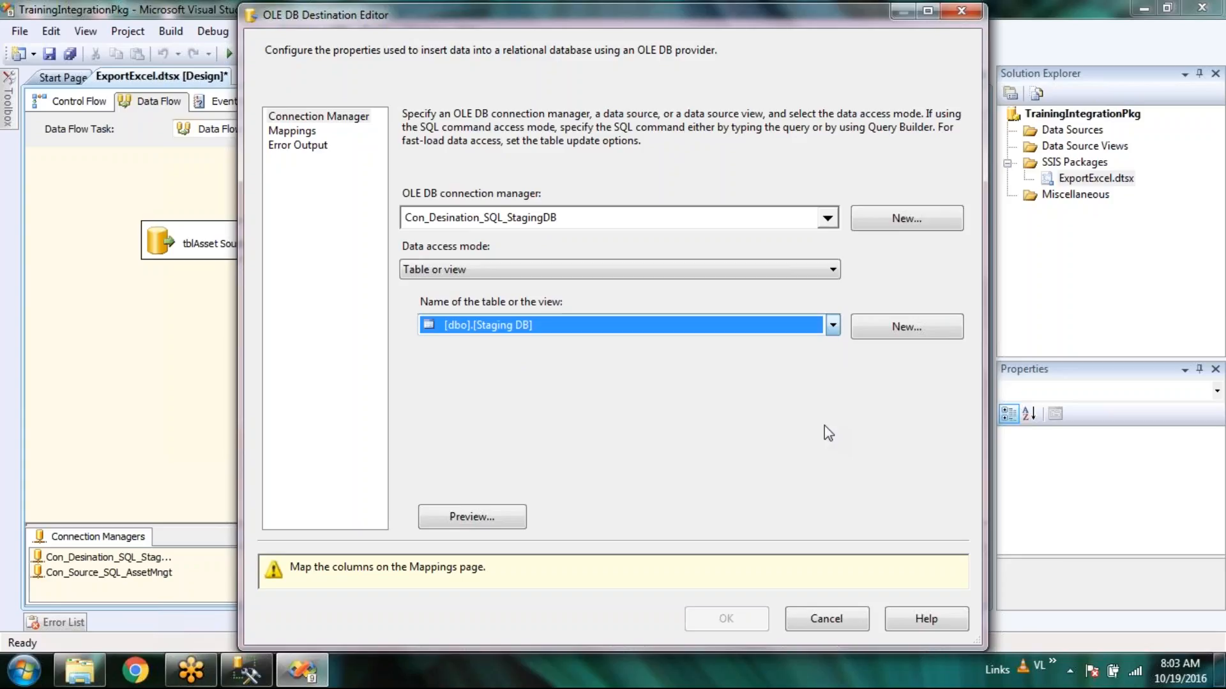
left_click(910, 332)
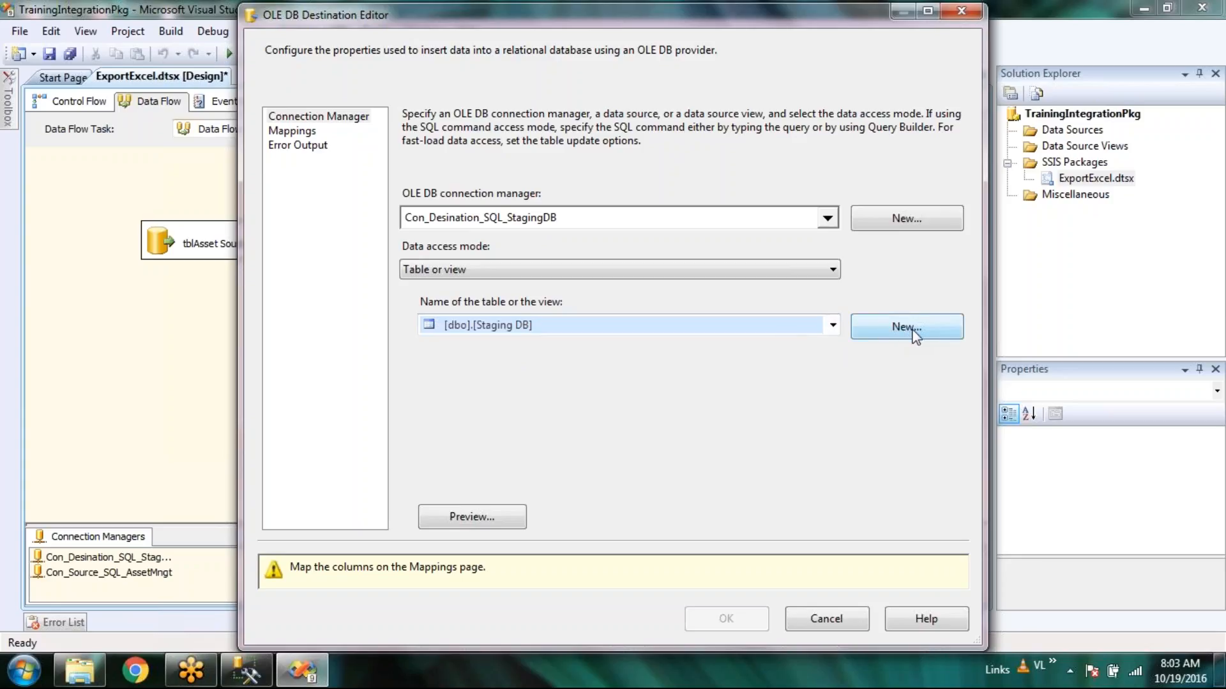
left_click(482, 219)
left_click(475, 185)
key("ctrl+End")
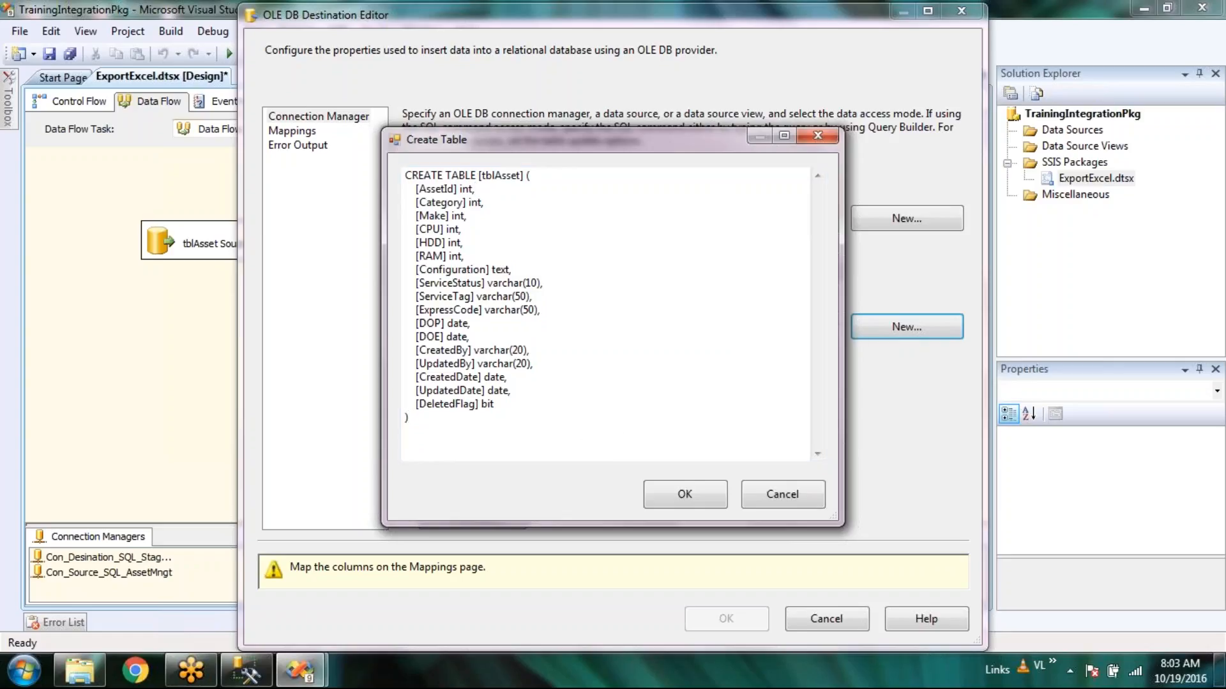
right_click(665, 441)
left_click(575, 443)
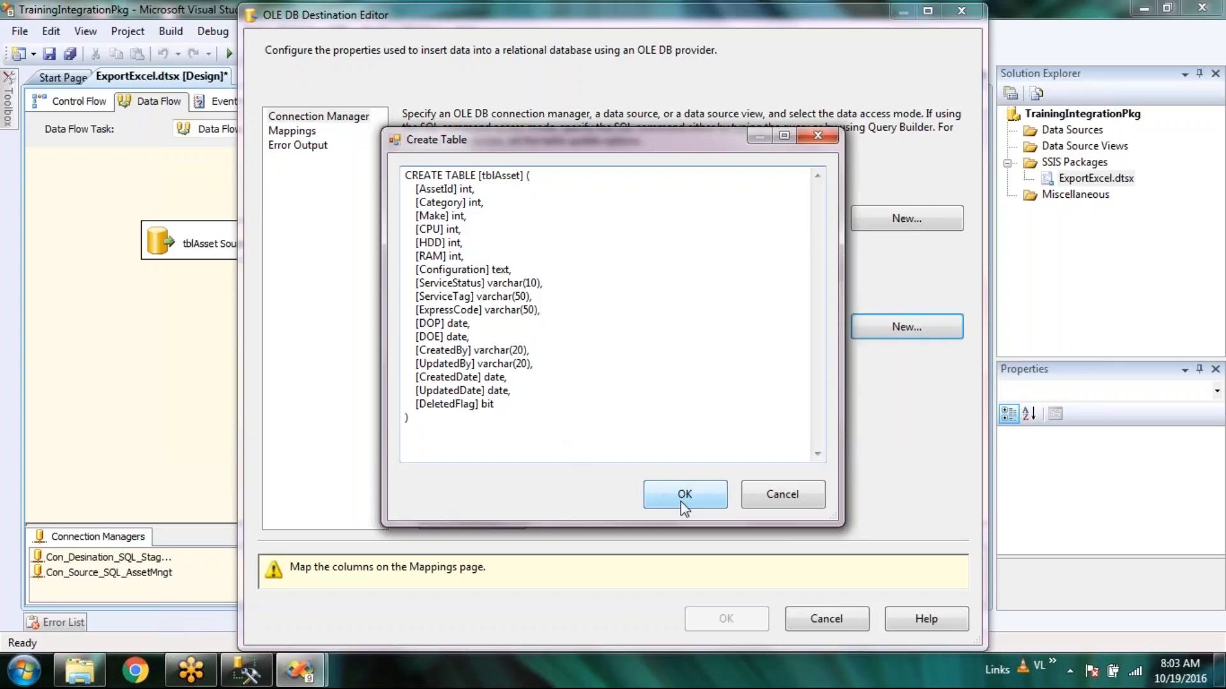
left_click(683, 495)
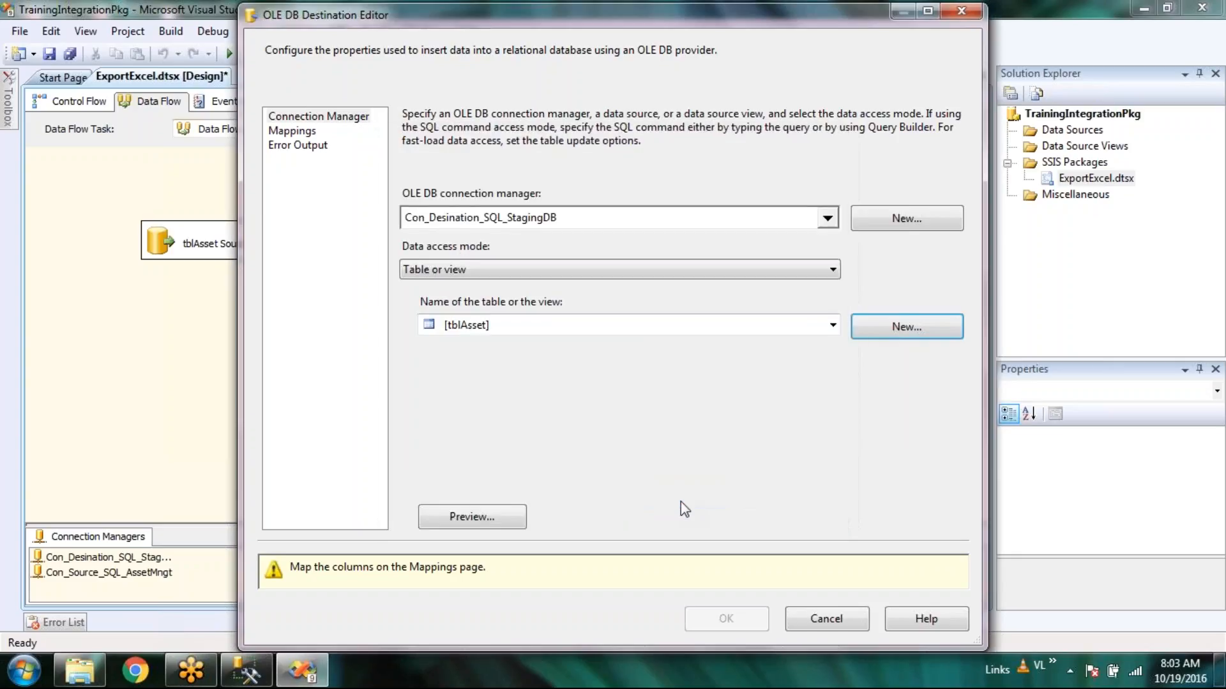
Select dbo.tblAsset as the destination table, preview it, and show the column mappings.
left_click(833, 325)
left_click(900, 456)
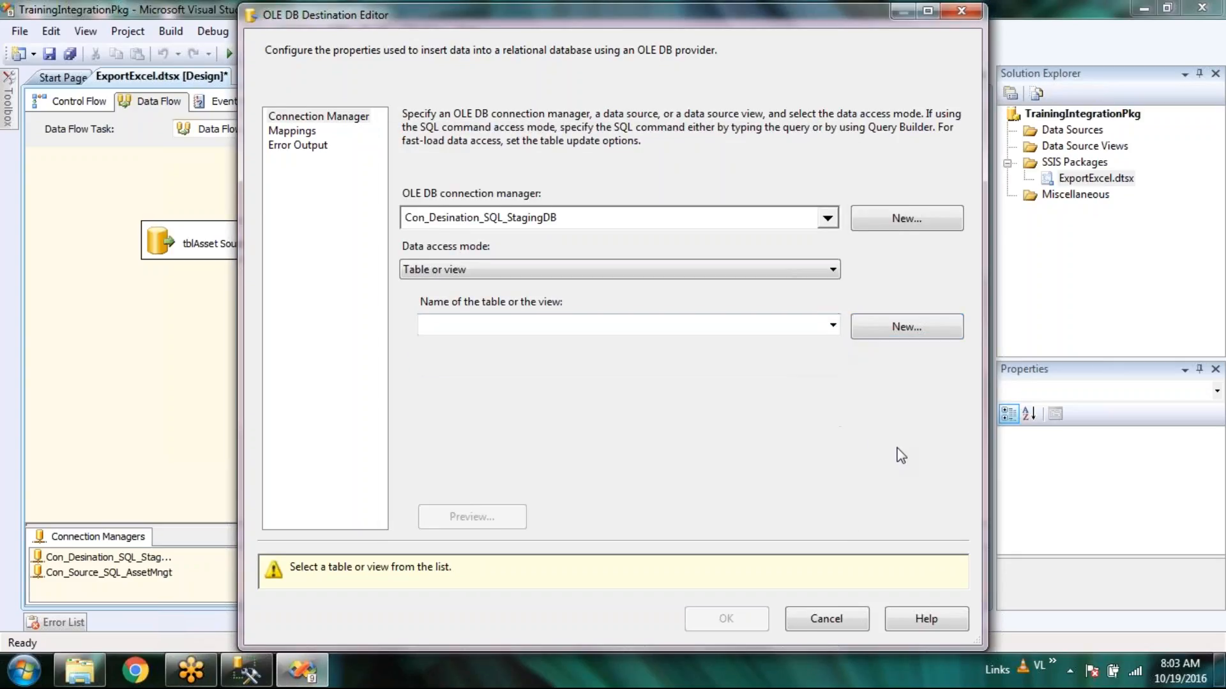
left_click(293, 131)
left_click(293, 131)
left_click(833, 325)
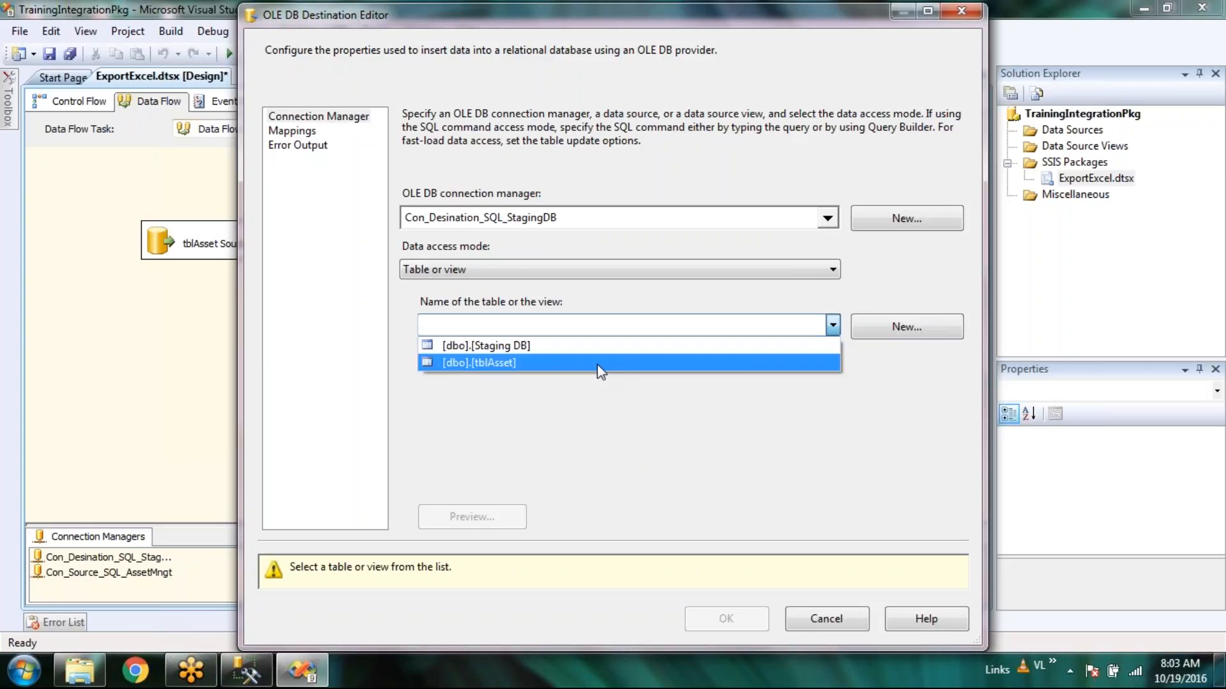
left_click(600, 363)
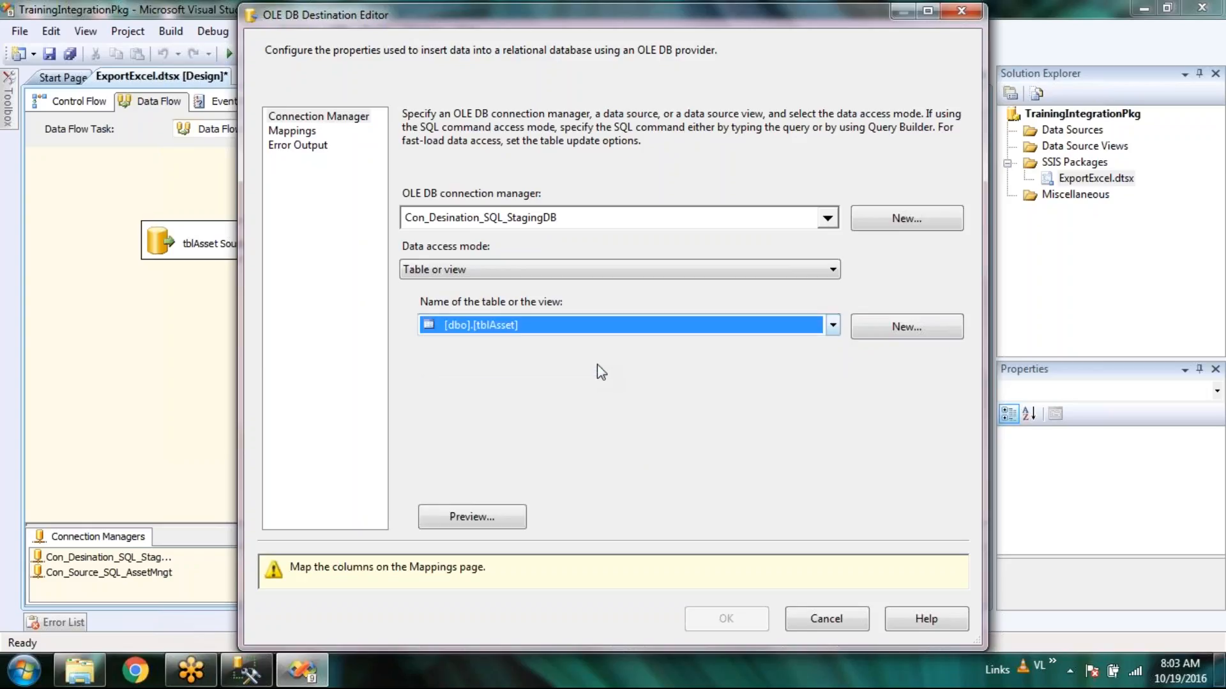
left_click(475, 517)
left_click_drag(538, 466, 820, 489)
left_click(773, 508)
left_click(288, 133)
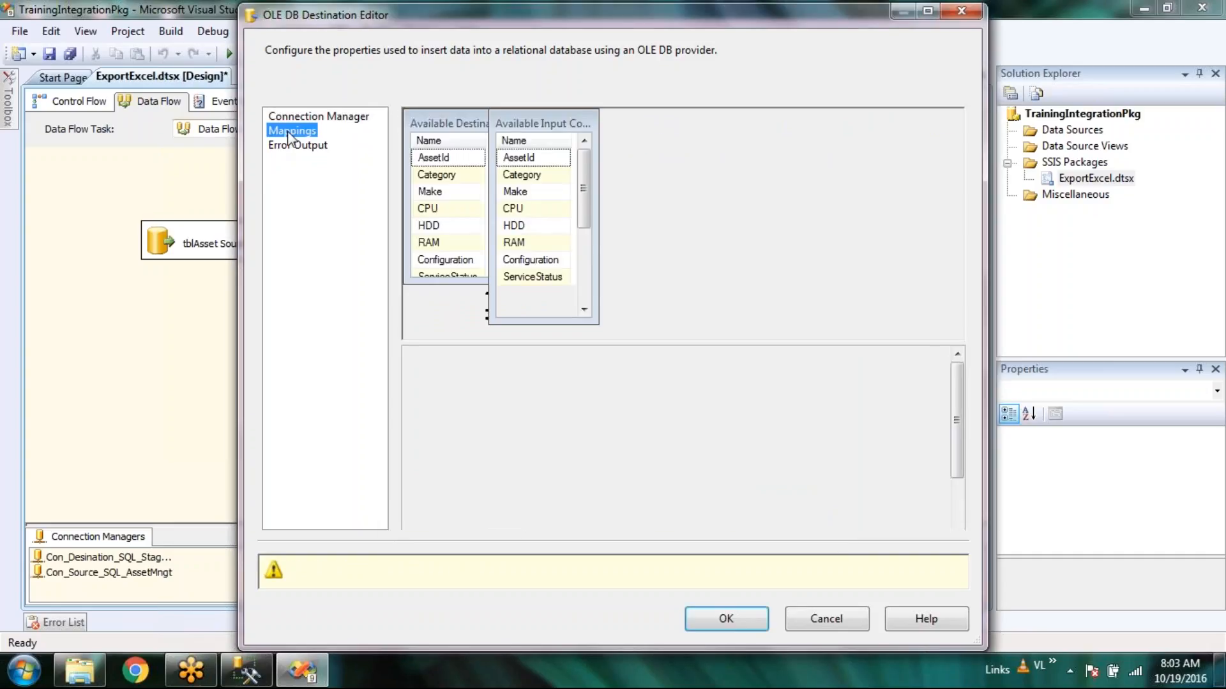
Review the column mappings and set the destination's error output to Ignore failure.
left_click_drag(864, 200, 584, 278)
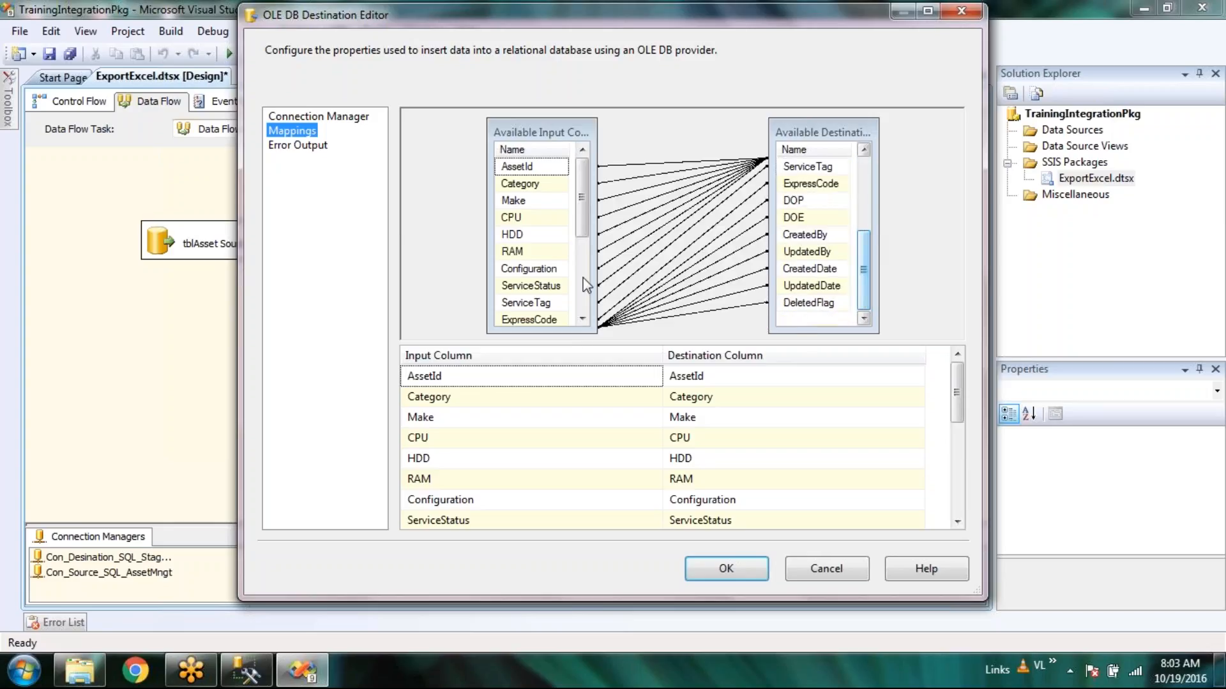
left_click_drag(581, 201, 584, 282)
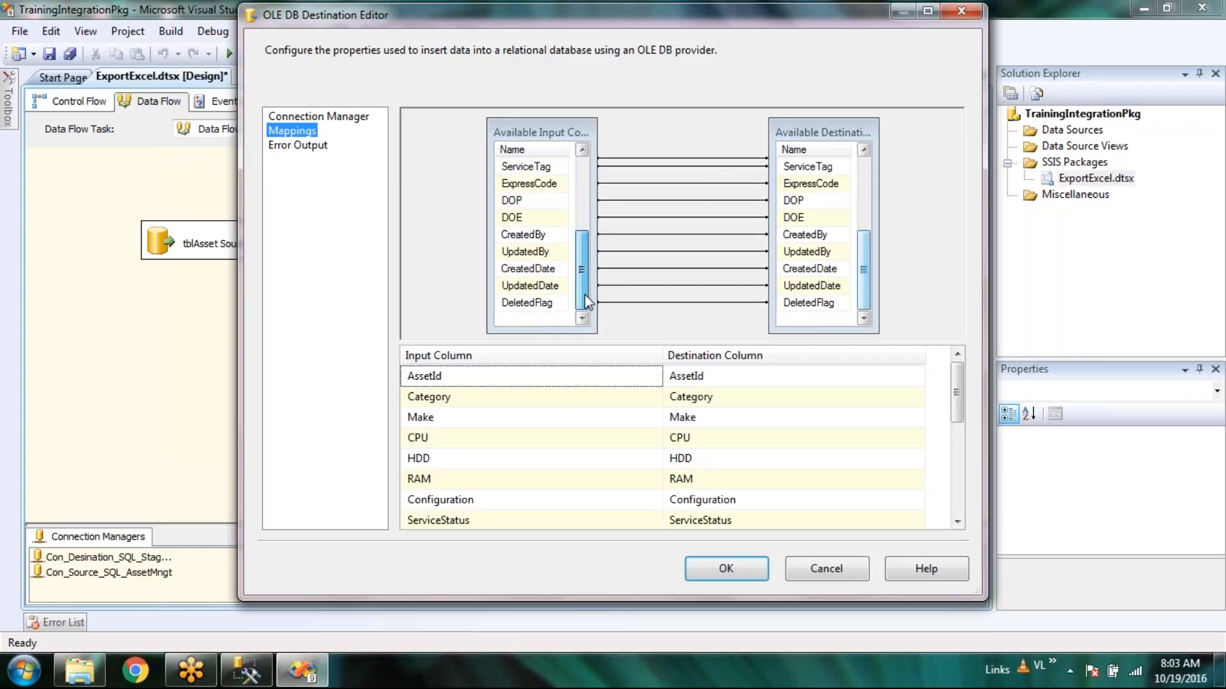
mouse_move(863, 297)
left_mouse_down()
mouse_move(865, 228)
mouse_move(871, 313)
left_mouse_up()
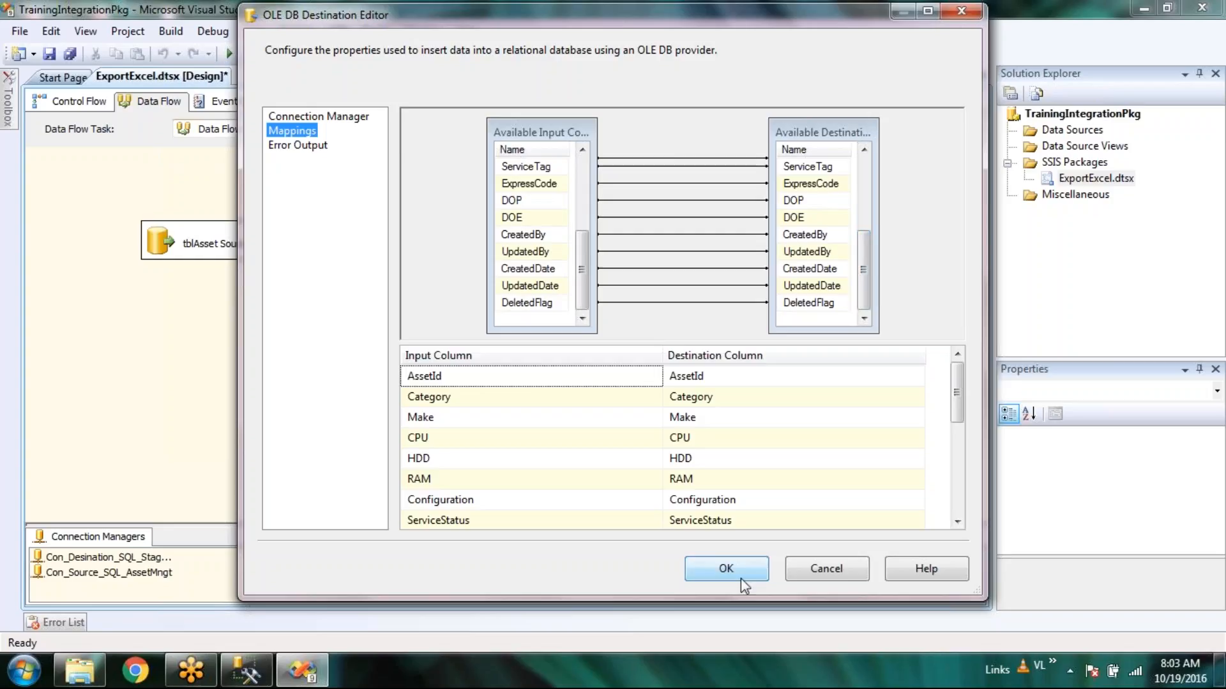
left_click(310, 147)
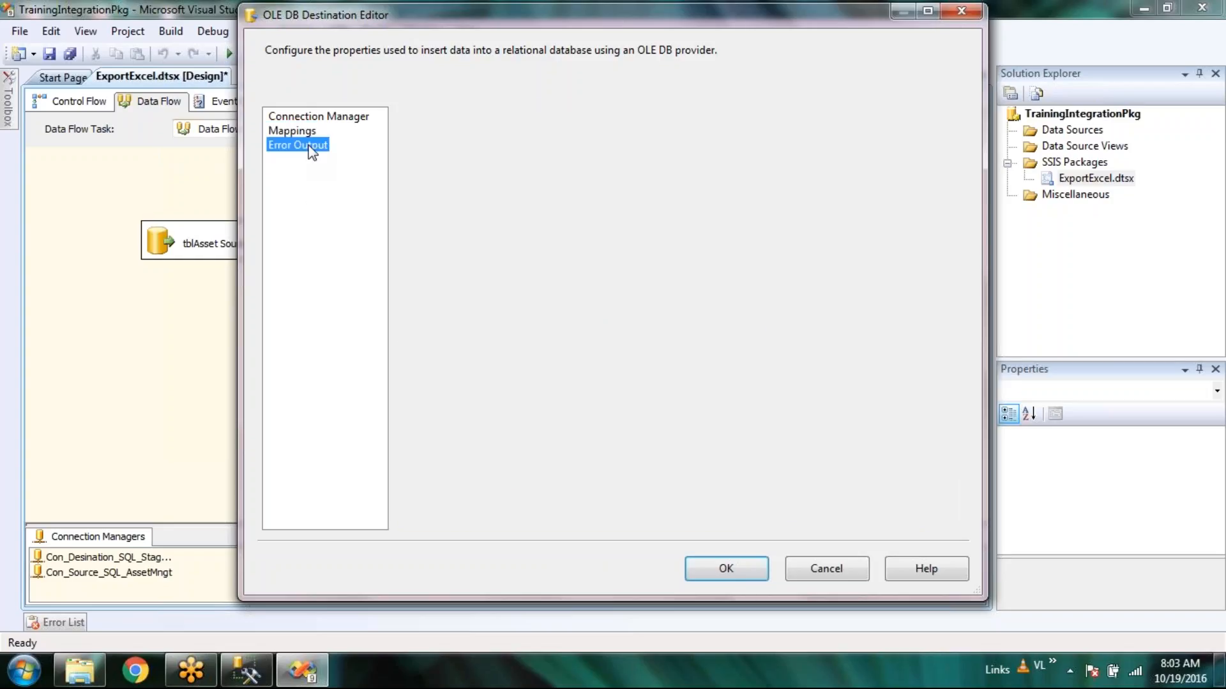
left_click(787, 500)
left_click(771, 533)
left_click(914, 503)
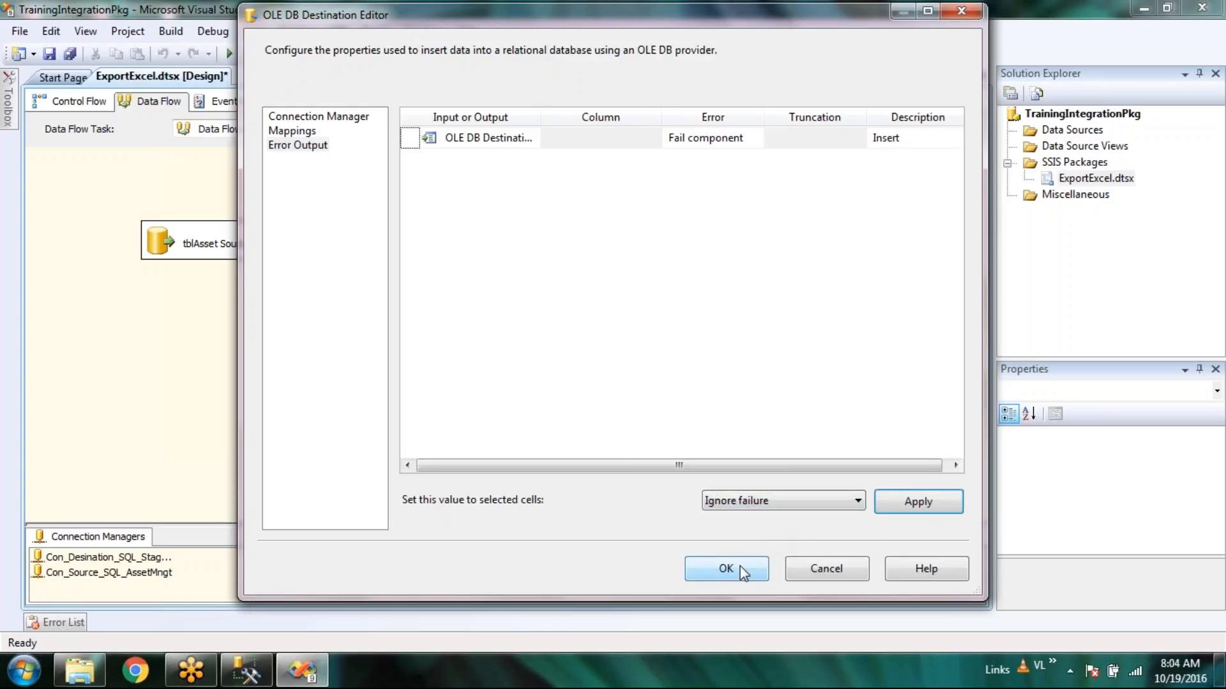
Recheck the column mappings and confirm the tblAsset destination settings.
left_click(288, 132)
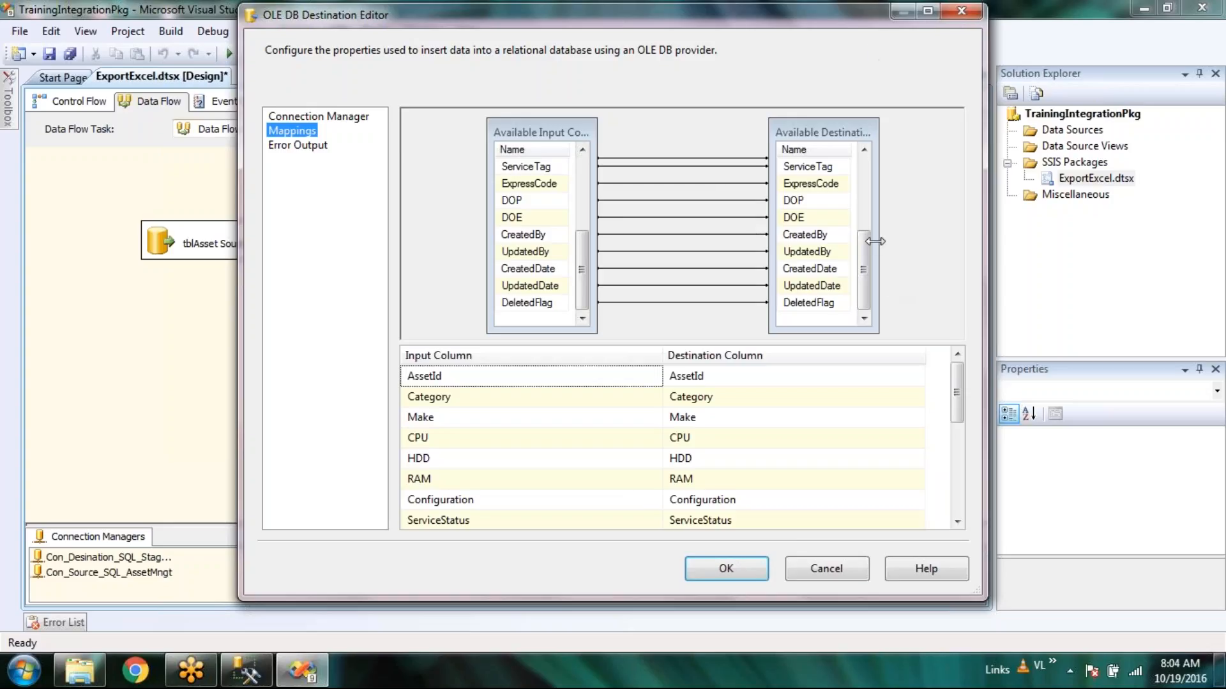
left_click_drag(862, 254, 863, 184)
left_click_drag(580, 266, 580, 195)
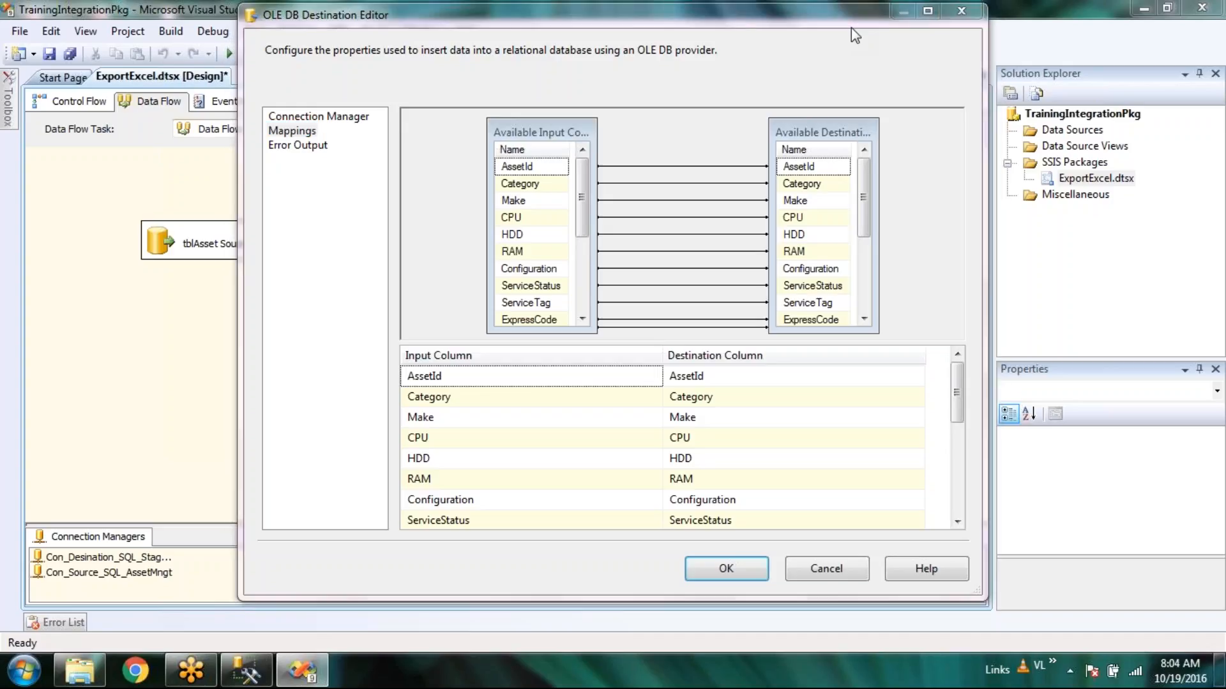
left_click(313, 147)
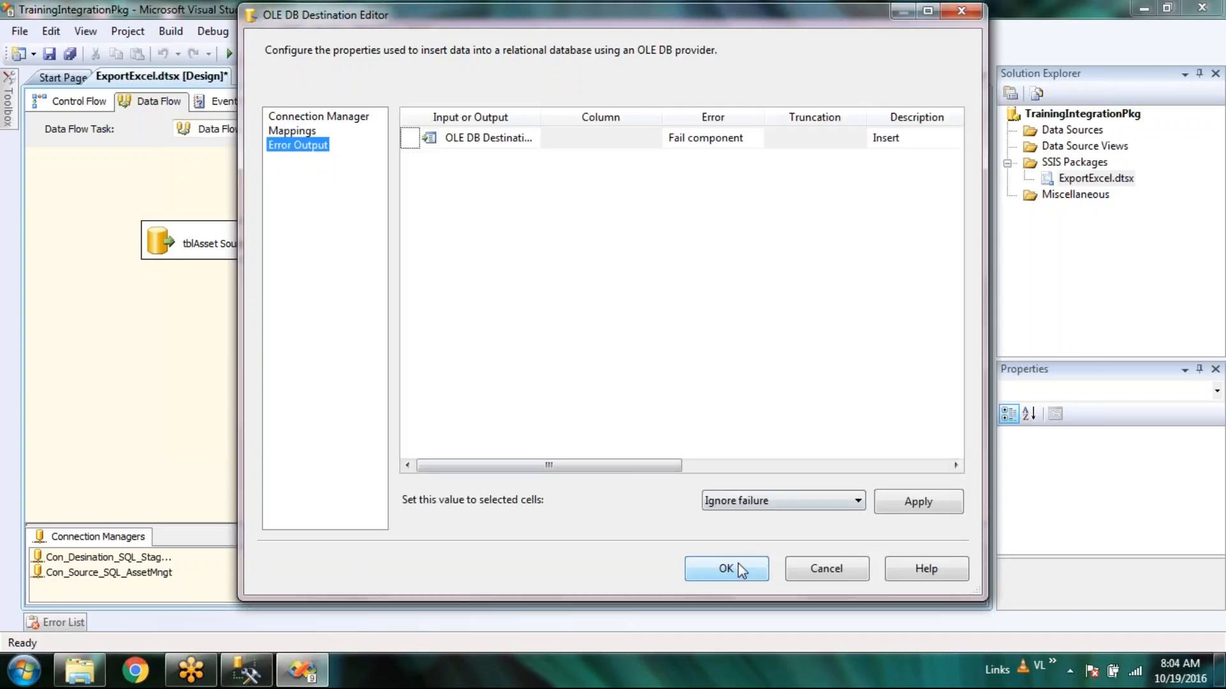
left_click(739, 566)
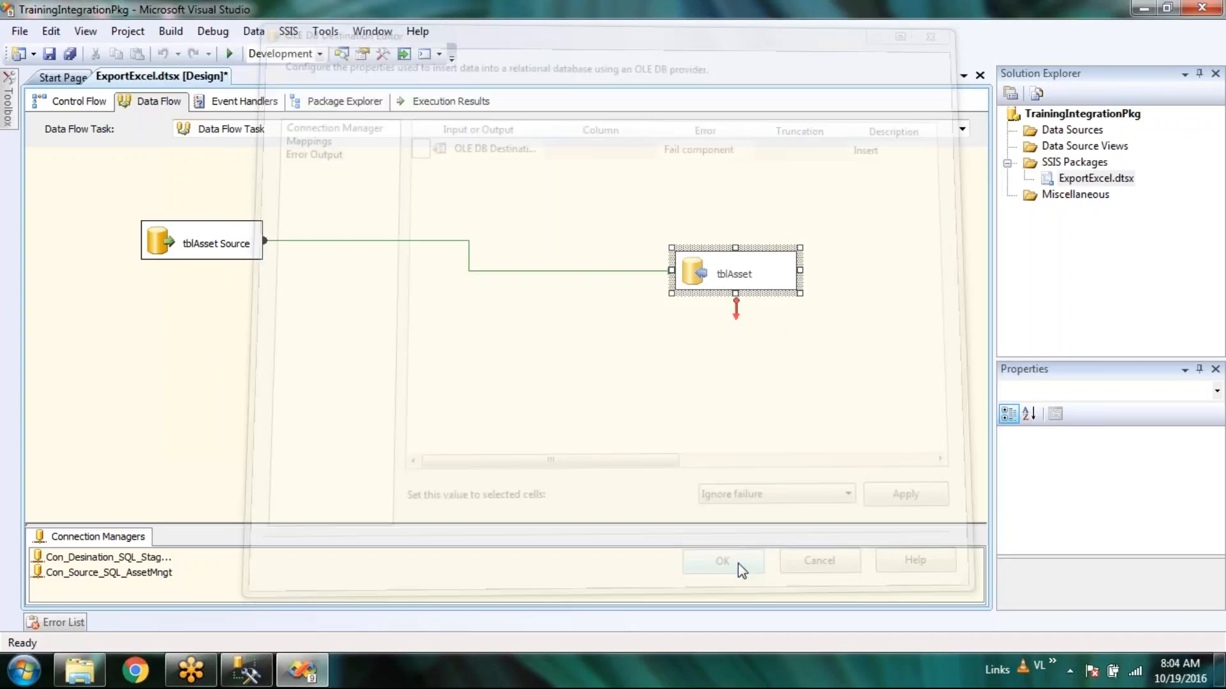
Refresh NithilaStagingDB's tables in Management Studio and open the new, empty dbo.tblAsset table.
left_click(247, 670)
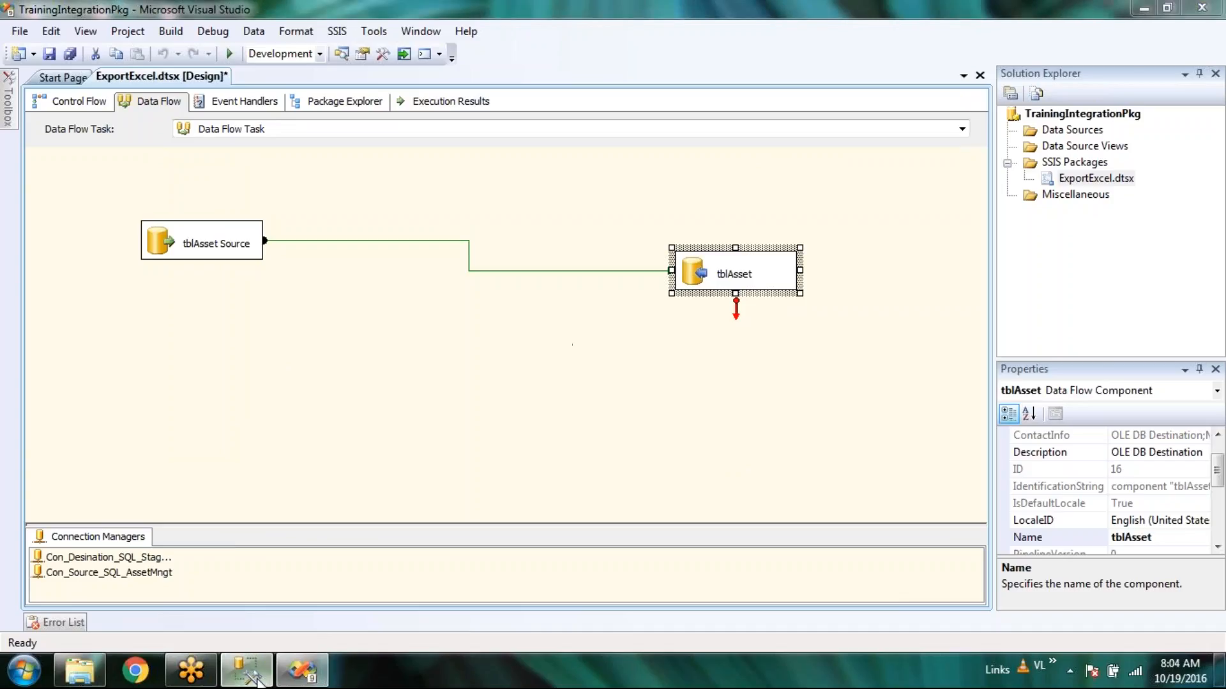
right_click(100, 234)
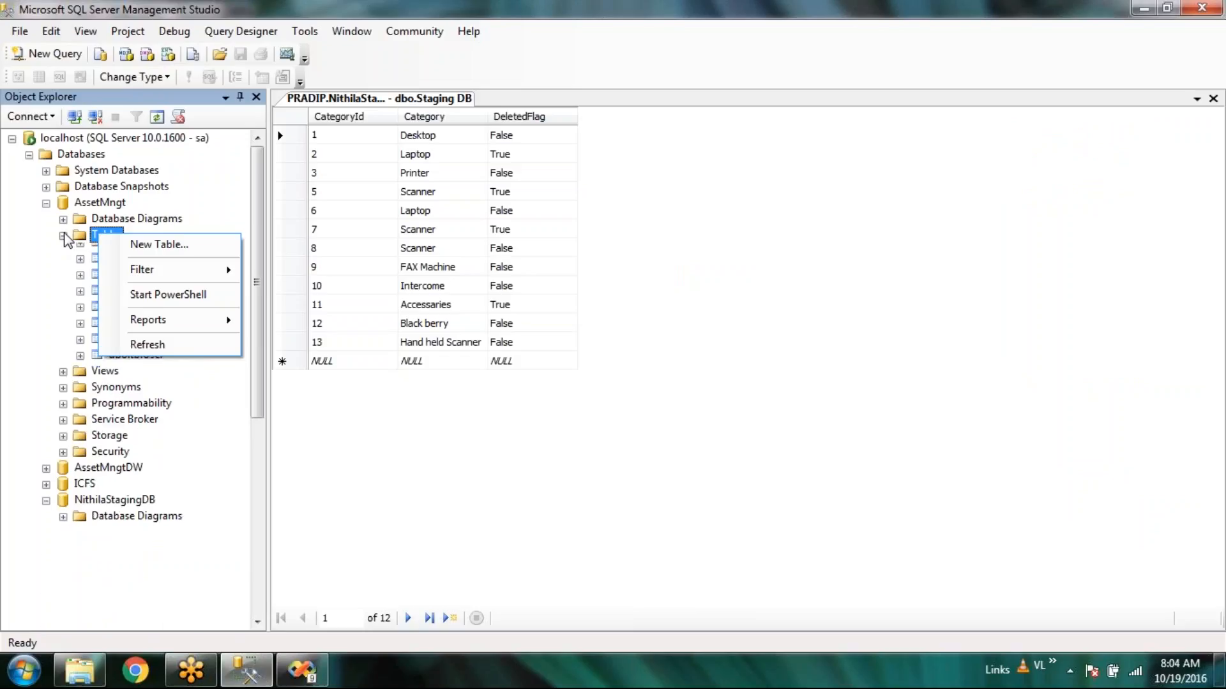
left_click(63, 235)
right_click(120, 412)
left_click(136, 516)
left_click(151, 462)
right_click(153, 467)
left_click(230, 365)
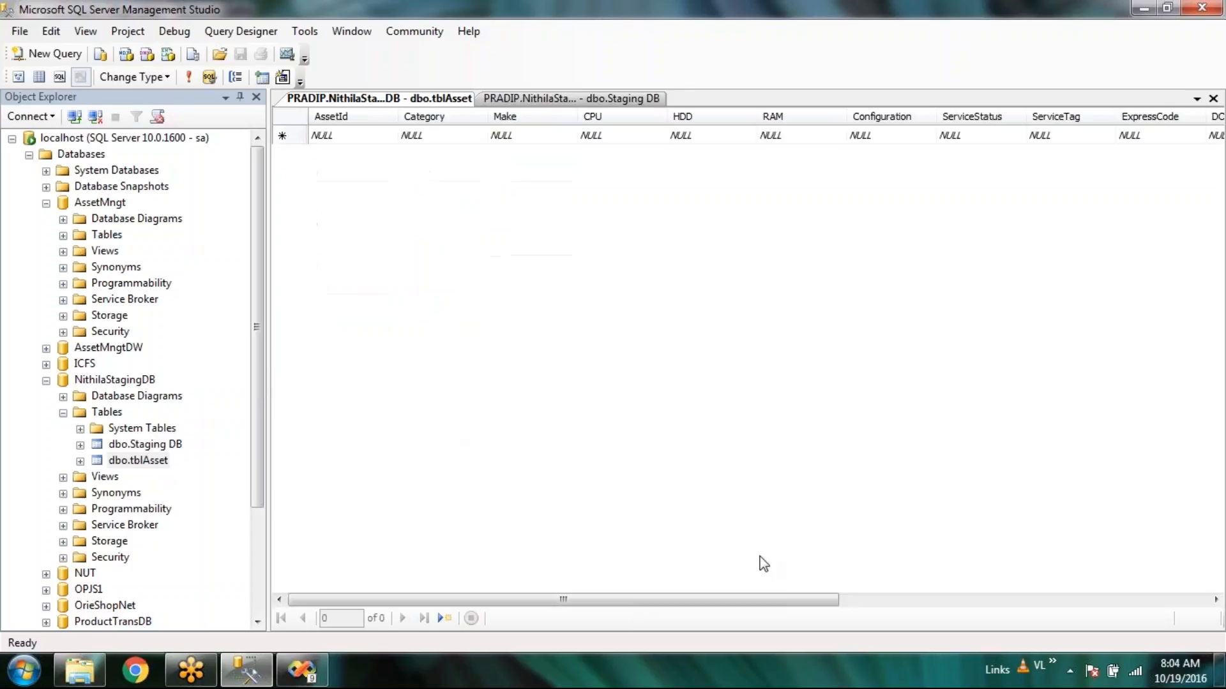
Save the package and rename the control flow tasks to Asset and Category.
left_click(311, 680)
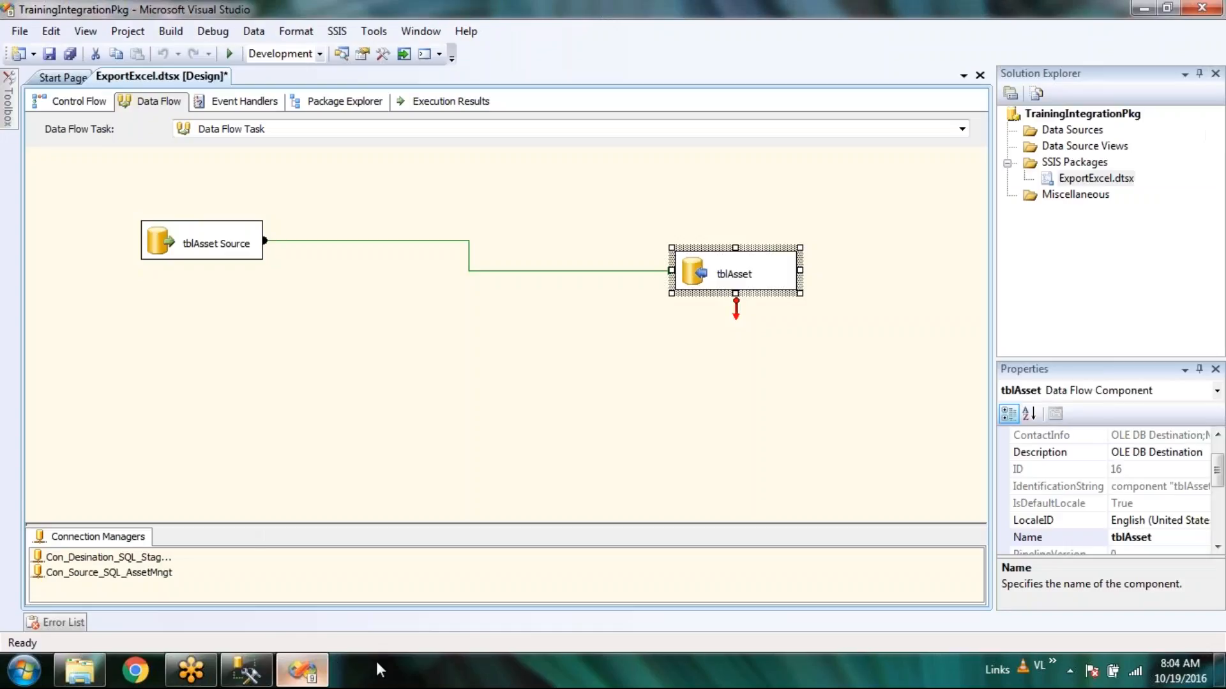
key("ctrl+s")
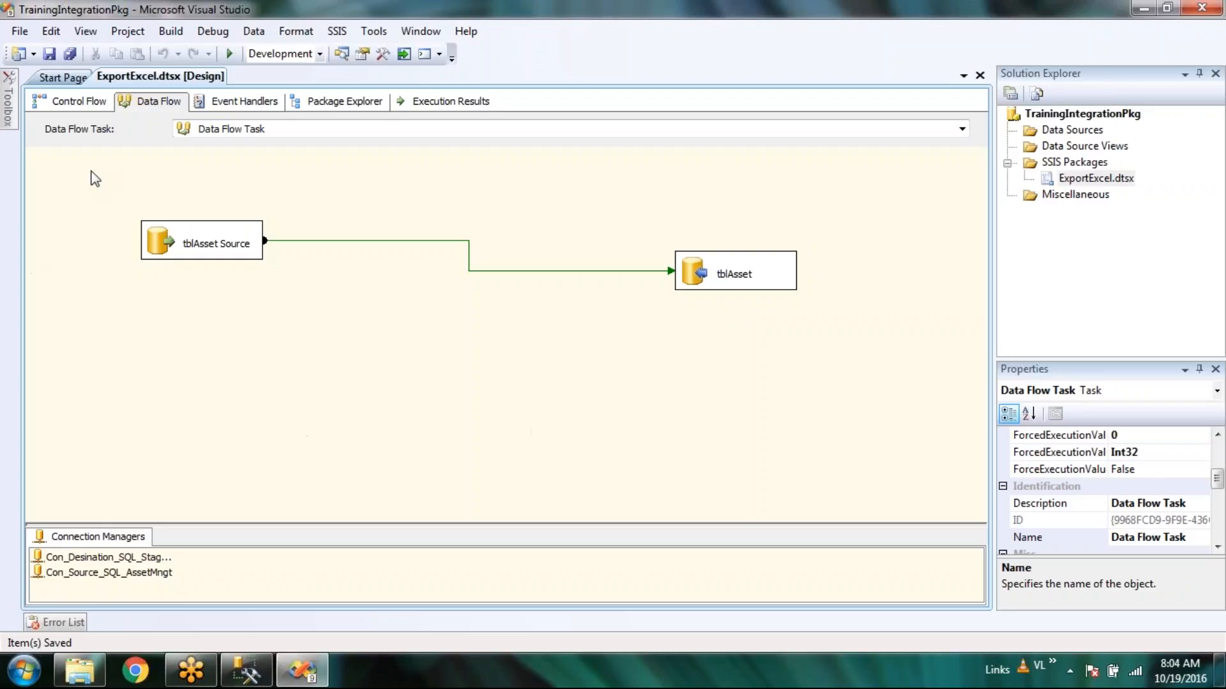
left_click(67, 102)
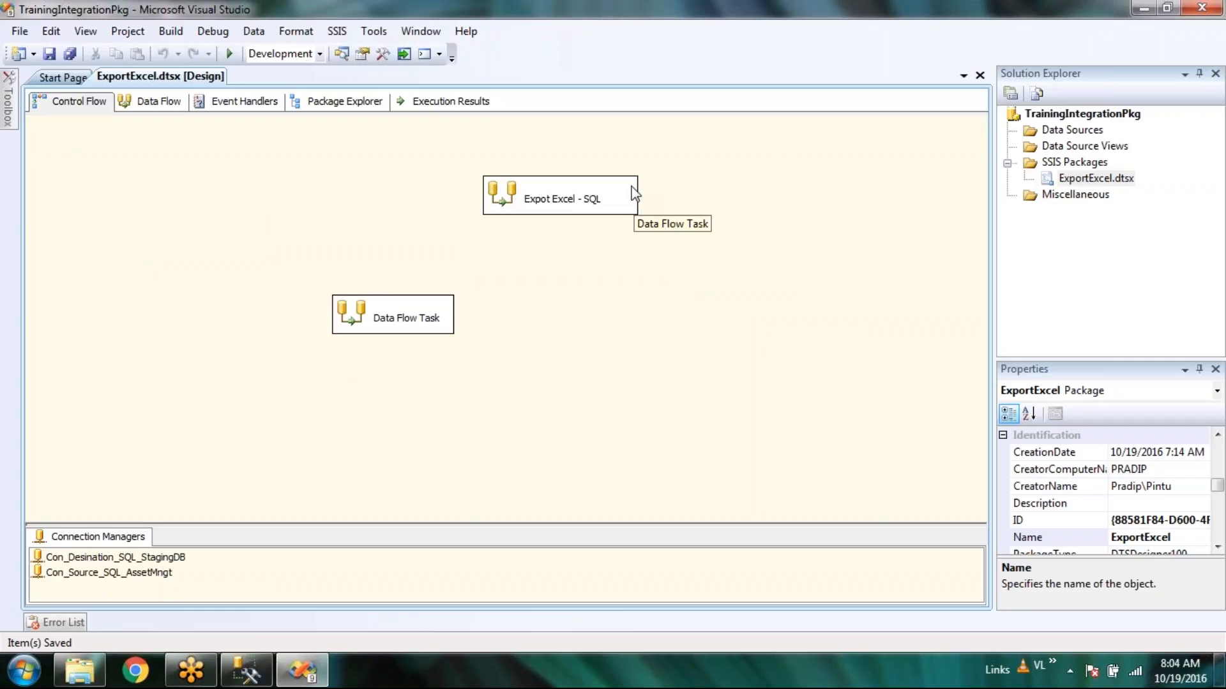
left_click(386, 322)
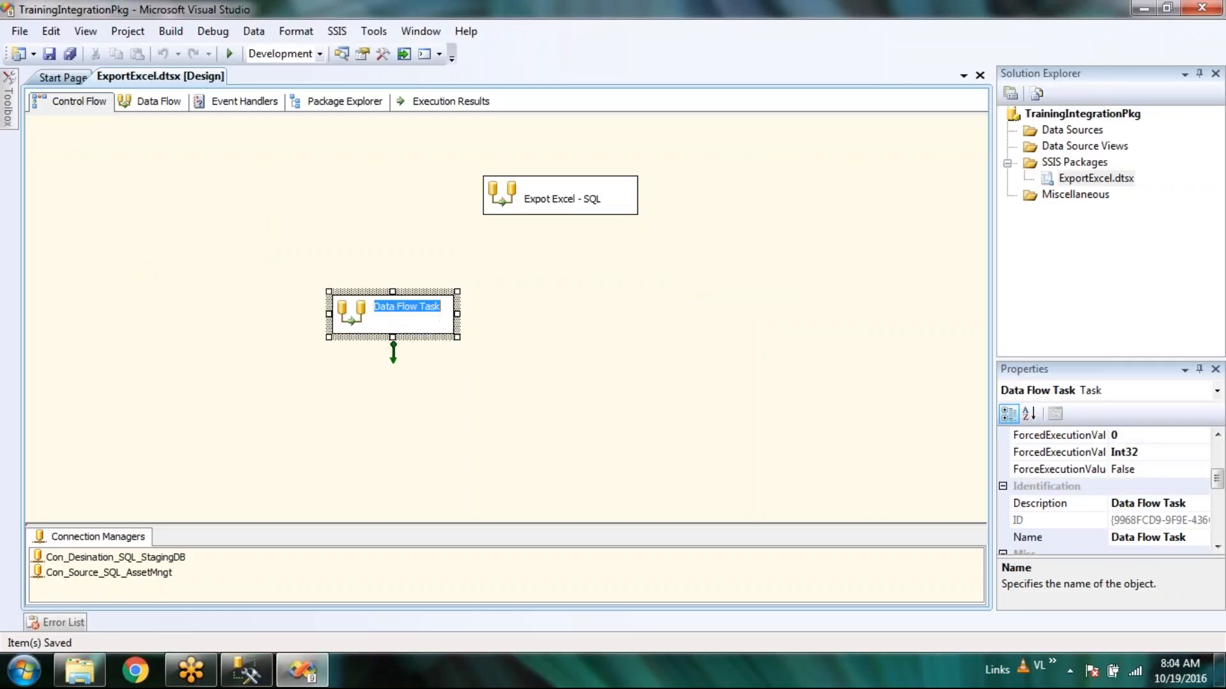
type("Asset")
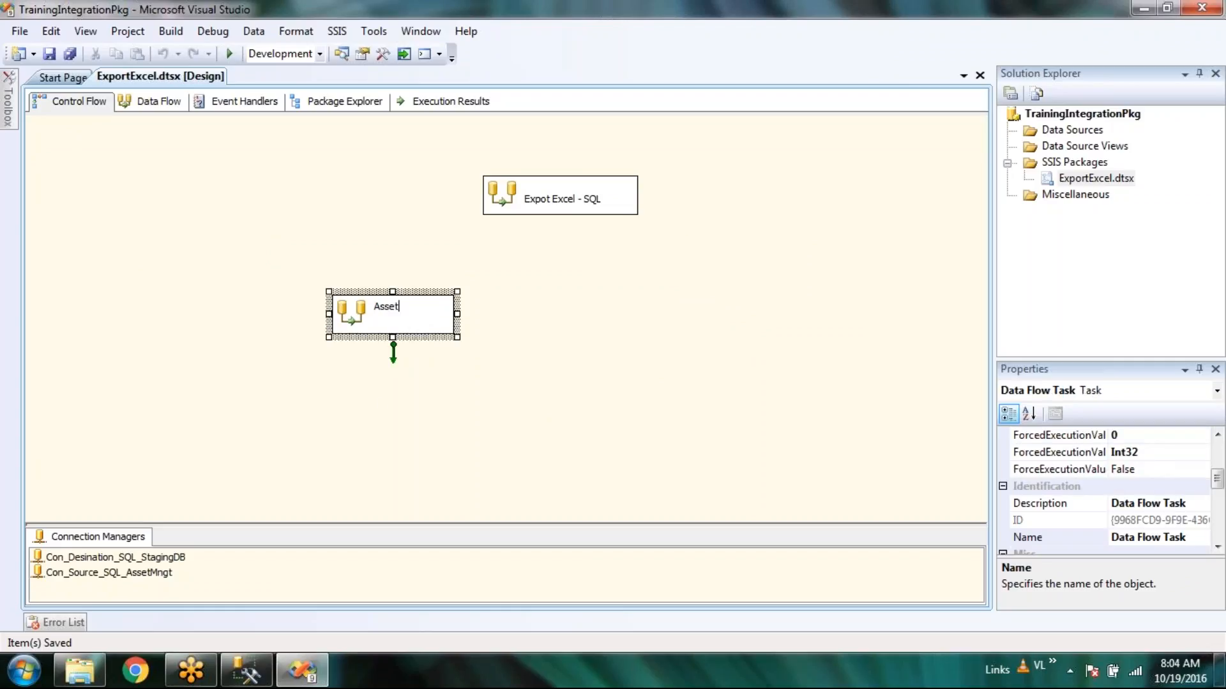
left_click(705, 279)
left_click(558, 202)
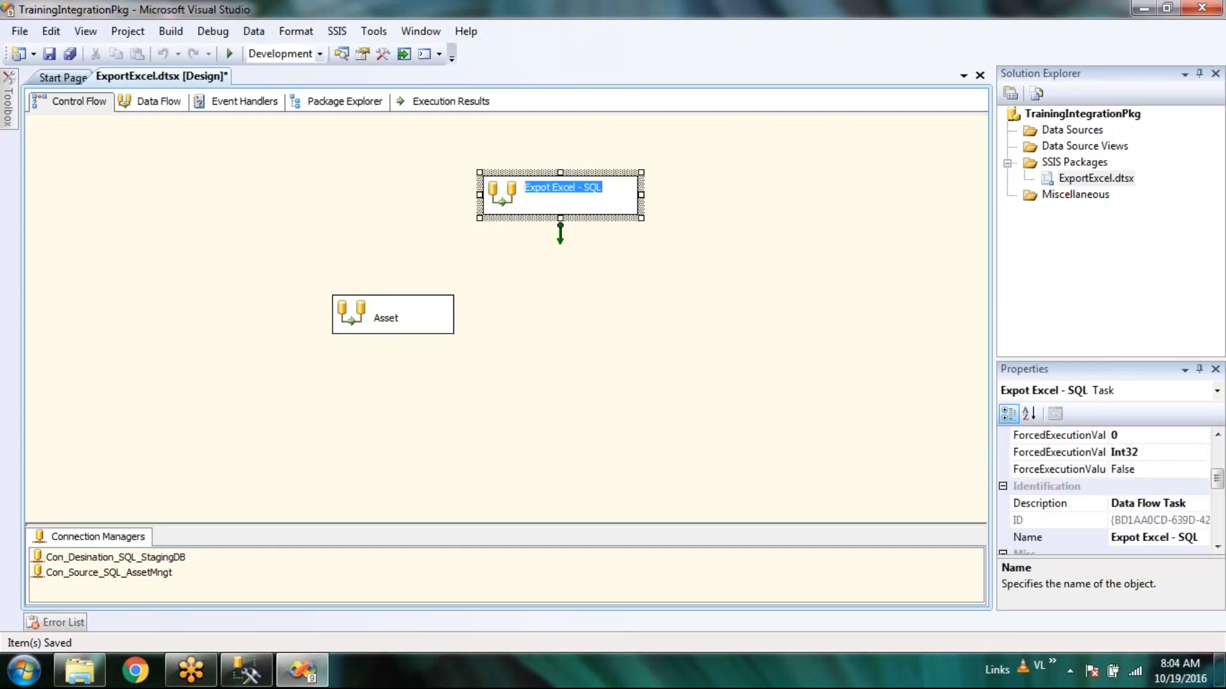
type("Category")
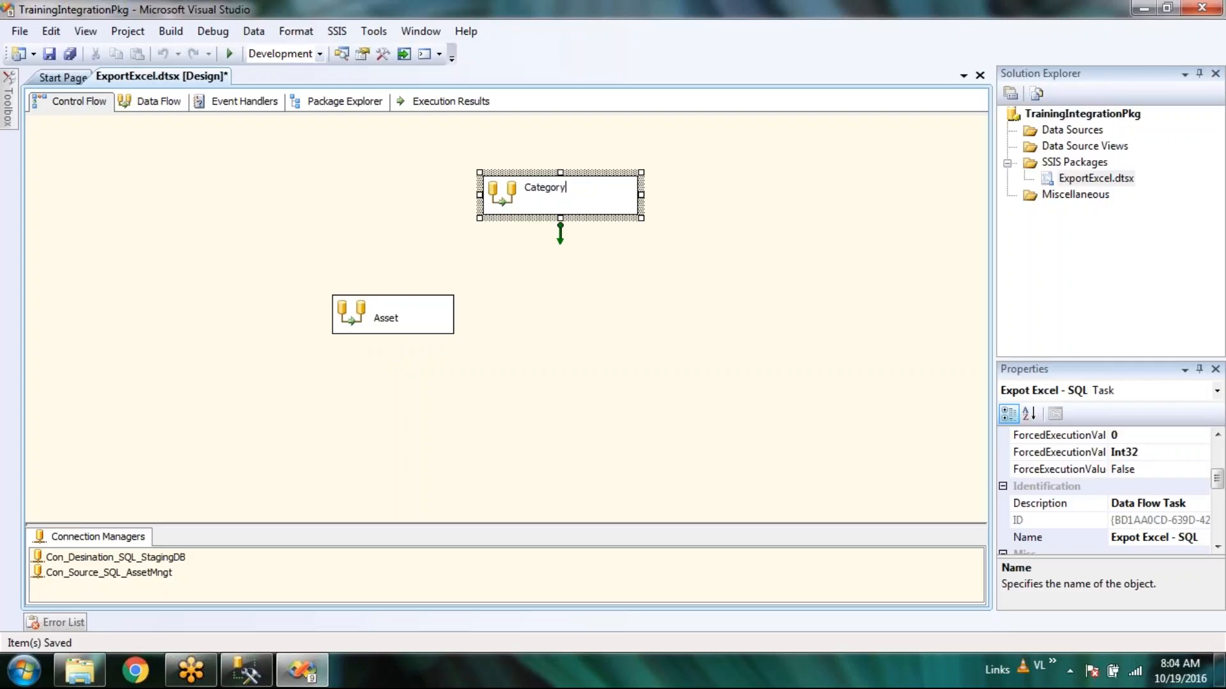
left_click(574, 370)
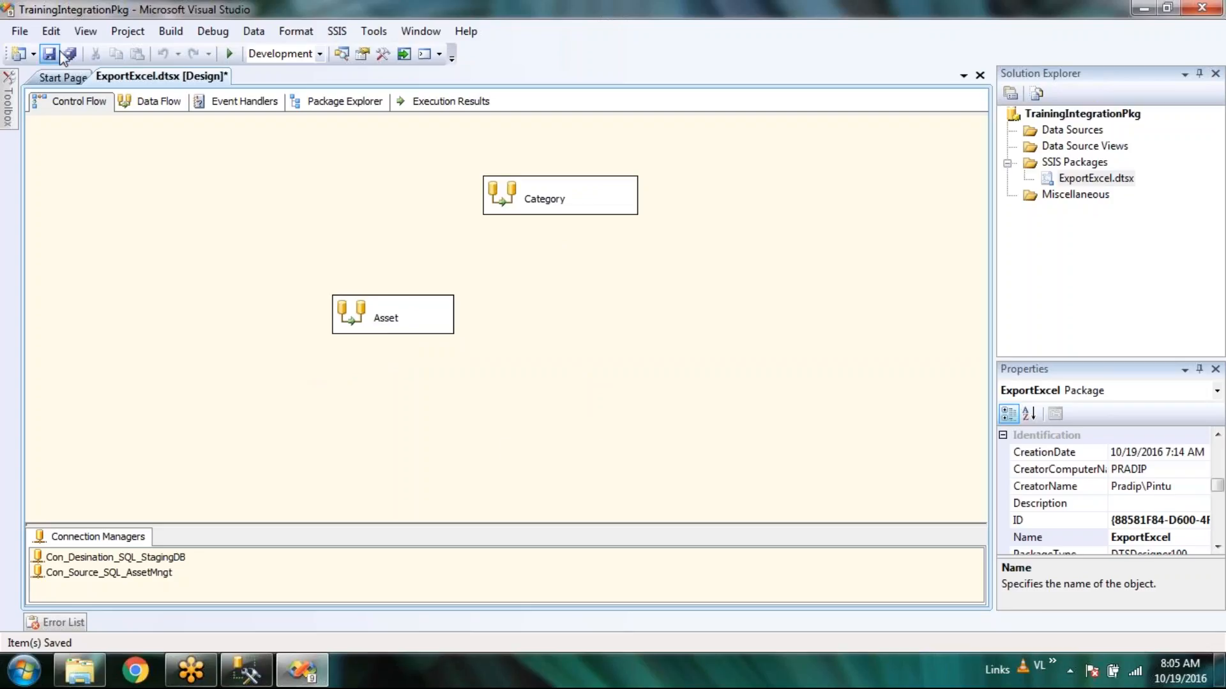
Look over the shortcut menus for the Category task, the canvas, and the Asset task.
right_click(497, 194)
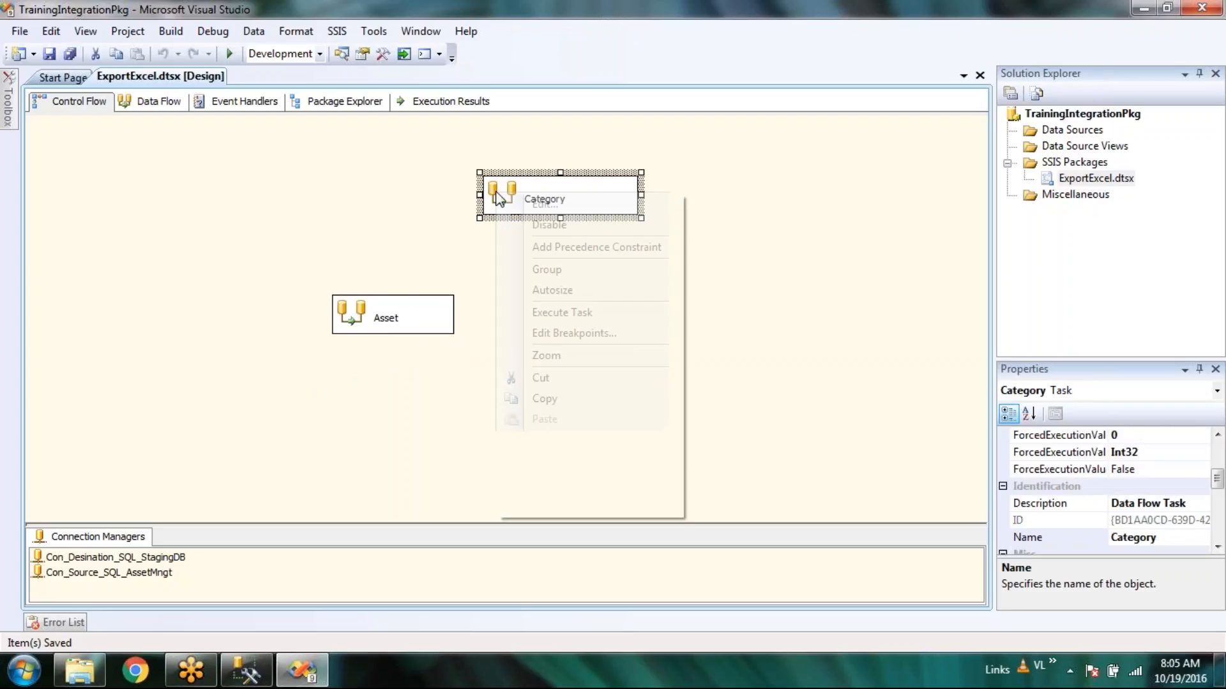
left_click(326, 184)
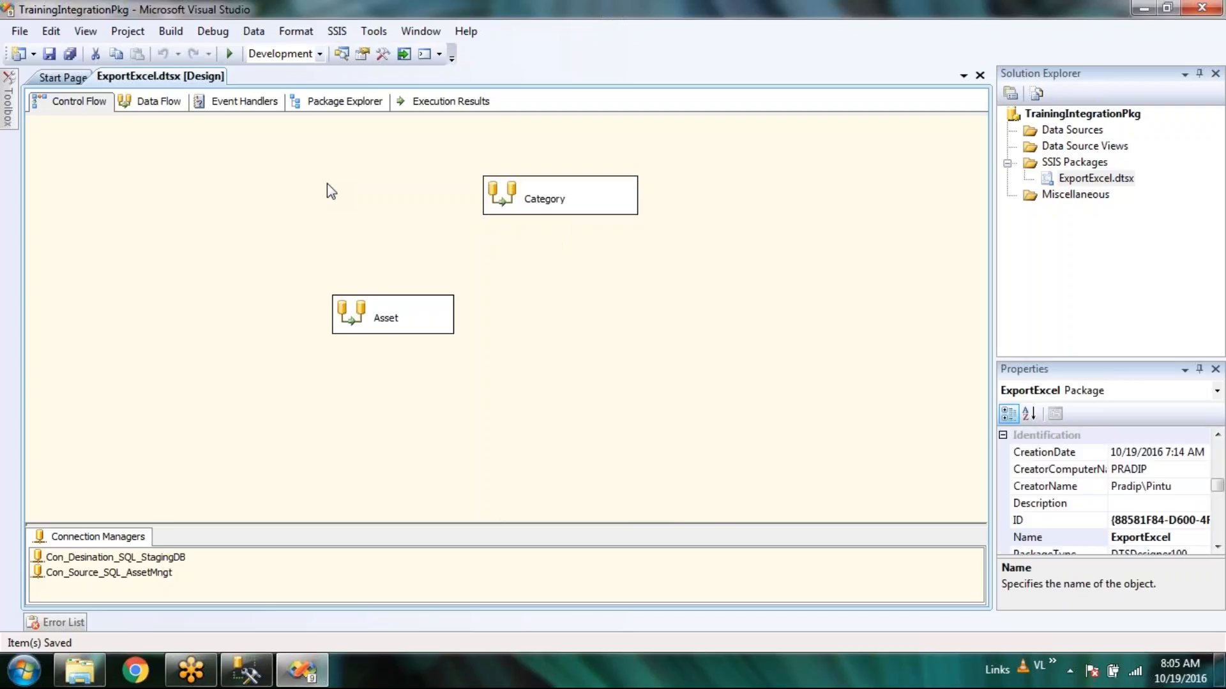
right_click(733, 355)
right_click(357, 313)
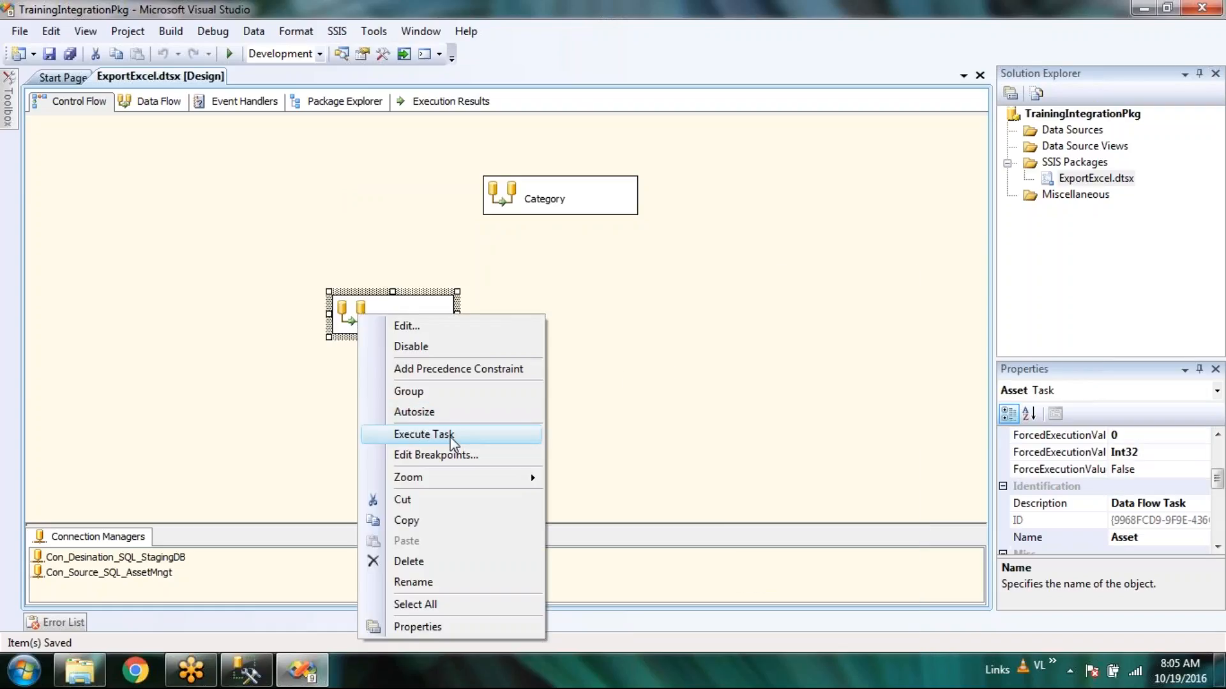
left_click(607, 376)
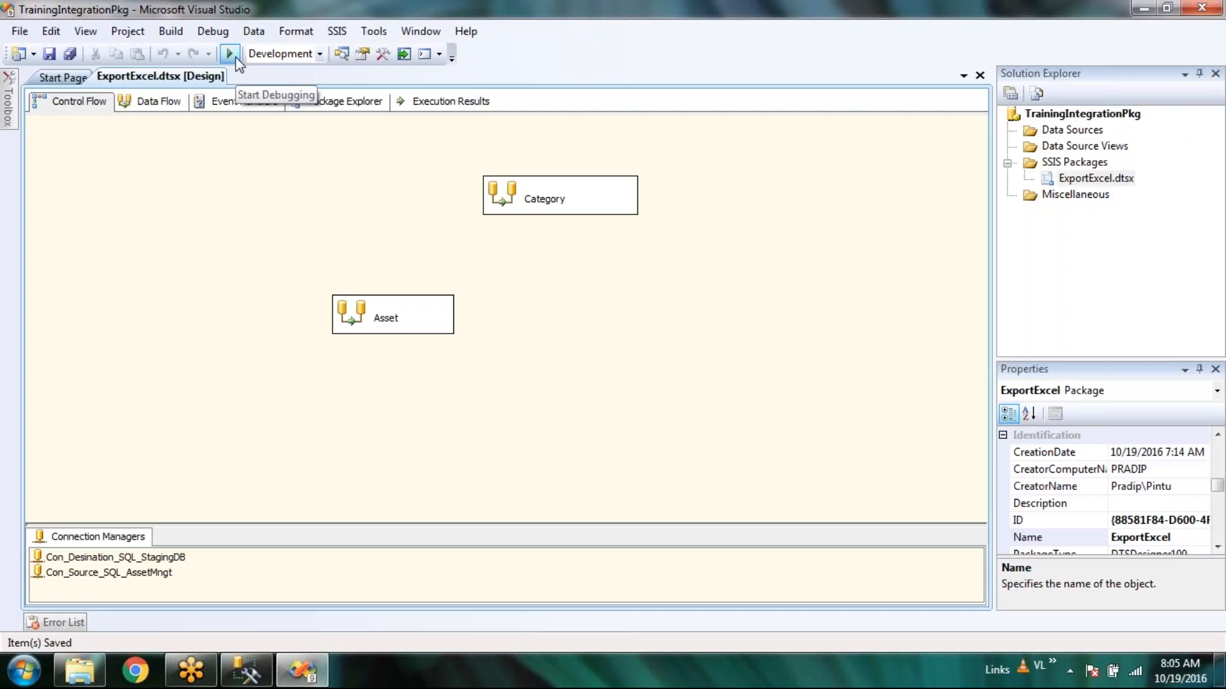
Execute only the Asset task and re-run the tblAsset query to show its 14 loaded rows.
right_click(362, 316)
left_click(450, 431)
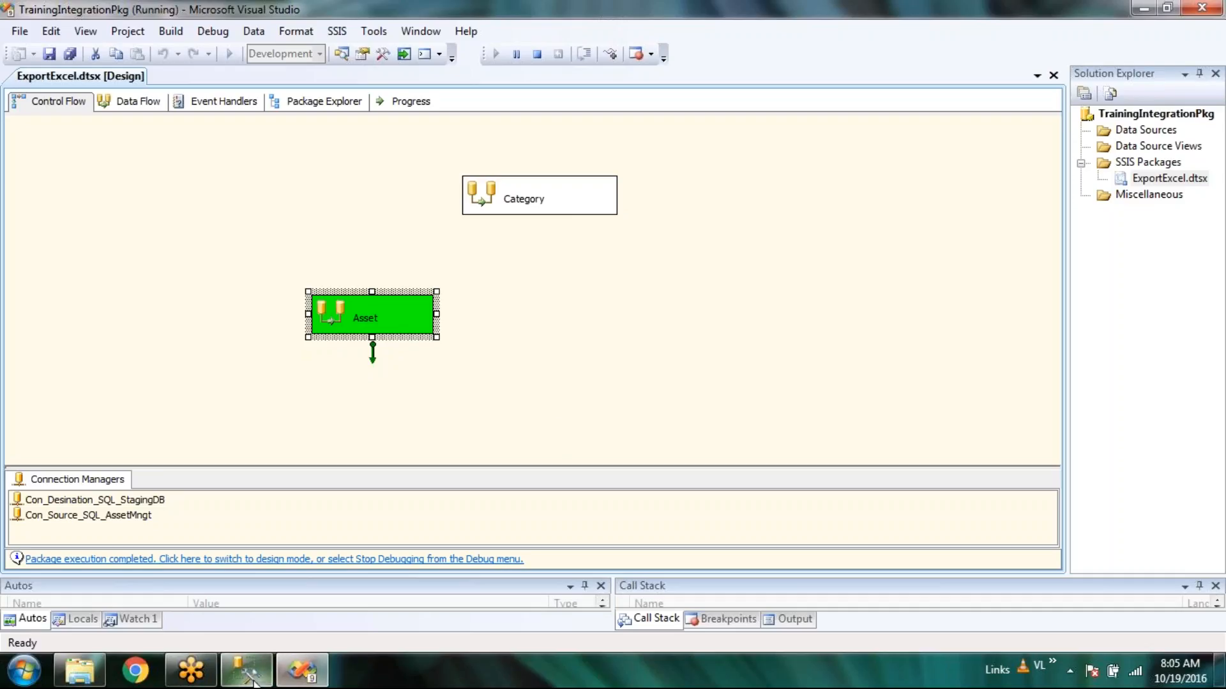
mouse_move(252, 680)
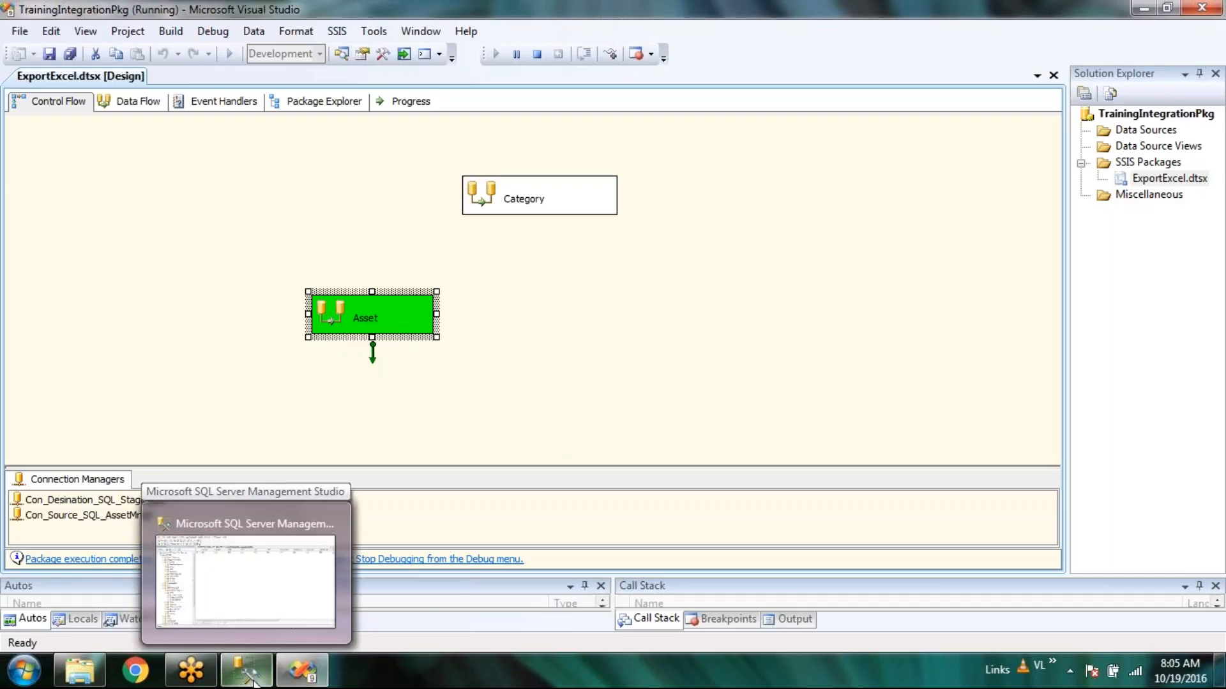
left_click(252, 681)
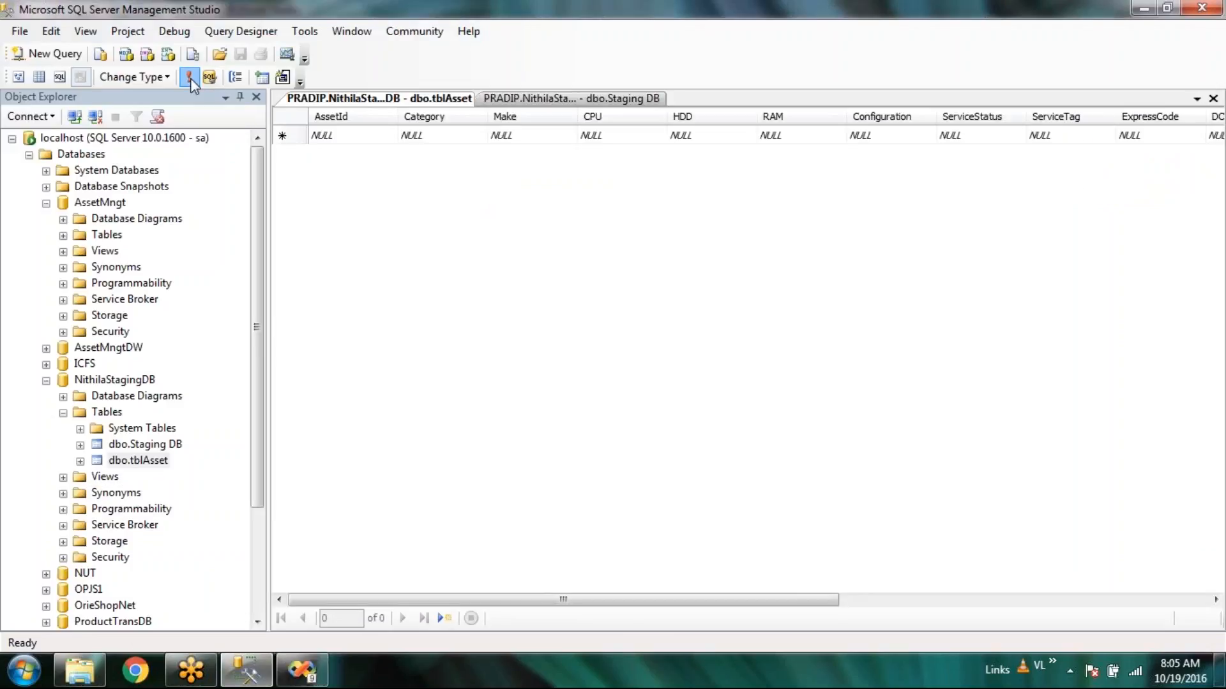
left_click(190, 78)
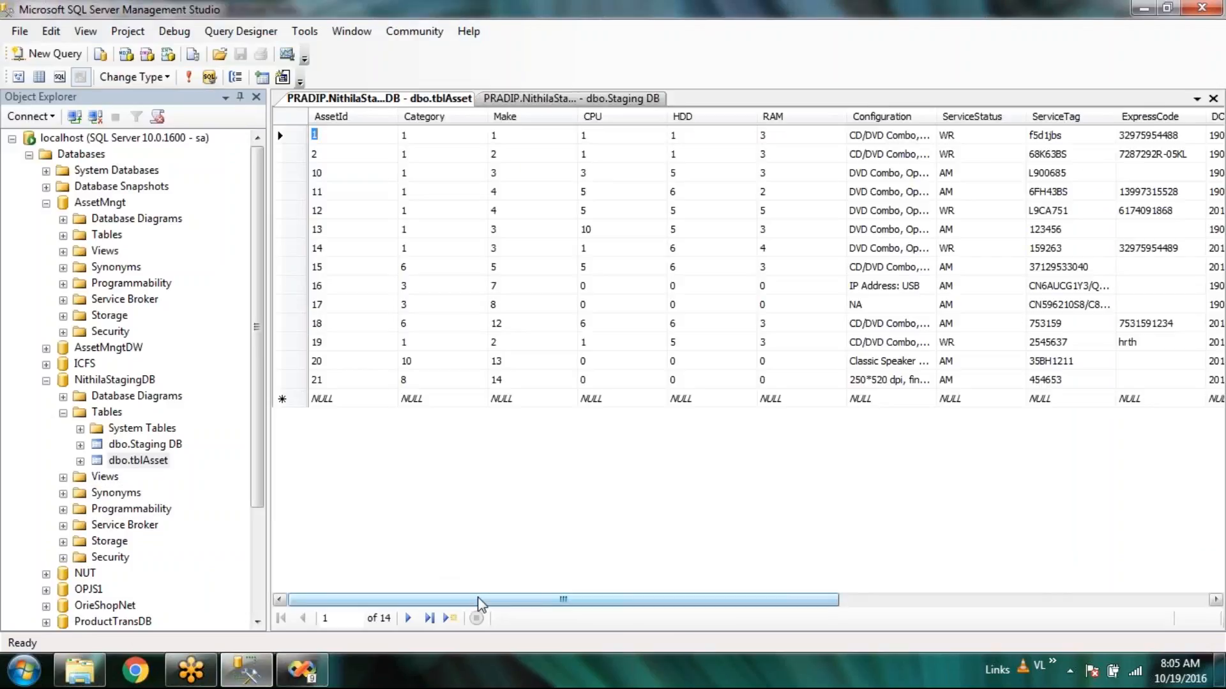
Browse the staging tblAsset and Staging DB table rows, then stop debugging in Visual Studio.
left_click_drag(539, 601, 294, 568)
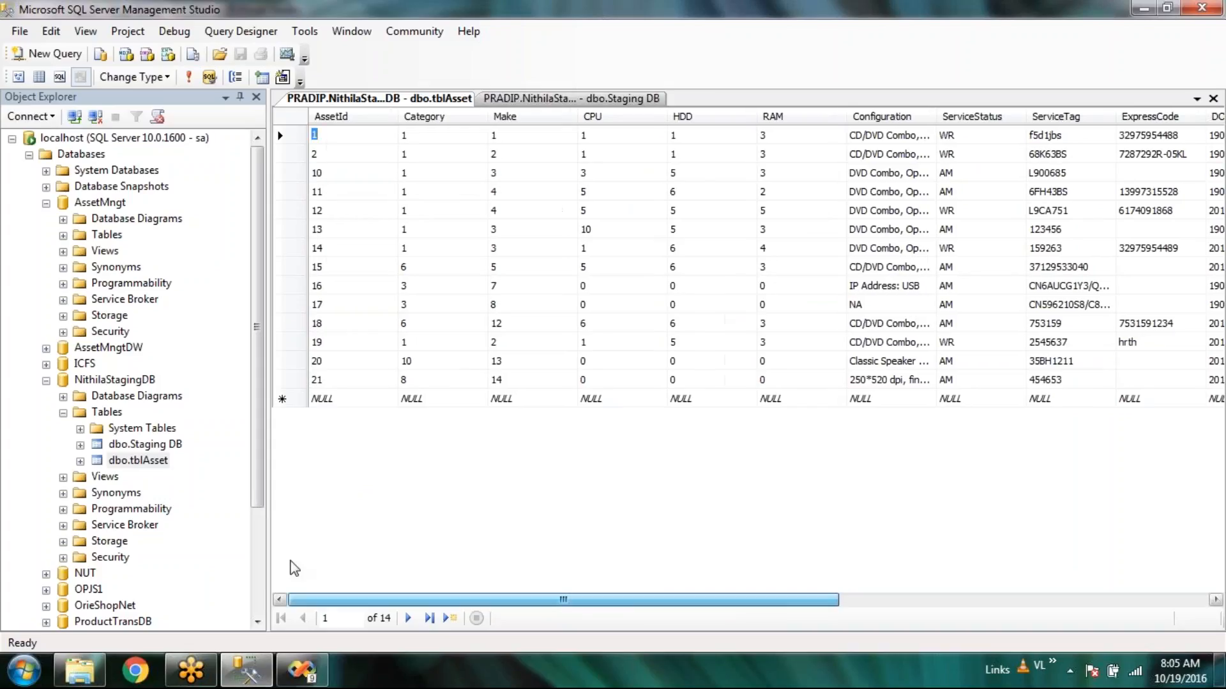
left_click(100, 203)
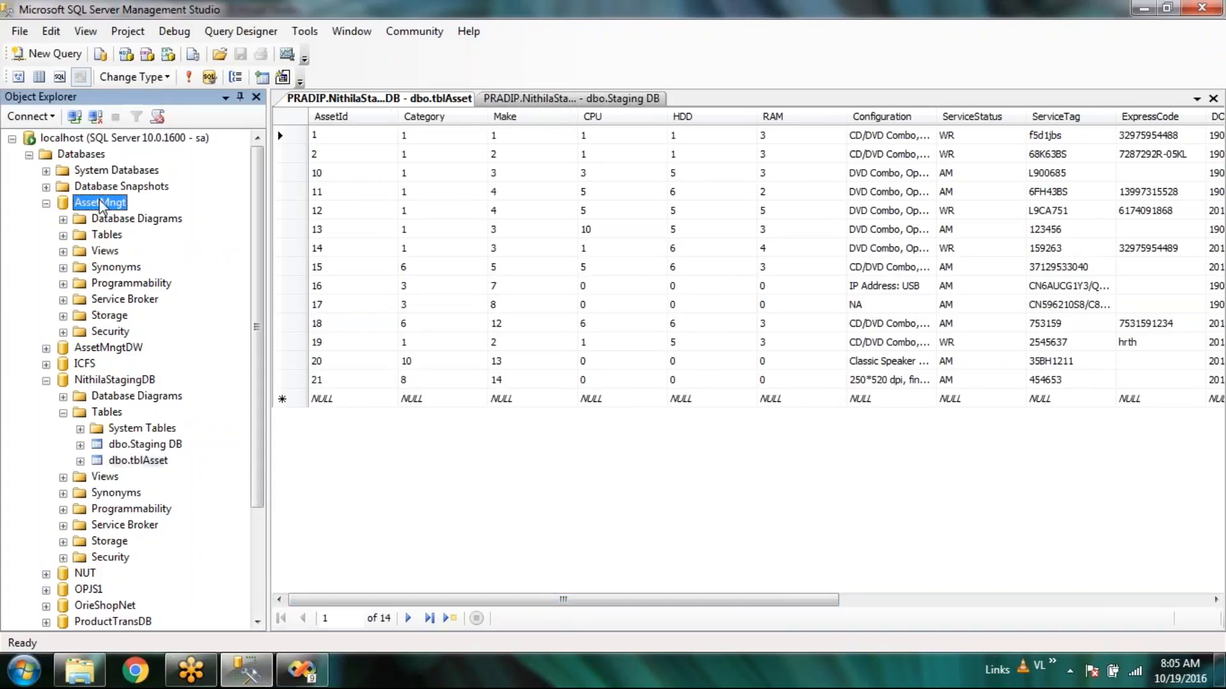
left_click(152, 458)
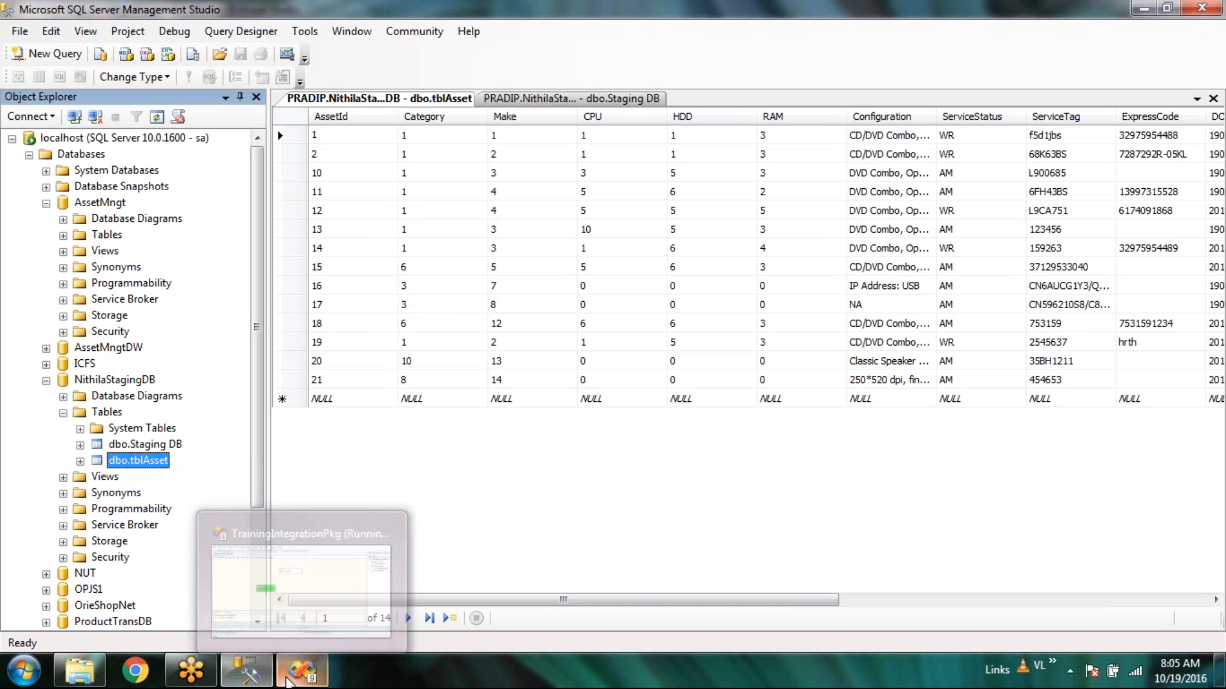
left_click(305, 678)
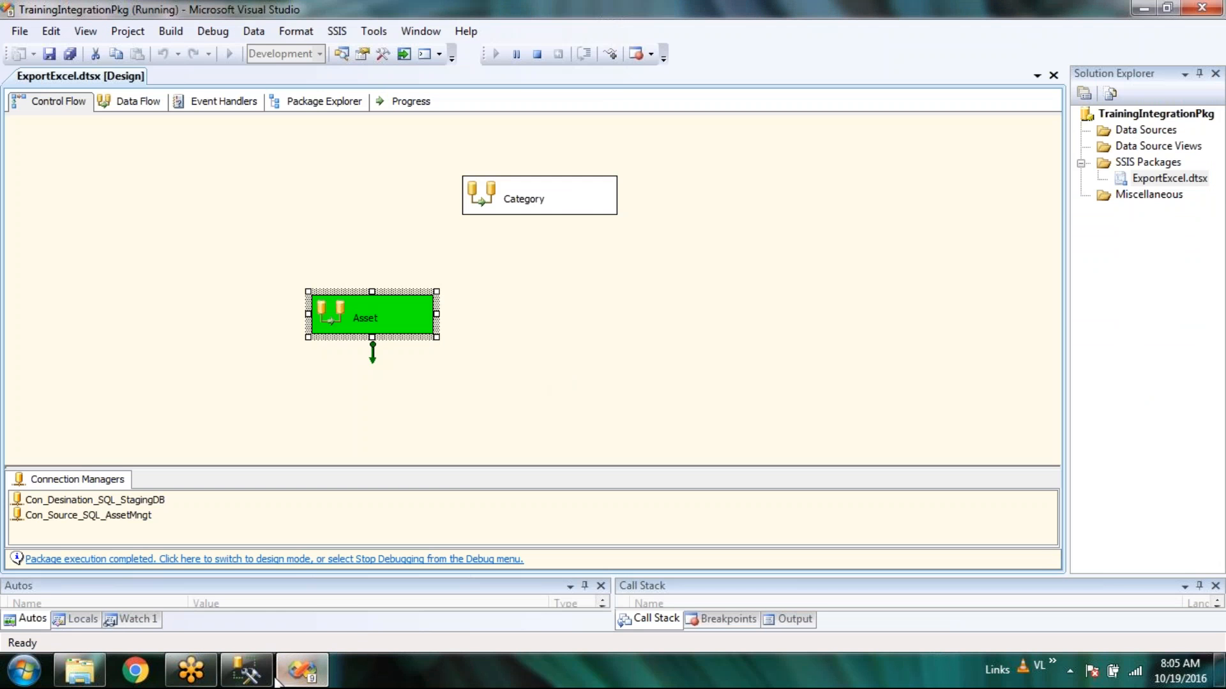
left_click(246, 670)
right_click(143, 443)
left_click(214, 366)
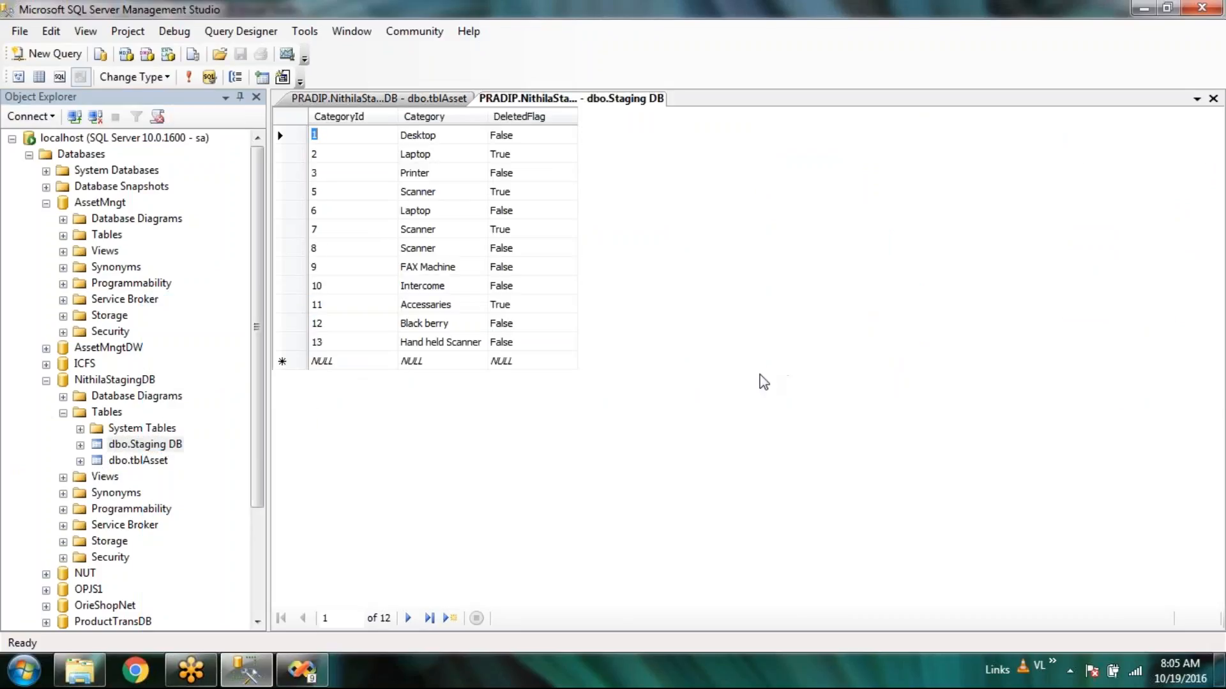
left_click(313, 675)
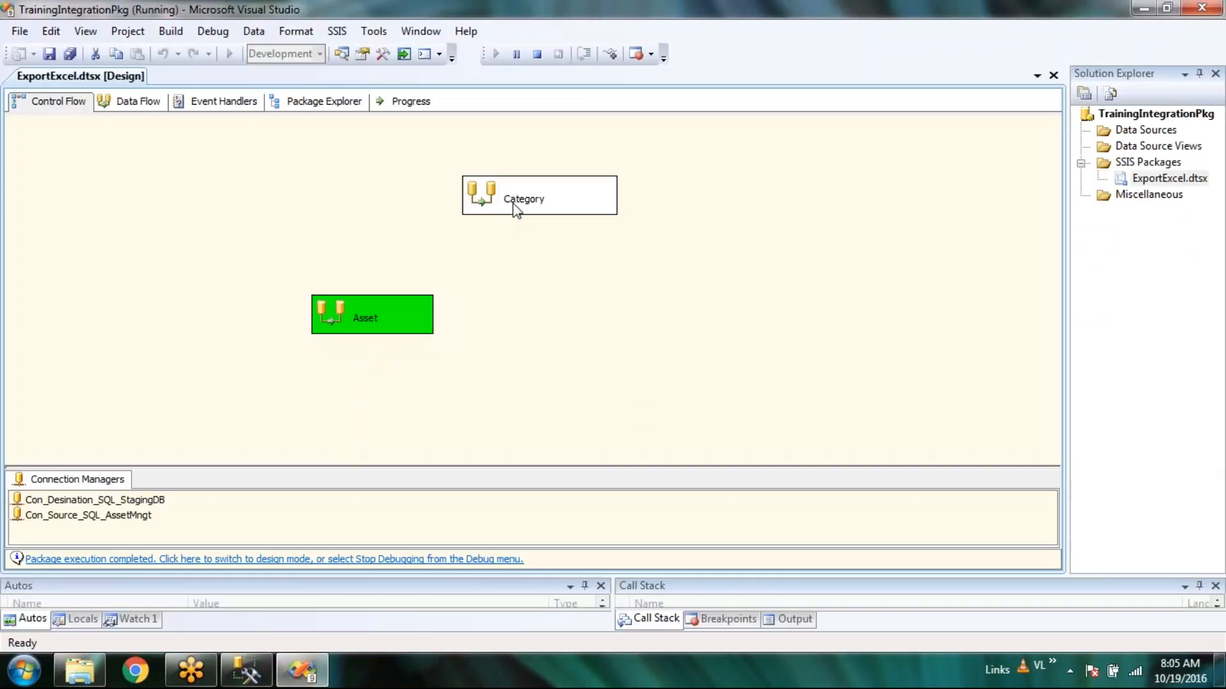
left_click(321, 562)
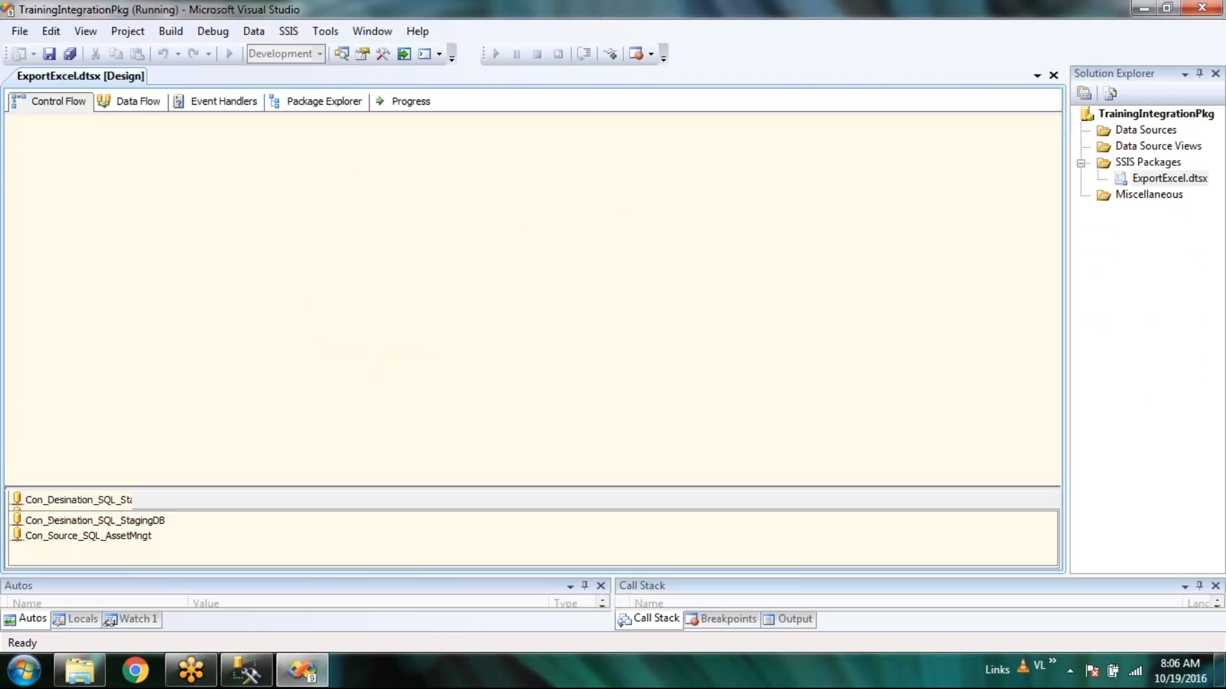
Execute only the Category task and re-query Staging DB, which now shows 24 rows.
left_click(502, 195)
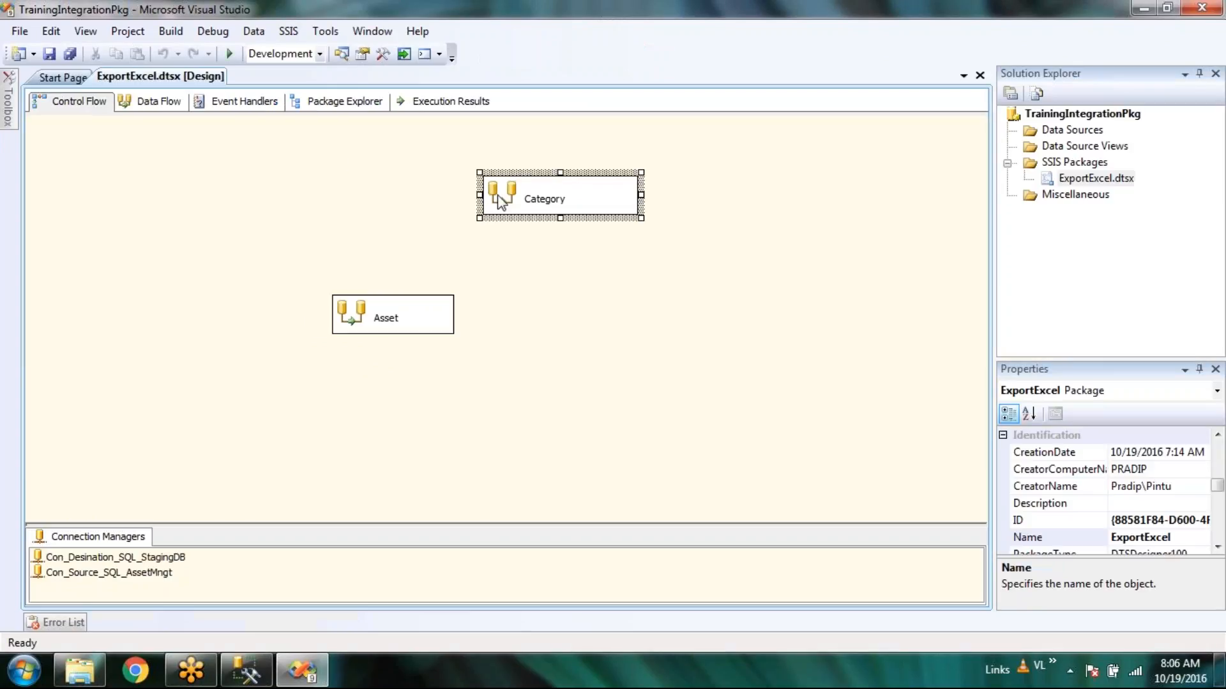
right_click(498, 195)
left_click(592, 316)
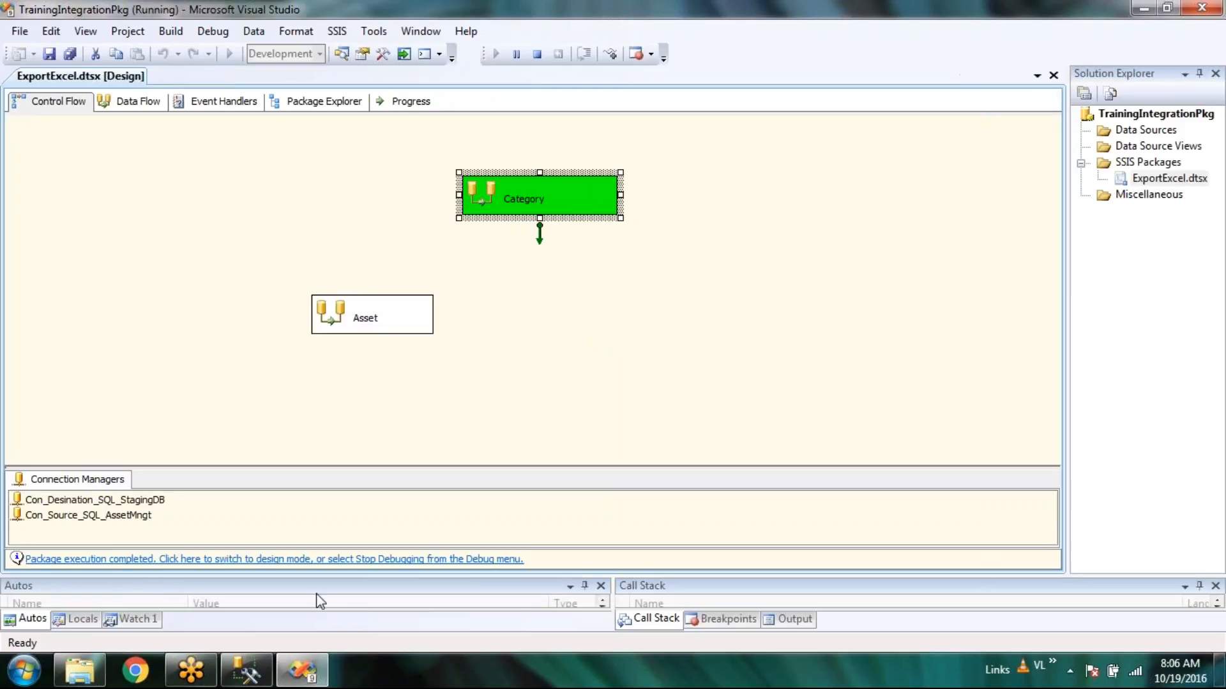
left_click(257, 677)
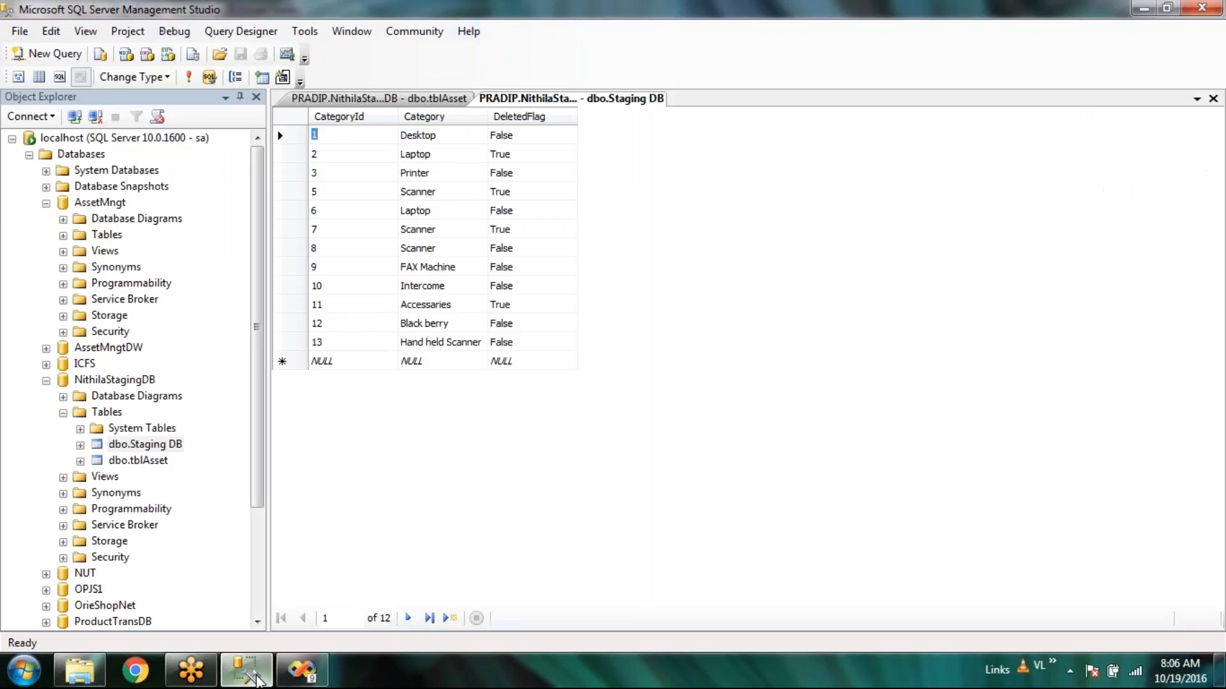
left_click(187, 78)
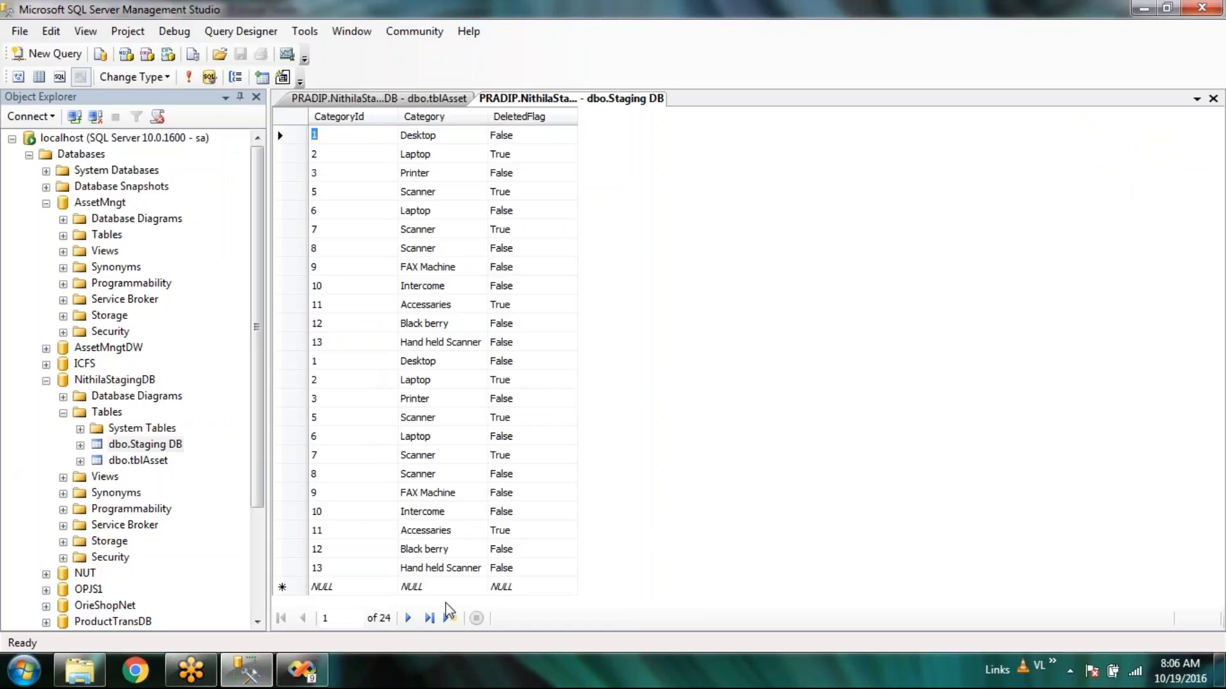
left_click(303, 679)
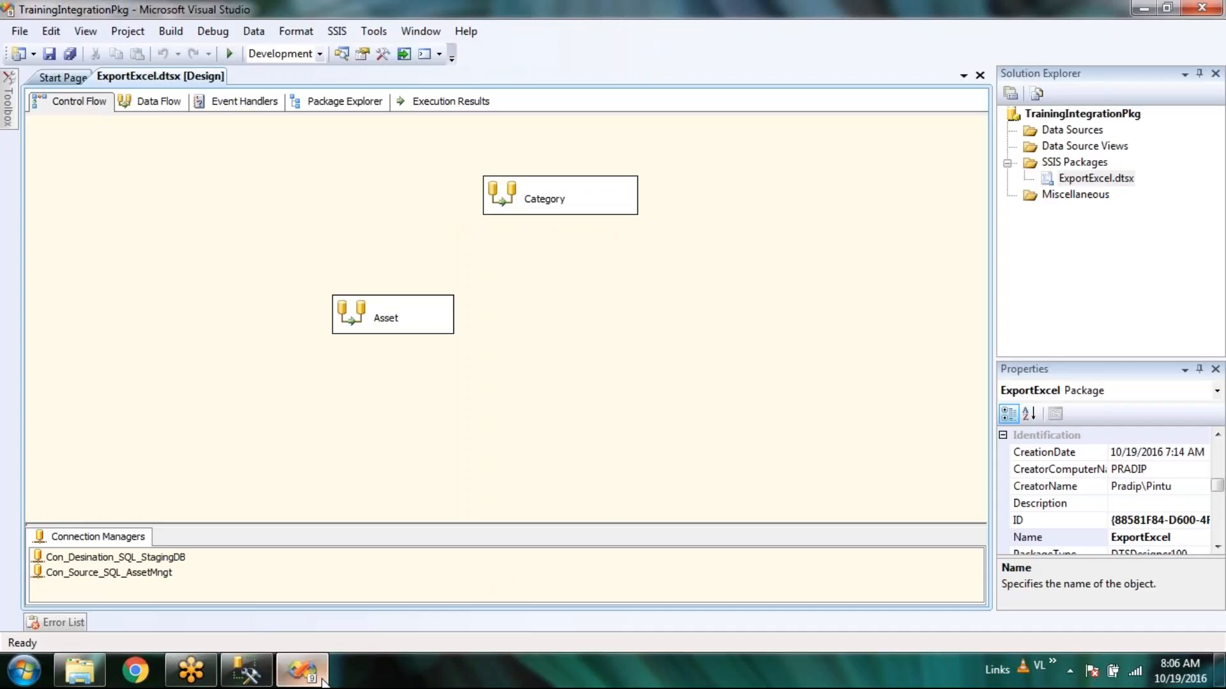
Open the Category data flow, then return to the control flow with the Category and Asset tasks.
mouse_move(321, 681)
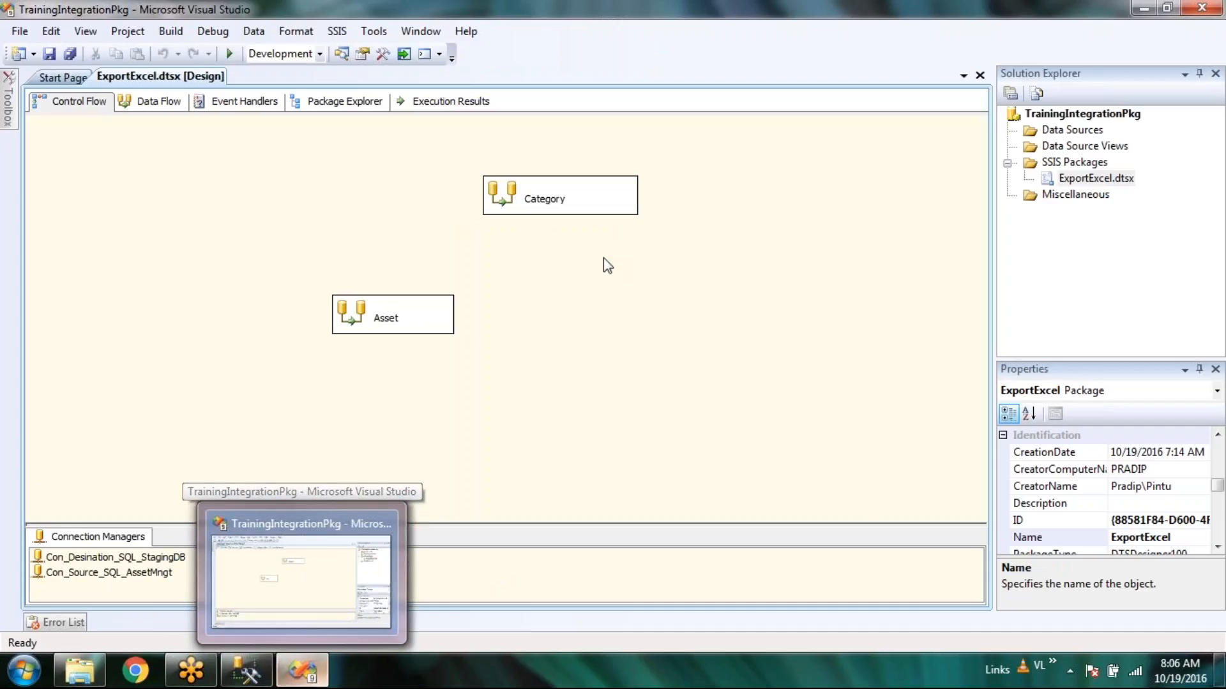
right_click(517, 197)
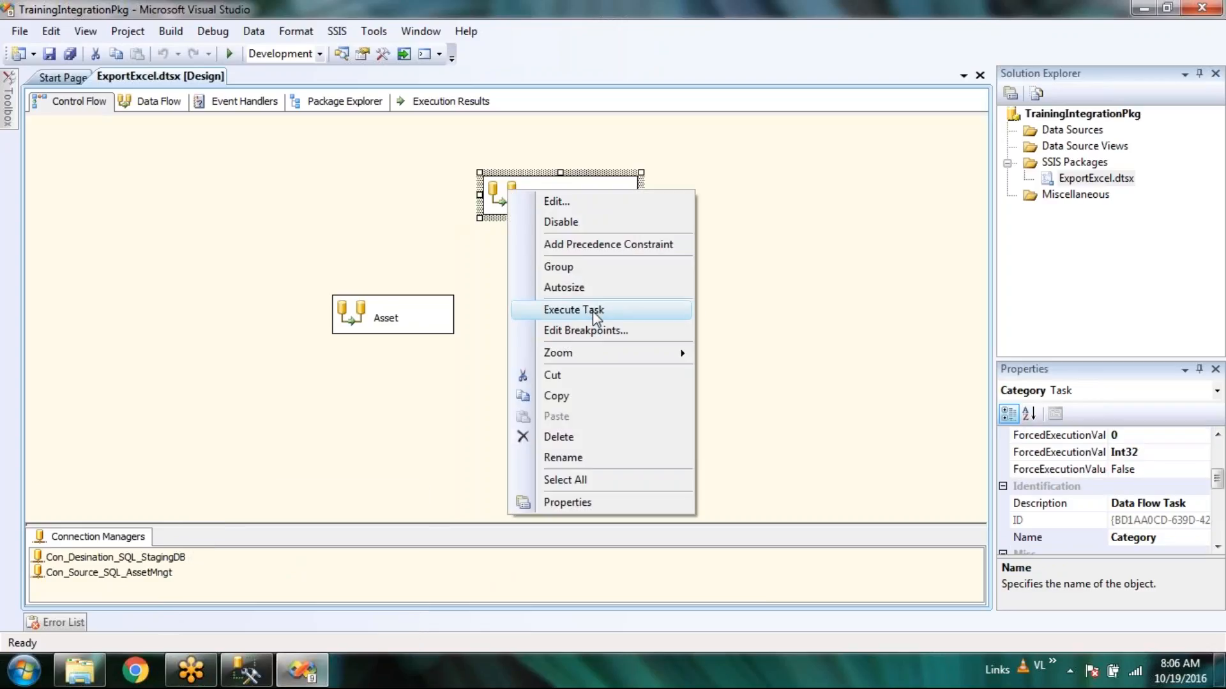
left_click(798, 277)
left_click(525, 197)
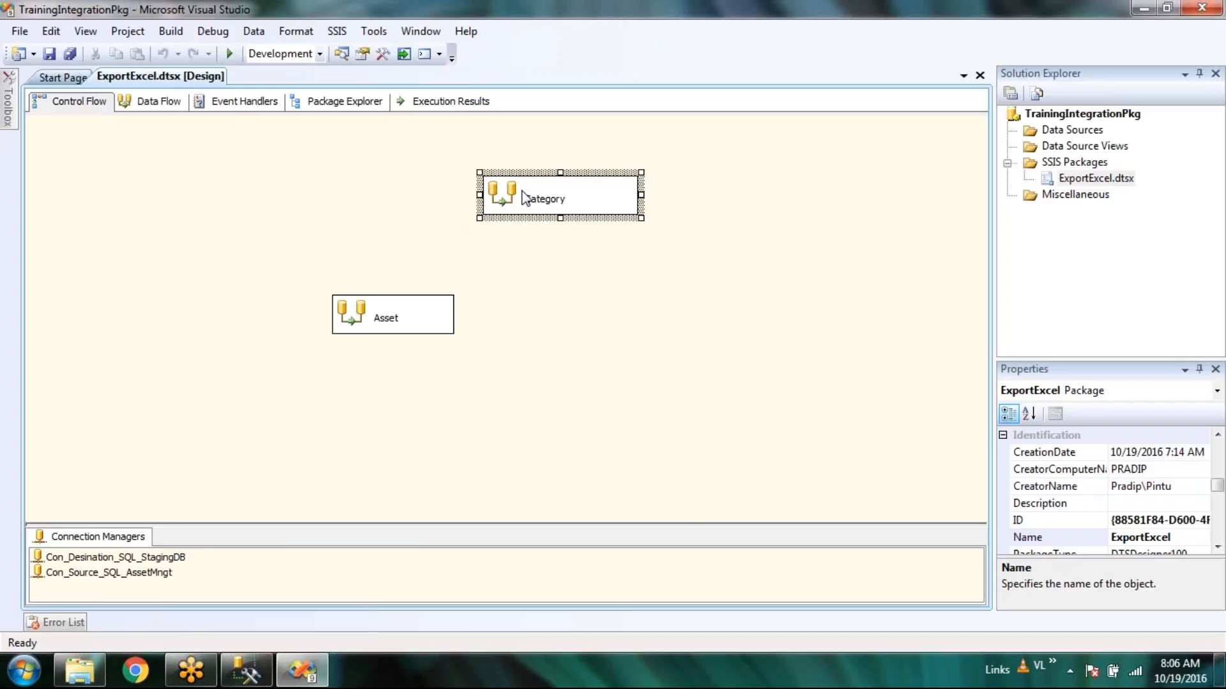
double_click(525, 198)
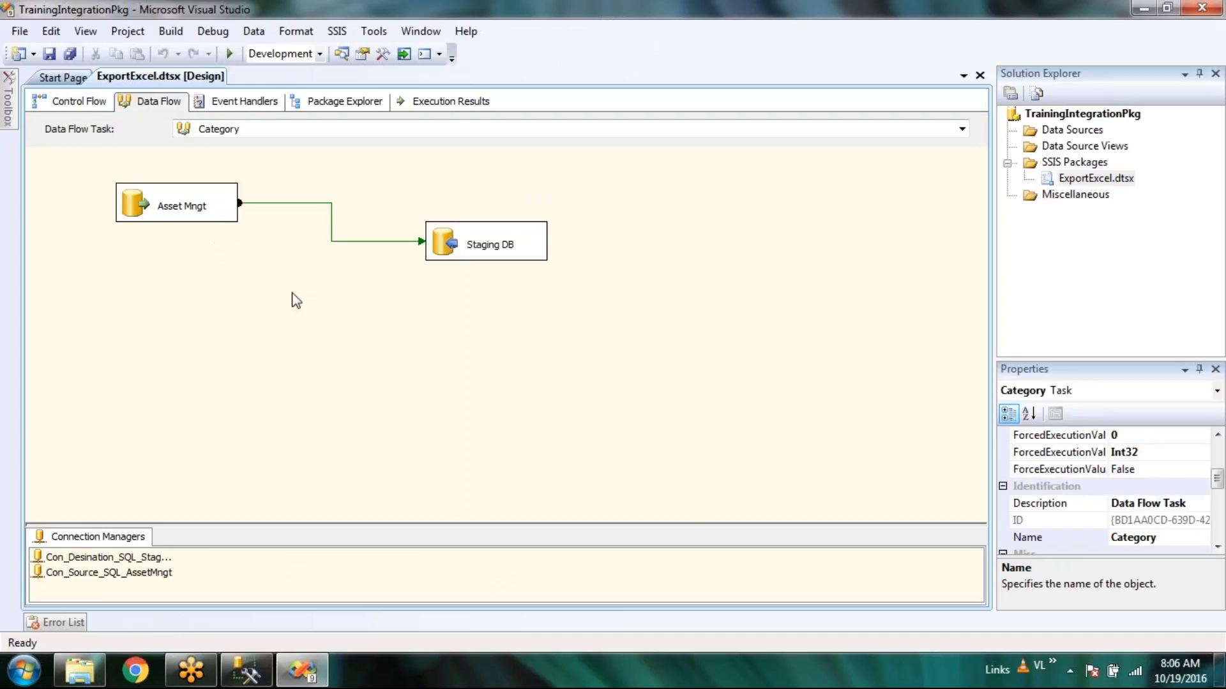
left_click(77, 101)
left_click(358, 316)
left_click(511, 197)
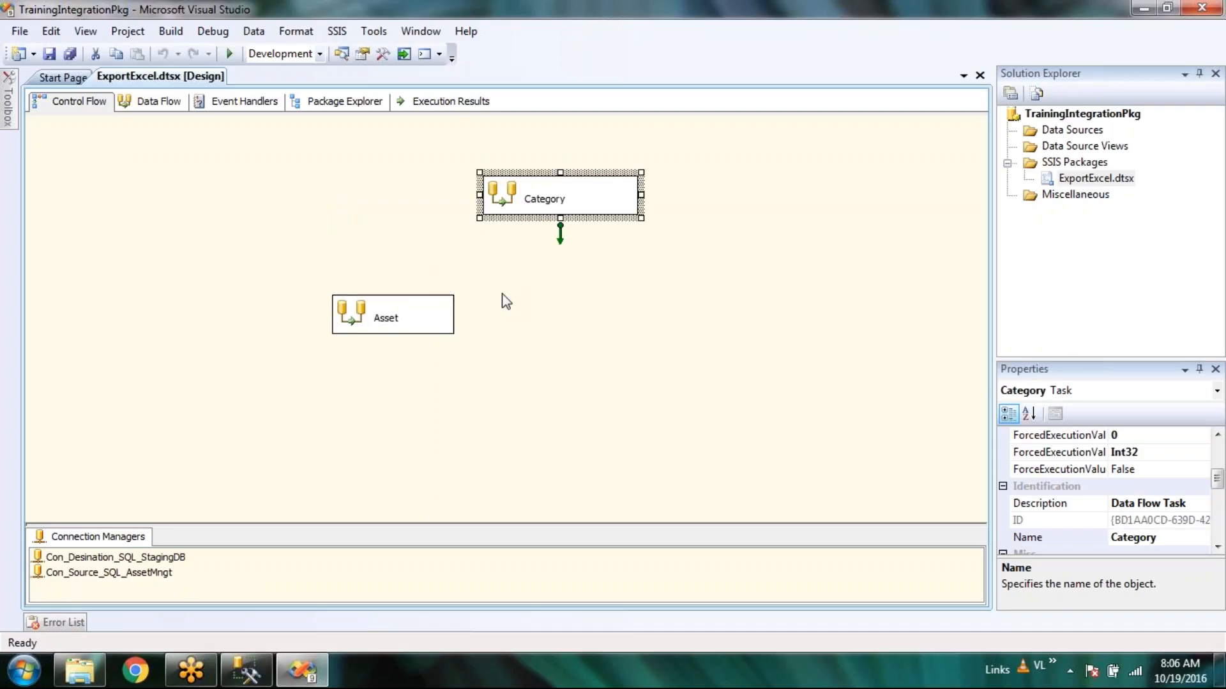
left_click(341, 319)
left_click(249, 244)
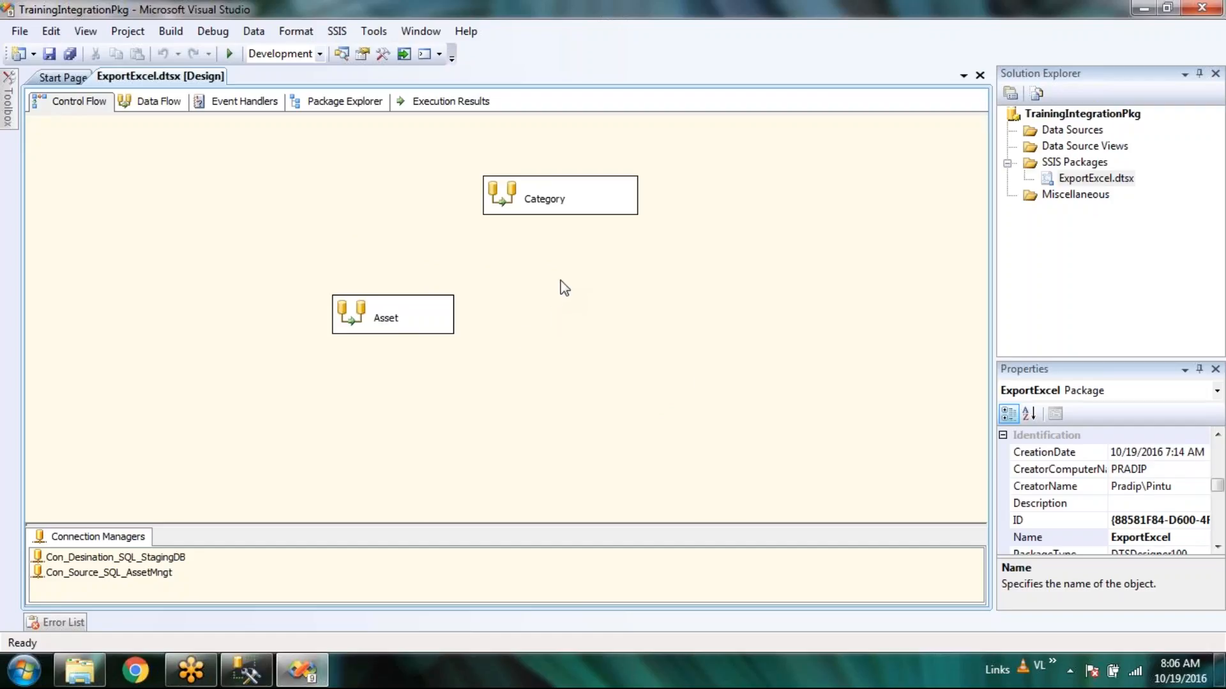
Drag the Category and Asset tasks so Category sits directly above Asset on the canvas.
left_click_drag(502, 200, 472, 168)
left_click_drag(348, 316, 188, 205)
left_click_drag(468, 169, 529, 193)
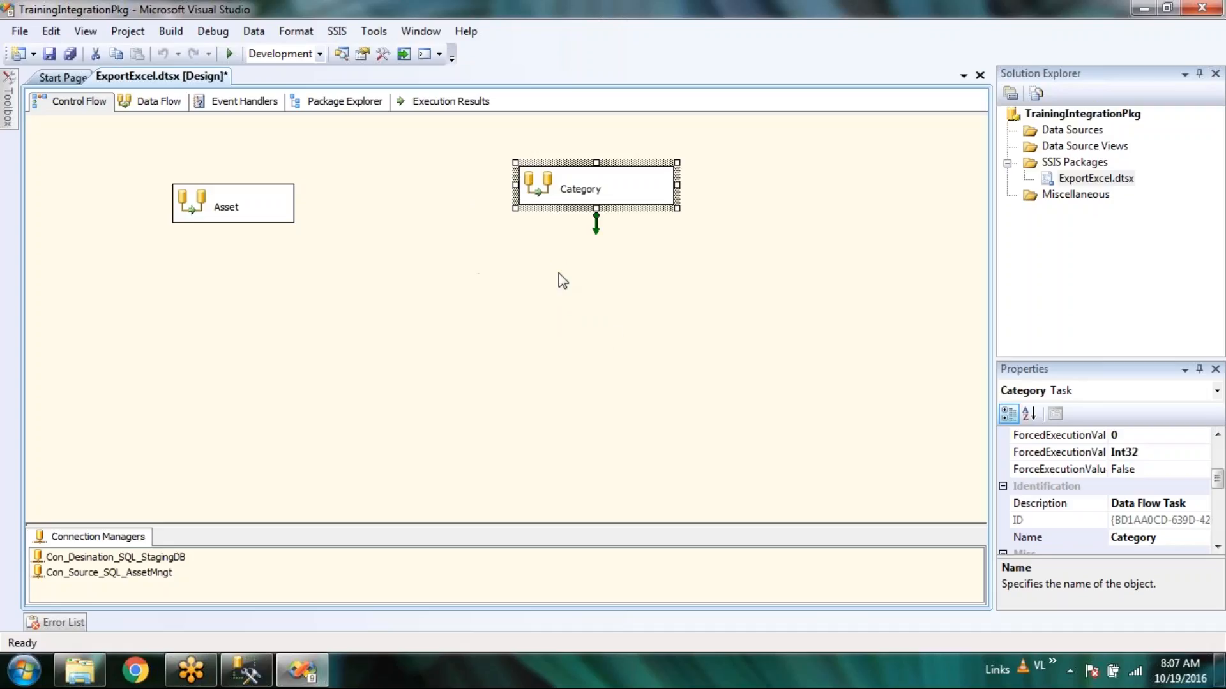
left_click(657, 372)
right_click(657, 372)
left_click(564, 369)
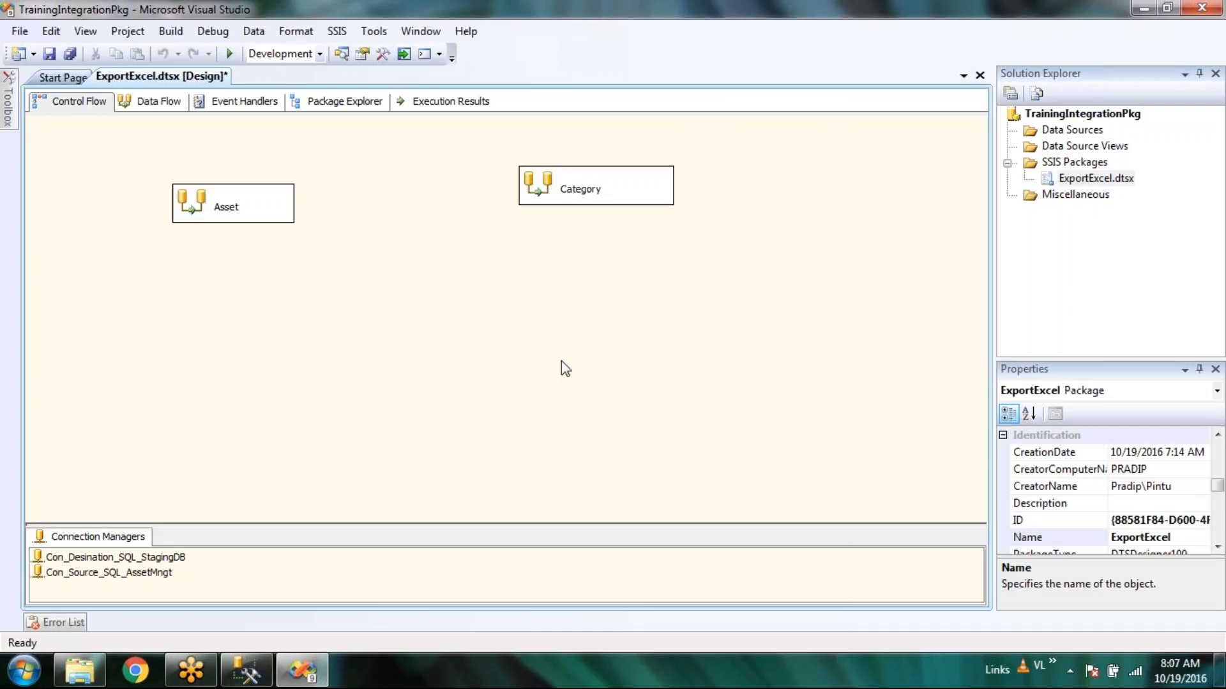
left_click_drag(232, 213, 449, 307)
left_click_drag(571, 198, 442, 196)
left_click(283, 246)
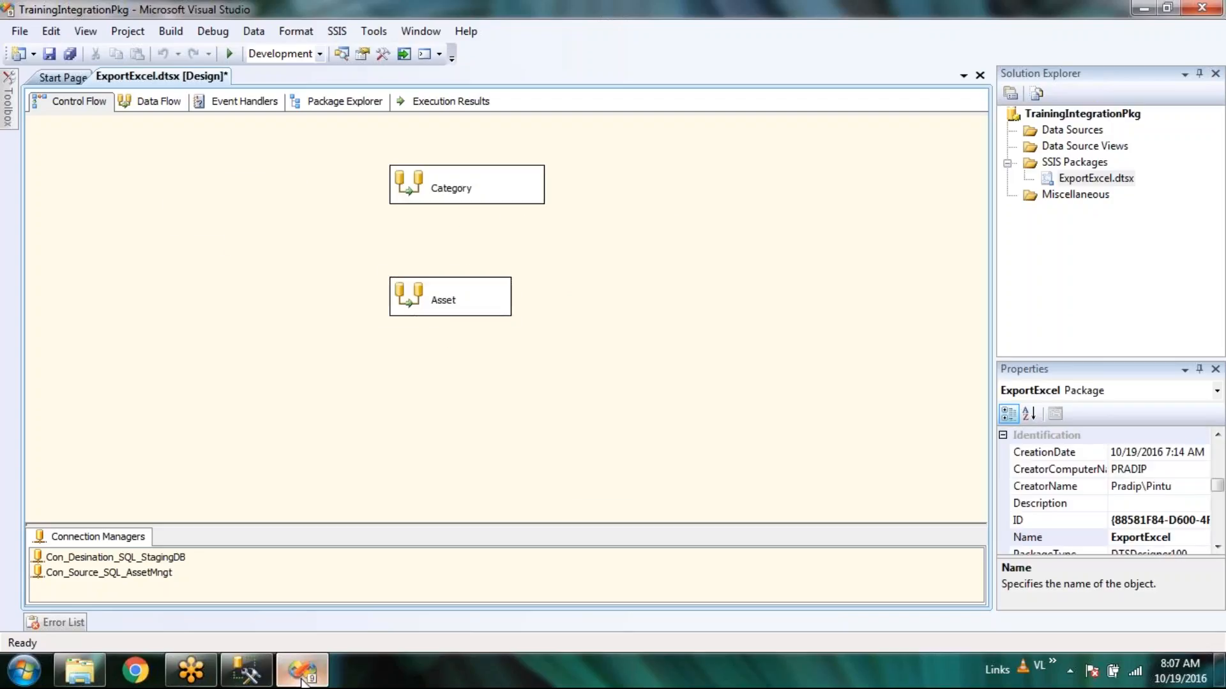
left_click(262, 681)
Select all Staging DB rows with Ctrl+A, delete them, and refresh the grid.
key("ctrl+a")
key("Delete")
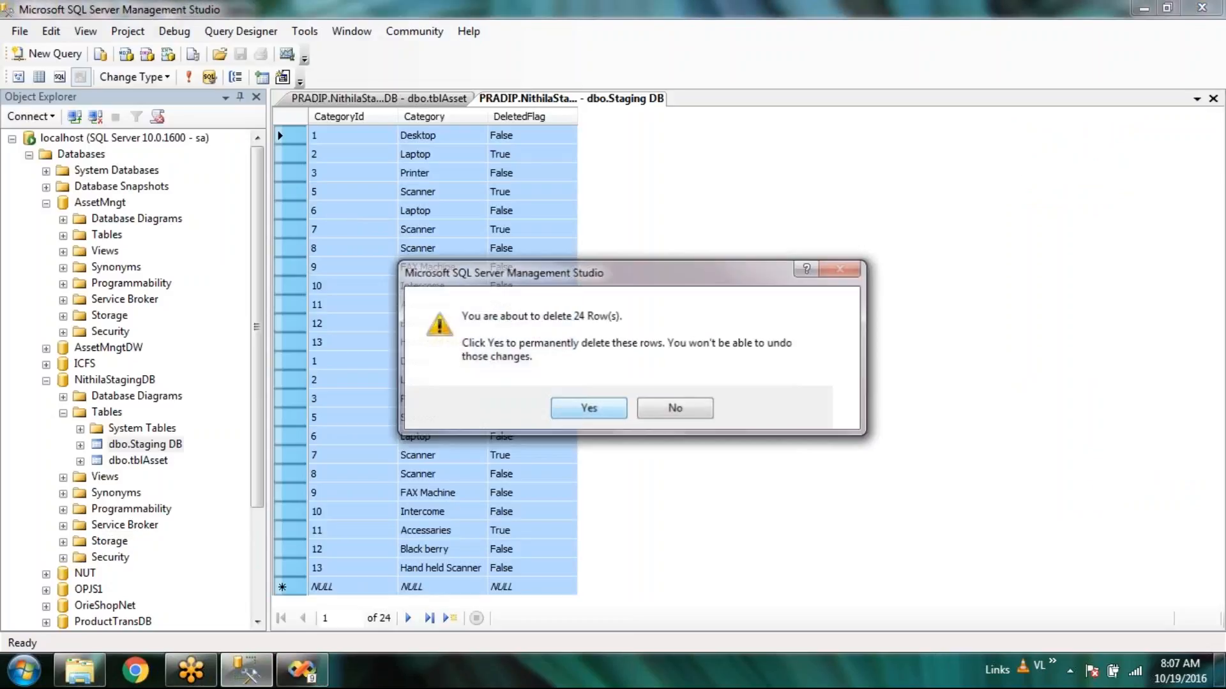
key("Return")
key("Return")
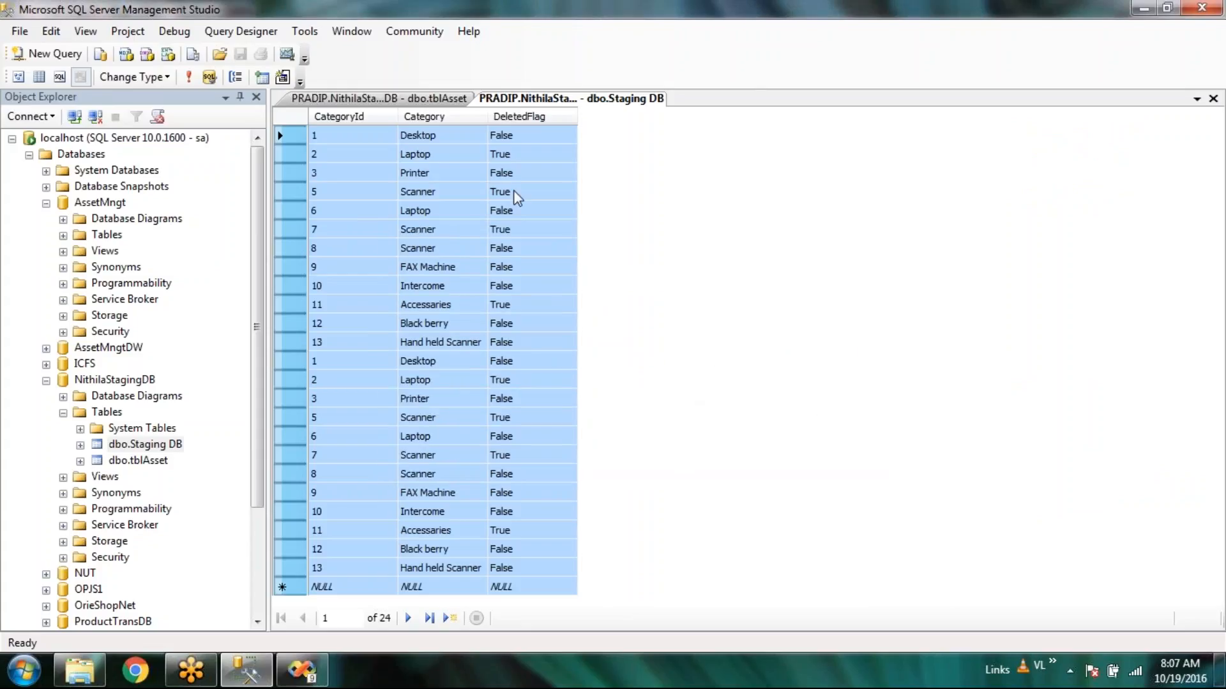
left_click(185, 79)
Delete all 14 rows from the tblAsset table.
left_click(419, 101)
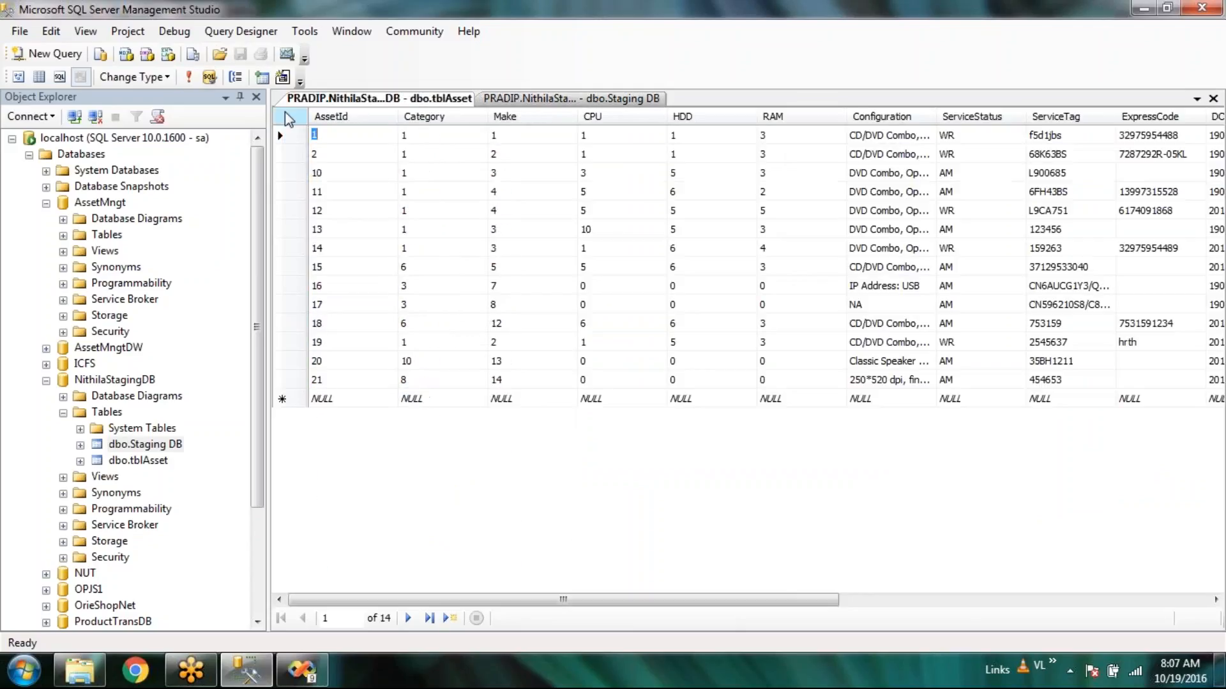
left_click(285, 112)
right_click(364, 246)
left_click(403, 339)
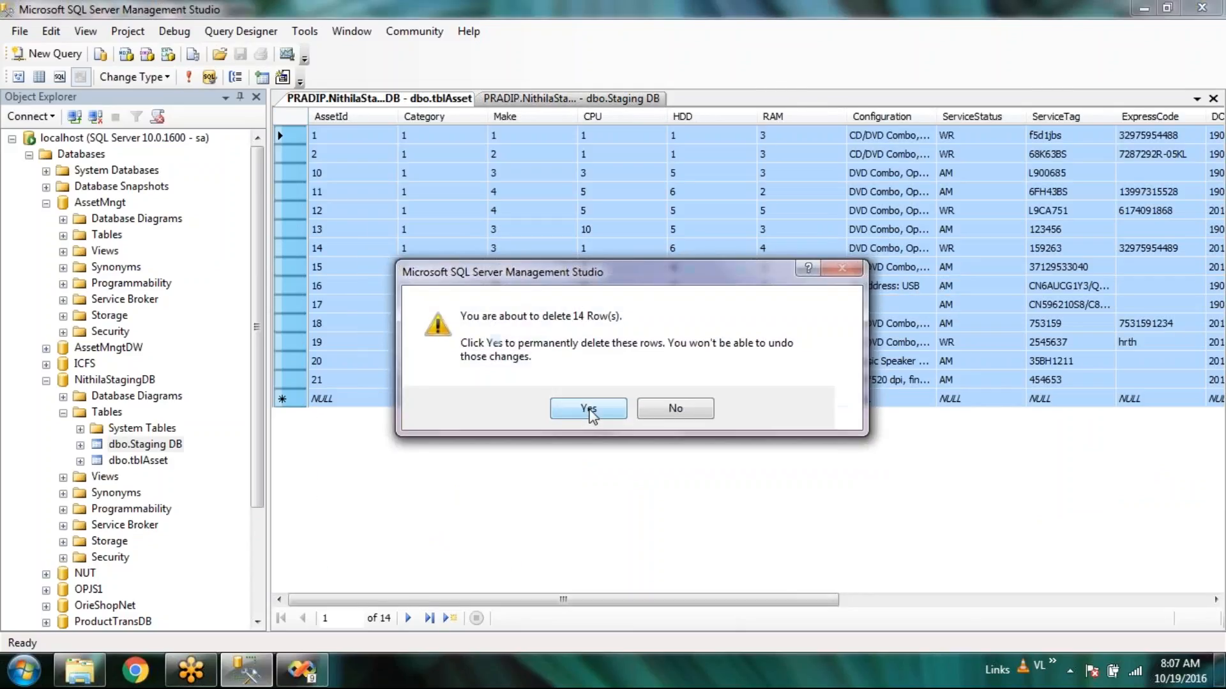
left_click(588, 410)
Try deleting all 24 Staging DB rows in the grid and dismiss the no-rows-deleted error.
left_click(577, 98)
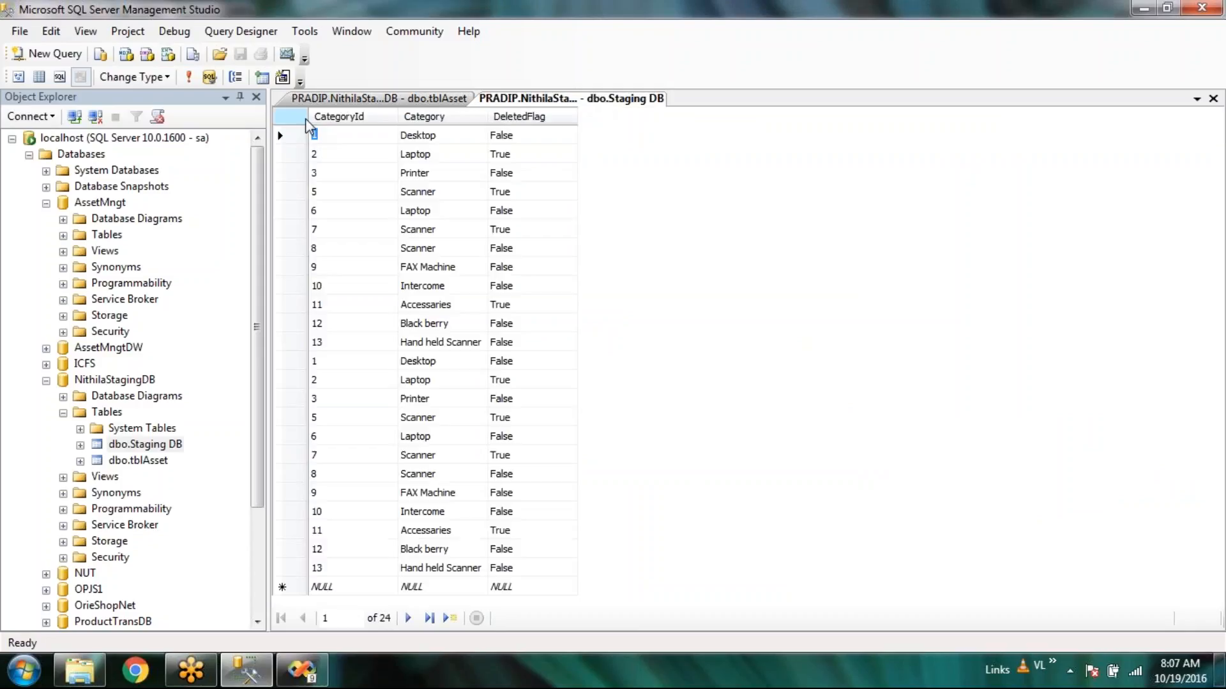
left_click(285, 116)
right_click(293, 148)
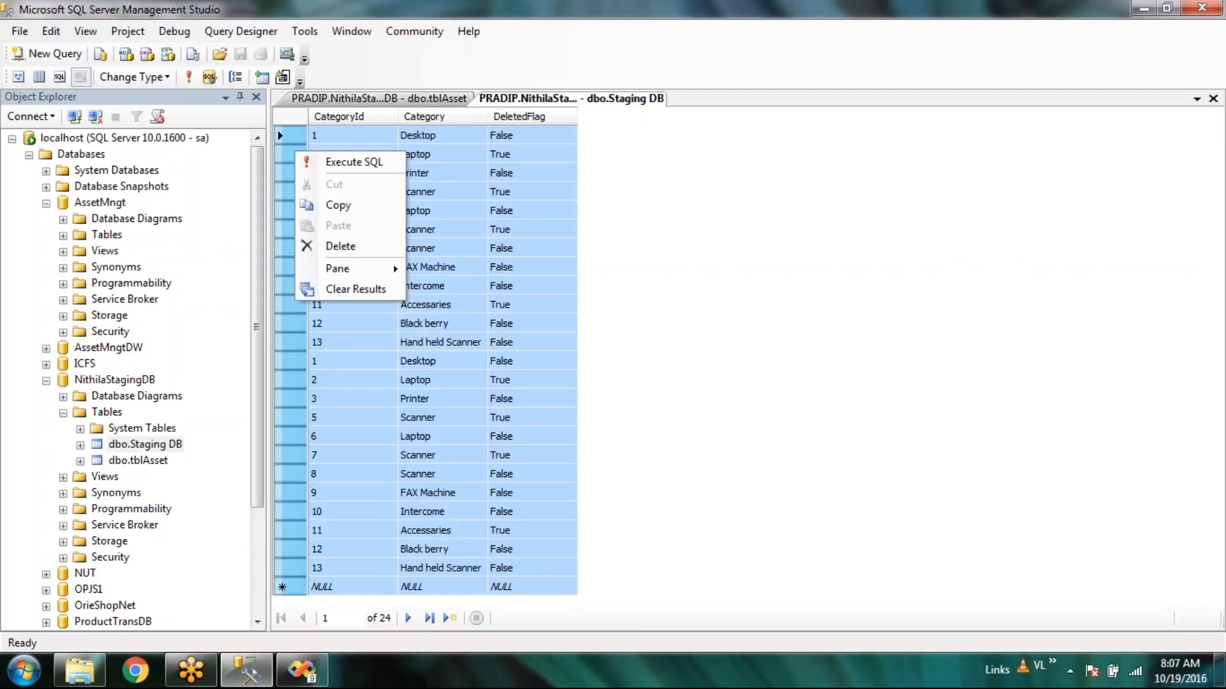
left_click(332, 243)
left_click(591, 405)
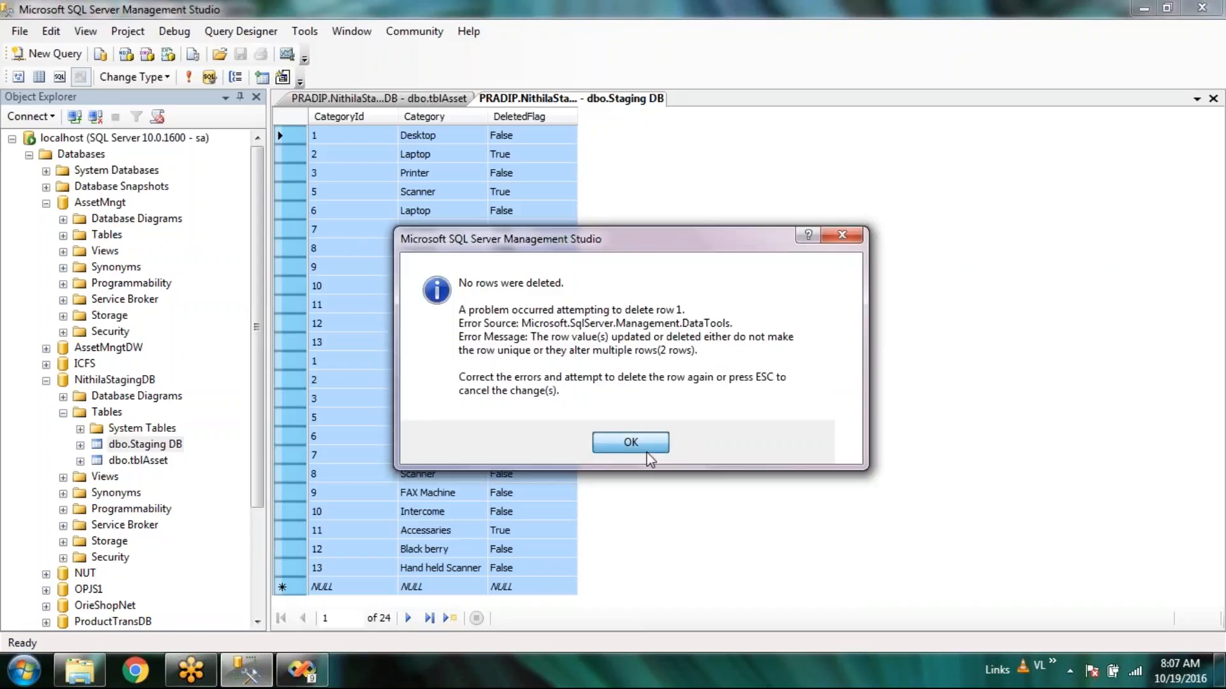
left_click(647, 455)
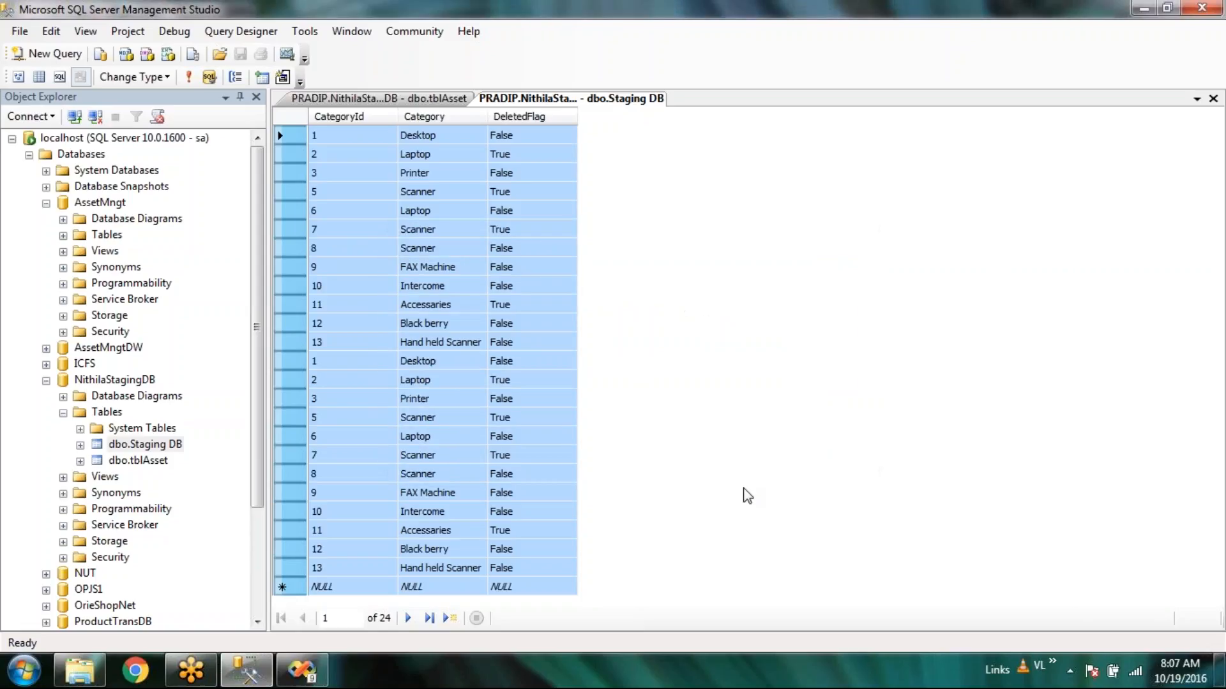
left_click(565, 568)
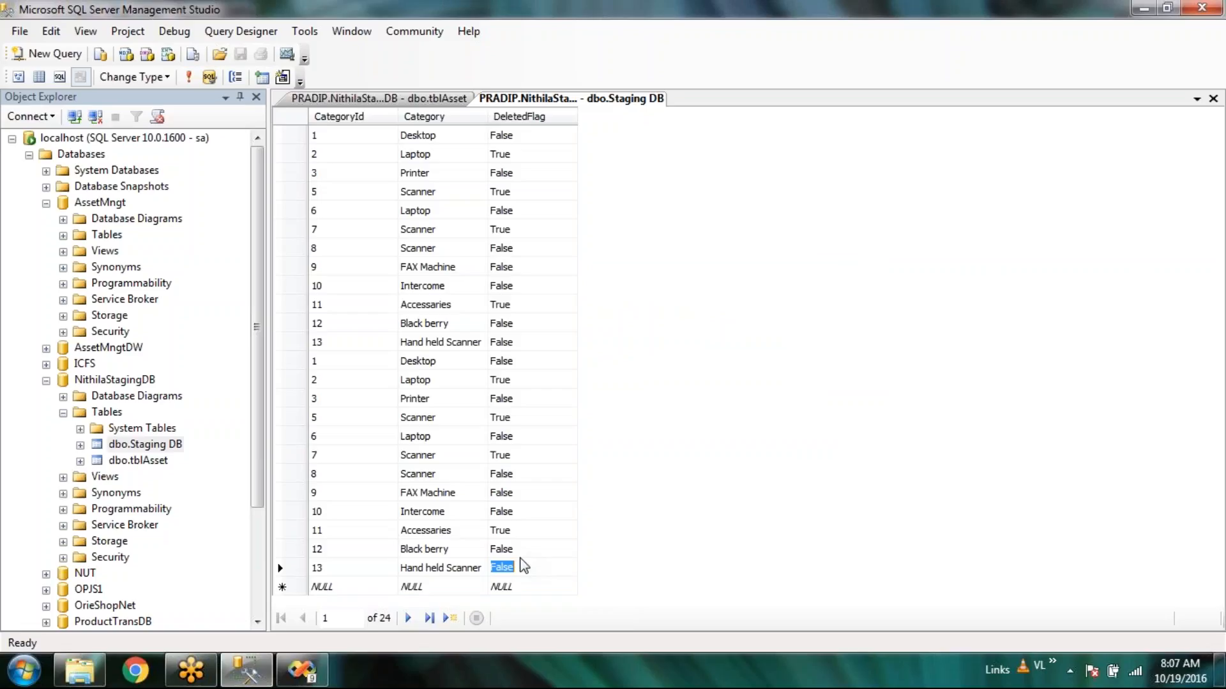
right_click(153, 445)
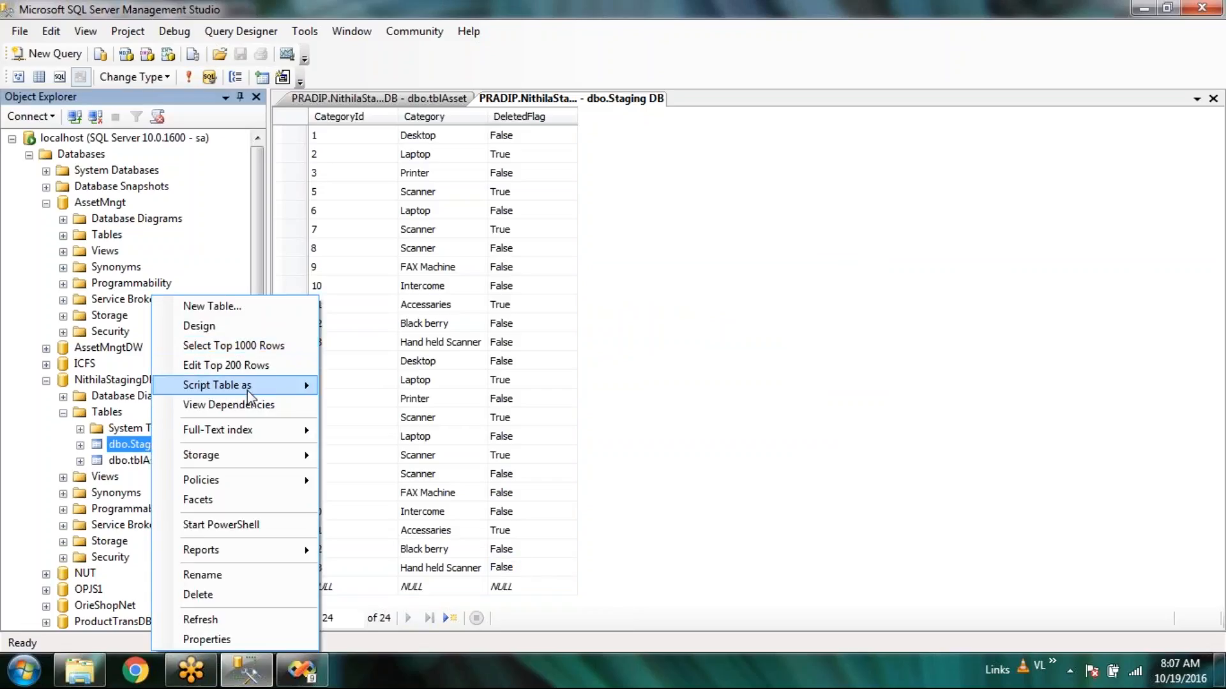
Script a DELETE for dbo.Staging DB, remove its WHERE clause, run it, and confirm the table is empty.
mouse_move(248, 390)
mouse_move(423, 533)
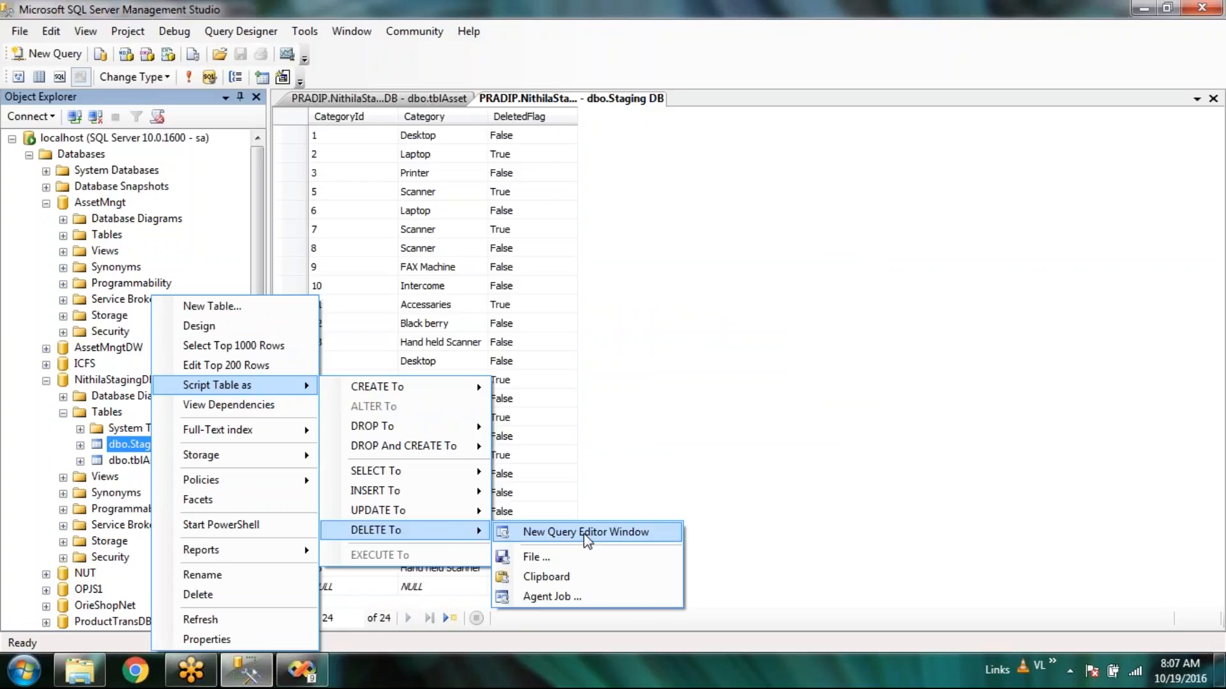
left_click(584, 535)
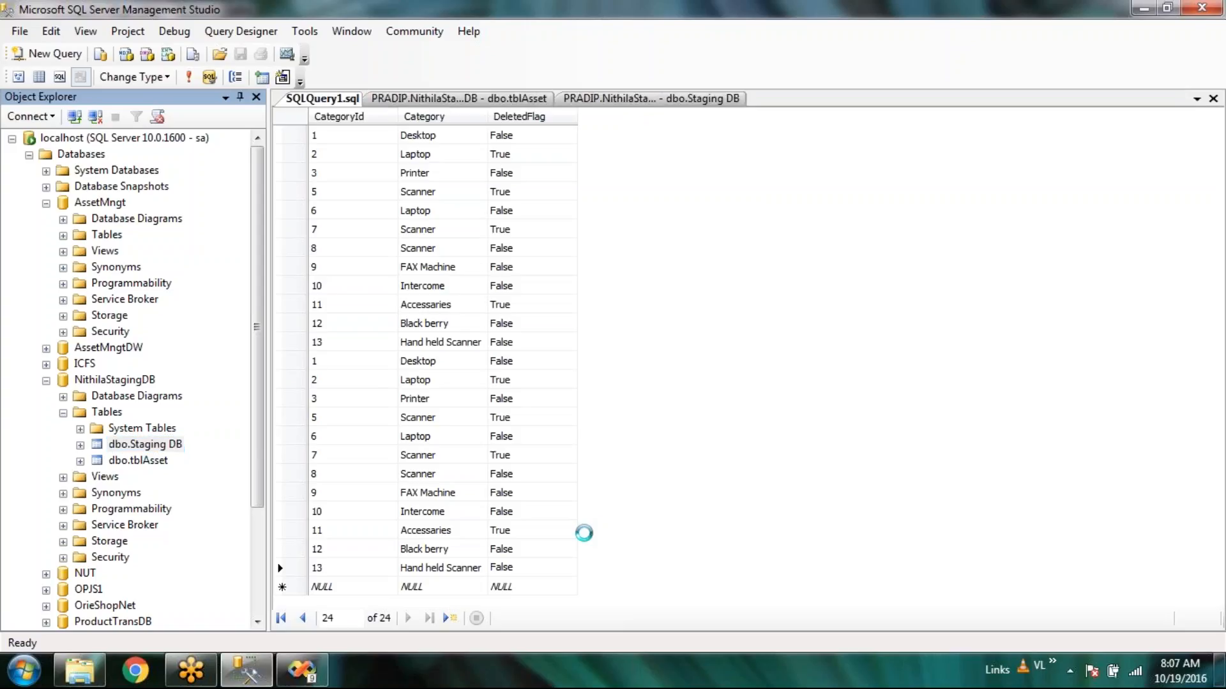
key("Delete")
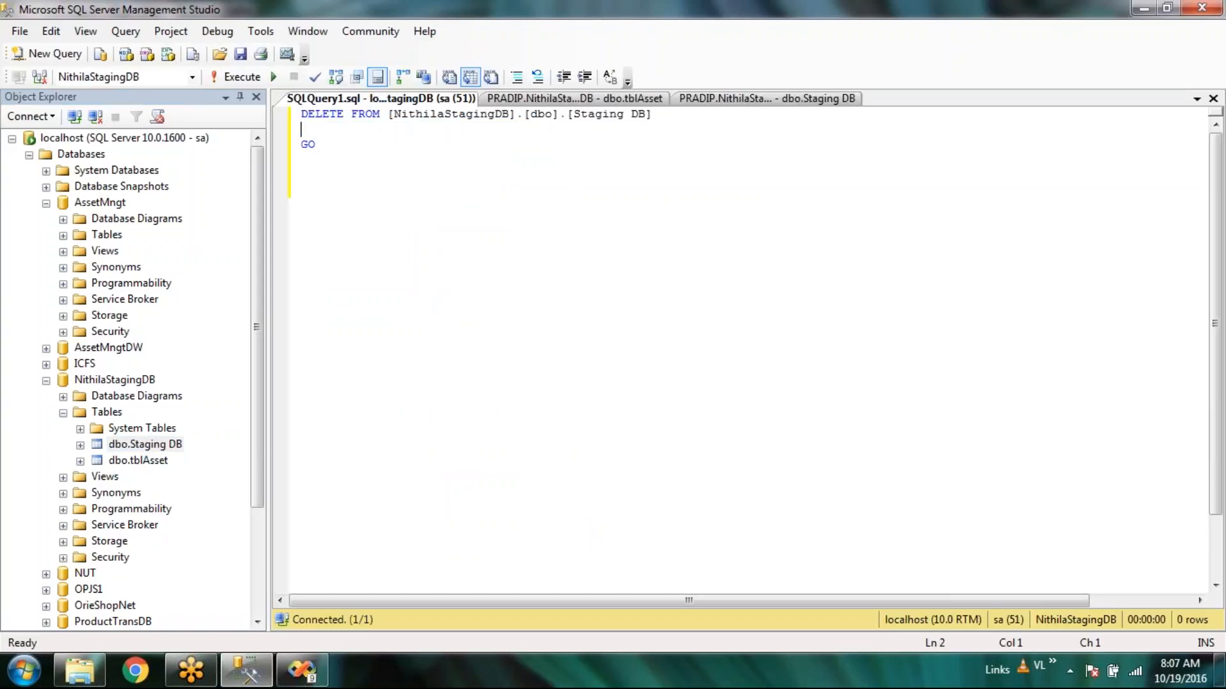
left_click(220, 78)
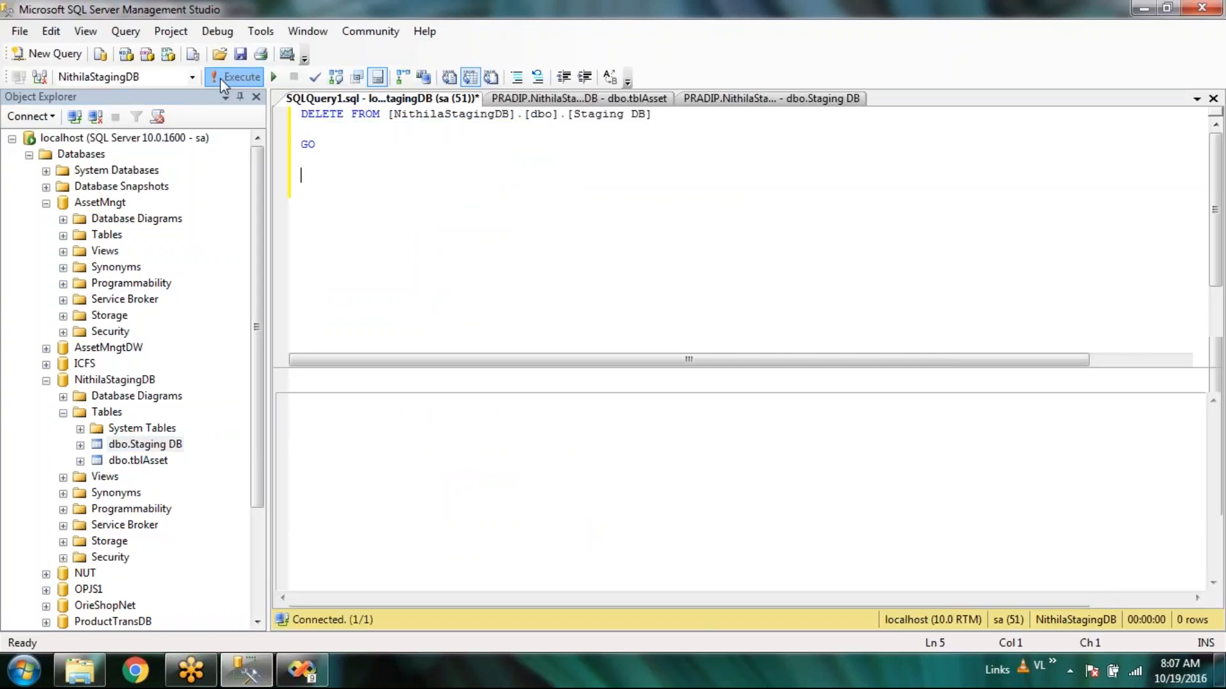
left_click(574, 99)
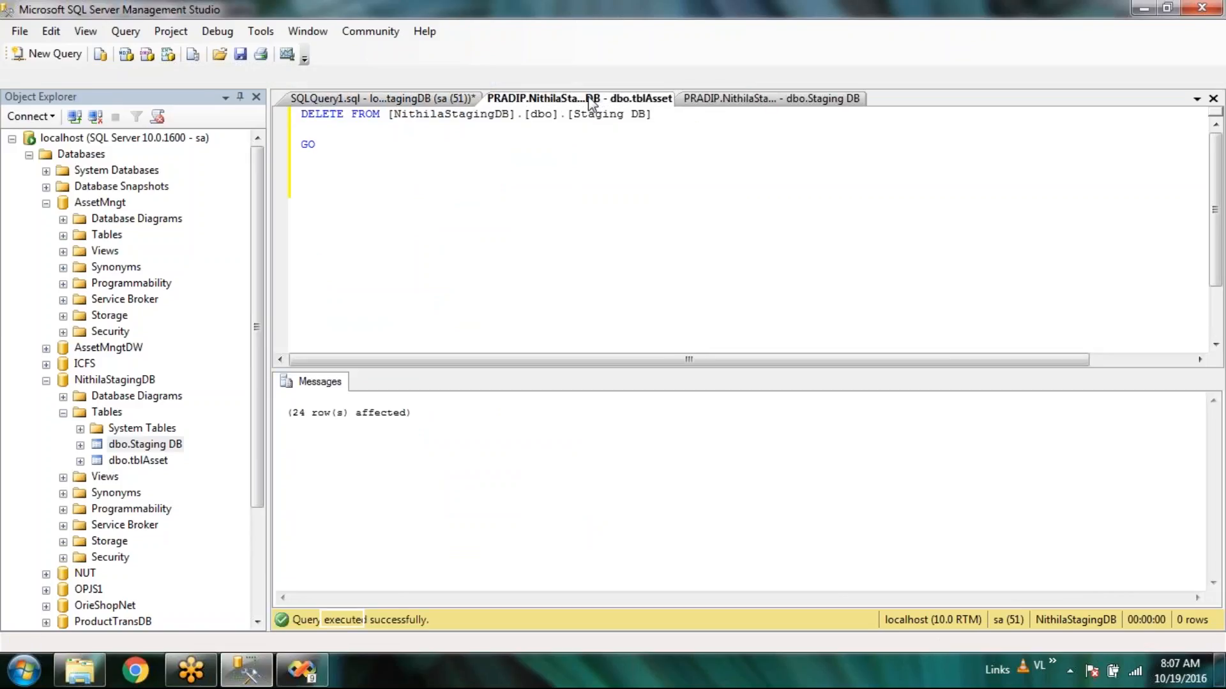
left_click(768, 99)
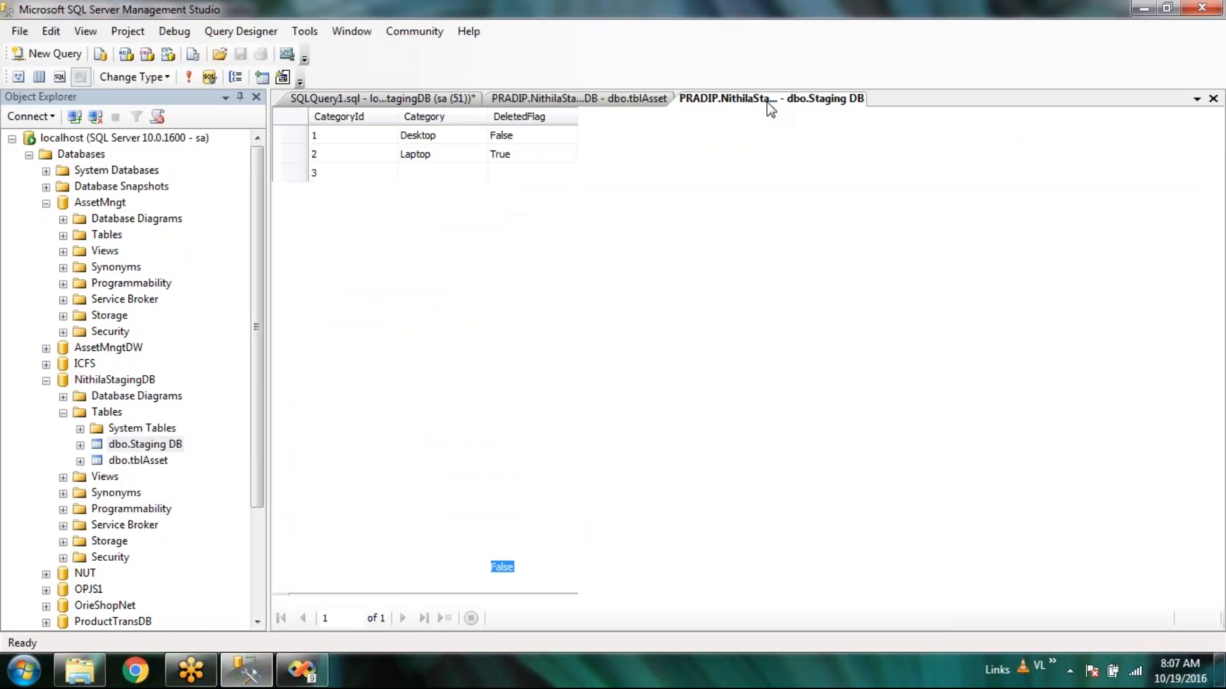
left_click(196, 79)
Close the DELETE query without saving and refresh tblAsset to confirm it is empty.
left_click(440, 101)
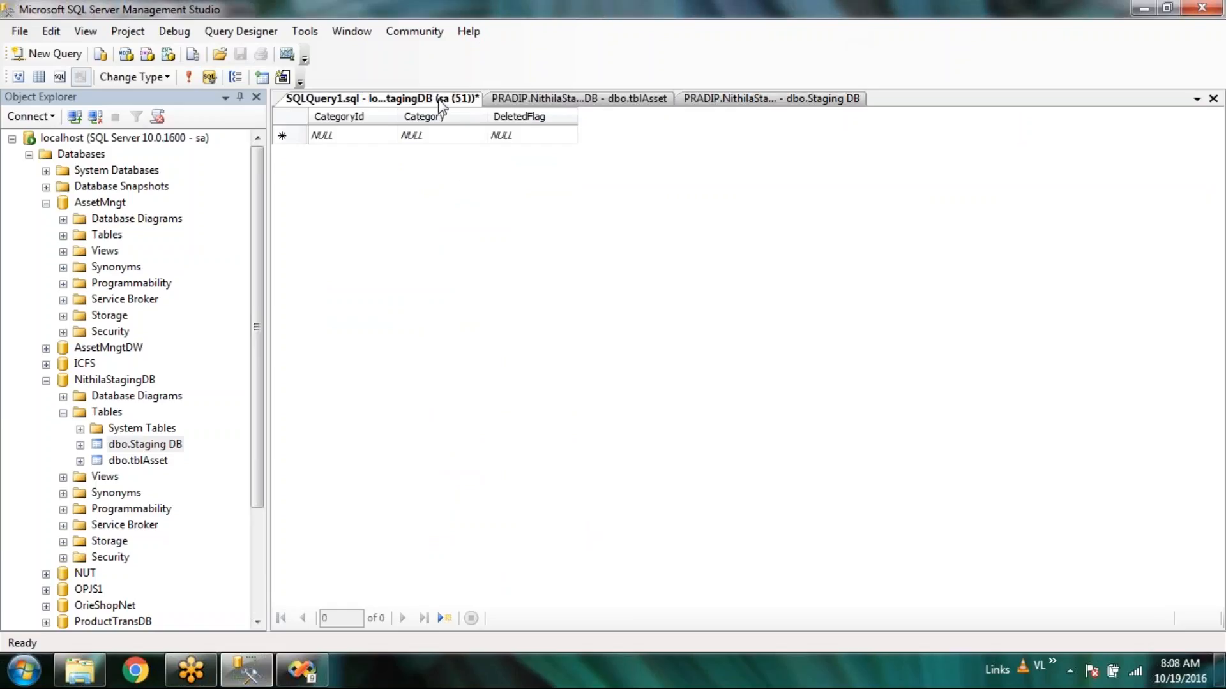
right_click(441, 102)
left_click(480, 132)
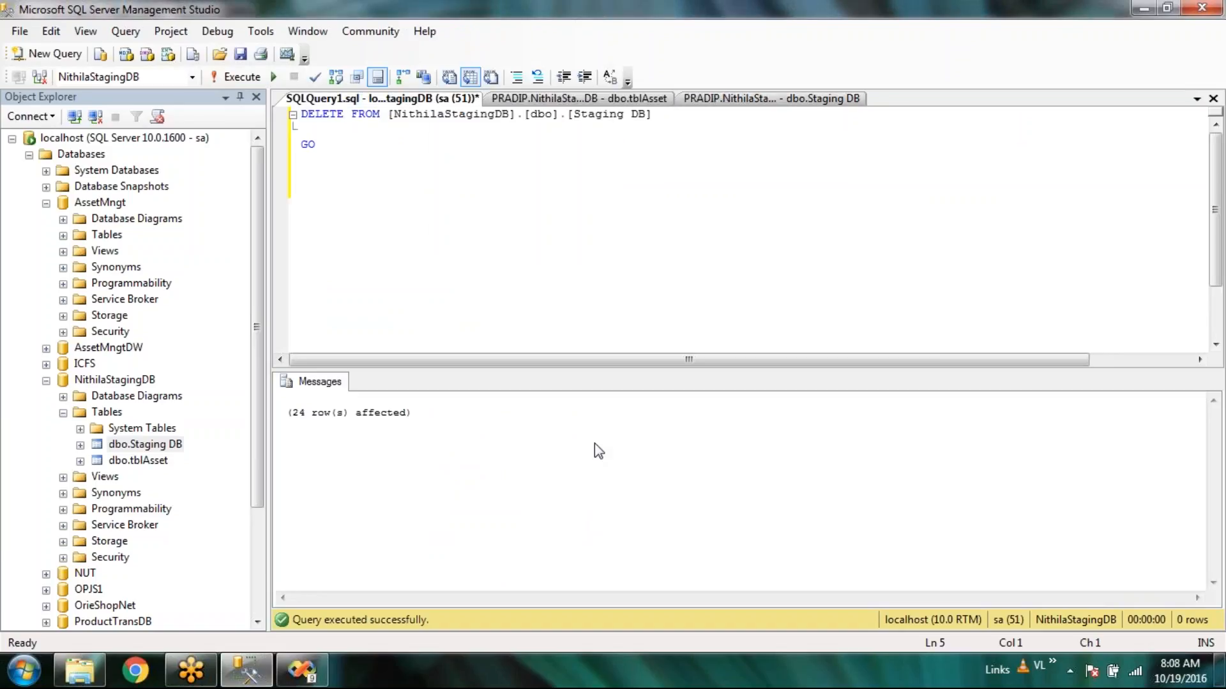
left_click(672, 452)
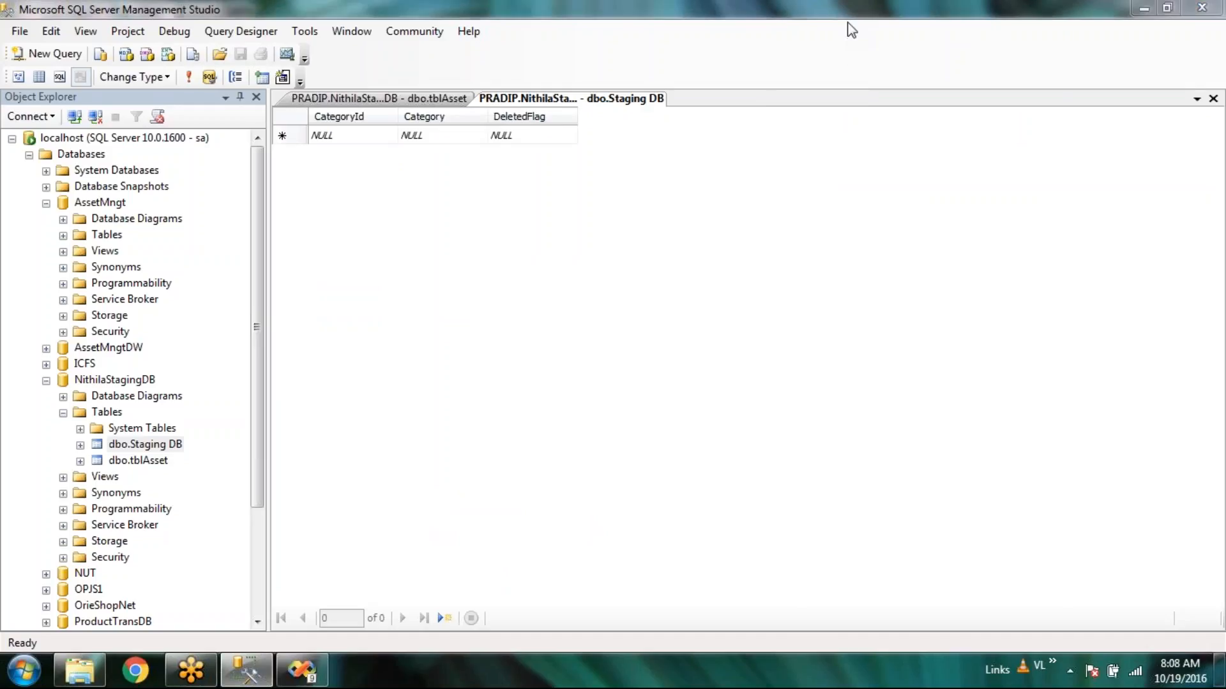
left_click(383, 98)
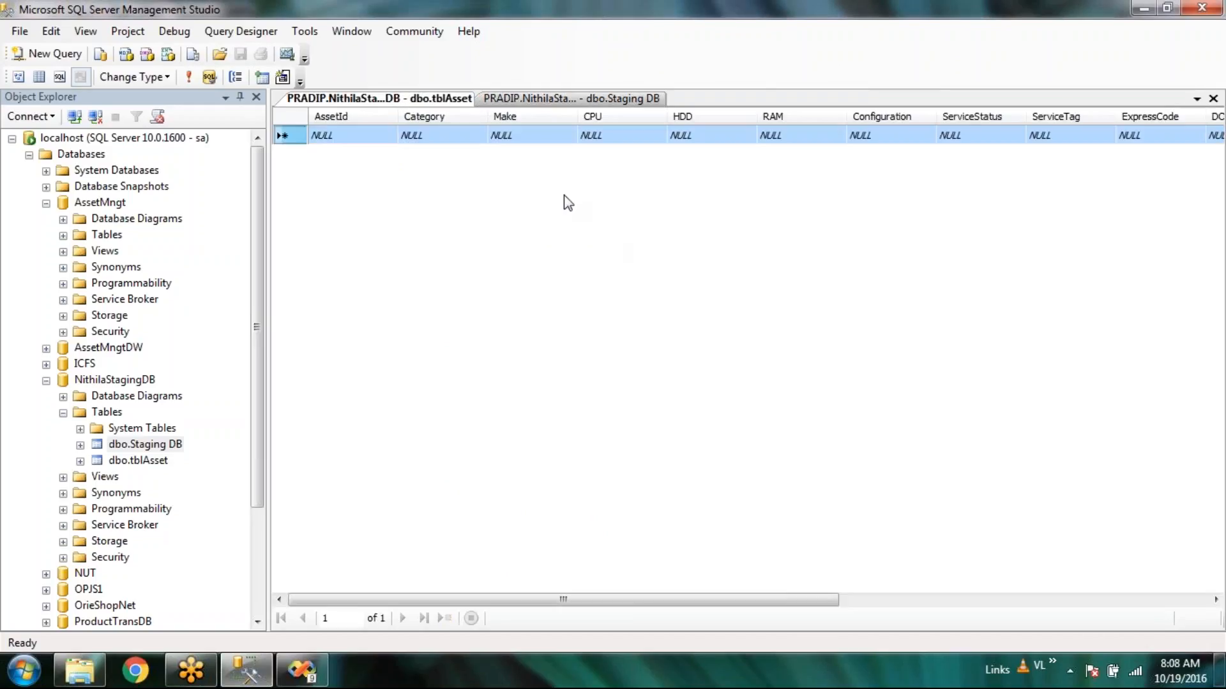
left_click(594, 99)
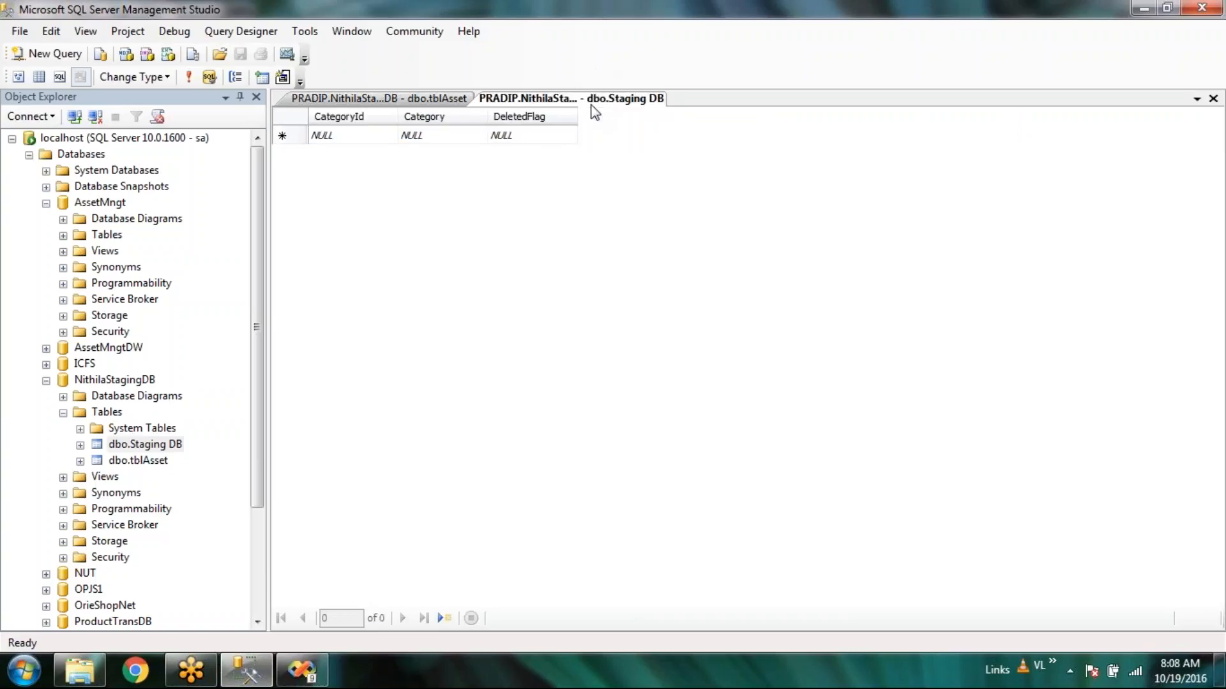
left_click(417, 99)
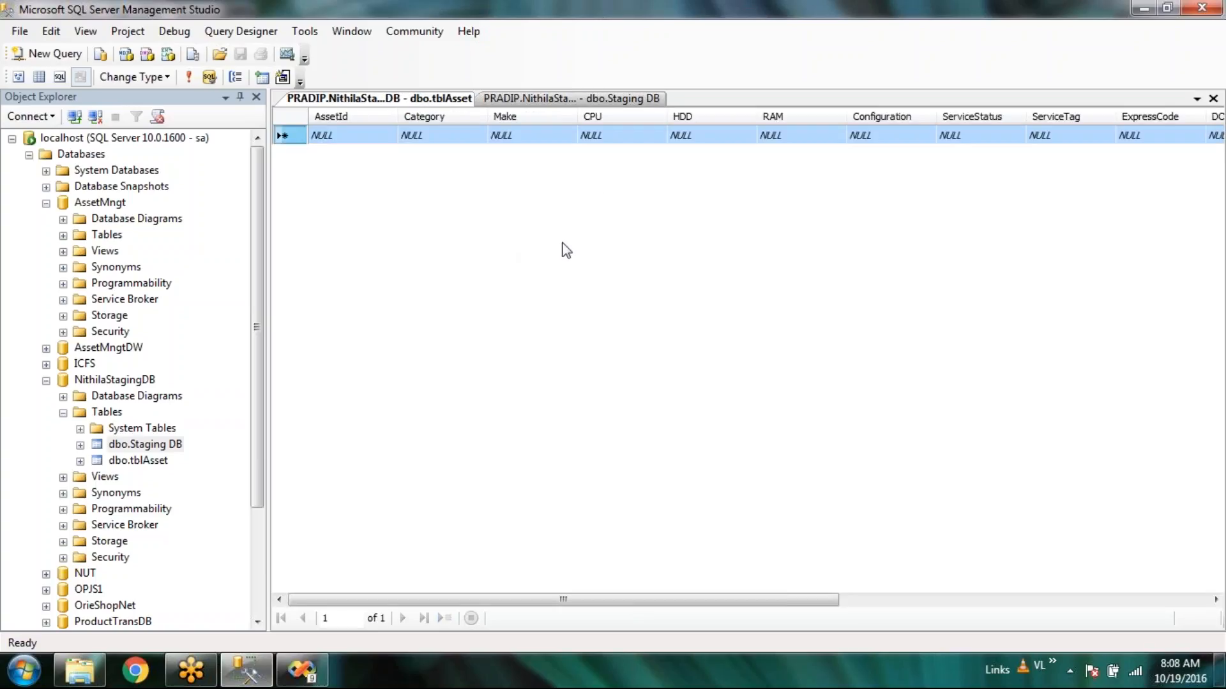
left_click(189, 78)
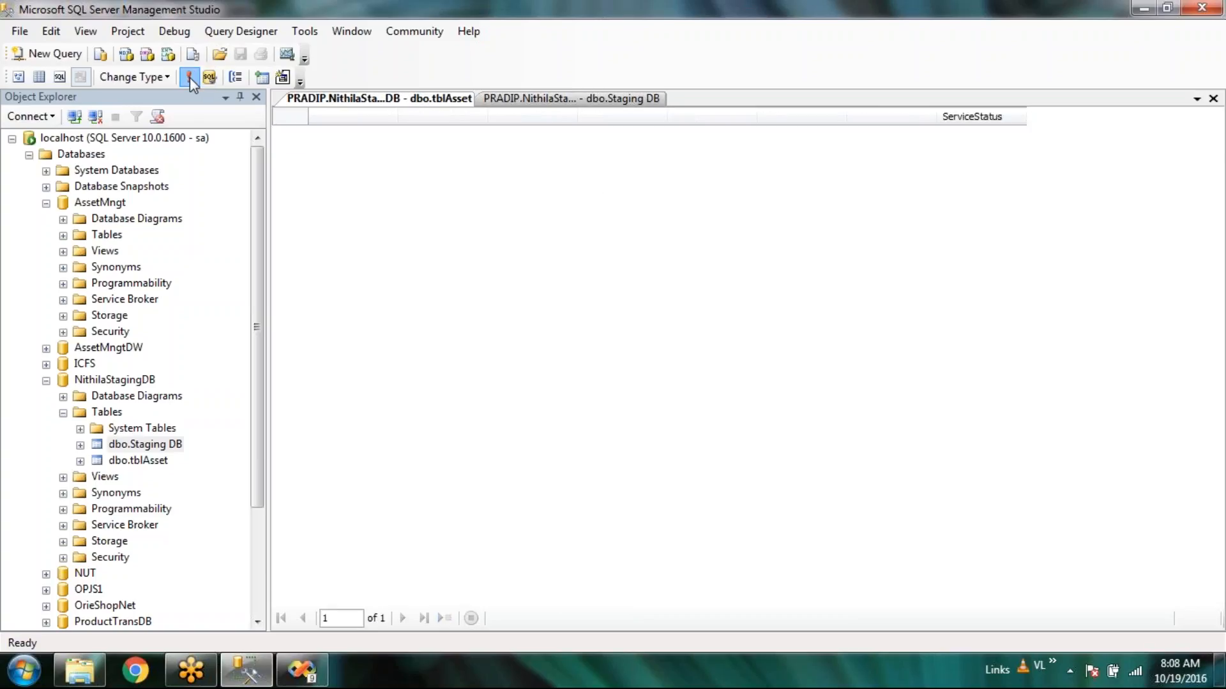
left_click(604, 102)
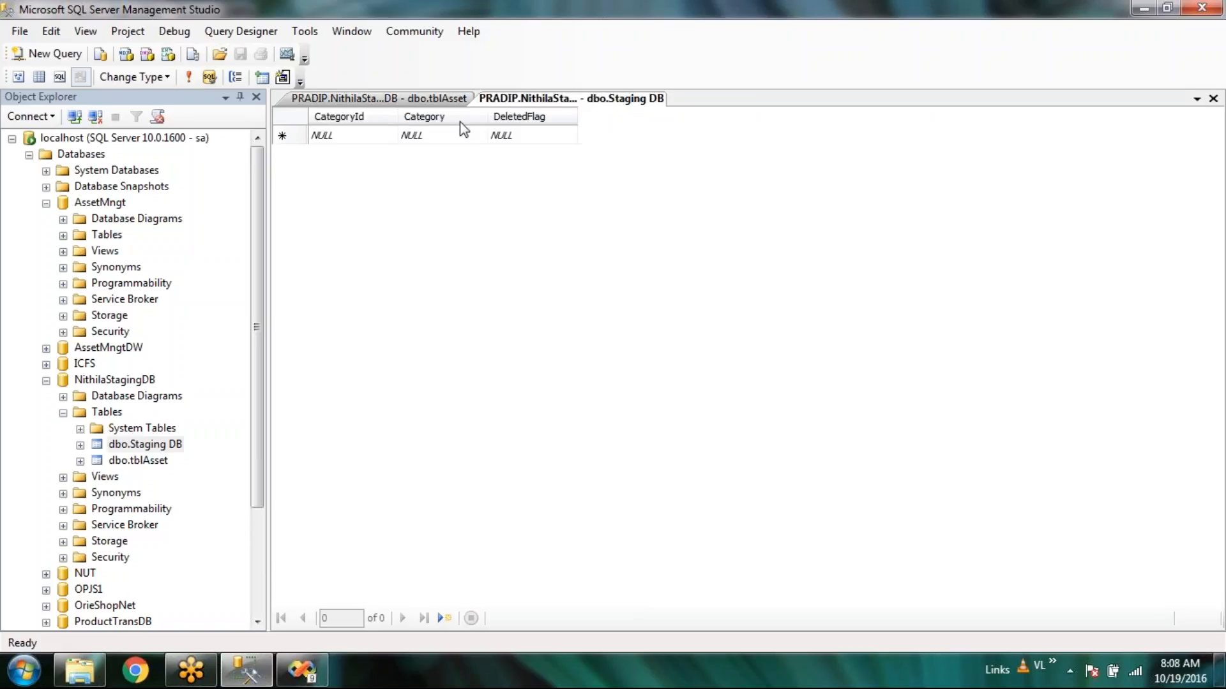
left_click(306, 671)
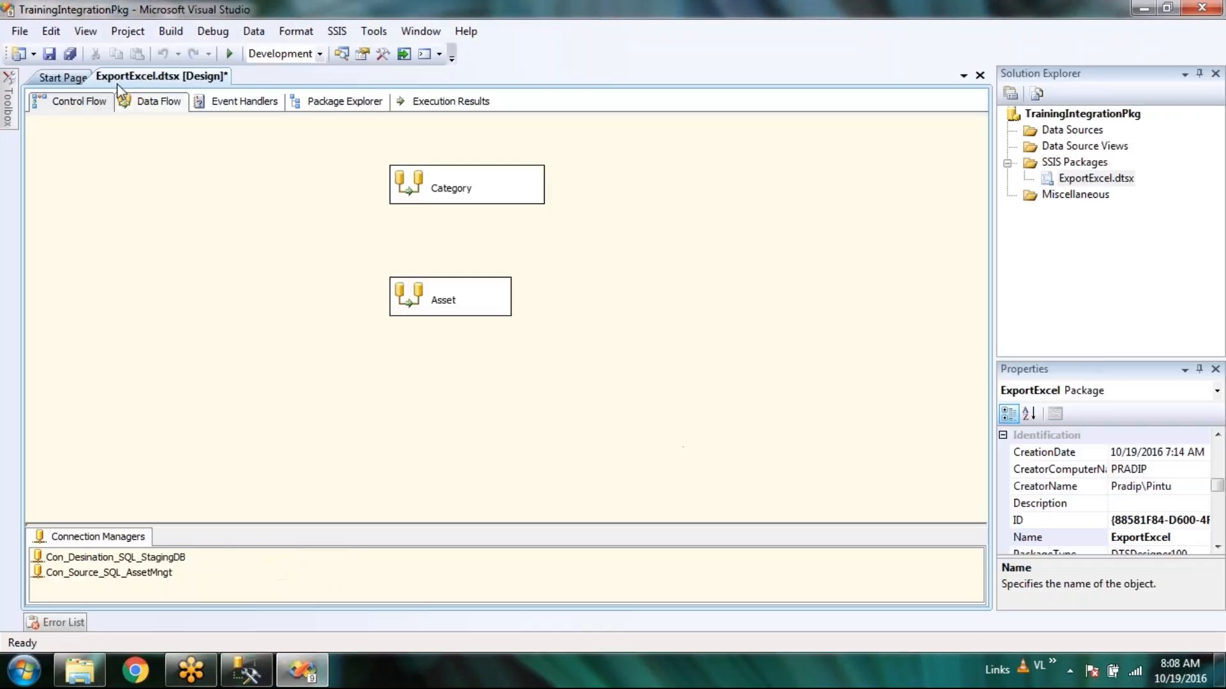
Save all changes and review the Category and Asset data flows and event handlers.
left_click(71, 55)
double_click(409, 185)
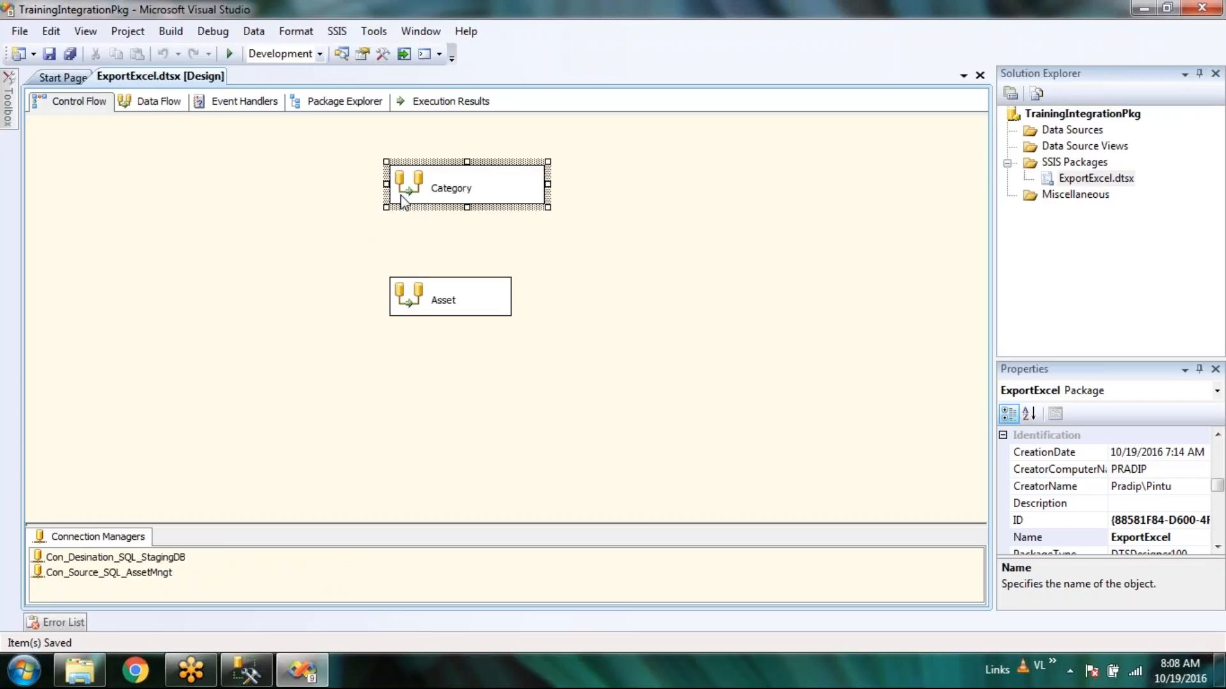
left_click(69, 101)
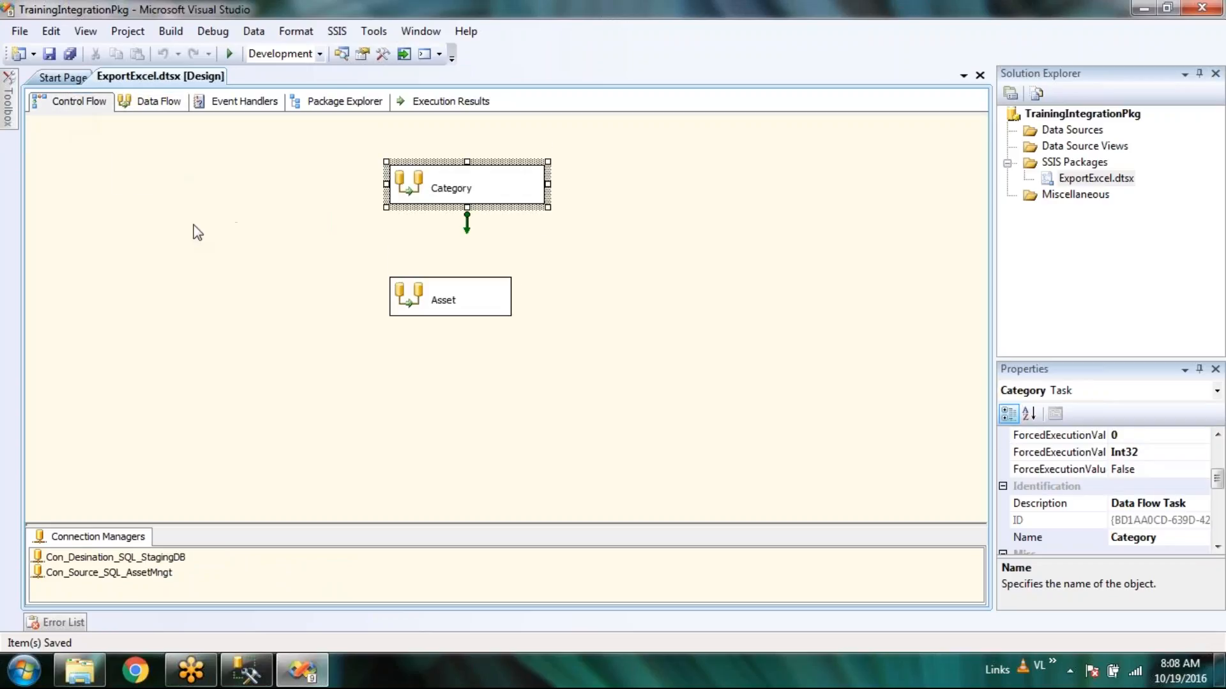
double_click(398, 312)
left_click(77, 102)
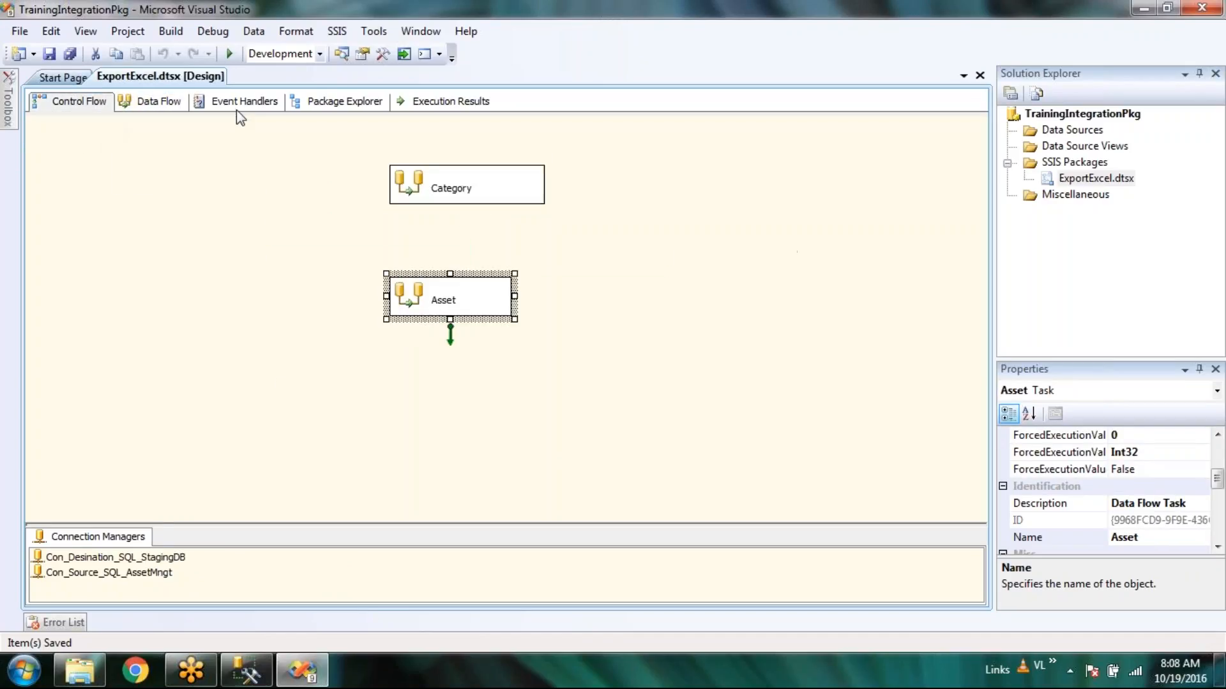
left_click(241, 102)
left_click(80, 101)
left_click(394, 433)
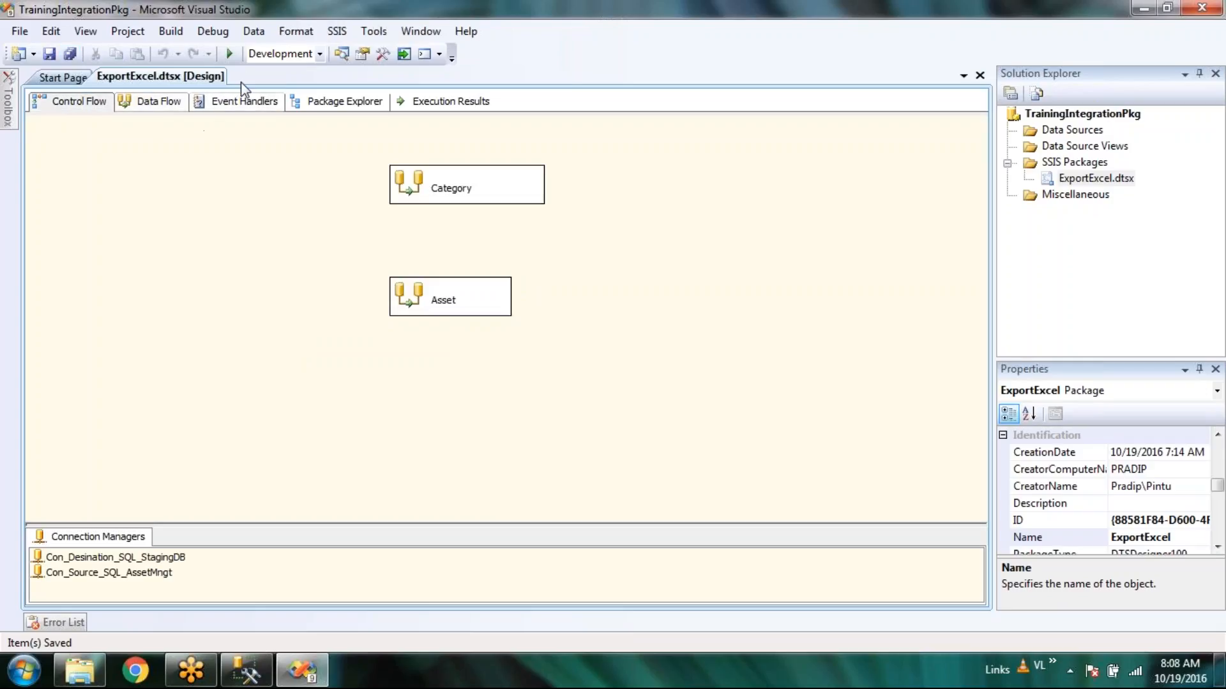
Run the package in debug mode, stop debugging, and re-query Staging DB to see 12 rows.
left_click(233, 55)
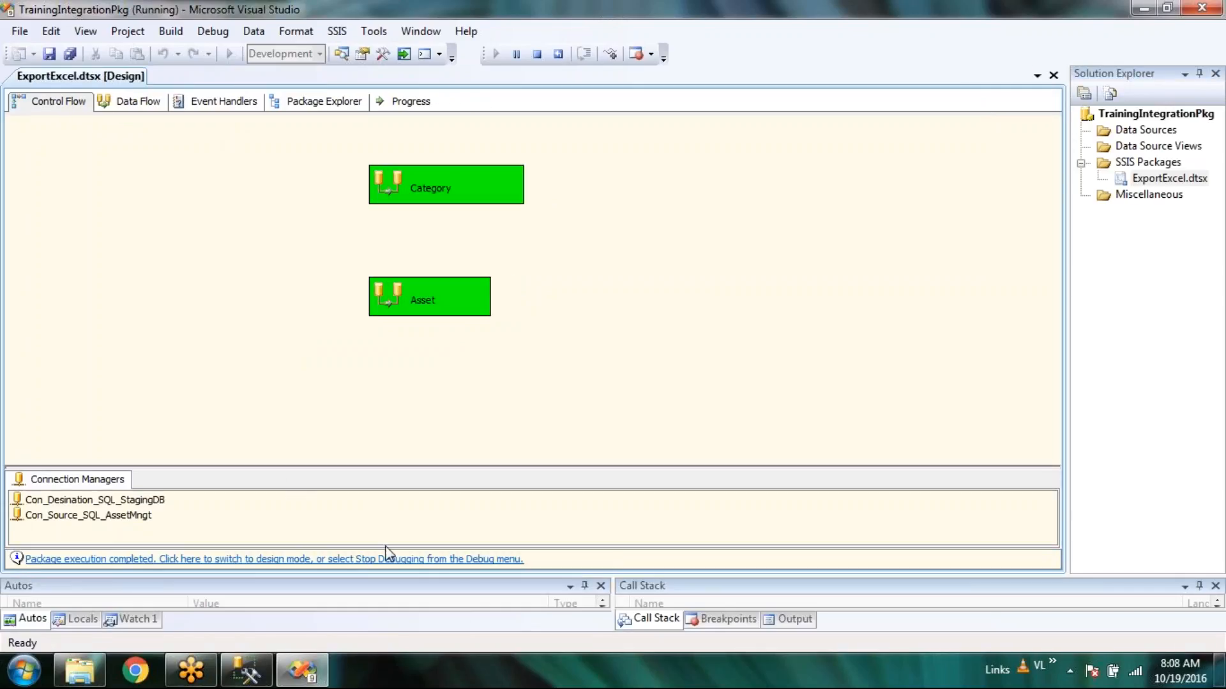
left_click(363, 559)
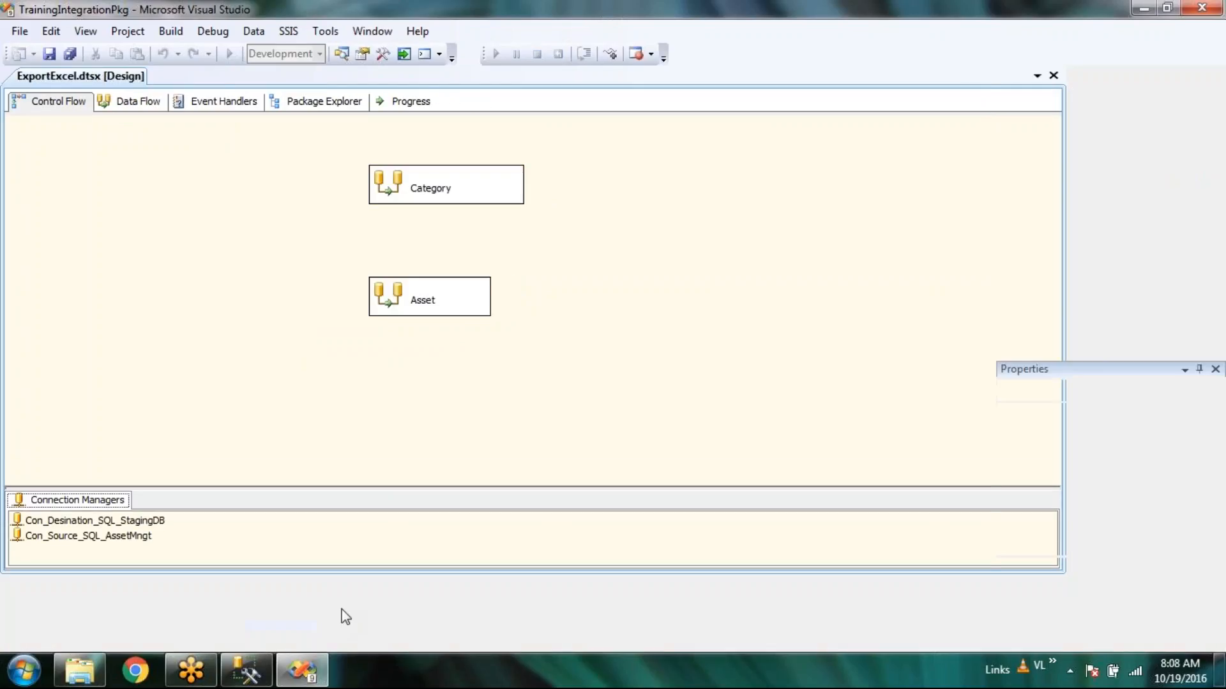
left_click(247, 670)
left_click(188, 78)
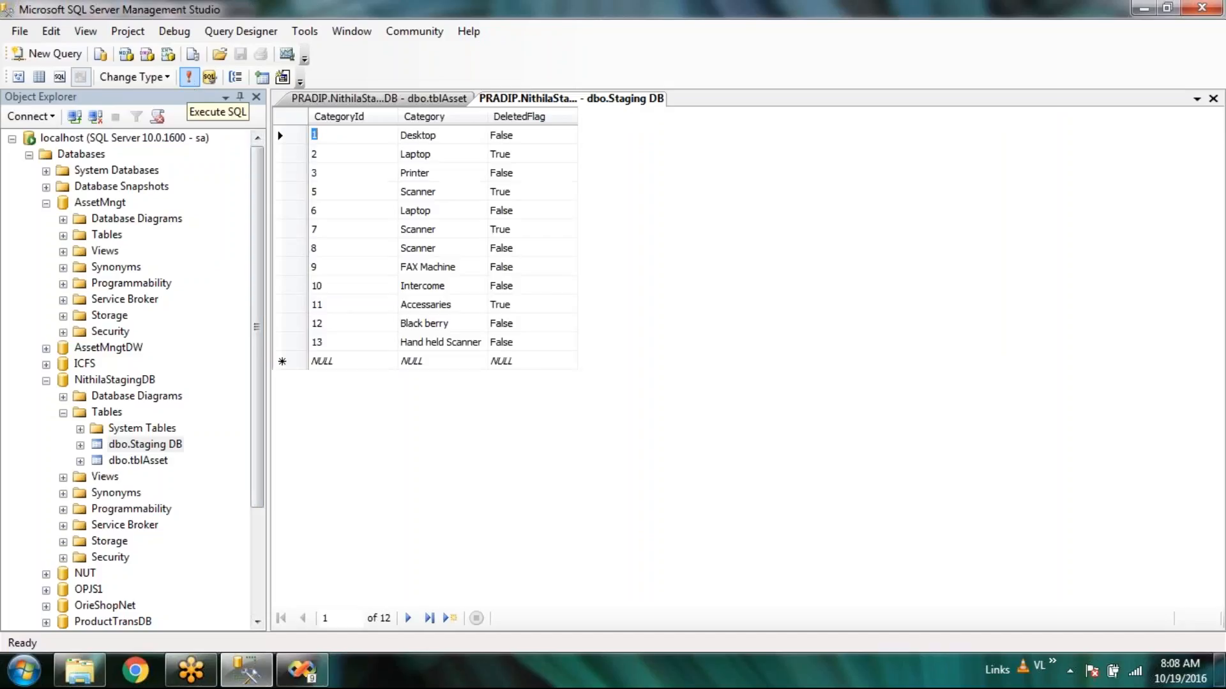
Re-run the tblAsset query to confirm its 14 asset rows loaded again.
left_click(440, 99)
left_click(189, 77)
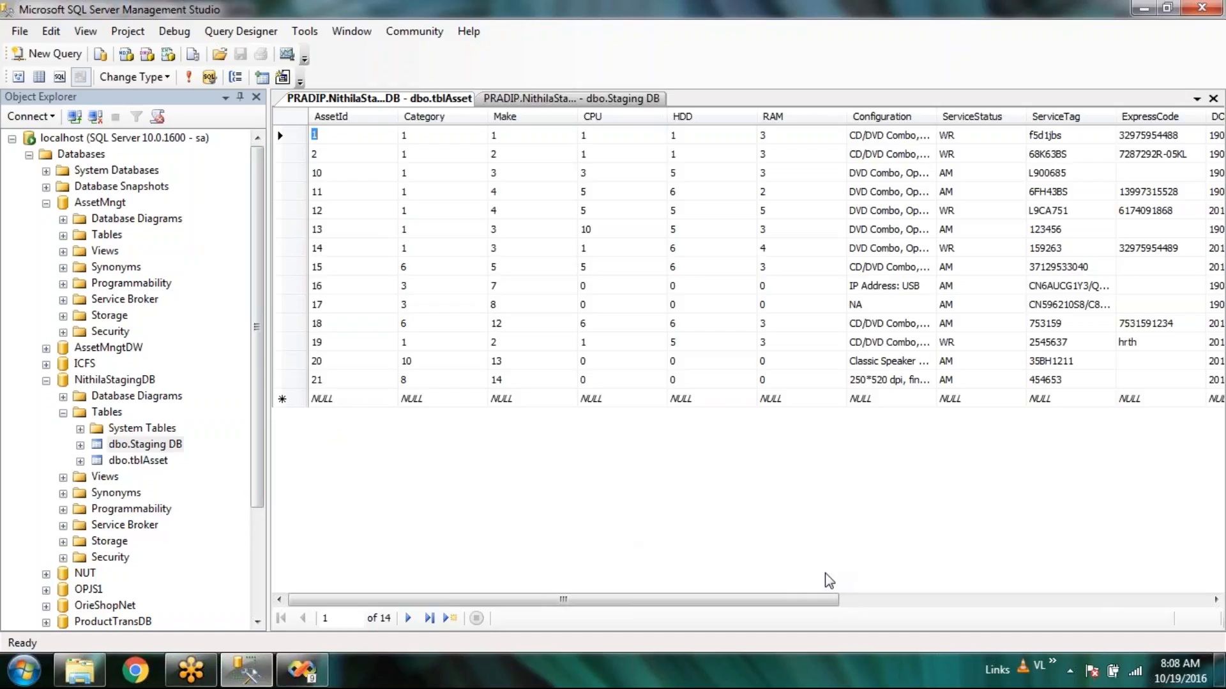
right_click(684, 516)
left_click(569, 510)
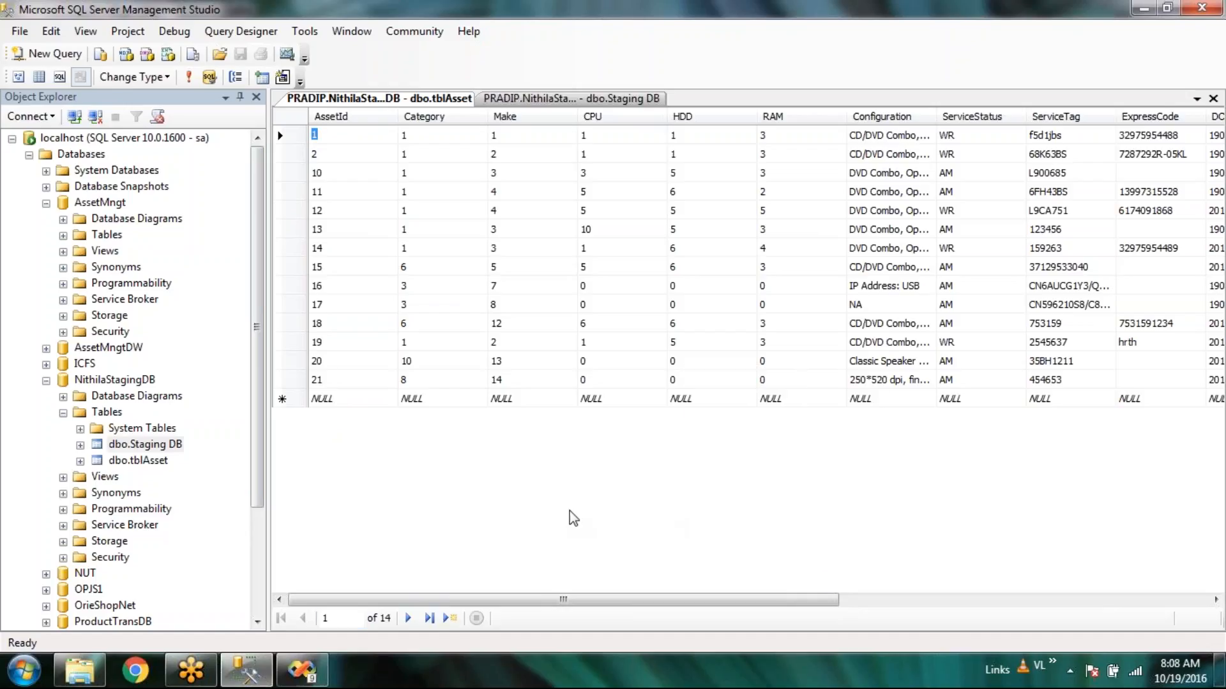
left_click(315, 680)
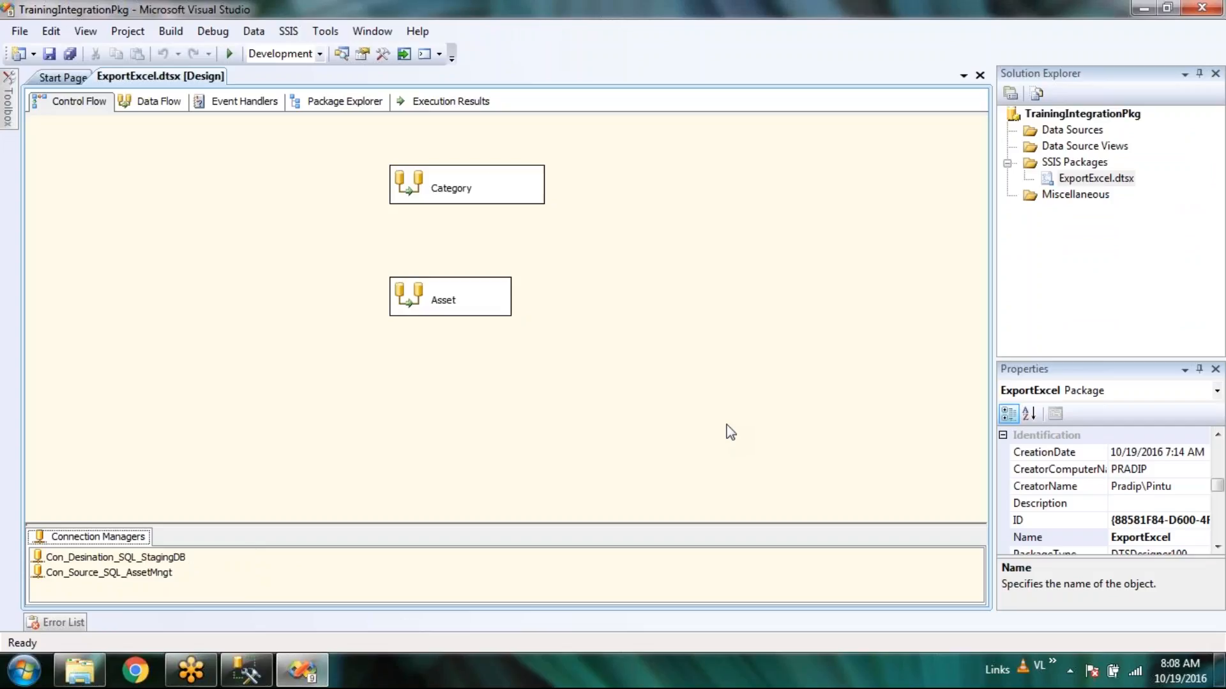
Execute the ExportExcel package again with Start Debugging, both tasks succeeding.
left_click(289, 31)
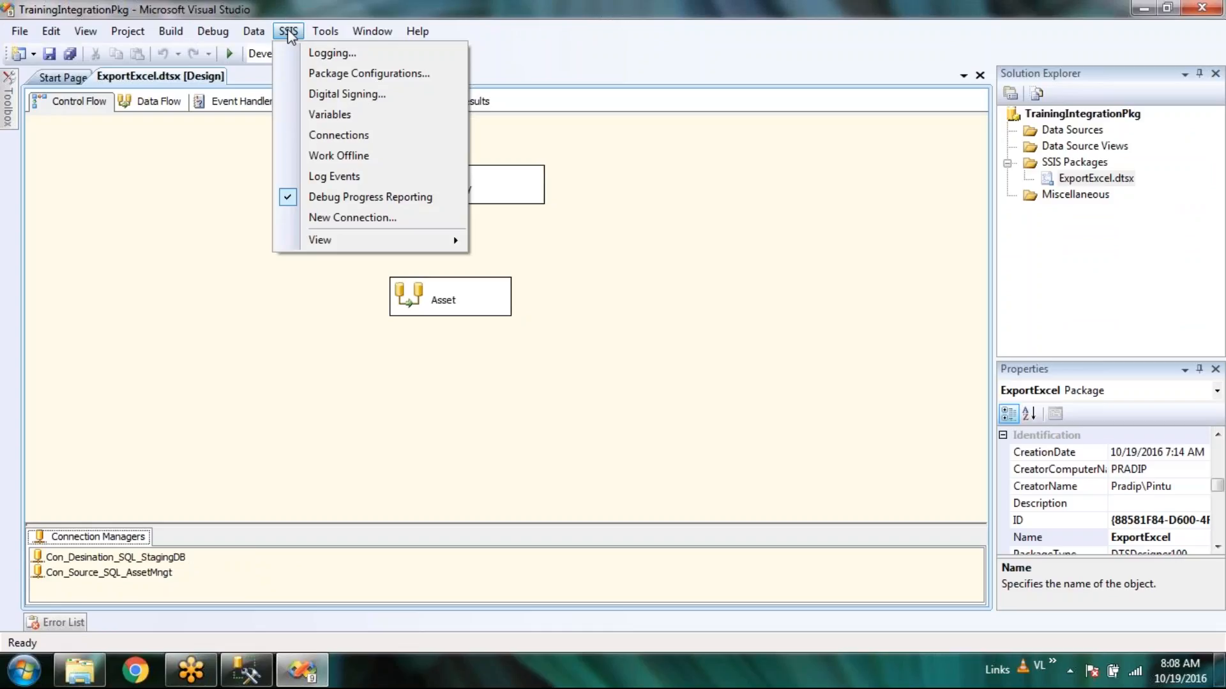
left_click(577, 381)
left_click(348, 585)
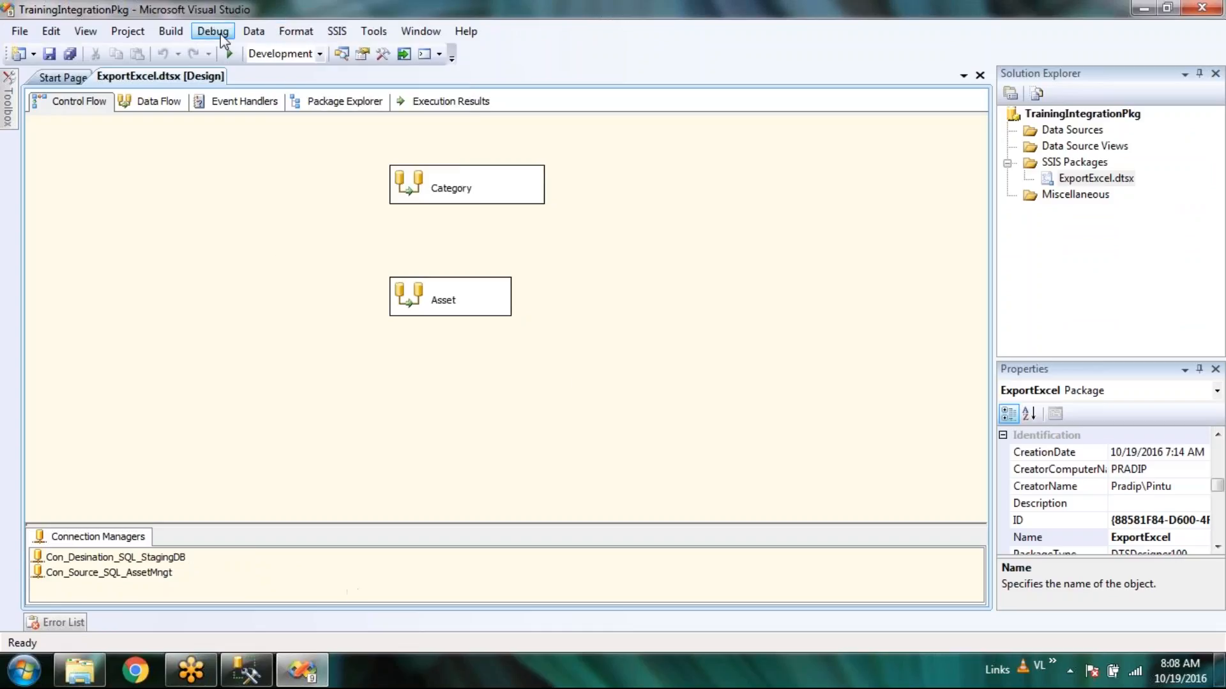
left_click(229, 56)
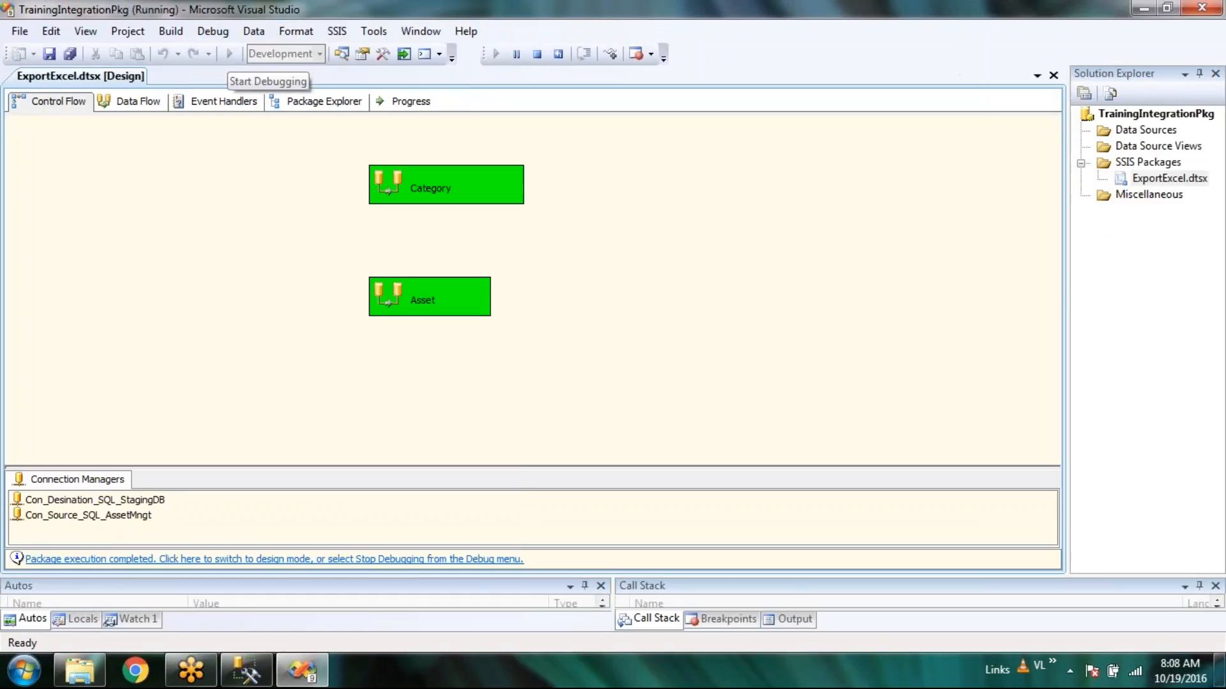
left_click(266, 680)
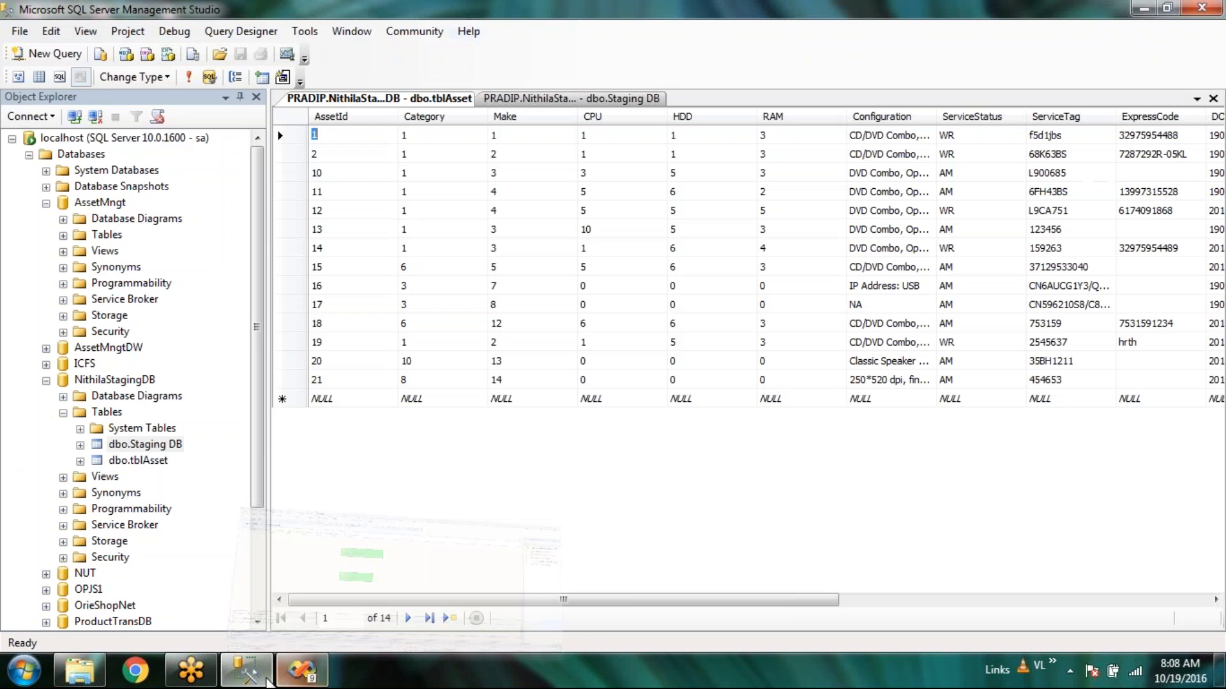
Re-query the staging tables to show duplicated rows: 28 assets and 24 categories.
left_click(265, 680)
left_click(266, 680)
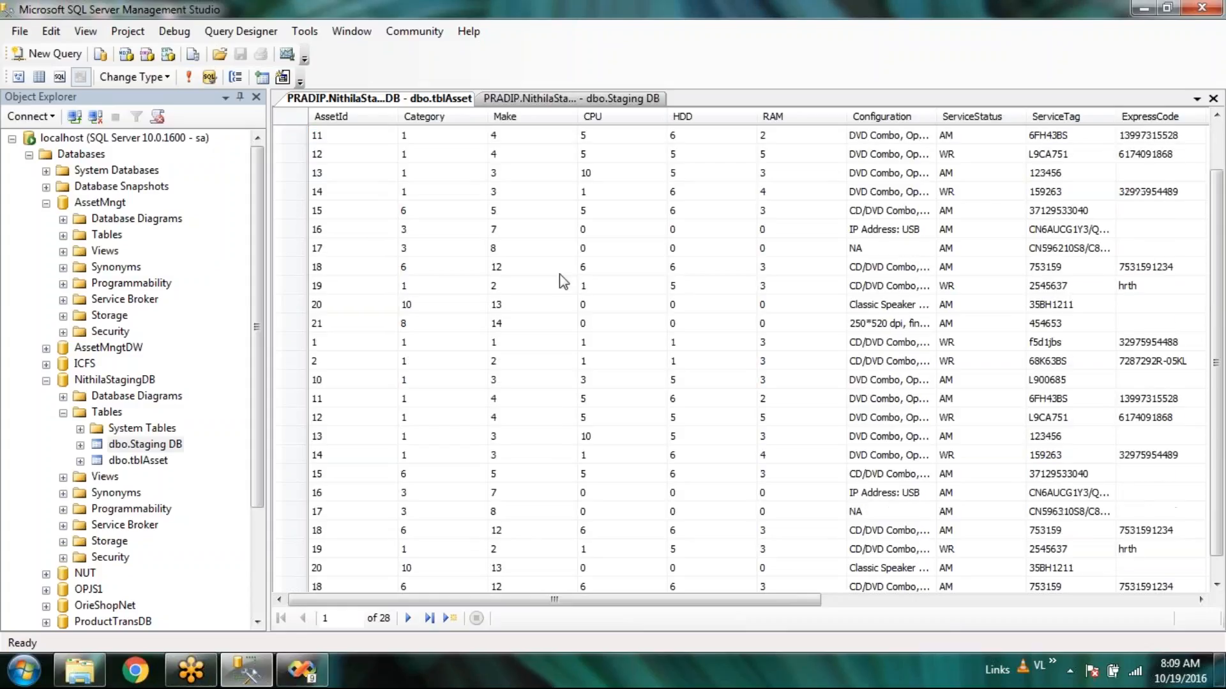
scroll(559, 275, "down", 1)
left_click(571, 99)
left_click(188, 77)
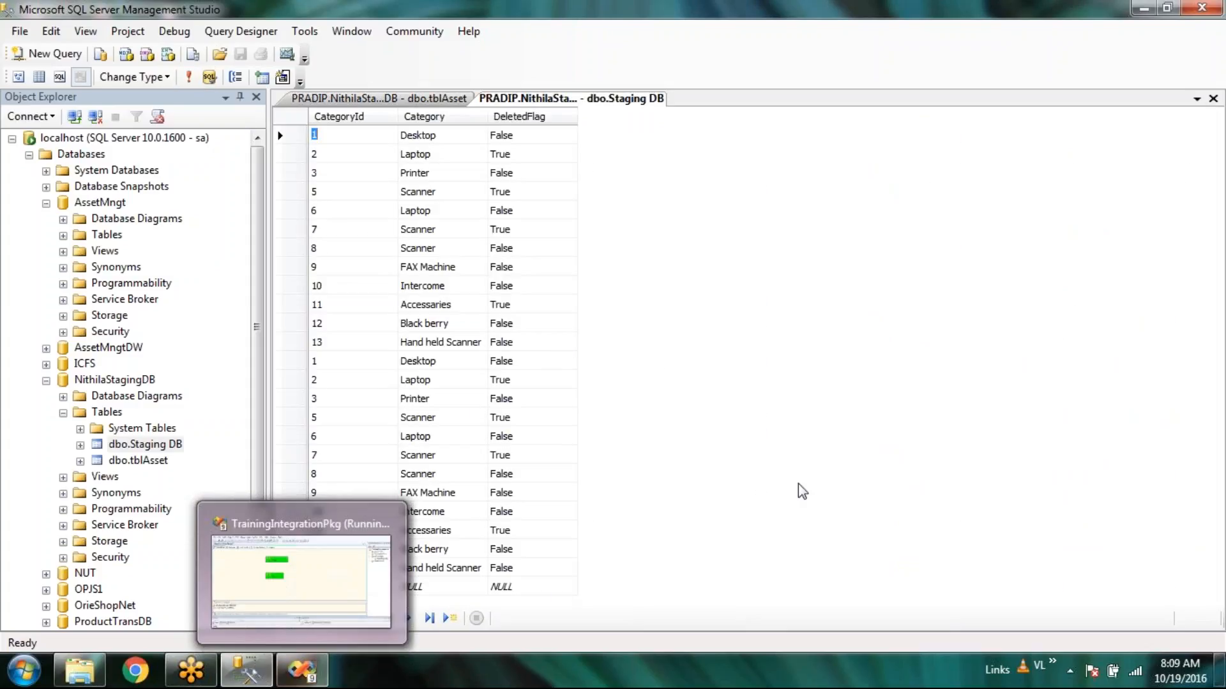
right_click(841, 458)
left_click(754, 440)
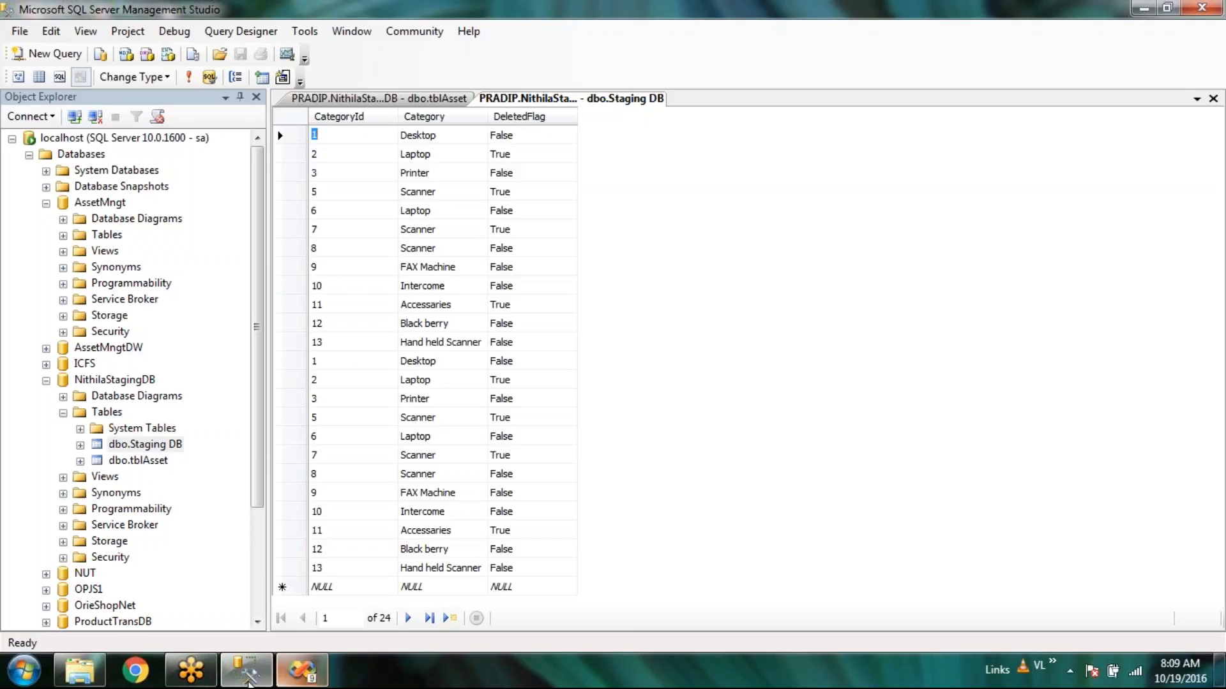
left_click_drag(255, 367, 200, 455)
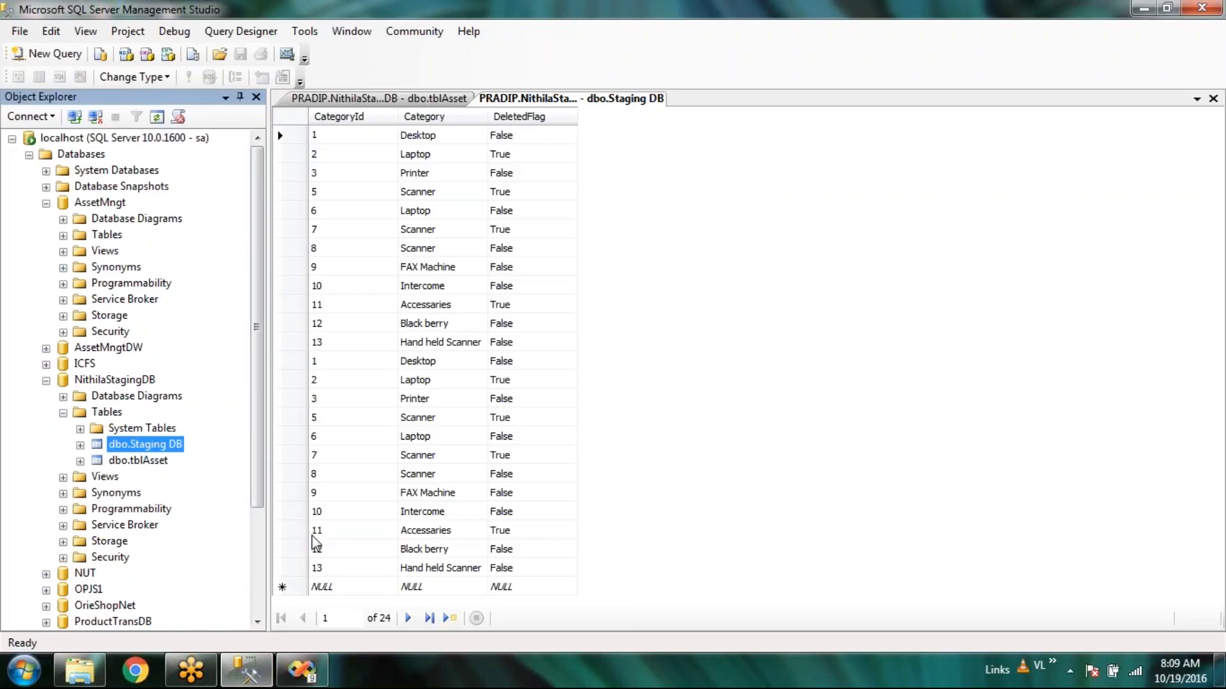
right_click(706, 480)
left_click(627, 465)
mouse_move(309, 681)
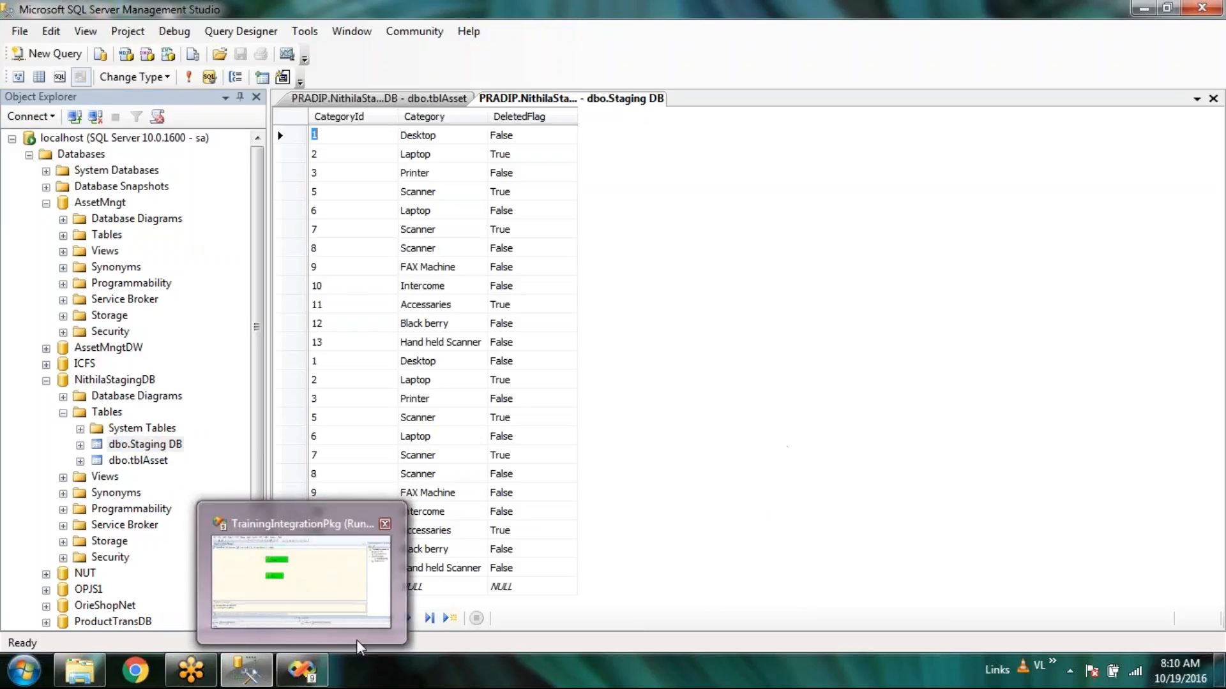
left_click(301, 676)
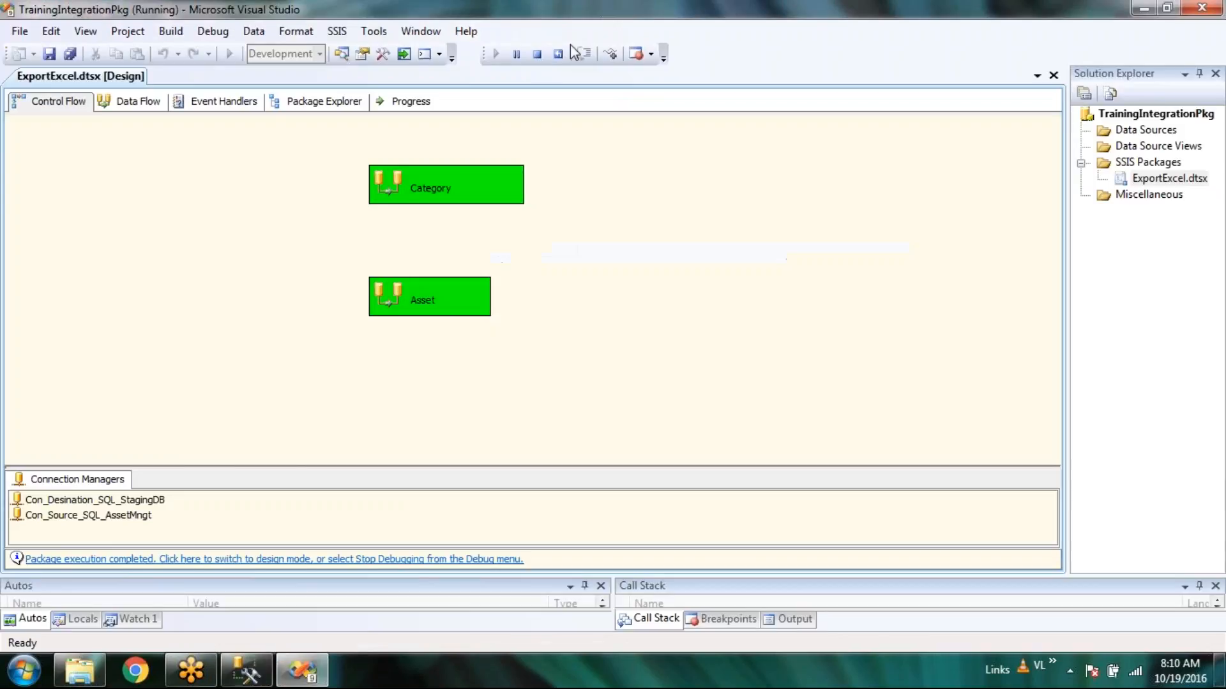
Stop the finished package run and save all changes to the project.
left_click(536, 55)
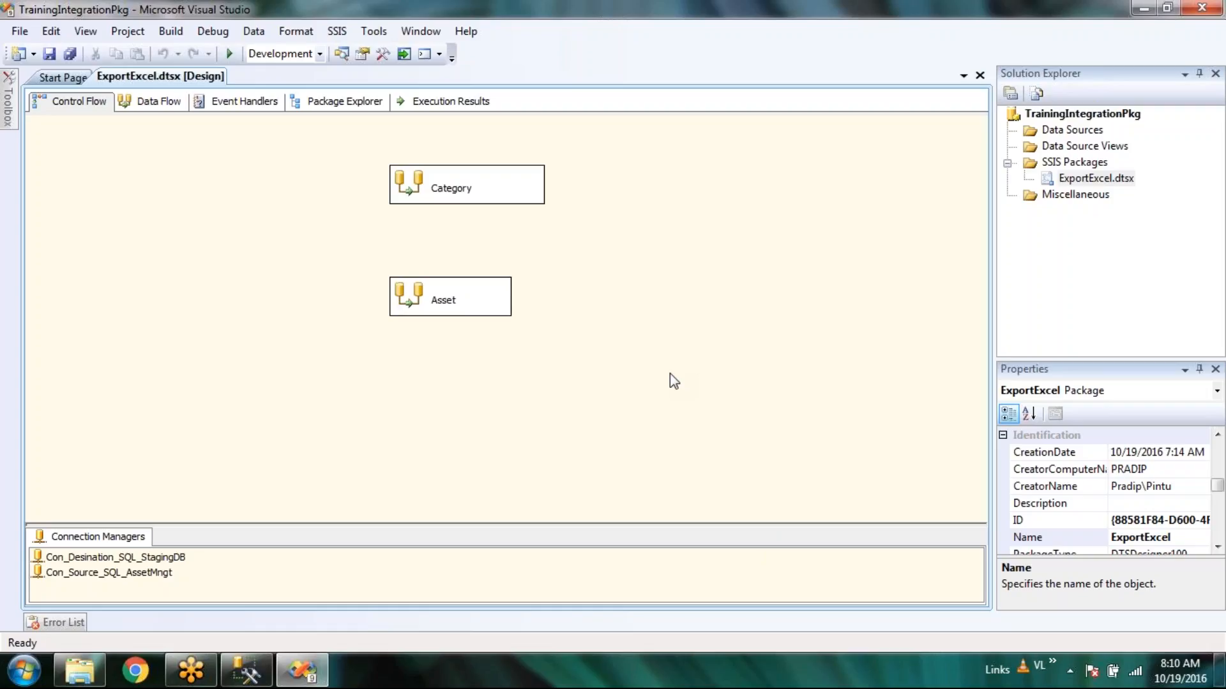
right_click(623, 384)
left_click(546, 401)
left_click(74, 58)
Hide the Toolbox, select both the Category and Asset tasks, then clear the selection.
mouse_move(9, 115)
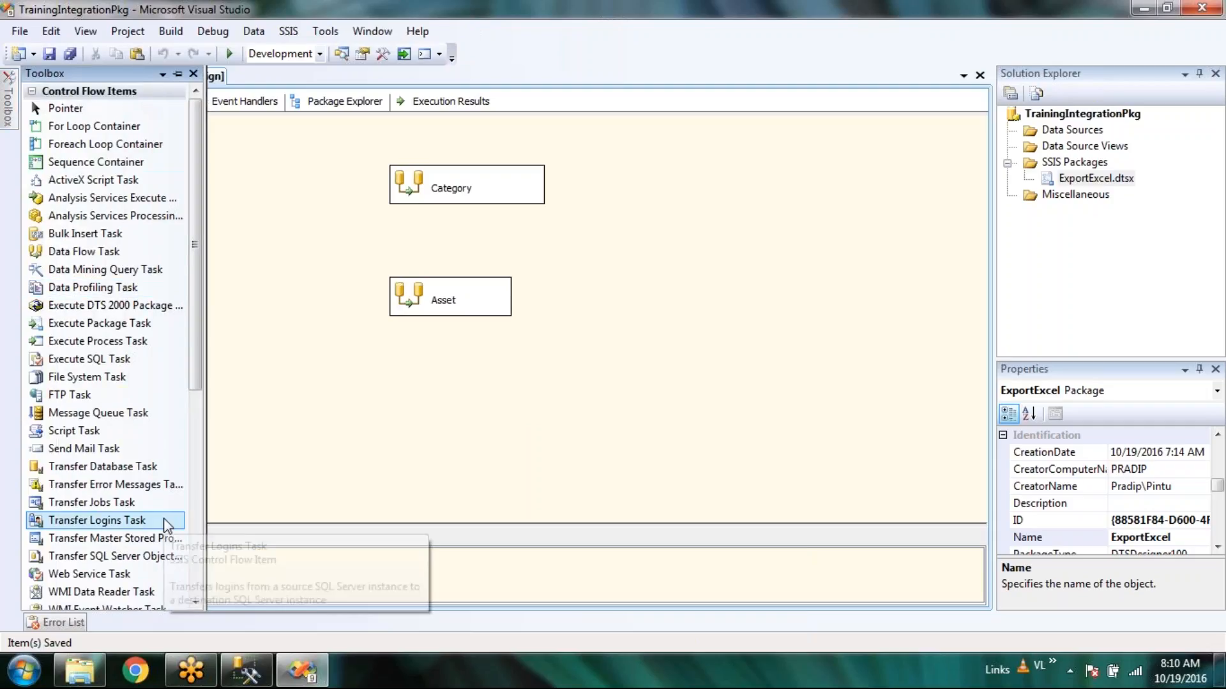
scroll(341, 393, "down", 1)
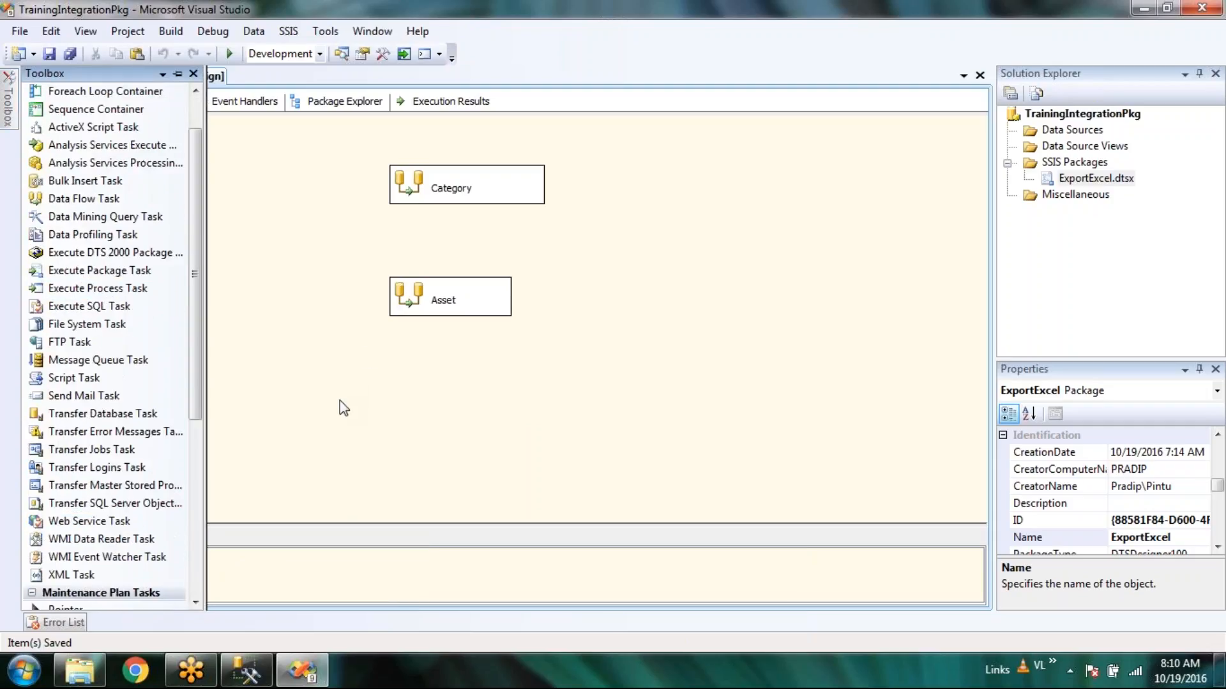
left_click(340, 401)
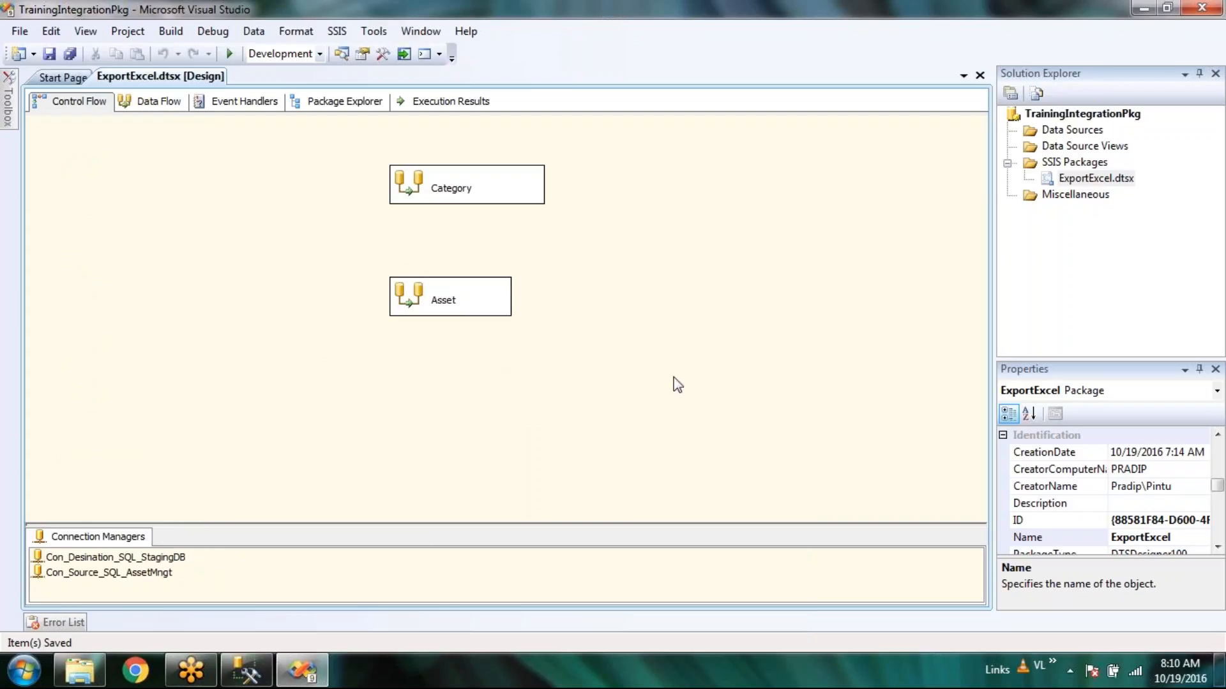
left_click_drag(683, 381, 362, 151)
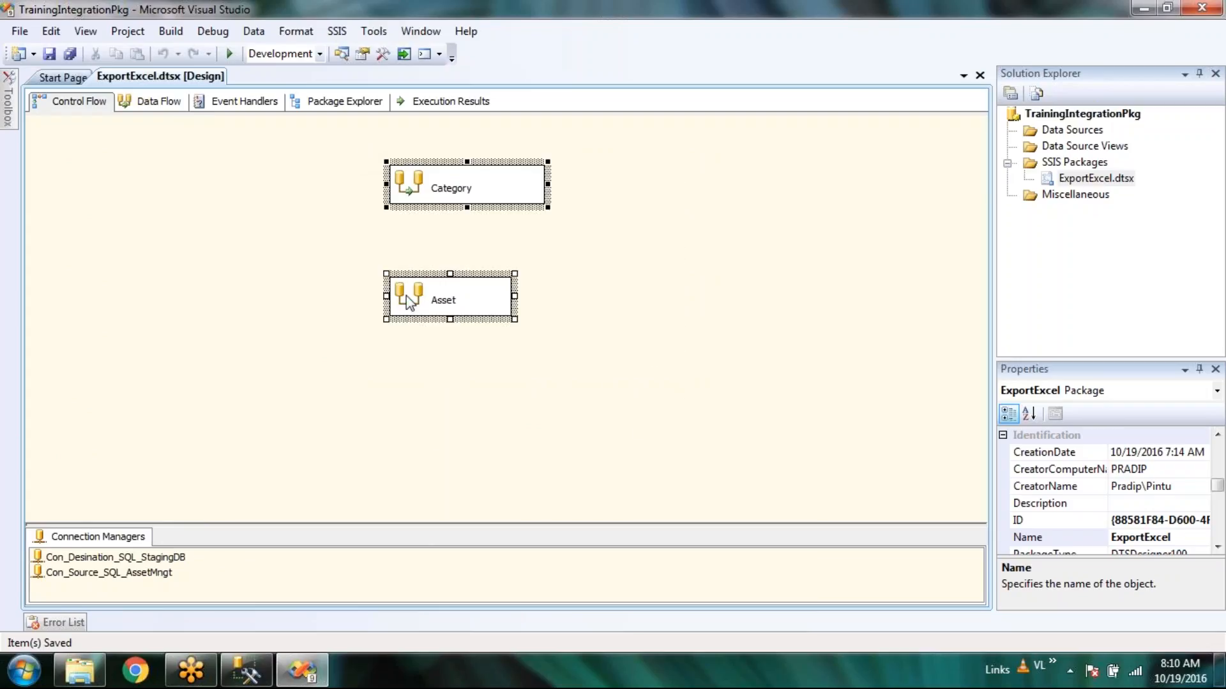
left_click(586, 374)
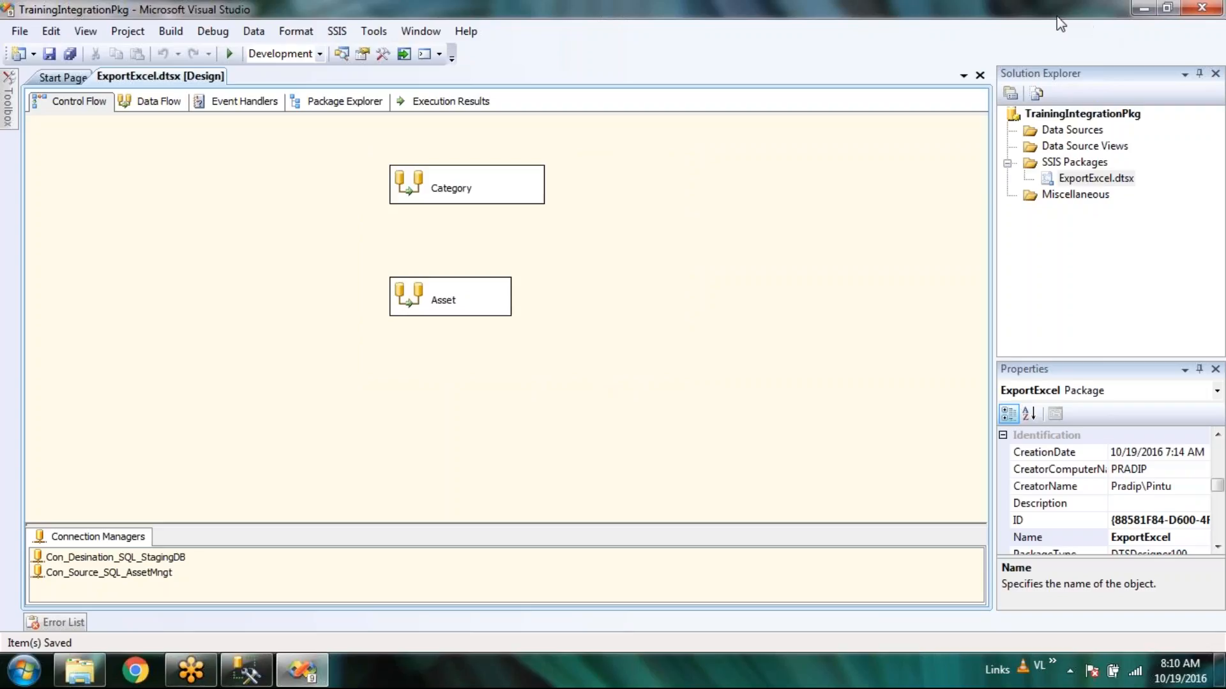